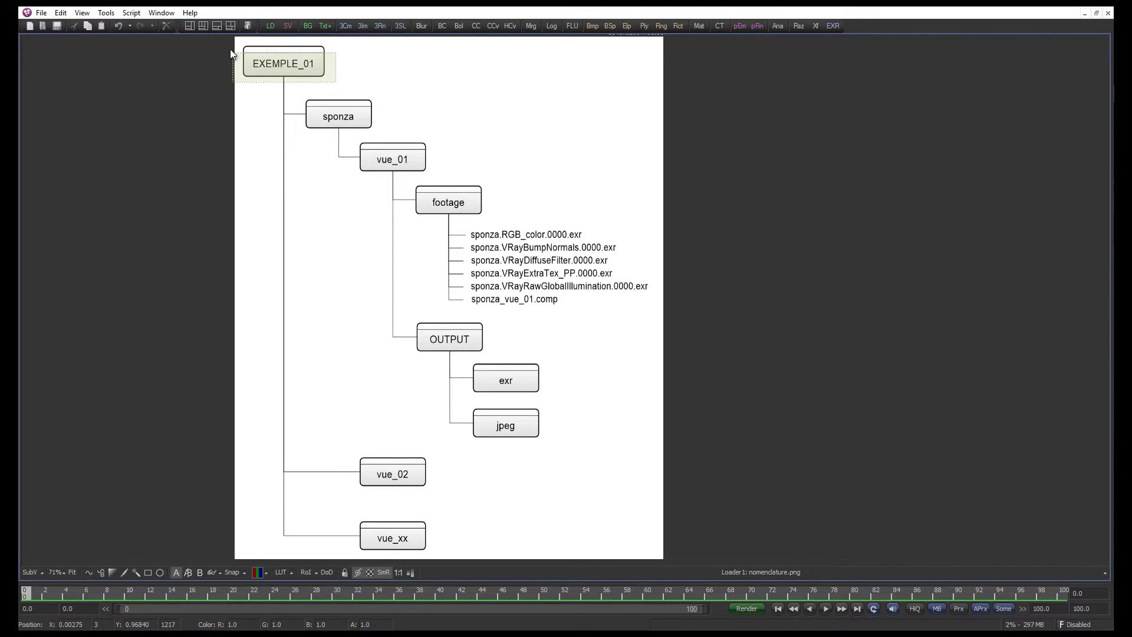
Switch to the browser and look through the Sponza models on the McGuire Graphics Data Meshes page
{"action": "left_click_drag", "start_coordinate": [324, 108], "coordinate": [385, 136]}
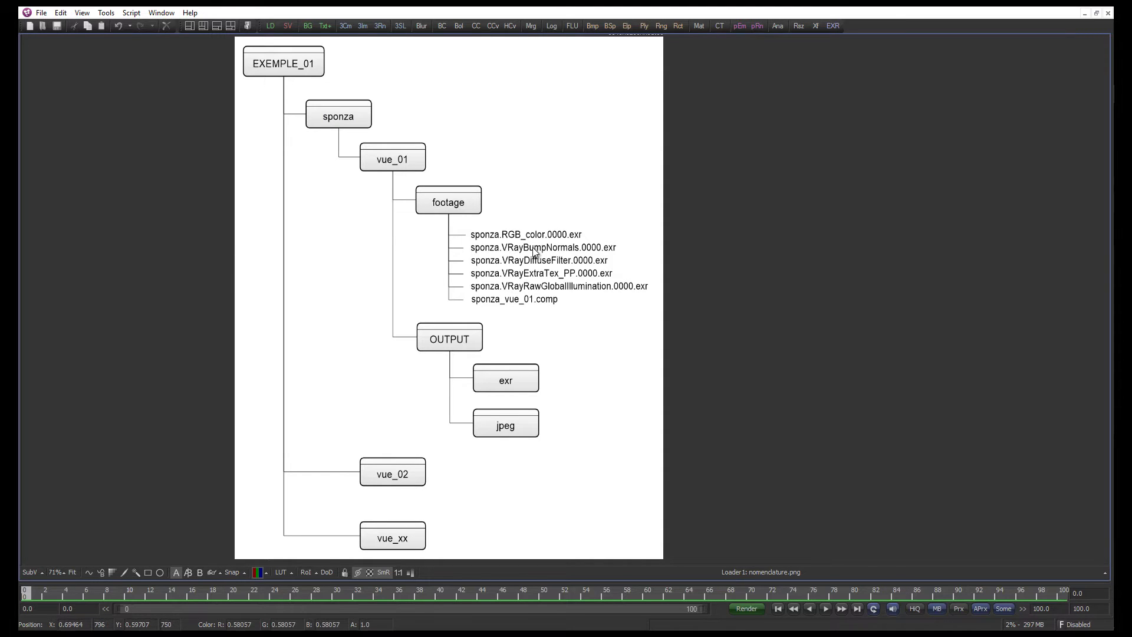
{"action": "key", "text": "alt+Tab"}
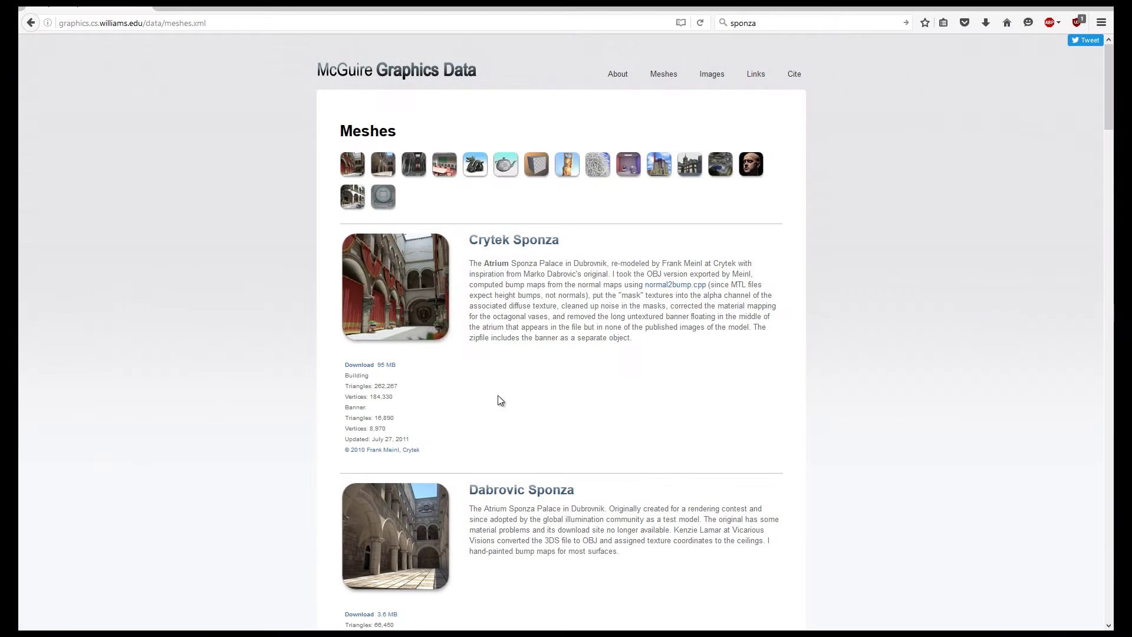
{"action": "scroll", "coordinate": [500, 400], "scroll_direction": "down", "scroll_amount": 3}
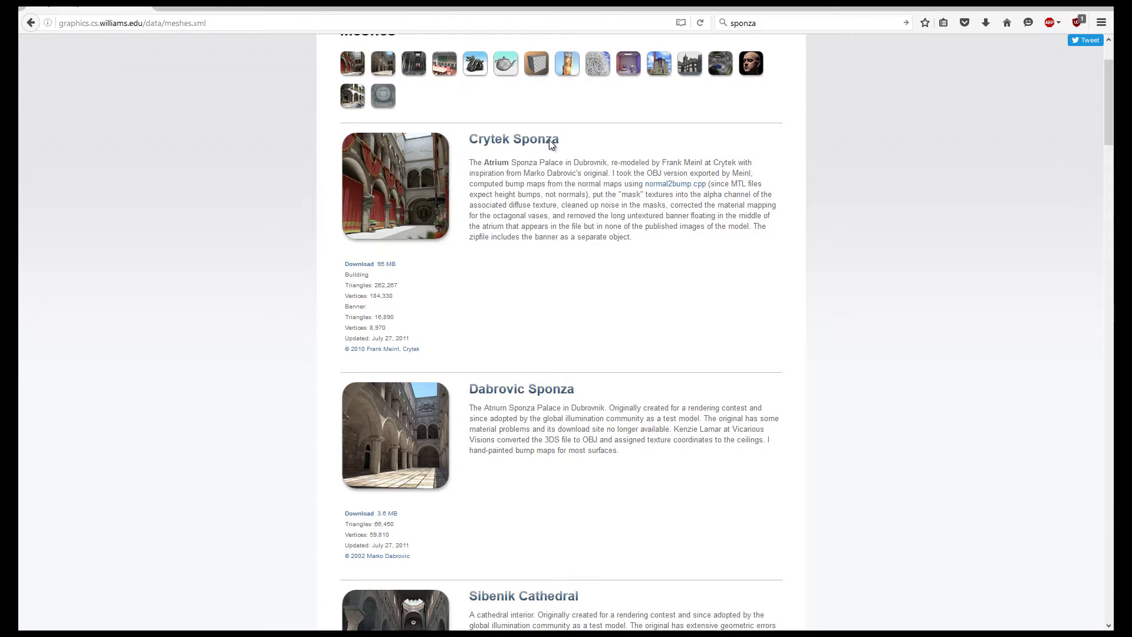
{"action": "scroll", "coordinate": [538, 346], "scroll_direction": "up", "scroll_amount": 3}
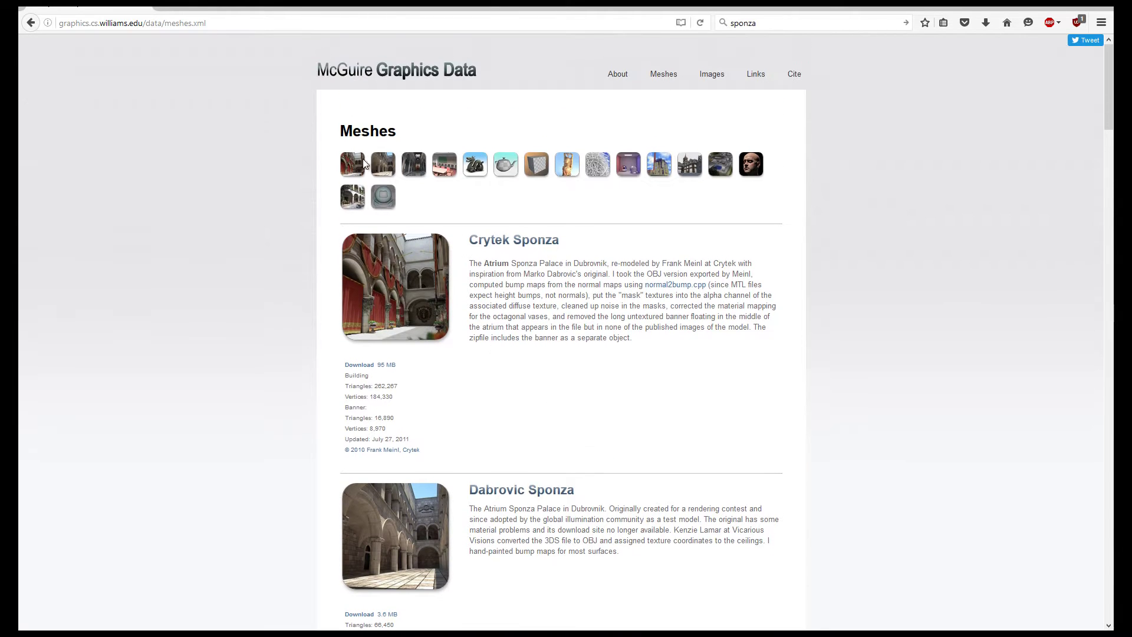
{"action": "scroll", "coordinate": [555, 371], "scroll_direction": "down", "scroll_amount": 3}
{"action": "scroll", "coordinate": [512, 289], "scroll_direction": "down", "scroll_amount": 20}
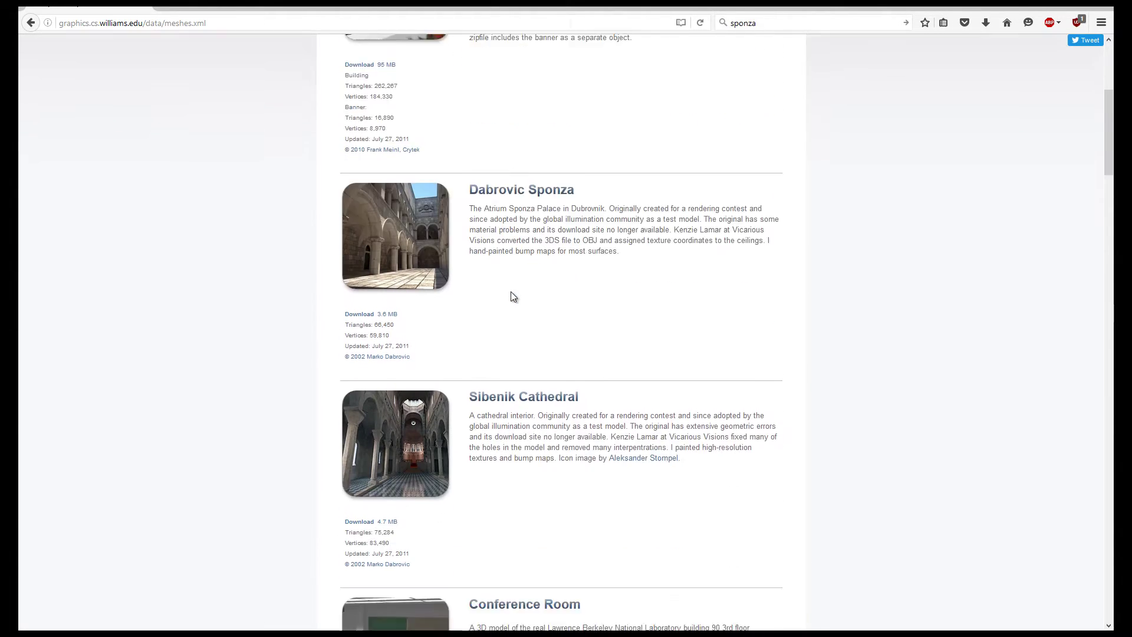
{"action": "scroll", "coordinate": [516, 296], "scroll_direction": "down", "scroll_amount": 15}
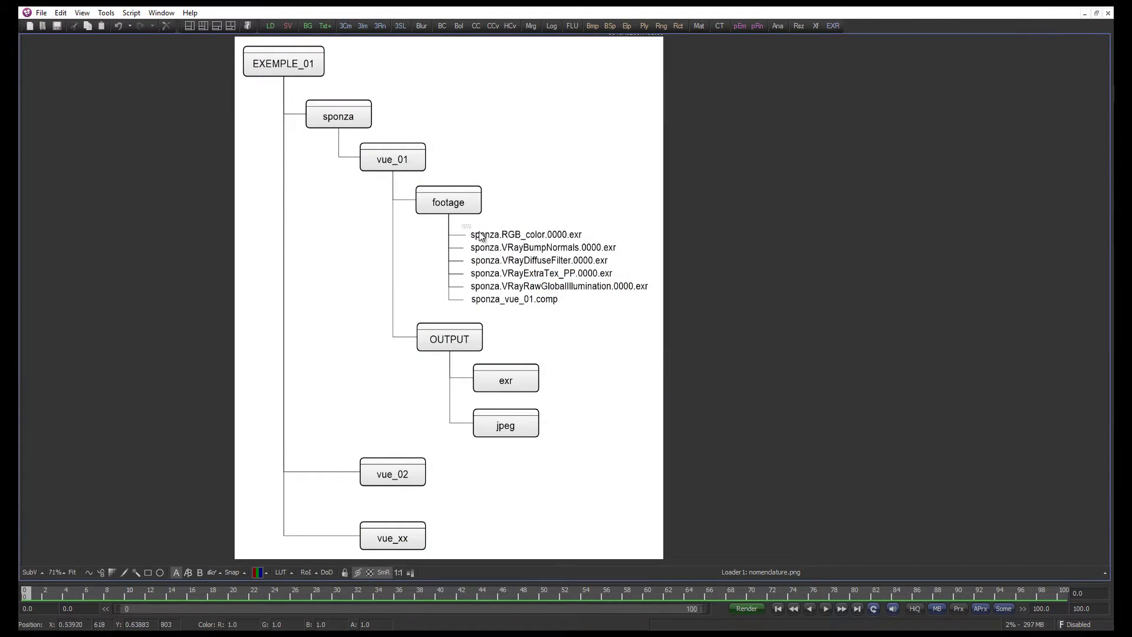
Examine the footage files and the OUTPUT folder with its exr and jpeg subfolders in the nomenclature diagram
{"action": "mouse_move", "coordinate": [480, 236]}
{"action": "left_mouse_down"}
{"action": "mouse_move", "coordinate": [659, 321]}
{"action": "mouse_move", "coordinate": [648, 315]}
{"action": "left_mouse_up"}
{"action": "left_click_drag", "start_coordinate": [465, 306], "coordinate": [637, 317]}
{"action": "mouse_move", "coordinate": [405, 317]}
{"action": "left_mouse_down"}
{"action": "mouse_move", "coordinate": [420, 336]}
{"action": "mouse_move", "coordinate": [512, 352]}
{"action": "left_mouse_up"}
{"action": "left_click_drag", "start_coordinate": [553, 396], "coordinate": [470, 366]}
{"action": "left_click_drag", "start_coordinate": [552, 446], "coordinate": [477, 397]}
{"action": "left_click_drag", "start_coordinate": [643, 438], "coordinate": [351, 132]}
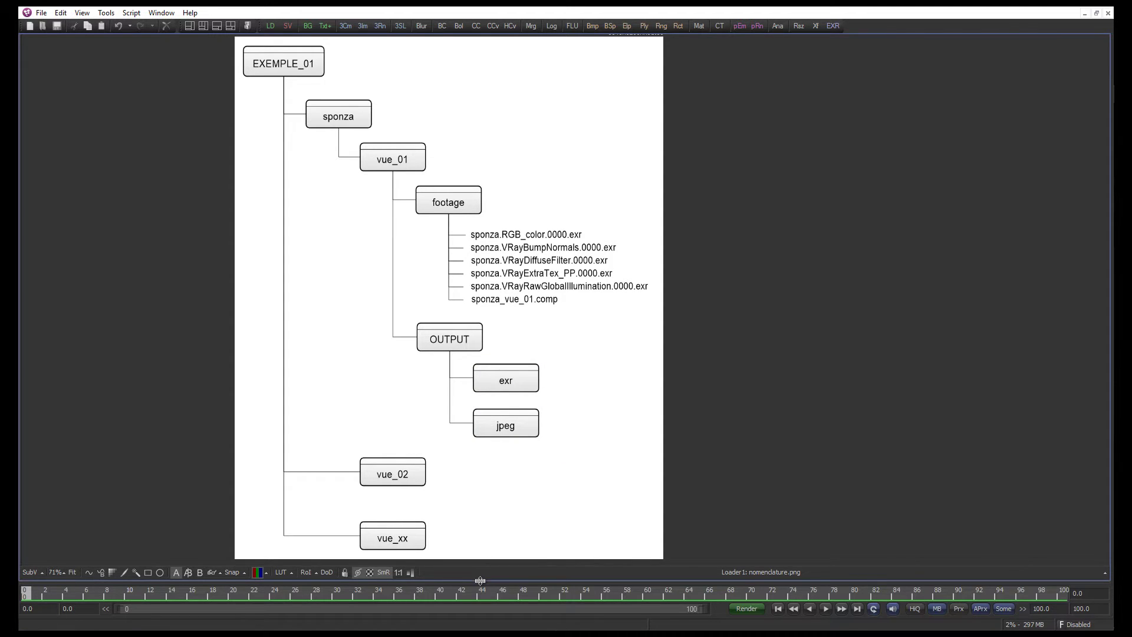
Shrink the viewer to reveal the node flow and tool controls, and reposition the nomenclature loader to free up space
{"action": "left_click_drag", "start_coordinate": [479, 581], "coordinate": [481, 319]}
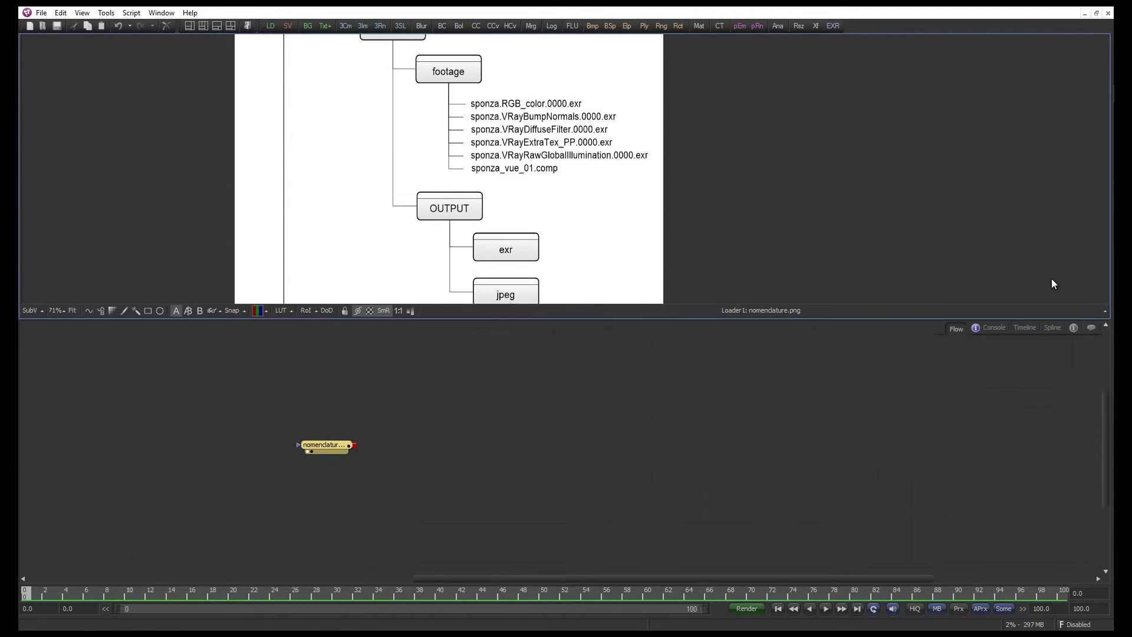
{"action": "left_click_drag", "start_coordinate": [1109, 274], "coordinate": [863, 273]}
{"action": "left_click_drag", "start_coordinate": [342, 452], "coordinate": [180, 454]}
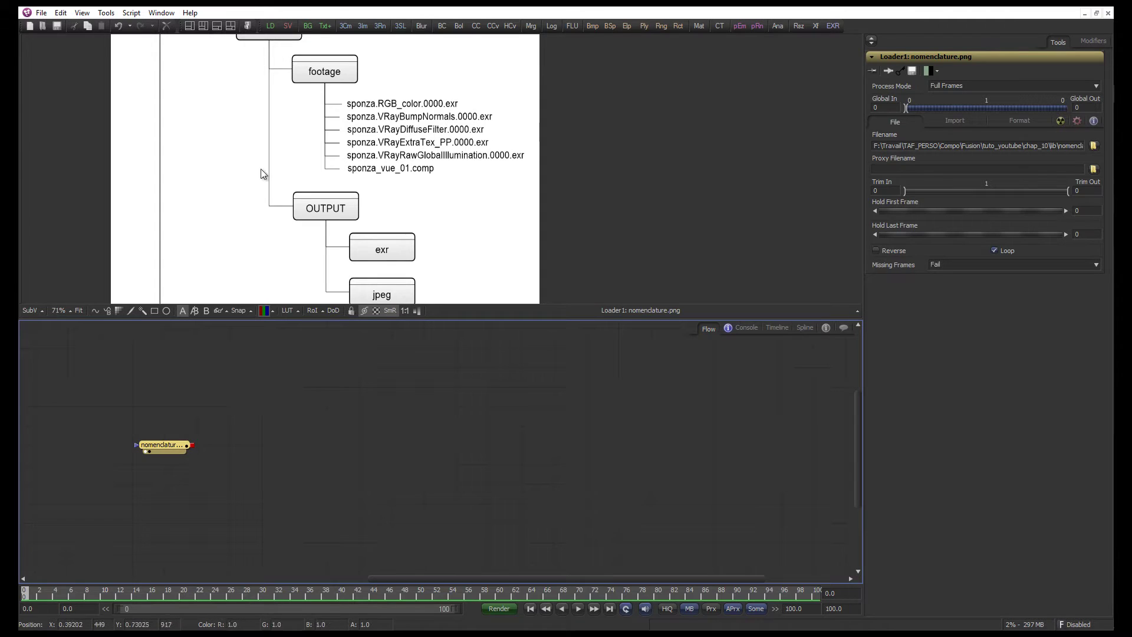
Replace the loader's file with sponza.RGB_color.0000.exr from Exemple_01\sponza\vue_01\footage and fit the image in the viewer
{"action": "left_click", "coordinate": [1093, 145]}
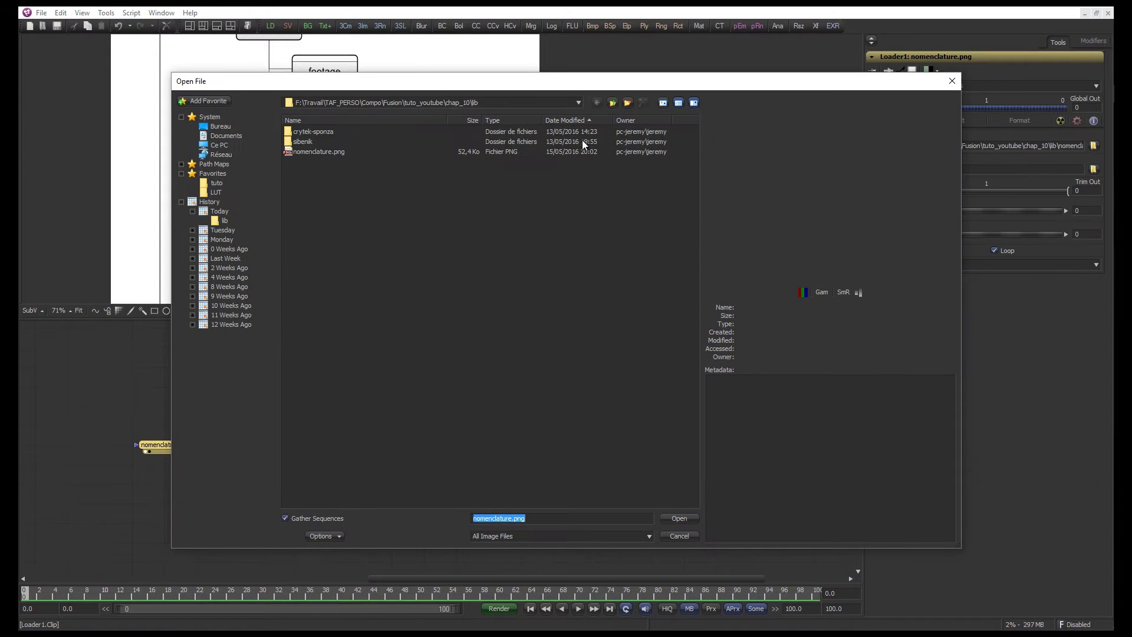
{"action": "left_click", "coordinate": [612, 103]}
{"action": "double_click", "coordinate": [303, 132]}
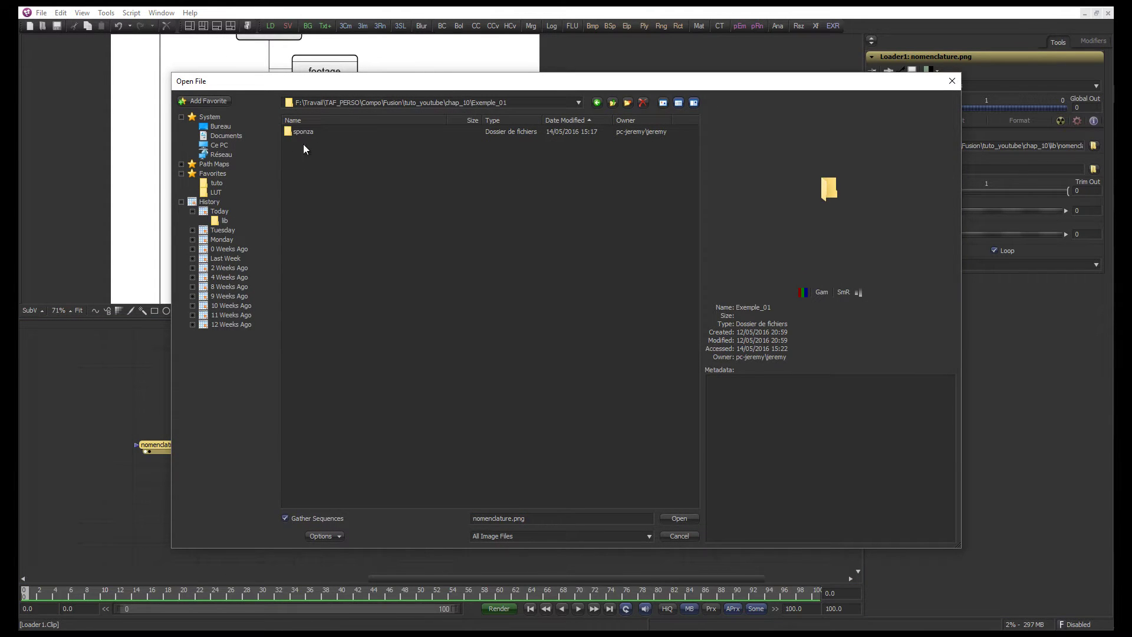
{"action": "double_click", "coordinate": [302, 132]}
{"action": "double_click", "coordinate": [304, 132]}
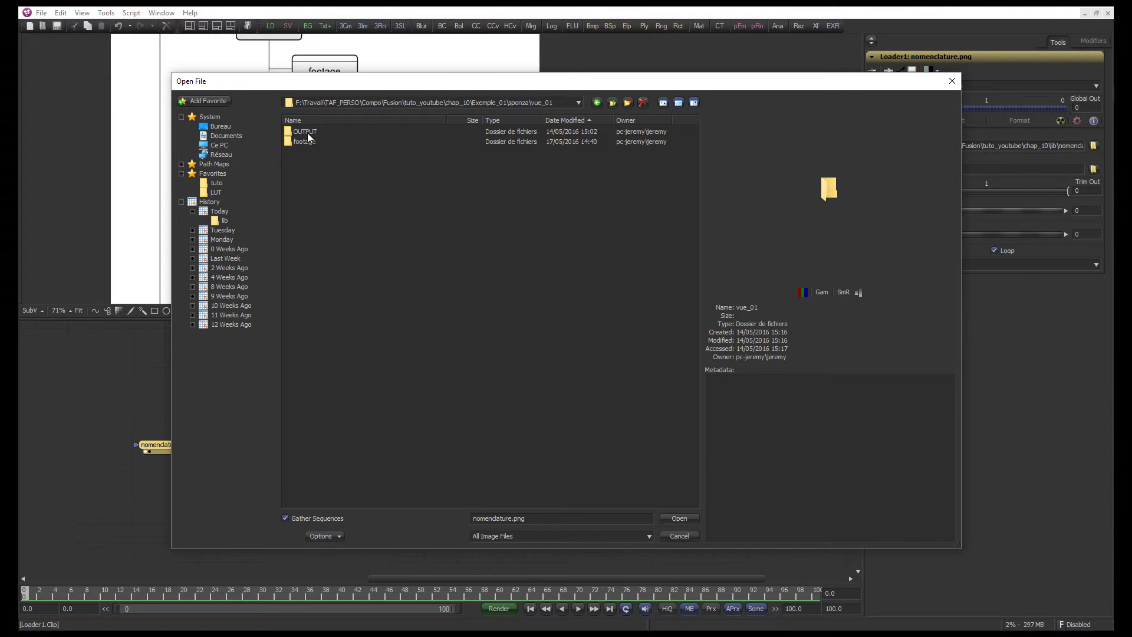
{"action": "double_click", "coordinate": [304, 142]}
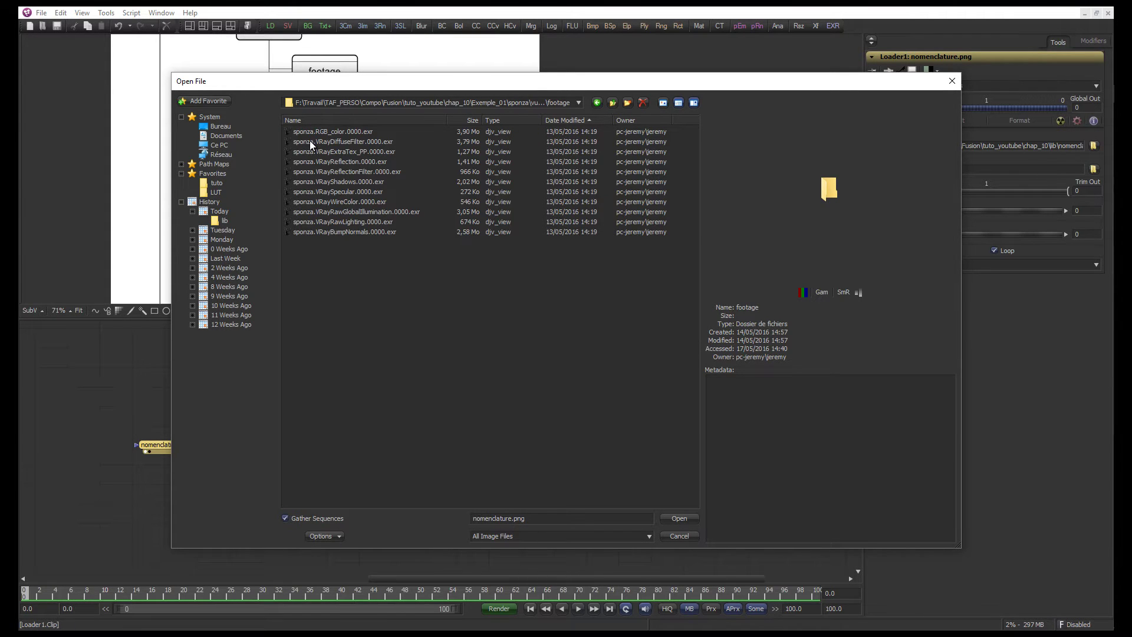
{"action": "left_click", "coordinate": [316, 133]}
{"action": "left_click", "coordinate": [679, 517]}
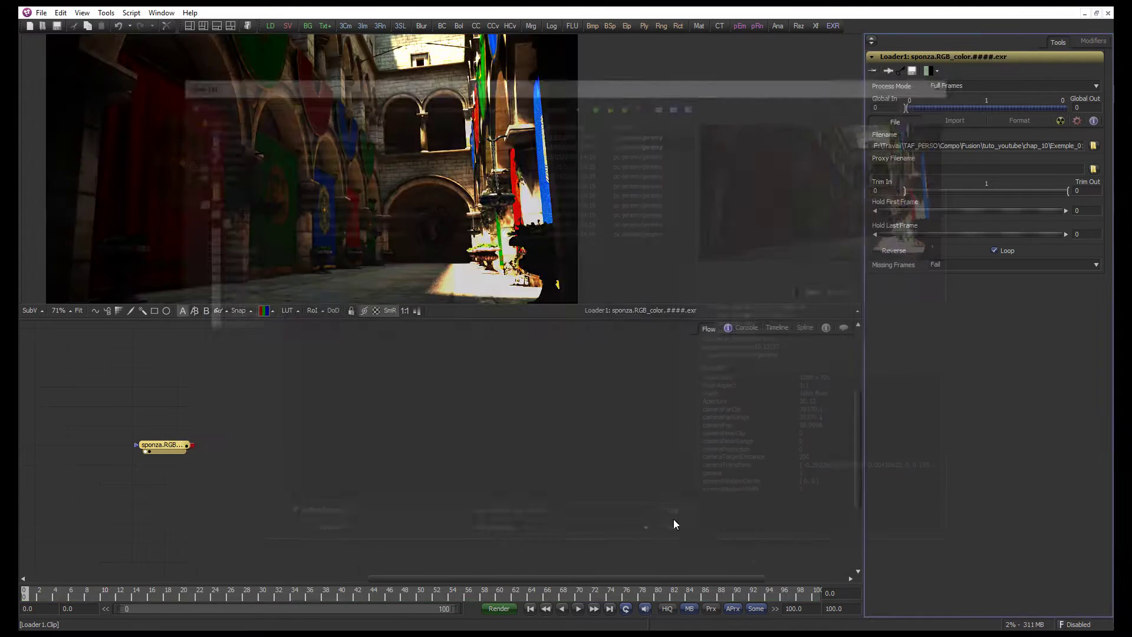
{"action": "key", "text": "ctrl+f"}
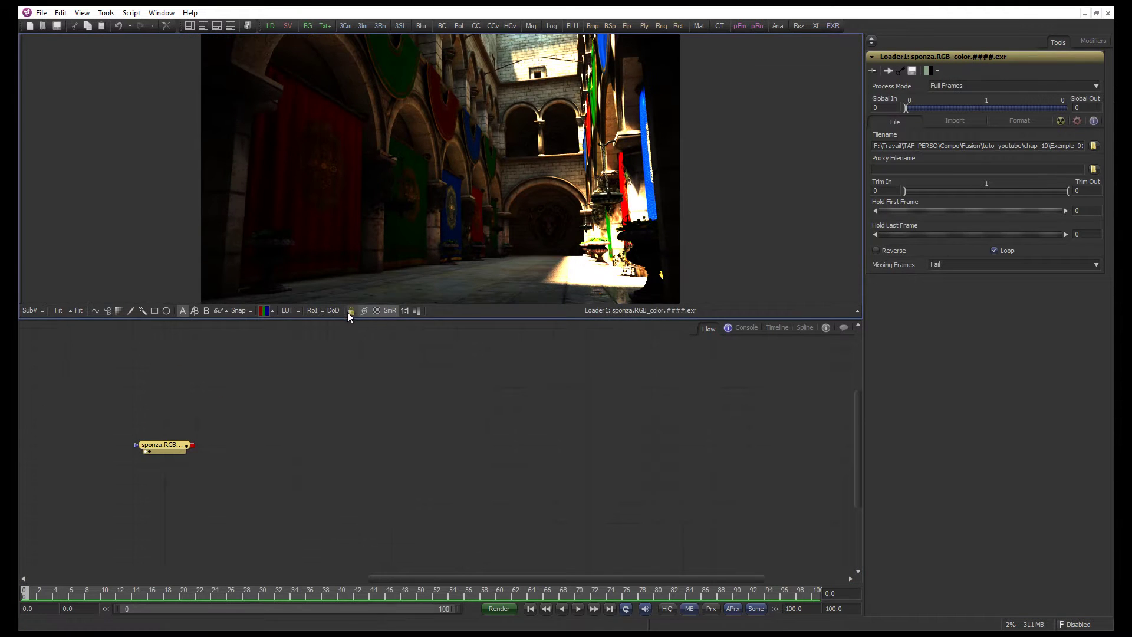
Enlarge the viewer and apply a Gamut View LUT with its output space set to sRGB
{"action": "left_click_drag", "start_coordinate": [336, 318], "coordinate": [337, 377]}
{"action": "left_click", "coordinate": [287, 369]}
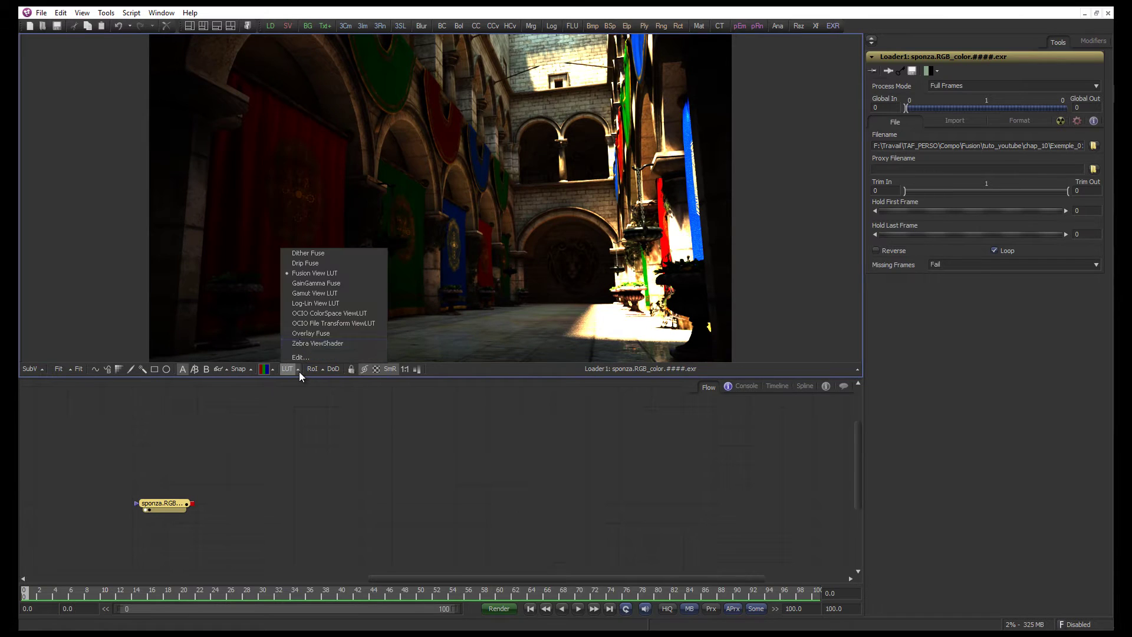
{"action": "left_click", "coordinate": [317, 294]}
{"action": "left_click", "coordinate": [298, 369]}
{"action": "left_click", "coordinate": [300, 357]}
{"action": "left_click", "coordinate": [553, 533]}
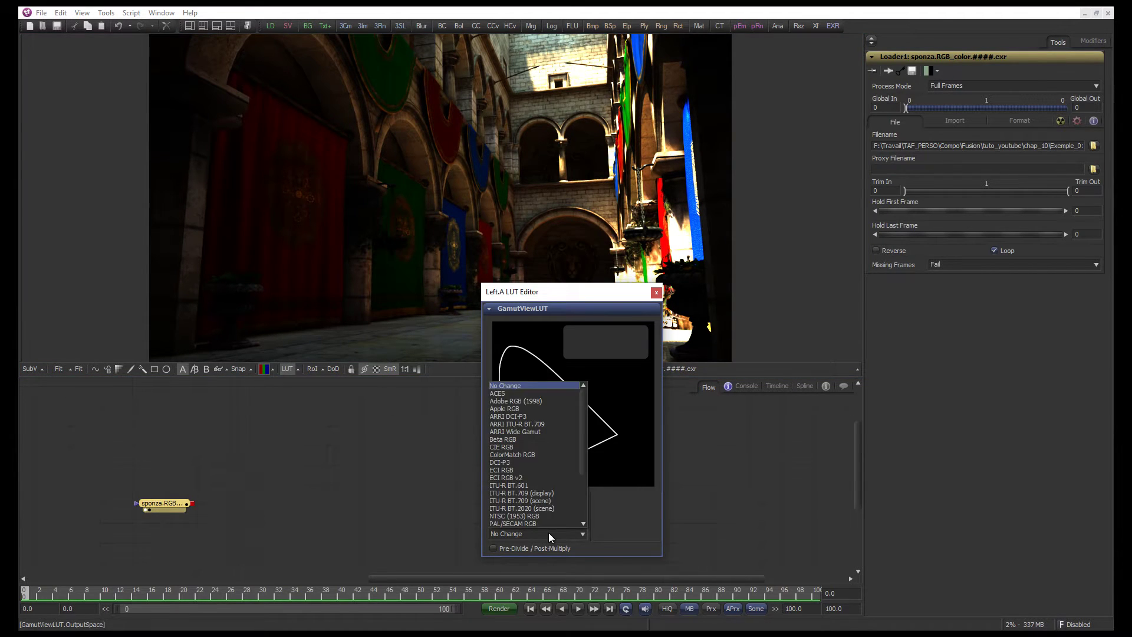
{"action": "left_click", "coordinate": [510, 510]}
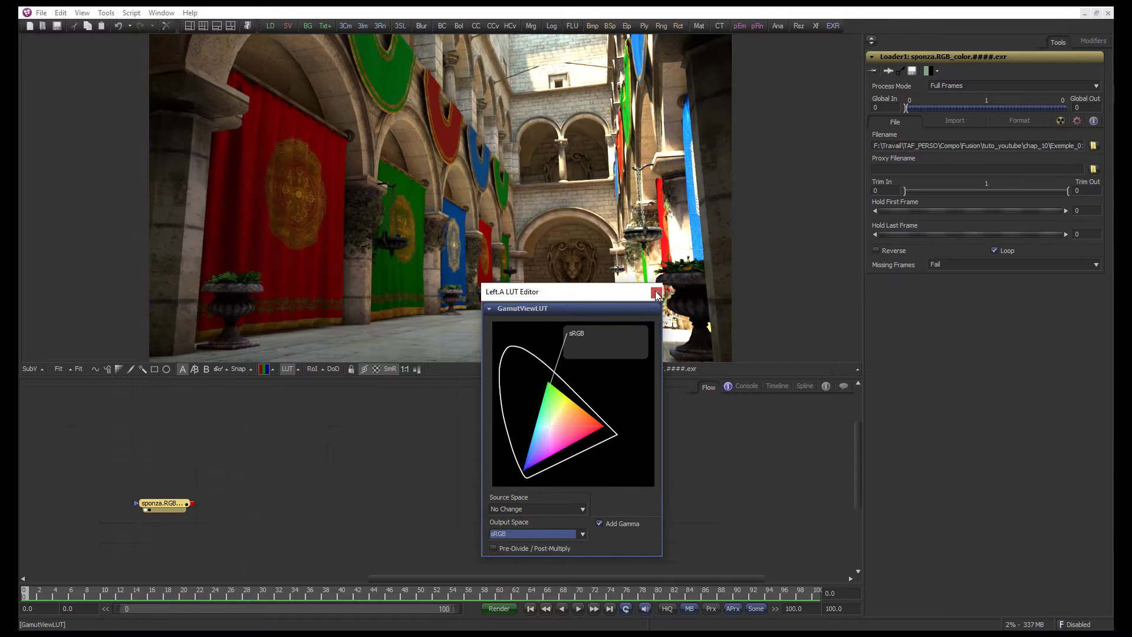
{"action": "left_click", "coordinate": [657, 293]}
Duplicate the RGB color loader and load sponza.VRayWireColor.0000.exr into the copy
{"action": "left_click_drag", "start_coordinate": [161, 511], "coordinate": [161, 434]}
{"action": "key", "text": "ctrl+c"}
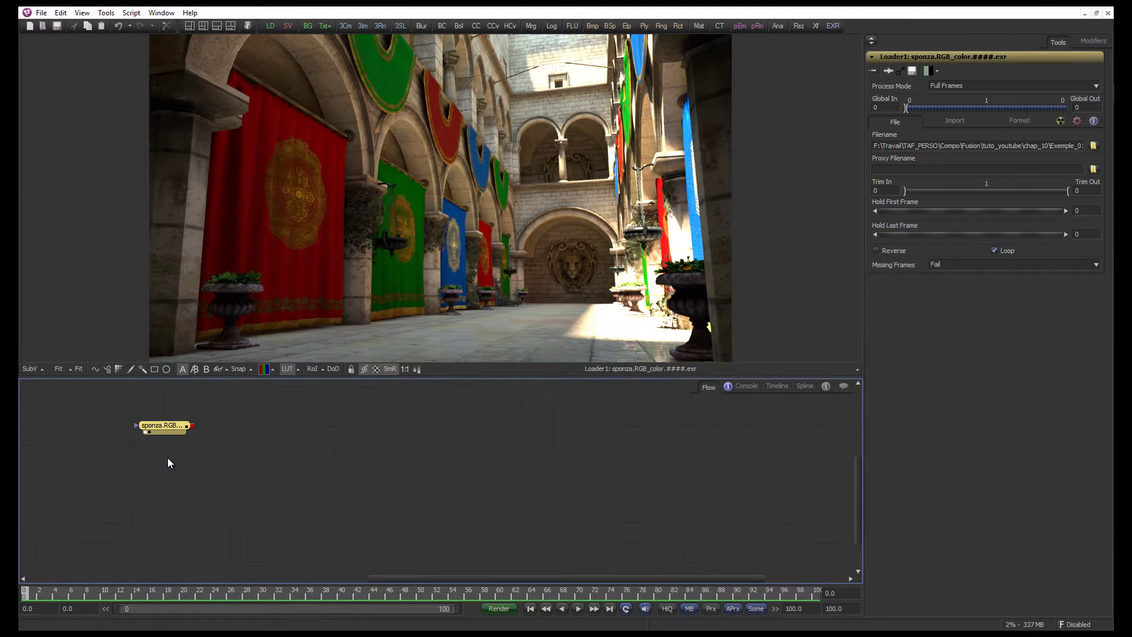
{"action": "key", "text": "ctrl+v"}
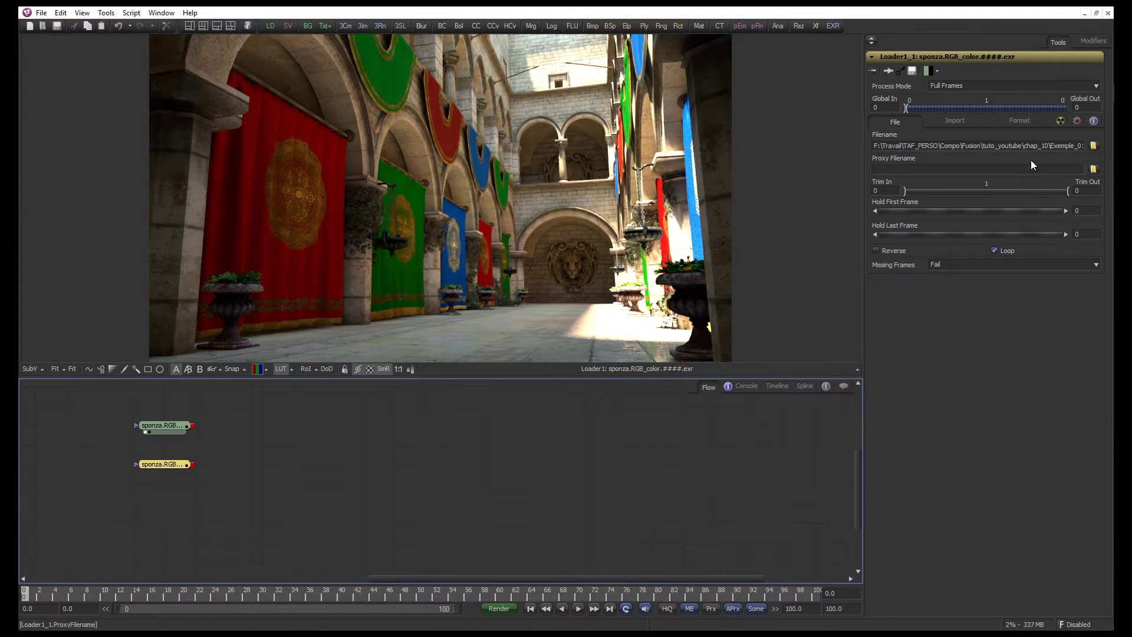
{"action": "left_click", "coordinate": [1094, 146]}
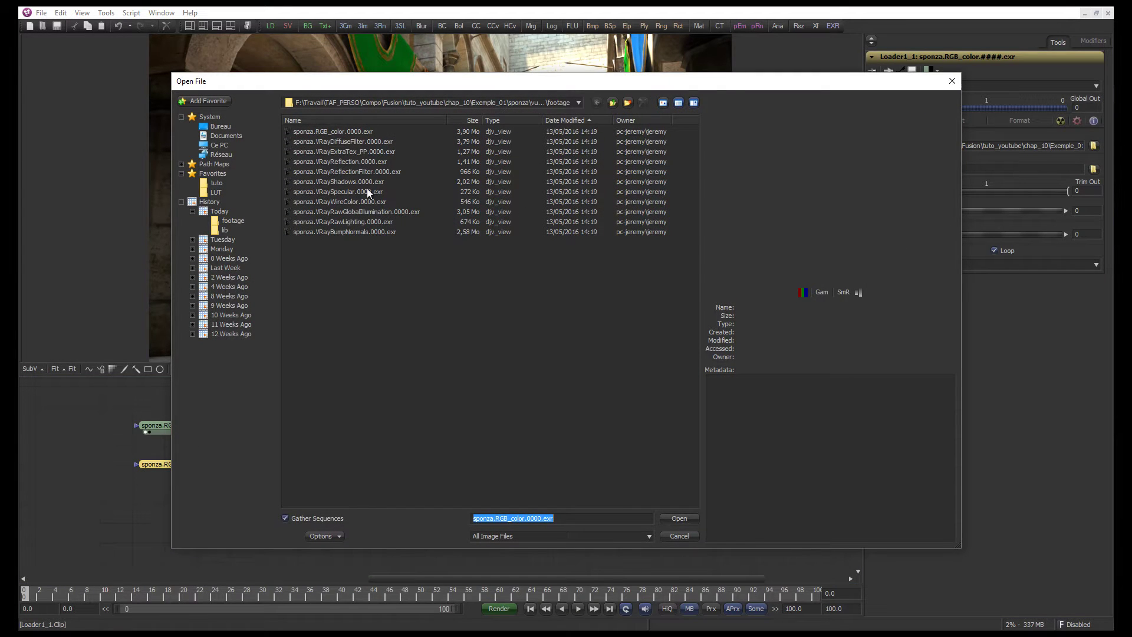
{"action": "left_click", "coordinate": [352, 182]}
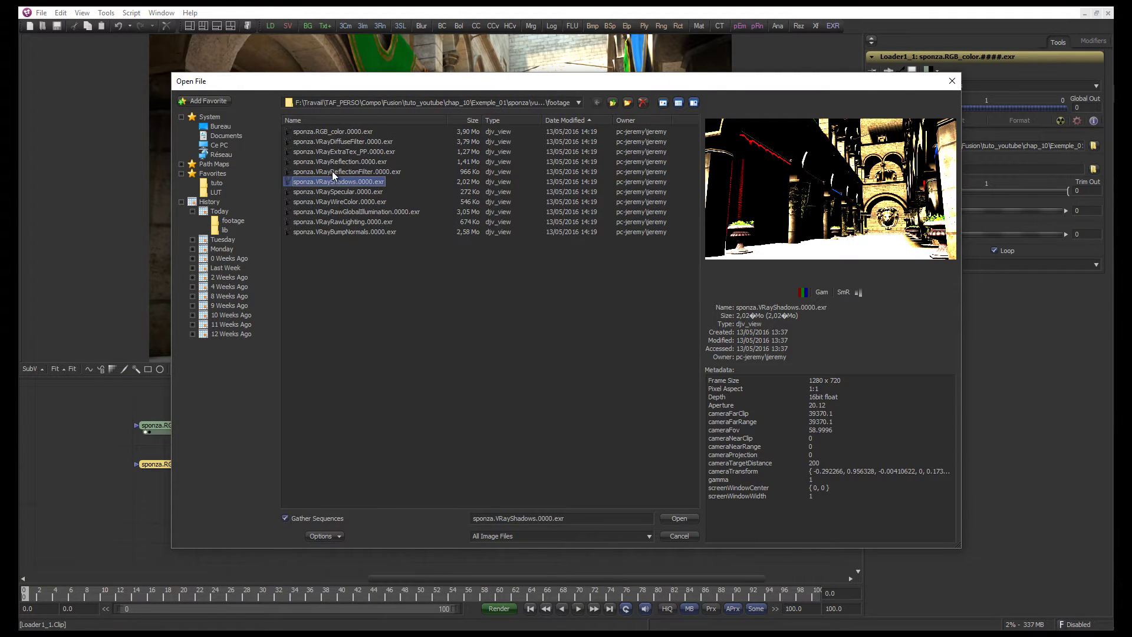
{"action": "left_click", "coordinate": [315, 202]}
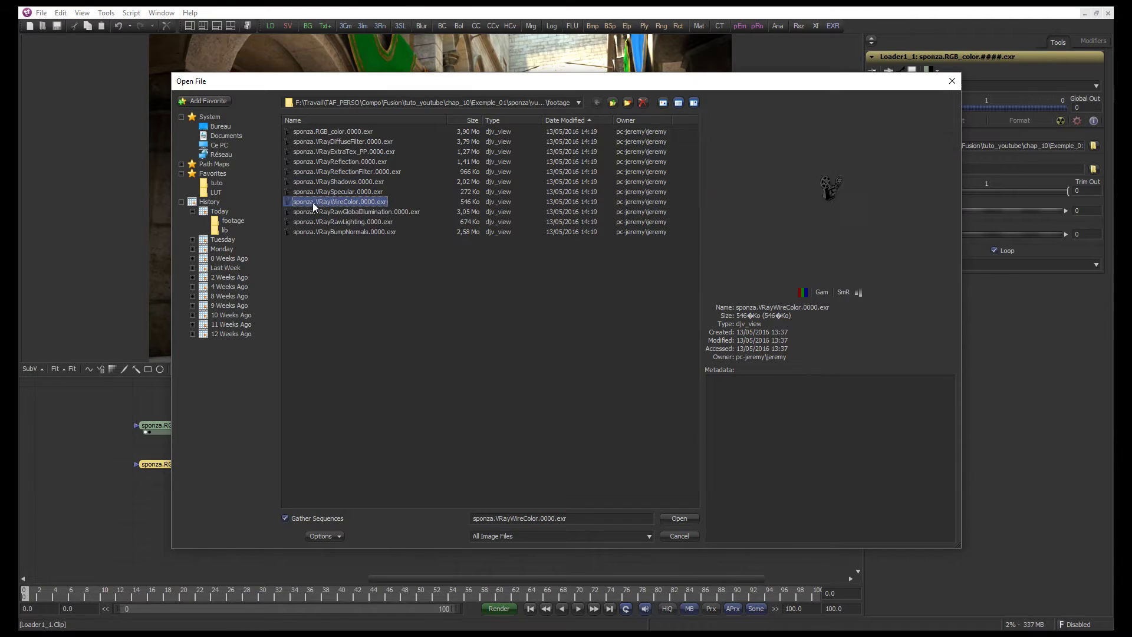
{"action": "double_click", "coordinate": [317, 202]}
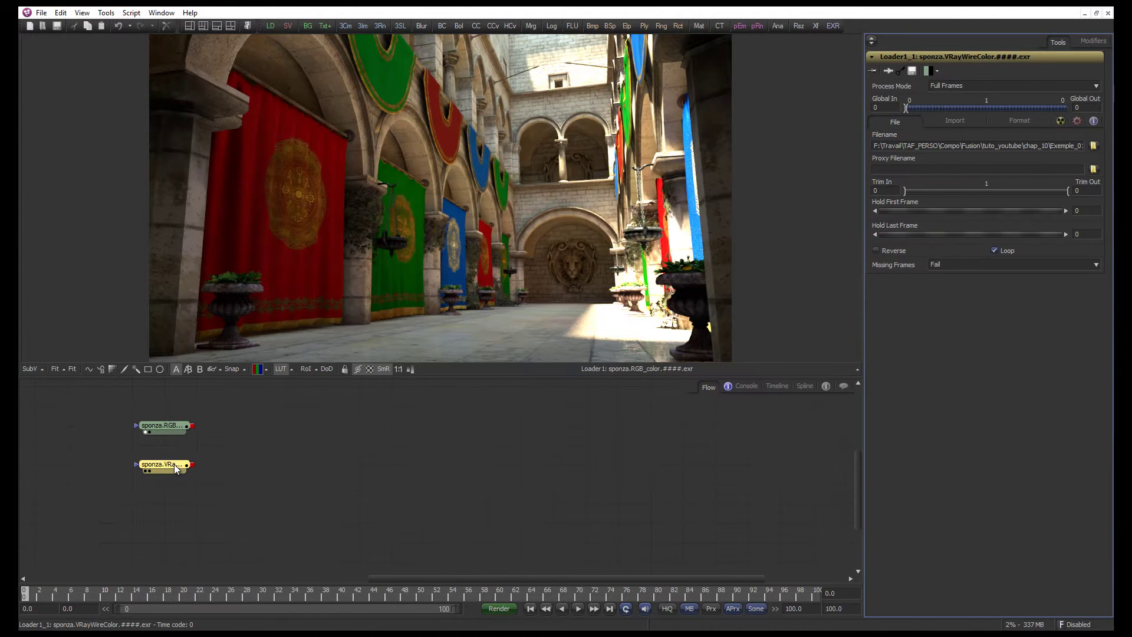
Check the wire color pass with the viewer LUT off and on, and move its loader further below the RGB loader
{"action": "left_click", "coordinate": [277, 369]}
{"action": "left_click", "coordinate": [278, 369]}
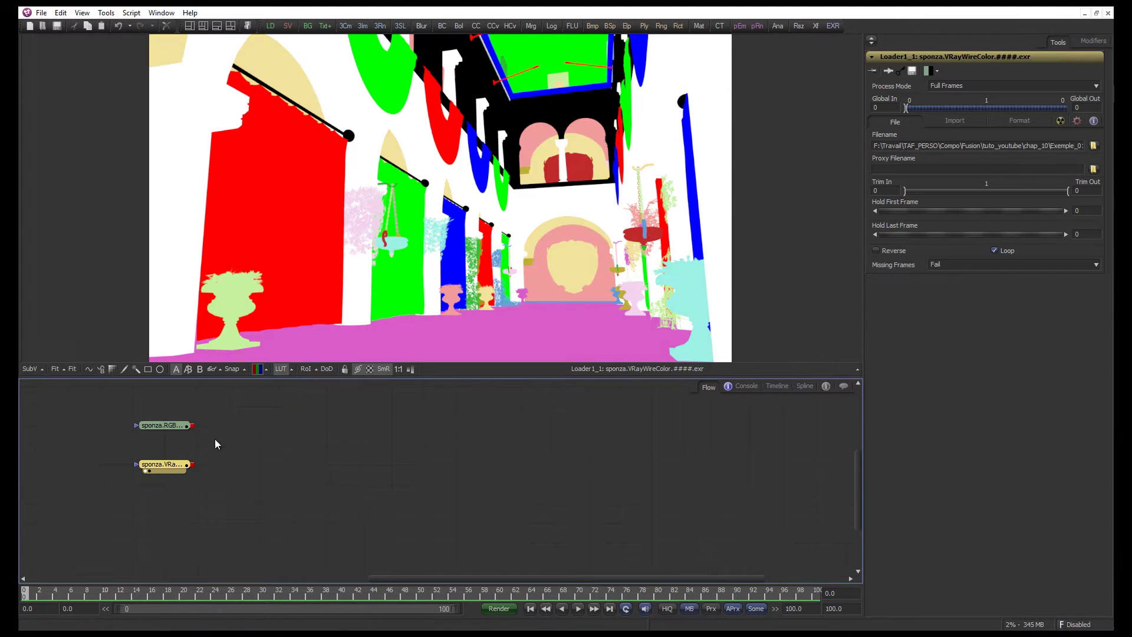
{"action": "left_click_drag", "start_coordinate": [168, 465], "coordinate": [168, 484]}
{"action": "left_click", "coordinate": [297, 483]}
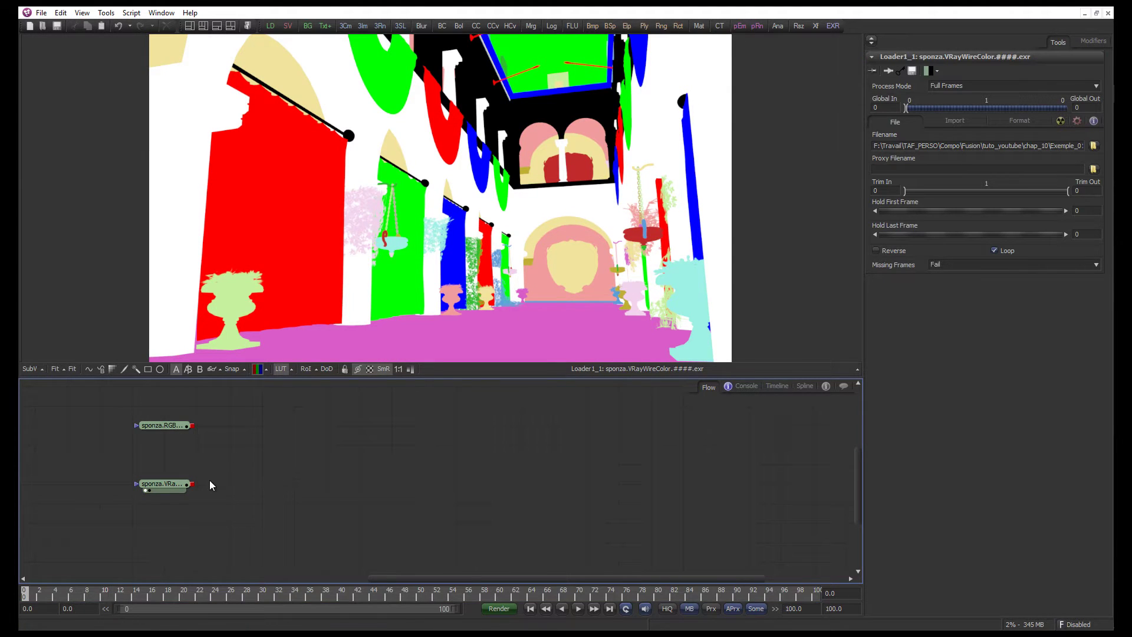
Add a Bitmap mask fed by the wire color loader and display it in the viewer
{"action": "key", "text": "ctrl+space"}
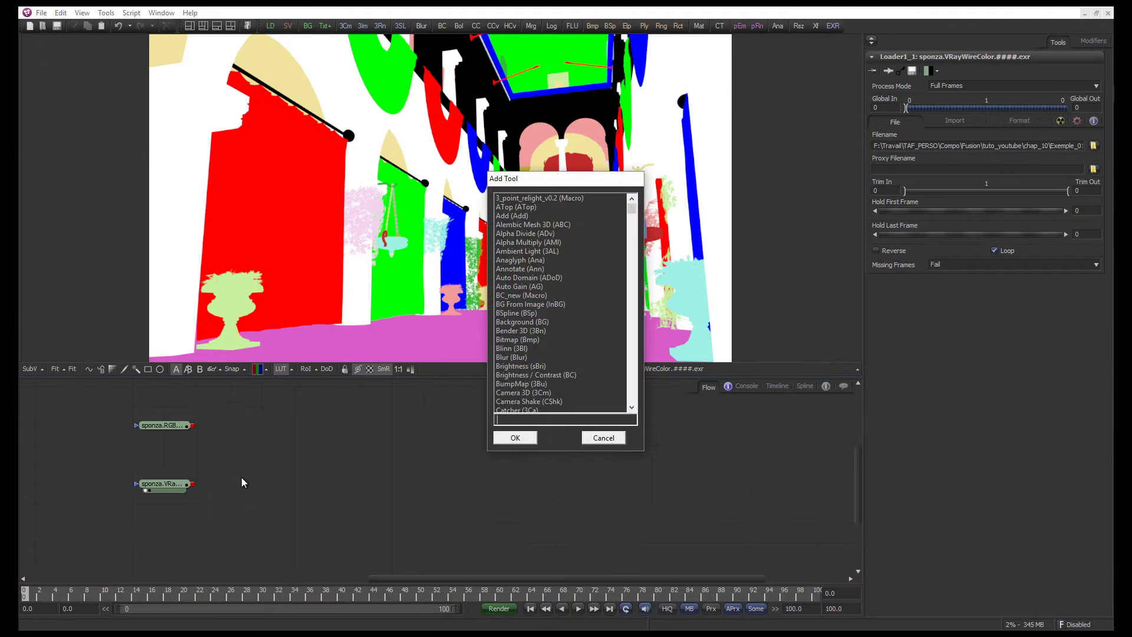
{"action": "type", "text": "bit"}
{"action": "key", "text": "Return"}
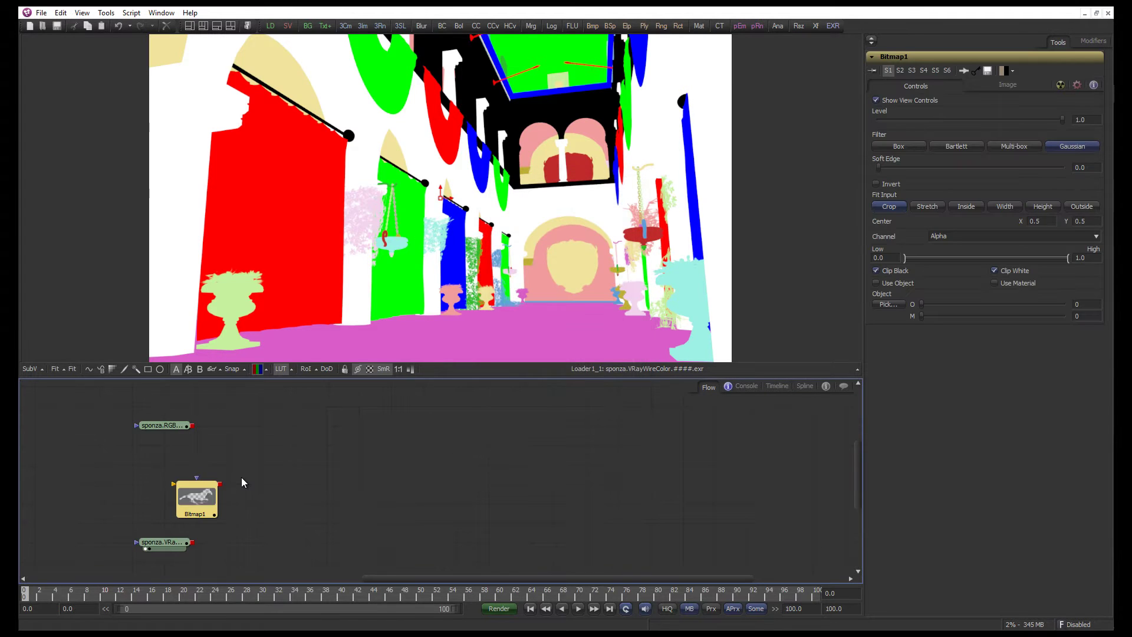
{"action": "left_click_drag", "start_coordinate": [171, 551], "coordinate": [259, 517]}
{"action": "key", "text": "1"}
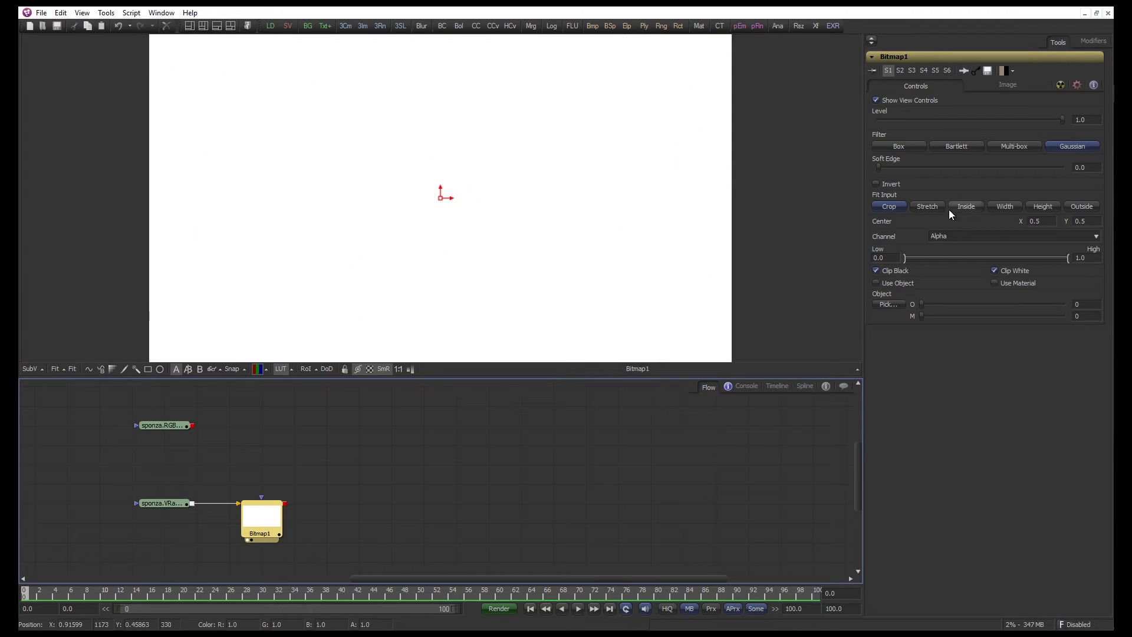
Try the Green and Red channels in the Bitmap mask, and delete the mask from the flow
{"action": "left_click", "coordinate": [990, 232]}
{"action": "left_click", "coordinate": [967, 255]}
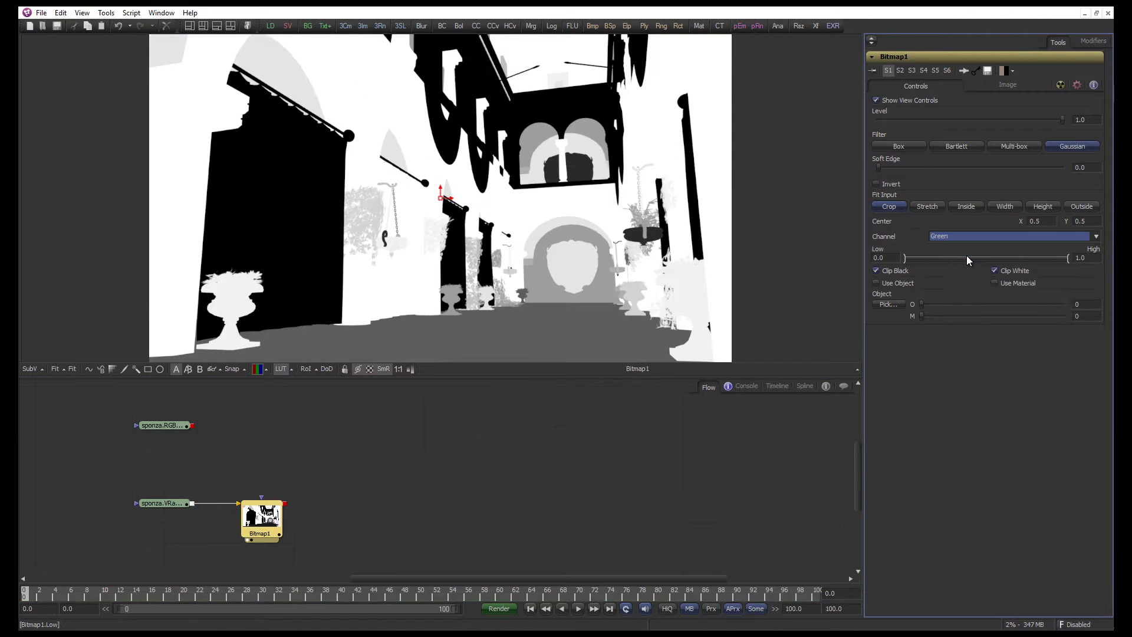
{"action": "left_click", "coordinate": [963, 235]}
{"action": "left_click", "coordinate": [954, 243]}
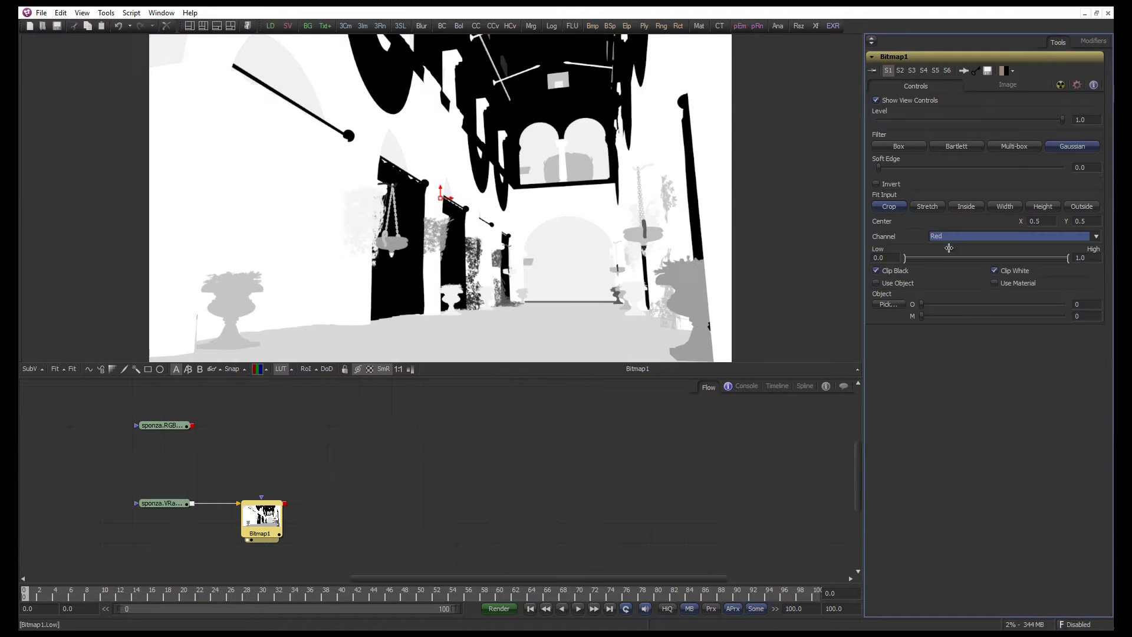
{"action": "key", "text": "Delete"}
{"action": "left_click", "coordinate": [161, 505]}
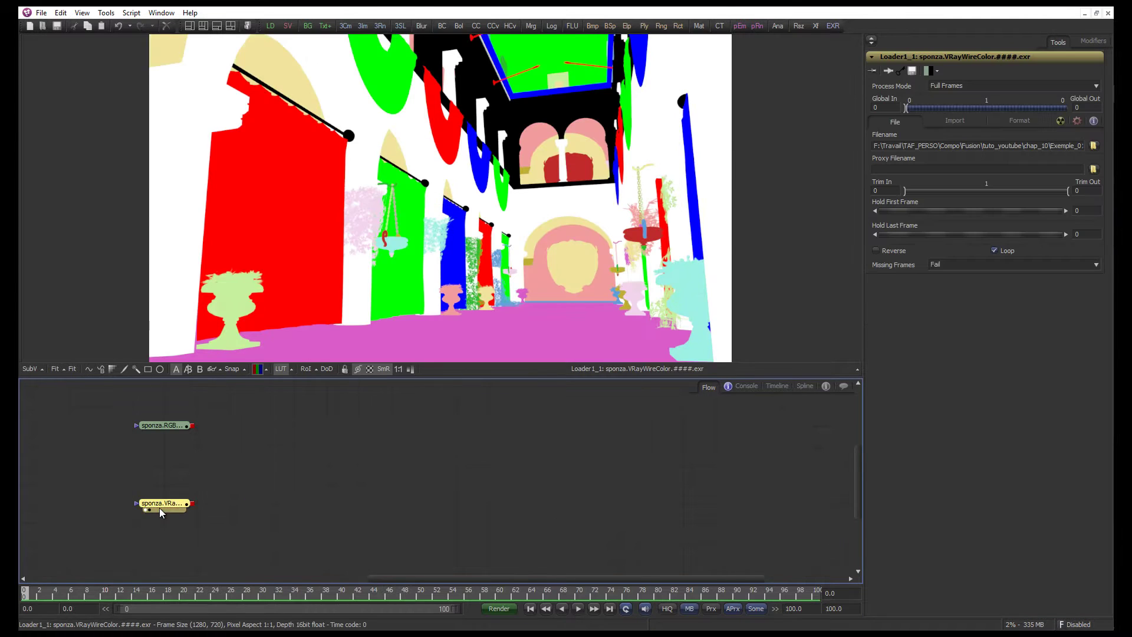
Insert the rjgb_cmjn_matte setting from the Bins library into the flow near the wire color loader
{"action": "left_click", "coordinate": [374, 480]}
{"action": "key", "text": "ctrl+b"}
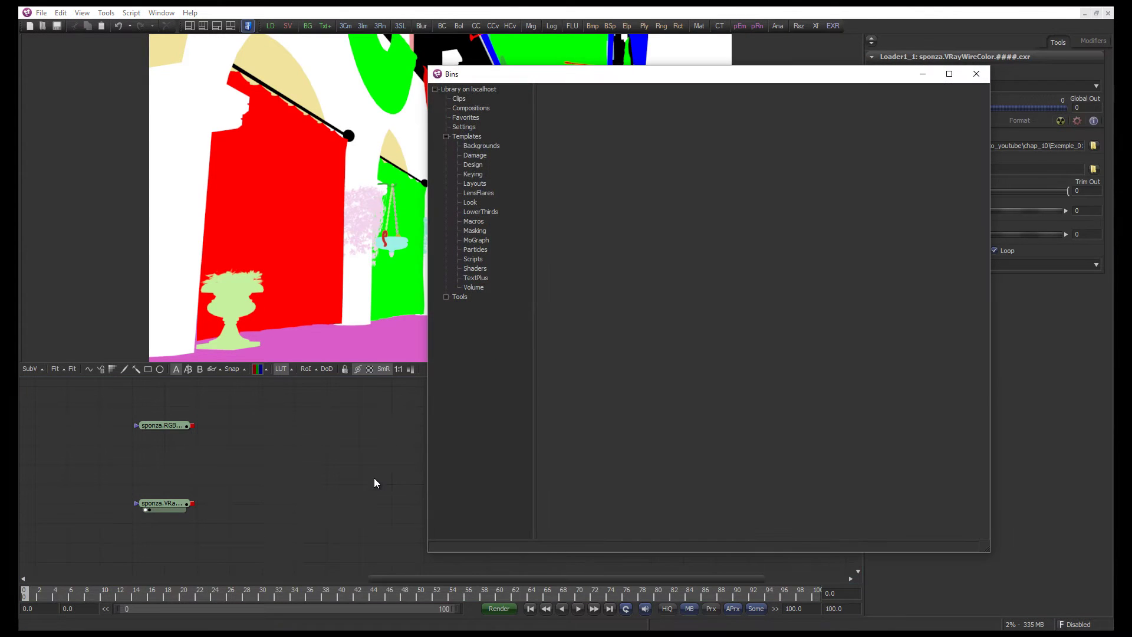
{"action": "left_click", "coordinate": [467, 111]}
{"action": "left_click", "coordinate": [466, 127]}
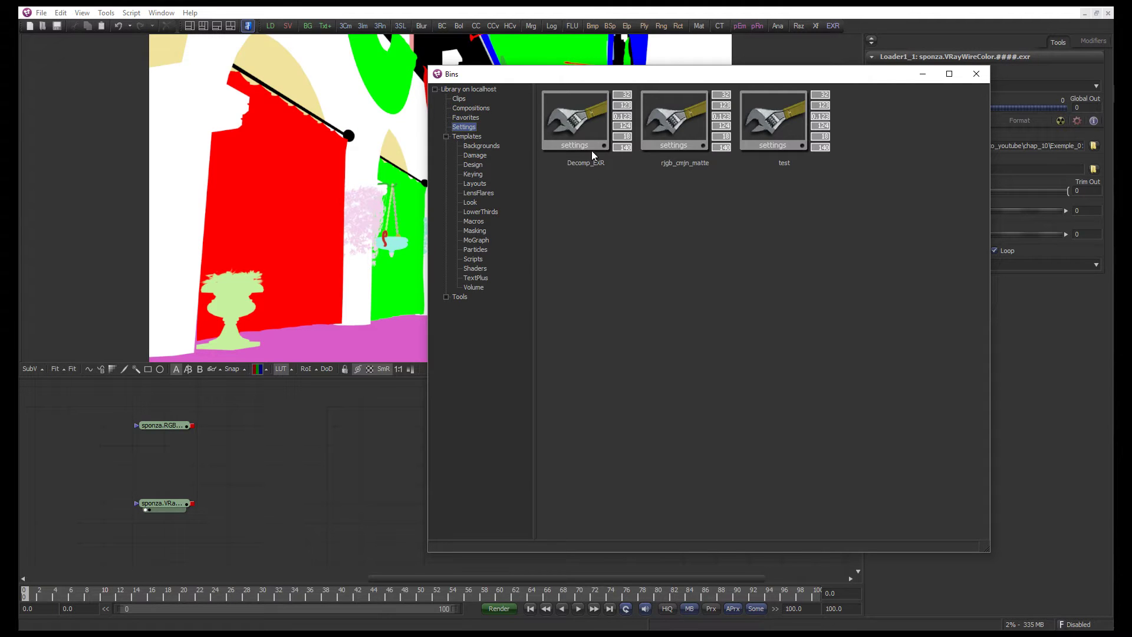
{"action": "left_click_drag", "start_coordinate": [685, 141], "coordinate": [295, 541]}
{"action": "key", "text": "ctrl+b"}
{"action": "left_click_drag", "start_coordinate": [357, 499], "coordinate": [391, 478]}
{"action": "scroll", "coordinate": [391, 478], "scroll_direction": "down", "scroll_amount": 3}
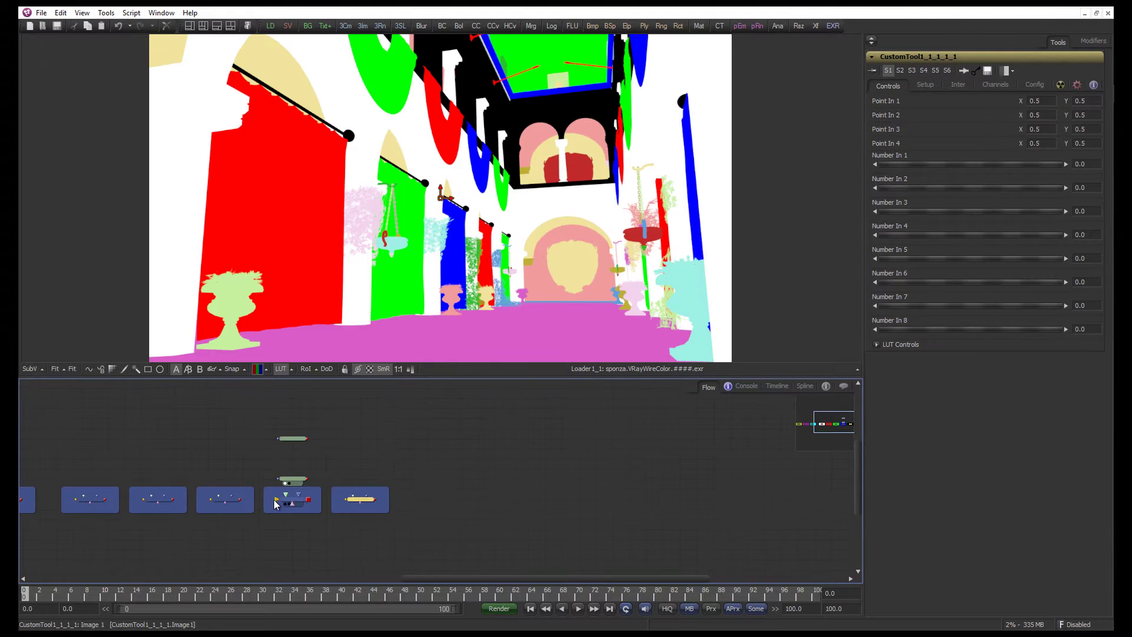
Set the inserted matte groups apart, and pull the custom tool out of the RED group to show its channel expressions
{"action": "left_click_drag", "start_coordinate": [292, 500], "coordinate": [478, 540]}
{"action": "left_click", "coordinate": [494, 500]}
{"action": "scroll", "coordinate": [392, 468], "scroll_direction": "up", "scroll_amount": 2}
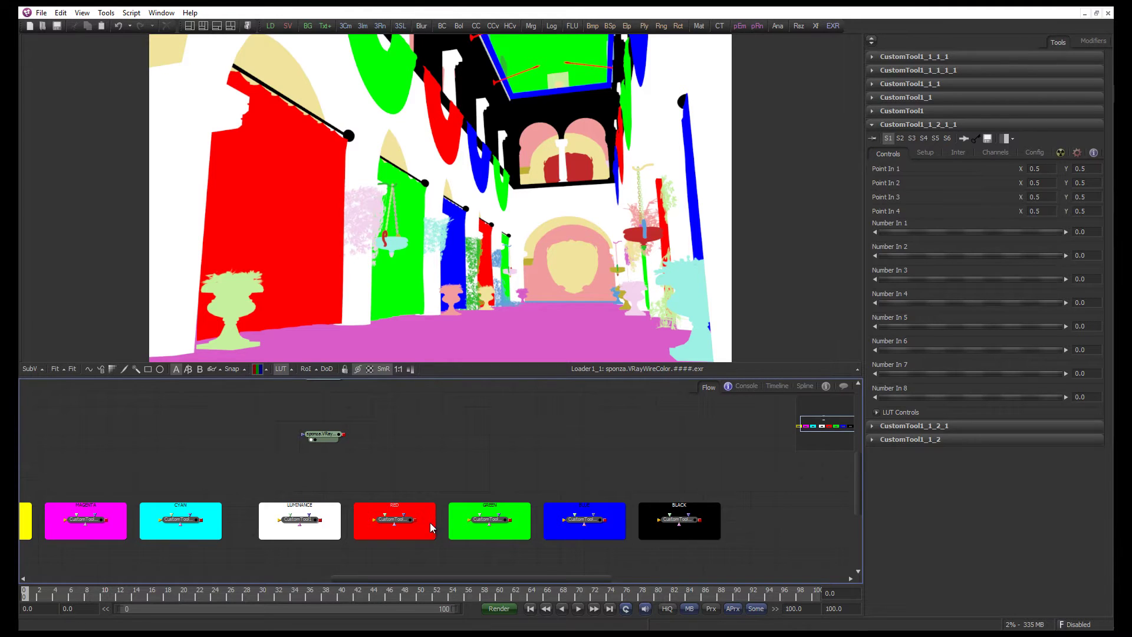
{"action": "left_click_drag", "start_coordinate": [409, 521], "coordinate": [409, 451]}
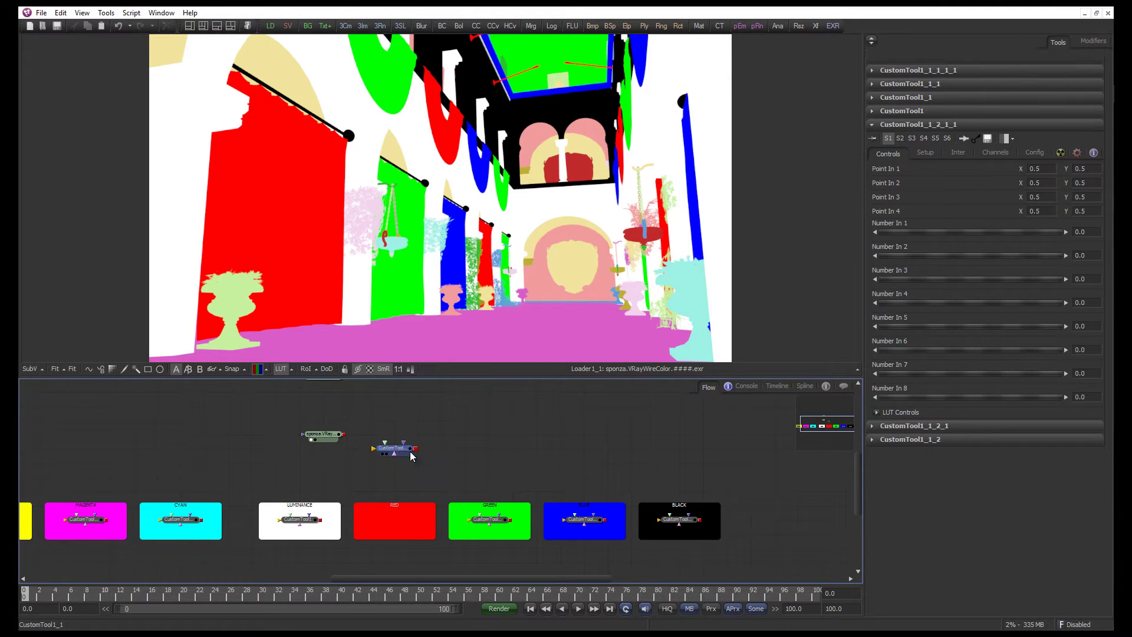
{"action": "left_click", "coordinate": [407, 451]}
{"action": "left_click", "coordinate": [995, 84]}
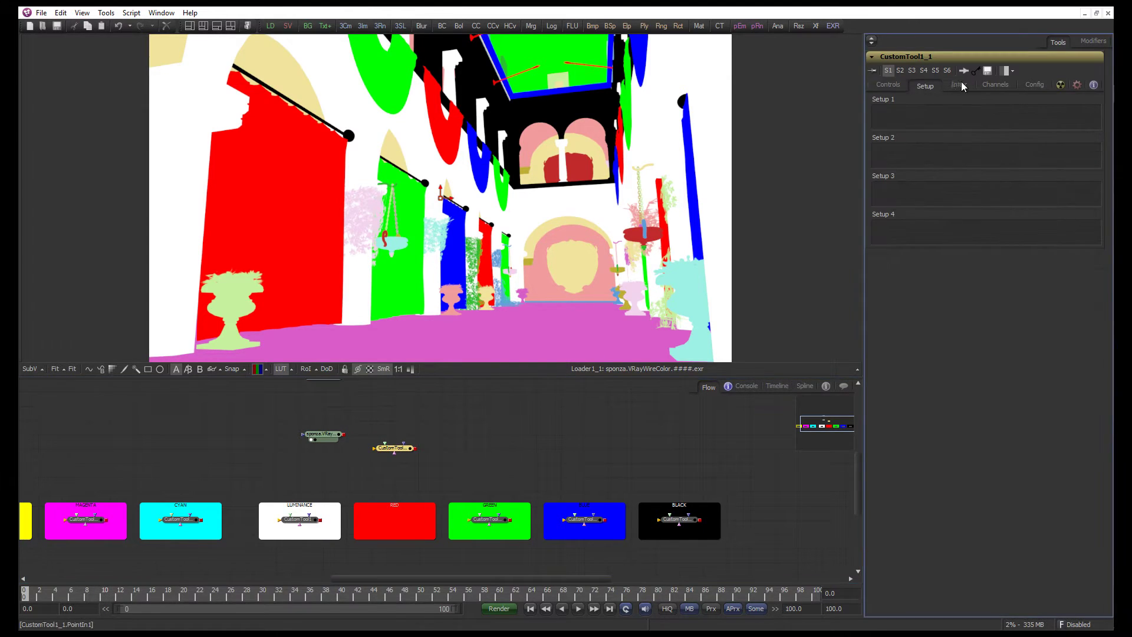
{"action": "scroll", "coordinate": [315, 461], "scroll_direction": "up", "scroll_amount": 2}
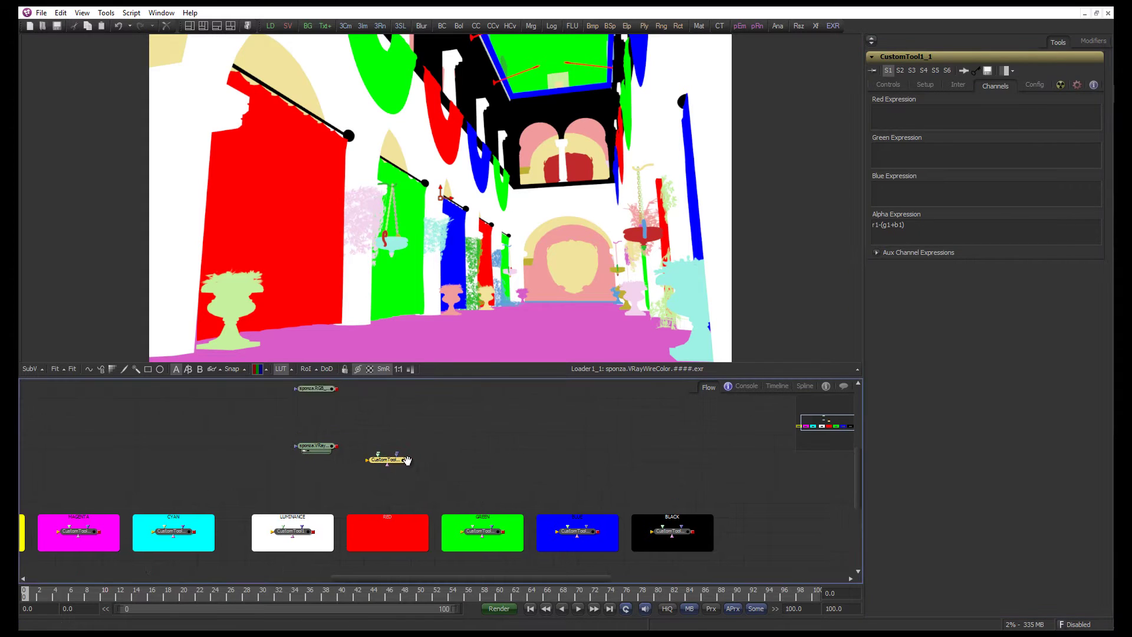
Feed the wire color loader into the red matte tool and compare both in the viewer
{"action": "left_click_drag", "start_coordinate": [327, 449], "coordinate": [387, 449]}
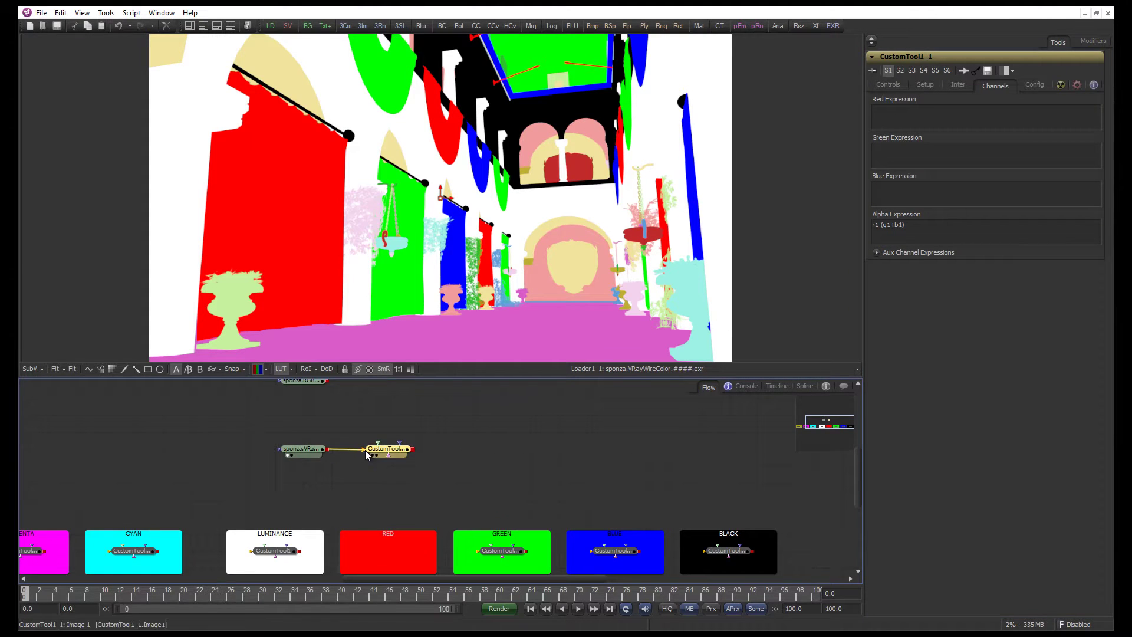
{"action": "scroll", "coordinate": [373, 429], "scroll_direction": "up", "scroll_amount": 1}
{"action": "key", "text": "1"}
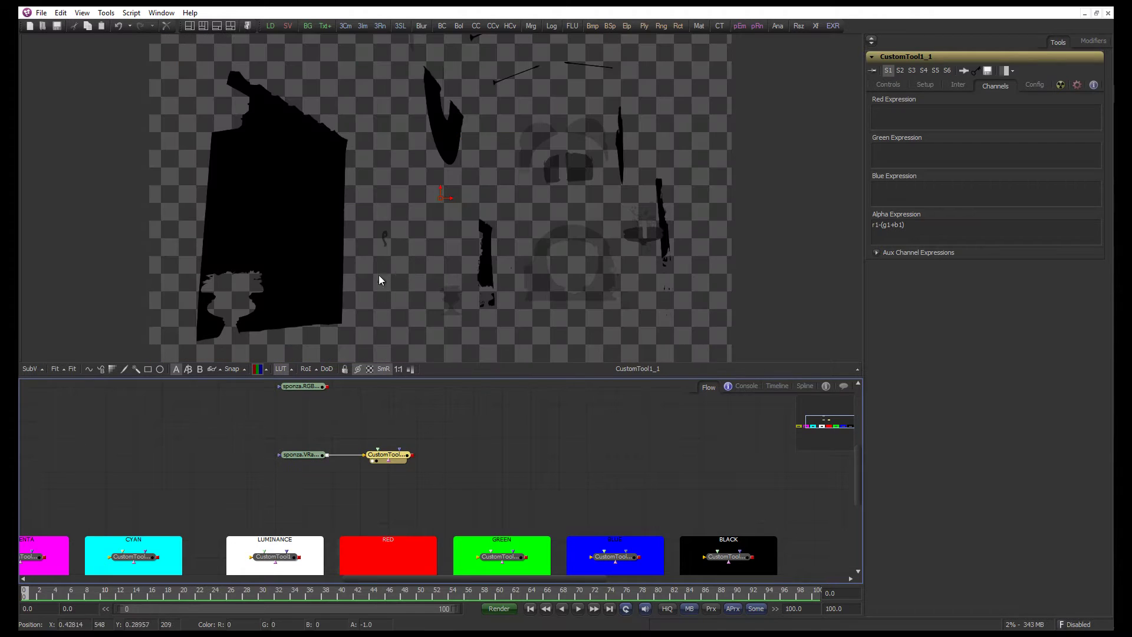
{"action": "left_click", "coordinate": [307, 461]}
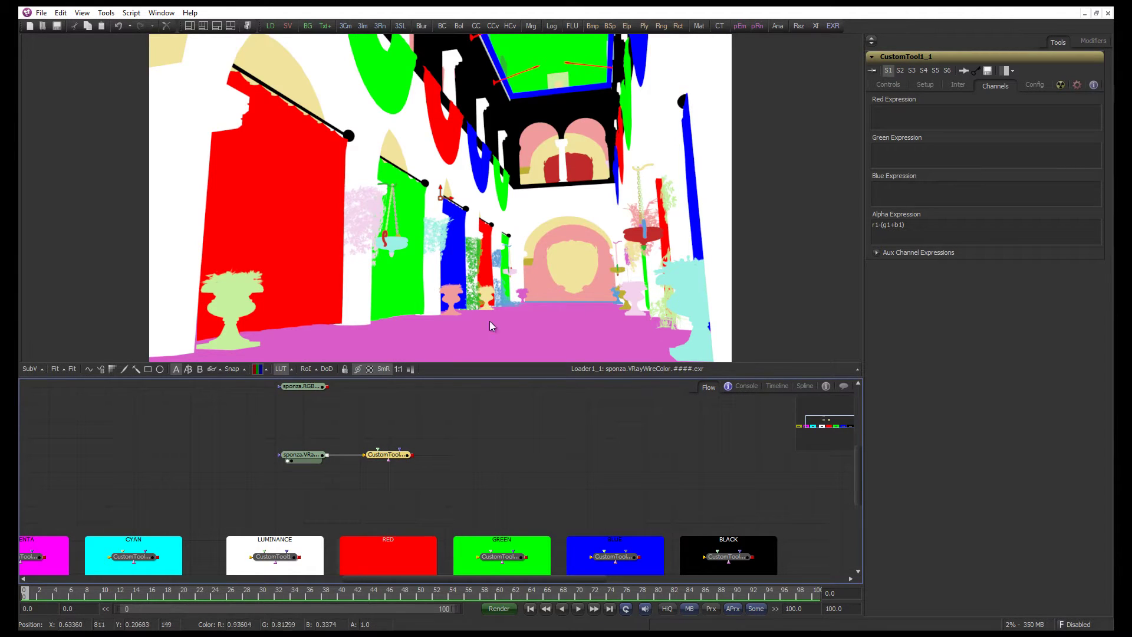
{"action": "left_click", "coordinate": [388, 460]}
Delete all the remaining color matte groups from the flow, keeping only the red matte tool
{"action": "scroll", "coordinate": [396, 456], "scroll_direction": "down", "scroll_amount": 2}
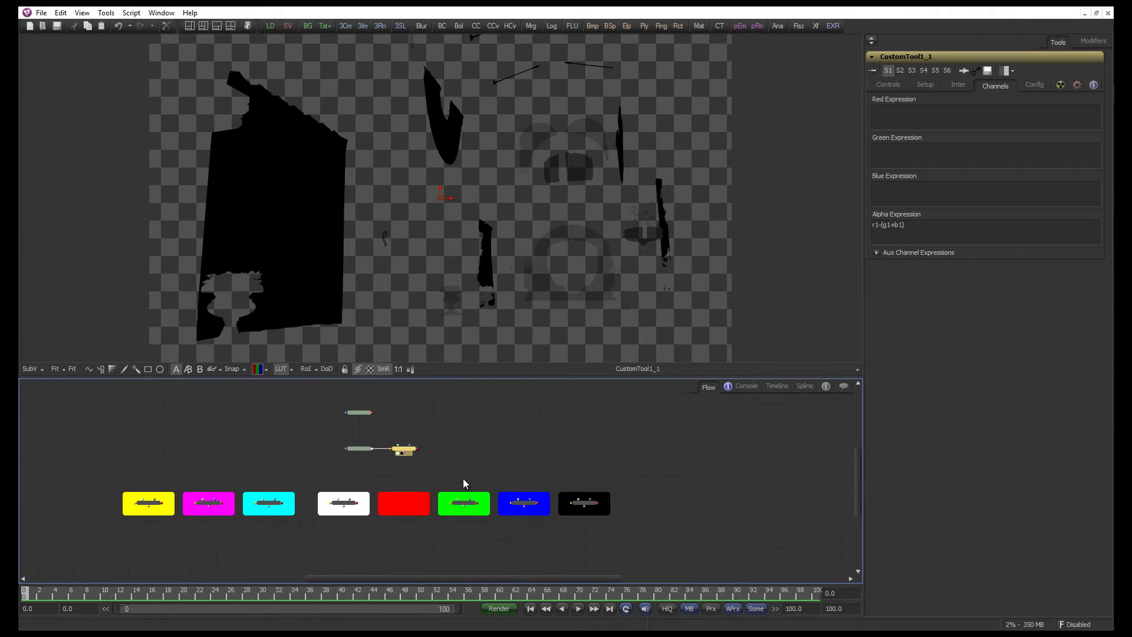
{"action": "left_click_drag", "start_coordinate": [674, 532], "coordinate": [115, 468]}
{"action": "key", "text": "Delete"}
Move the RGB color loader closer above the wire color loader and display it in the viewer
{"action": "scroll", "coordinate": [448, 478], "scroll_direction": "up", "scroll_amount": 2}
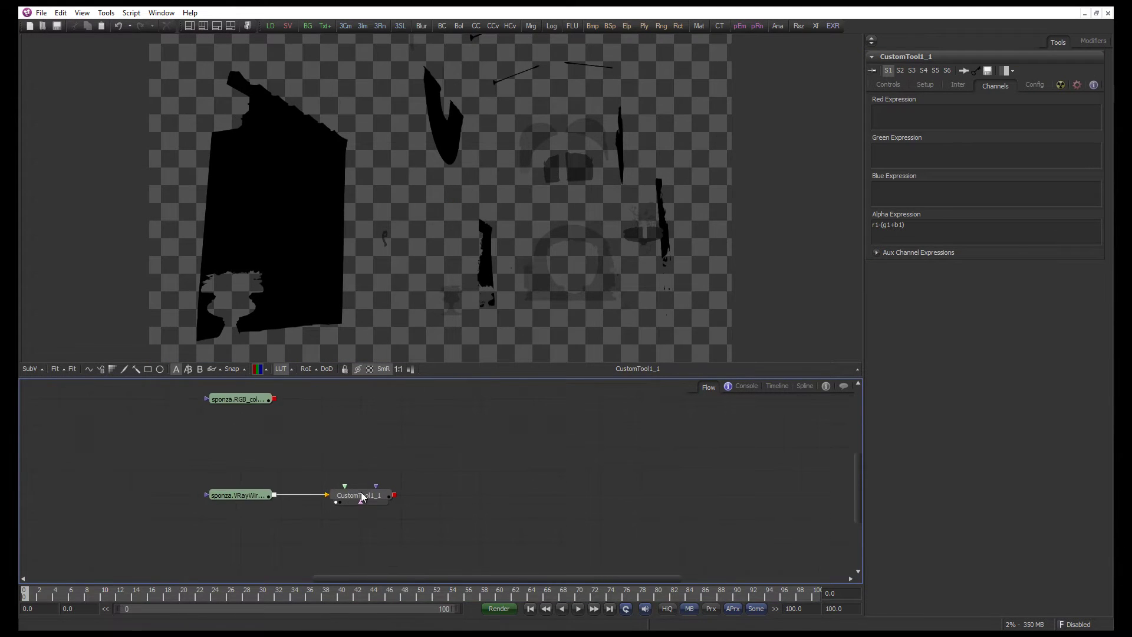
{"action": "left_click_drag", "start_coordinate": [247, 402], "coordinate": [247, 447]}
{"action": "key", "text": "1"}
Add a Color Corrector fed by the RGB color loader, and use the red matte tool as its mask
{"action": "left_click", "coordinate": [356, 443]}
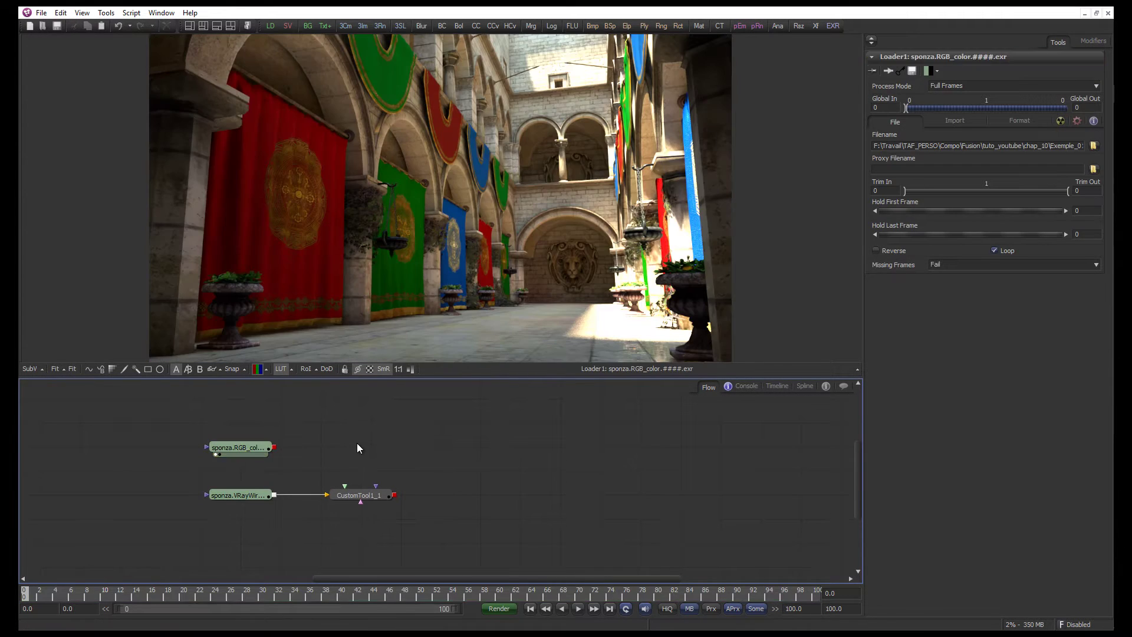
{"action": "key", "text": "ctrl+space"}
{"action": "type", "text": "cc"}
{"action": "key", "text": "Return"}
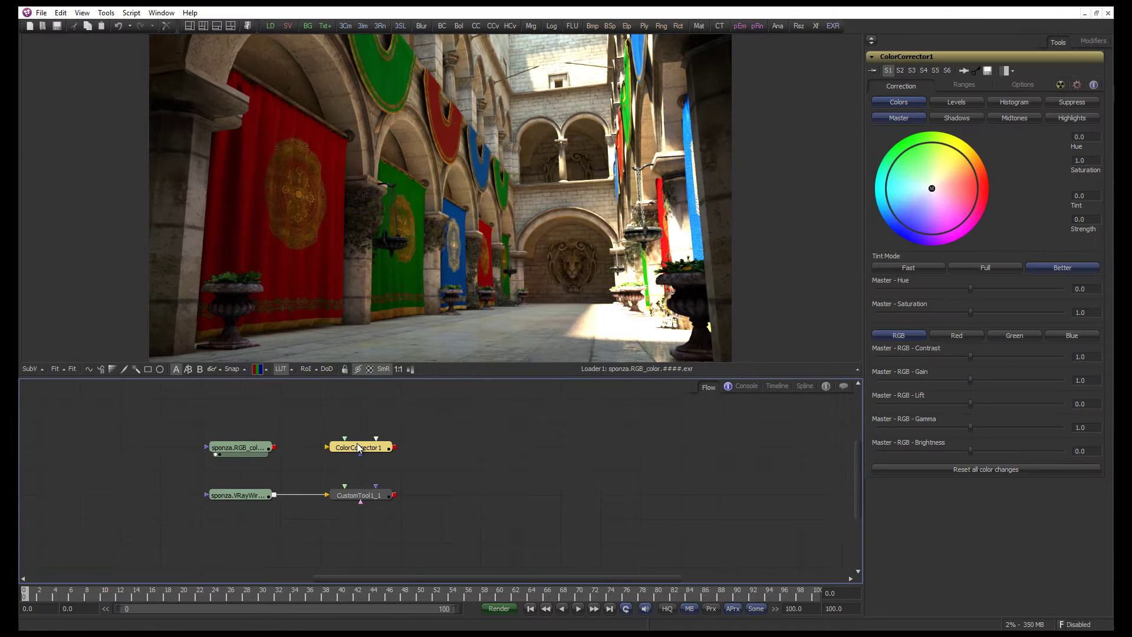
{"action": "left_click_drag", "start_coordinate": [273, 447], "coordinate": [435, 454]}
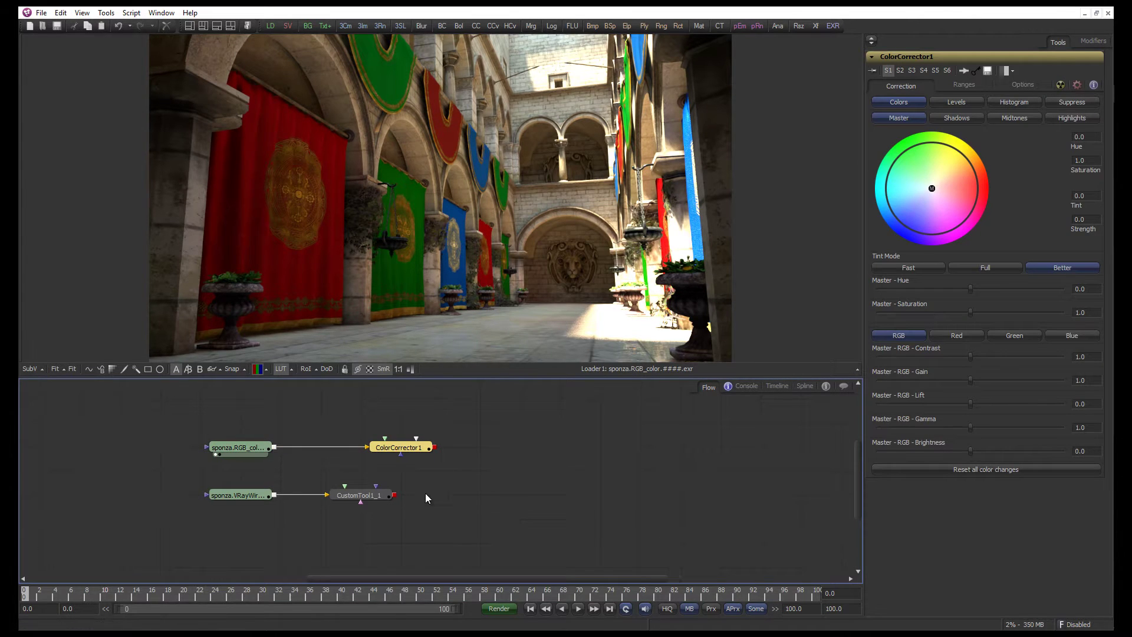
{"action": "left_click_drag", "start_coordinate": [394, 495], "coordinate": [401, 461]}
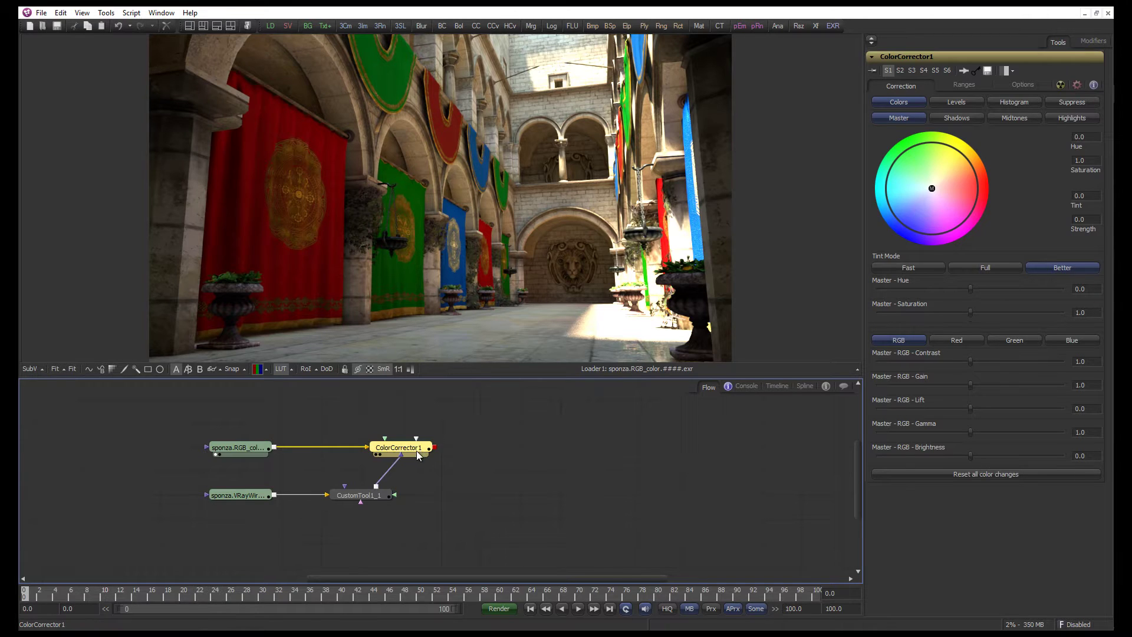
Display the masked Color Corrector, and set its master RGB gain to about 4.57 and its hue to about 0.414
{"action": "key", "text": "1"}
{"action": "left_click_drag", "start_coordinate": [973, 387], "coordinate": [1053, 384]}
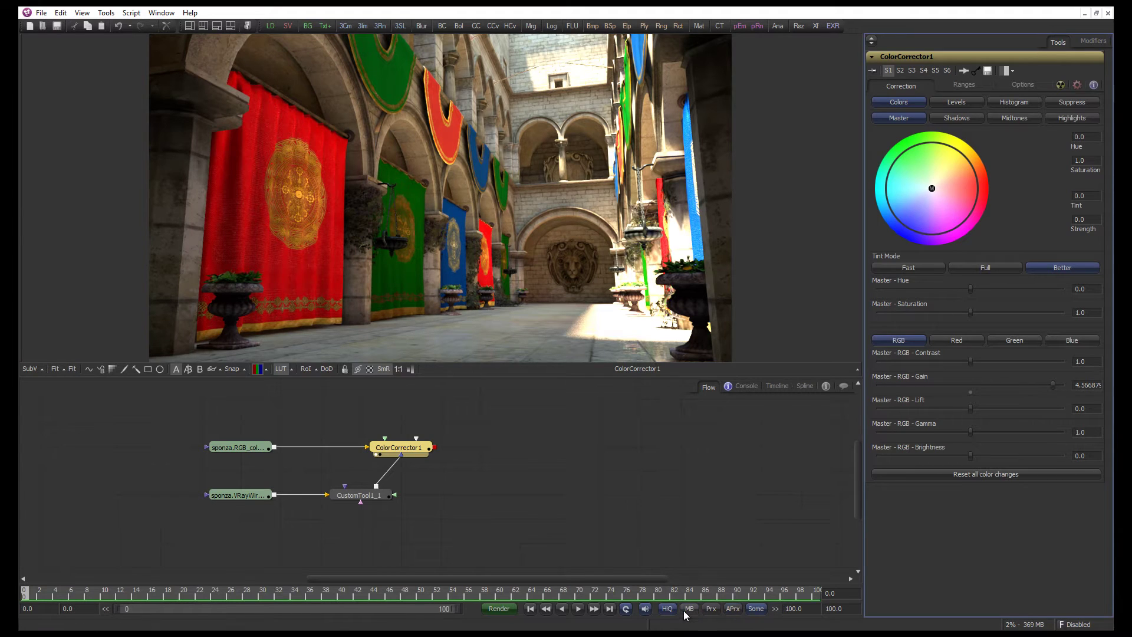
{"action": "left_click_drag", "start_coordinate": [456, 447], "coordinate": [509, 476]}
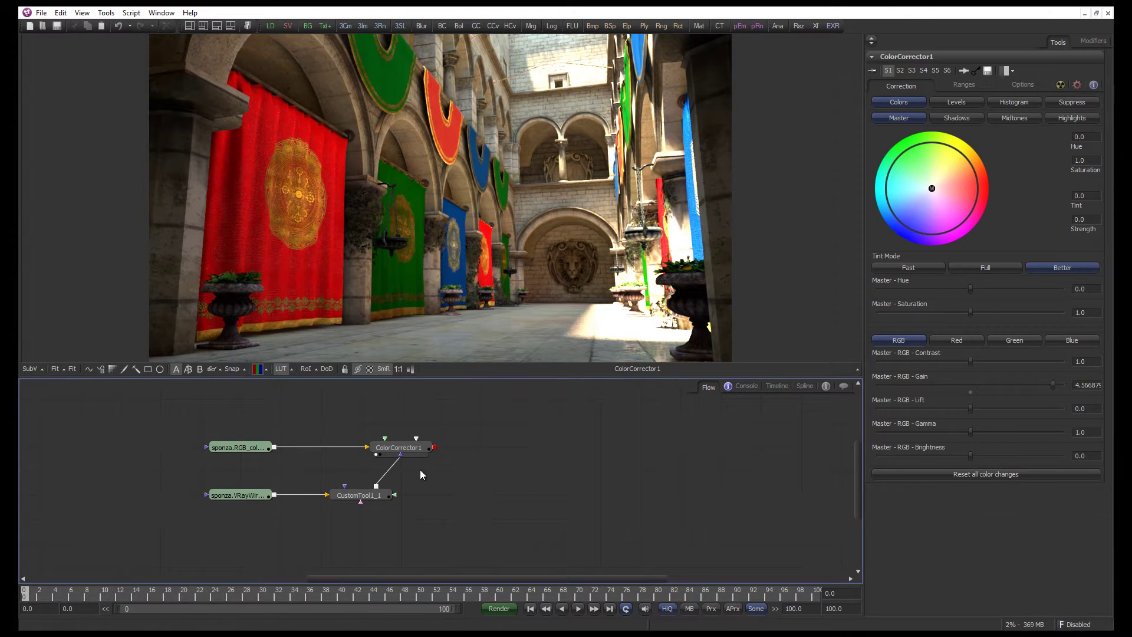
{"action": "left_click", "coordinate": [400, 447]}
{"action": "left_click_drag", "start_coordinate": [972, 289], "coordinate": [1009, 290]}
{"action": "left_click", "coordinate": [517, 473]}
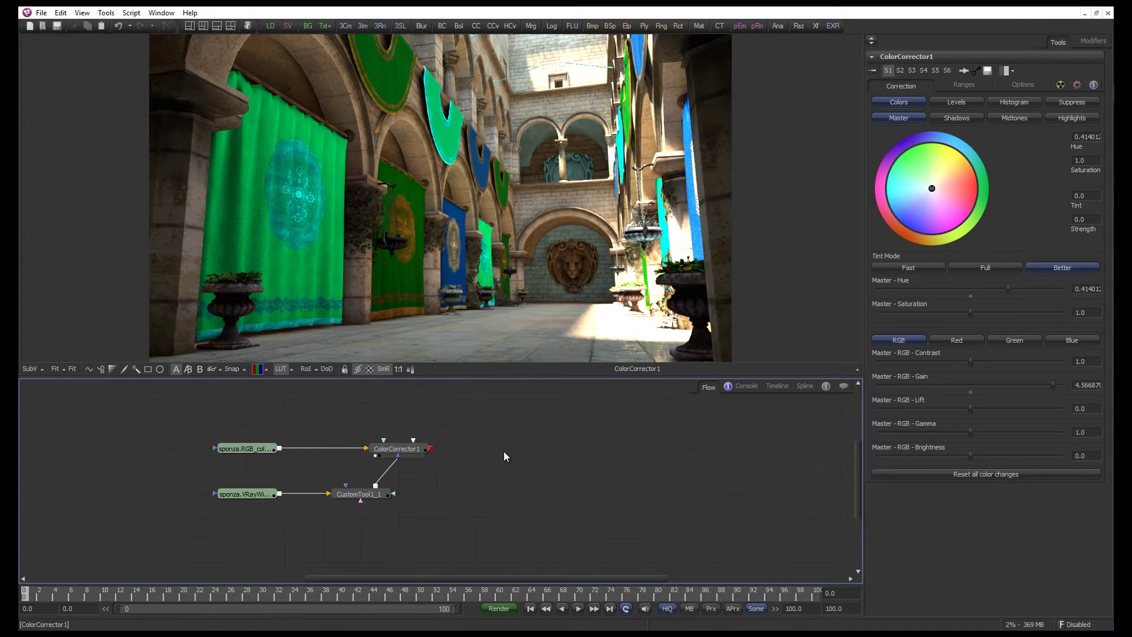
Duplicate the RGB color loader and place the copy above the original
{"action": "left_click", "coordinate": [246, 449]}
{"action": "key", "text": "ctrl+c"}
{"action": "key", "text": "ctrl+v"}
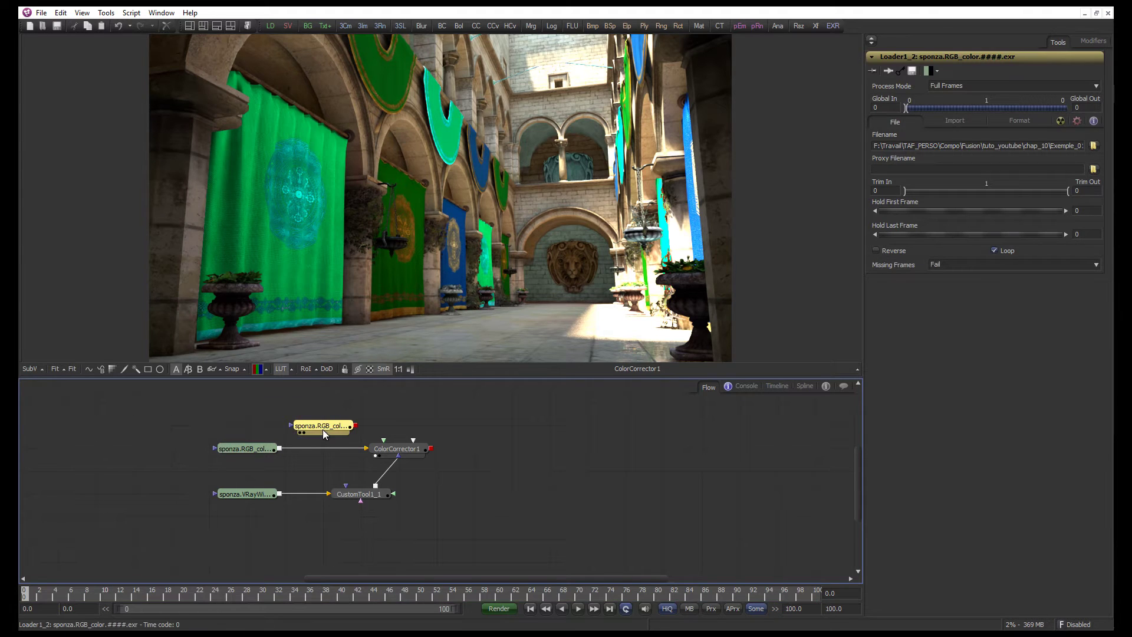
{"action": "left_click_drag", "start_coordinate": [323, 431], "coordinate": [300, 414]}
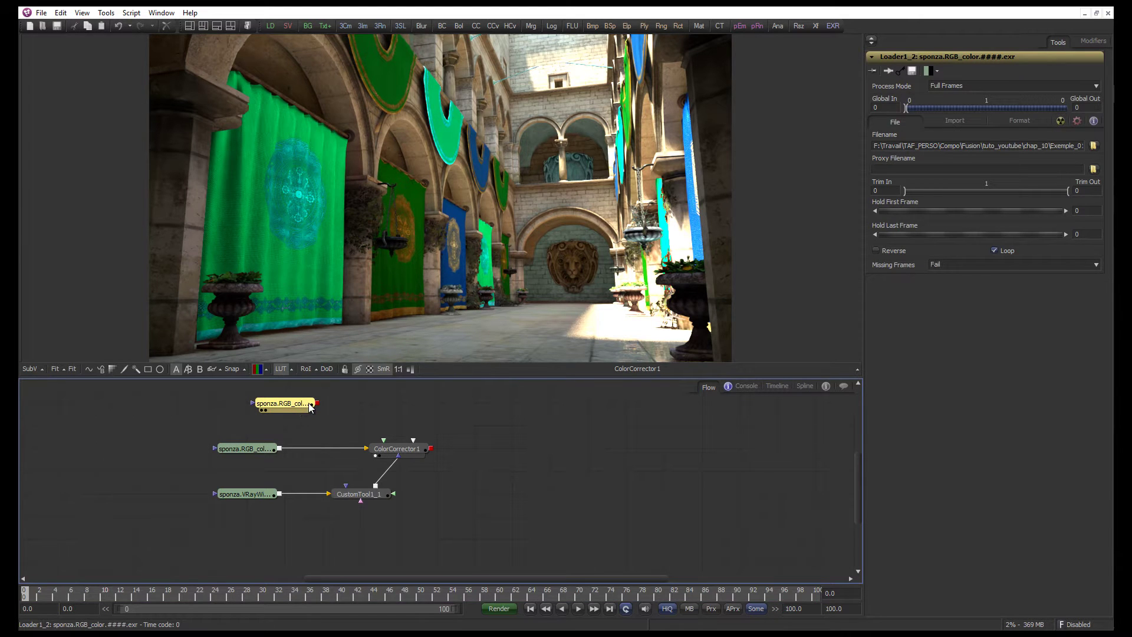
Load sponza.VRayRawGlobalIllumination.0000.exr into the duplicated loader, display it, and align it with the other loaders
{"action": "left_click", "coordinate": [1092, 148]}
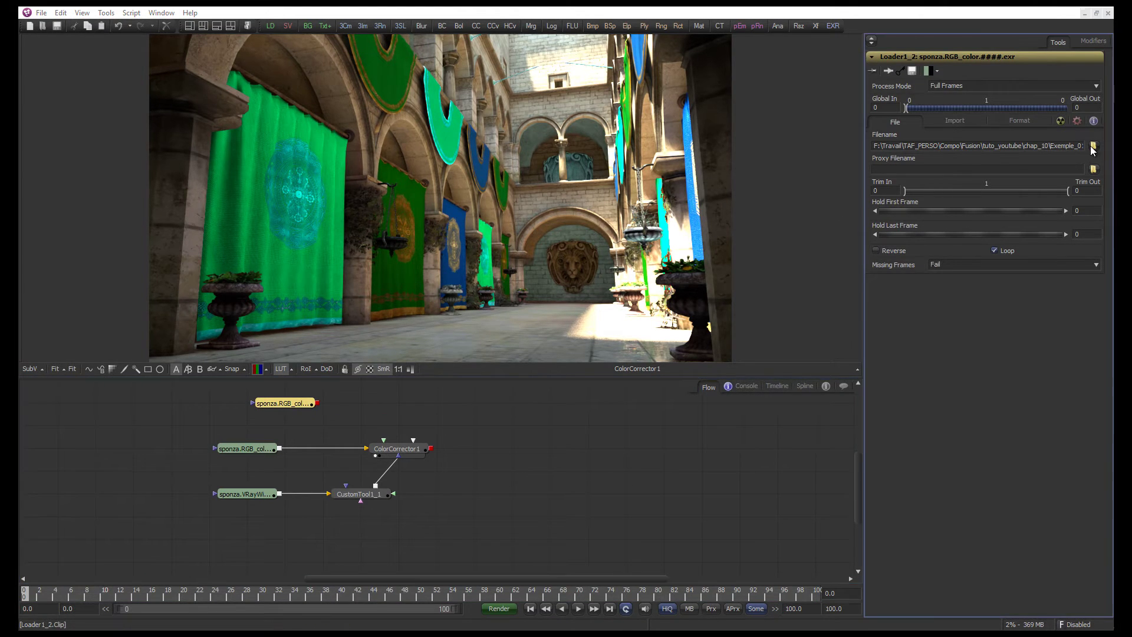
{"action": "left_click", "coordinate": [329, 222]}
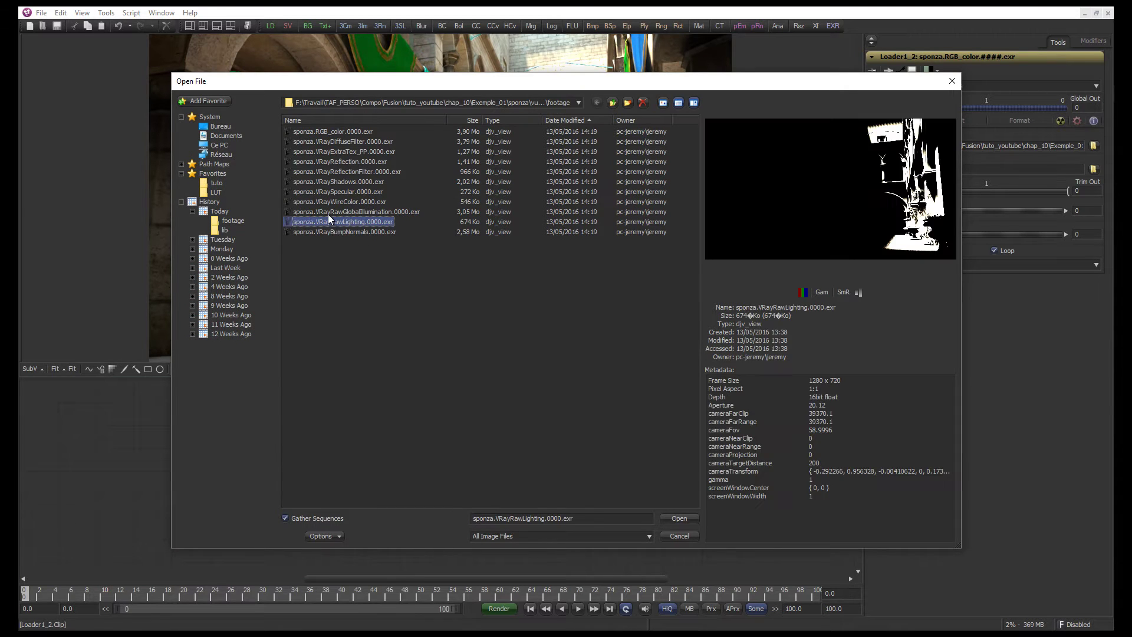
{"action": "double_click", "coordinate": [328, 213]}
{"action": "key", "text": "1"}
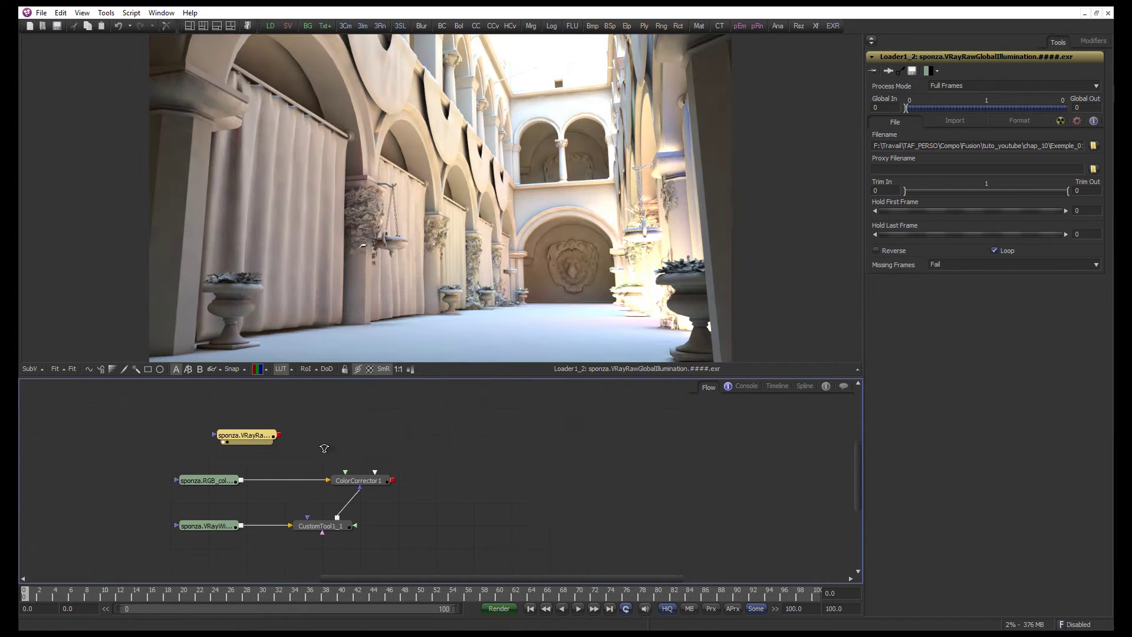
{"action": "left_click_drag", "start_coordinate": [252, 436], "coordinate": [209, 437]}
Add a Channel Booleans tool beside the global illumination loader, leaving room for another tool between them
{"action": "left_click", "coordinate": [288, 437]}
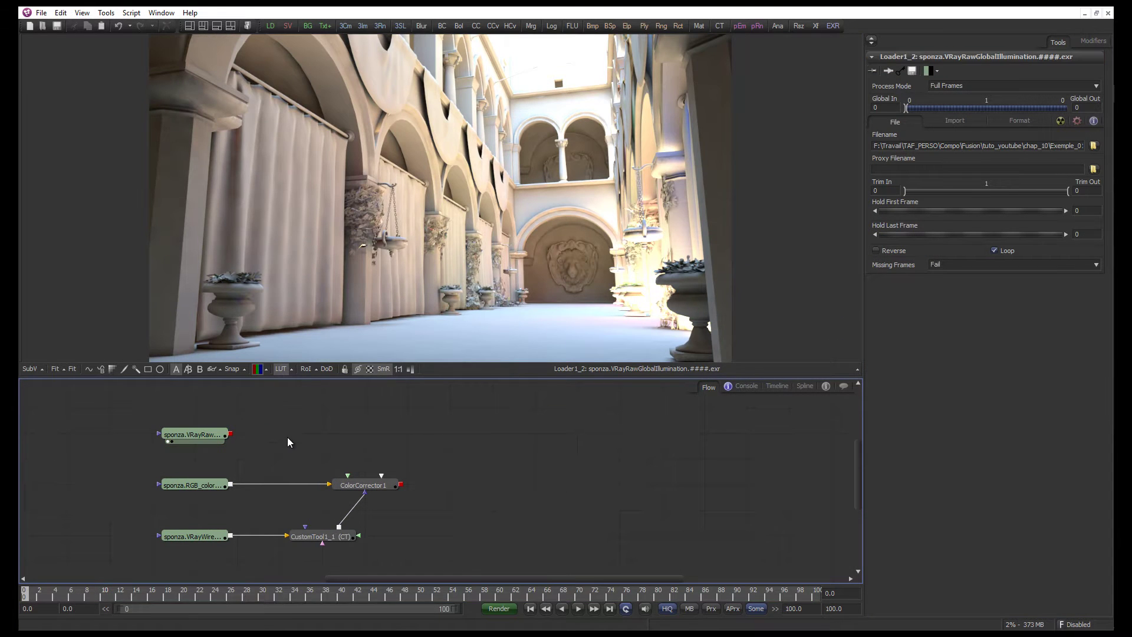
{"action": "key", "text": "ctrl+space"}
{"action": "type", "text": "chann"}
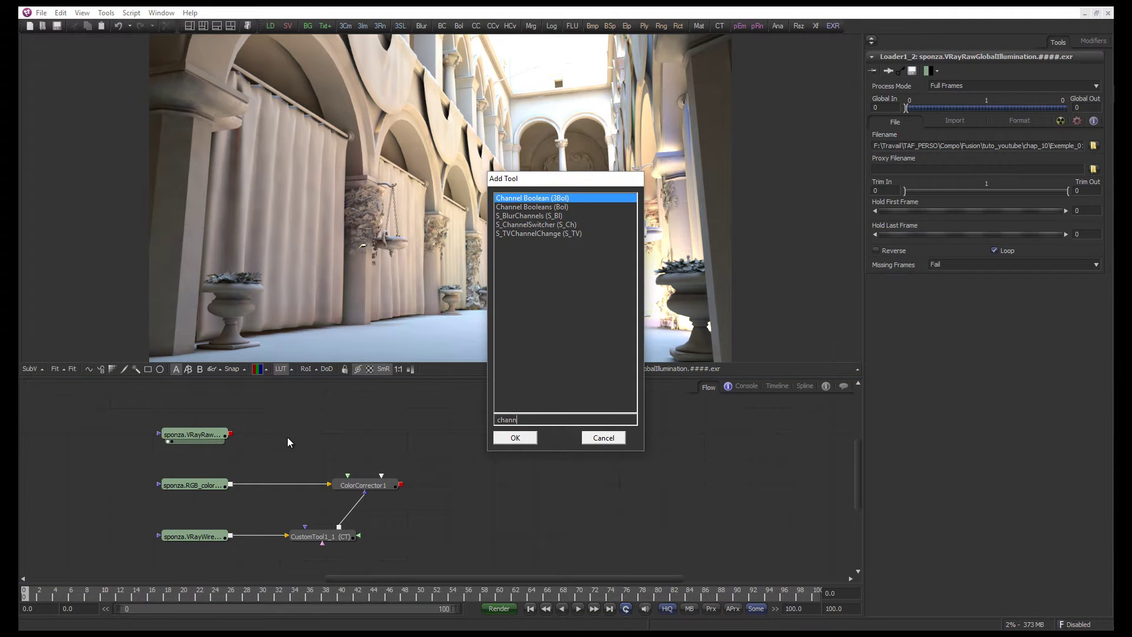
{"action": "key", "text": "Down"}
{"action": "key", "text": "Return"}
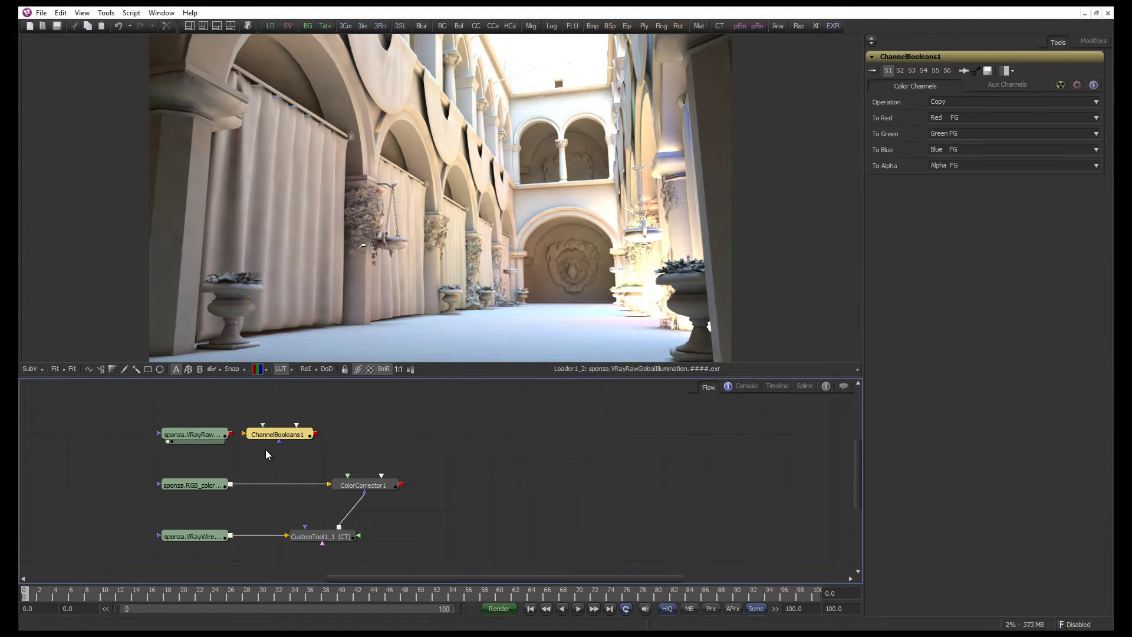
{"action": "left_click_drag", "start_coordinate": [282, 436], "coordinate": [407, 437]}
Add a Color Corrector fed by the global illumination loader, display it, and set its master saturation to 0
{"action": "left_click", "coordinate": [282, 438]}
{"action": "key", "text": "ctrl+space"}
{"action": "type", "text": "color"}
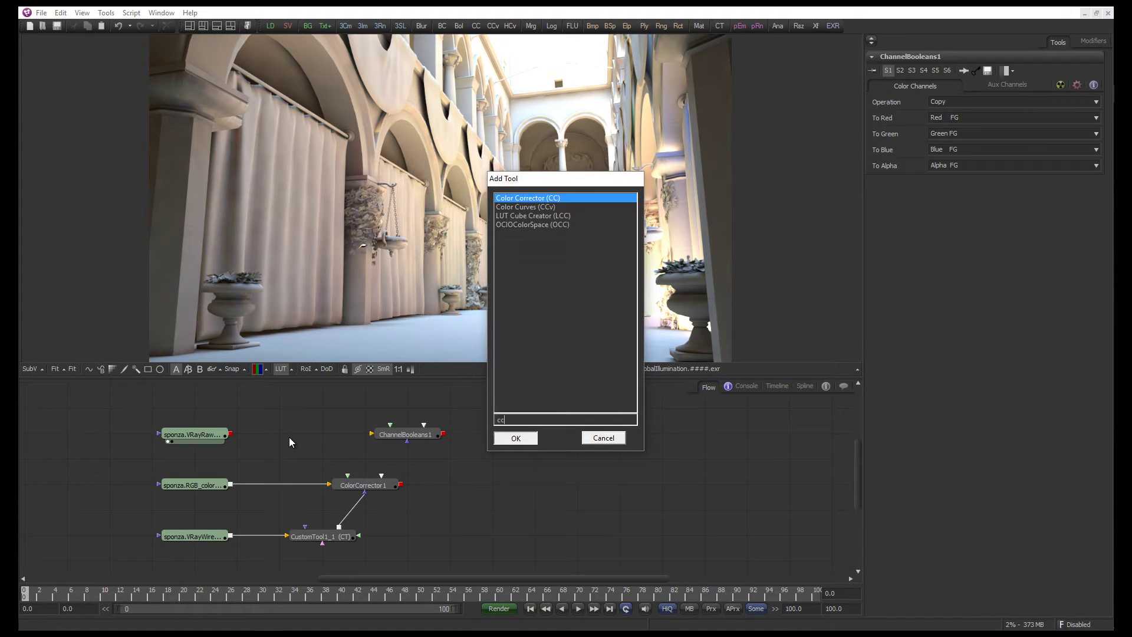
{"action": "key", "text": "Return"}
{"action": "left_click_drag", "start_coordinate": [230, 433], "coordinate": [244, 434]}
{"action": "key", "text": "1"}
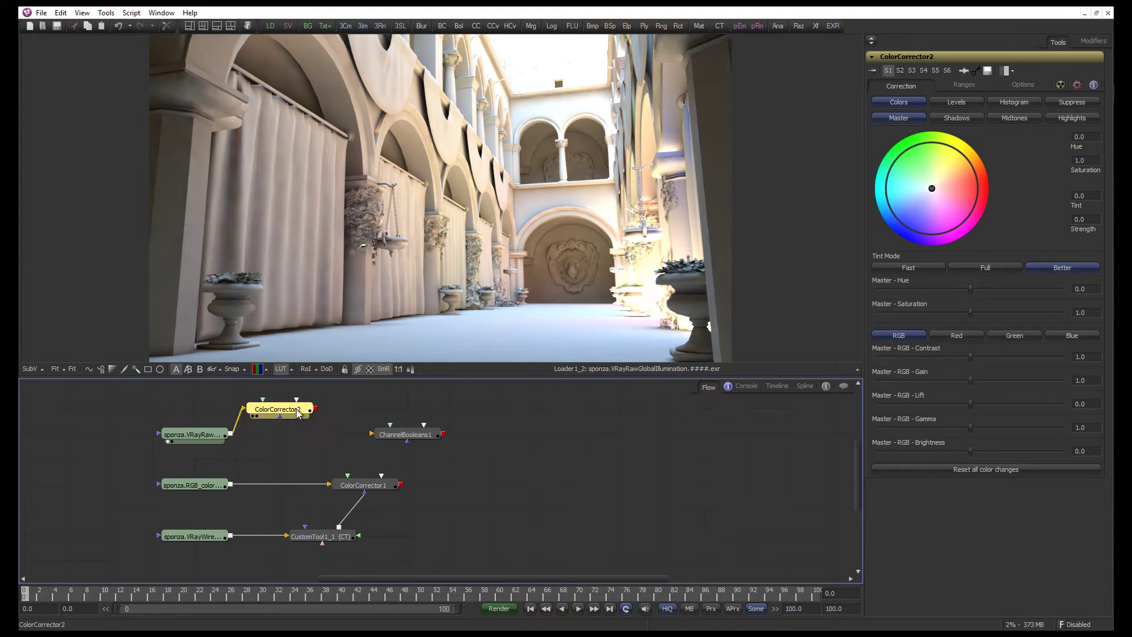
{"action": "left_click_drag", "start_coordinate": [970, 312], "coordinate": [737, 313]}
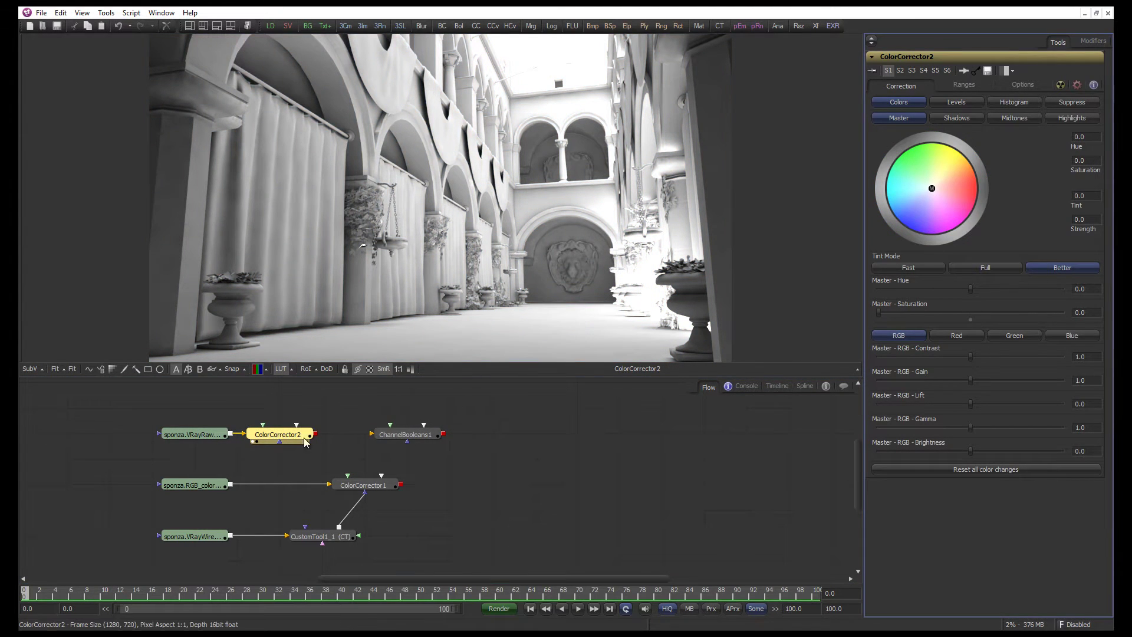
Connect the desaturated Color Corrector to the Channel Booleans tool and display the latter
{"action": "left_click_drag", "start_coordinate": [315, 435], "coordinate": [373, 434]}
{"action": "left_click", "coordinate": [406, 435]}
{"action": "key", "text": "1"}
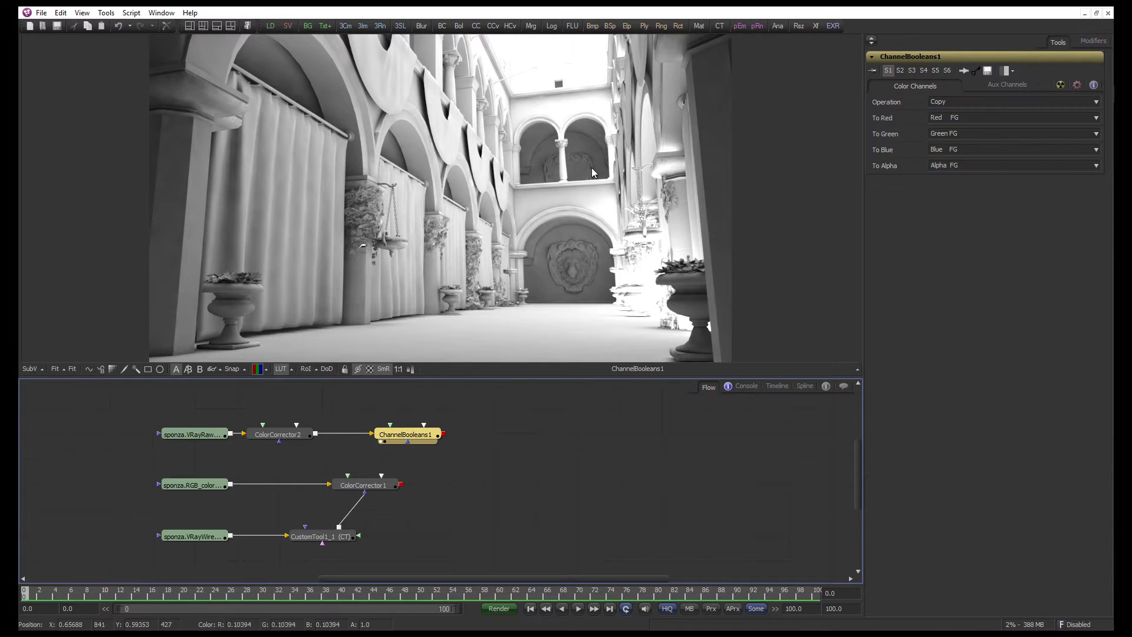
Set To Alpha to Do Nothing and the Operation to Negative in the Channel Booleans tool
{"action": "left_click", "coordinate": [956, 165]}
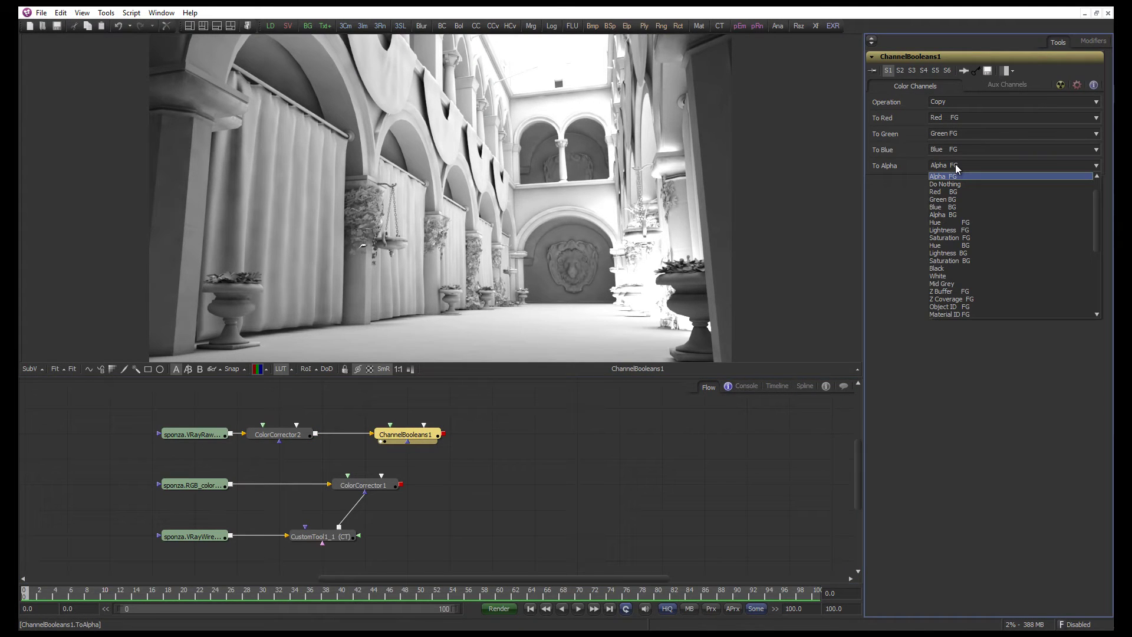
{"action": "left_click", "coordinate": [958, 183]}
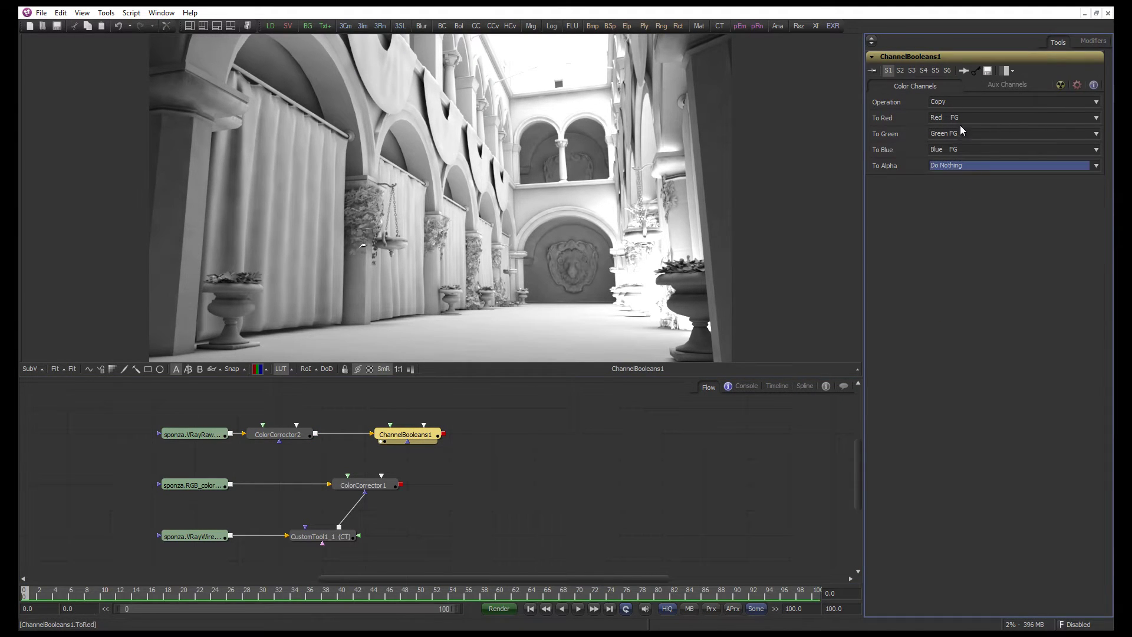
{"action": "left_click", "coordinate": [960, 101]}
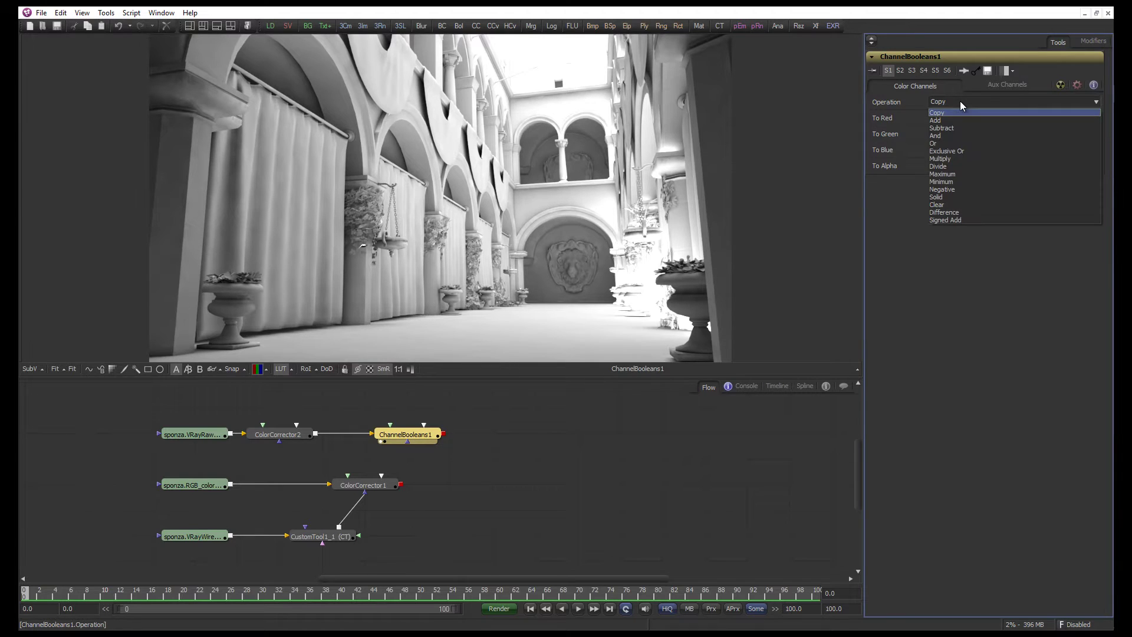
{"action": "left_click", "coordinate": [952, 191]}
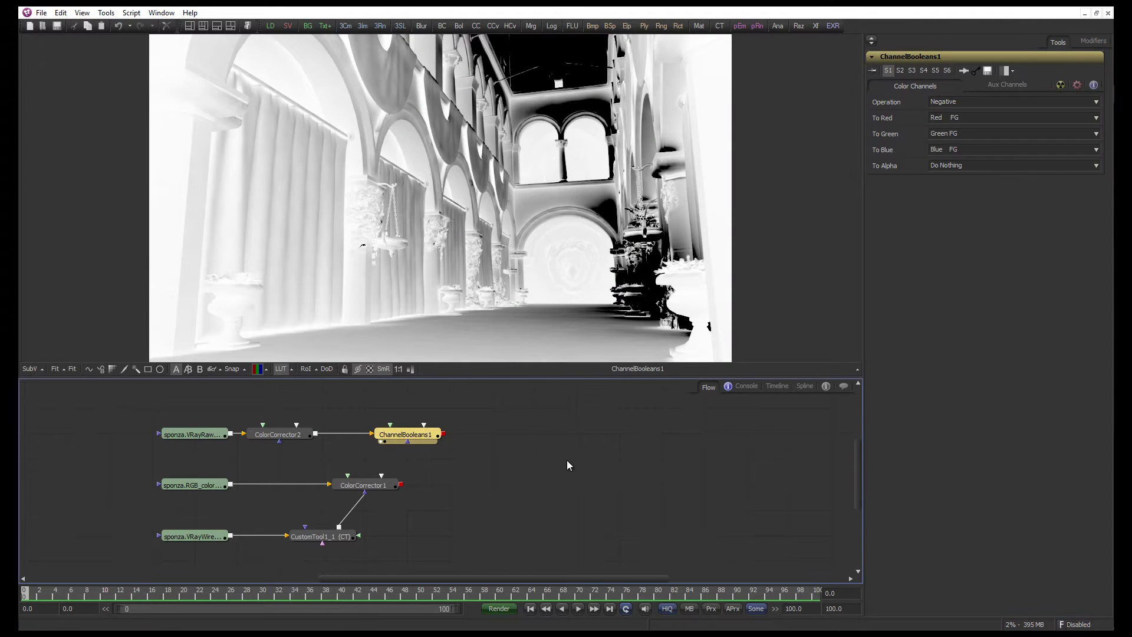
Add a displayed Color Corrector after the hue-shifted one, and mask it with the inverted Channel Booleans output
{"action": "left_click", "coordinate": [447, 448]}
{"action": "left_click", "coordinate": [436, 443]}
{"action": "left_click", "coordinate": [465, 464]}
{"action": "key", "text": "ctrl+space"}
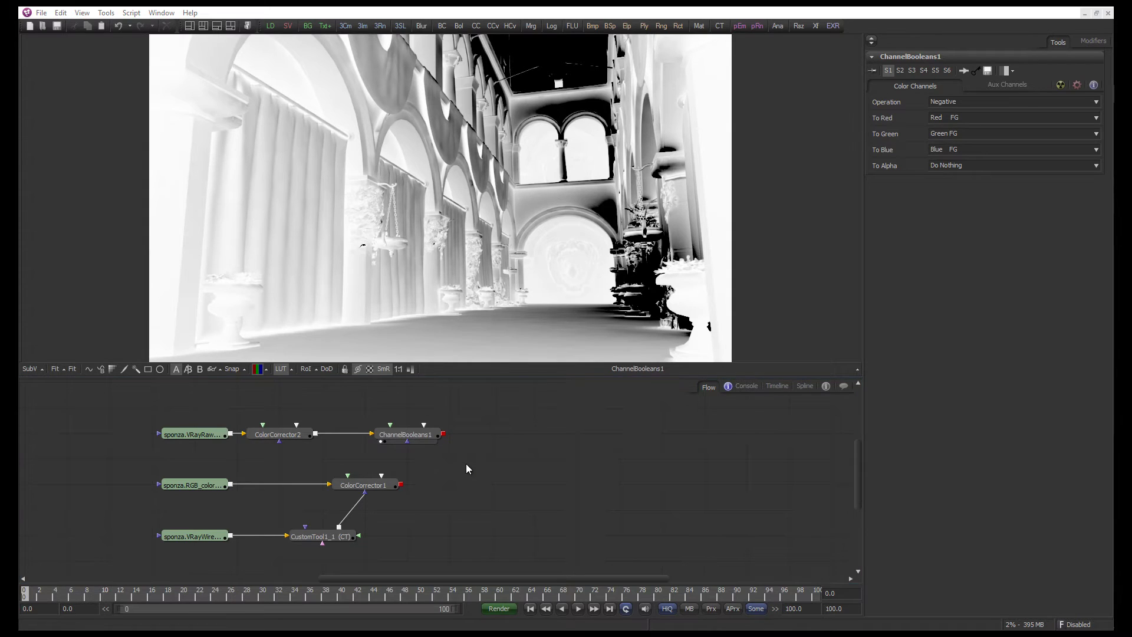
{"action": "type", "text": "cc"}
{"action": "key", "text": "Return"}
{"action": "left_click_drag", "start_coordinate": [465, 463], "coordinate": [484, 488]}
{"action": "key", "text": "1"}
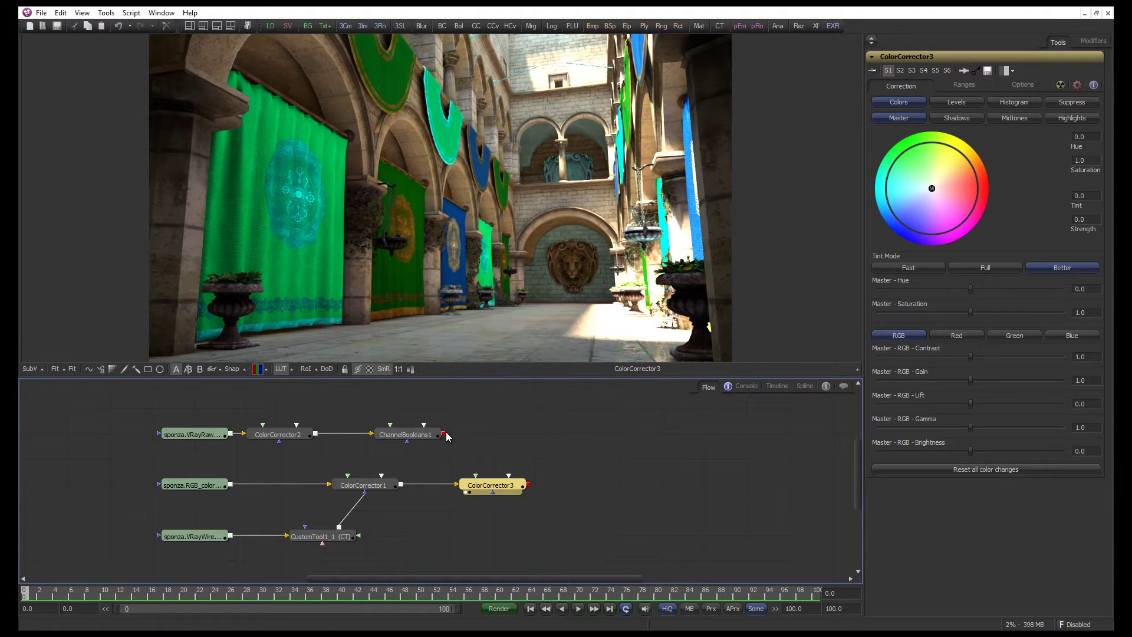
{"action": "left_click_drag", "start_coordinate": [446, 432], "coordinate": [491, 492]}
{"action": "left_click", "coordinate": [491, 492]}
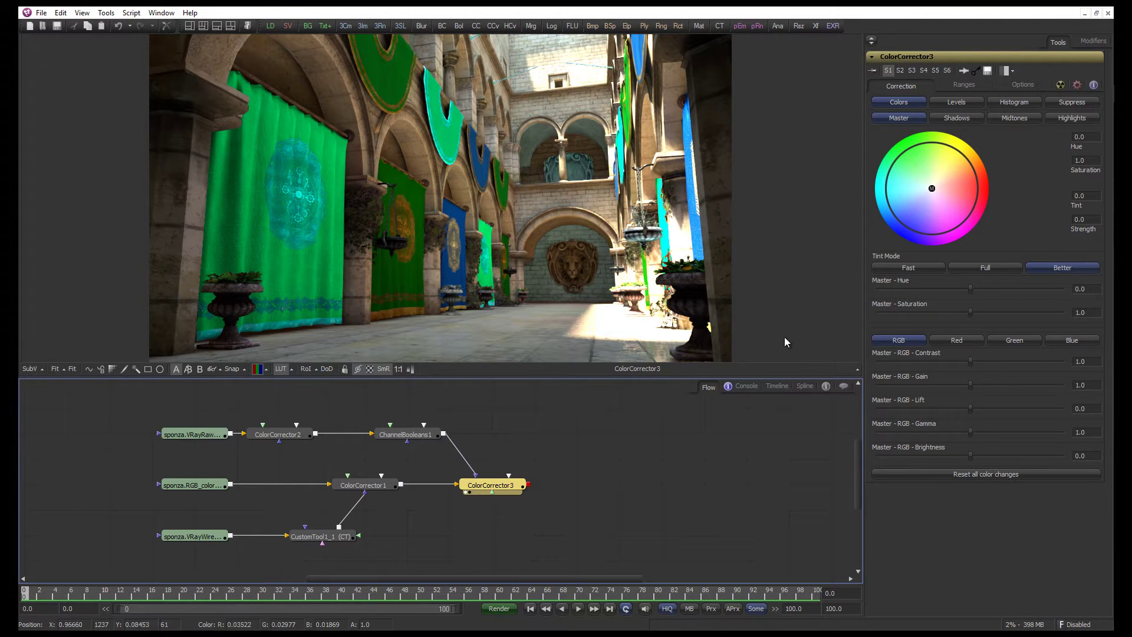
Set the last Color Corrector's mask channel to Luminance and its master RGB gain to about 0.39
{"action": "left_click_drag", "start_coordinate": [970, 384], "coordinate": [997, 385]}
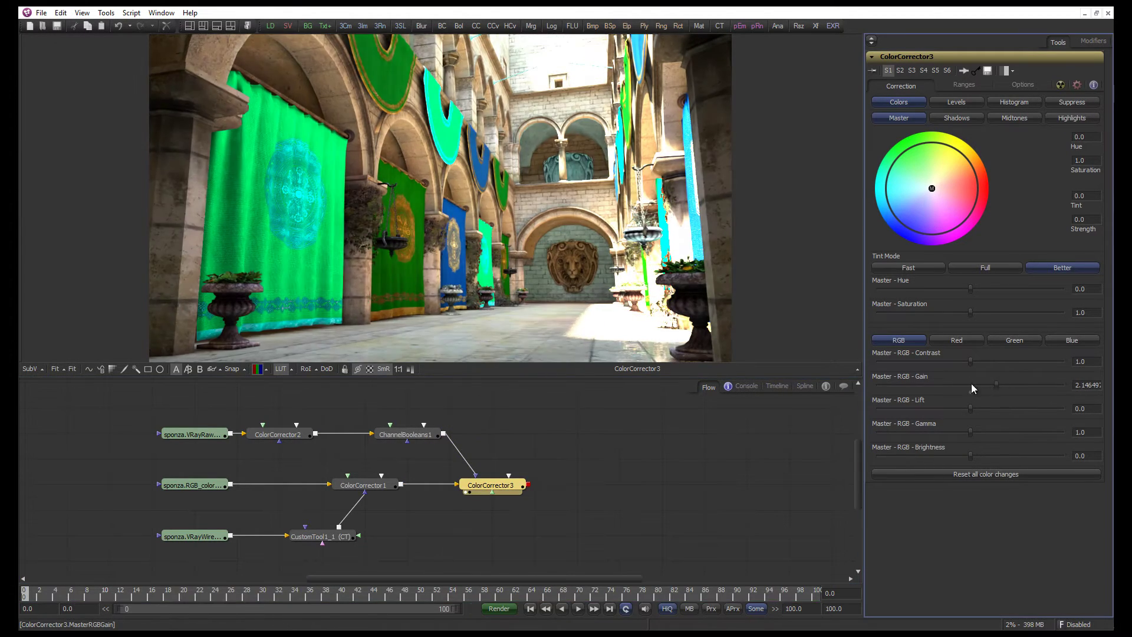
{"action": "left_click", "coordinate": [1060, 86]}
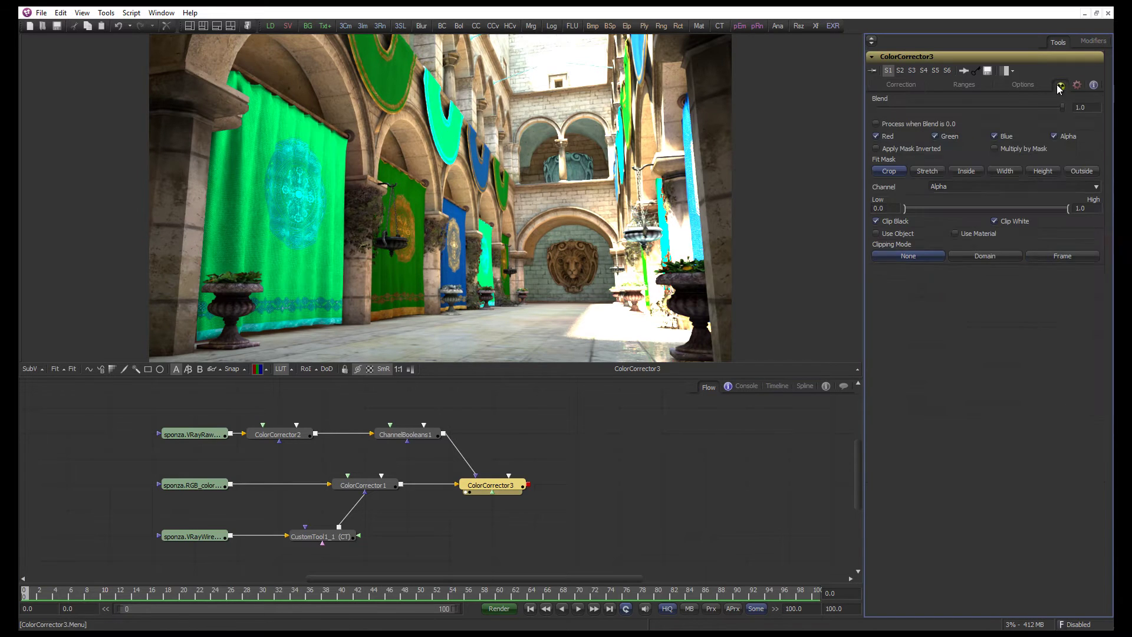
{"action": "left_click", "coordinate": [949, 186]}
{"action": "left_click", "coordinate": [952, 239]}
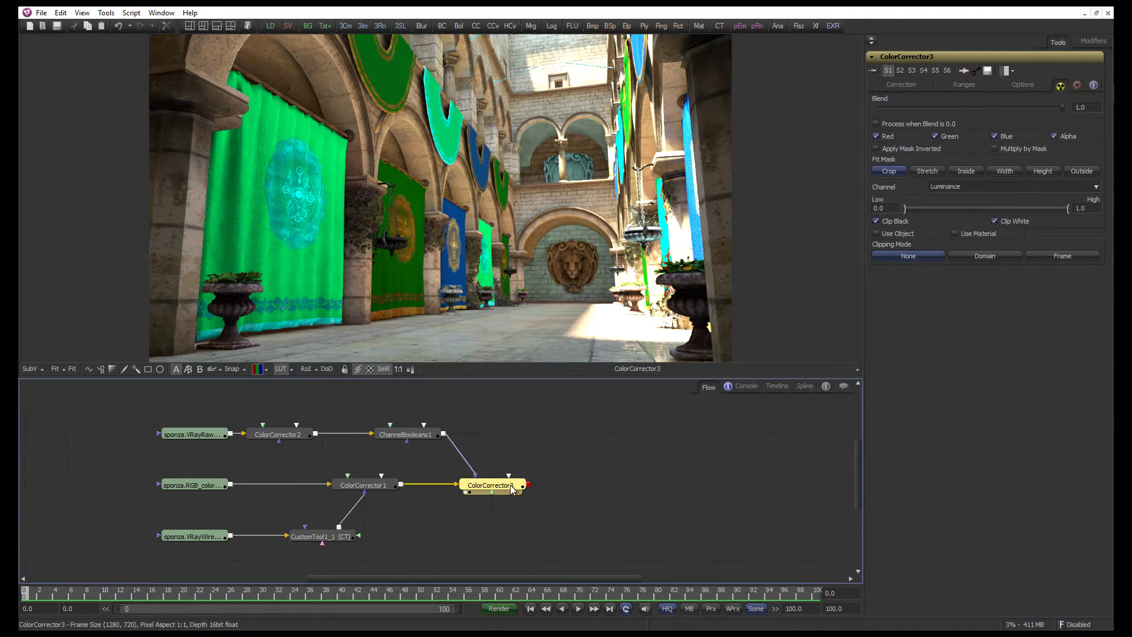
{"action": "left_click", "coordinate": [897, 86]}
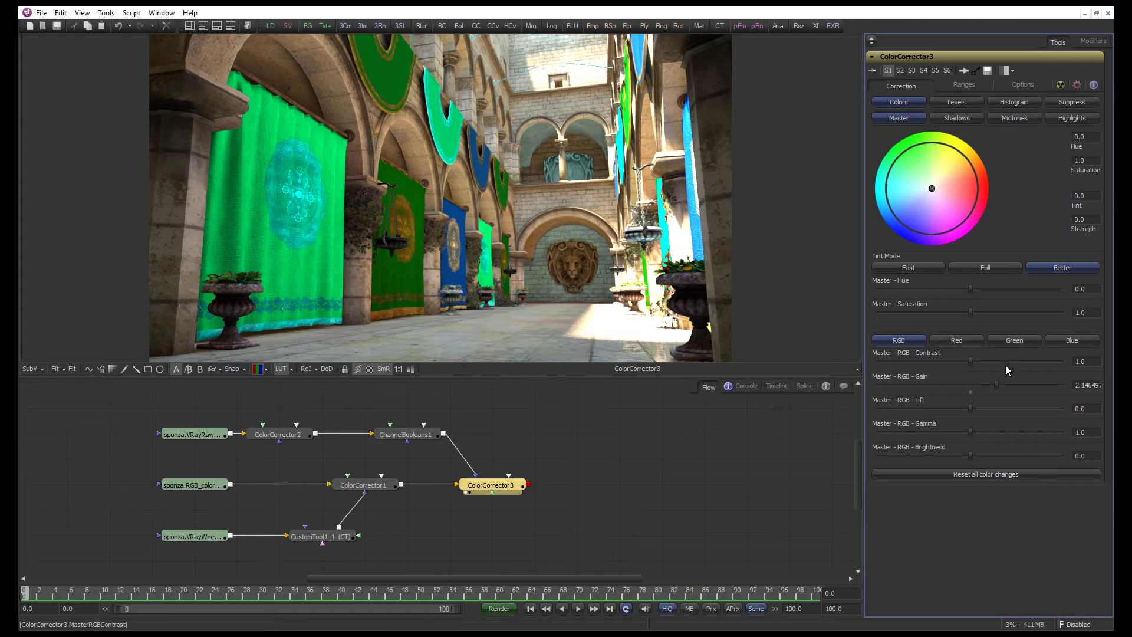
{"action": "left_click_drag", "start_coordinate": [997, 383], "coordinate": [914, 390]}
Paste a copy of the Color Corrector after it, mask the copy with the desaturated Color Corrector's output, and display it
{"action": "left_click_drag", "start_coordinate": [512, 467], "coordinate": [418, 479]}
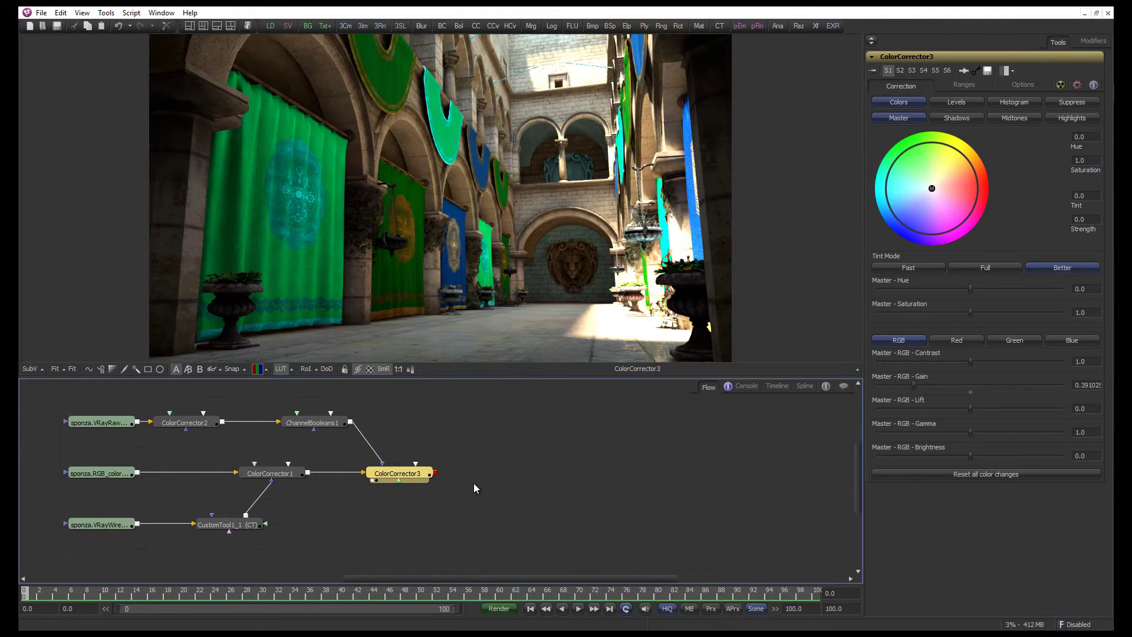
{"action": "key", "text": "ctrl+v"}
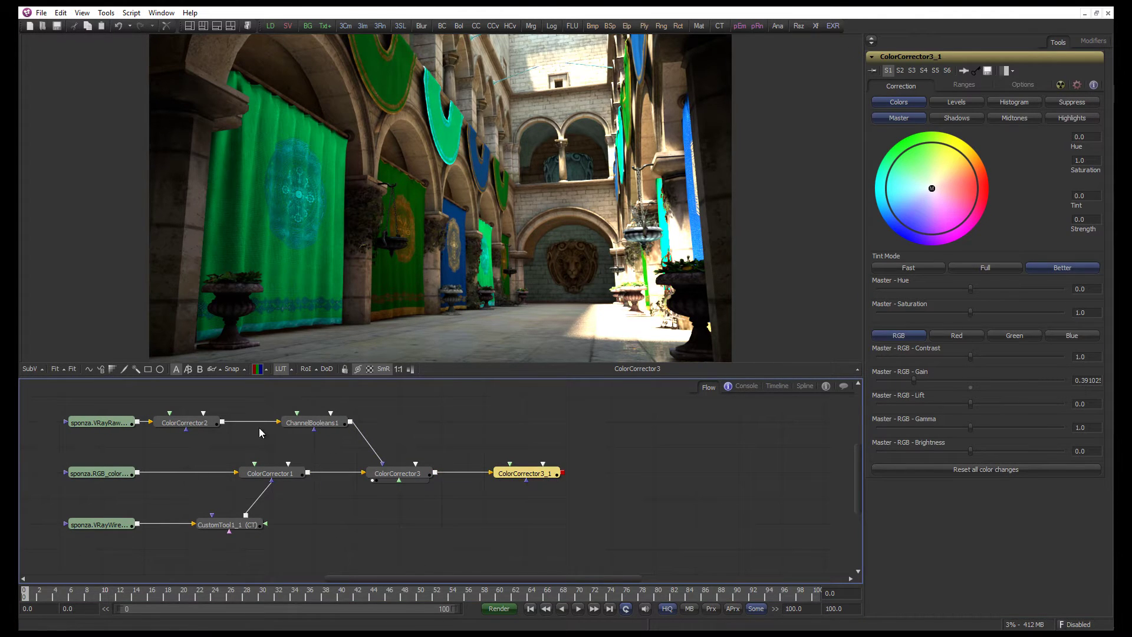
{"action": "left_click_drag", "start_coordinate": [222, 423], "coordinate": [526, 481]}
{"action": "left_click", "coordinate": [499, 481]}
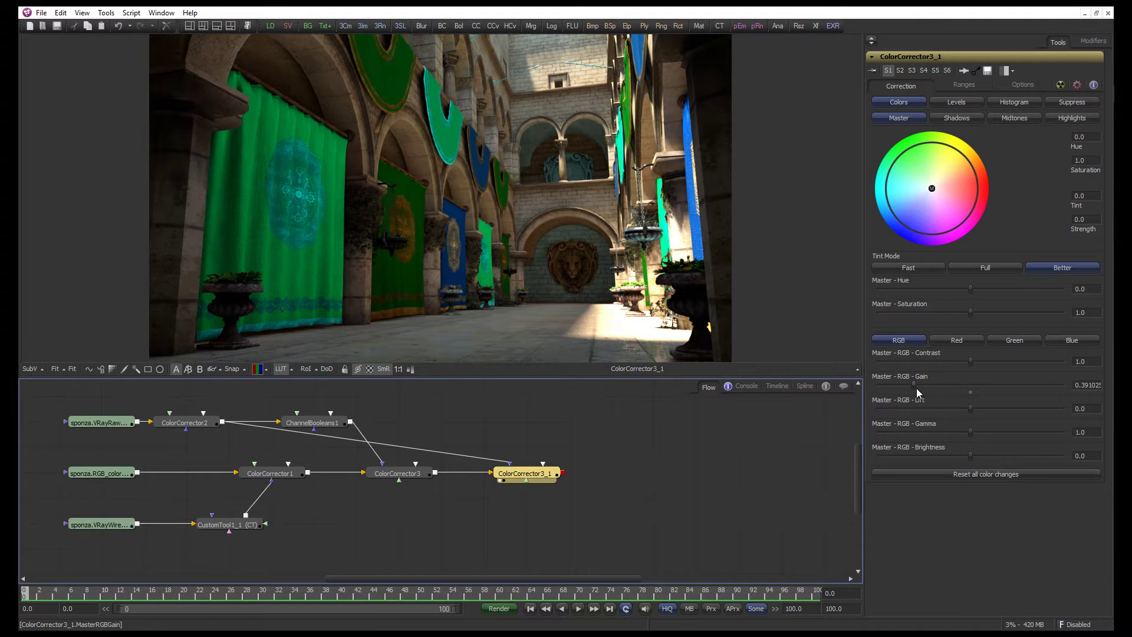
Set the copied Color Corrector's master RGB gain to about 2.07 and apply its mask inverted
{"action": "left_click_drag", "start_coordinate": [916, 388], "coordinate": [994, 391]}
{"action": "left_click", "coordinate": [1061, 85]}
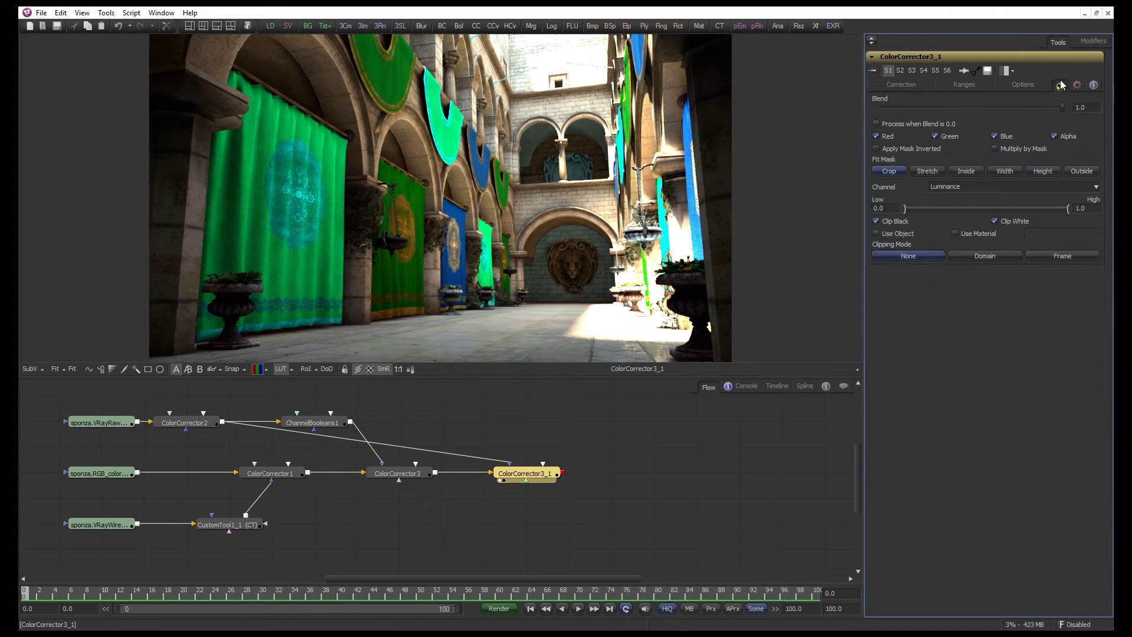
{"action": "left_click", "coordinate": [889, 151]}
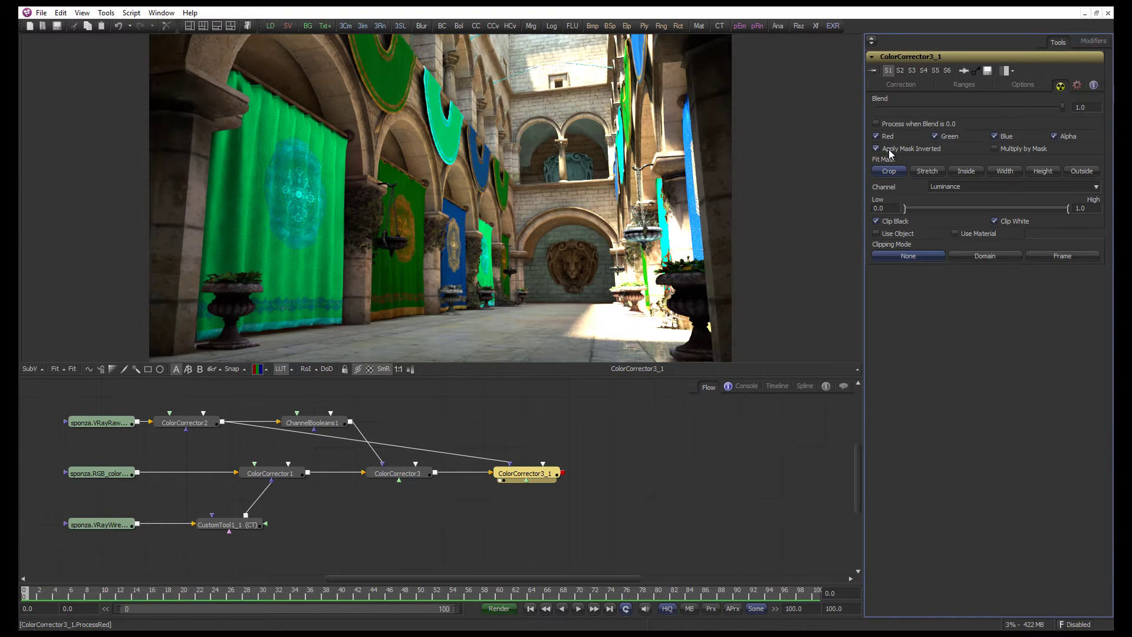
{"action": "left_click", "coordinate": [553, 478]}
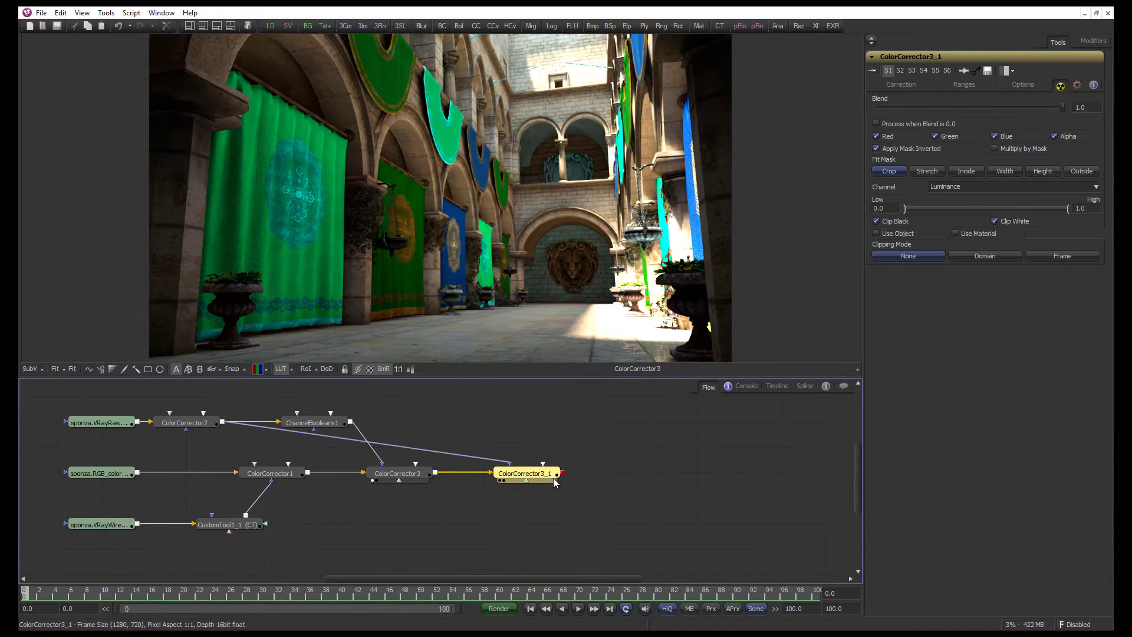
Add a Bitmap mask fed by the Channel Booleans output, connect it as the copied Color Corrector's mask, and display it
{"action": "left_click", "coordinate": [461, 420]}
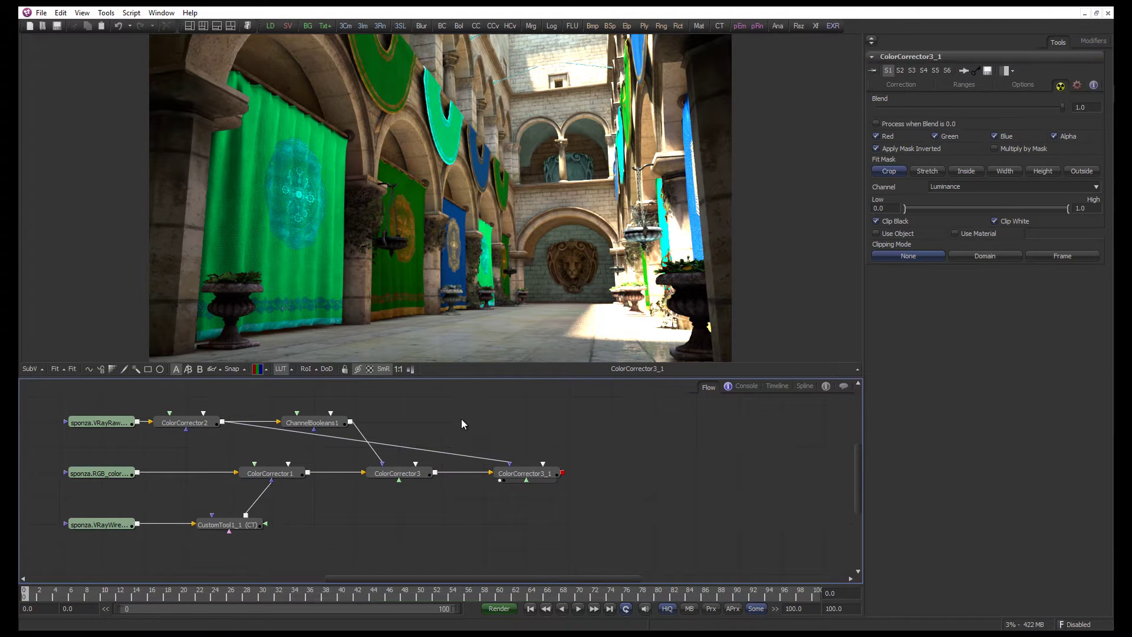
{"action": "key", "text": "ctrl+space"}
{"action": "type", "text": "bb"}
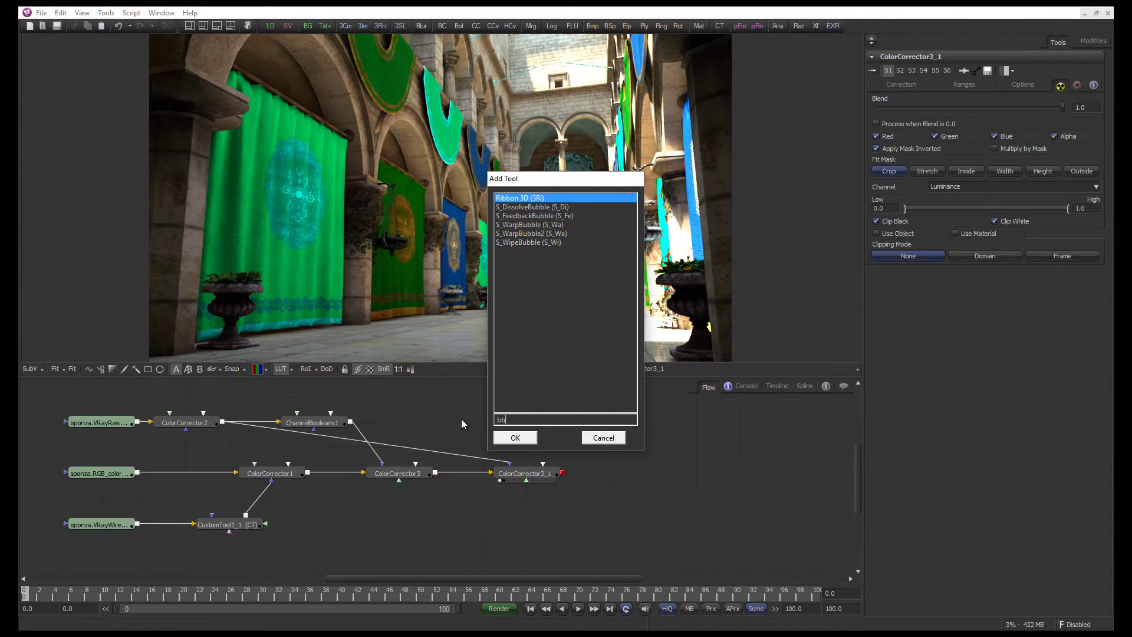
{"action": "key", "text": "BackSpace"}
{"action": "type", "text": "mp"}
{"action": "key", "text": "Return"}
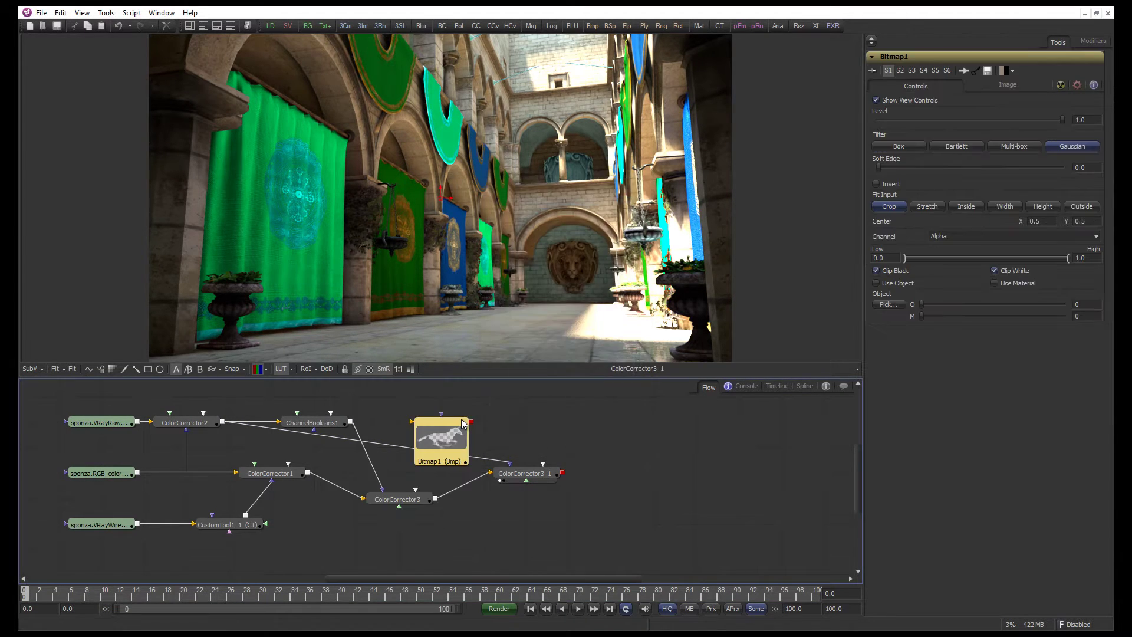
{"action": "left_click_drag", "start_coordinate": [461, 418], "coordinate": [587, 371]}
{"action": "left_click_drag", "start_coordinate": [397, 499], "coordinate": [397, 473]}
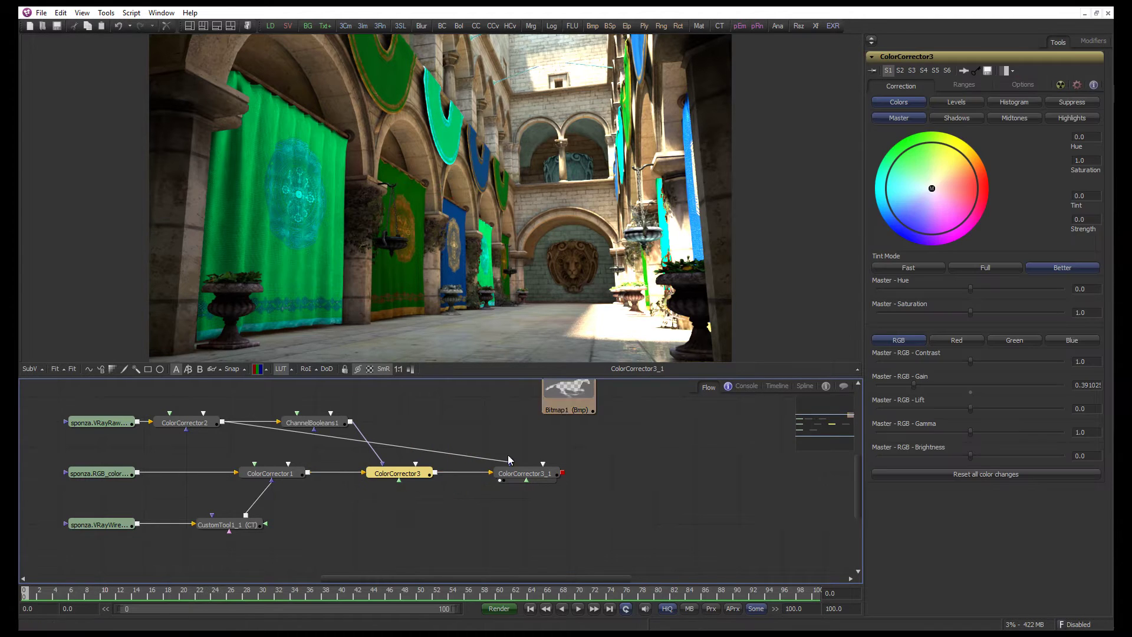
{"action": "left_click_drag", "start_coordinate": [575, 395], "coordinate": [569, 439]}
{"action": "left_click_drag", "start_coordinate": [581, 479], "coordinate": [598, 177]}
Set the Bitmap mask's channel to Luminance, with the low threshold at about 0.374 and the high threshold at about 0.667
{"action": "left_click", "coordinate": [978, 236]}
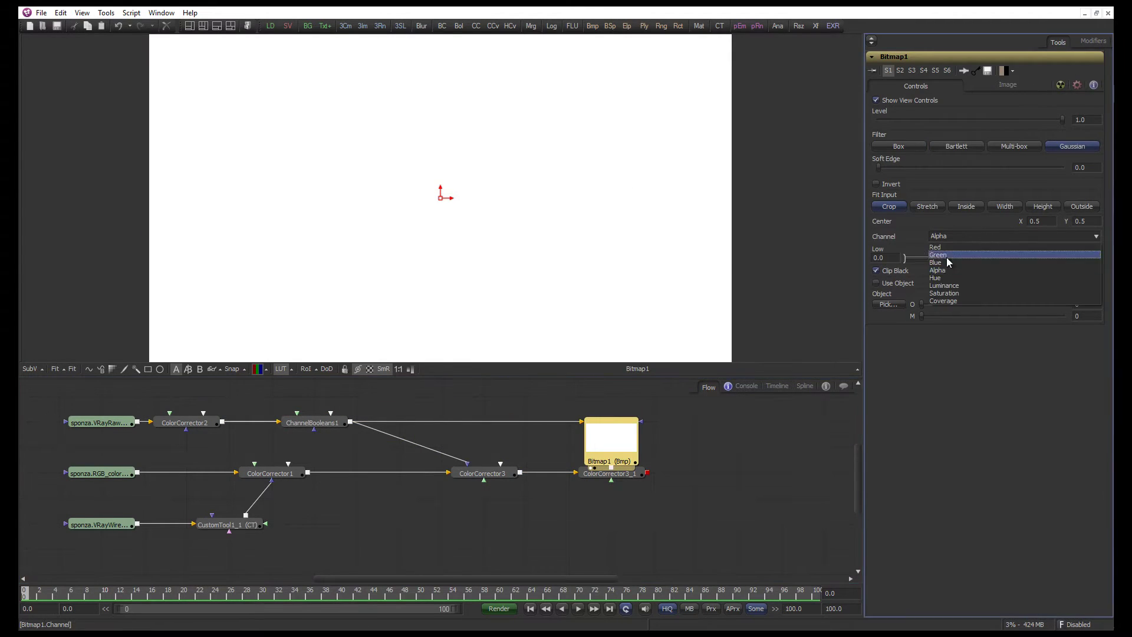
{"action": "left_click", "coordinate": [943, 286]}
{"action": "left_click_drag", "start_coordinate": [1068, 260], "coordinate": [1014, 260]}
{"action": "left_click_drag", "start_coordinate": [905, 258], "coordinate": [964, 258]}
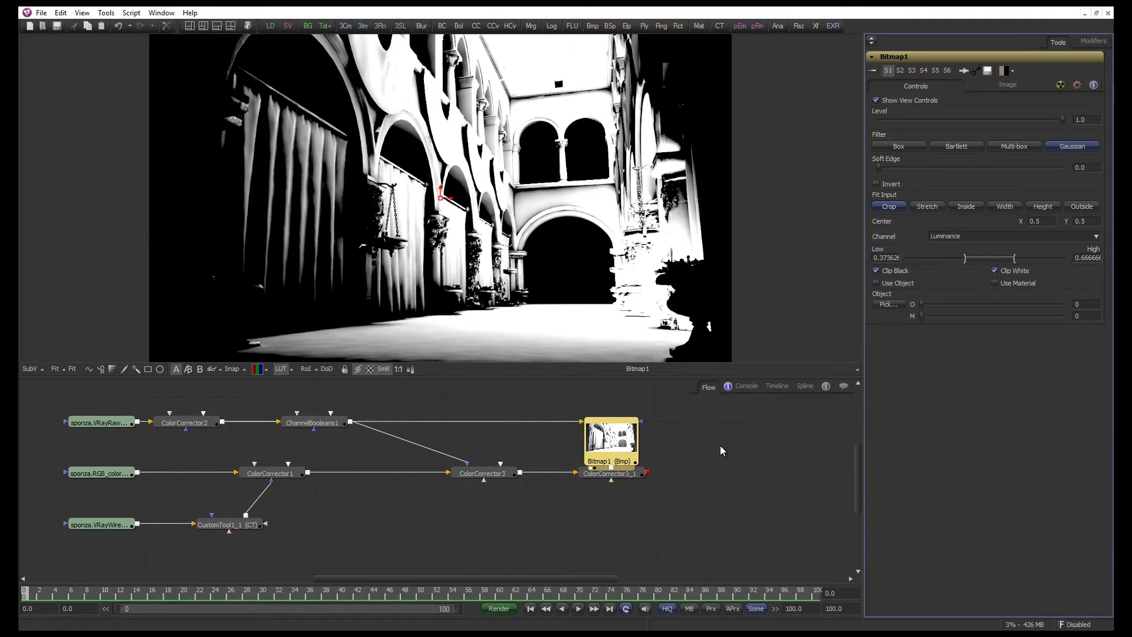
Display the copied Color Corrector and set its master RGB gain to about 0.57
{"action": "scroll", "coordinate": [720, 449], "scroll_direction": "right", "scroll_amount": 2}
{"action": "left_click", "coordinate": [557, 482]}
{"action": "key", "text": "1"}
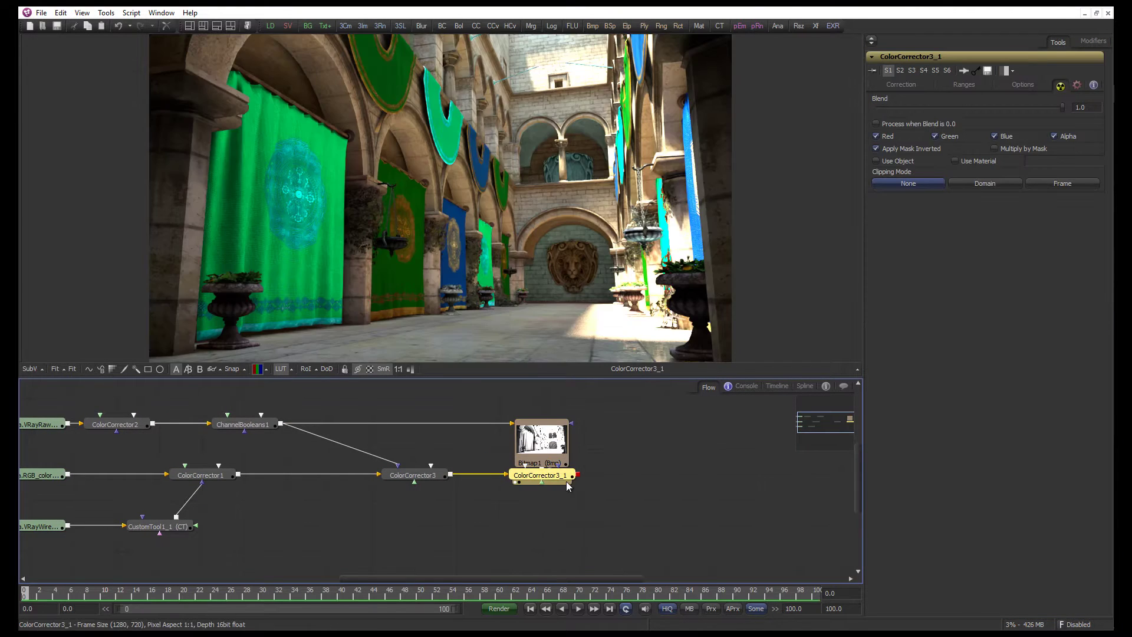
{"action": "left_click", "coordinate": [901, 84]}
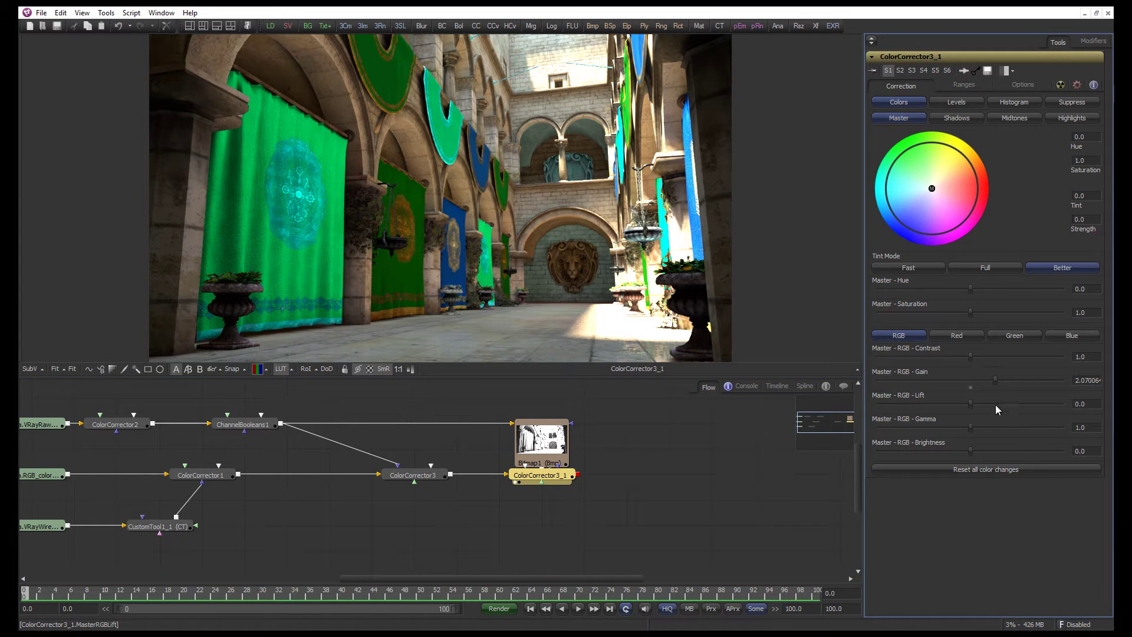
{"action": "left_click_drag", "start_coordinate": [995, 379], "coordinate": [931, 384]}
Invert the Bitmap mask and set the copied Color Corrector's master RGB gain to about 2.5
{"action": "left_click", "coordinate": [541, 441]}
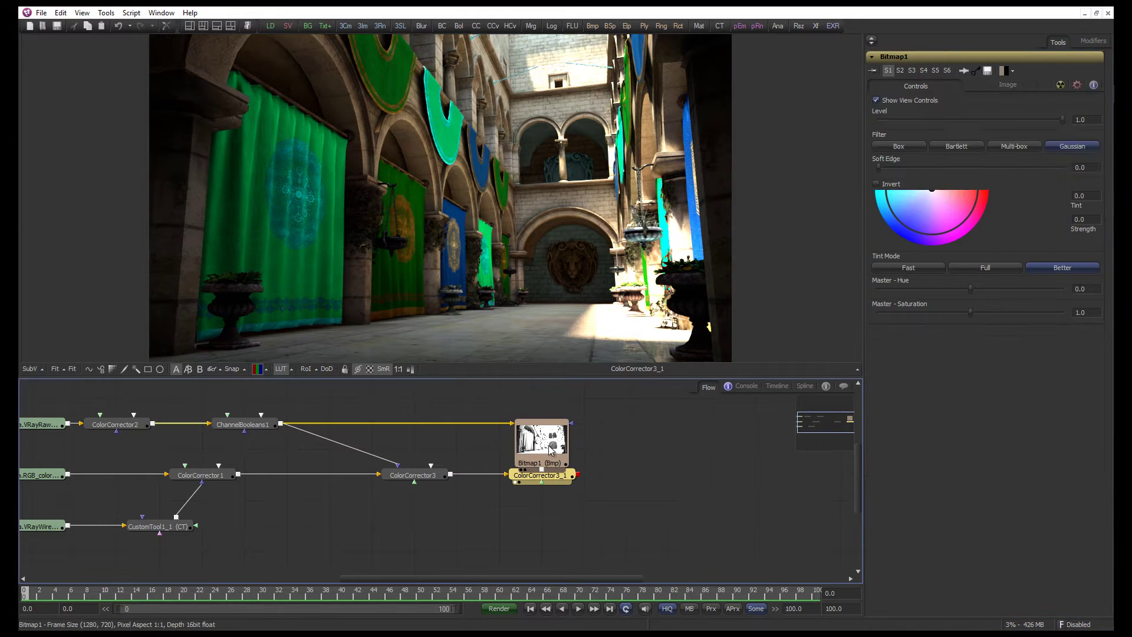
{"action": "left_click", "coordinate": [893, 189]}
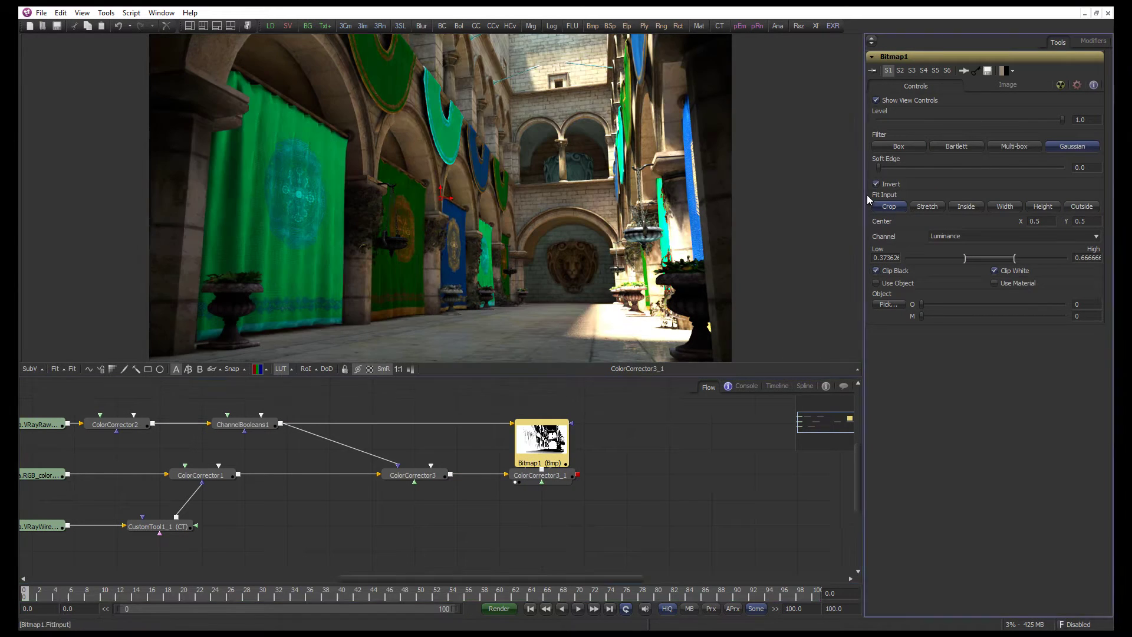
{"action": "left_click", "coordinate": [548, 478]}
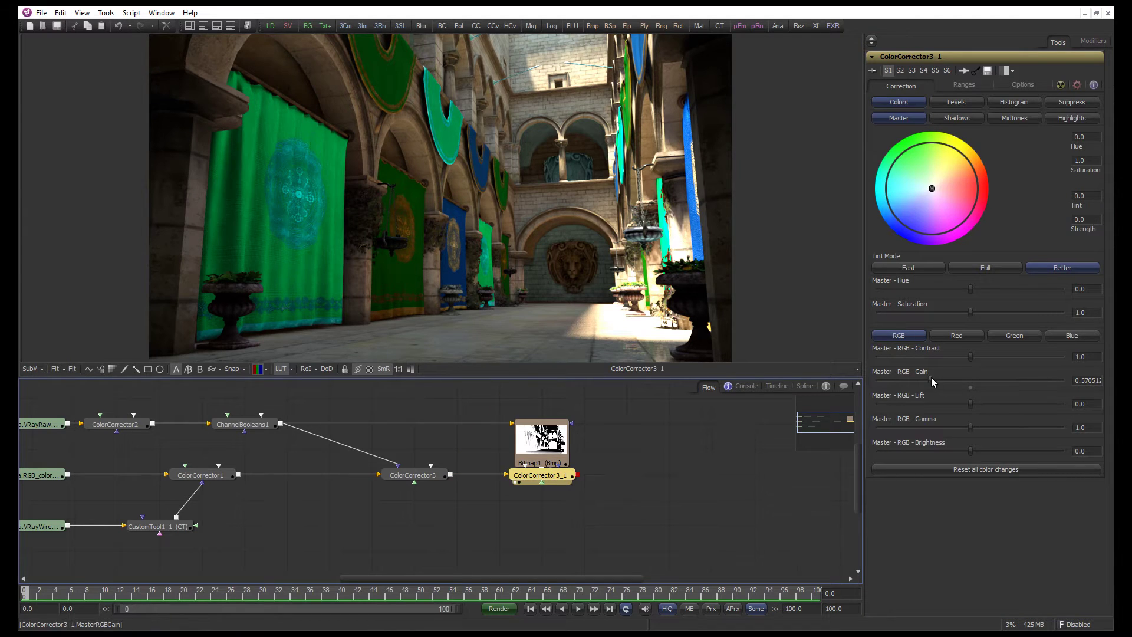
{"action": "left_click_drag", "start_coordinate": [932, 377], "coordinate": [999, 380]}
Compare the original RGB color loader with the final Color Corrector's result in the viewer
{"action": "scroll", "coordinate": [344, 504], "scroll_direction": "down", "scroll_amount": 2}
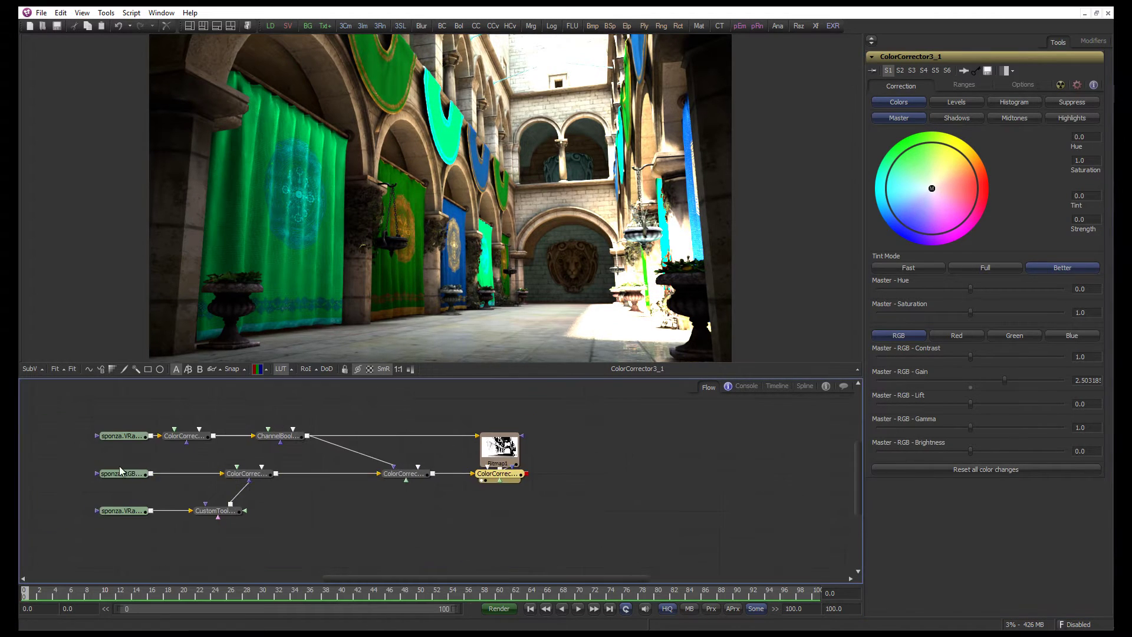
{"action": "left_click_drag", "start_coordinate": [122, 436], "coordinate": [161, 317]}
{"action": "left_click_drag", "start_coordinate": [125, 473], "coordinate": [242, 263]}
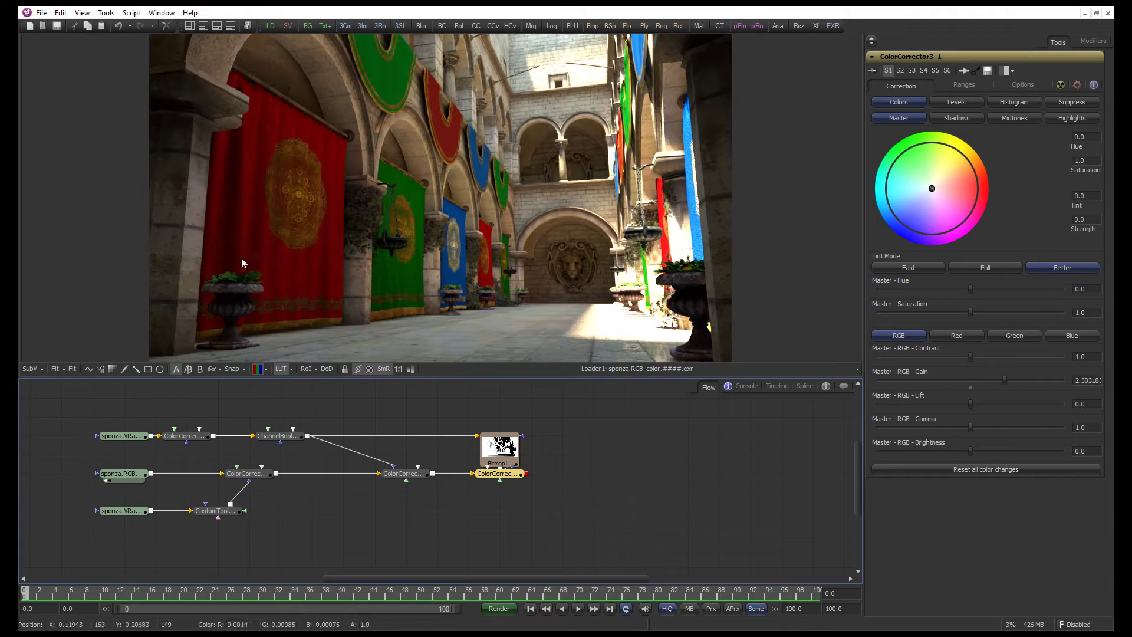
{"action": "key", "text": "1"}
{"action": "scroll", "coordinate": [537, 473], "scroll_direction": "up", "scroll_amount": 2}
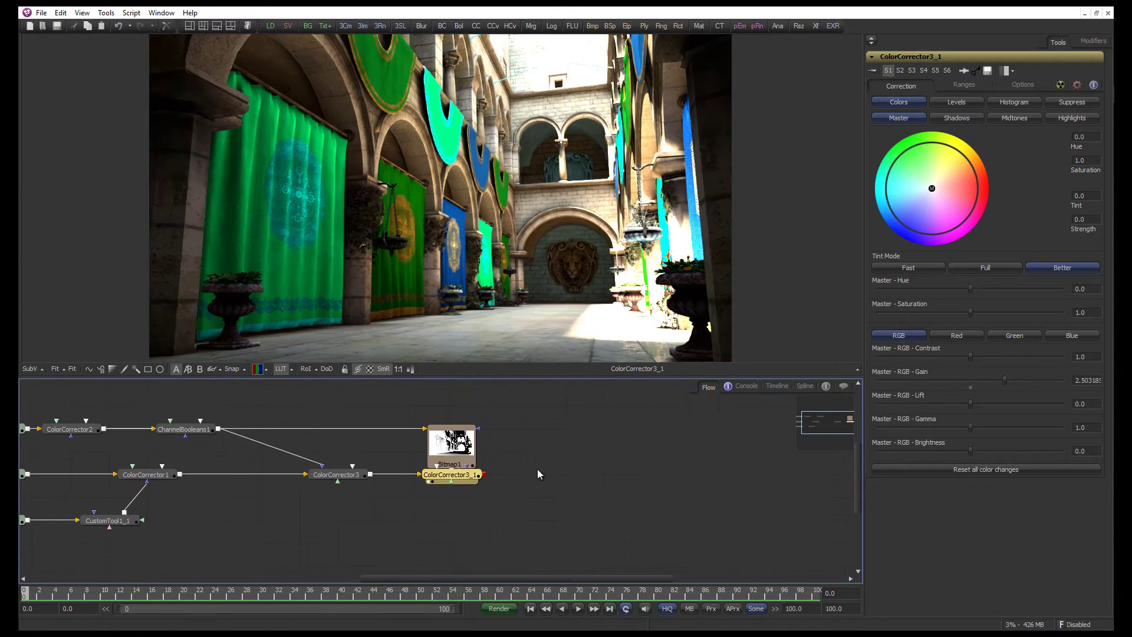
Save the composition as sponza_vue_01.comp in chap_10\Exemple_01\sponza\vue_01\footage, replacing the existing file
{"action": "left_click", "coordinate": [536, 469]}
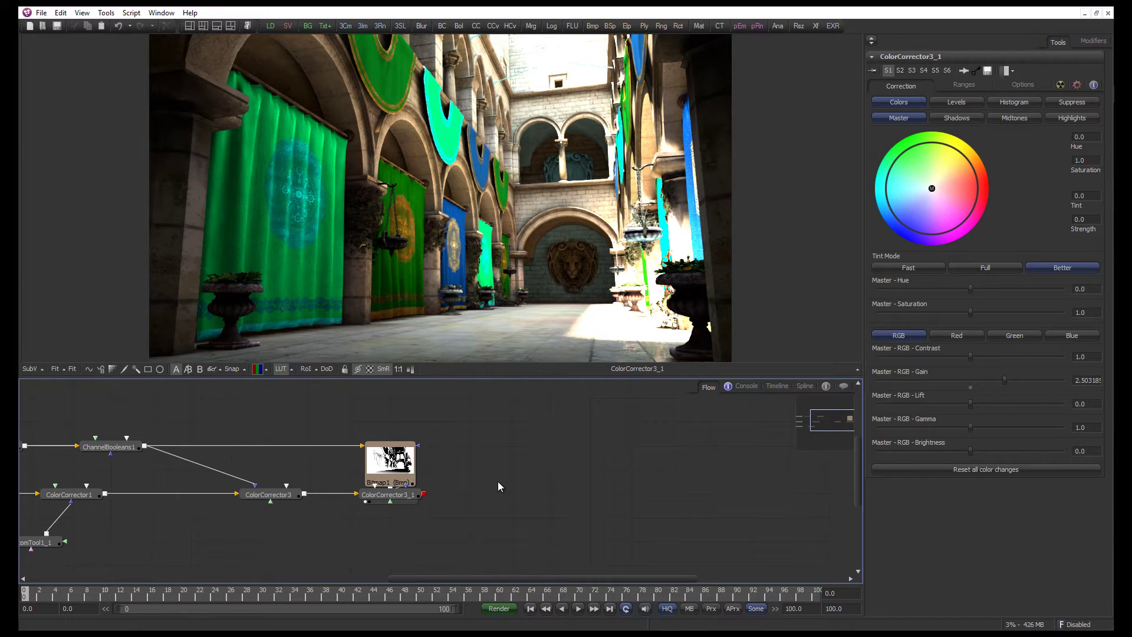
{"action": "left_click", "coordinate": [41, 12]}
{"action": "left_click", "coordinate": [56, 81]}
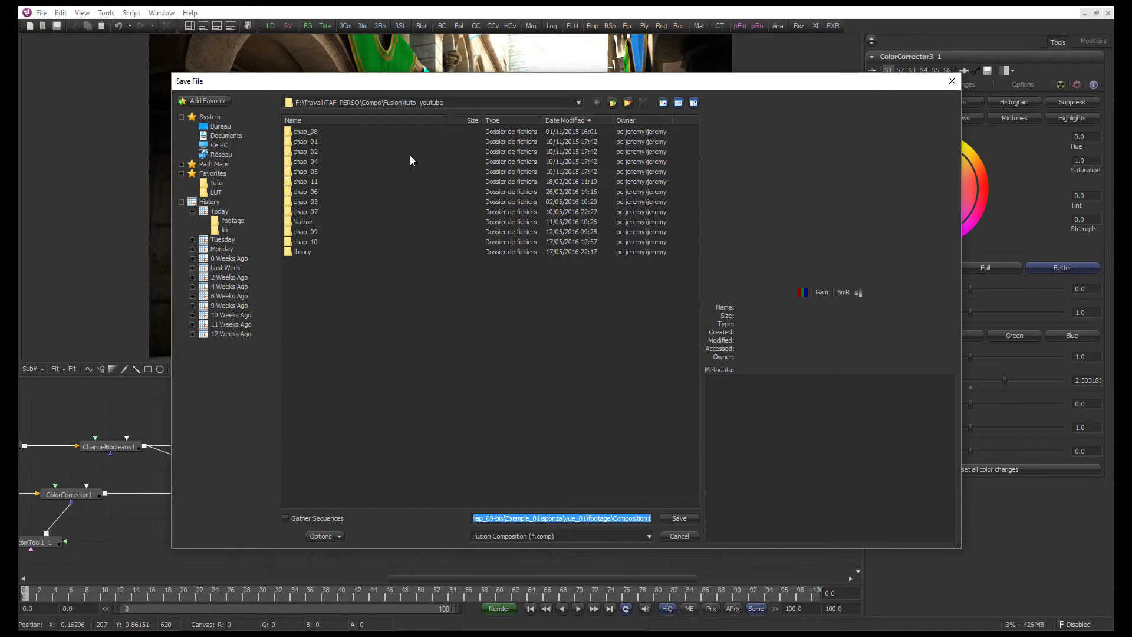
{"action": "double_click", "coordinate": [309, 242]}
{"action": "double_click", "coordinate": [306, 130]}
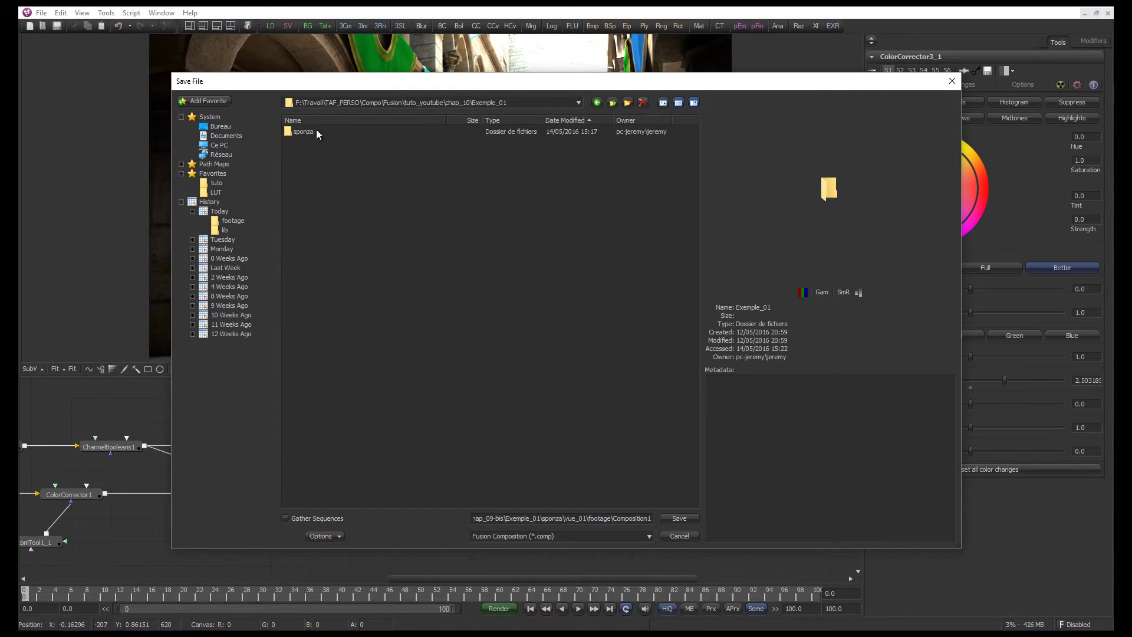
{"action": "double_click", "coordinate": [307, 133]}
{"action": "double_click", "coordinate": [309, 139]}
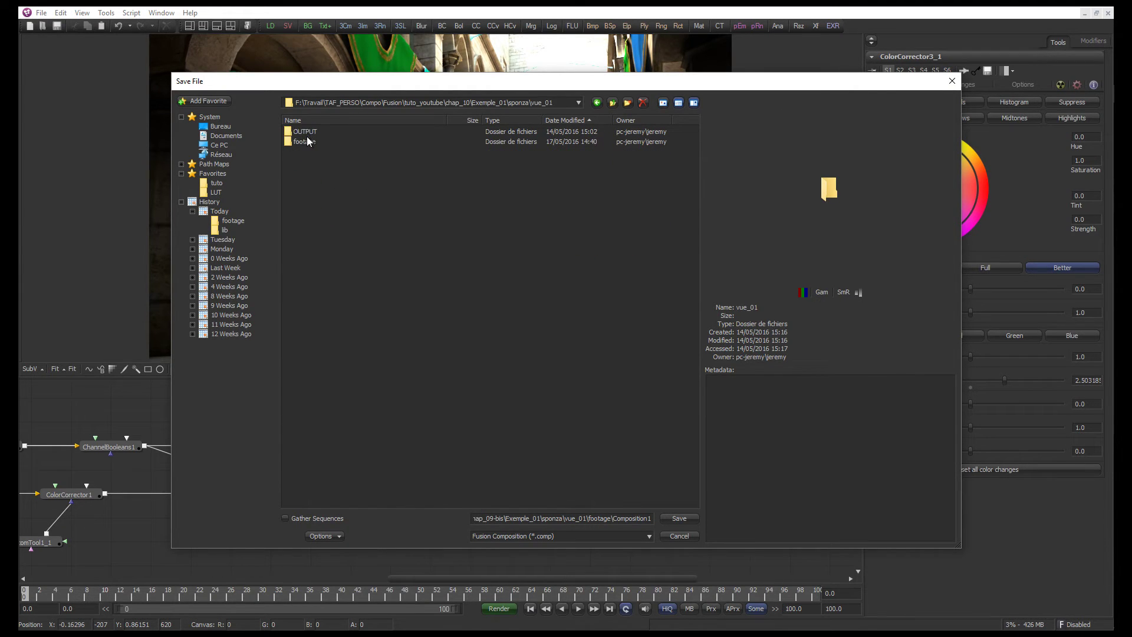
{"action": "double_click", "coordinate": [304, 141]}
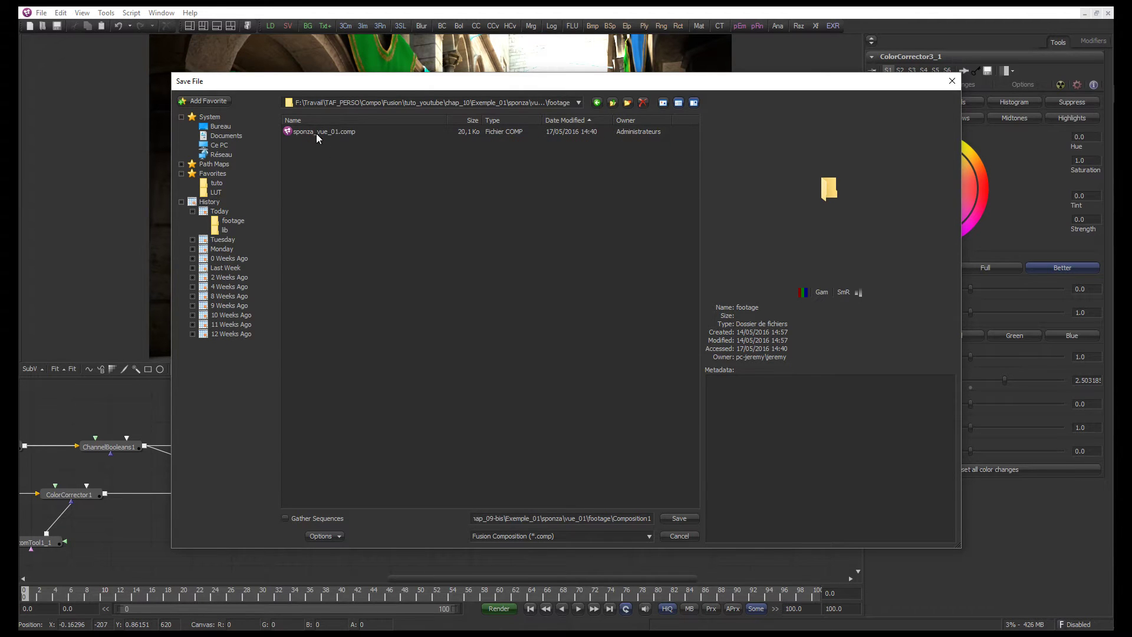
{"action": "left_click", "coordinate": [317, 134]}
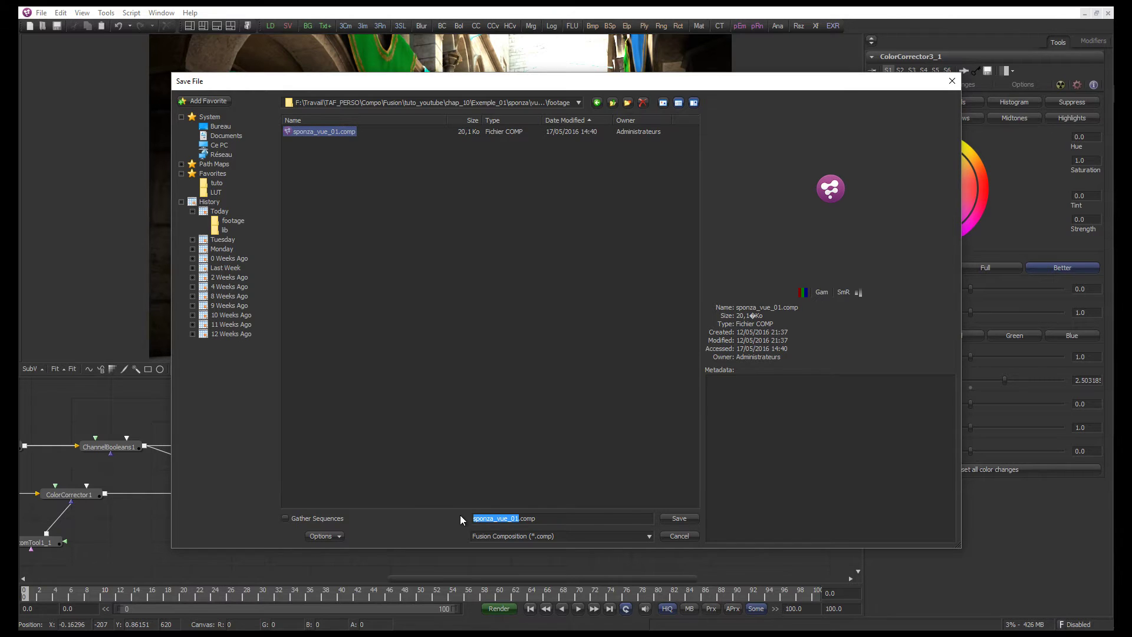
{"action": "left_click", "coordinate": [489, 518]}
{"action": "left_click", "coordinate": [678, 519]}
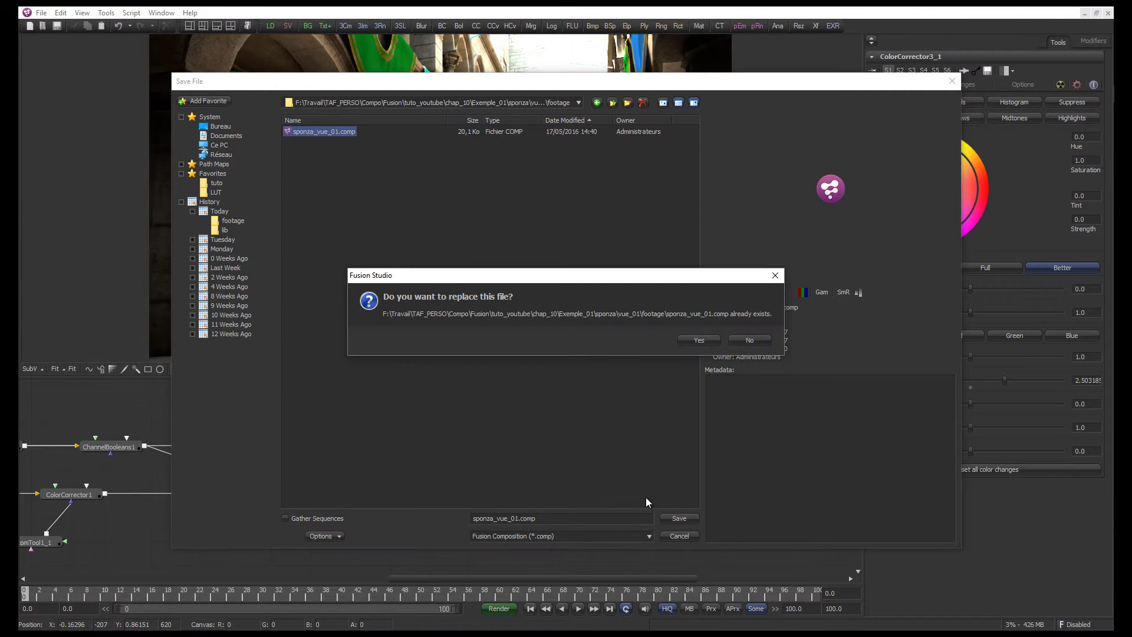
{"action": "left_click", "coordinate": [699, 341]}
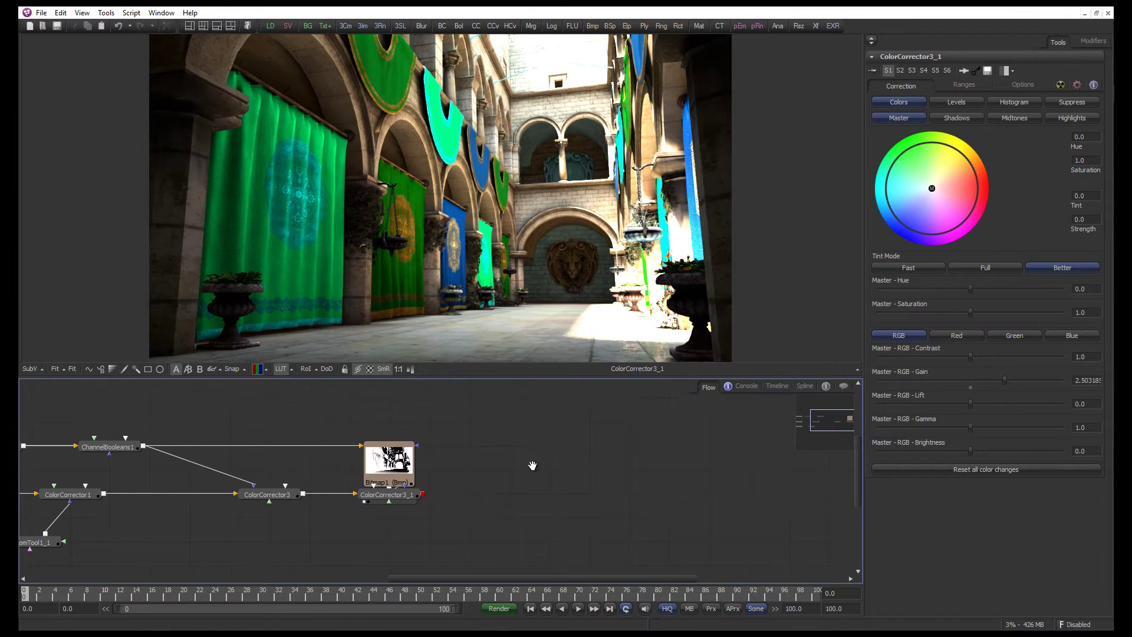
Select the raw global illumination loader and widen the tool controls to show its full file path
{"action": "scroll", "coordinate": [504, 473], "scroll_direction": "down", "scroll_amount": 1}
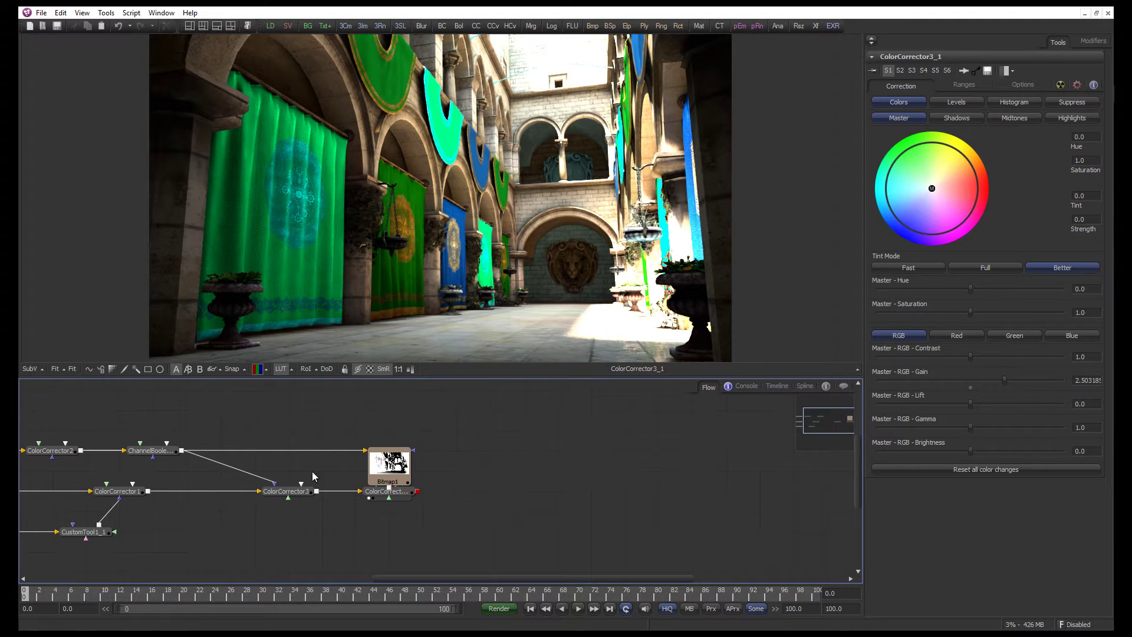
{"action": "key", "text": "ctrl+f"}
{"action": "left_click", "coordinate": [226, 433]}
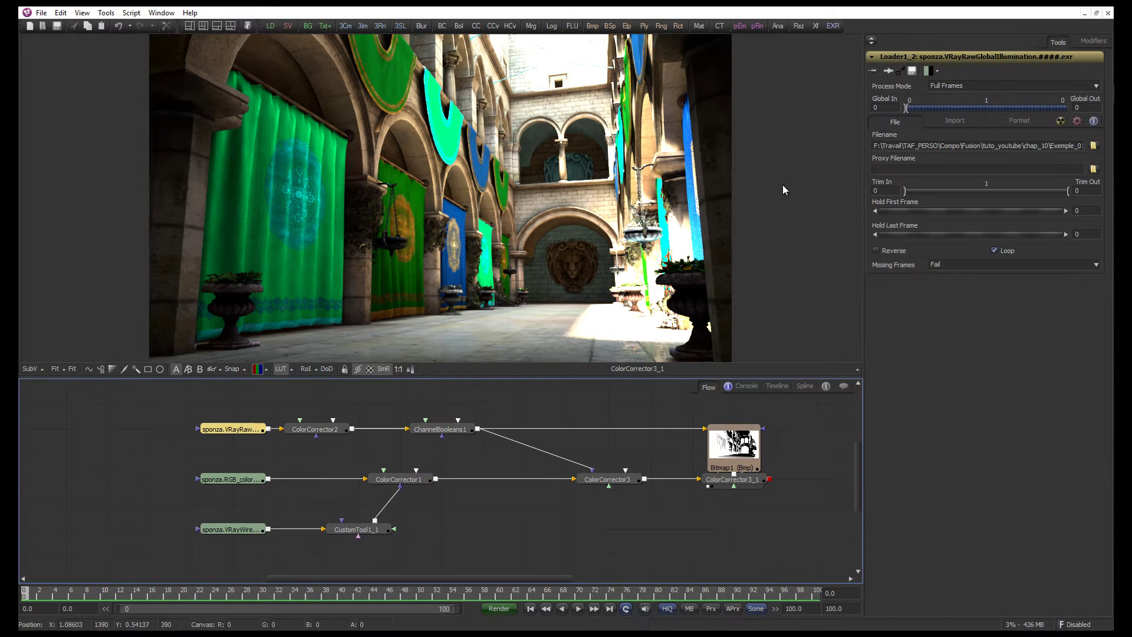
{"action": "left_click", "coordinate": [864, 180]}
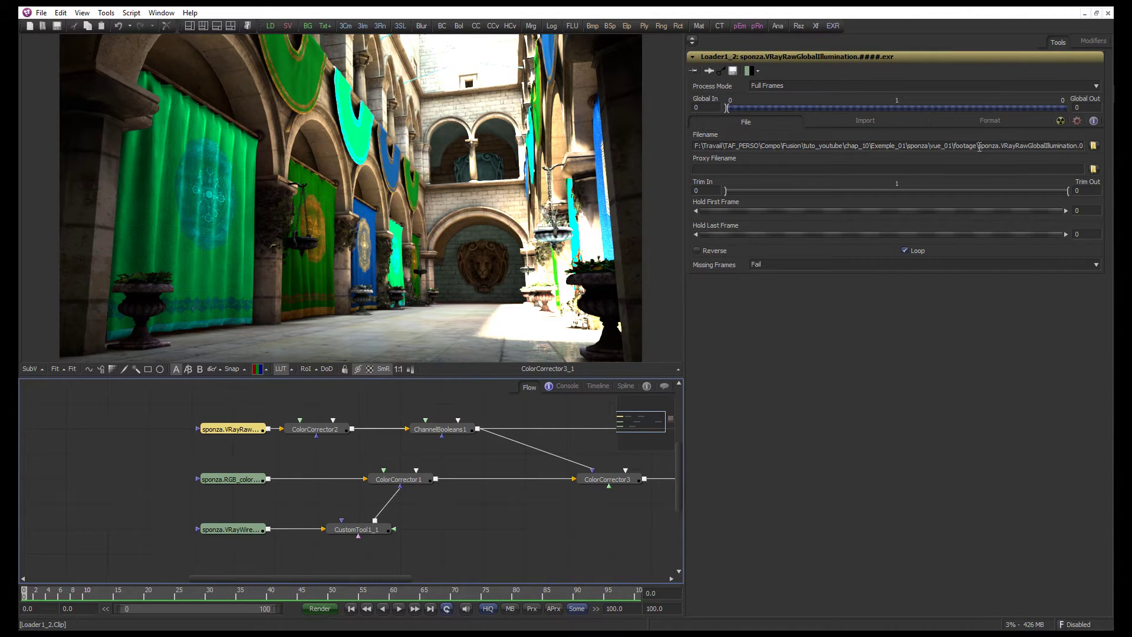
Replace the absolute folder path in the raw global illumination loader's filename with comp:, giving comp:sponza.VRayRawGlobalIllumination.0000.exr
{"action": "left_click_drag", "start_coordinate": [979, 145], "coordinate": [607, 180]}
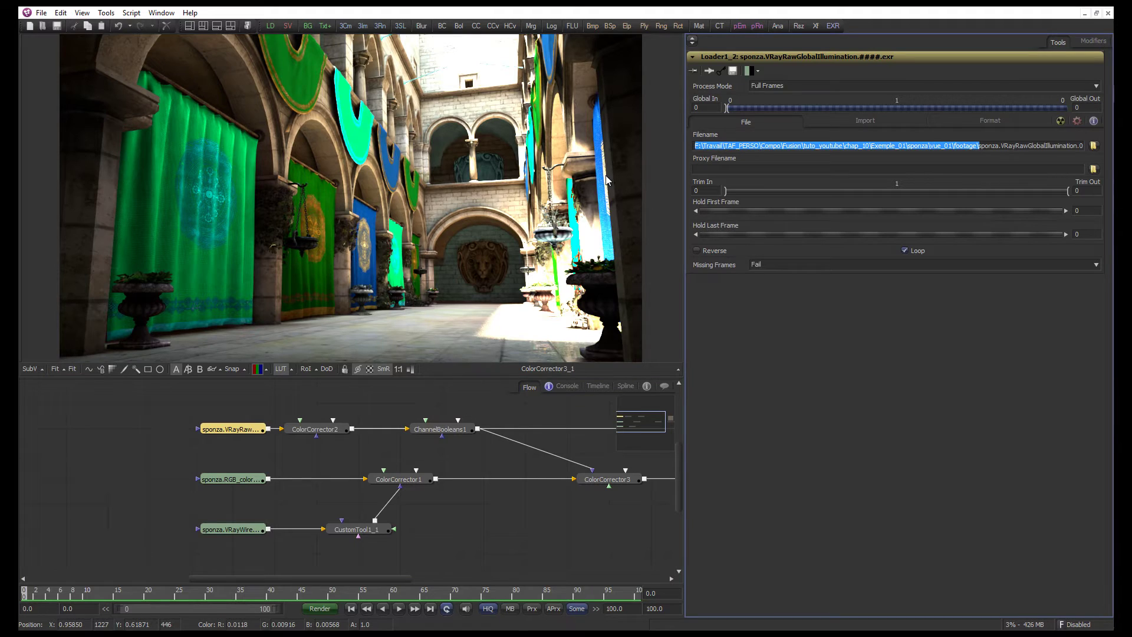
{"action": "type", "text": "comp:sponza.VRayRawGlobalIllumination.0000.exr"}
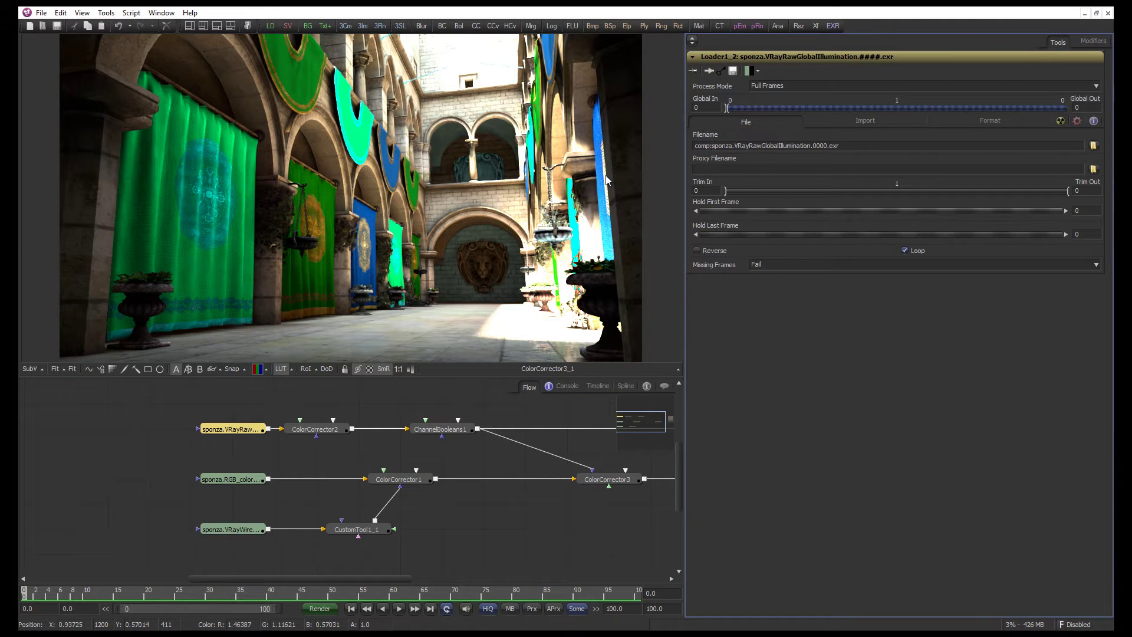
{"action": "key", "text": "Return"}
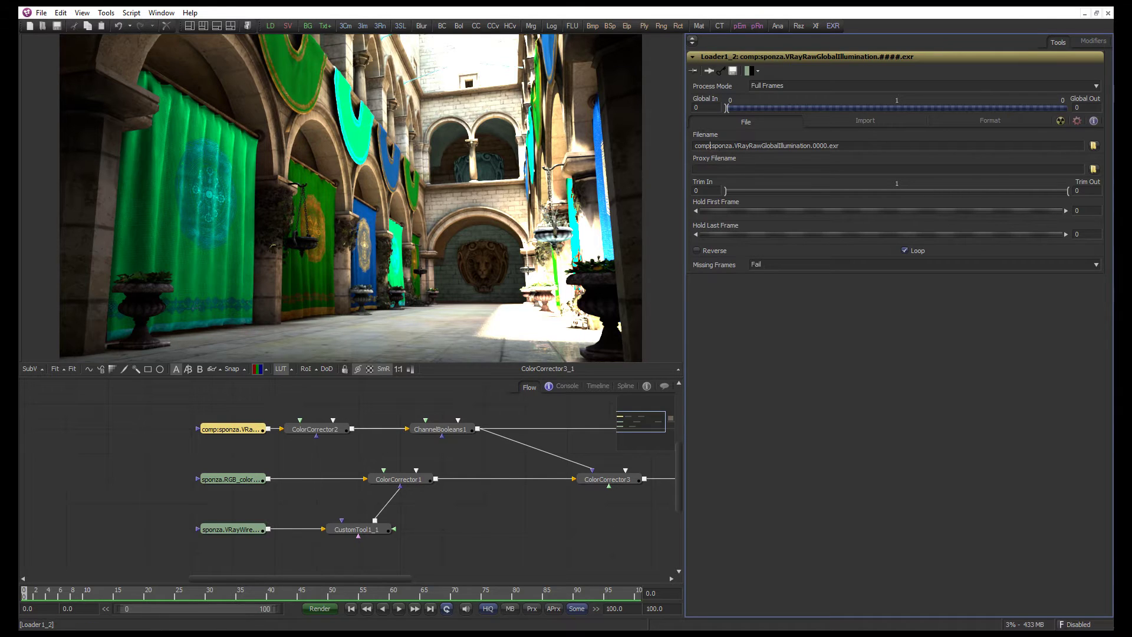
Switch to File Explorer and open tuto_youtube\chap_10\Exemple_01\sponza\vue_01\footage
{"action": "key", "text": "alt+Tab"}
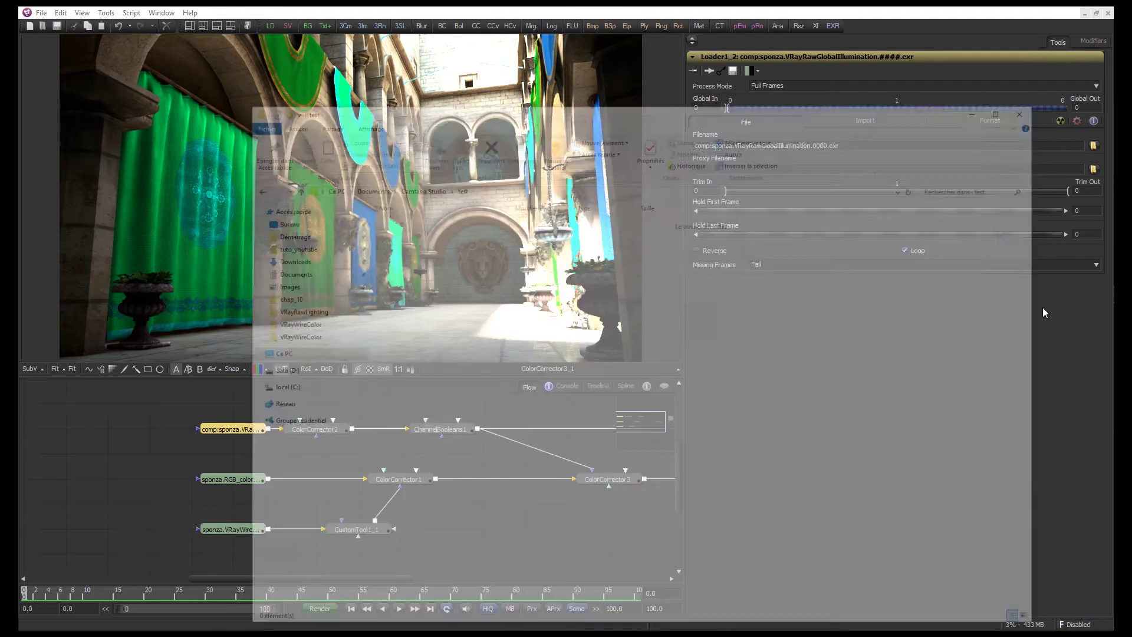
{"action": "left_click", "coordinate": [154, 241]}
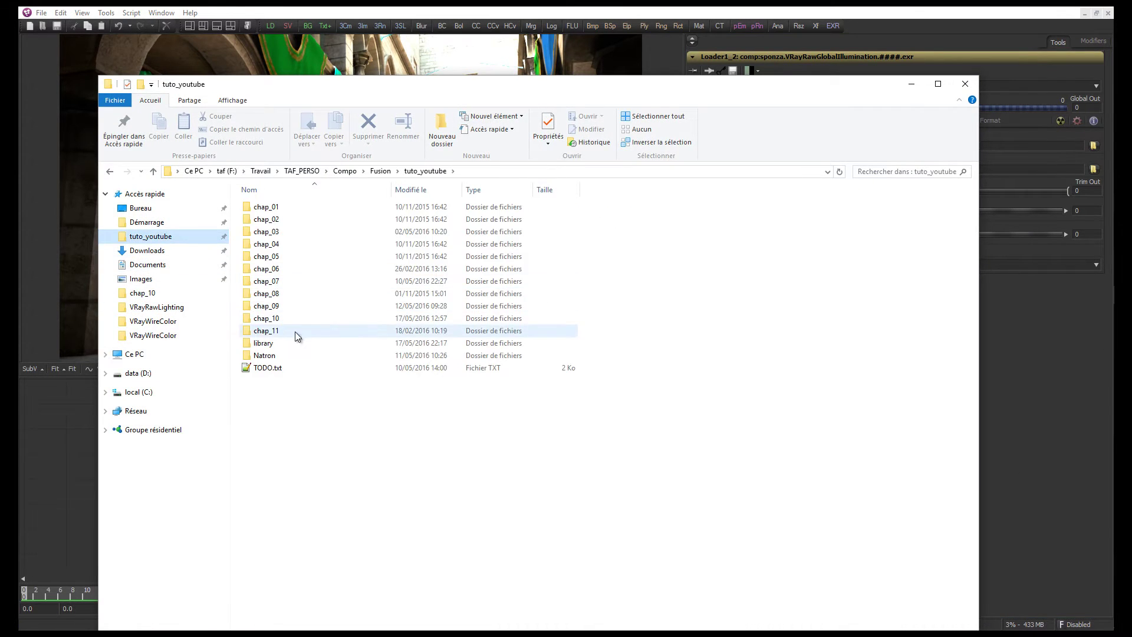
{"action": "double_click", "coordinate": [283, 317]}
{"action": "double_click", "coordinate": [281, 220]}
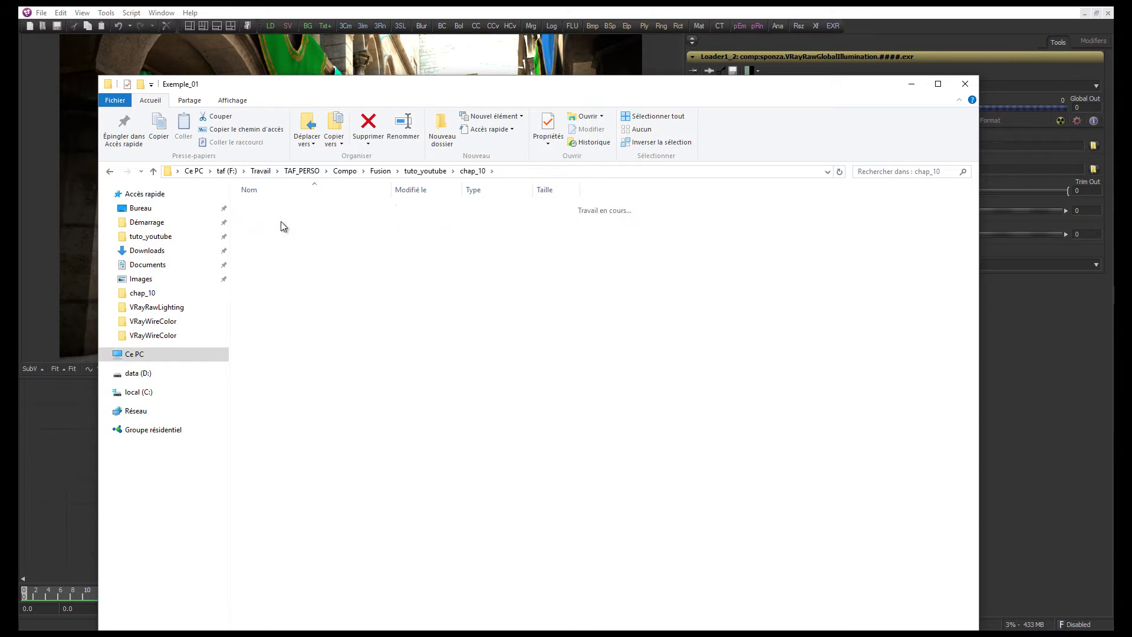
{"action": "double_click", "coordinate": [270, 208]}
{"action": "left_click", "coordinate": [271, 210]}
{"action": "double_click", "coordinate": [271, 210]}
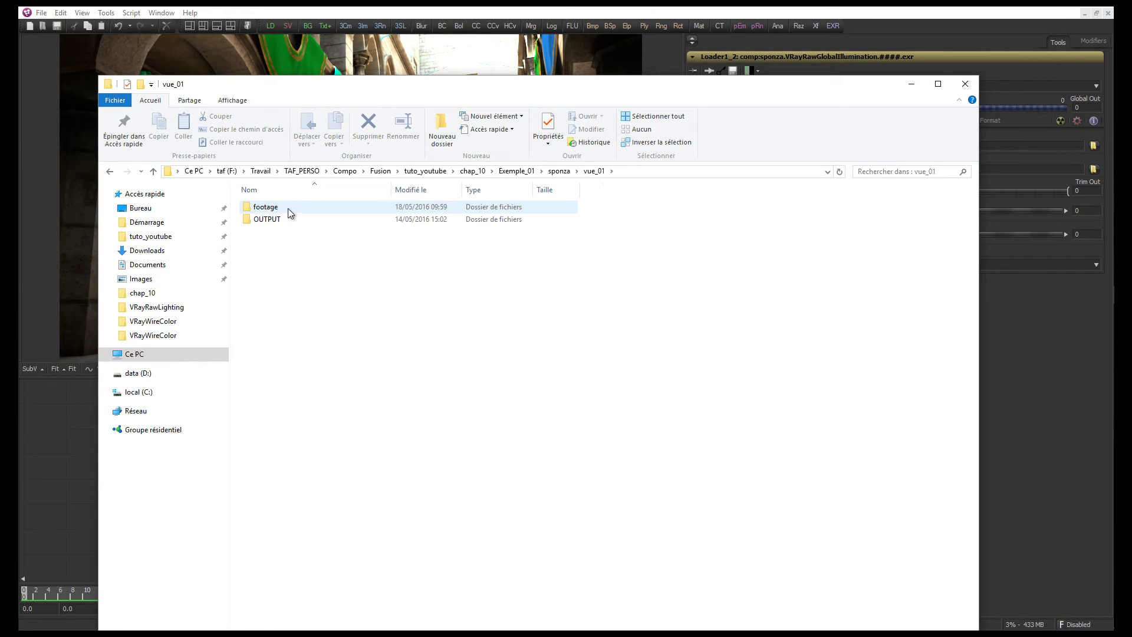
{"action": "double_click", "coordinate": [271, 208]}
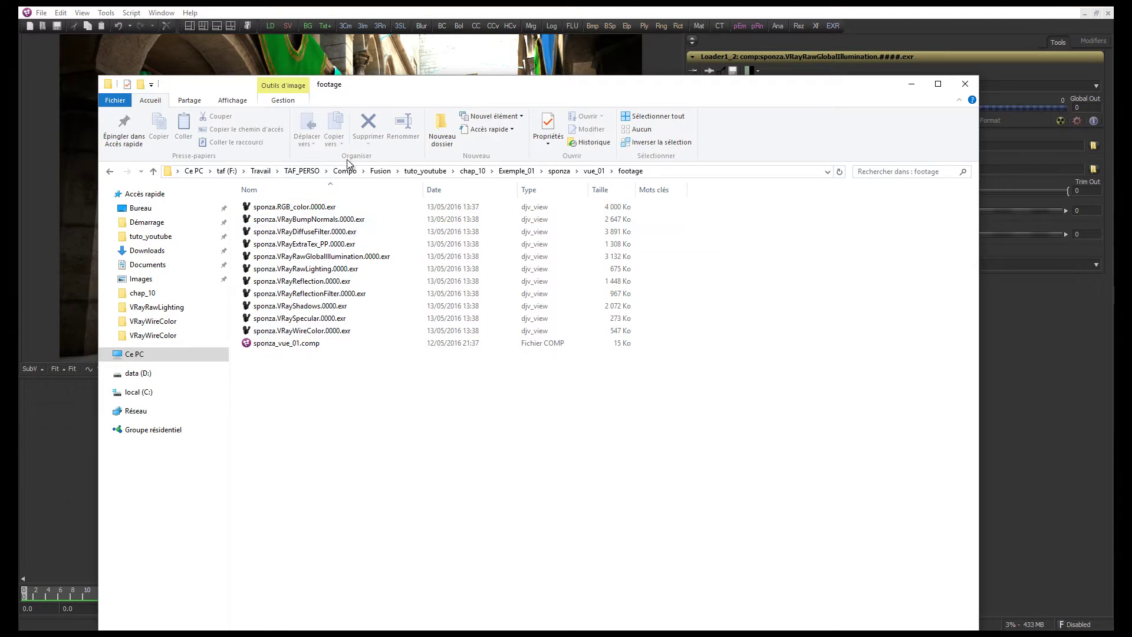
Check where sponza_vue_01.comp sits relative to the EXR passes in the footage folder, and return to Fusion
{"action": "left_click_drag", "start_coordinate": [343, 87], "coordinate": [668, 169]}
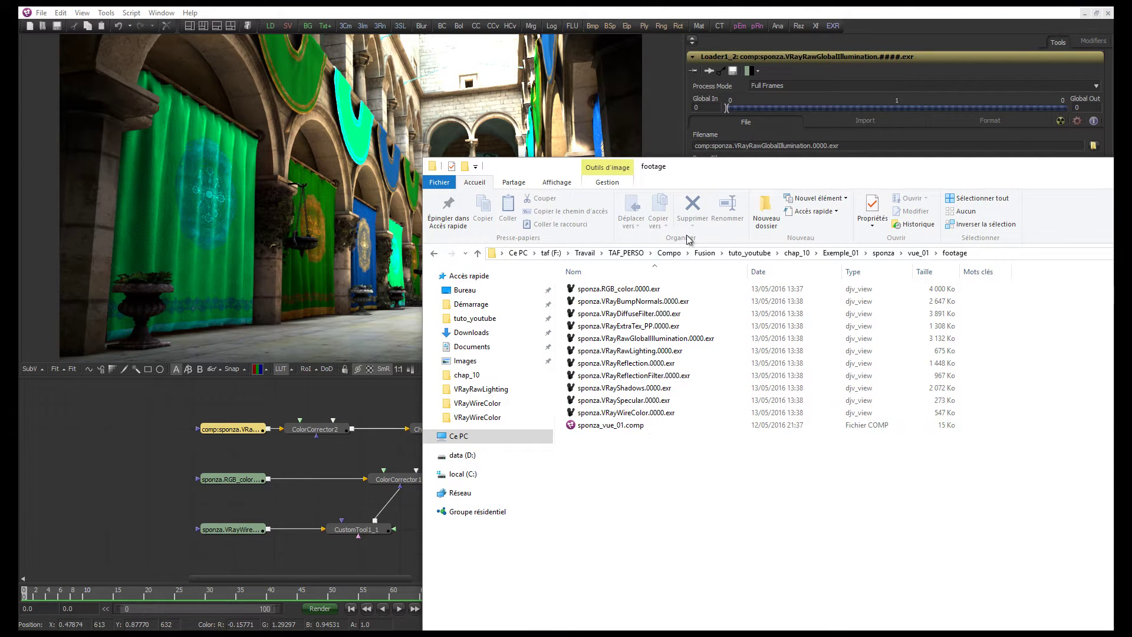
{"action": "left_click", "coordinate": [613, 425]}
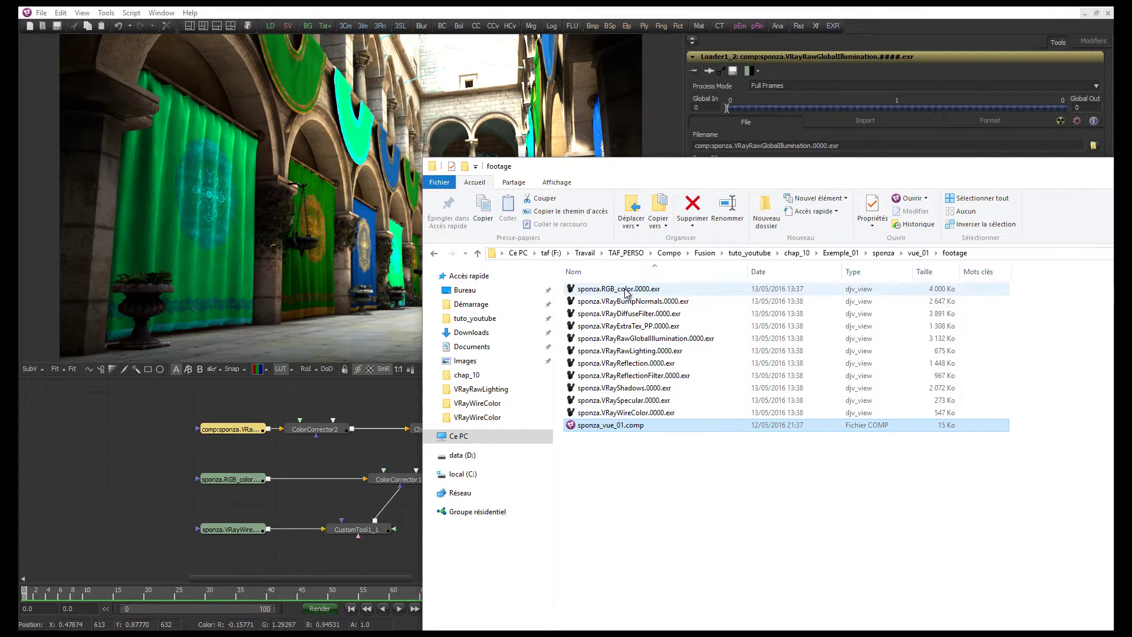
{"action": "left_click", "coordinate": [636, 417]}
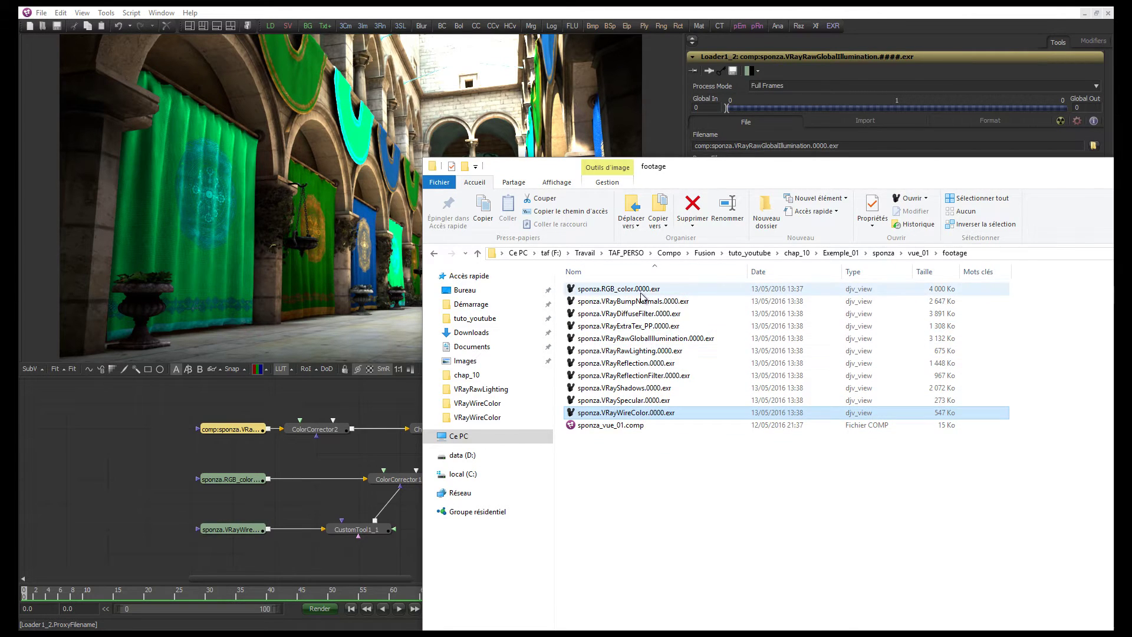
{"action": "left_click_drag", "start_coordinate": [1025, 172], "coordinate": [980, 197]}
{"action": "left_click", "coordinate": [984, 196]}
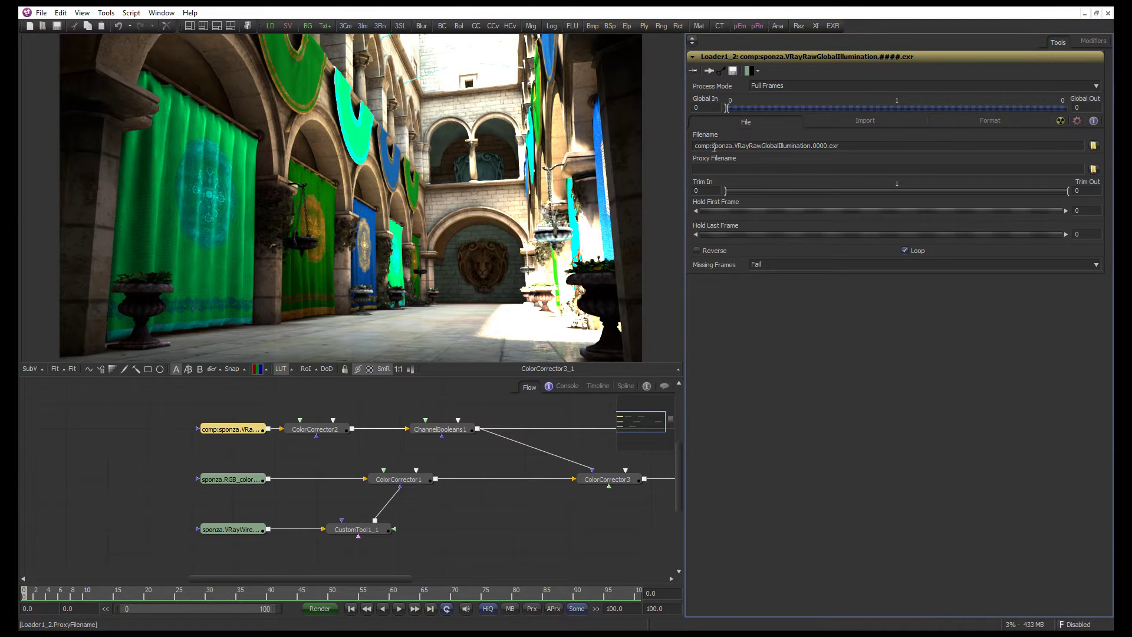
Replace the path before the footage folder in the RGB color loader's filename with comp:, giving comp:footage\sponza.RGB_color.0000.exr
{"action": "left_click", "coordinate": [239, 480]}
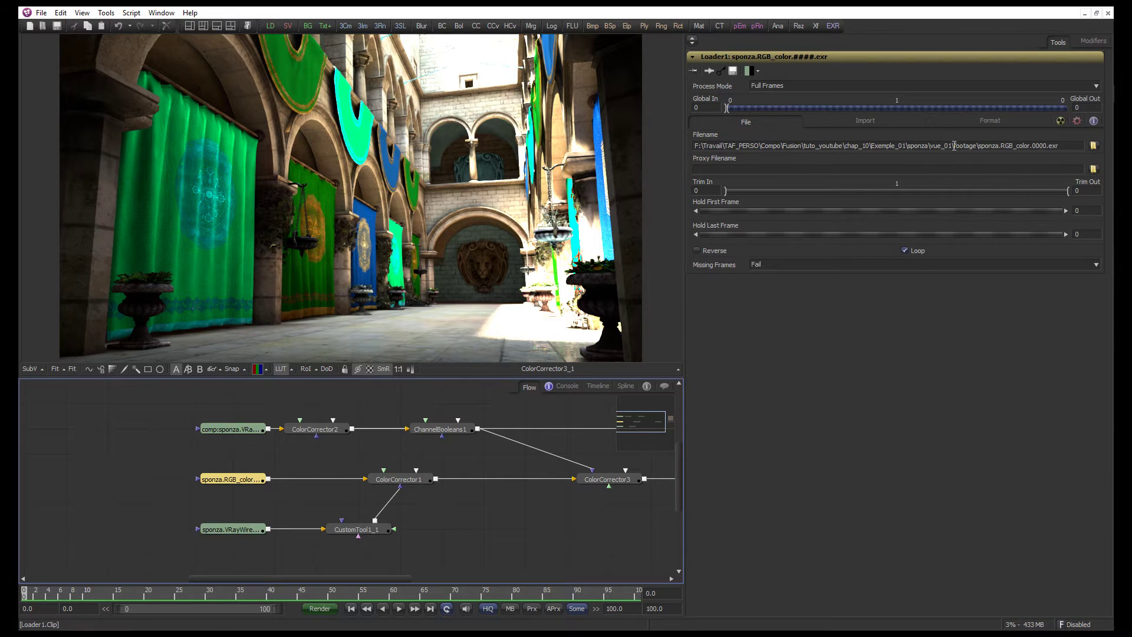
{"action": "left_click_drag", "start_coordinate": [954, 146], "coordinate": [696, 145]}
{"action": "type", "text": "comp:"}
{"action": "key", "text": "Return"}
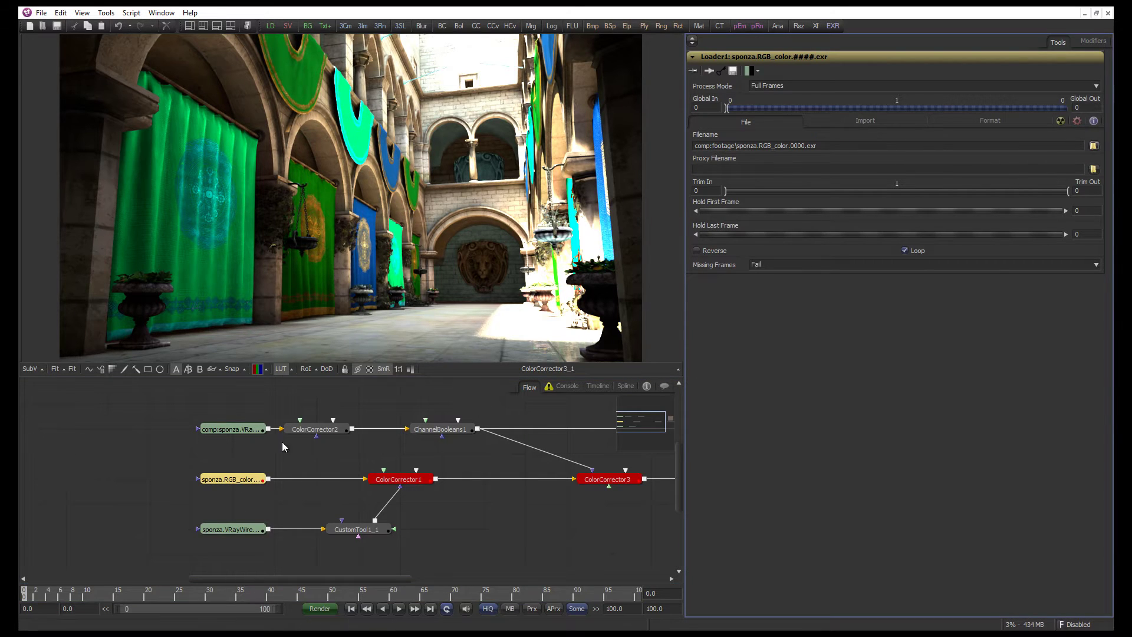
Replace the absolute folder path in the wire color loader's filename with comp:, giving comp:sponza.VRayWireColor.0000.exr
{"action": "left_click", "coordinate": [237, 531]}
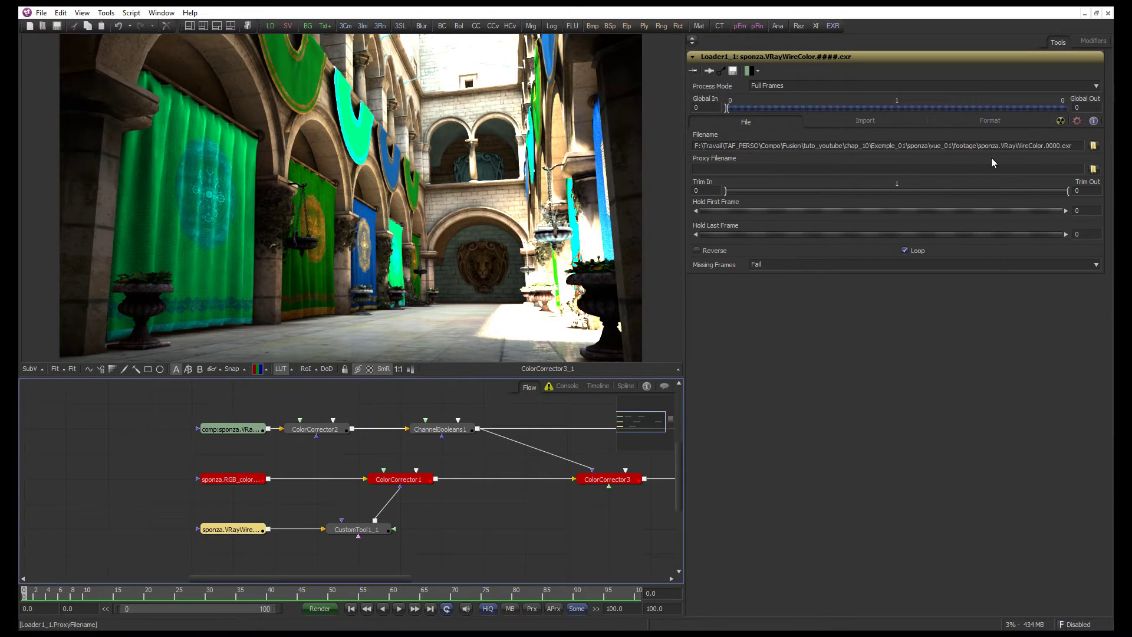
{"action": "left_click_drag", "start_coordinate": [980, 145], "coordinate": [636, 157]}
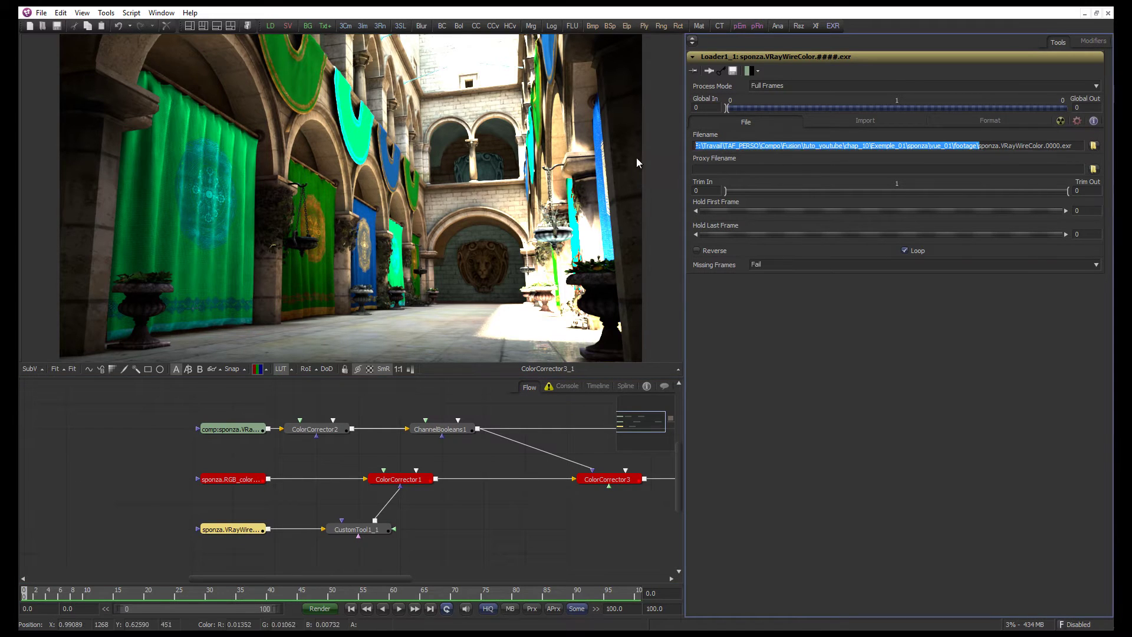
{"action": "type", "text": "comp:"}
{"action": "key", "text": "Return"}
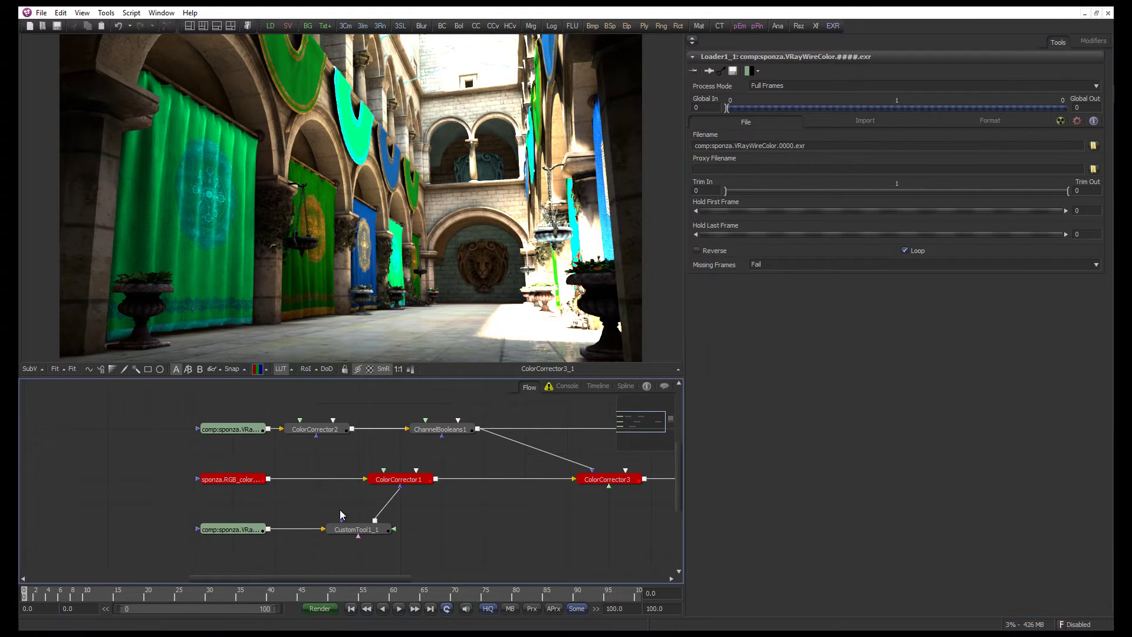
Remove the footage folder from the RGB color loader's filename so it reads comp:sponza.RGB_color.0000.exr, and dismiss the message
{"action": "left_click", "coordinate": [238, 482]}
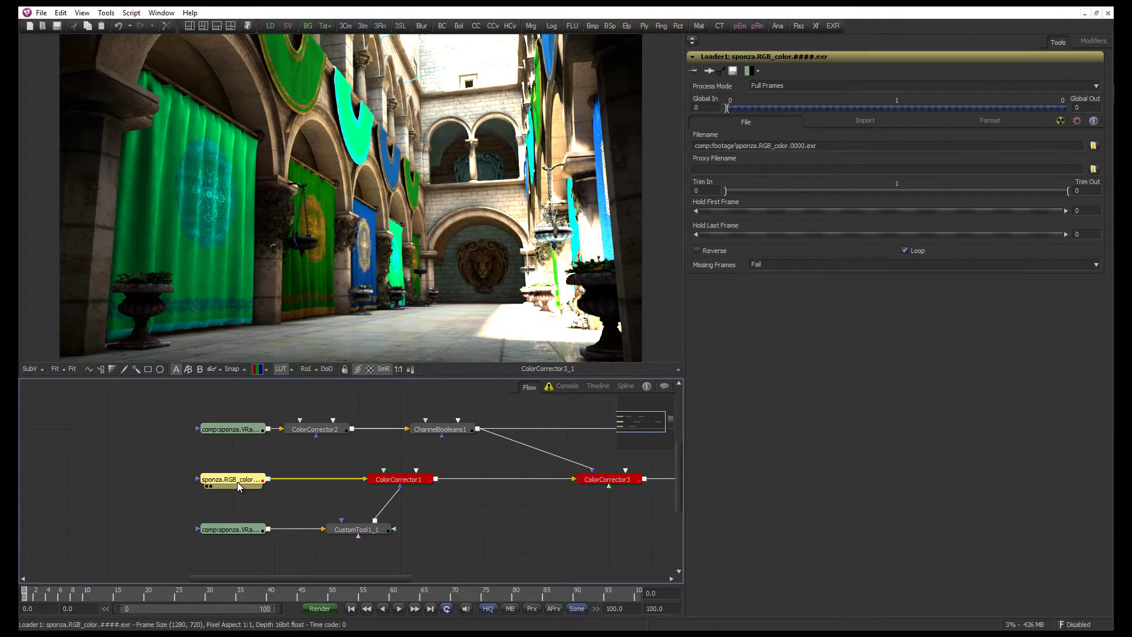
{"action": "left_click", "coordinate": [738, 145]}
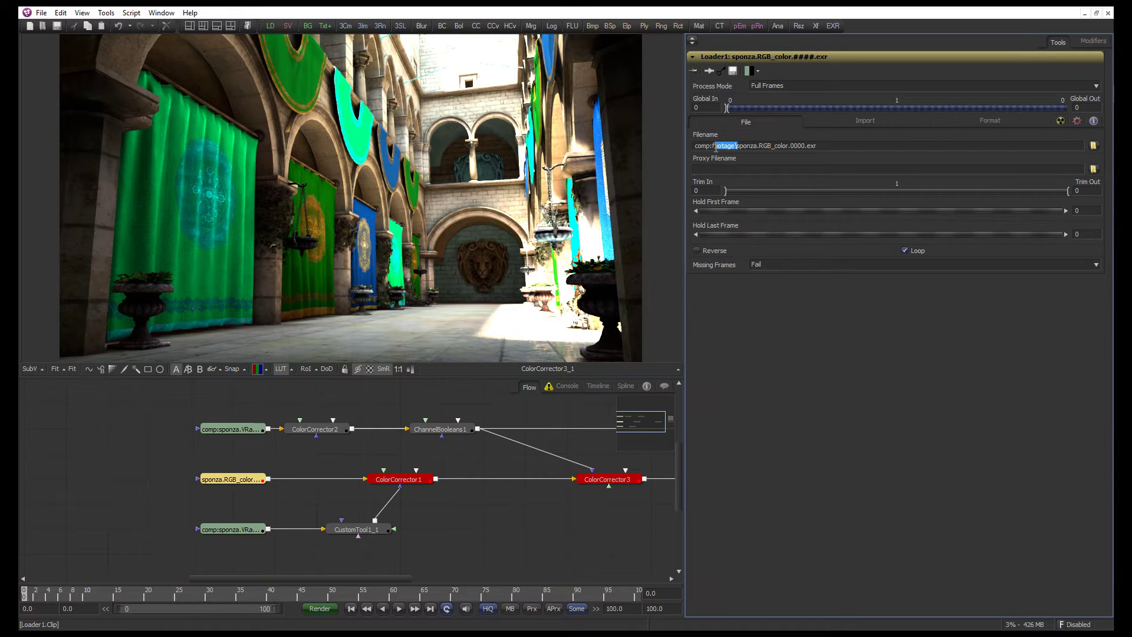
{"action": "key", "text": "BackSpace"}
{"action": "key", "text": "BackSpace"}
{"action": "key", "text": "Return"}
{"action": "left_click", "coordinate": [584, 357]}
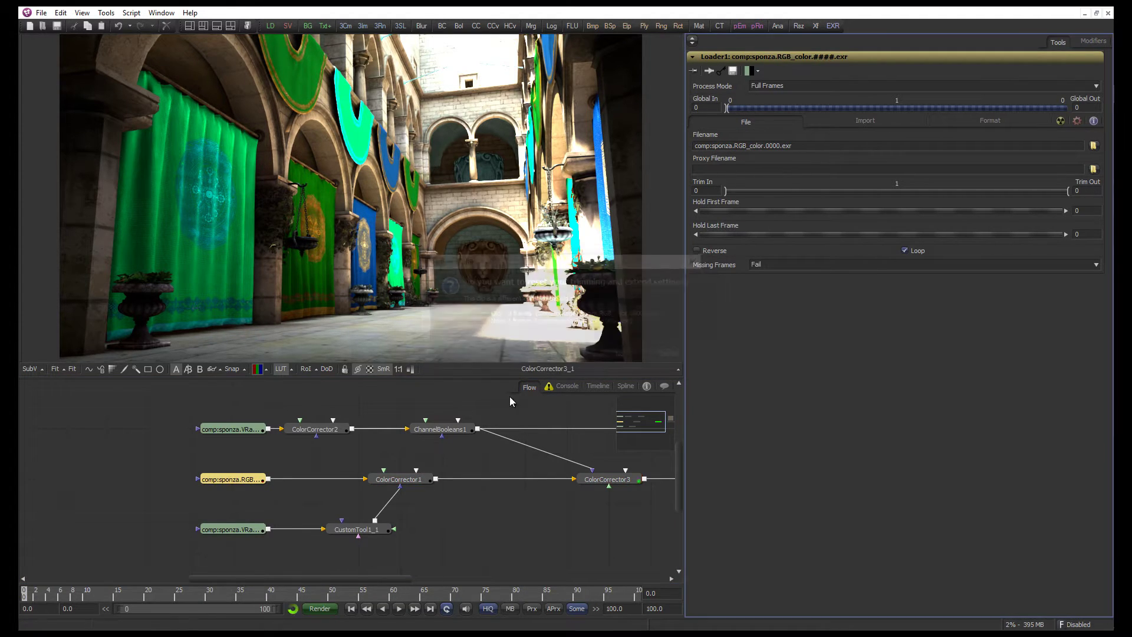
Show the raw global illumination loader in the viewer and check the console before returning to the flow
{"action": "left_click", "coordinate": [208, 436]}
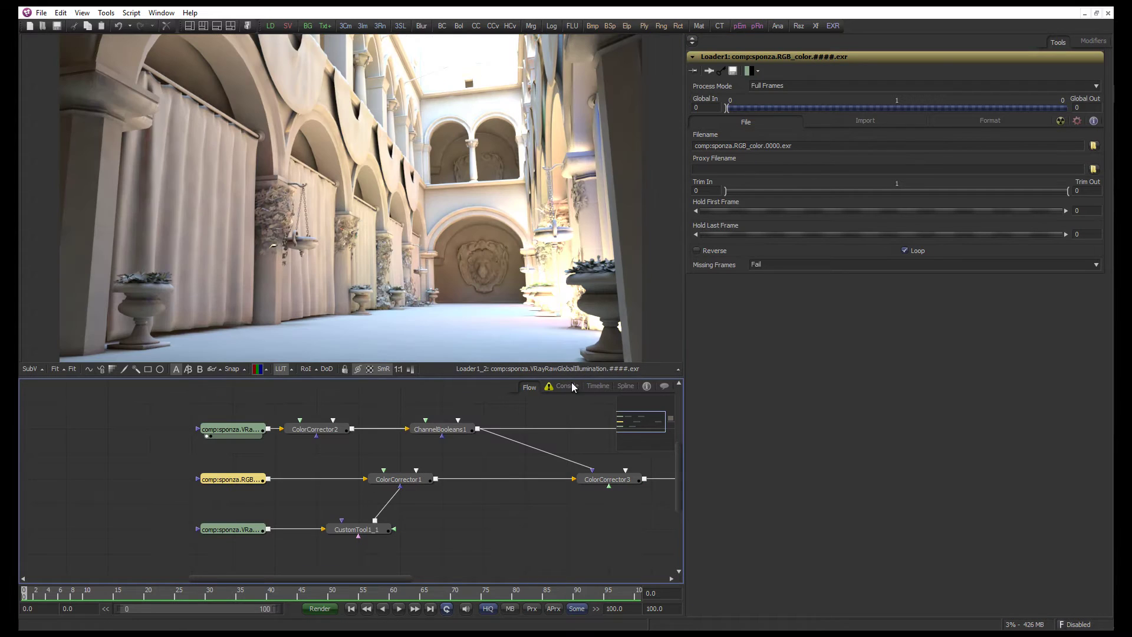
{"action": "left_click", "coordinate": [566, 386]}
{"action": "left_click", "coordinate": [29, 387]}
{"action": "left_click", "coordinate": [529, 387]}
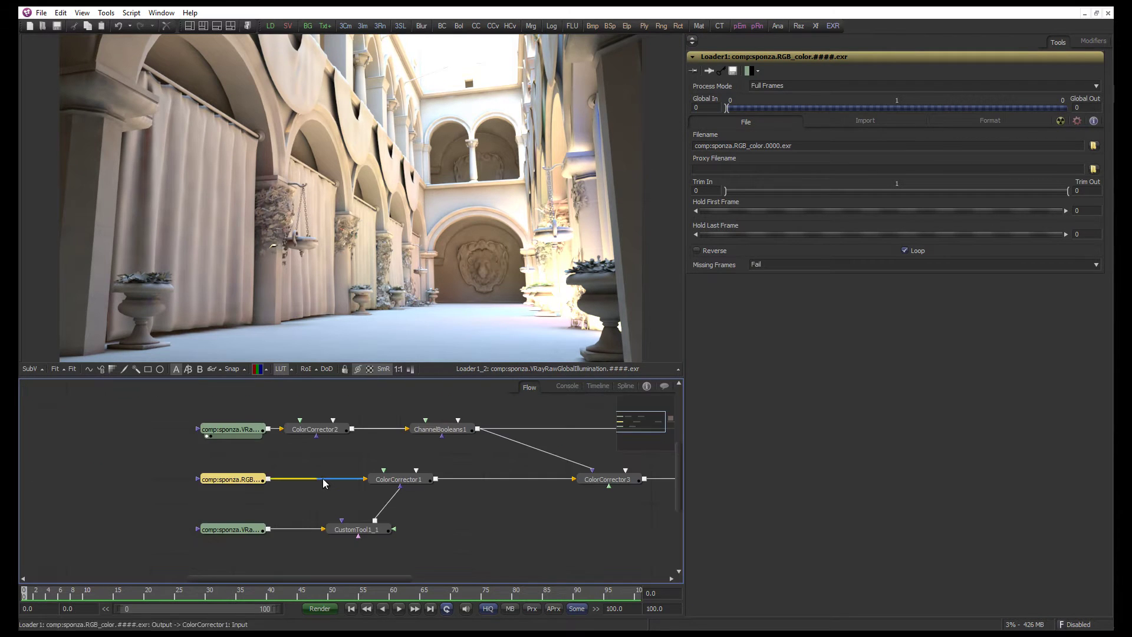
Move the Bitmap mask above the final Color Corrector in the flow and show that corrector's result in the viewer
{"action": "scroll", "coordinate": [323, 479], "scroll_direction": "down", "scroll_amount": 2}
{"action": "scroll", "coordinate": [386, 484], "scroll_direction": "up", "scroll_amount": 2}
{"action": "left_click", "coordinate": [391, 487]}
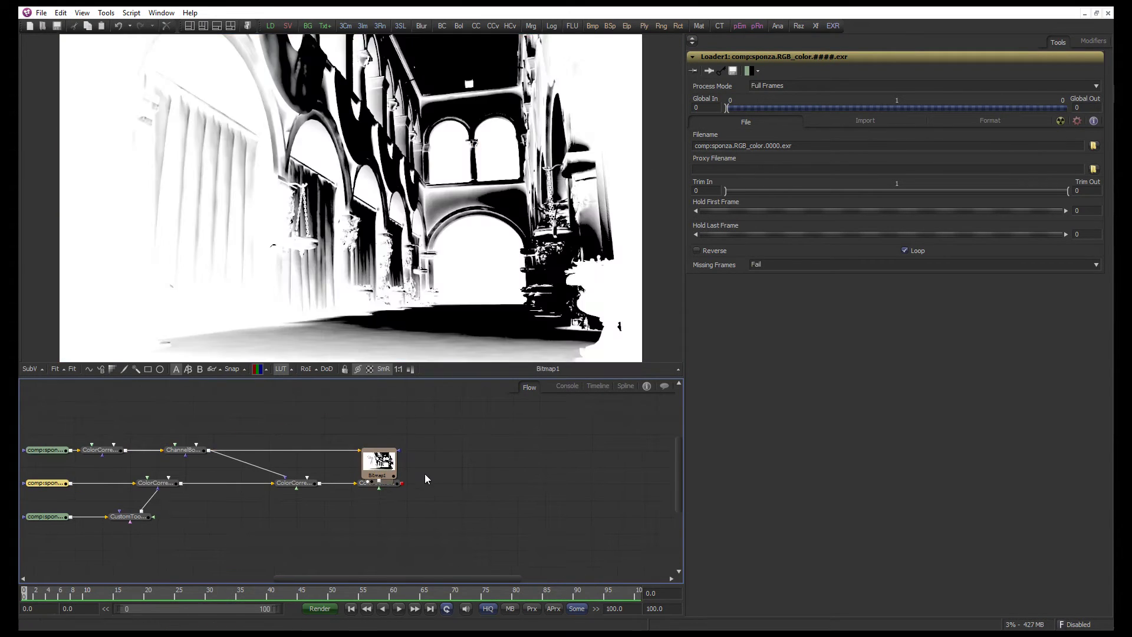
{"action": "scroll", "coordinate": [424, 473], "scroll_direction": "up", "scroll_amount": 2}
{"action": "left_click", "coordinate": [407, 482]}
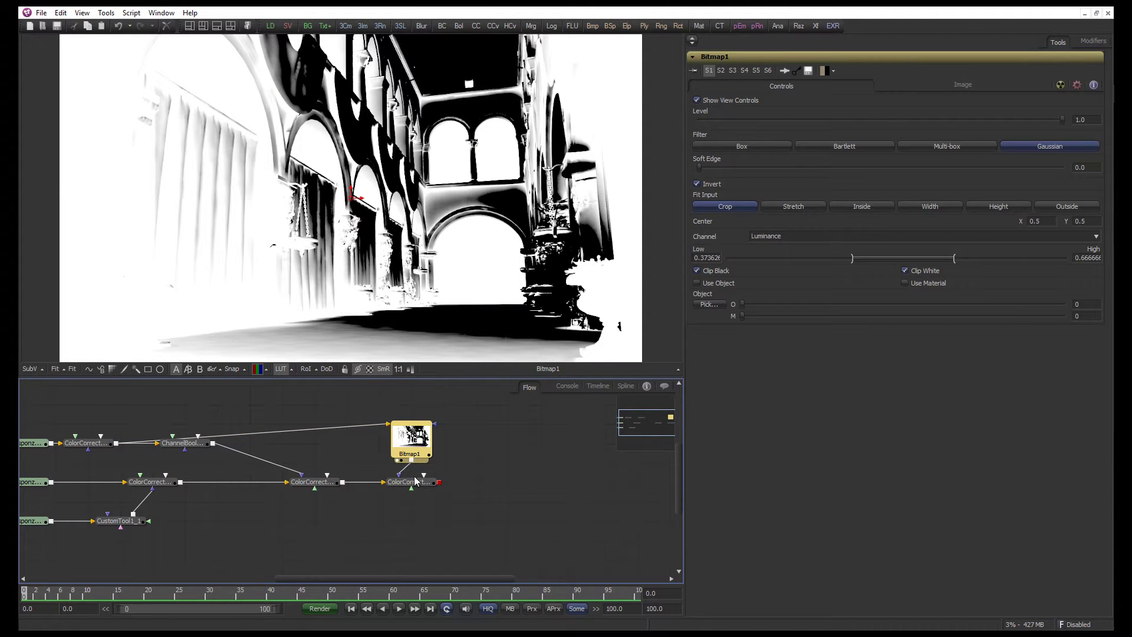
{"action": "scroll", "coordinate": [486, 466], "scroll_direction": "down", "scroll_amount": 2}
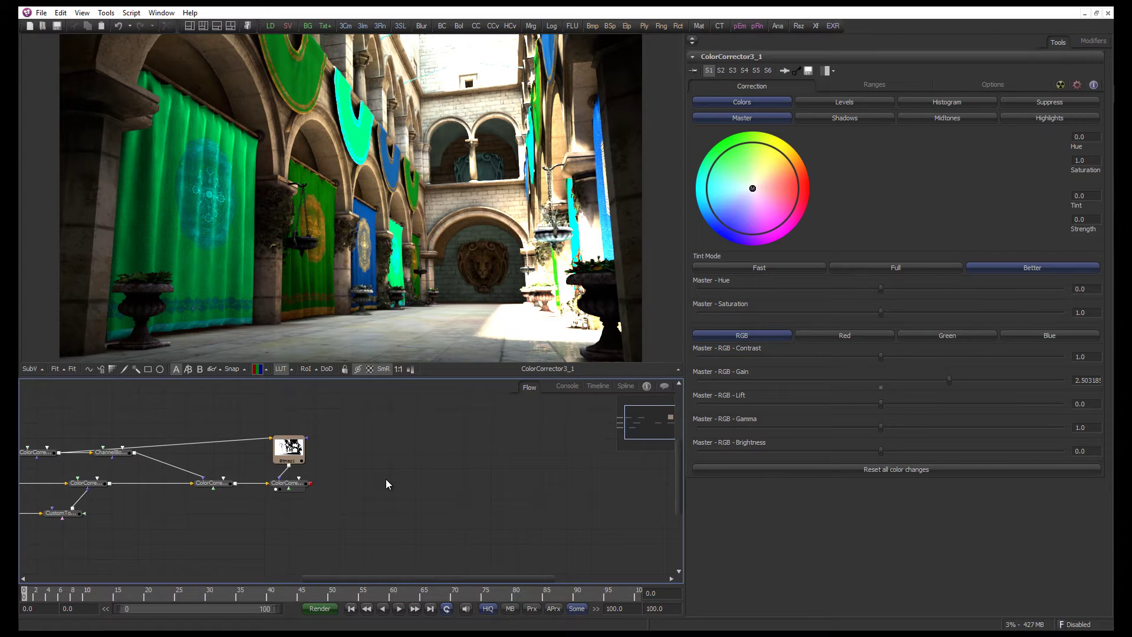
Add a Saver tool and browse to the OUTPUT\jpeg folder under vue_01 for its output file
{"action": "key", "text": "ctrl+space"}
{"action": "type", "text": "sv"}
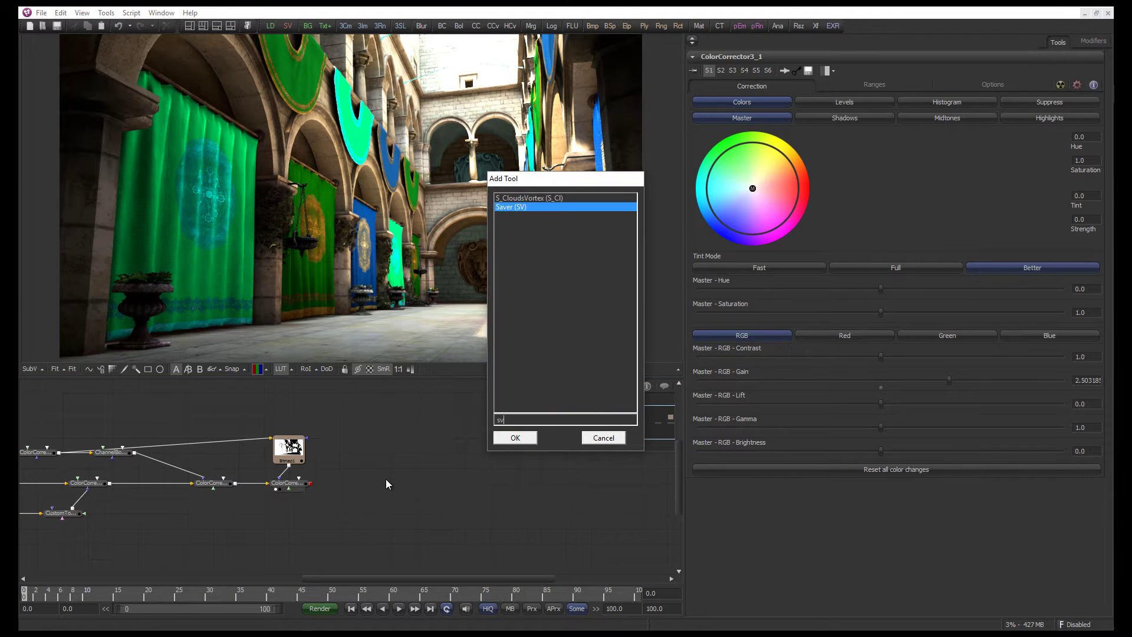
{"action": "key", "text": "Return"}
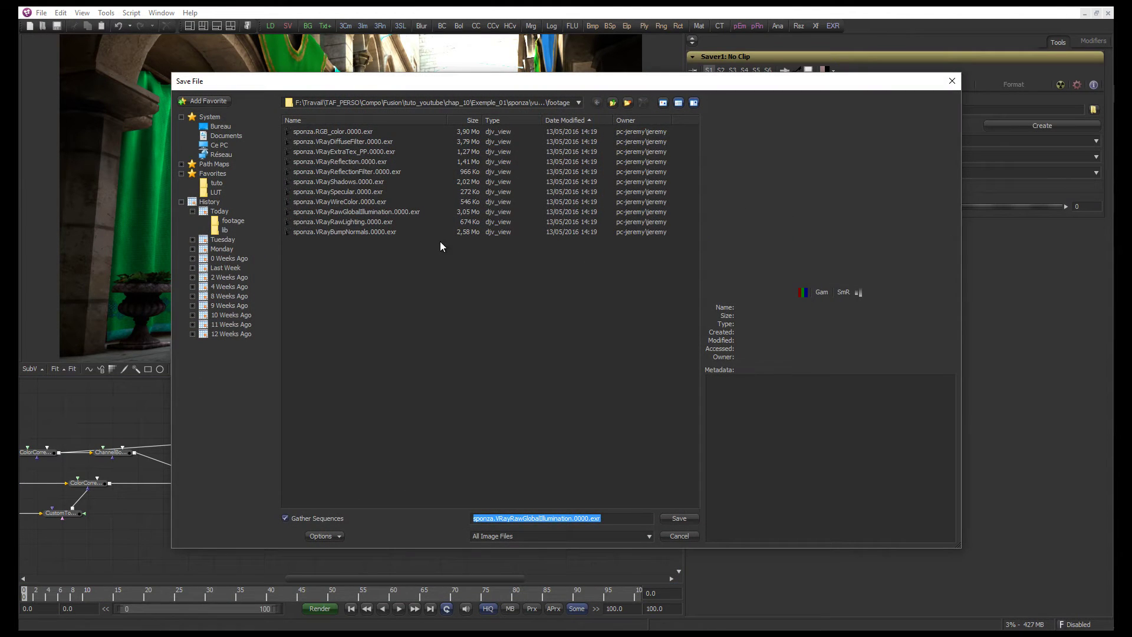
{"action": "left_click", "coordinate": [613, 104]}
{"action": "double_click", "coordinate": [302, 133]}
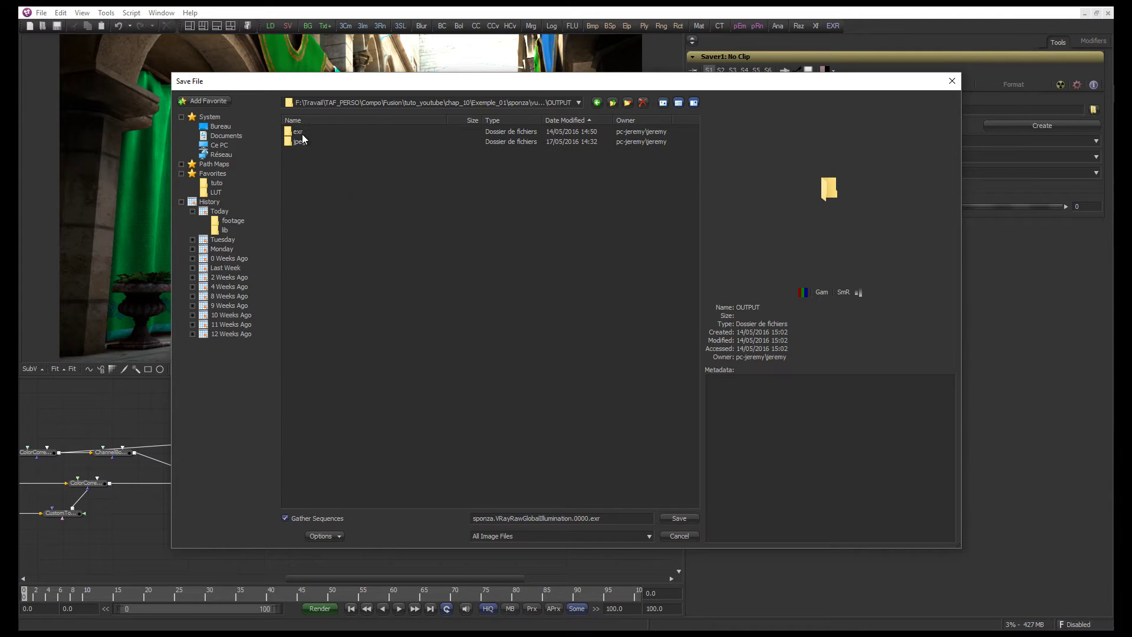
{"action": "left_click_drag", "start_coordinate": [317, 90], "coordinate": [363, 172]}
{"action": "double_click", "coordinate": [345, 226]}
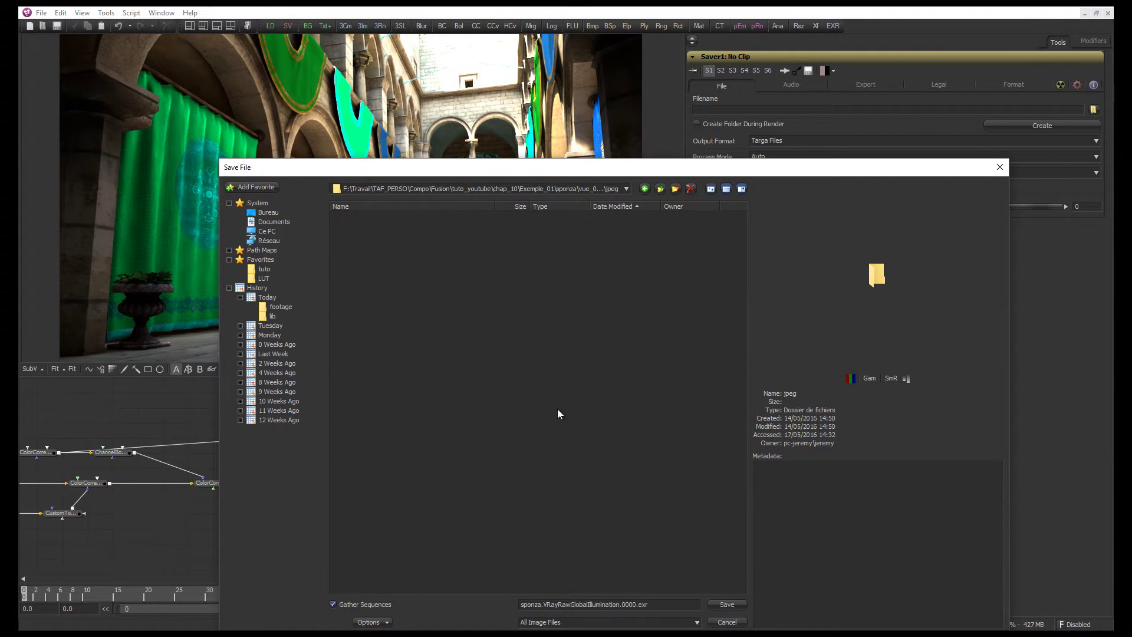
{"action": "left_click_drag", "start_coordinate": [591, 170], "coordinate": [596, 52]}
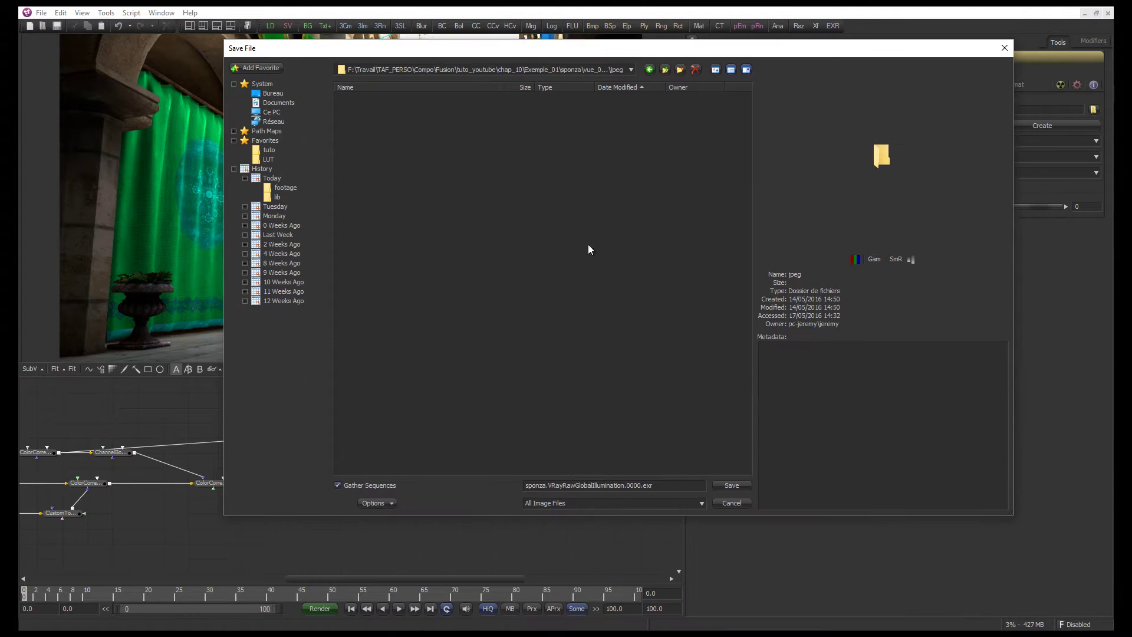
Name the Saver's output file sponza_vue_01.000.jpg and save it as the output path
{"action": "left_click_drag", "start_coordinate": [666, 487], "coordinate": [472, 476]}
{"action": "type", "text": "comp:"}
{"action": "left_click_drag", "start_coordinate": [583, 489], "coordinate": [463, 488]}
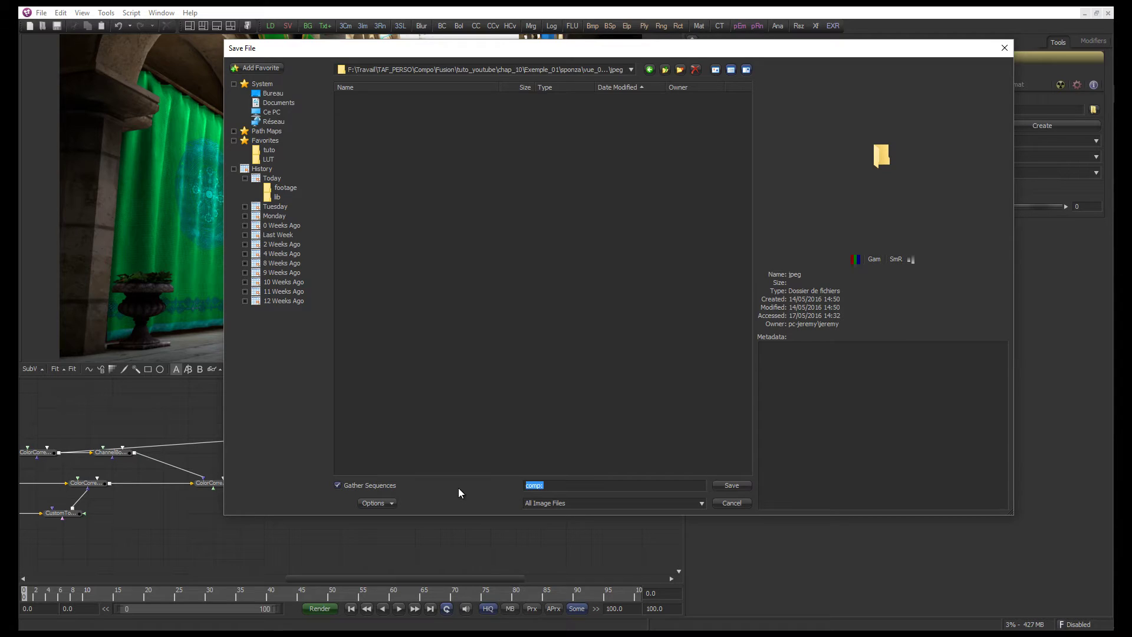
{"action": "type", "text": "sponza_vue_01.0000"}
{"action": "key", "text": "BackSpace"}
{"action": "type", "text": ".jpg"}
{"action": "key", "text": "Return"}
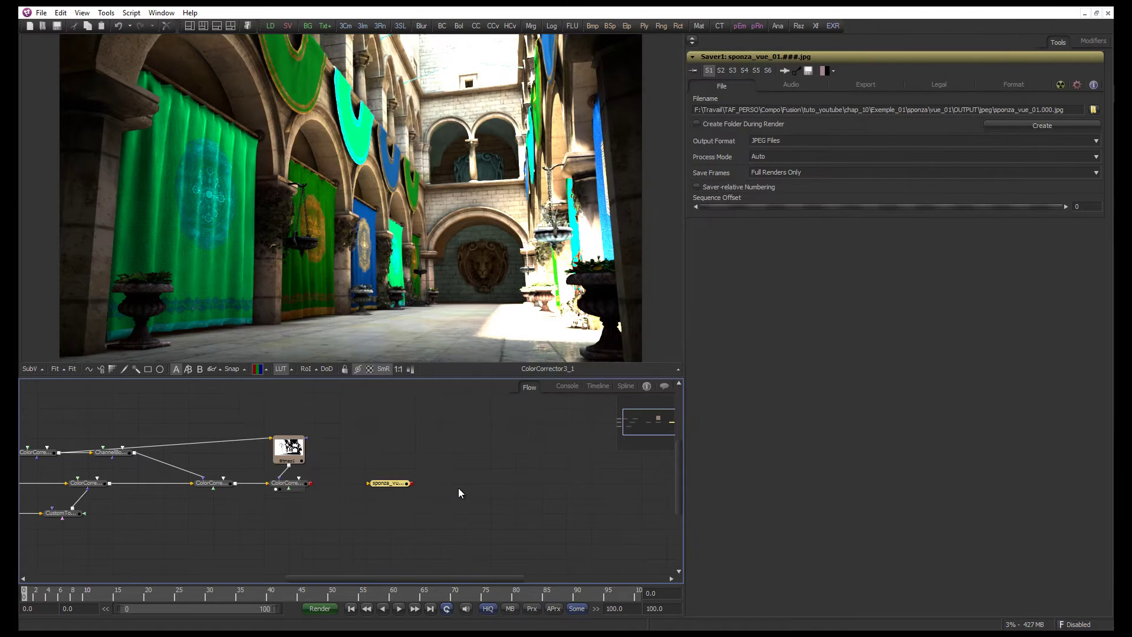
Move the JPEG Saver up and away from the final Color Corrector and paste a copy of it below
{"action": "left_click_drag", "start_coordinate": [392, 483], "coordinate": [569, 437]}
{"action": "left_click_drag", "start_coordinate": [564, 479], "coordinate": [518, 465]}
{"action": "key", "text": "ctrl+v"}
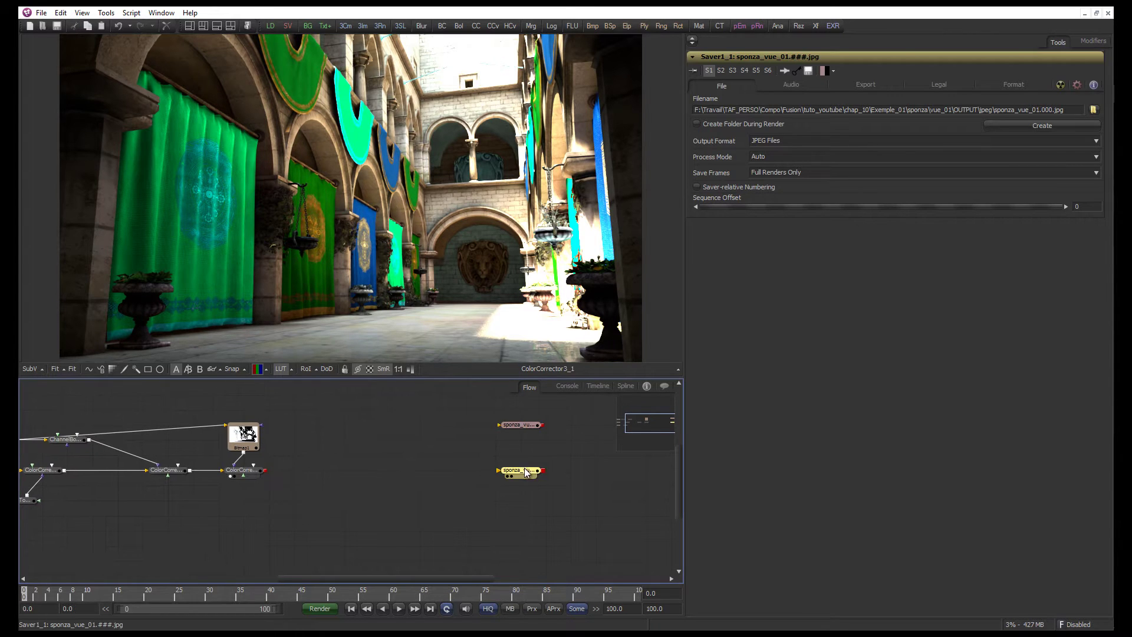
{"action": "key", "text": "F2"}
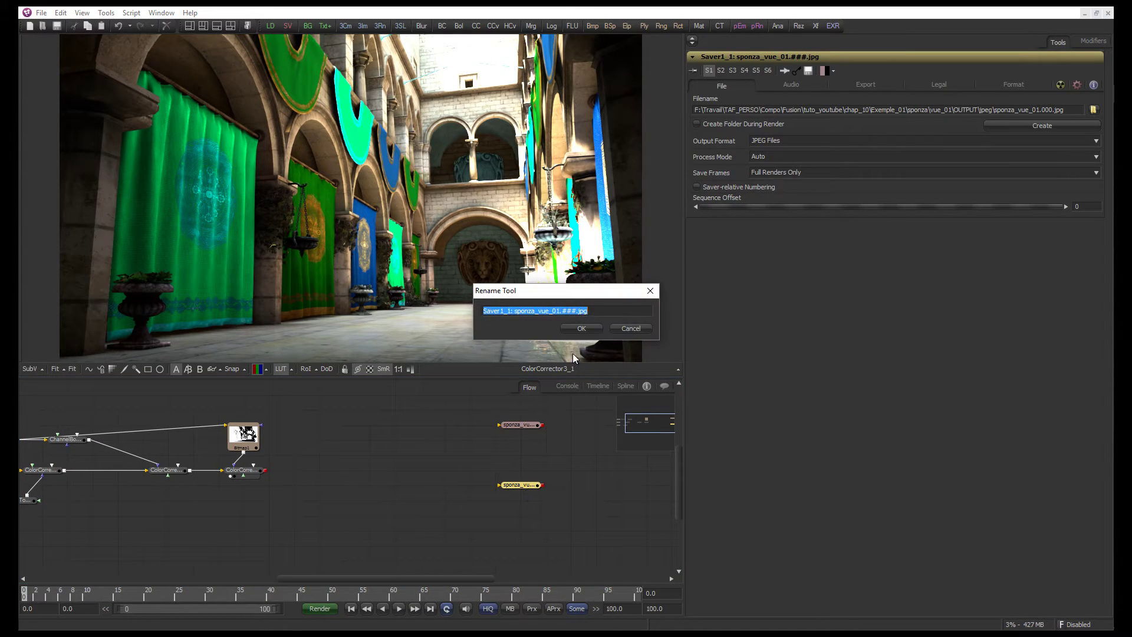
{"action": "left_click", "coordinate": [630, 329]}
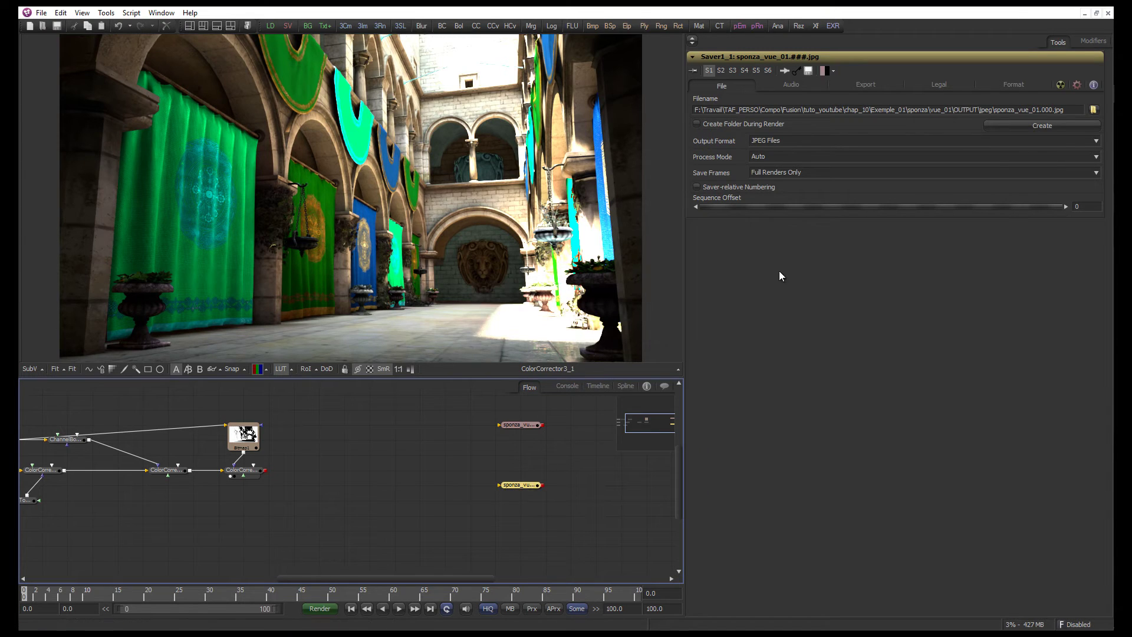
Set the copied Saver's output to sponza_vue_01.000.exr in the OUTPUT\exr folder, using the OpenEXR format
{"action": "left_click", "coordinate": [1093, 111]}
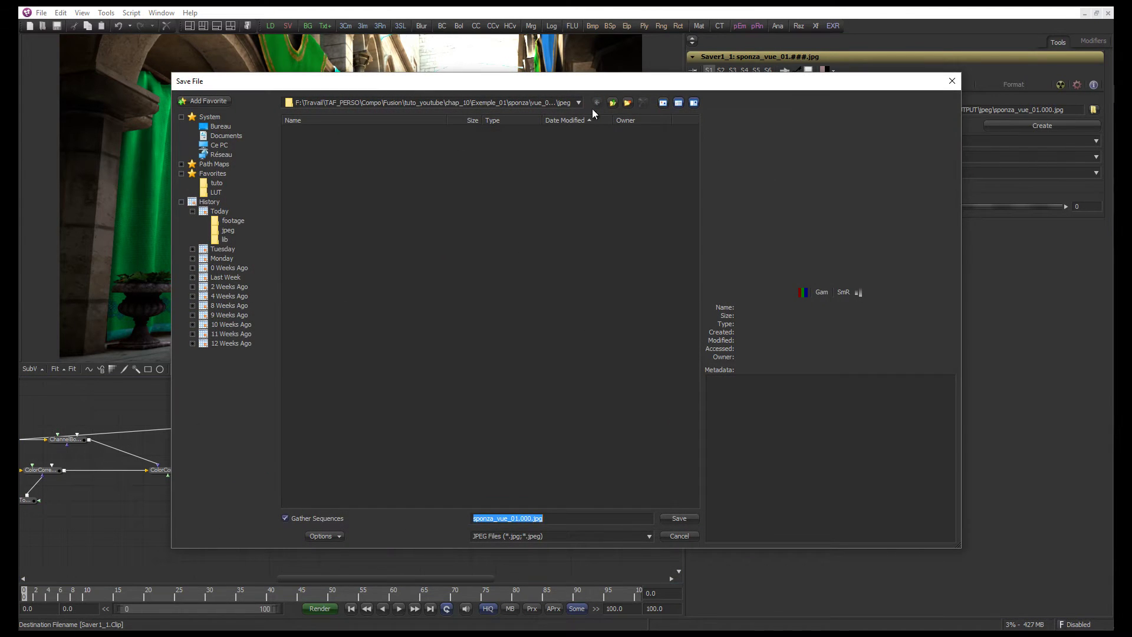
{"action": "left_click", "coordinate": [613, 103]}
{"action": "double_click", "coordinate": [299, 132]}
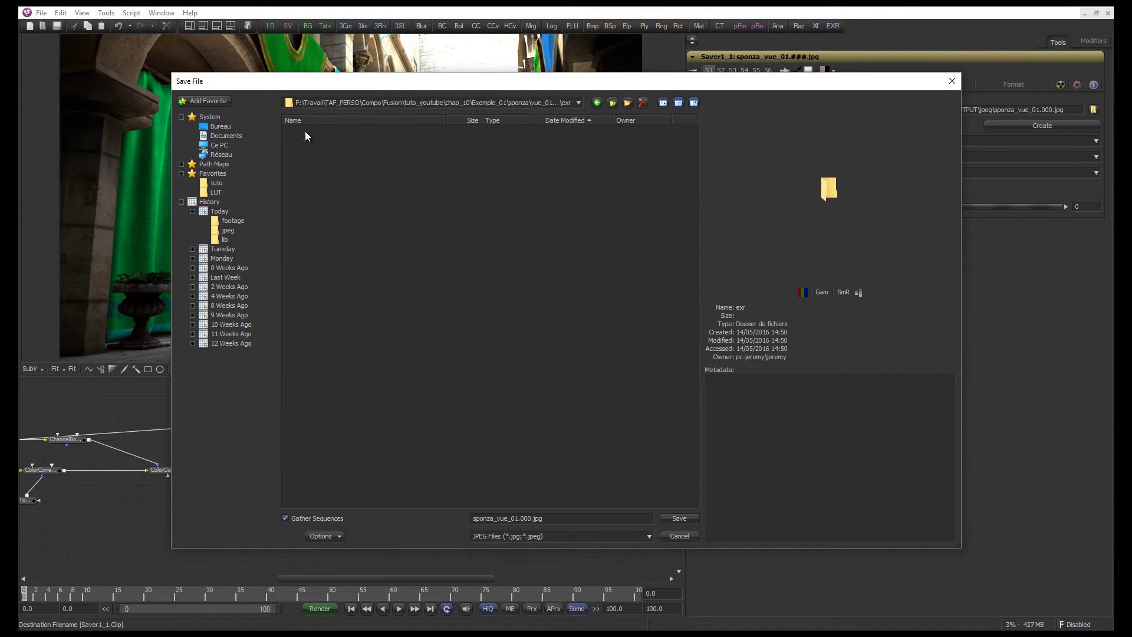
{"action": "left_click", "coordinate": [564, 535]}
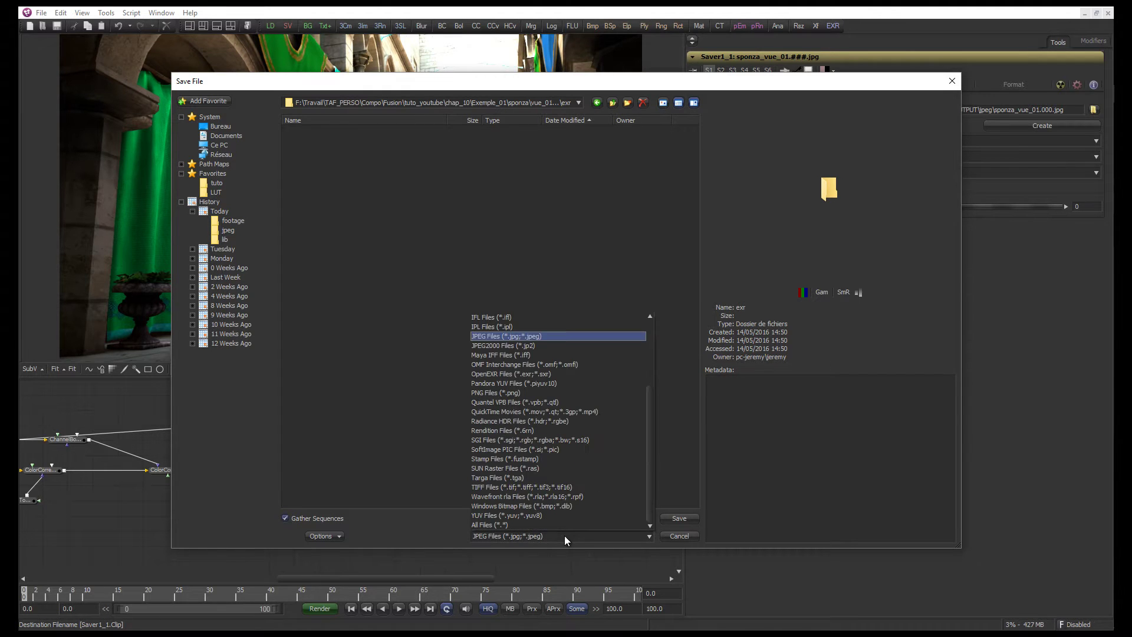
{"action": "left_click", "coordinate": [553, 364]}
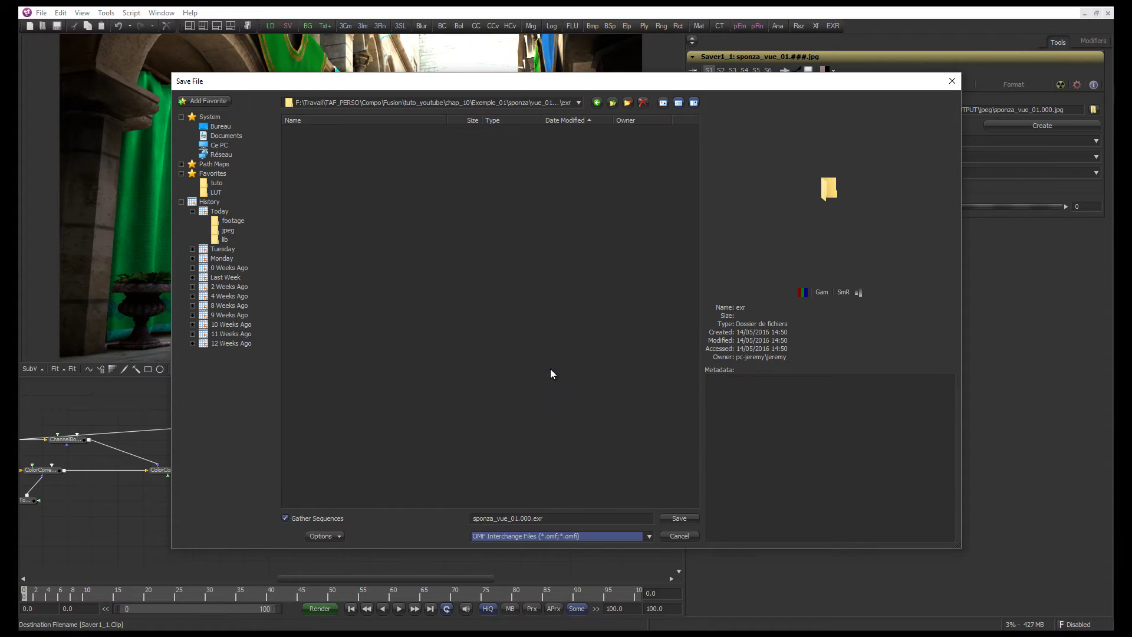
{"action": "scroll", "coordinate": [545, 535], "scroll_direction": "down", "scroll_amount": 1}
{"action": "left_click", "coordinate": [597, 523]}
{"action": "left_click", "coordinate": [679, 519]}
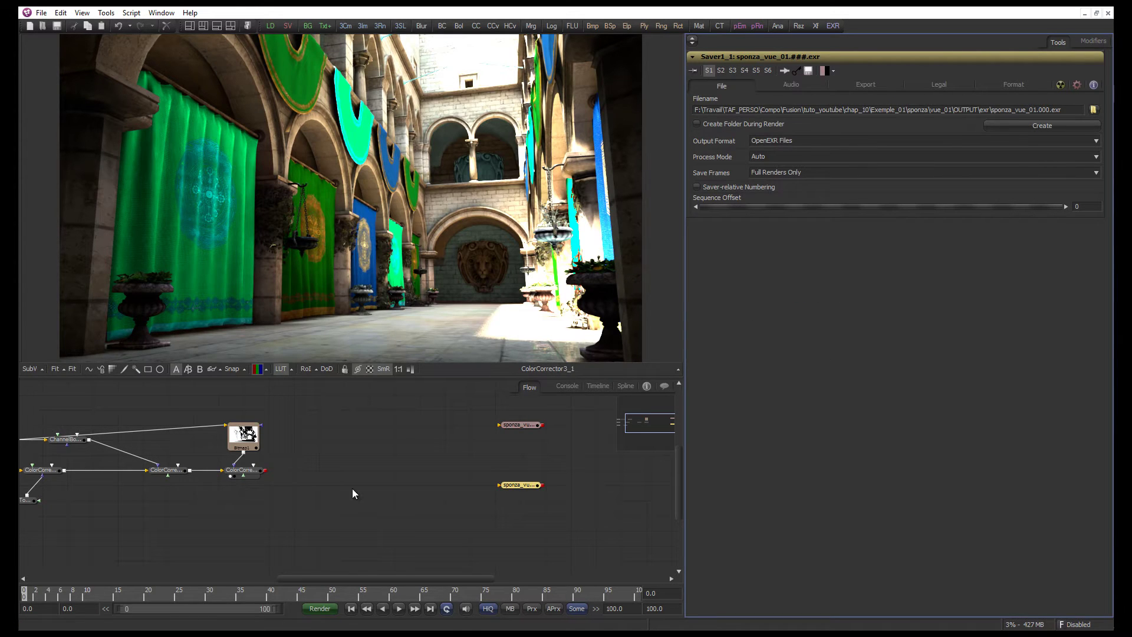
Connect the final Color Corrector's output to both the JPEG and EXR Savers and space the two Savers apart
{"action": "left_click_drag", "start_coordinate": [265, 470], "coordinate": [500, 485]}
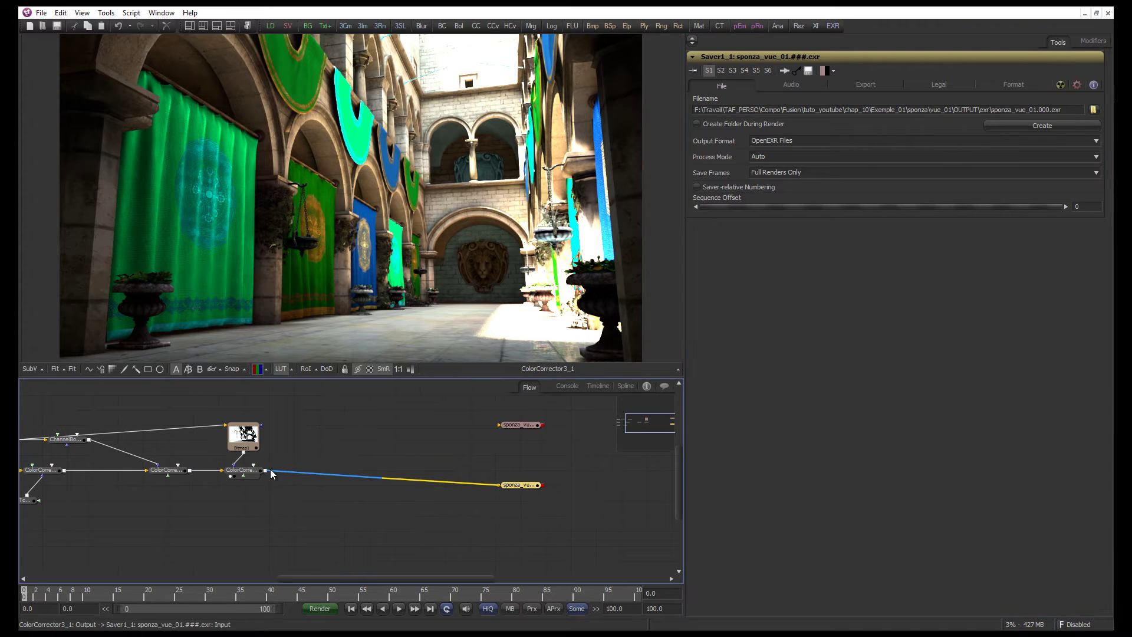
{"action": "left_click_drag", "start_coordinate": [265, 470], "coordinate": [501, 424]}
{"action": "left_click_drag", "start_coordinate": [523, 487], "coordinate": [543, 532]}
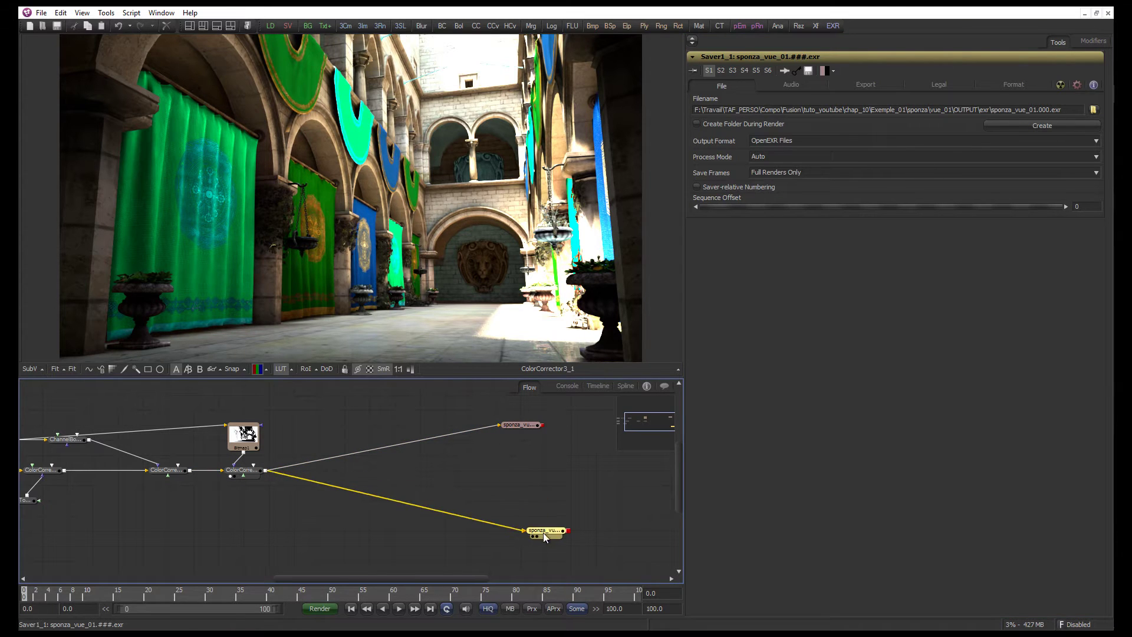
{"action": "left_click_drag", "start_coordinate": [522, 424], "coordinate": [535, 447]}
Insert a router in each Saver connection and arrange them with the Savers as two parallel horizontal branches
{"action": "left_click", "coordinate": [397, 454], "text": "ctrl"}
{"action": "left_click_drag", "start_coordinate": [398, 454], "coordinate": [292, 518]}
{"action": "left_click", "coordinate": [297, 477], "text": "ctrl"}
{"action": "left_click_drag", "start_coordinate": [546, 536], "coordinate": [260, 422]}
{"action": "scroll", "coordinate": [421, 491], "scroll_direction": "down", "scroll_amount": 2}
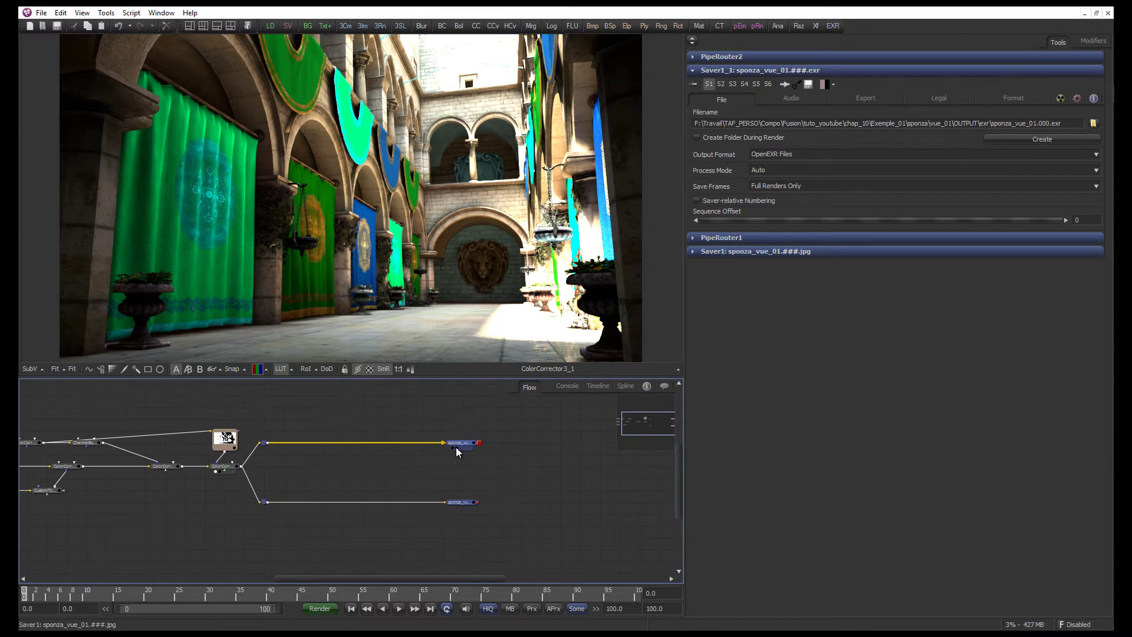
{"action": "left_click_drag", "start_coordinate": [463, 447], "coordinate": [523, 448]}
{"action": "scroll", "coordinate": [409, 476], "scroll_direction": "up", "scroll_amount": 2}
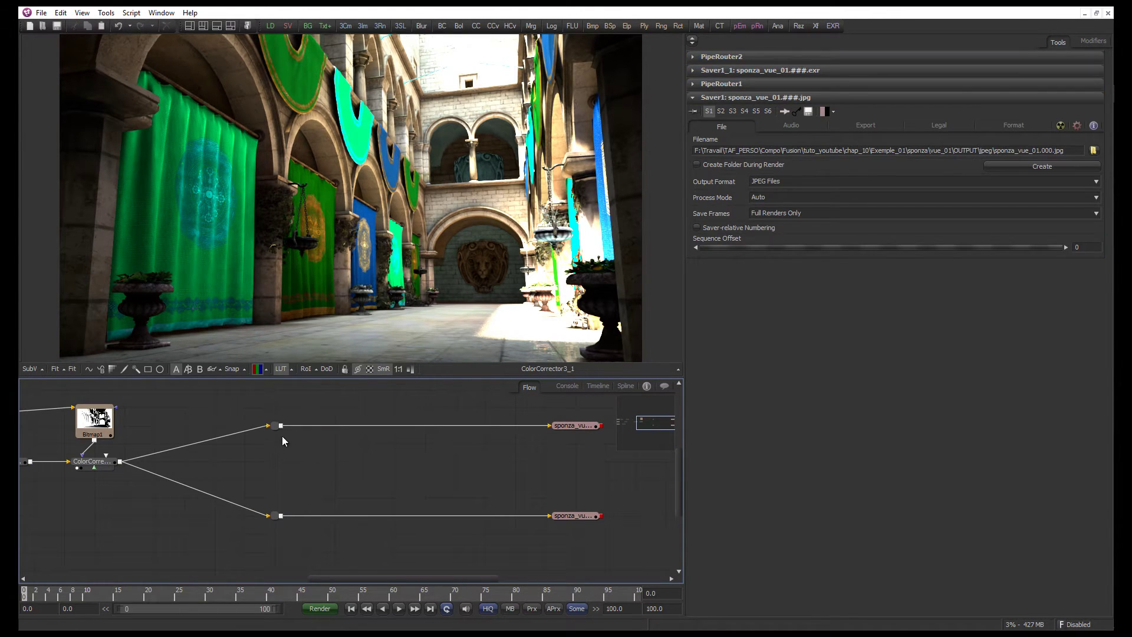
{"action": "left_click_drag", "start_coordinate": [276, 426], "coordinate": [245, 426]}
{"action": "left_click_drag", "start_coordinate": [280, 520], "coordinate": [252, 519]}
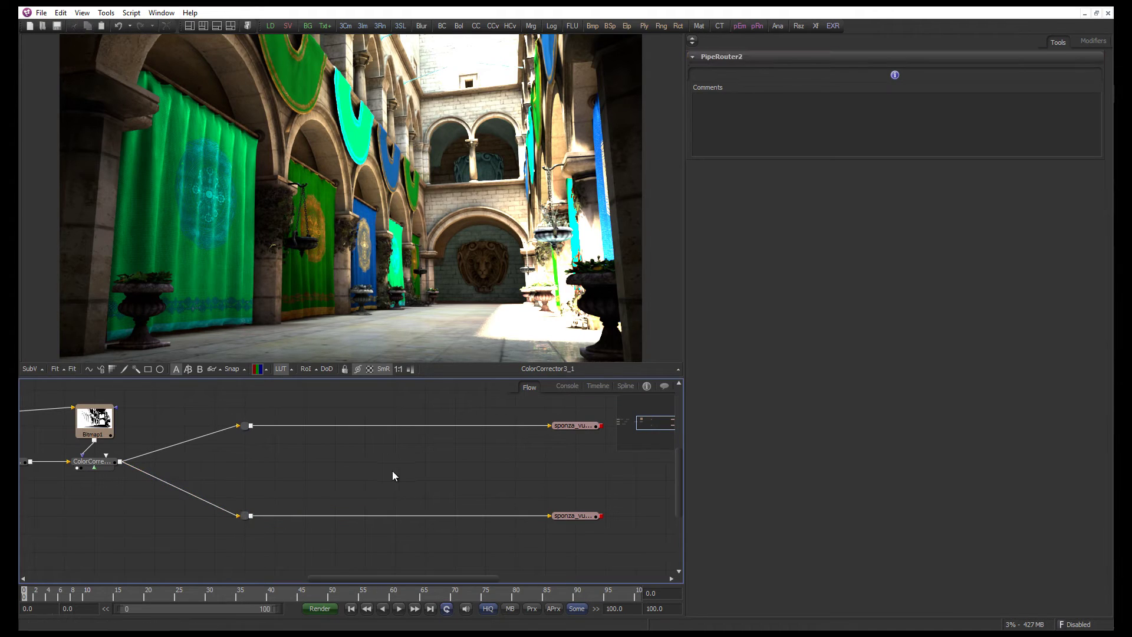
Rename the Saver on the upper branch as jpeg
{"action": "scroll", "coordinate": [386, 471], "scroll_direction": "down", "scroll_amount": 1}
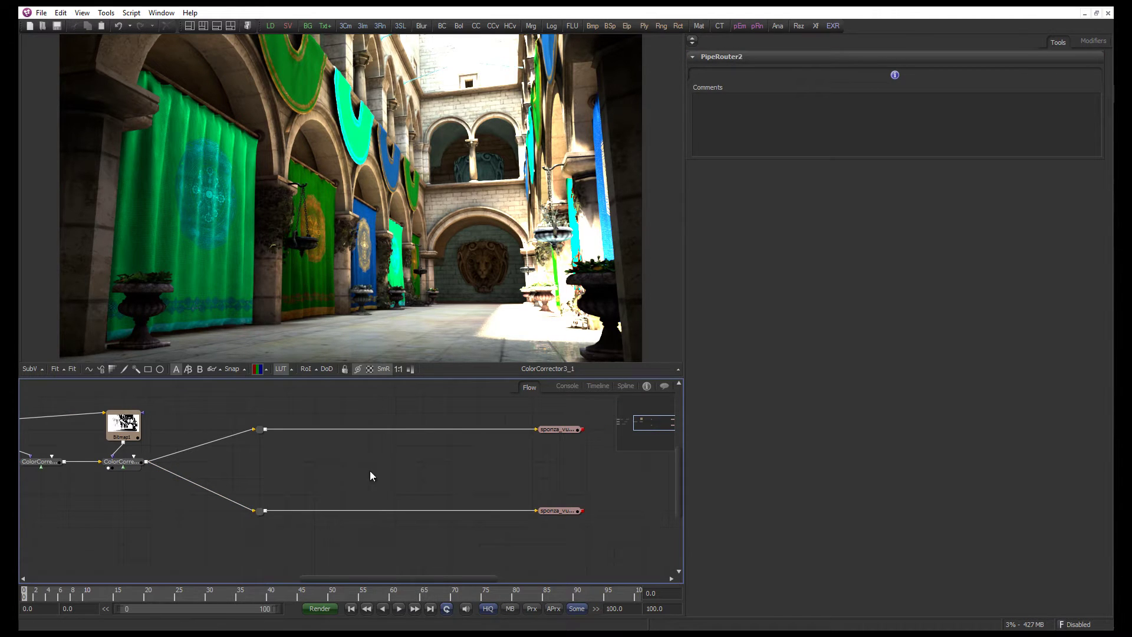
{"action": "scroll", "coordinate": [472, 454], "scroll_direction": "right", "scroll_amount": 3}
{"action": "left_click", "coordinate": [474, 449]}
{"action": "key", "text": "F2"}
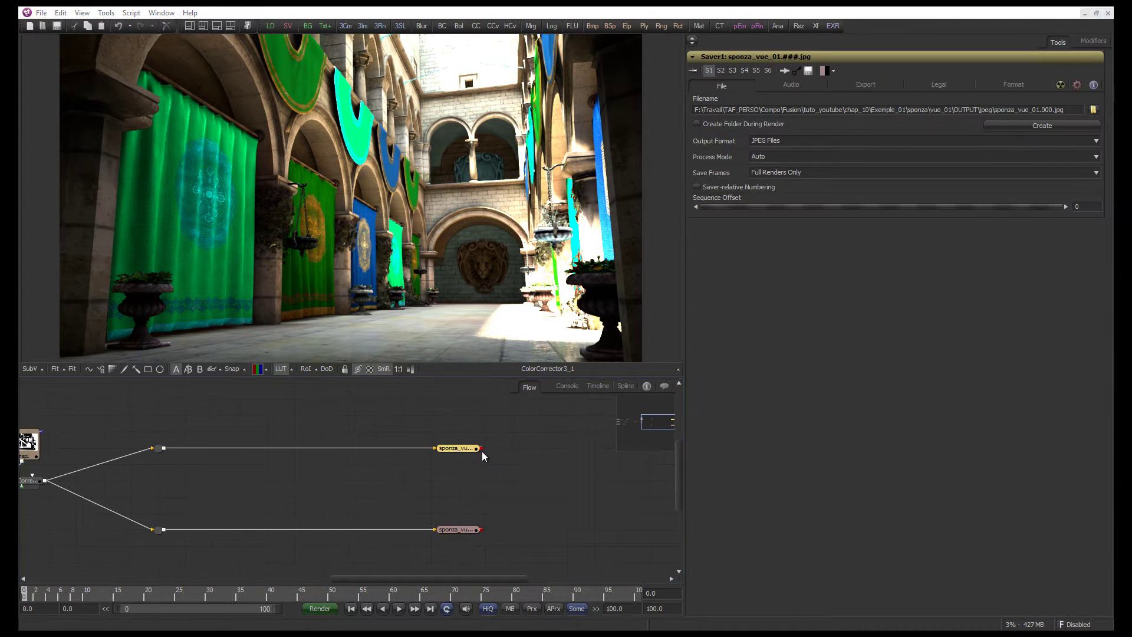
{"action": "type", "text": "jpeg"}
{"action": "key", "text": "Return"}
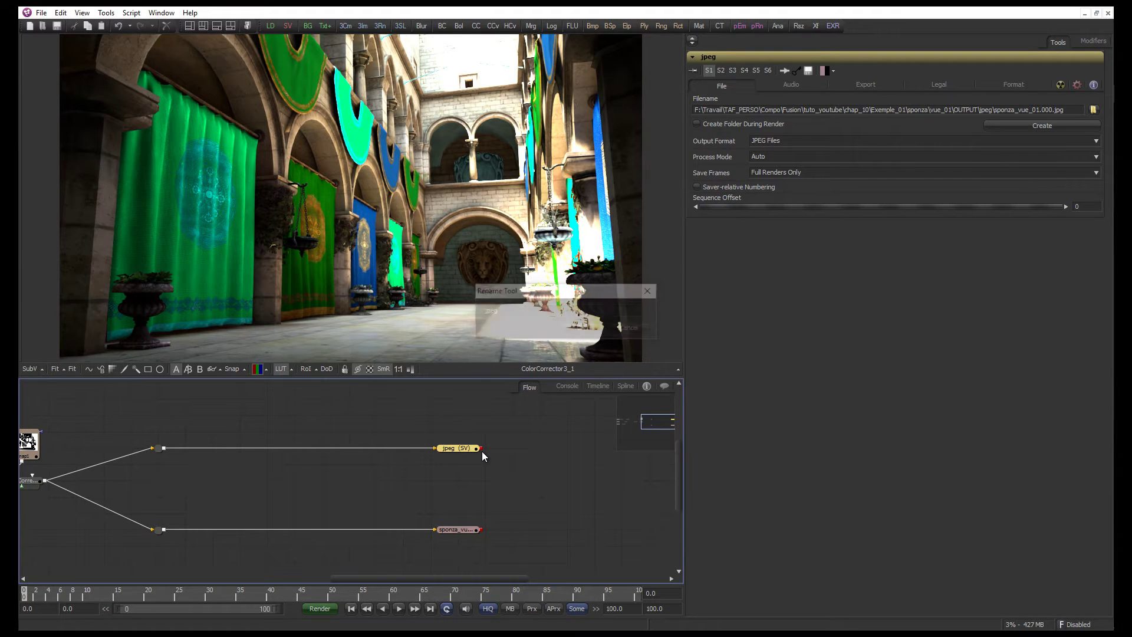
Rename the Saver on the lower branch as exr
{"action": "left_click", "coordinate": [464, 533]}
{"action": "key", "text": "F2"}
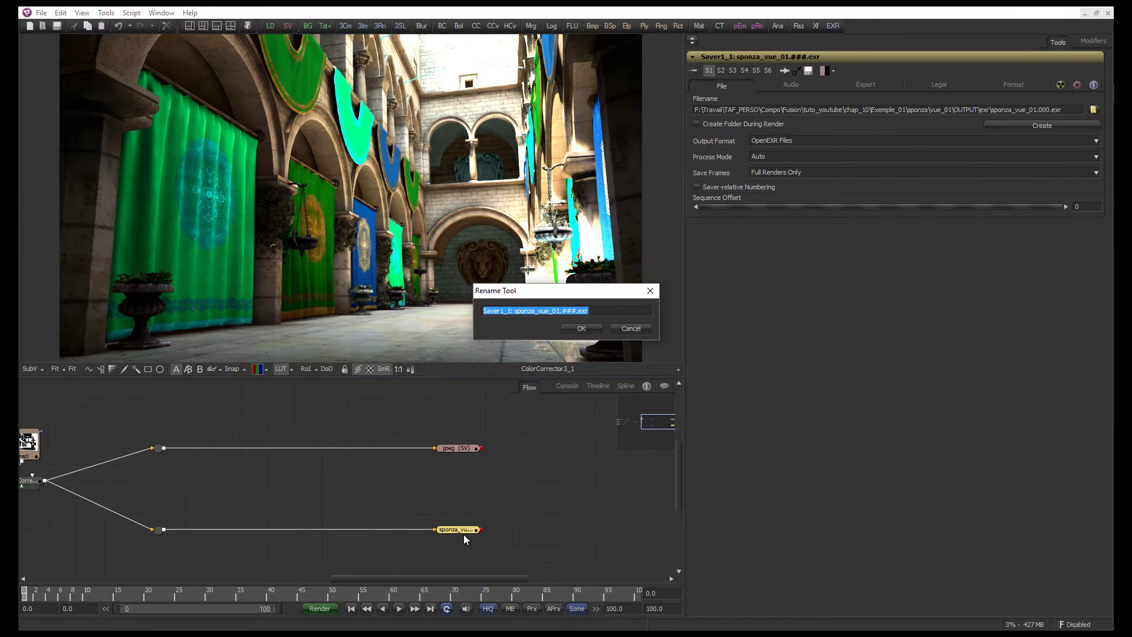
{"action": "type", "text": "exr"}
{"action": "key", "text": "Return"}
{"action": "left_click", "coordinate": [352, 479]}
Insert a Resize tool between the router and the jpeg Saver and show its result in the viewer
{"action": "scroll", "coordinate": [352, 479], "scroll_direction": "up", "scroll_amount": 1}
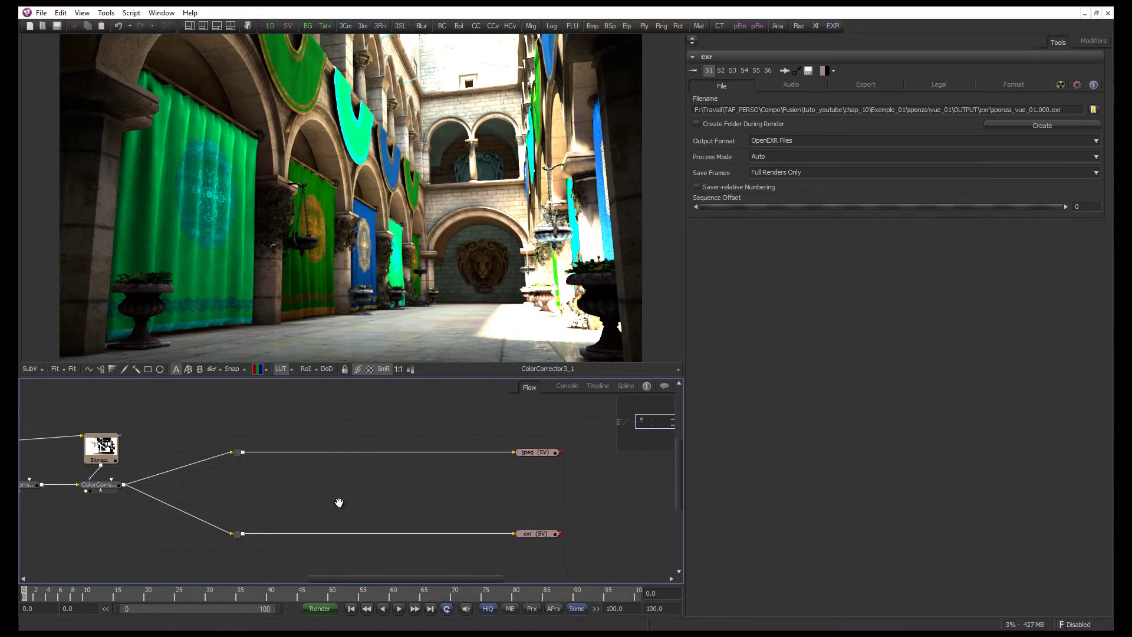
{"action": "key", "text": "shift+space"}
{"action": "type", "text": "re"}
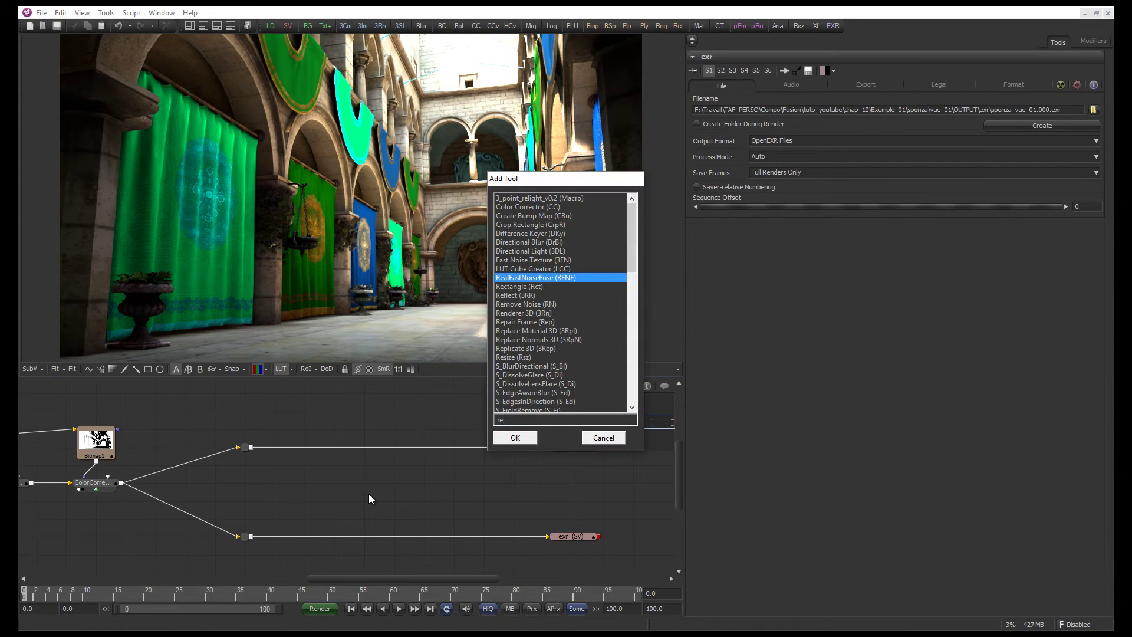
{"action": "type", "text": "size"}
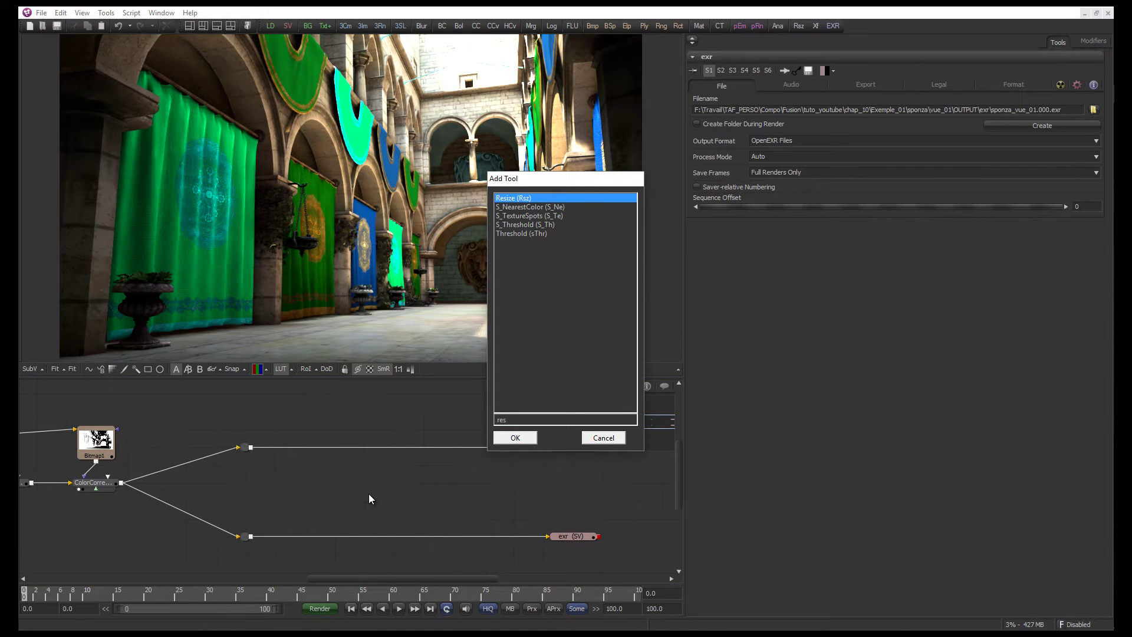
{"action": "key", "text": "Return"}
{"action": "left_click_drag", "start_coordinate": [443, 483], "coordinate": [433, 243]}
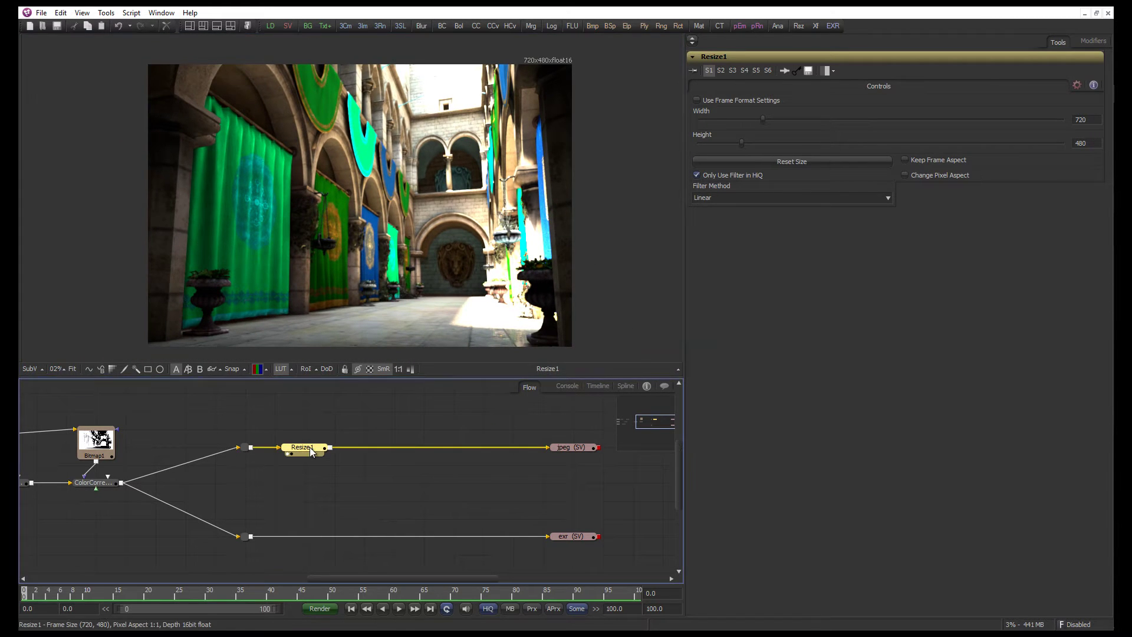
Examine the default frame format presets in the composition's preferences and leave without saving
{"action": "left_click", "coordinate": [41, 13]}
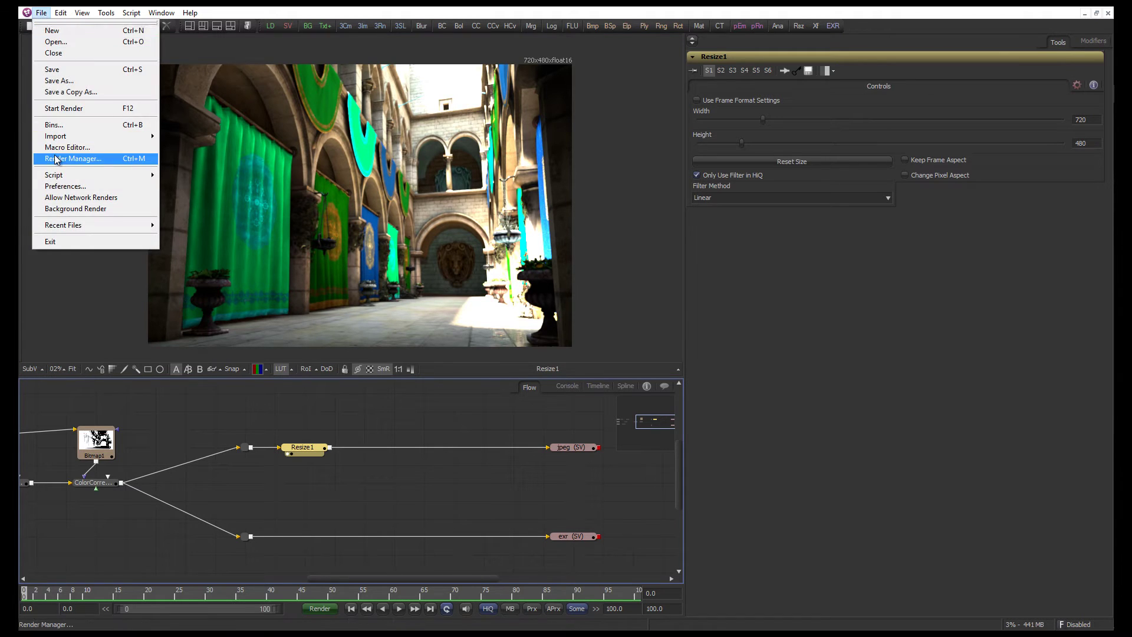
{"action": "left_click", "coordinate": [65, 186]}
{"action": "left_click", "coordinate": [445, 201]}
{"action": "left_click_drag", "start_coordinate": [484, 146], "coordinate": [315, 142]}
{"action": "left_click", "coordinate": [468, 158]}
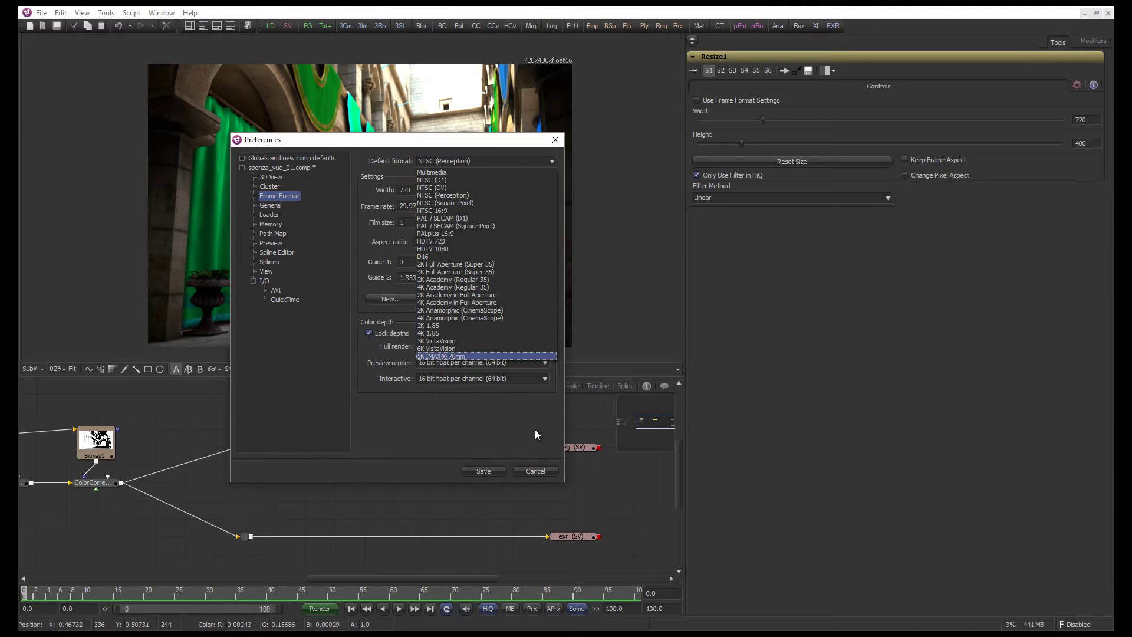
{"action": "left_click", "coordinate": [536, 471]}
{"action": "left_click", "coordinate": [518, 471]}
Show the VRayRawGlobalIllumination loader in the viewer and check its image resolution
{"action": "left_click_drag", "start_coordinate": [117, 469], "coordinate": [417, 450]}
{"action": "left_click", "coordinate": [218, 443]}
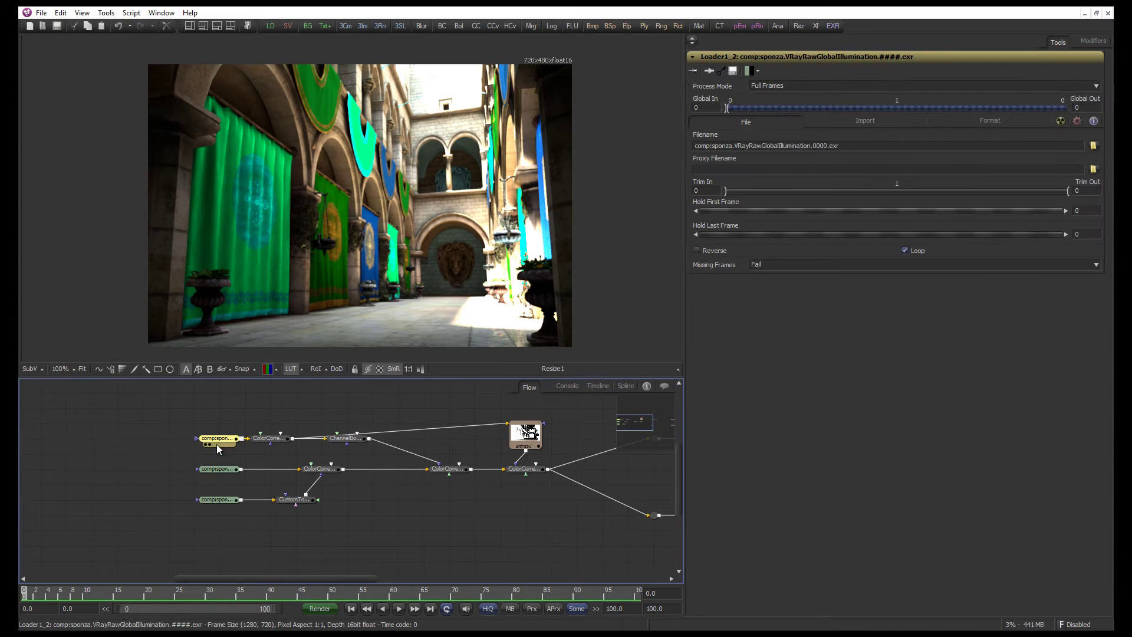
{"action": "key", "text": "1"}
{"action": "left_click_drag", "start_coordinate": [622, 162], "coordinate": [384, 281]}
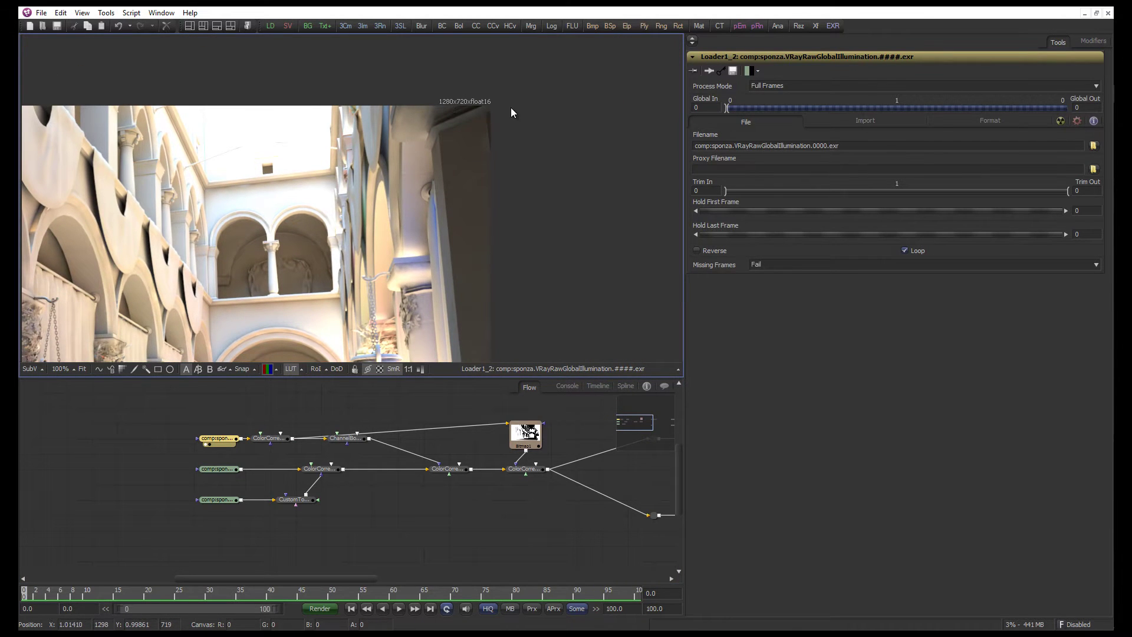
{"action": "left_click_drag", "start_coordinate": [613, 471], "coordinate": [136, 472]}
Set the Resize width to 1920/2 and height to 1080/2, and show the result fitted in the viewer
{"action": "left_click", "coordinate": [253, 434]}
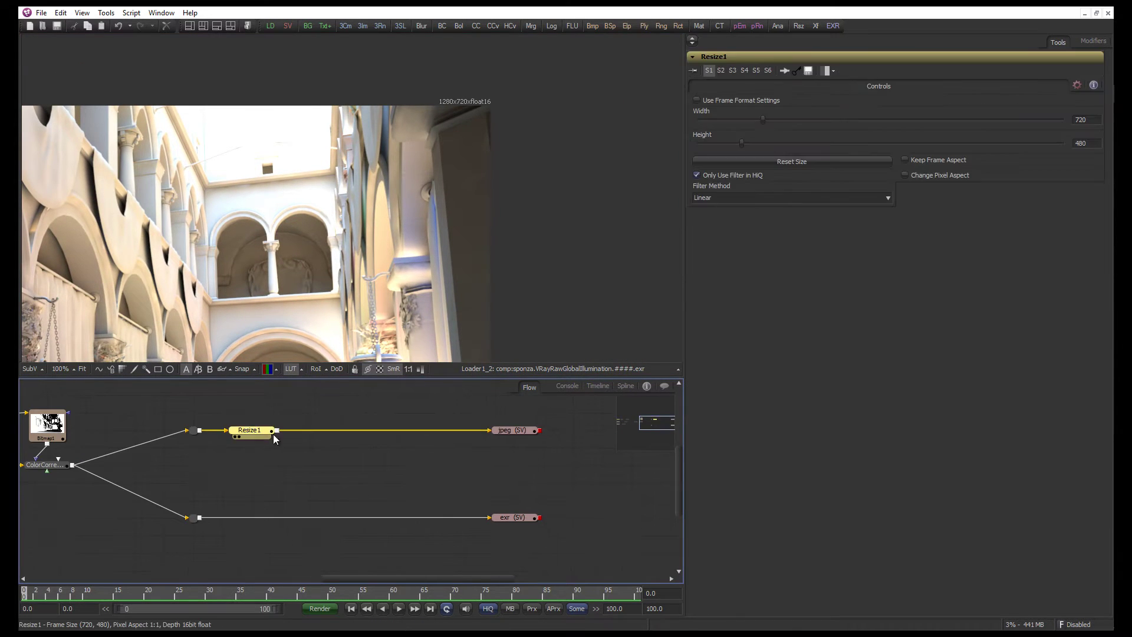
{"action": "double_click", "coordinate": [1097, 119]}
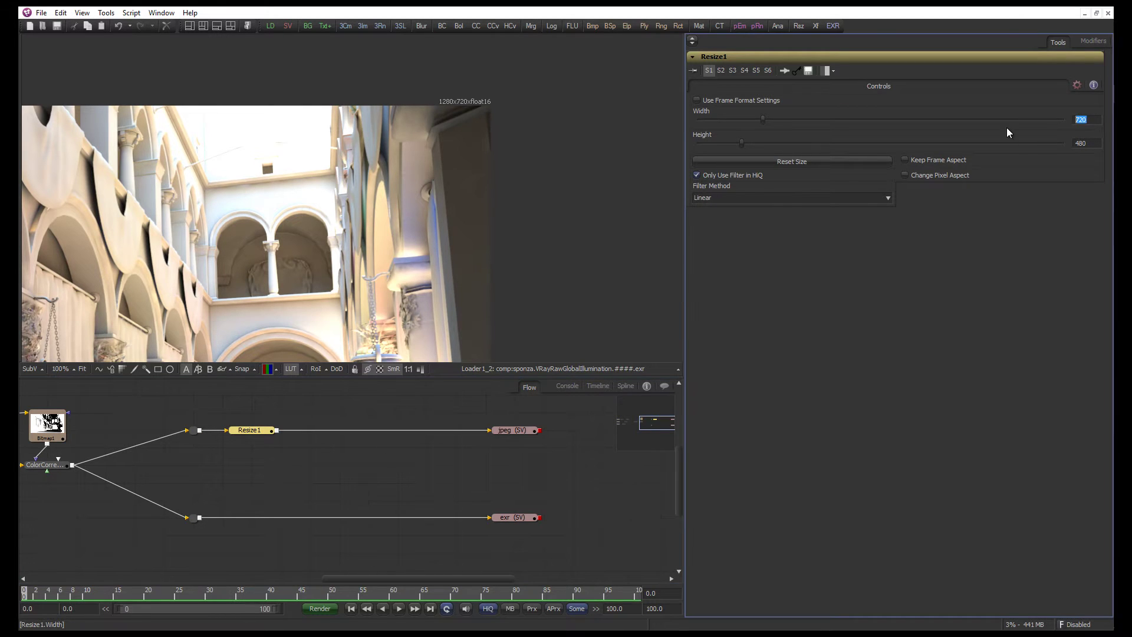
{"action": "type", "text": "128"}
{"action": "key", "text": "Return"}
{"action": "type", "text": "1920/2"}
{"action": "key", "text": "Tab"}
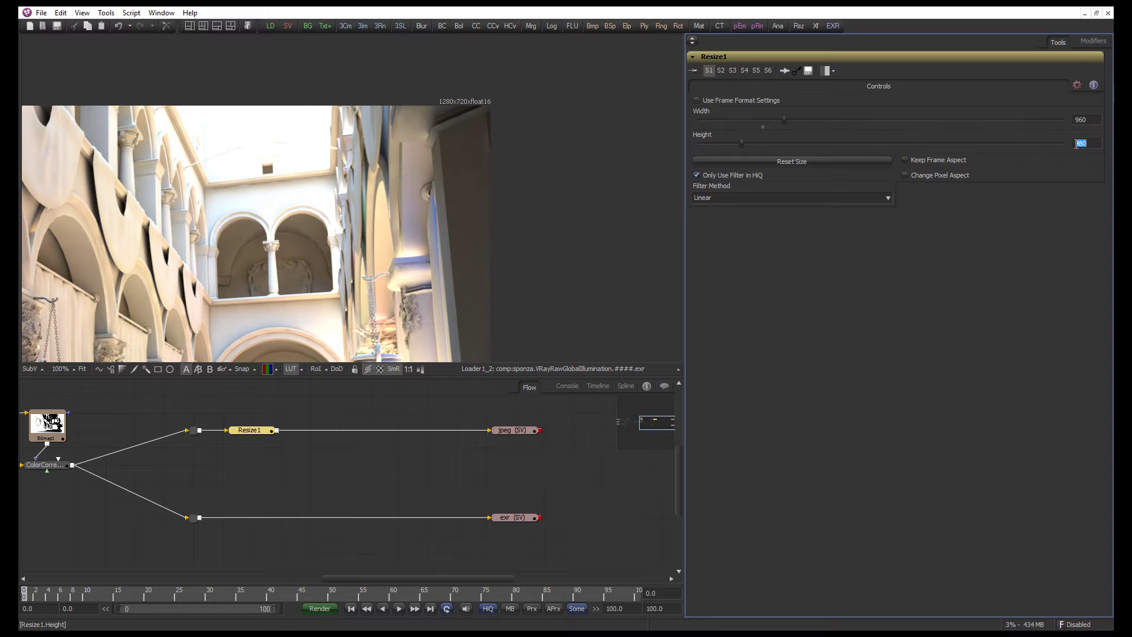
{"action": "type", "text": "1080/2"}
{"action": "key", "text": "Tab"}
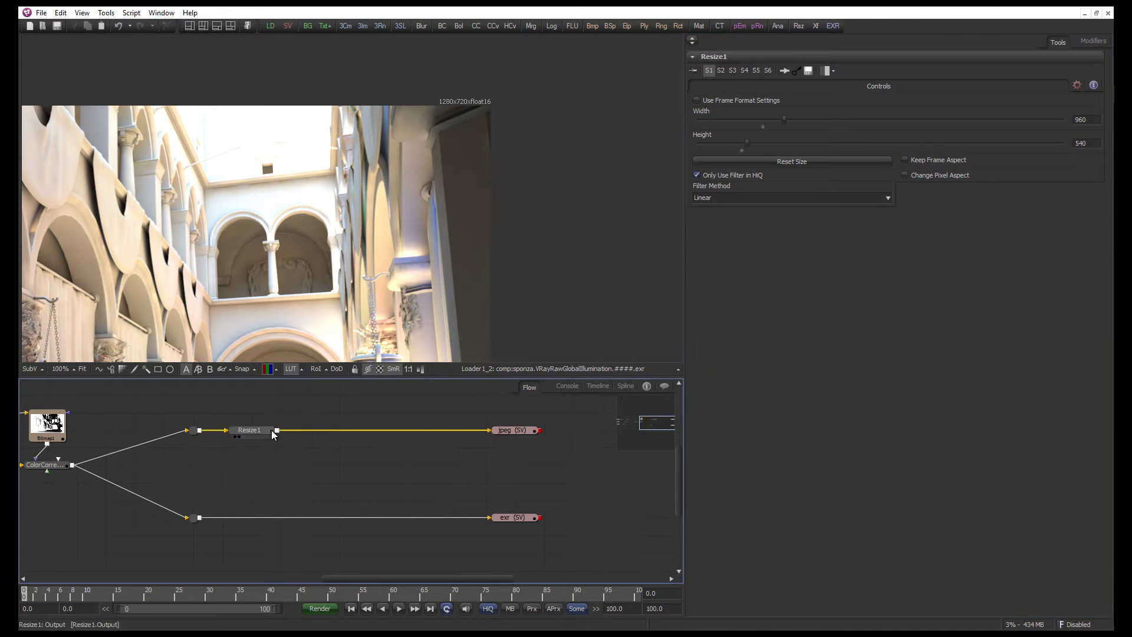
{"action": "left_click_drag", "start_coordinate": [273, 435], "coordinate": [386, 244]}
{"action": "key", "text": "ctrl+f"}
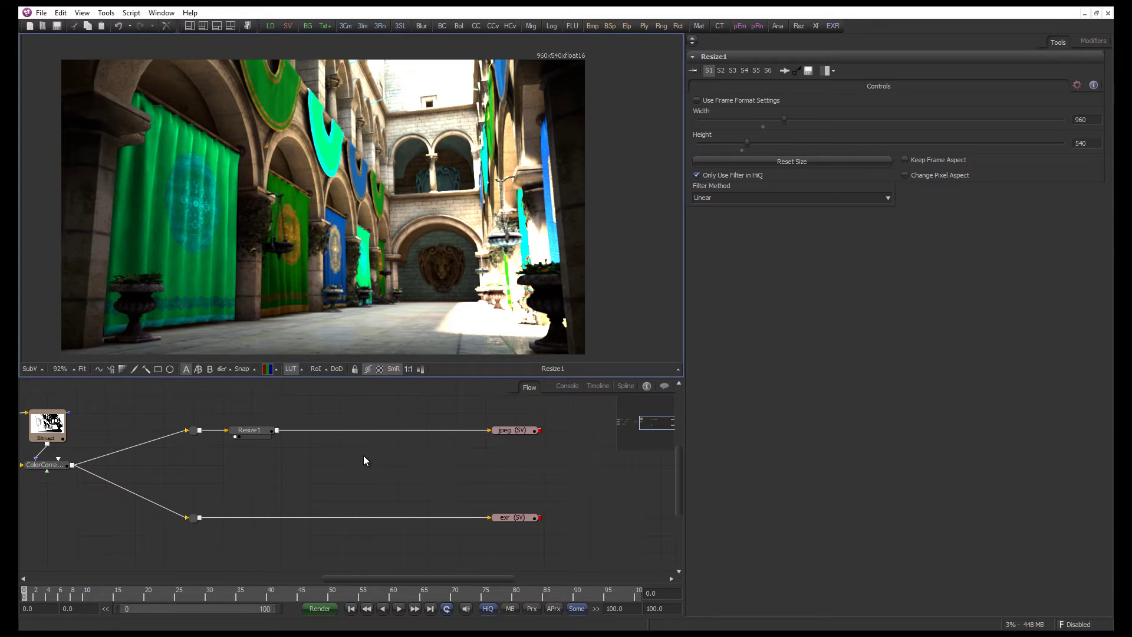
Move the jpeg Saver farther along its branch and merge a new Text+ tool over the resized image
{"action": "scroll", "coordinate": [402, 461], "scroll_direction": "right", "scroll_amount": 3}
{"action": "left_click_drag", "start_coordinate": [430, 439], "coordinate": [589, 440]}
{"action": "scroll", "coordinate": [281, 486], "scroll_direction": "down", "scroll_amount": 2}
{"action": "key", "text": "ctrl+space"}
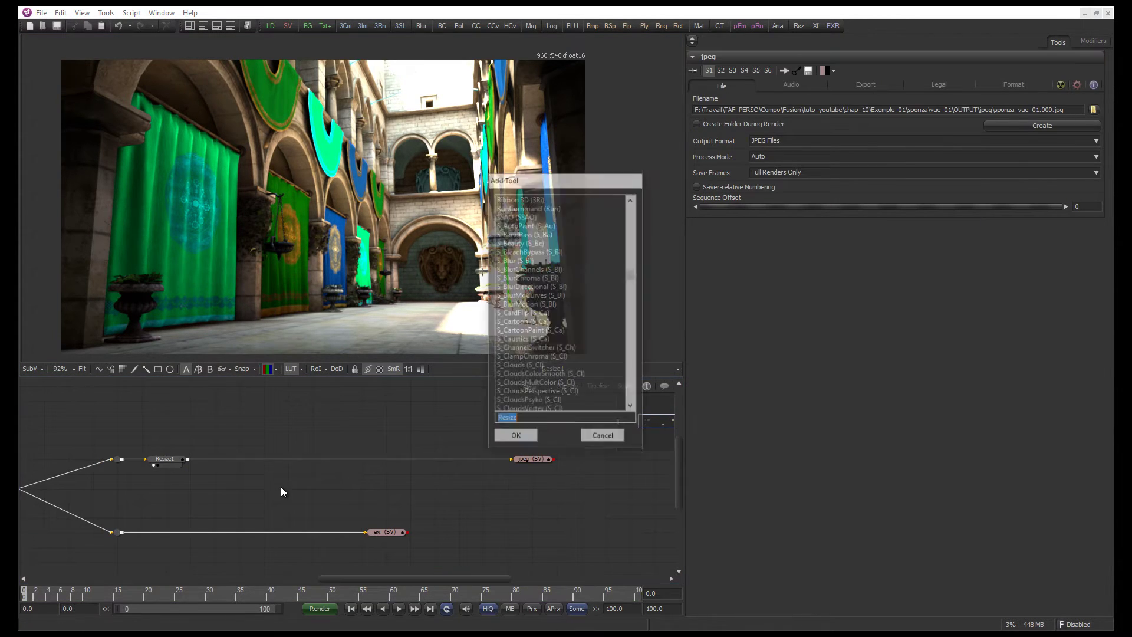
{"action": "type", "text": "text"}
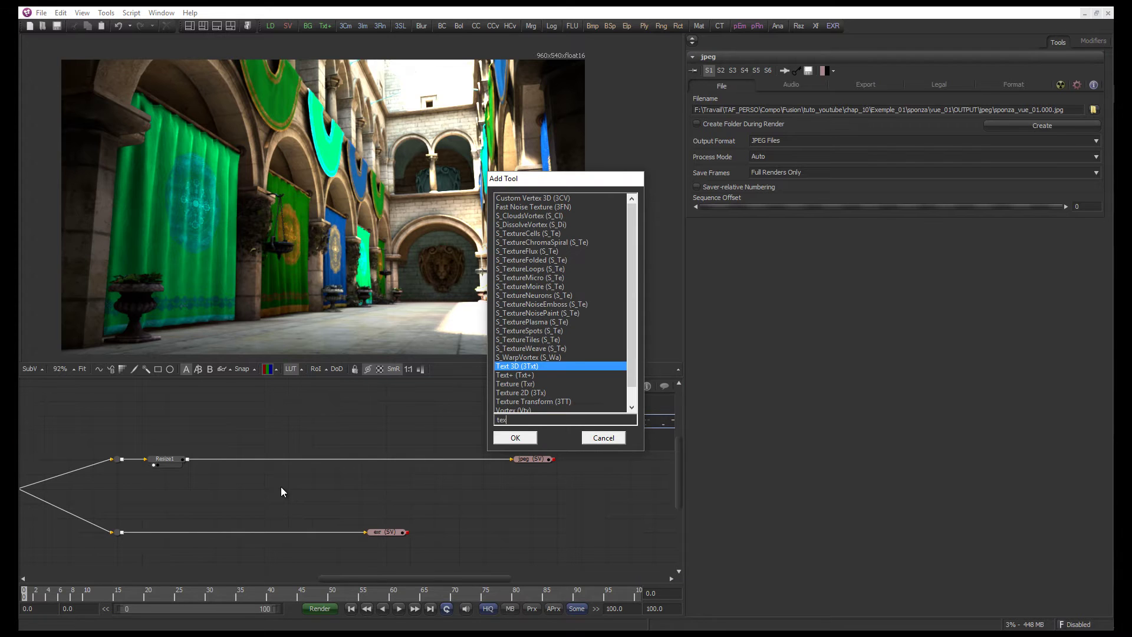
{"action": "key", "text": "Return"}
{"action": "left_click_drag", "start_coordinate": [282, 491], "coordinate": [189, 460]}
{"action": "left_click", "coordinate": [229, 435]}
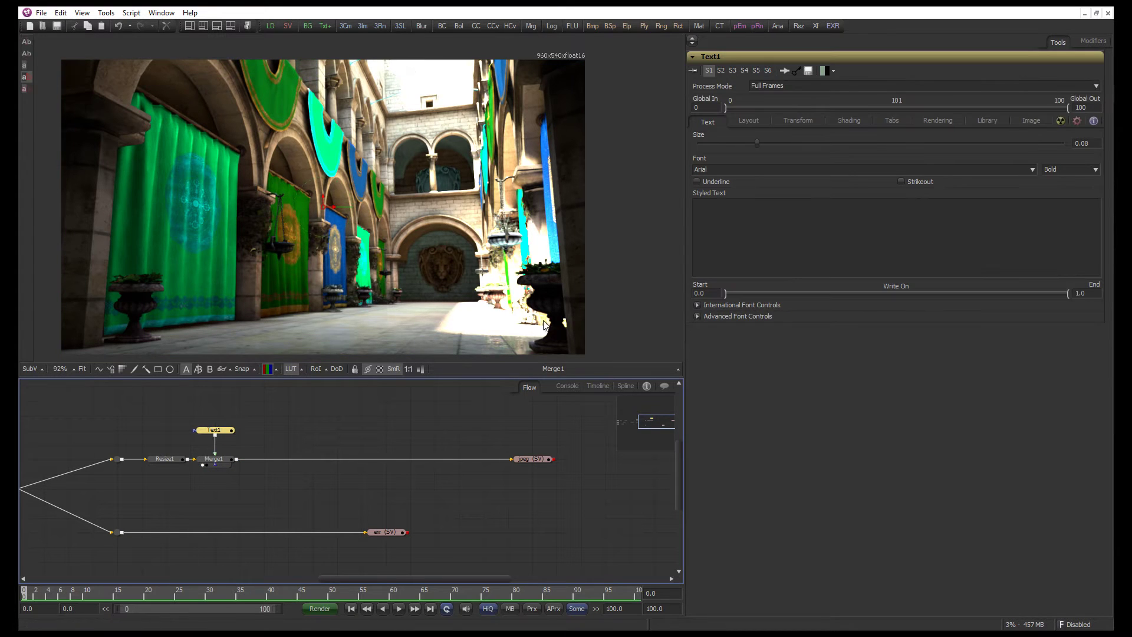
Enter LOGO and STUDIO on two lines as the styled text and set its size to 0.06
{"action": "left_click", "coordinate": [786, 229]}
{"action": "type", "text": "LOGO$"}
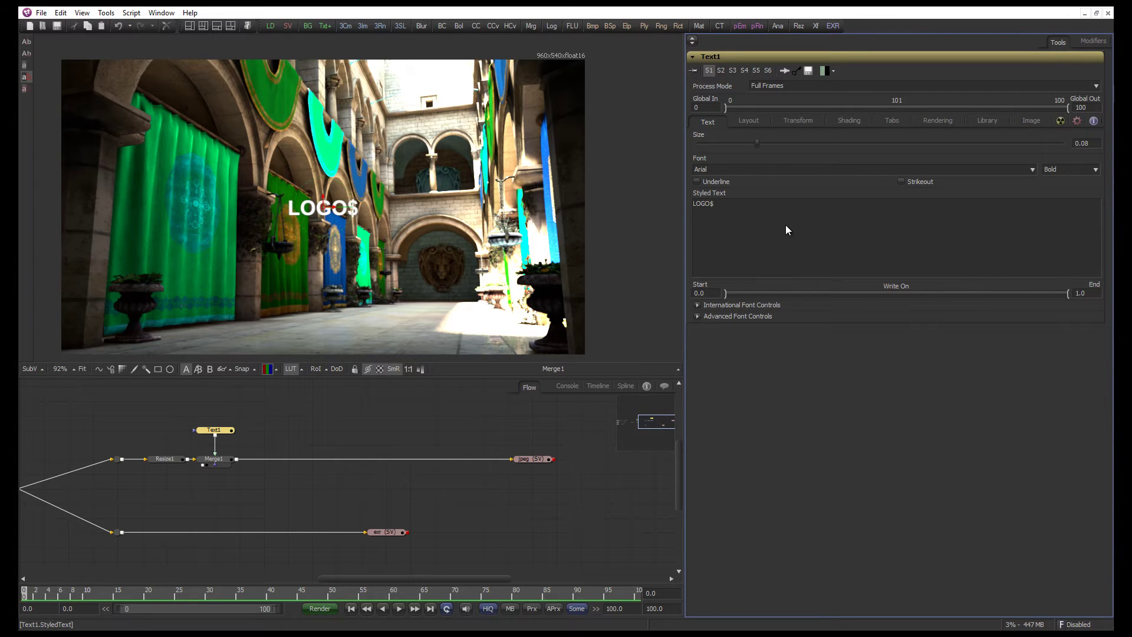
{"action": "key", "text": "BackSpace"}
{"action": "key", "text": "Return"}
{"action": "type", "text": "STUDIO"}
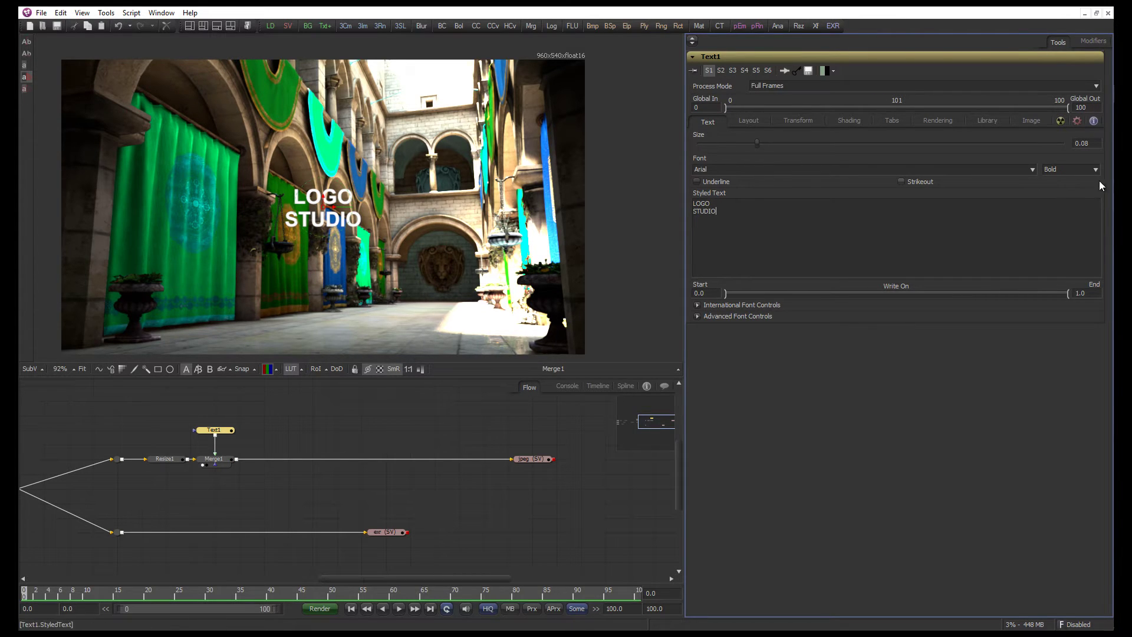
{"action": "left_click", "coordinate": [1093, 146]}
{"action": "key", "text": "BackSpace"}
{"action": "type", "text": "6"}
{"action": "key", "text": "Tab"}
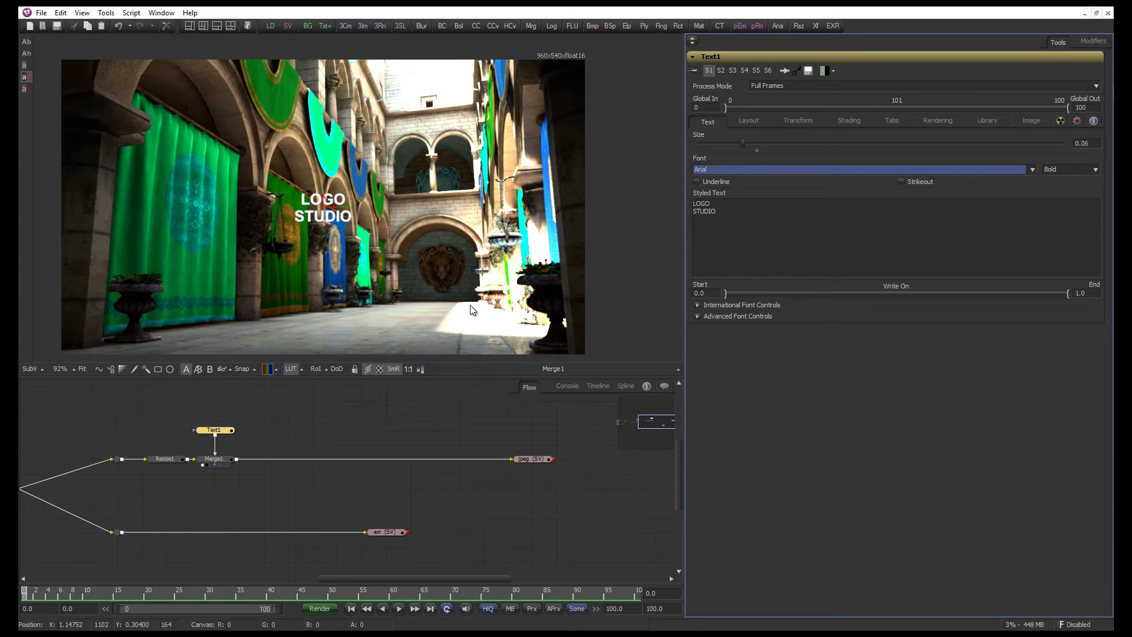
Move the LOGO STUDIO text into the upper-left corner of the image
{"action": "scroll", "coordinate": [429, 241], "scroll_direction": "up", "scroll_amount": 1}
{"action": "left_click_drag", "start_coordinate": [413, 230], "coordinate": [169, 95]}
{"action": "scroll", "coordinate": [169, 95], "scroll_direction": "down", "scroll_amount": 4}
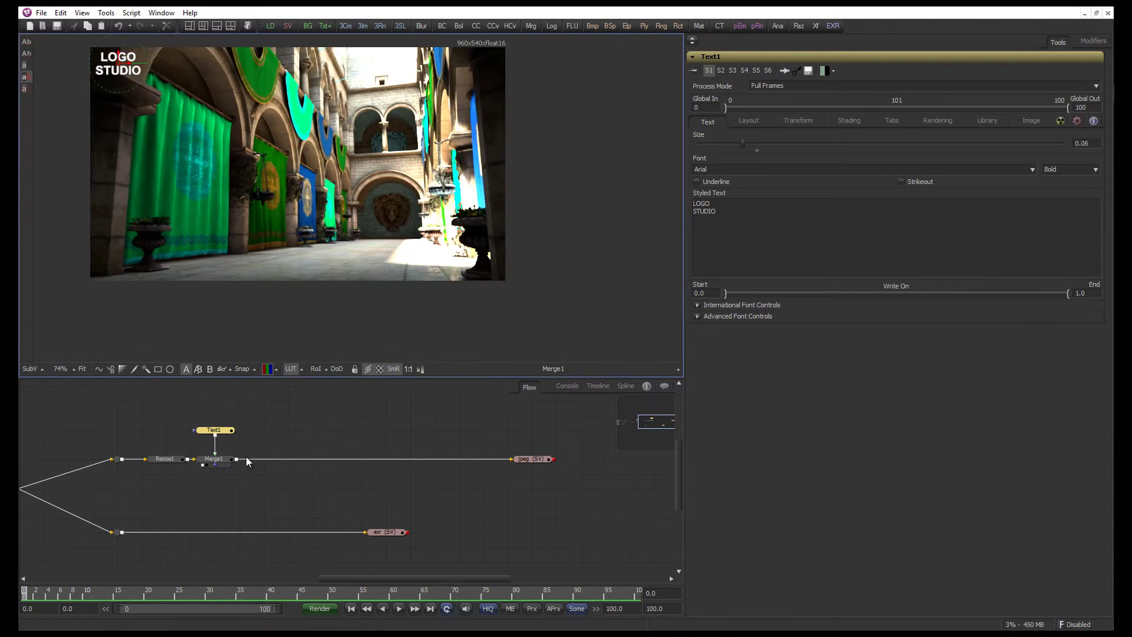
Duplicate the Text and Merge pair in the flow
{"action": "left_click_drag", "start_coordinate": [200, 420], "coordinate": [276, 506]}
{"action": "key", "text": "ctrl+c"}
{"action": "key", "text": "ctrl+v"}
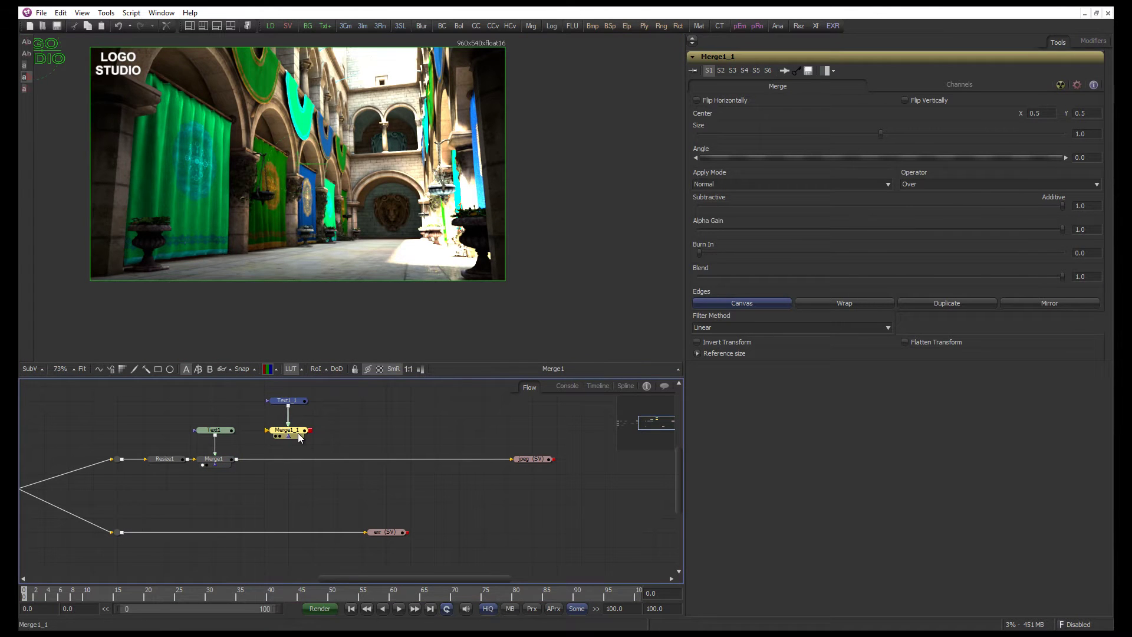
Insert the duplicated Text and Merge pair into the jpeg branch directly after the first Merge
{"action": "left_click_drag", "start_coordinate": [299, 437], "coordinate": [258, 411]}
{"action": "left_click", "coordinate": [281, 462]}
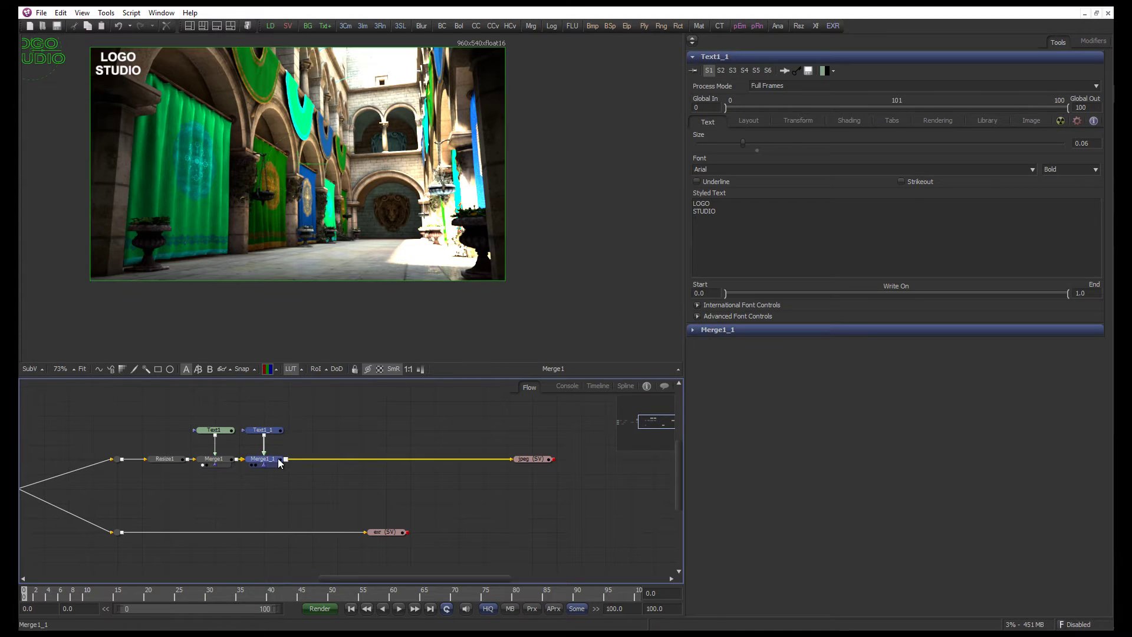
{"action": "left_click", "coordinate": [302, 446]}
{"action": "key", "text": "ctrl+f"}
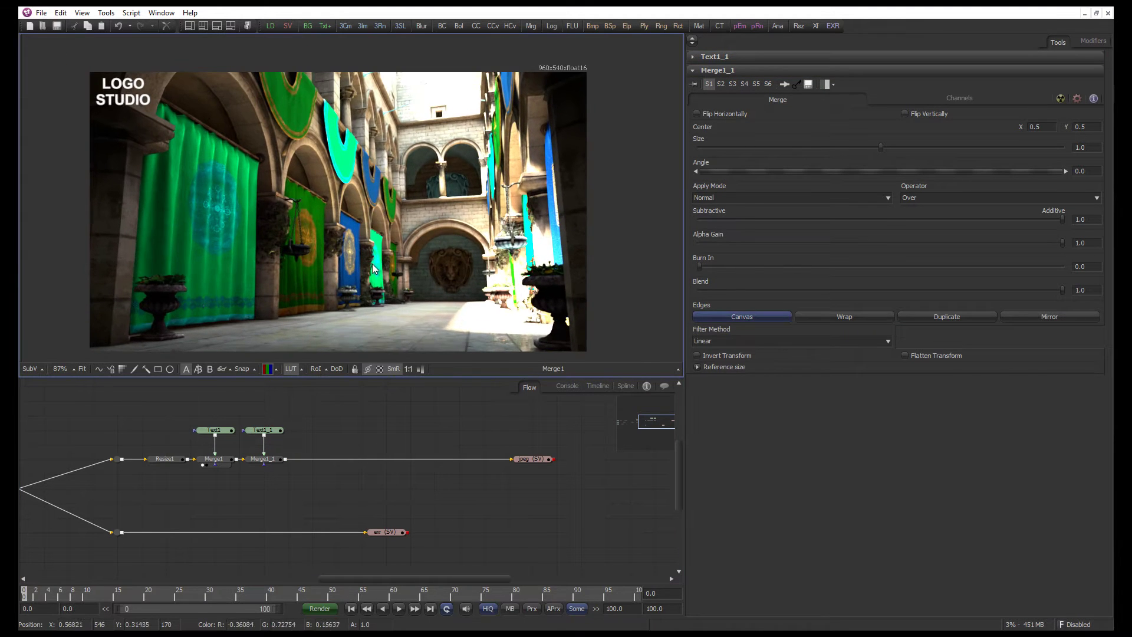
Replace the duplicated Text's LOGO STUDIO wording with a CompName modifier on its styled text
{"action": "left_click", "coordinate": [262, 430]}
{"action": "left_click", "coordinate": [715, 212]}
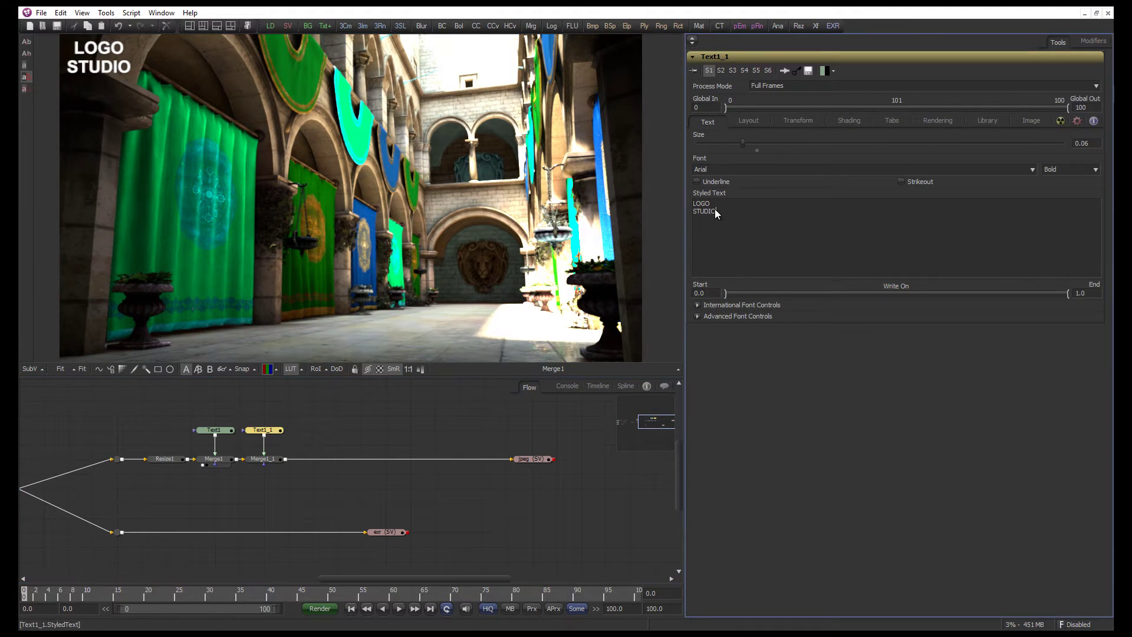
{"action": "right_click", "coordinate": [714, 217]}
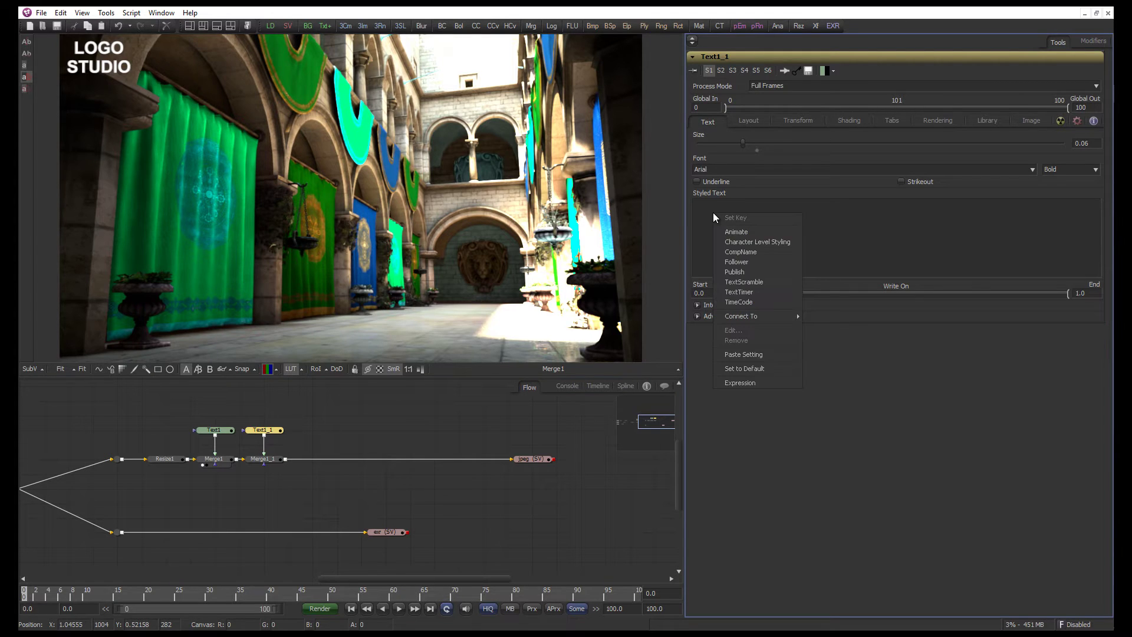
{"action": "left_click", "coordinate": [752, 252]}
{"action": "left_click", "coordinate": [282, 434]}
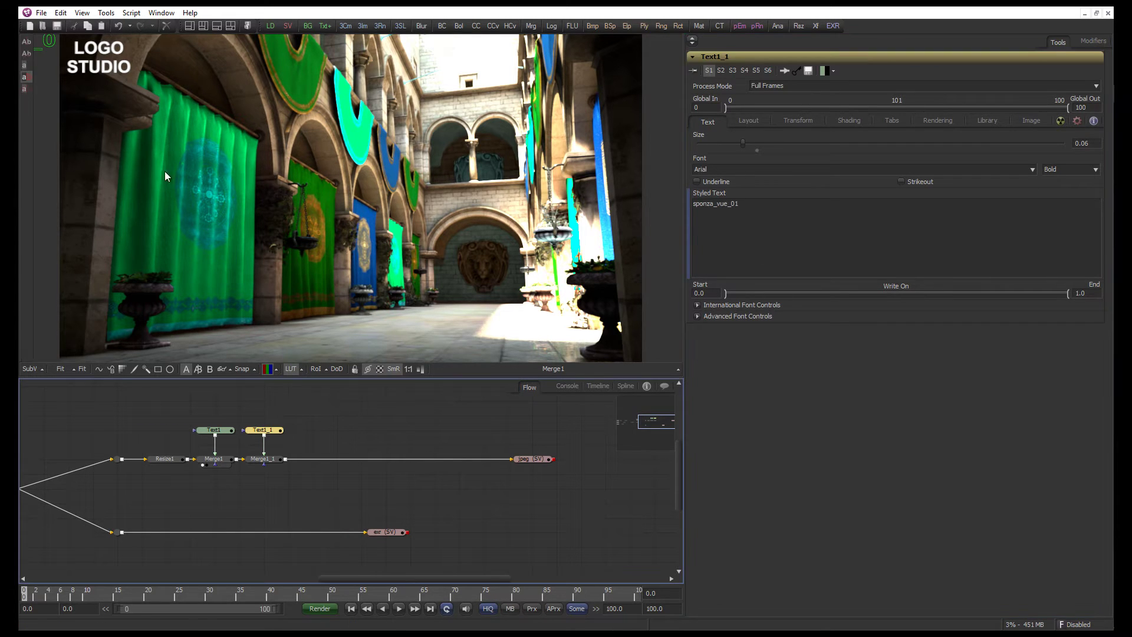
View the jpeg Saver's output and move the composition-name text into the image's lower-right corner
{"action": "scroll", "coordinate": [225, 194], "scroll_direction": "down", "scroll_amount": 2}
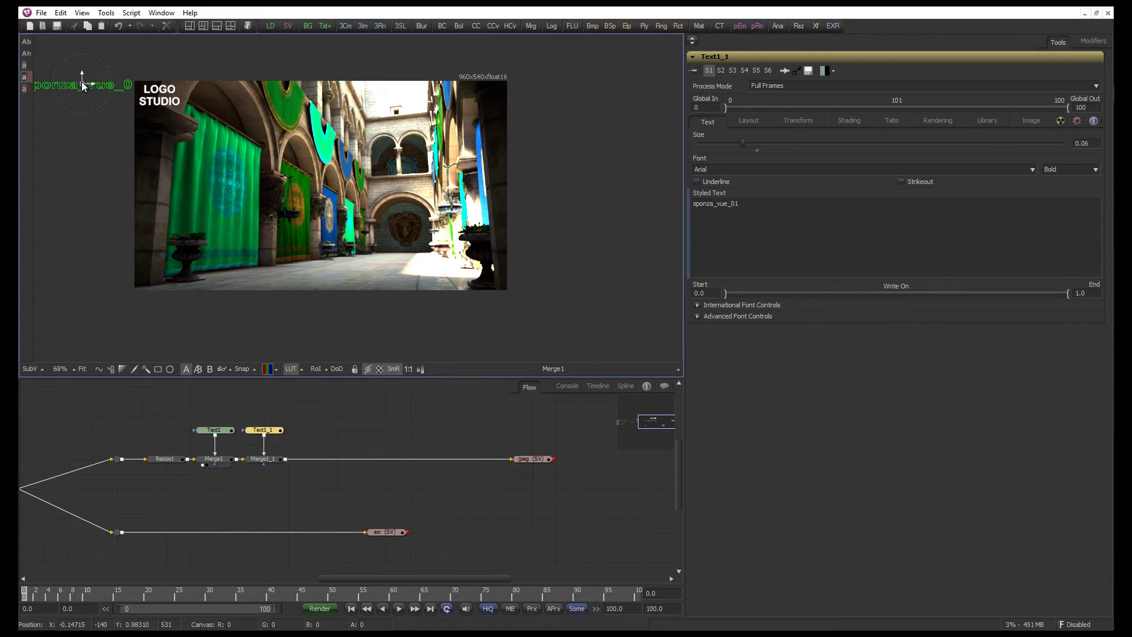
{"action": "left_click_drag", "start_coordinate": [94, 95], "coordinate": [461, 283]}
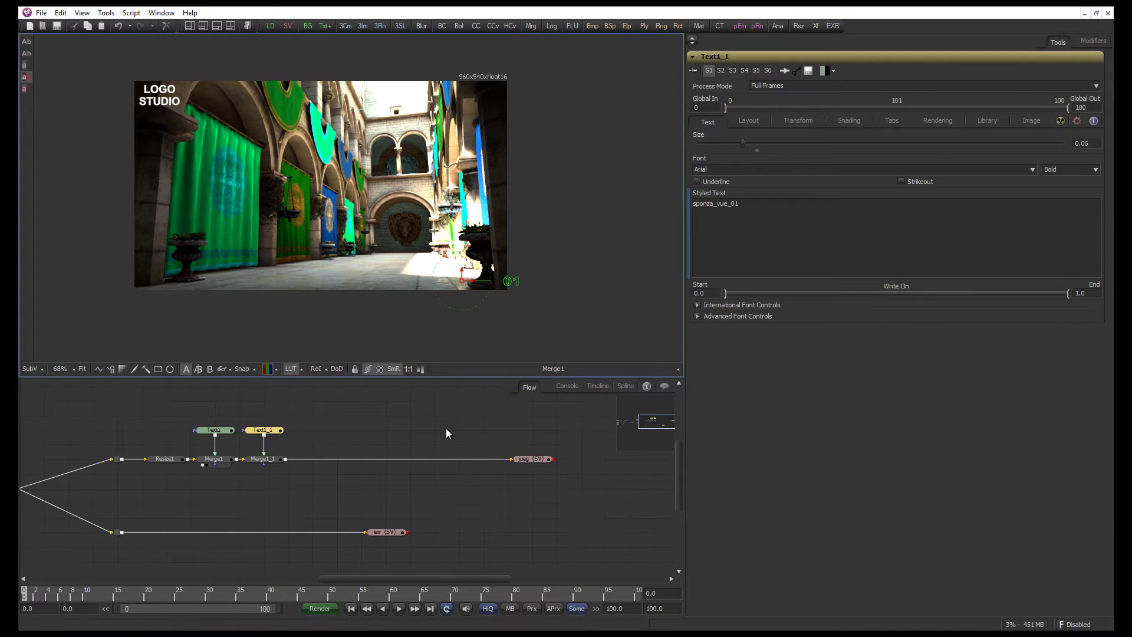
{"action": "left_click", "coordinate": [521, 465]}
{"action": "scroll", "coordinate": [410, 277], "scroll_direction": "up", "scroll_amount": 2}
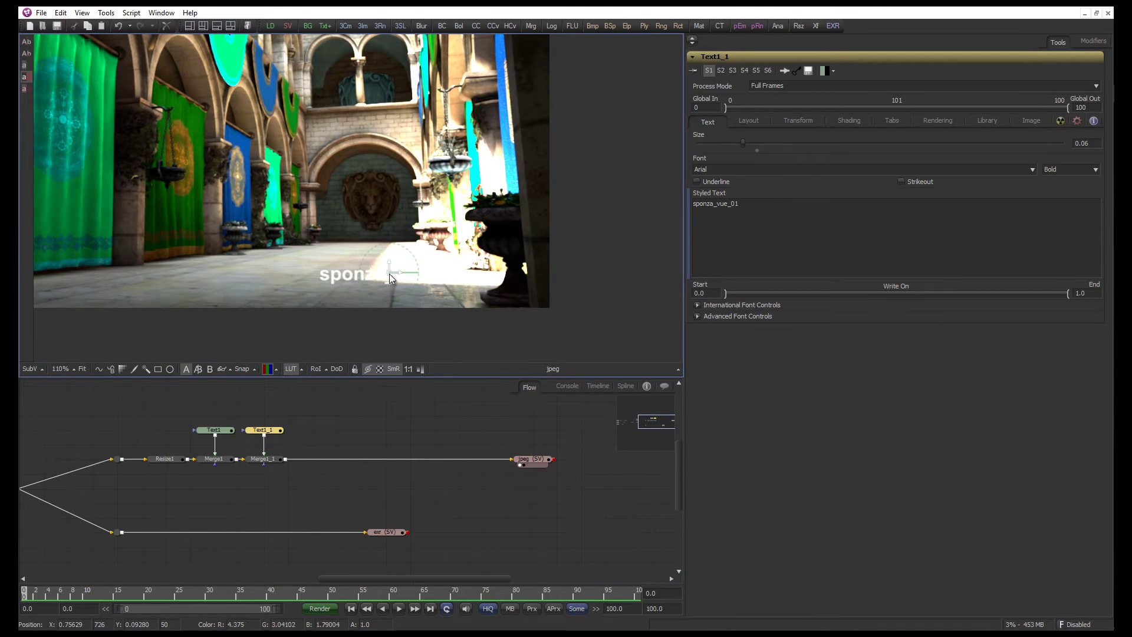
{"action": "left_click_drag", "start_coordinate": [390, 273], "coordinate": [472, 295]}
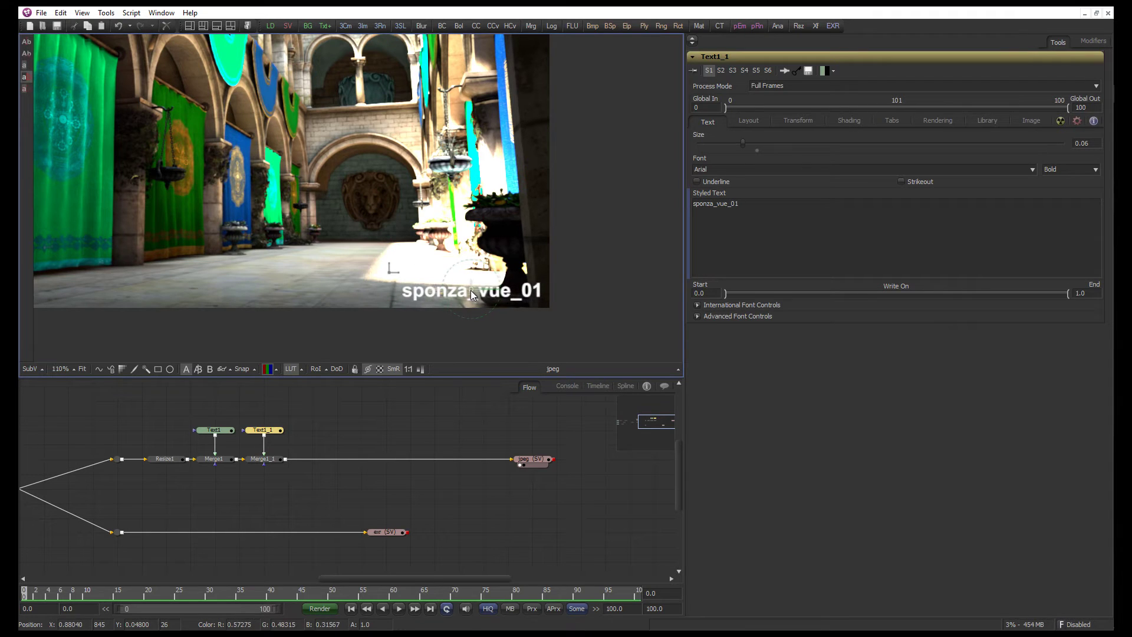
{"action": "left_click", "coordinate": [342, 409]}
{"action": "scroll", "coordinate": [398, 301], "scroll_direction": "down", "scroll_amount": 1}
{"action": "scroll", "coordinate": [367, 357], "scroll_direction": "down", "scroll_amount": 1}
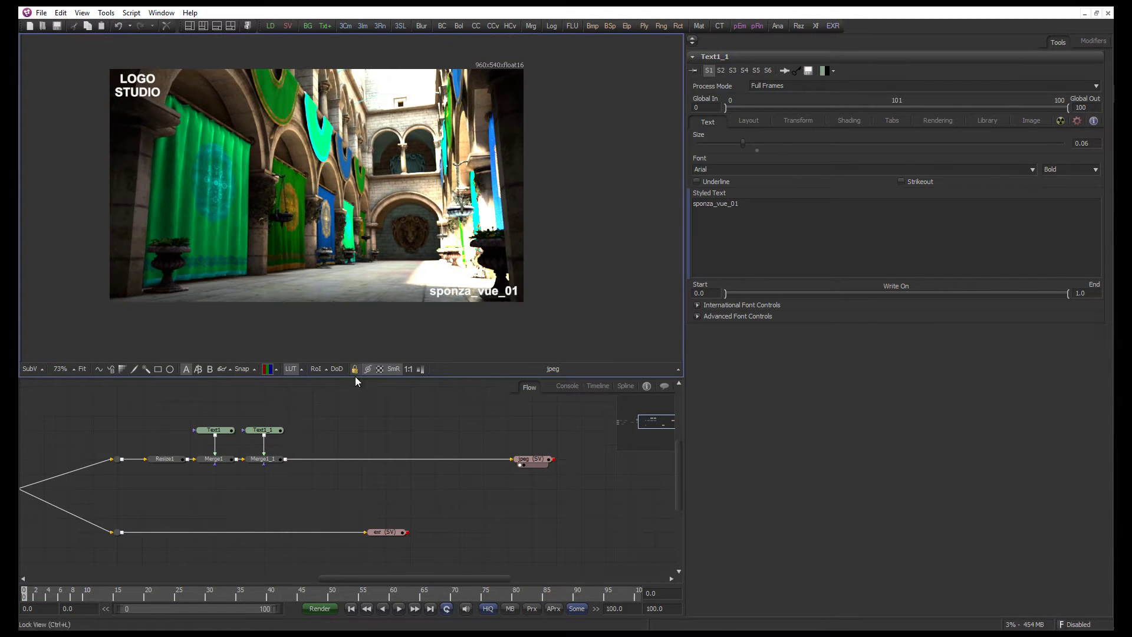
Duplicate the composition-name Text and Merge pair into the jpeg branch, before the jpeg Saver
{"action": "left_click_drag", "start_coordinate": [305, 424], "coordinate": [274, 478]}
{"action": "key", "text": "ctrl+c"}
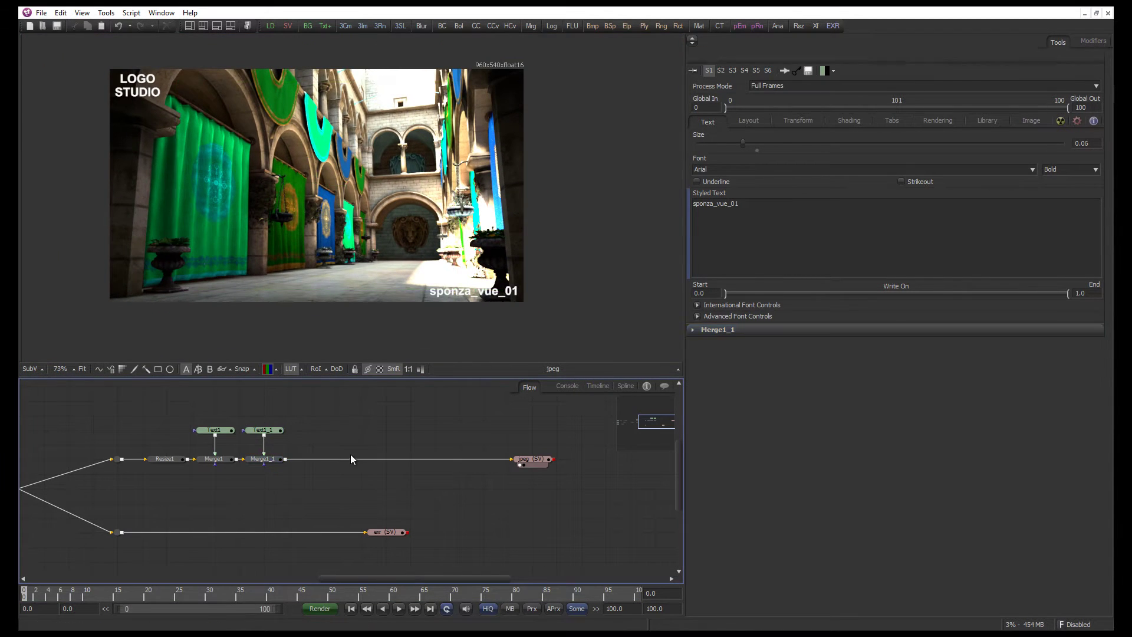
{"action": "key", "text": "ctrl+v"}
Remove the CompName modifier from the newest Text and set its styled text to WATERMARK
{"action": "left_click", "coordinate": [336, 430]}
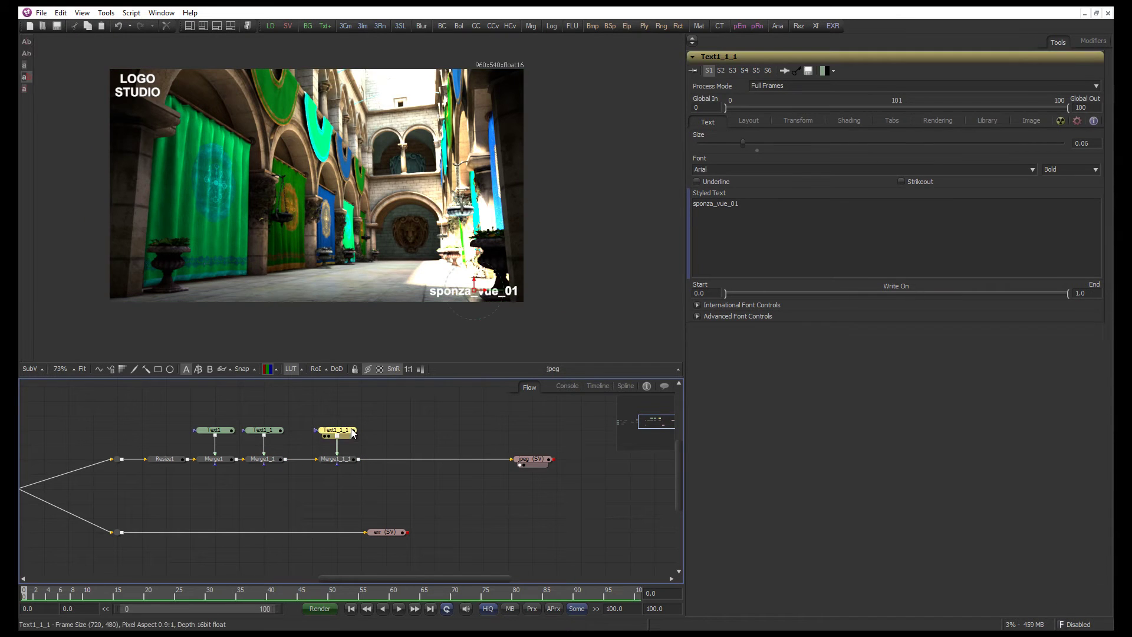
{"action": "left_click_drag", "start_coordinate": [765, 209], "coordinate": [691, 209]}
{"action": "key", "text": "Left"}
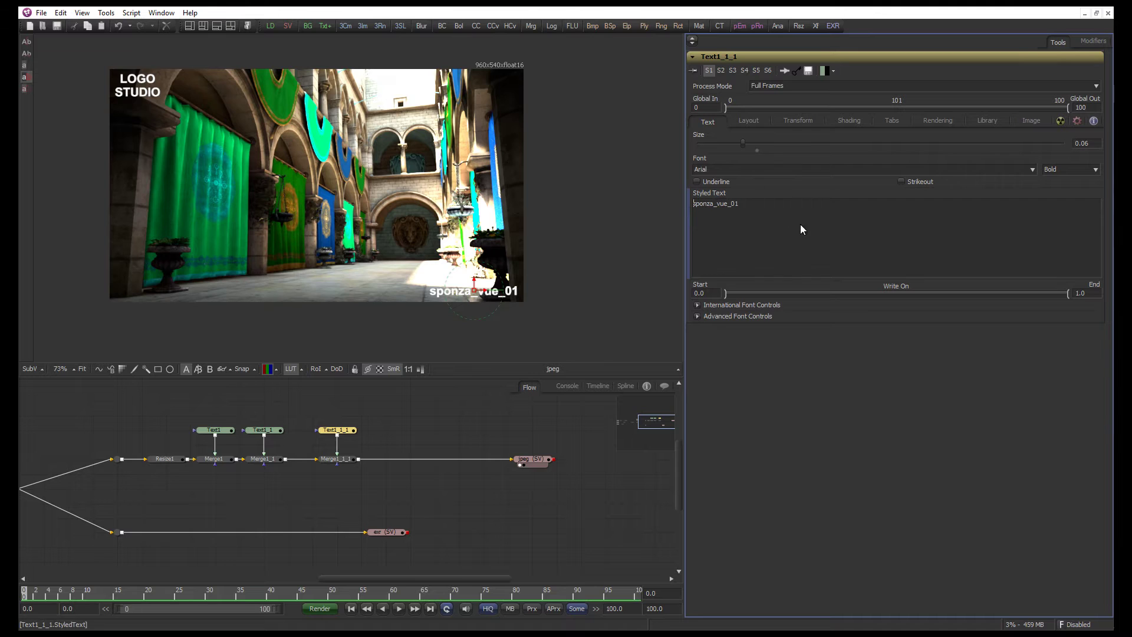
{"action": "right_click", "coordinate": [741, 233]}
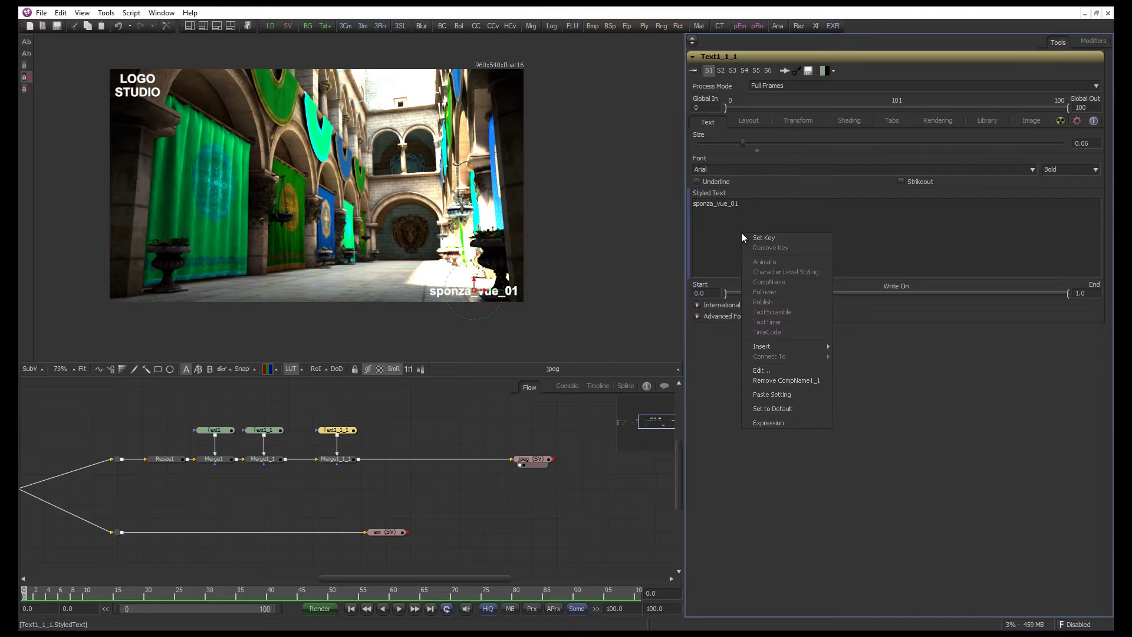
{"action": "left_click", "coordinate": [787, 381]}
{"action": "left_click_drag", "start_coordinate": [748, 208], "coordinate": [676, 200]}
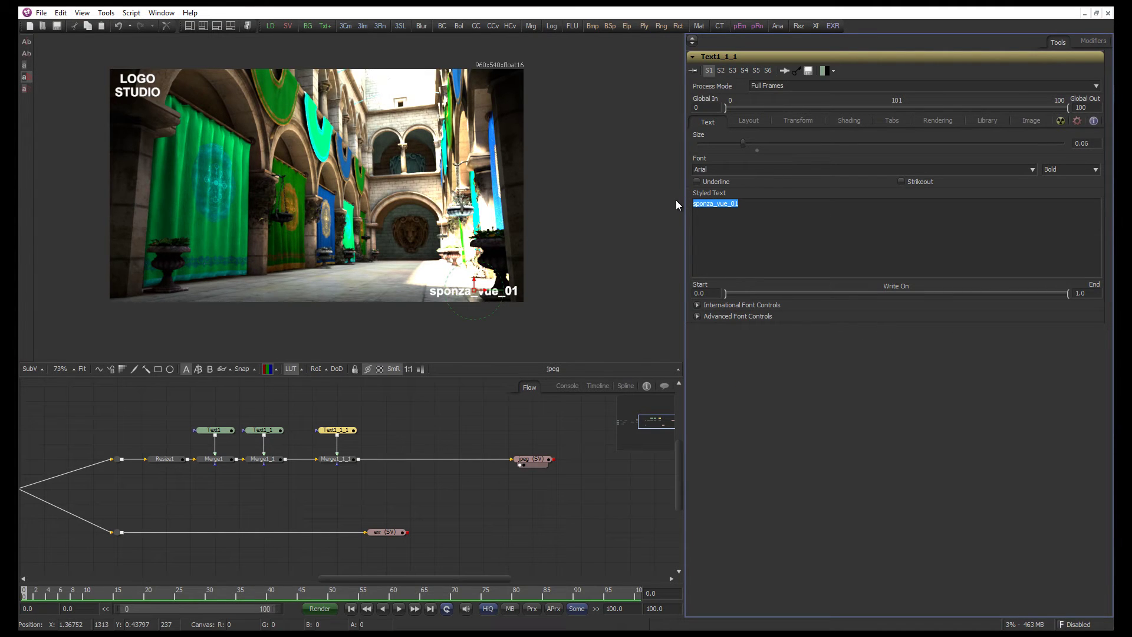
{"action": "type", "text": "WATER"}
{"action": "type", "text": "MARK"}
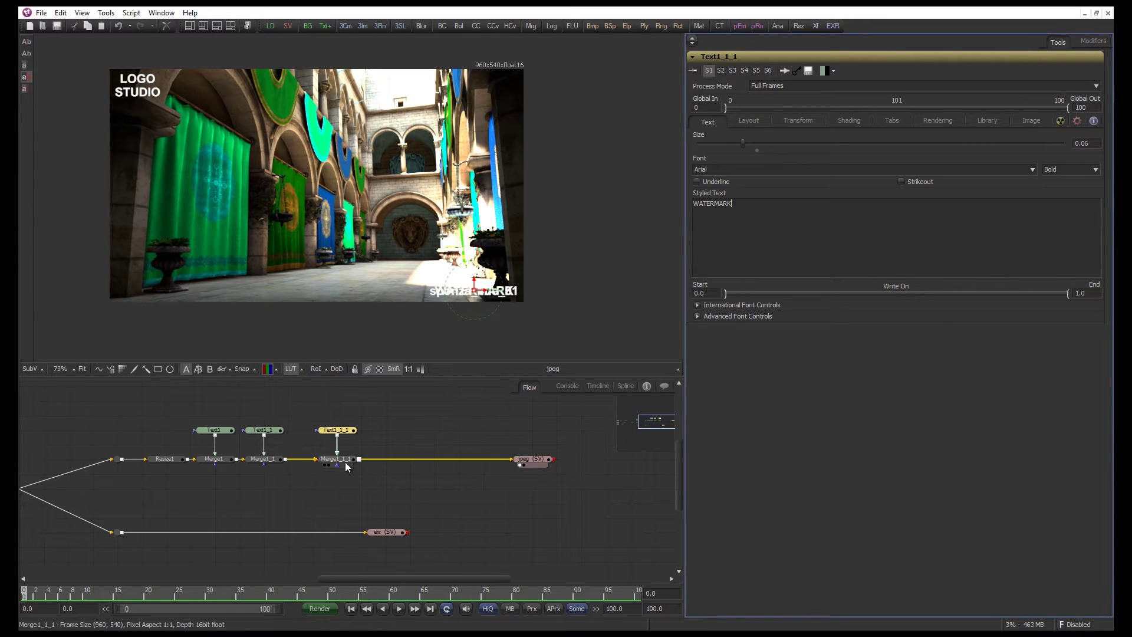
Move the WATERMARK text to the middle of the image, tilt it upward to the right, and set its size to 0.1
{"action": "left_click", "coordinate": [325, 465]}
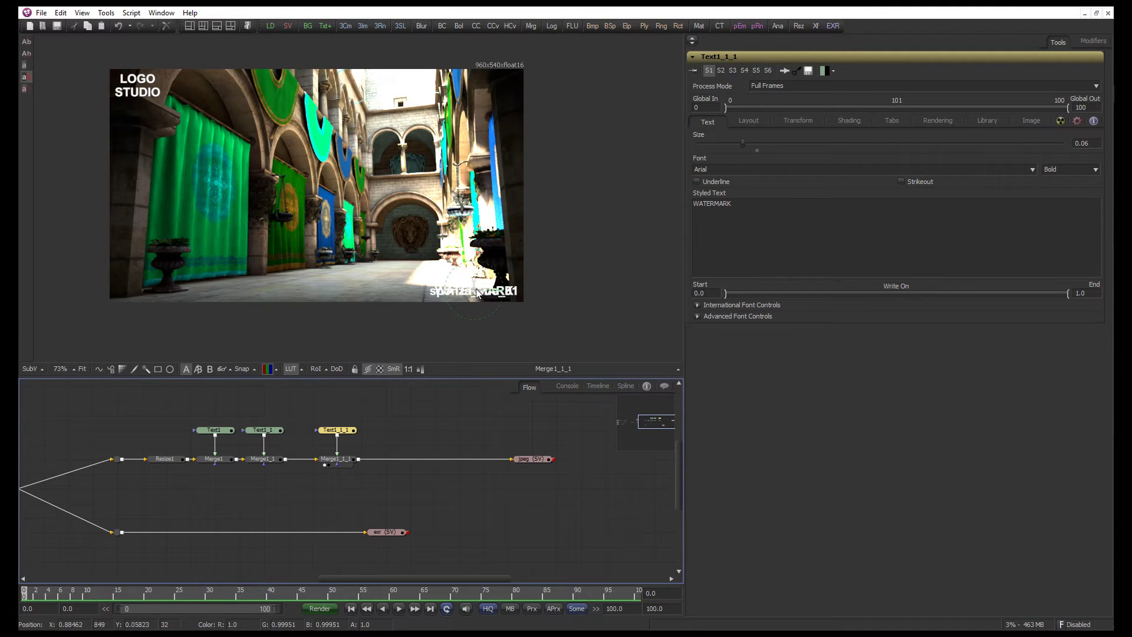
{"action": "left_click_drag", "start_coordinate": [504, 296], "coordinate": [367, 220]}
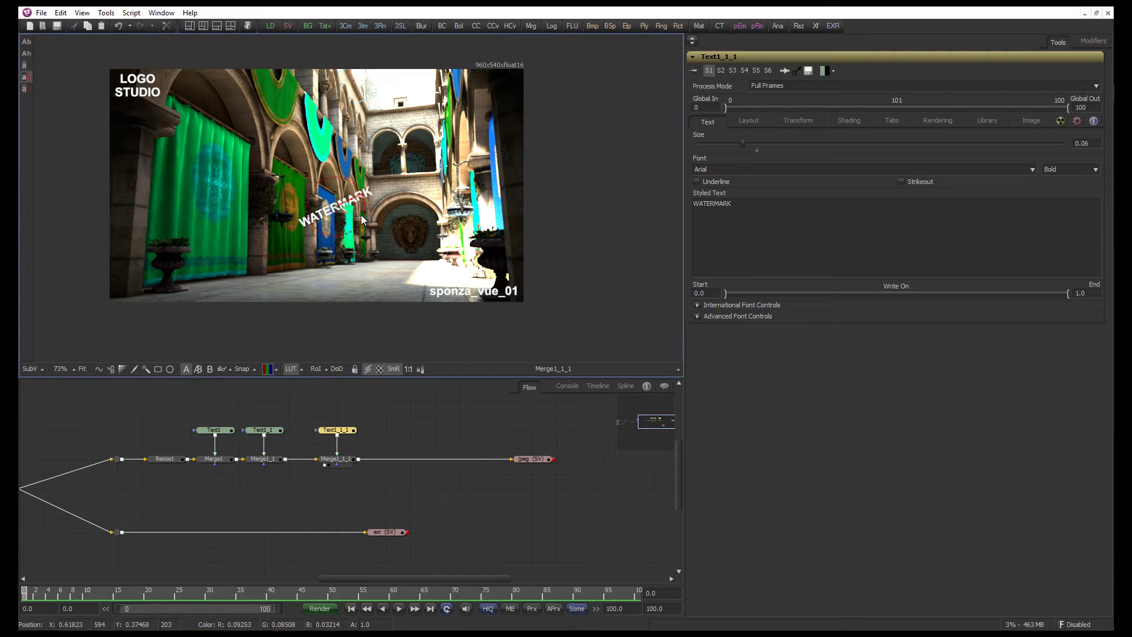
{"action": "left_click", "coordinate": [1092, 143]}
{"action": "key", "text": "BackSpace"}
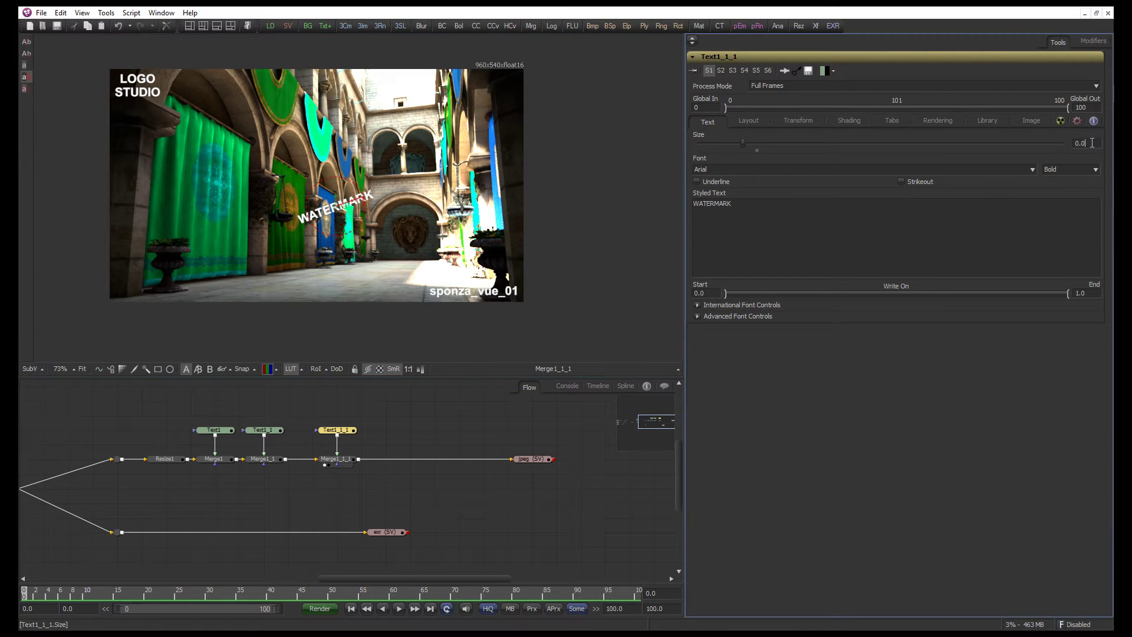
{"action": "type", "text": "1"}
{"action": "key", "text": "Tab"}
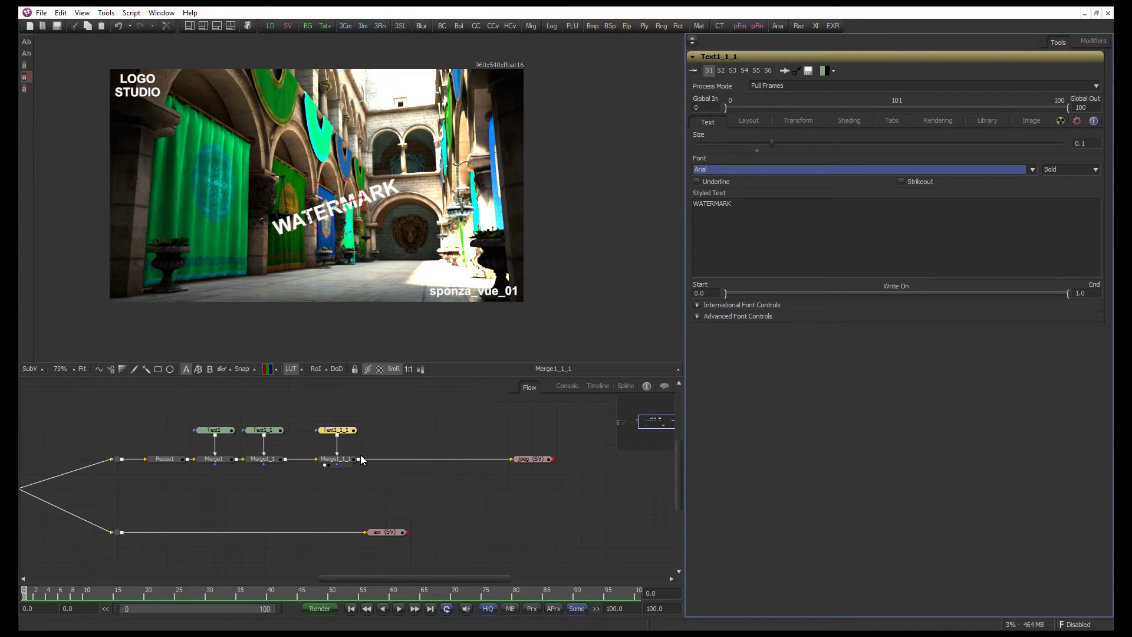
Lower the watermark Merge's blend to about 0.31 and set the WATERMARK text size to 0.15
{"action": "left_click", "coordinate": [337, 458]}
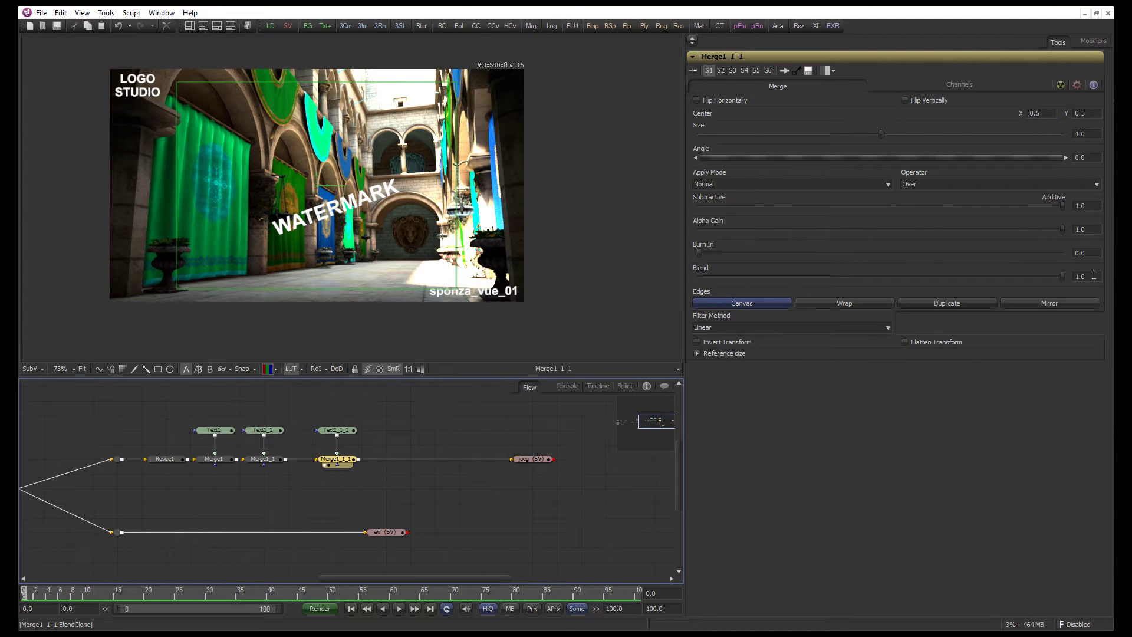
{"action": "left_click_drag", "start_coordinate": [1063, 277], "coordinate": [815, 288]}
{"action": "left_click", "coordinate": [336, 430]}
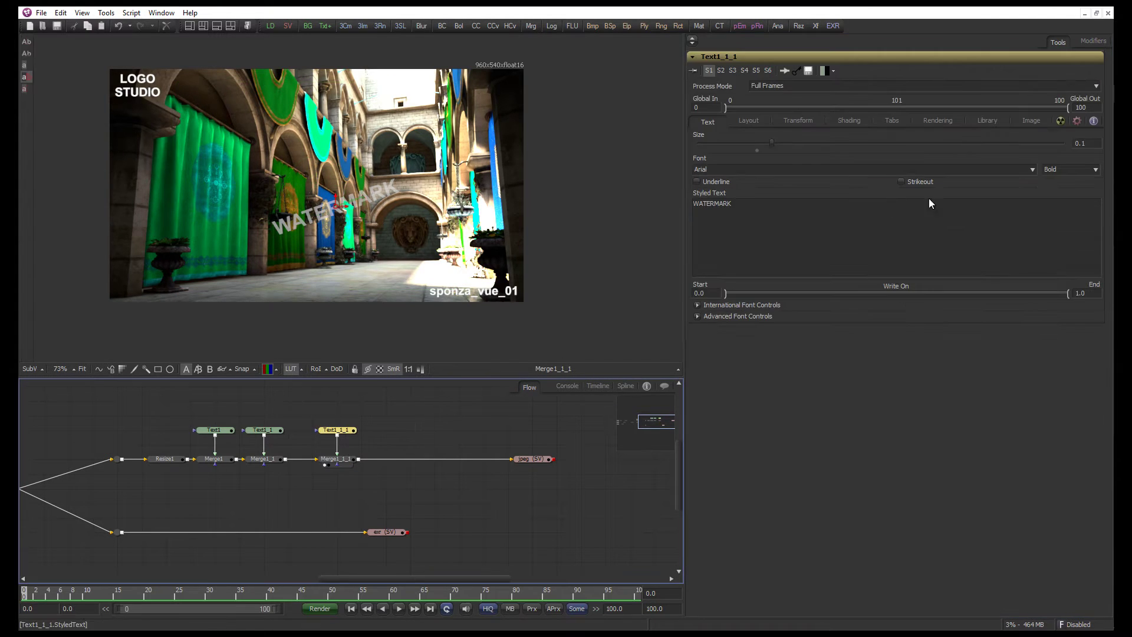
{"action": "left_click", "coordinate": [1096, 143]}
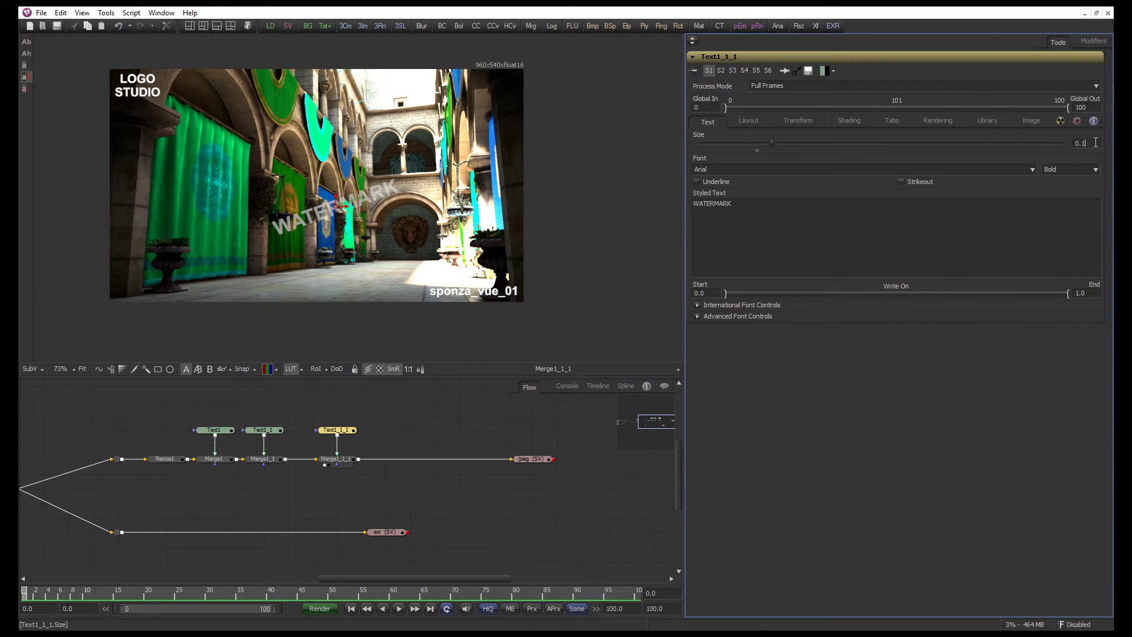
{"action": "type", "text": "5"}
{"action": "key", "text": "Tab"}
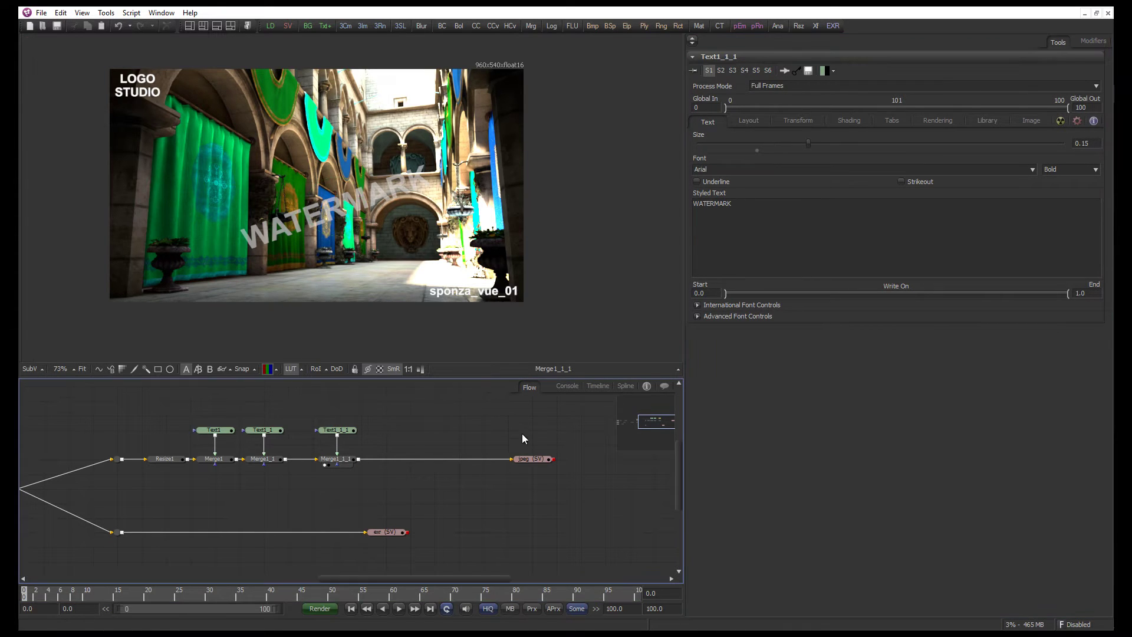
Move the jpeg Saver closer to its last Merge, align the exr Saver beneath it, and turn off the viewer LUT
{"action": "left_click_drag", "start_coordinate": [522, 459], "coordinate": [448, 459]}
{"action": "scroll", "coordinate": [424, 495], "scroll_direction": "down", "scroll_amount": 2}
{"action": "left_click_drag", "start_coordinate": [408, 507], "coordinate": [466, 506]}
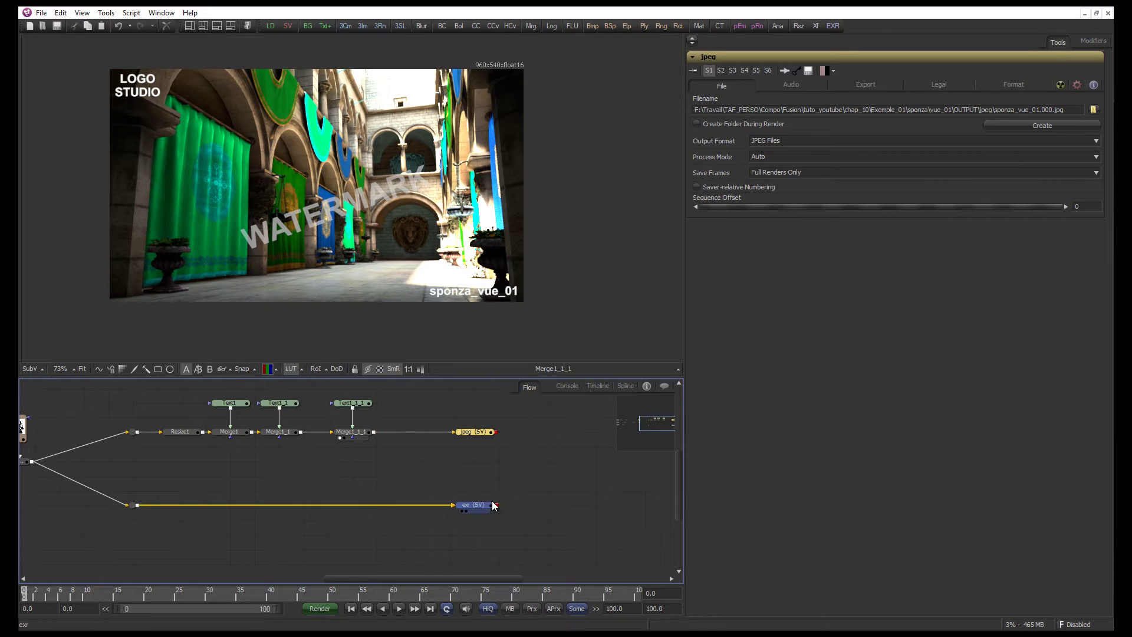
{"action": "scroll", "coordinate": [295, 472], "scroll_direction": "left", "scroll_amount": 2}
{"action": "left_click", "coordinate": [275, 470]}
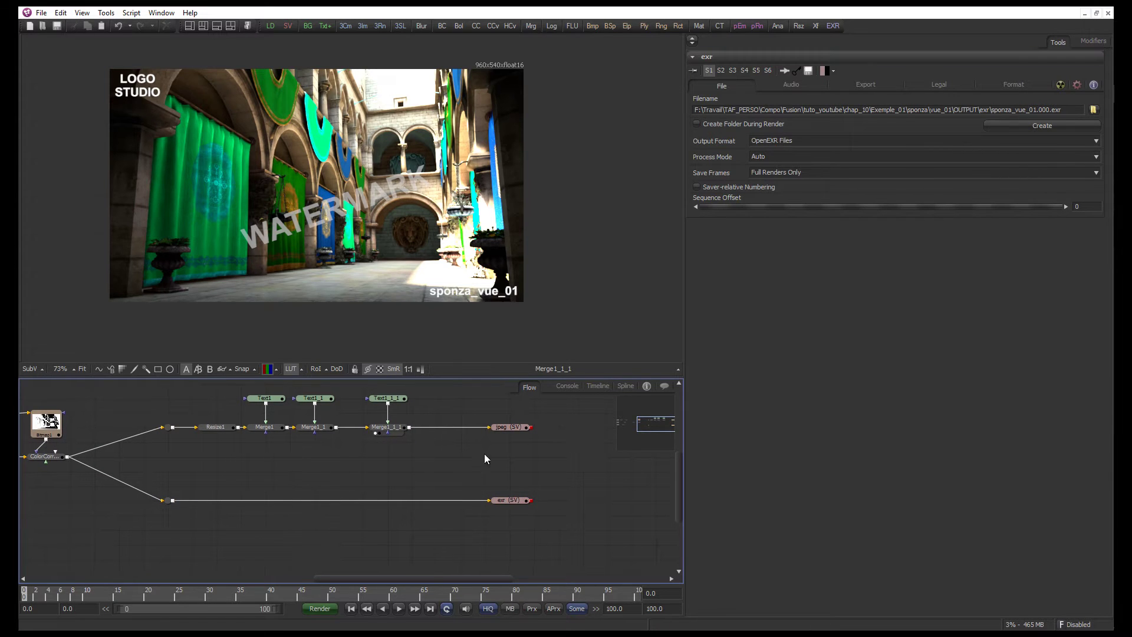
{"action": "left_click", "coordinate": [290, 369]}
Shift the Resize, Text and Merge nodes toward the jpeg Saver and combine them into one group
{"action": "scroll", "coordinate": [425, 461], "scroll_direction": "right", "scroll_amount": 3}
{"action": "left_click_drag", "start_coordinate": [366, 480], "coordinate": [160, 421]}
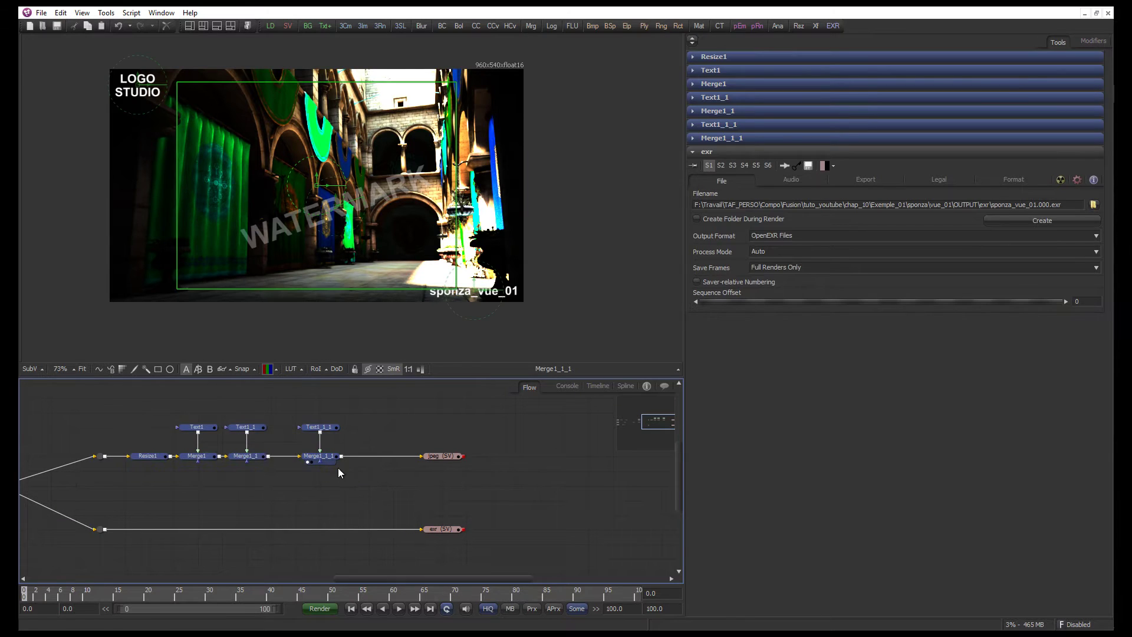
{"action": "left_click_drag", "start_coordinate": [321, 458], "coordinate": [370, 457]}
{"action": "left_click_drag", "start_coordinate": [415, 501], "coordinate": [177, 409]}
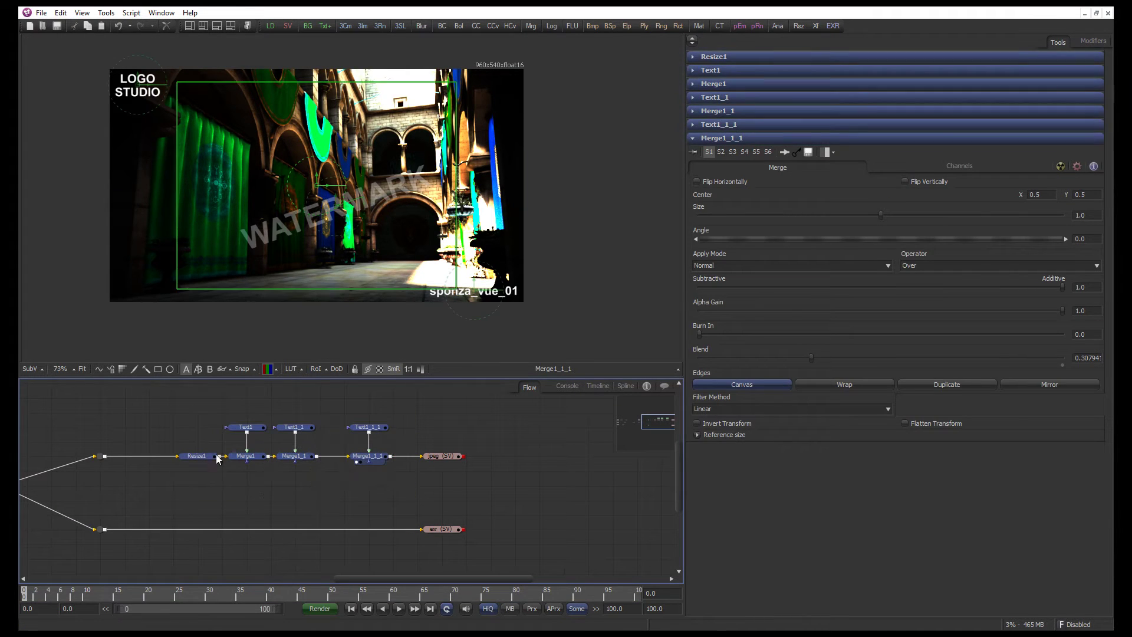
{"action": "key", "text": "ctrl+g"}
Rename the group CANEVAS and place it nearer the jpeg Saver
{"action": "left_click_drag", "start_coordinate": [286, 428], "coordinate": [324, 461]}
{"action": "key", "text": "F2"}
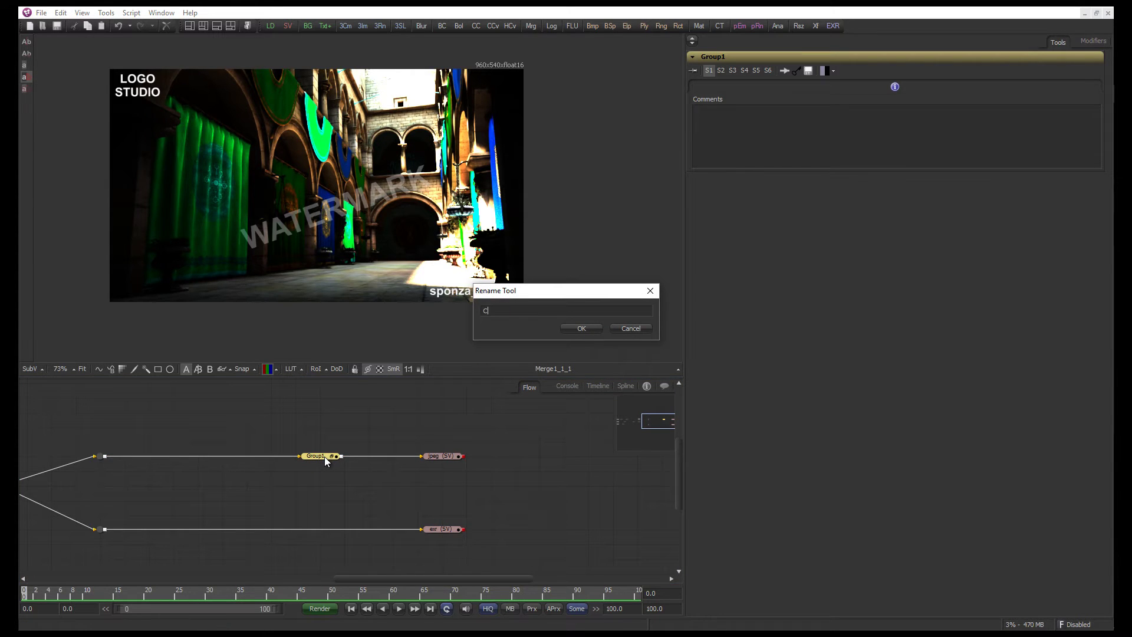
{"action": "key", "text": "Return"}
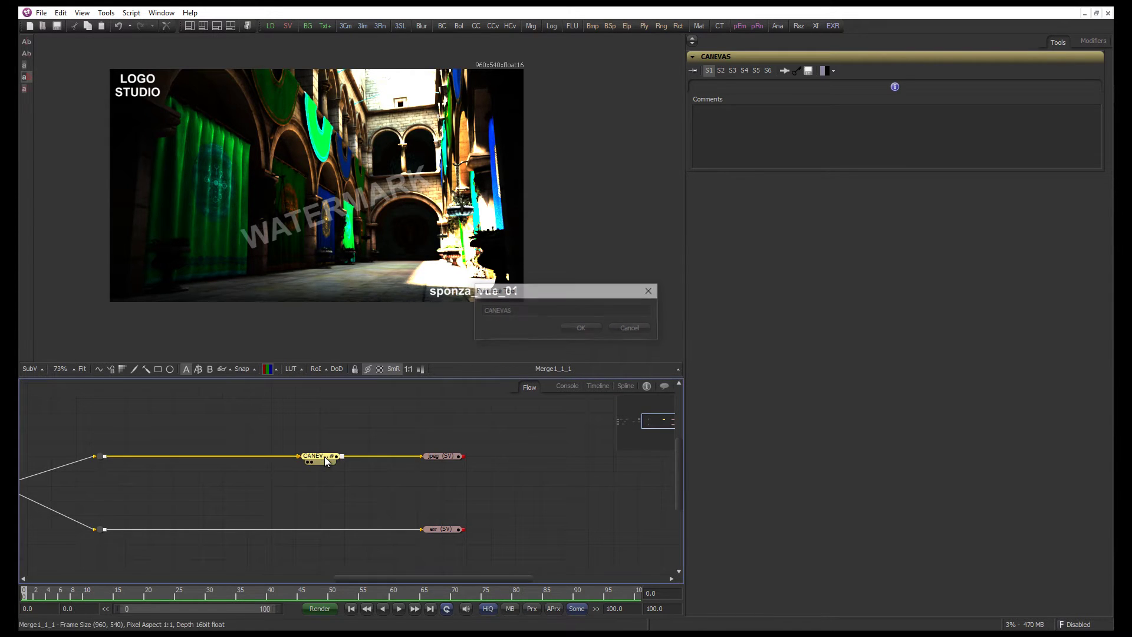
{"action": "left_click_drag", "start_coordinate": [324, 456], "coordinate": [349, 456]}
{"action": "left_click", "coordinate": [405, 503]}
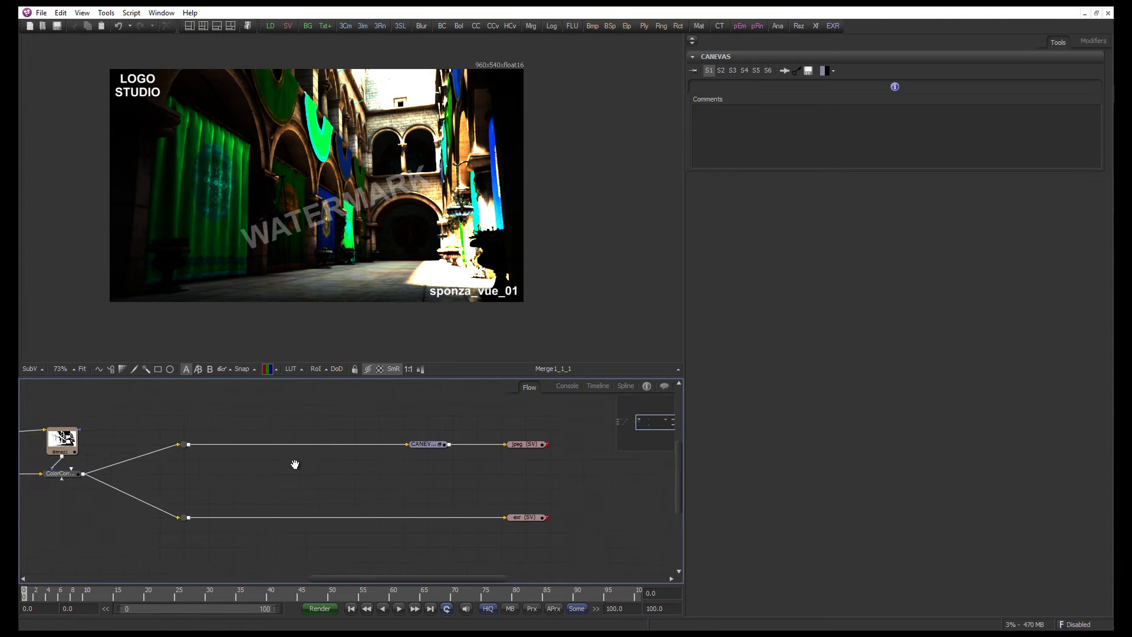
Insert a Gamut tool before the CANEVAS group in the jpeg branch and set its output space to sRGB
{"action": "scroll", "coordinate": [288, 472], "scroll_direction": "up", "scroll_amount": 1}
{"action": "key", "text": "ctrl+space"}
{"action": "type", "text": "gamut"}
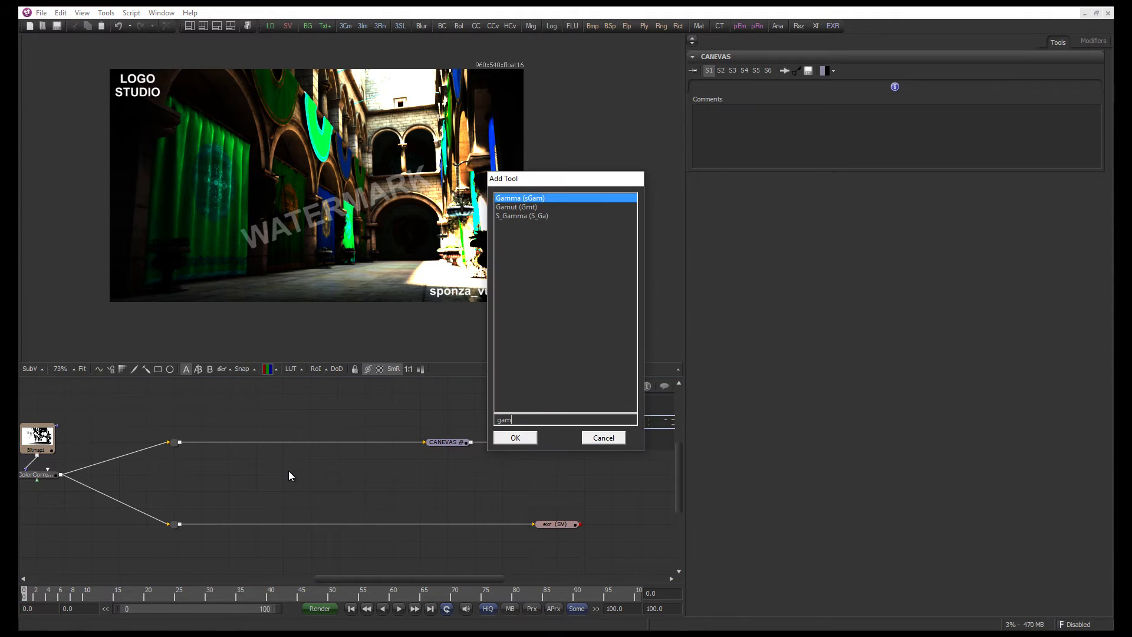
{"action": "key", "text": "Return"}
{"action": "left_click_drag", "start_coordinate": [275, 479], "coordinate": [349, 447]}
{"action": "left_click", "coordinate": [760, 313]}
{"action": "left_click", "coordinate": [734, 447]}
In the jpeg Saver's export settings, set the output color space type to Space and choose sRGB
{"action": "scroll", "coordinate": [515, 467], "scroll_direction": "right", "scroll_amount": 3}
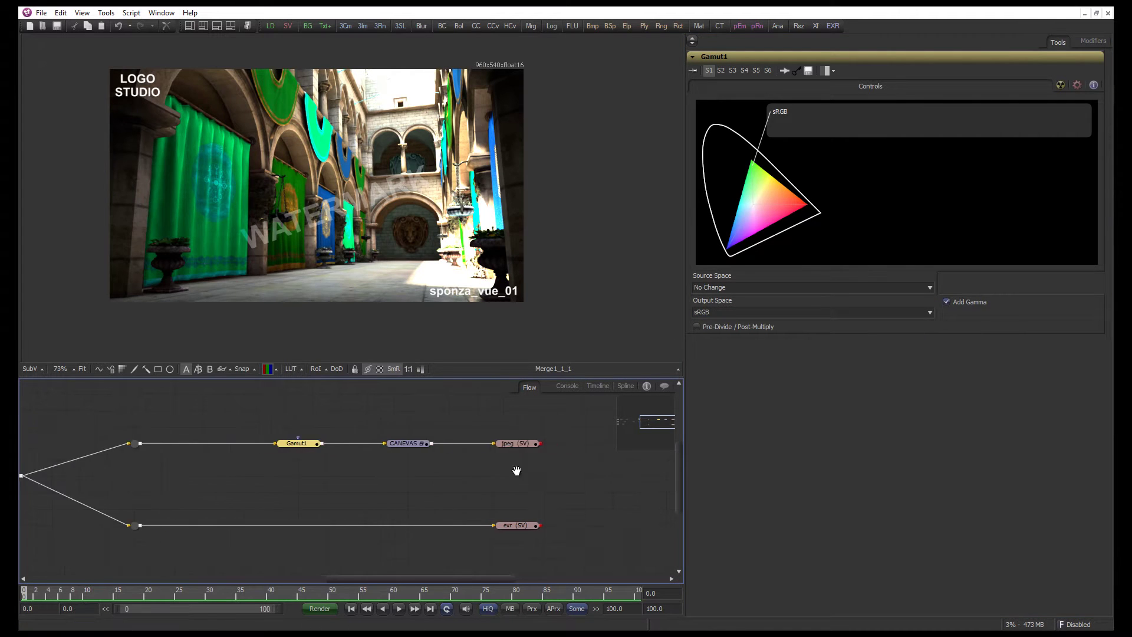
{"action": "left_click", "coordinate": [452, 444]}
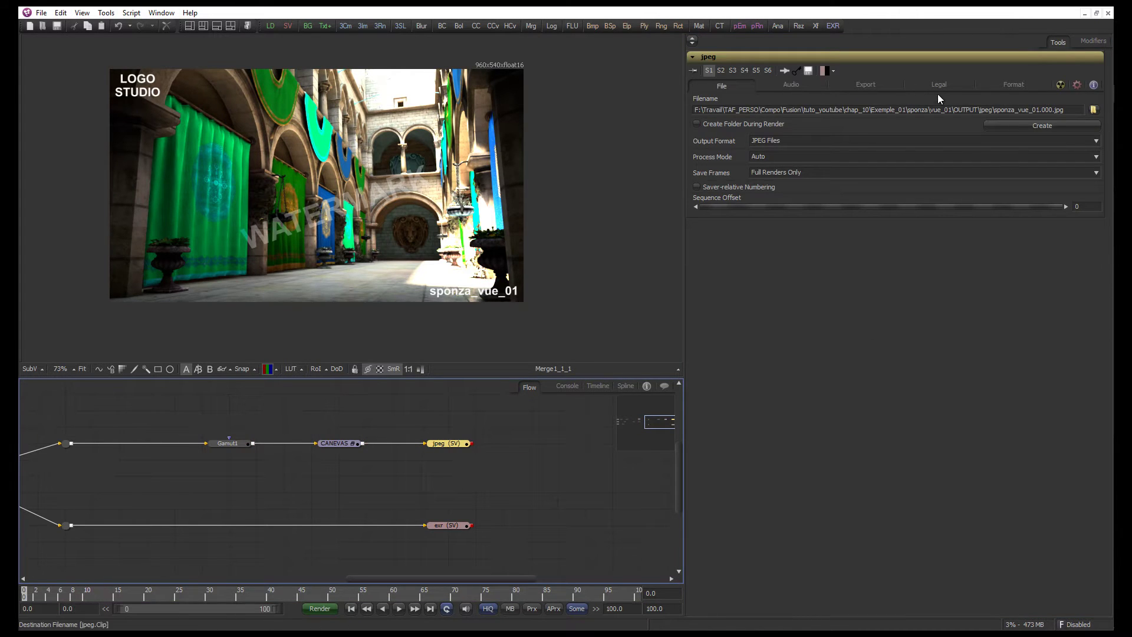
{"action": "left_click", "coordinate": [864, 85]}
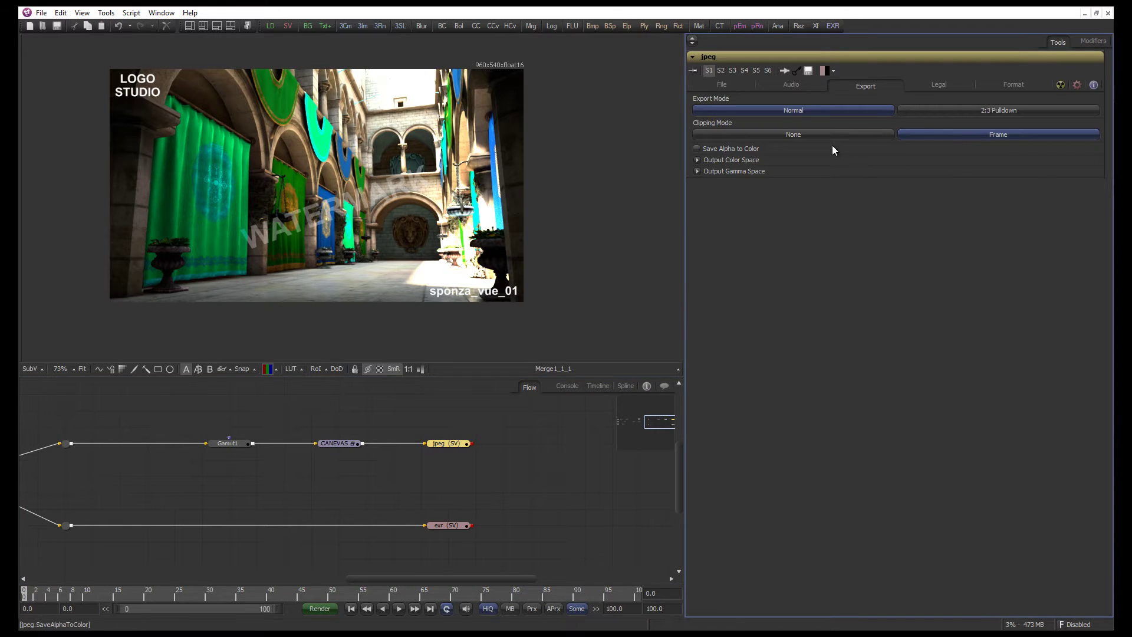
{"action": "left_click", "coordinate": [698, 161]}
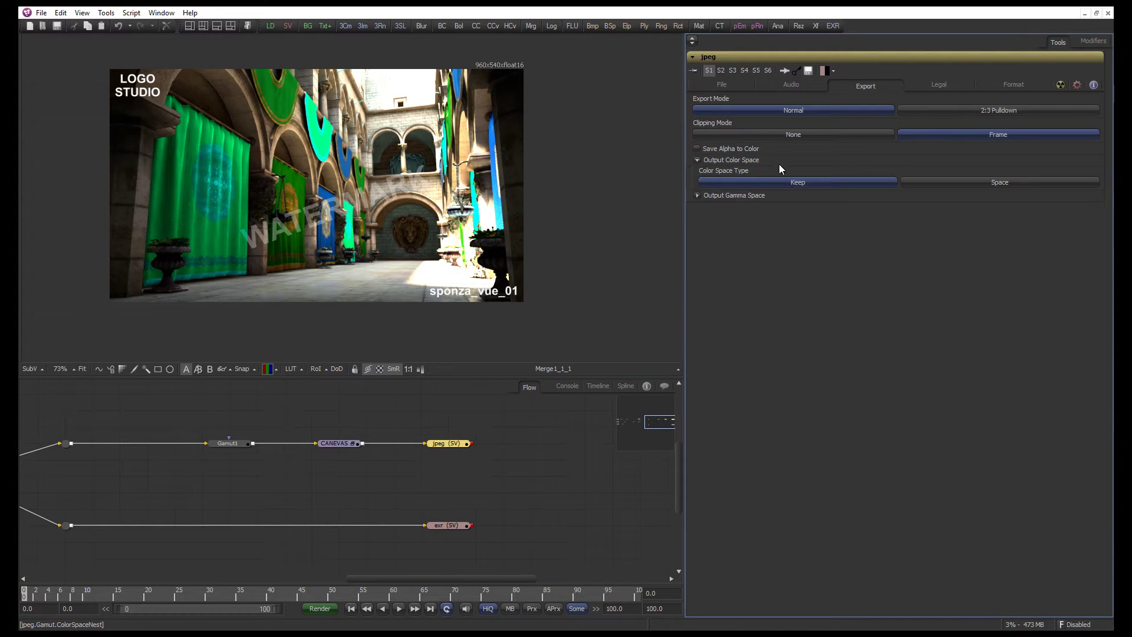
{"action": "left_click", "coordinate": [912, 183]}
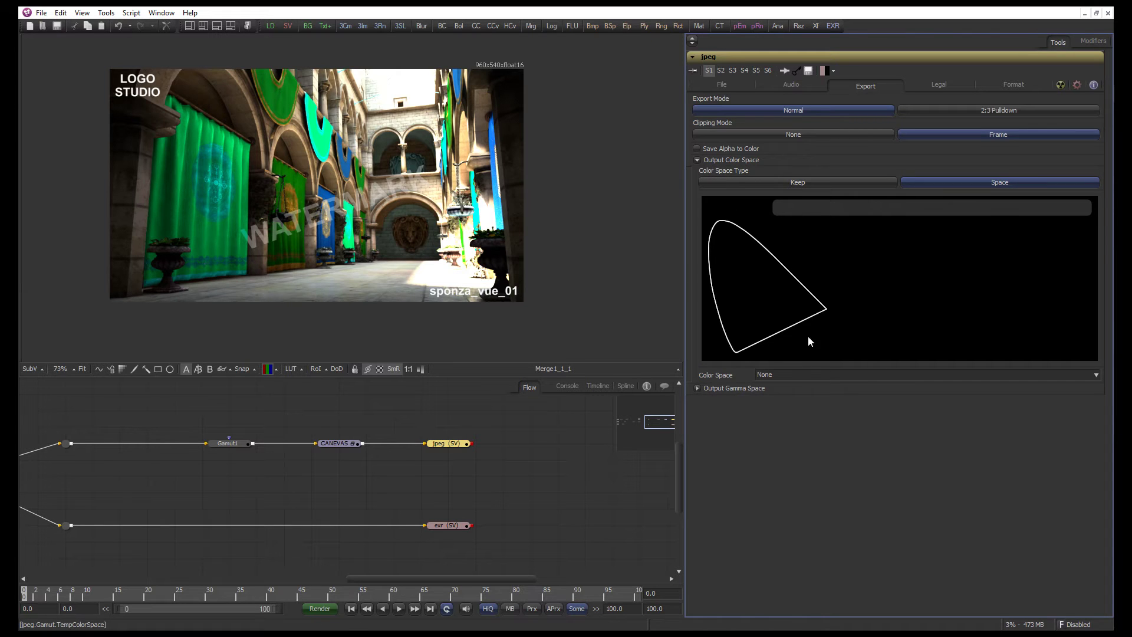
{"action": "left_click", "coordinate": [806, 374]}
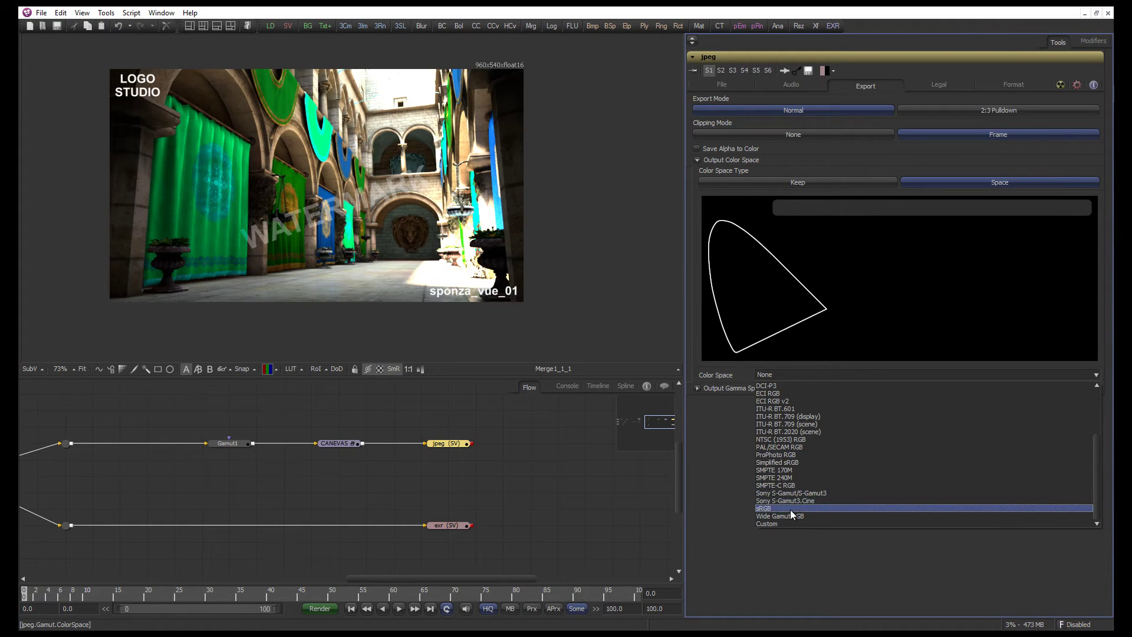
{"action": "left_click", "coordinate": [790, 509]}
Set the jpeg Saver's output gamma curve type to Space with the sRGB gamma space
{"action": "left_click", "coordinate": [718, 393]}
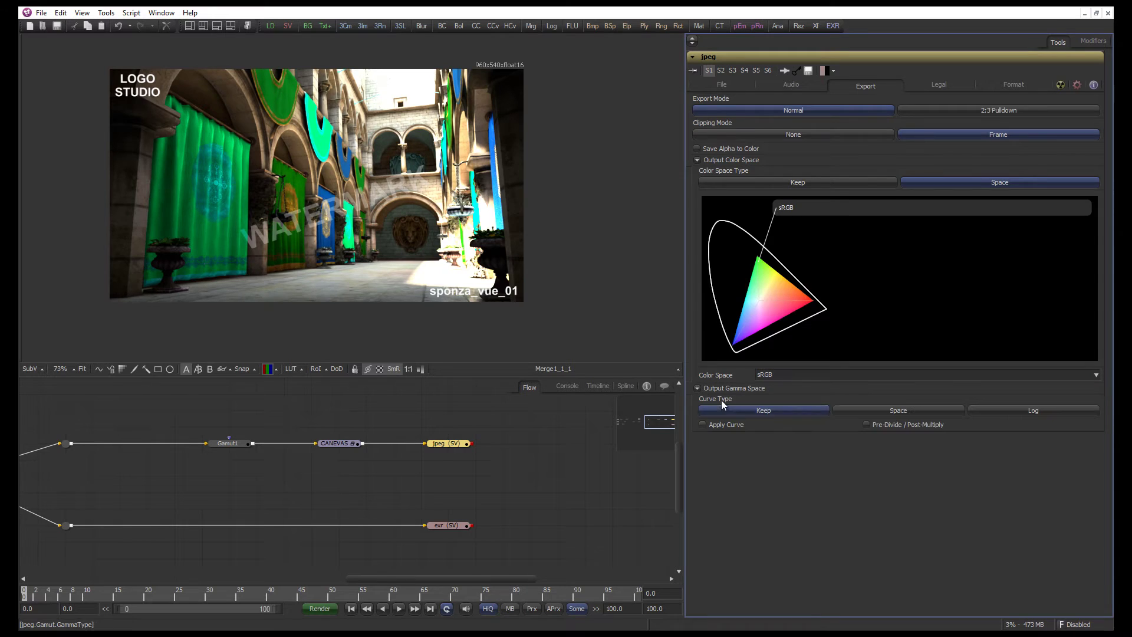
{"action": "left_click", "coordinate": [925, 413]}
{"action": "left_click", "coordinate": [791, 530]}
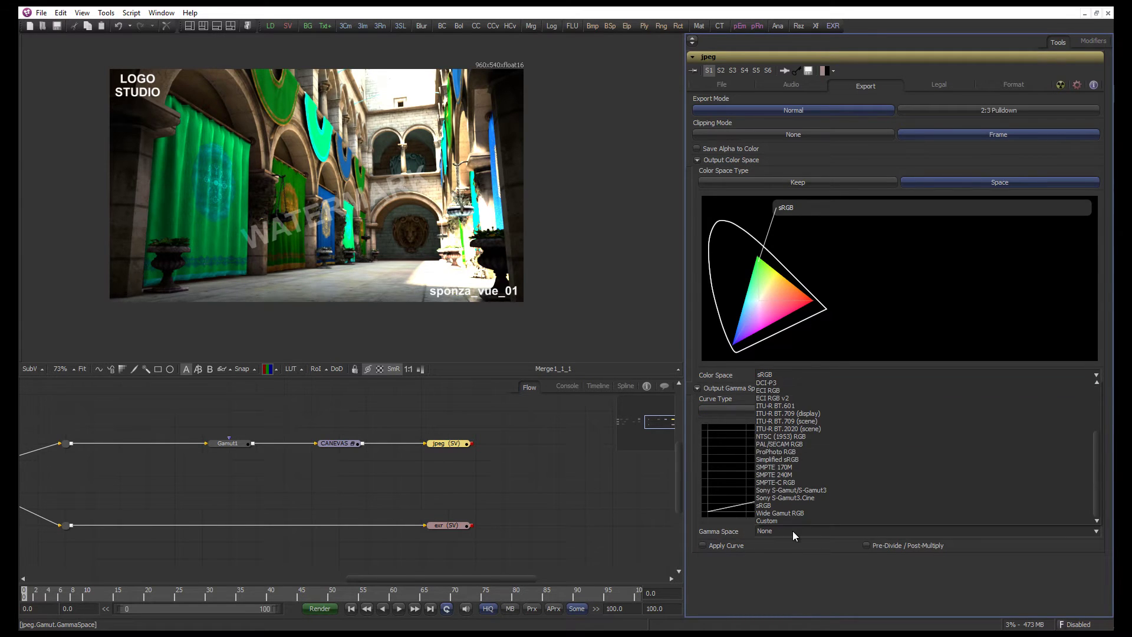
{"action": "left_click", "coordinate": [793, 505]}
Display the jpeg Saver's output in the viewer and return to the Saver's file settings
{"action": "left_click", "coordinate": [433, 479]}
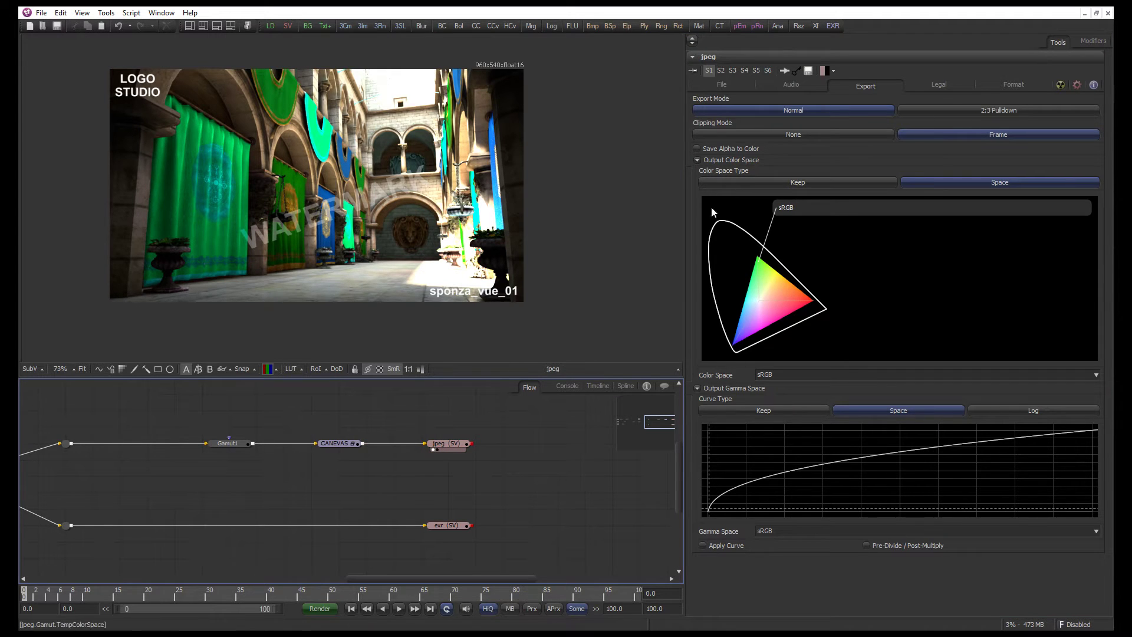
{"action": "left_click", "coordinate": [440, 448]}
{"action": "left_click", "coordinate": [455, 445]}
{"action": "left_click", "coordinate": [721, 84]}
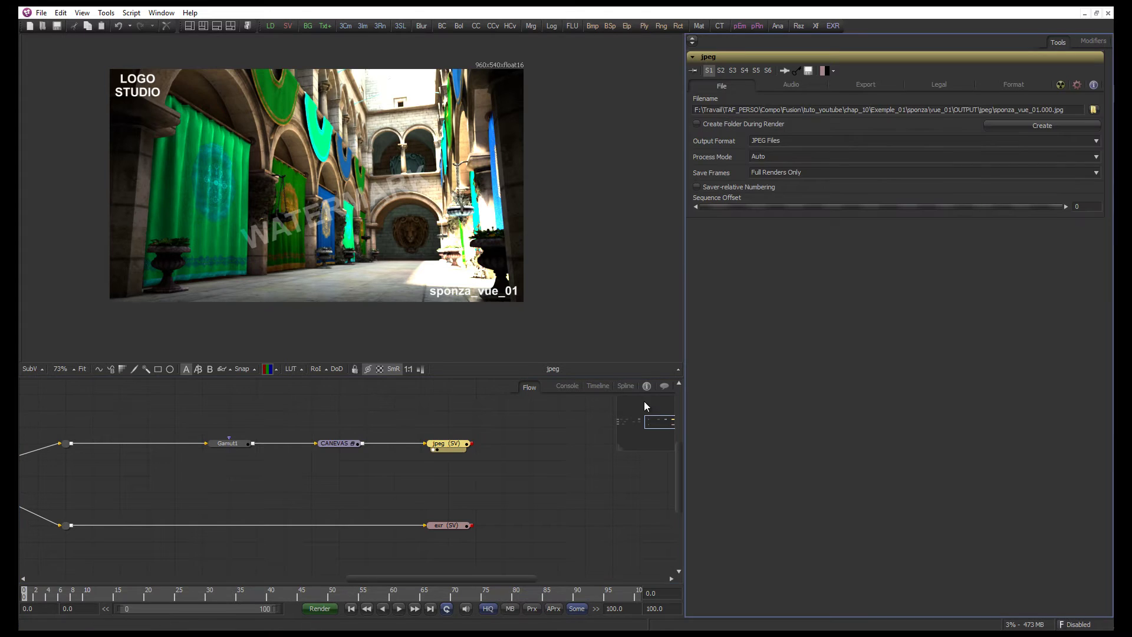
Move the Gamut node next to CANEVAS, and shift that branch and the exr Saver closer to the pipe routers
{"action": "left_click", "coordinate": [517, 477]}
{"action": "left_click_drag", "start_coordinate": [319, 450], "coordinate": [361, 440]}
{"action": "left_click", "coordinate": [269, 434]}
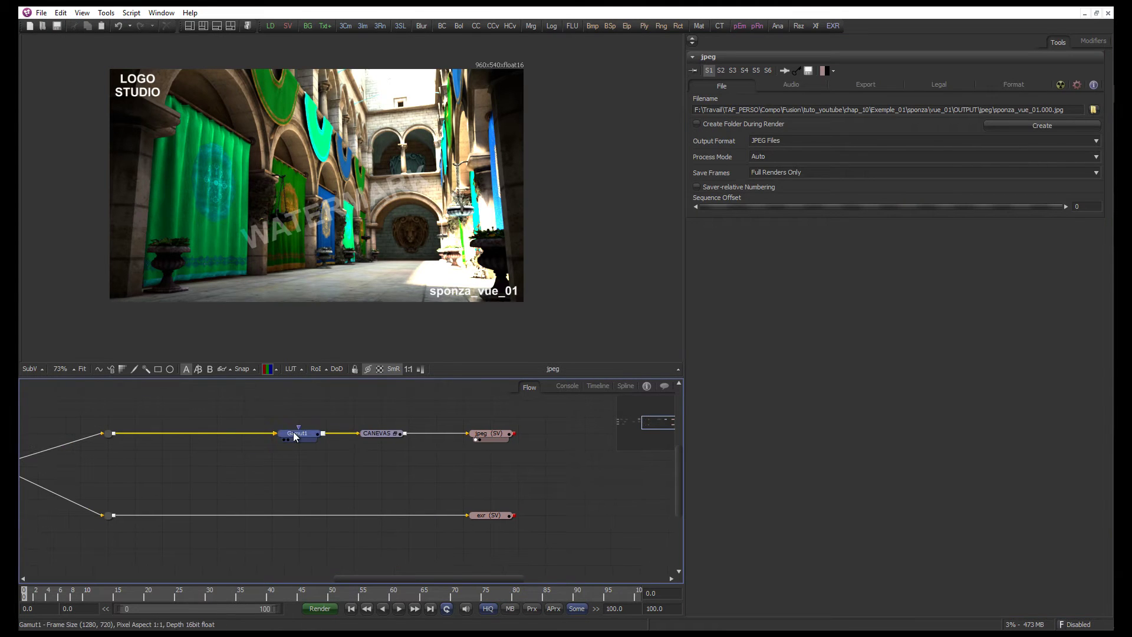
{"action": "left_click_drag", "start_coordinate": [270, 434], "coordinate": [297, 433]}
{"action": "left_click_drag", "start_coordinate": [524, 458], "coordinate": [278, 410]}
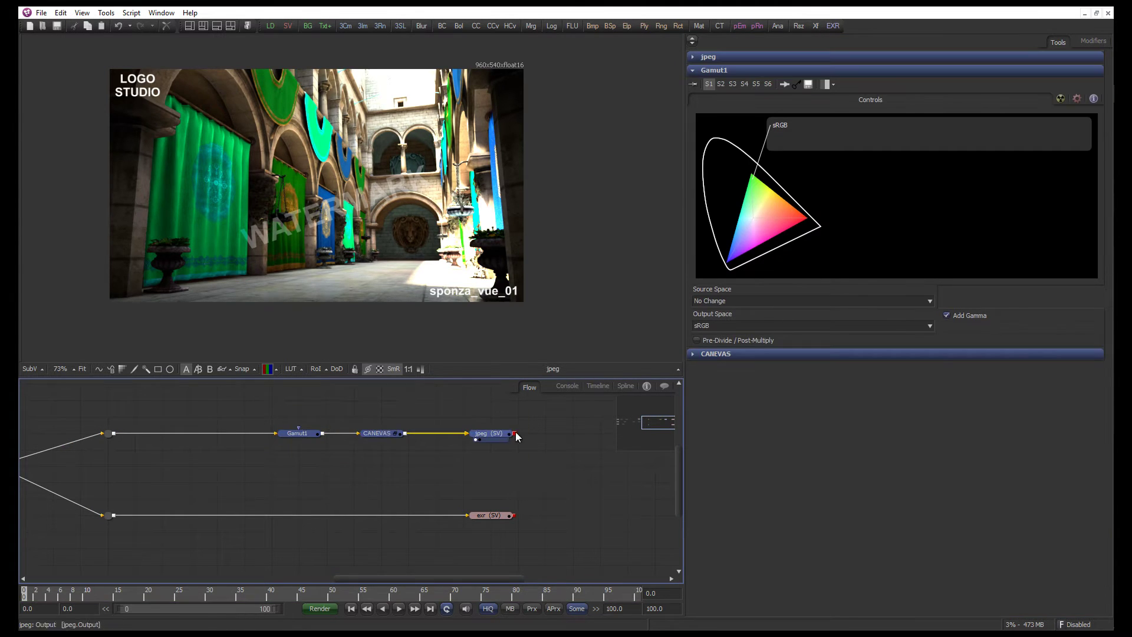
{"action": "left_click_drag", "start_coordinate": [501, 433], "coordinate": [392, 433]}
{"action": "left_click_drag", "start_coordinate": [492, 515], "coordinate": [406, 516]}
{"action": "left_click", "coordinate": [425, 501]}
Display the exr Saver's output in the viewer and review the three Loaders at the start of the flow
{"action": "key", "text": "1"}
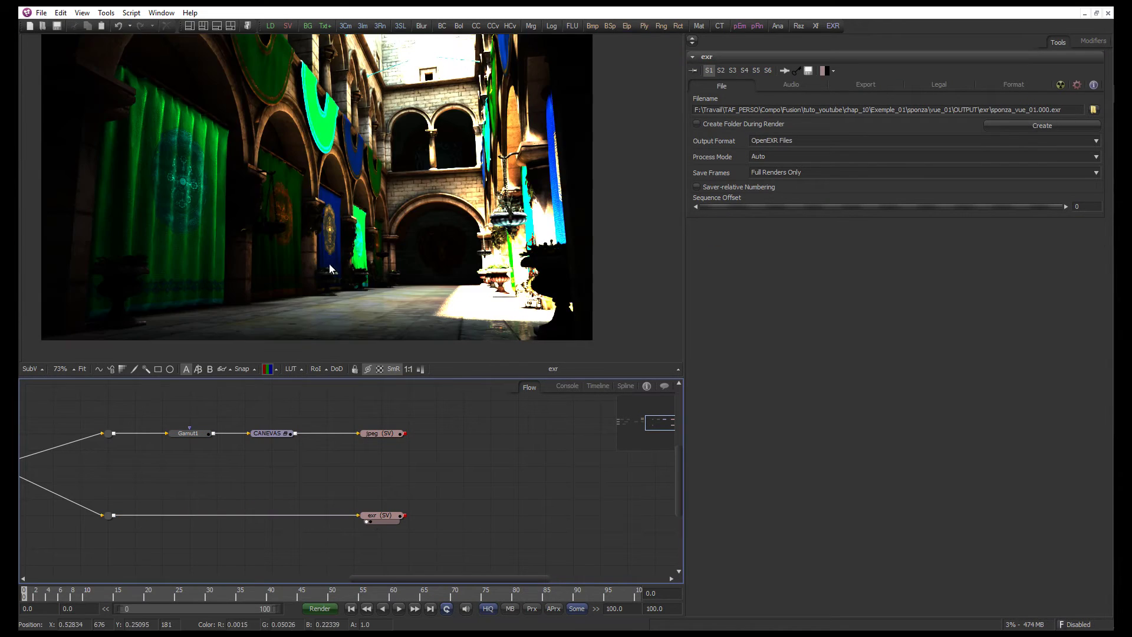
{"action": "left_click", "coordinate": [388, 518]}
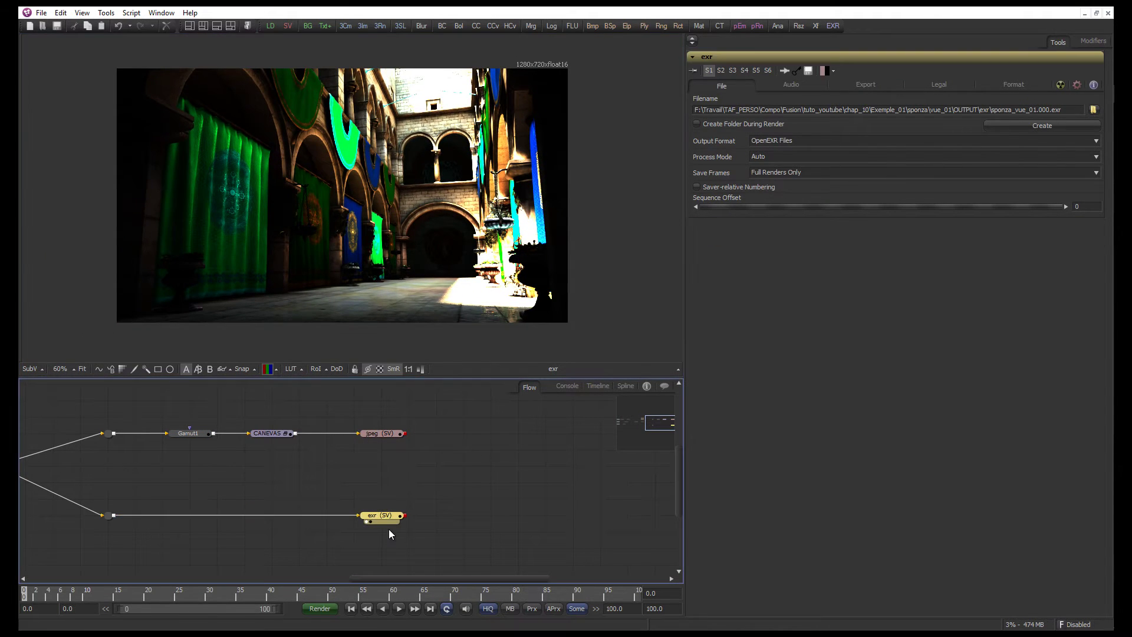
{"action": "left_click", "coordinate": [439, 510]}
{"action": "scroll", "coordinate": [439, 510], "scroll_direction": "down", "scroll_amount": 2}
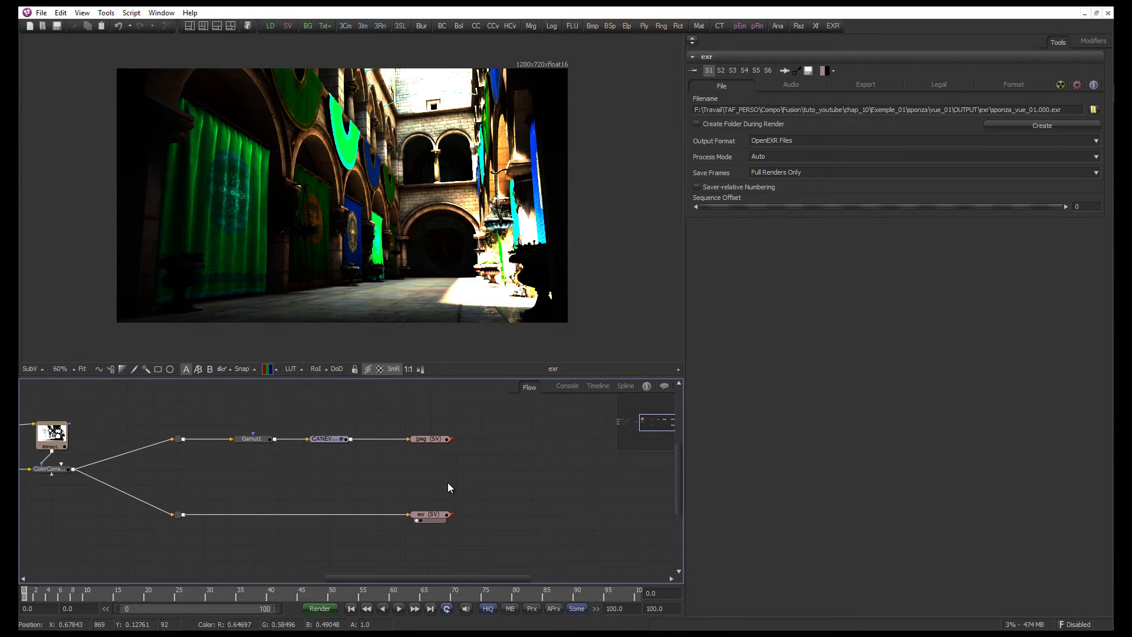
{"action": "scroll", "coordinate": [332, 473], "scroll_direction": "left", "scroll_amount": 10}
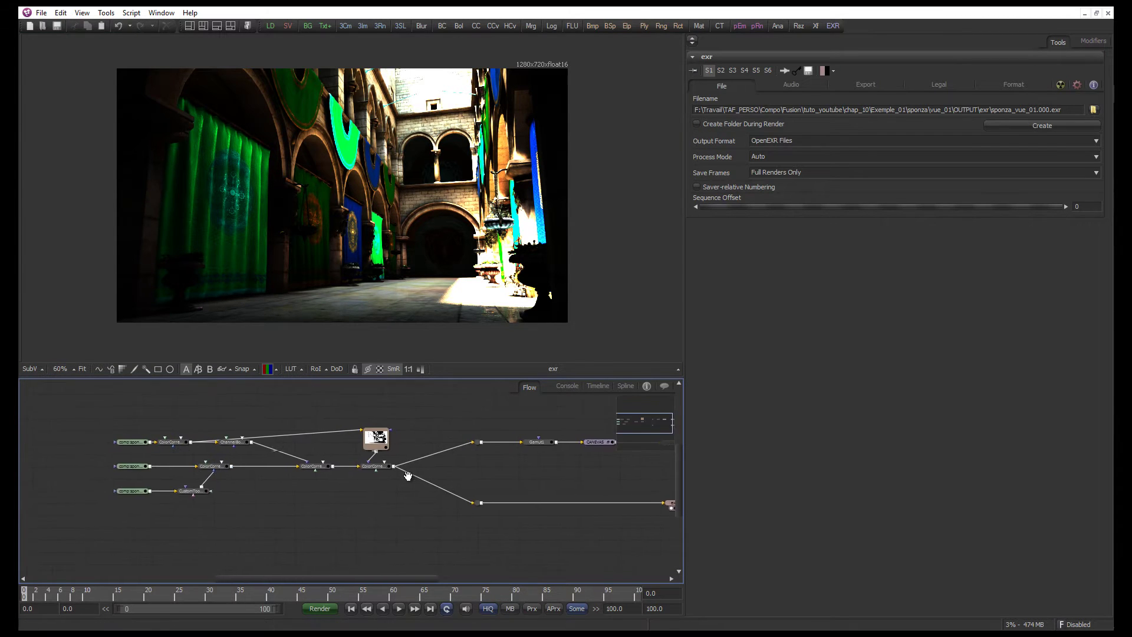
{"action": "left_click_drag", "start_coordinate": [178, 507], "coordinate": [115, 444]}
{"action": "scroll", "coordinate": [512, 472], "scroll_direction": "right", "scroll_amount": 8}
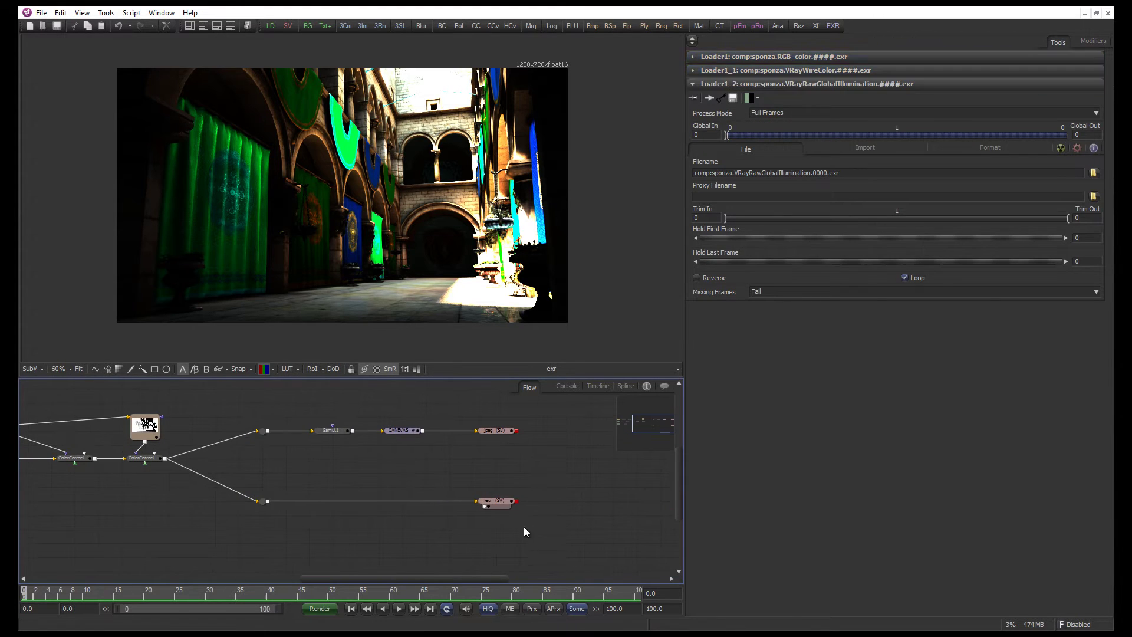
Move both pipe routers closer to the last ColorCorrector, bringing the exr Saver in with them
{"action": "left_click_drag", "start_coordinate": [523, 526], "coordinate": [262, 481]}
{"action": "left_click_drag", "start_coordinate": [498, 501], "coordinate": [361, 500]}
{"action": "left_click_drag", "start_coordinate": [543, 462], "coordinate": [229, 529]}
{"action": "left_click", "coordinate": [429, 449]}
{"action": "left_click_drag", "start_coordinate": [264, 435], "coordinate": [216, 436]}
Shift Gamut, CANEVAS and the jpeg Saver closer to their router, and align the exr Saver beneath the jpeg Saver
{"action": "left_click_drag", "start_coordinate": [536, 449], "coordinate": [361, 421]}
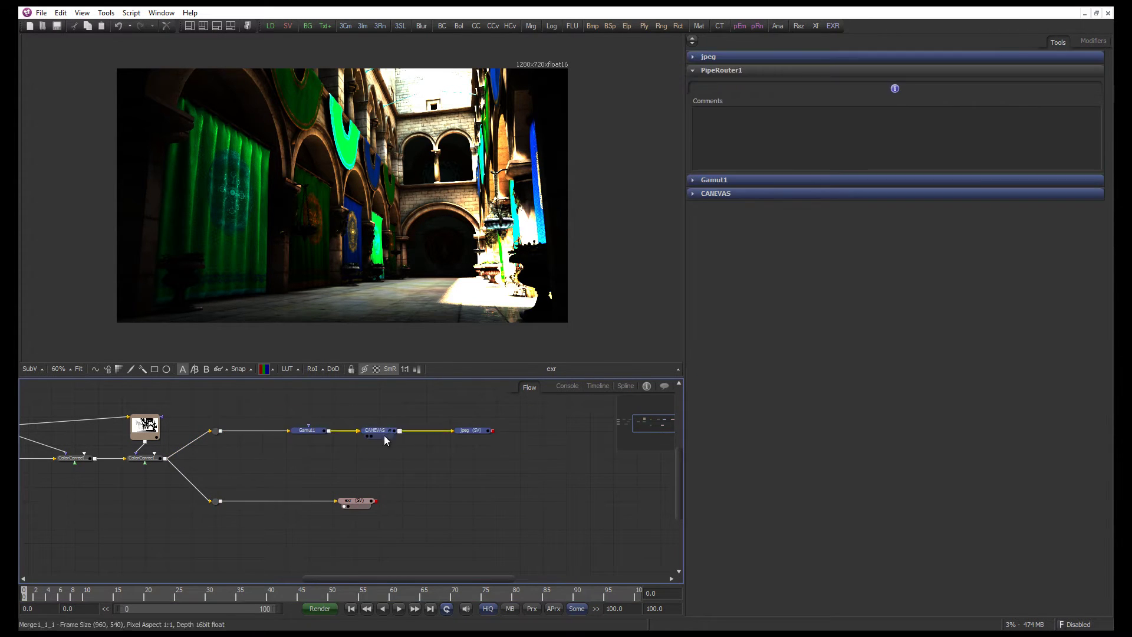
{"action": "left_click_drag", "start_coordinate": [471, 437], "coordinate": [378, 432]}
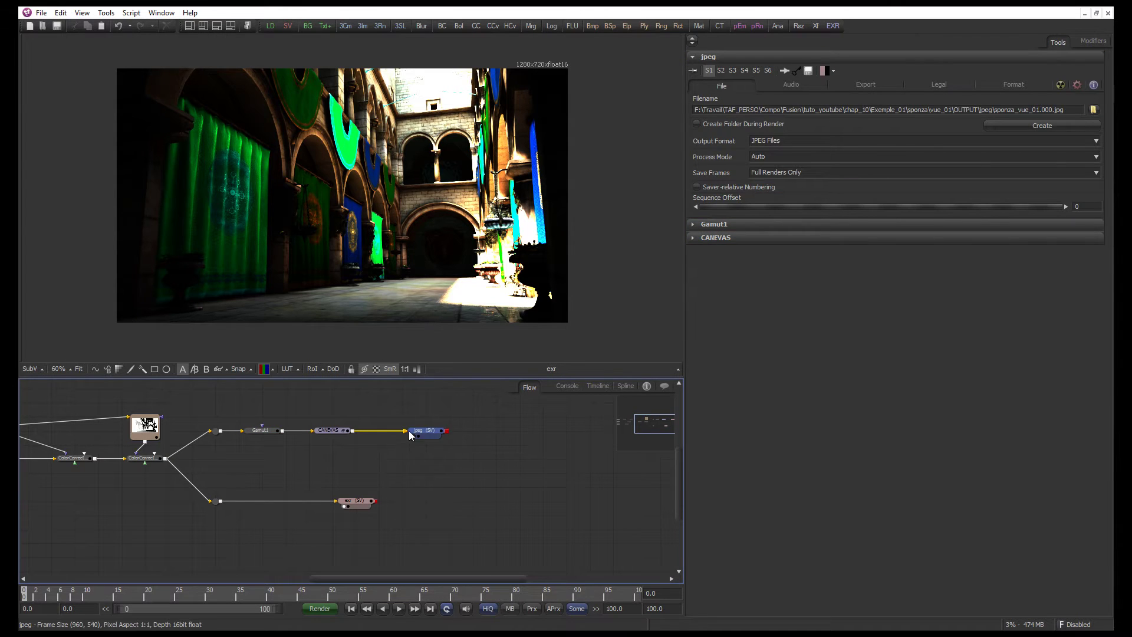
{"action": "left_click", "coordinate": [389, 430]}
{"action": "left_click_drag", "start_coordinate": [360, 501], "coordinate": [383, 502]}
{"action": "left_click_drag", "start_coordinate": [391, 431], "coordinate": [412, 431]}
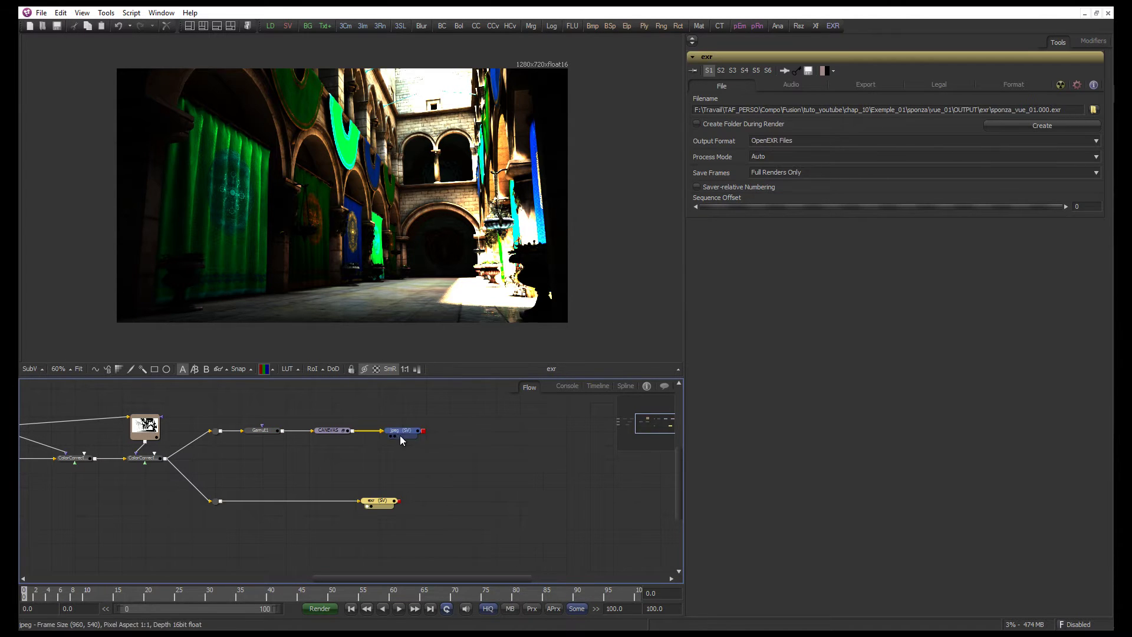
{"action": "left_click_drag", "start_coordinate": [384, 507], "coordinate": [406, 507]}
Review the nodes of the jpeg and exr branches and show the jpeg Saver's file settings
{"action": "left_click_drag", "start_coordinate": [449, 458], "coordinate": [207, 401]}
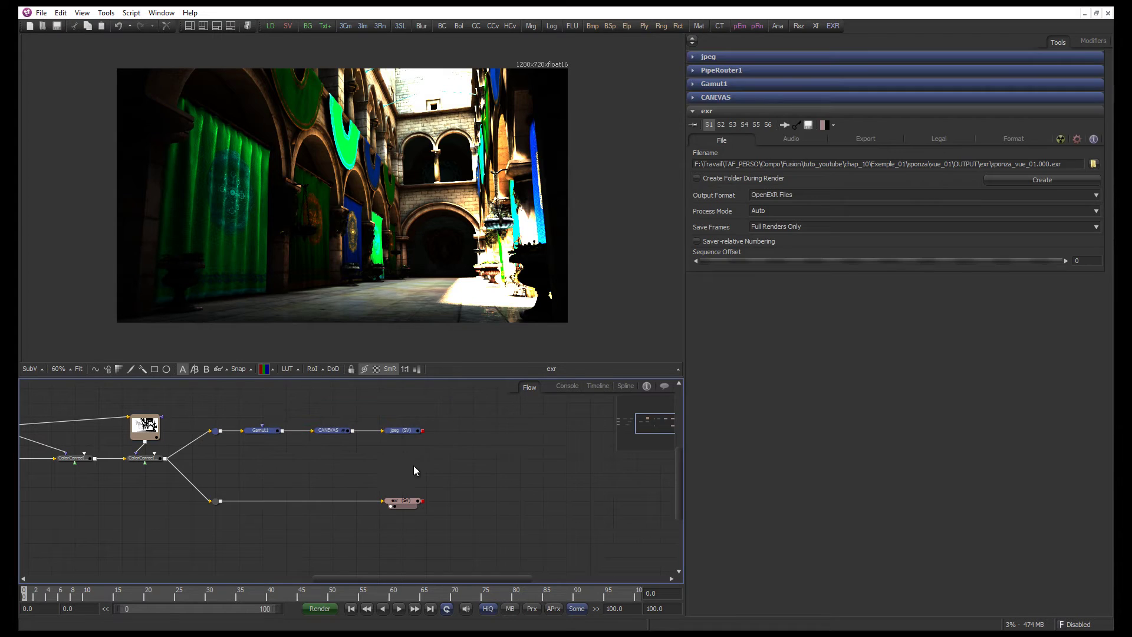
{"action": "left_click_drag", "start_coordinate": [366, 441], "coordinate": [214, 405]}
{"action": "left_click_drag", "start_coordinate": [444, 538], "coordinate": [189, 472]}
{"action": "scroll", "coordinate": [377, 441], "scroll_direction": "up", "scroll_amount": 2}
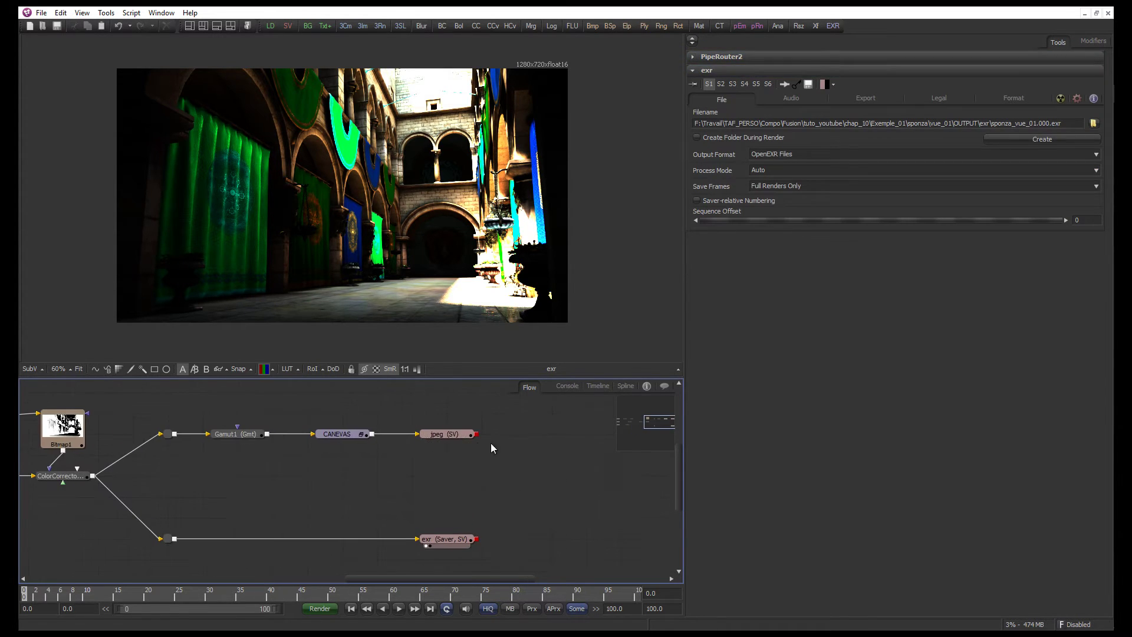
{"action": "left_click", "coordinate": [448, 434]}
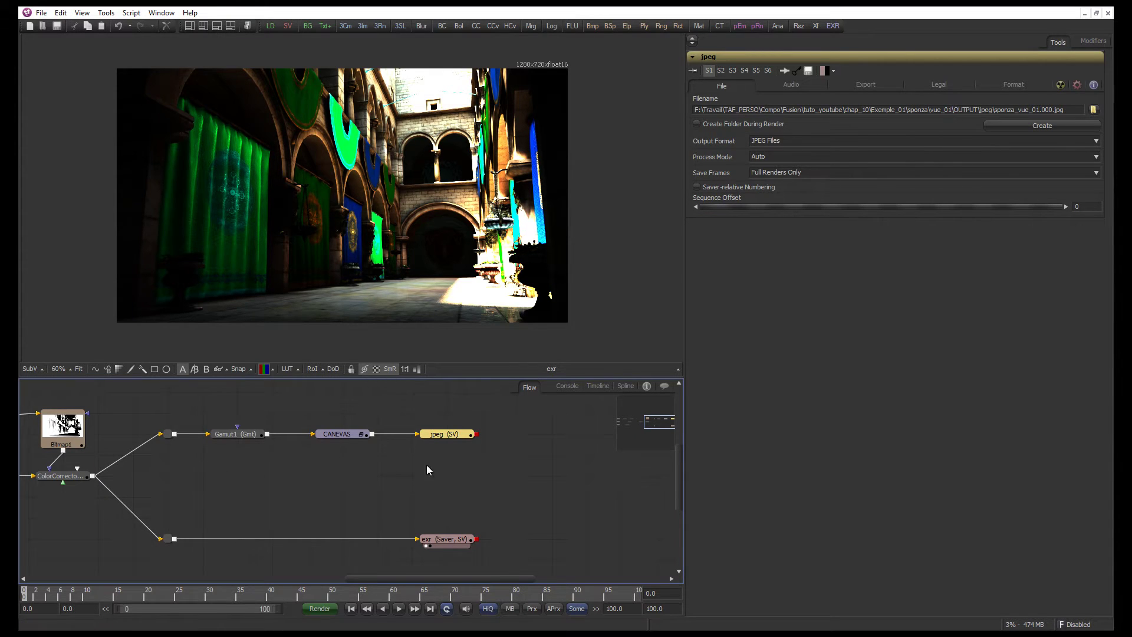
Examine the comp: prefix in the VRayWireColor Loader's filename and return to the jpeg Saver's file settings
{"action": "scroll", "coordinate": [427, 465], "scroll_direction": "down", "scroll_amount": 4}
{"action": "left_click", "coordinate": [235, 473]}
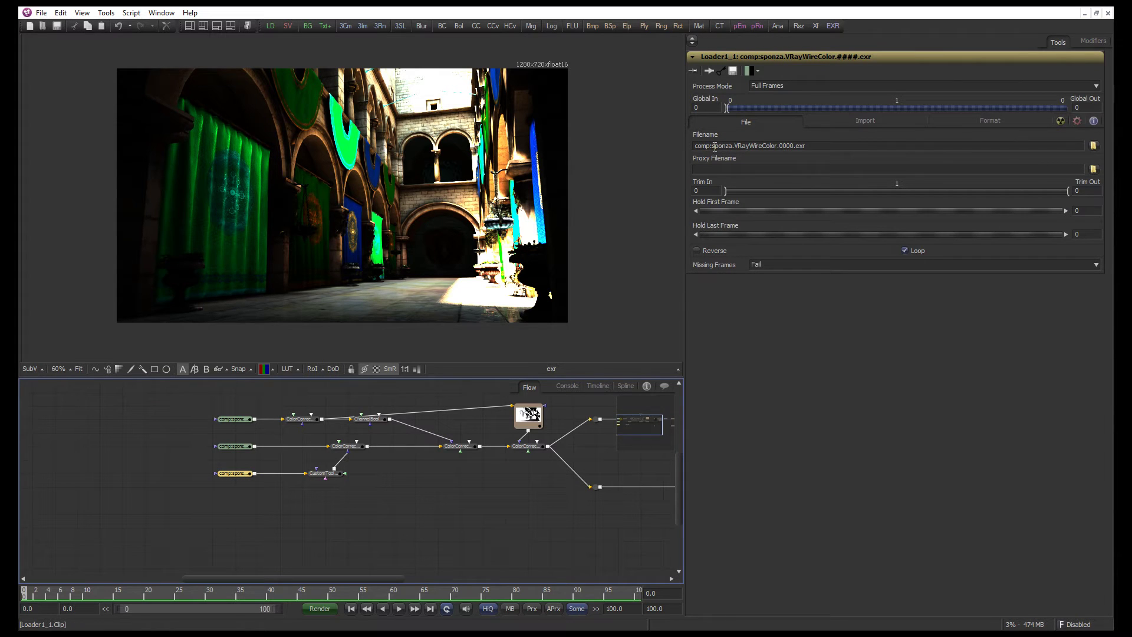
{"action": "left_click_drag", "start_coordinate": [714, 146], "coordinate": [687, 145]}
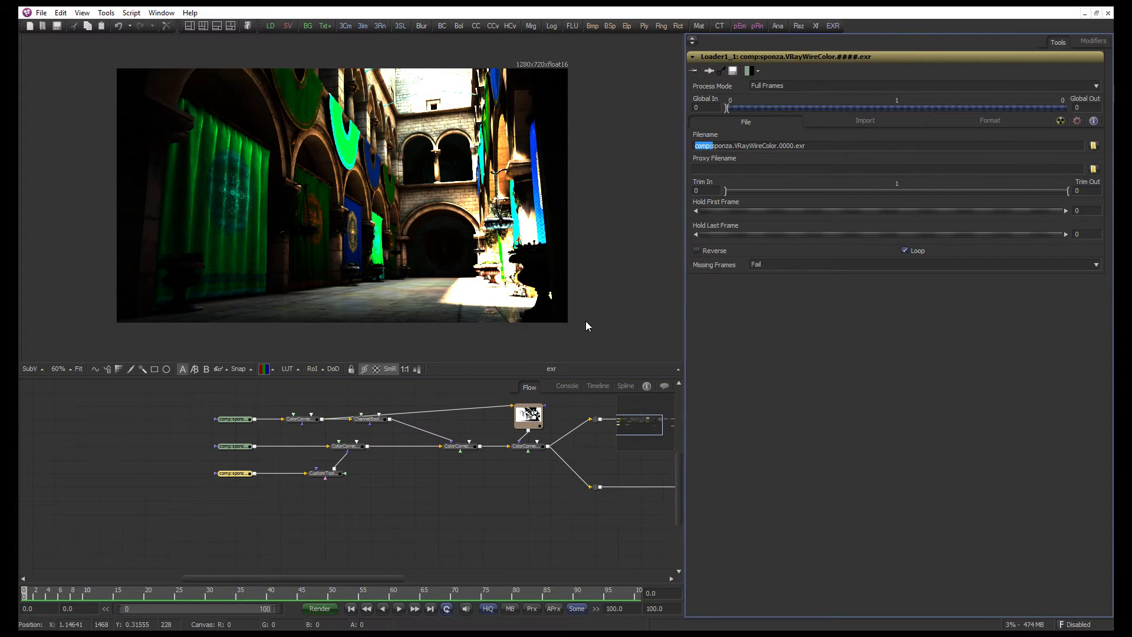
{"action": "left_click", "coordinate": [490, 487]}
{"action": "scroll", "coordinate": [409, 463], "scroll_direction": "right", "scroll_amount": 5}
{"action": "left_click", "coordinate": [415, 411]}
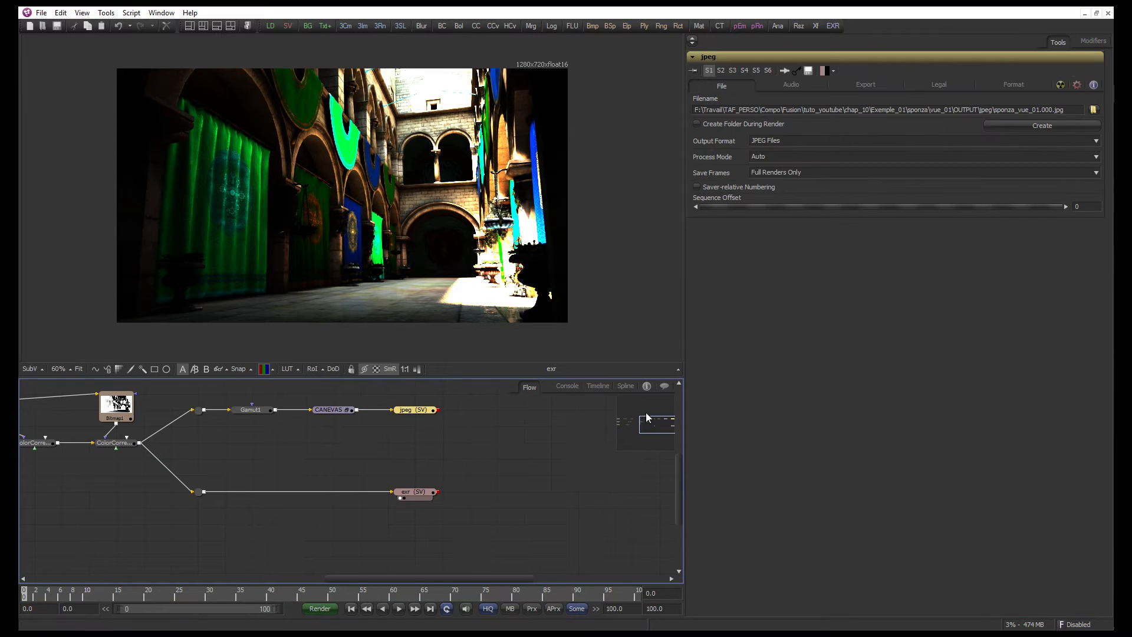
Switch to File Explorer, locate sponza_vue_01.comp in the footage folder, and open the OUTPUT folder inside vue_01
{"action": "key", "text": "alt+Tab"}
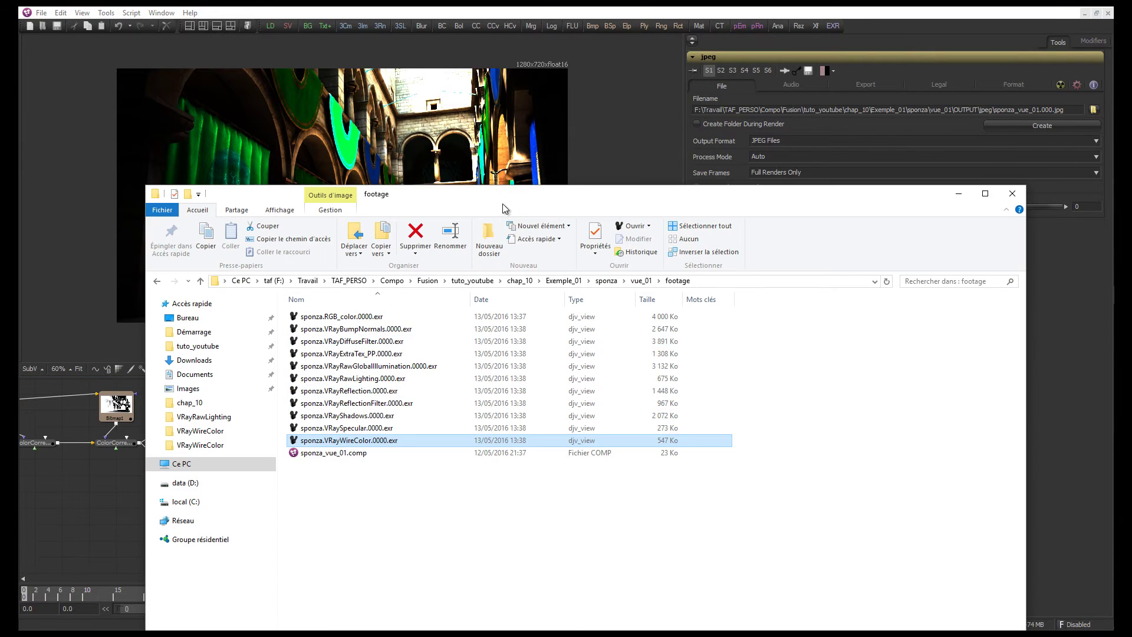
{"action": "left_click_drag", "start_coordinate": [503, 190], "coordinate": [449, 121]}
{"action": "left_click", "coordinate": [295, 381]}
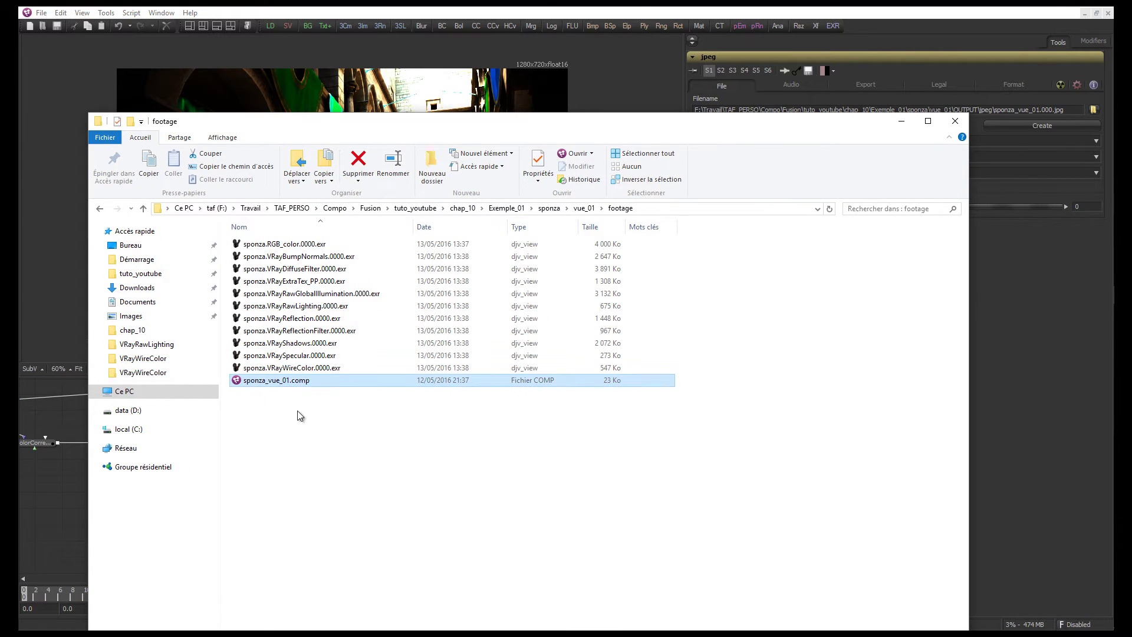
{"action": "left_click", "coordinate": [583, 208]}
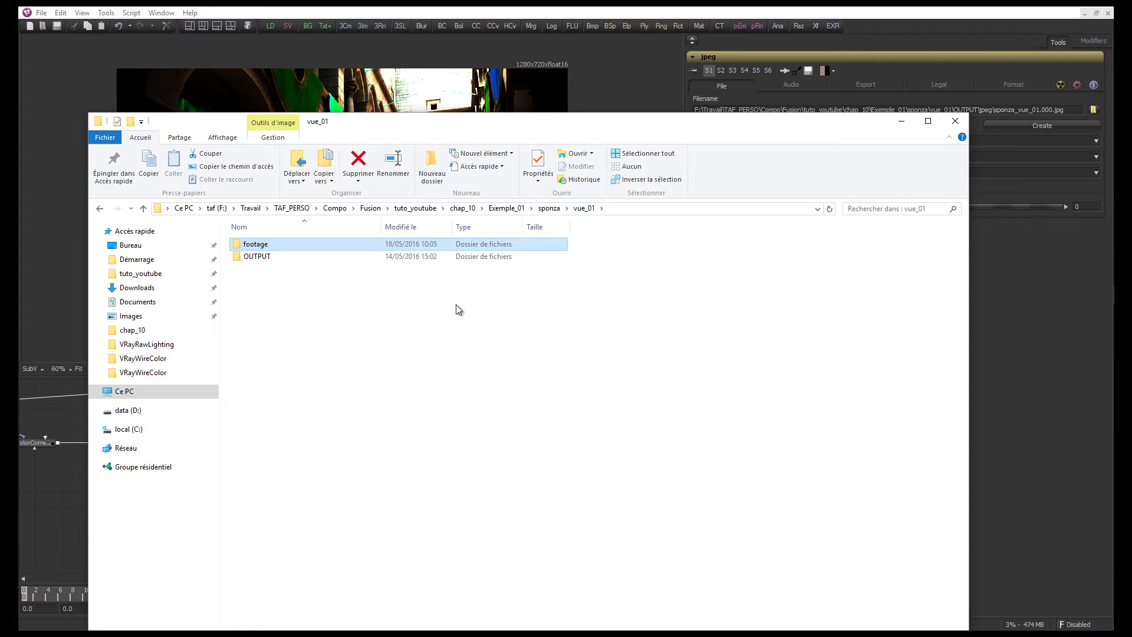
{"action": "left_click", "coordinate": [271, 258]}
{"action": "double_click", "coordinate": [271, 257]}
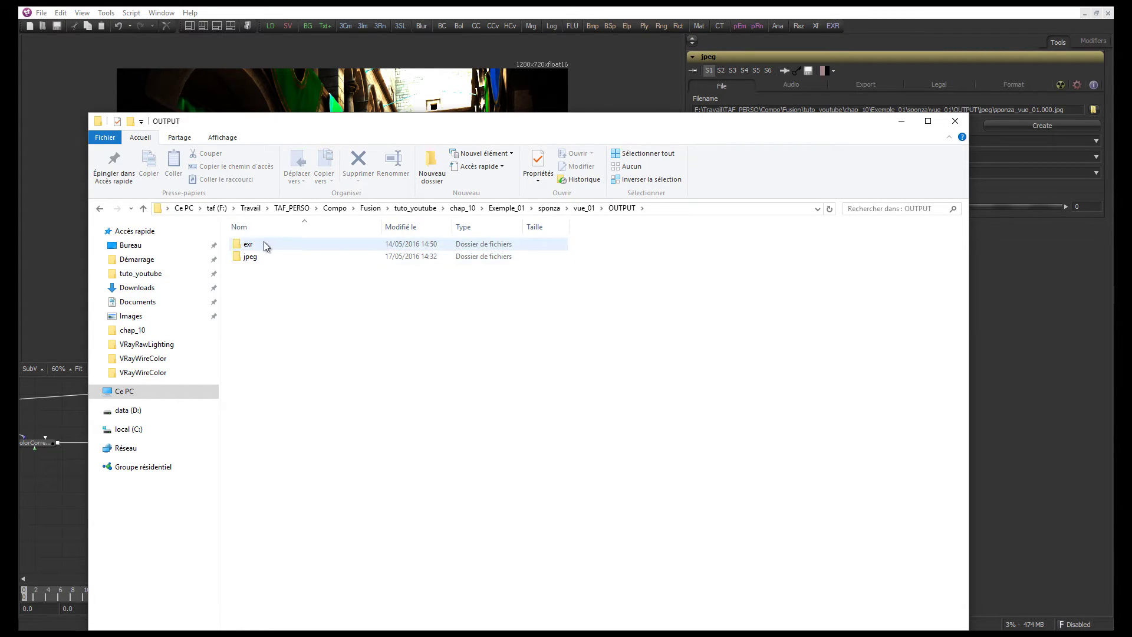
Return to Fusion and replace the jpeg Saver's path up to vue_01 with the relative prefix comp:.
{"action": "left_click_drag", "start_coordinate": [864, 121], "coordinate": [840, 199]}
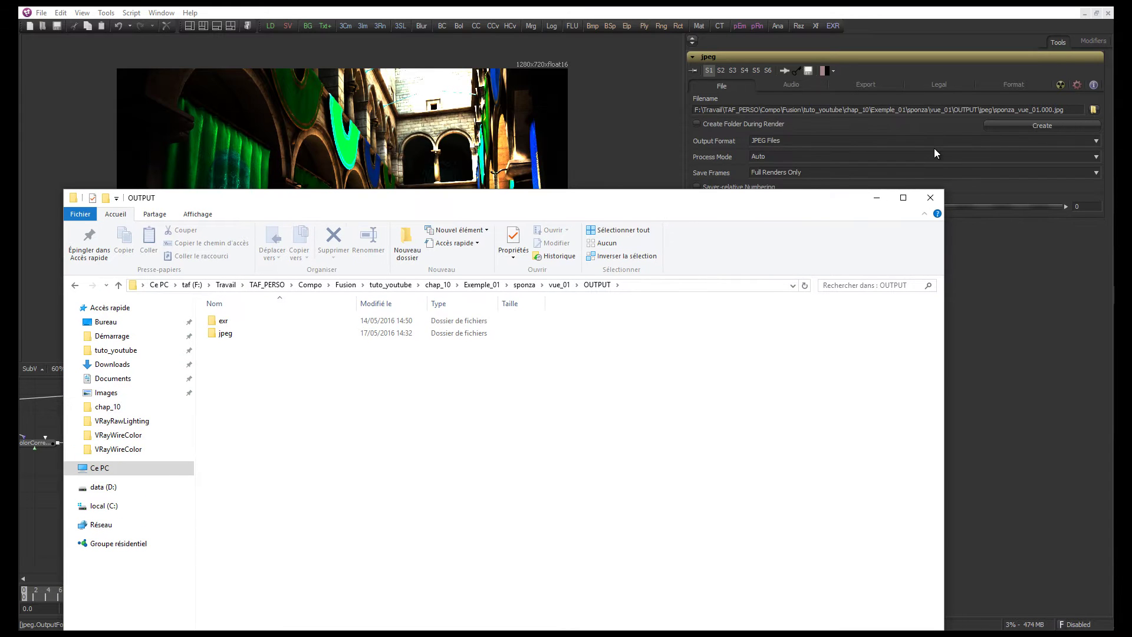
{"action": "left_click_drag", "start_coordinate": [951, 112], "coordinate": [647, 120]}
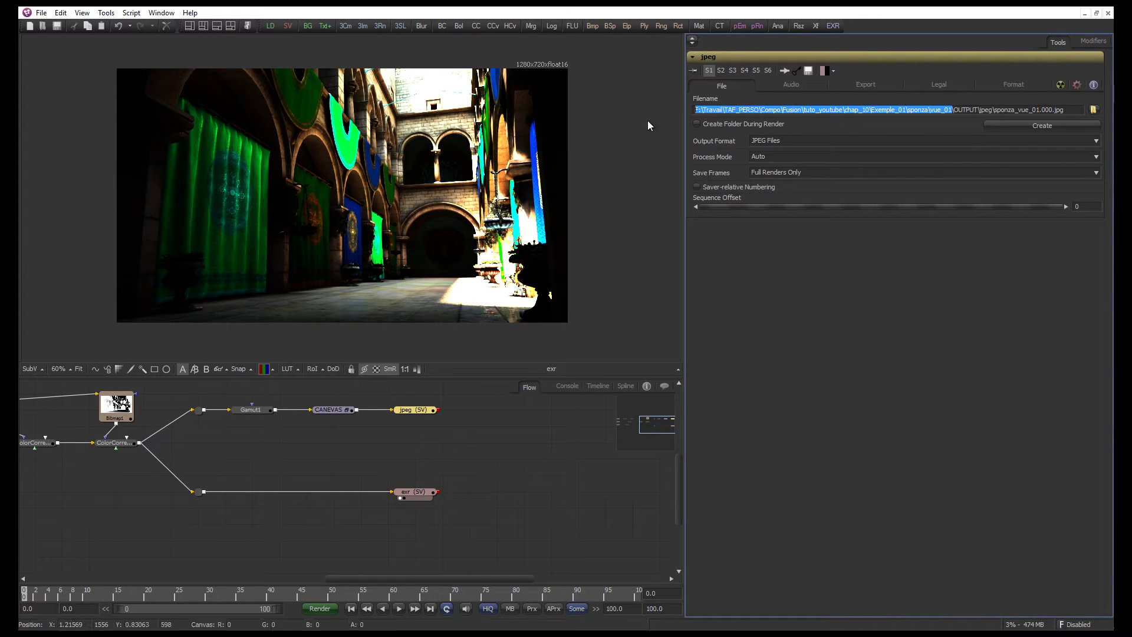
{"action": "type", "text": "comp:.."}
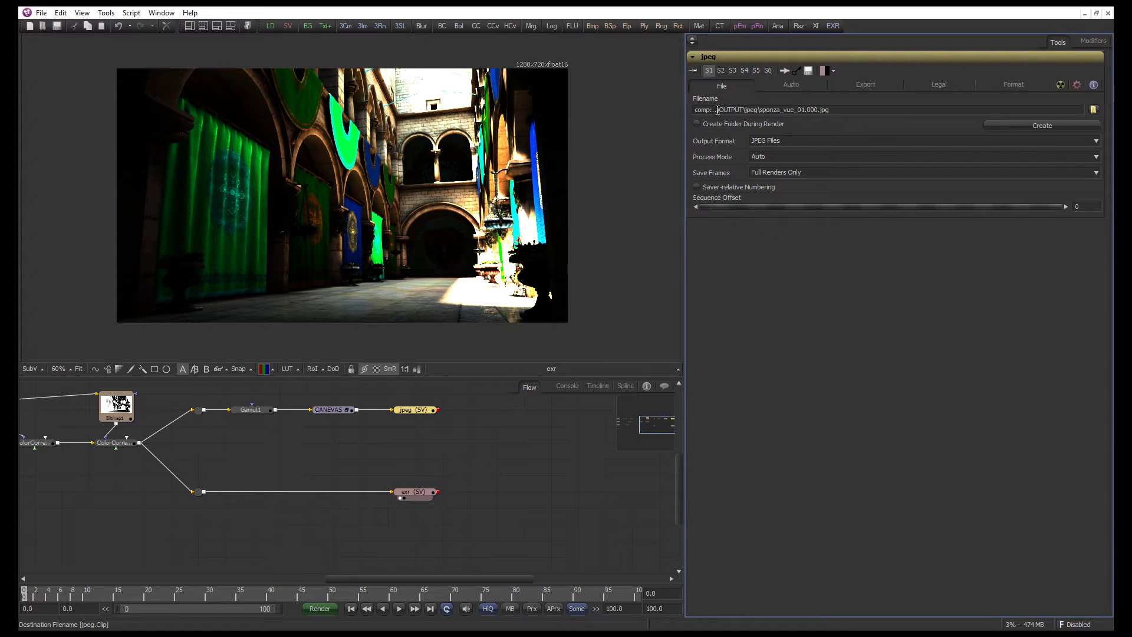
Copy the comp:.. prefix from the jpeg Saver's filename and replace the exr Saver's path up to vue_01 with it
{"action": "left_click_drag", "start_coordinate": [717, 109], "coordinate": [677, 118]}
{"action": "key", "text": "ctrl+c"}
{"action": "left_click", "coordinate": [417, 493]}
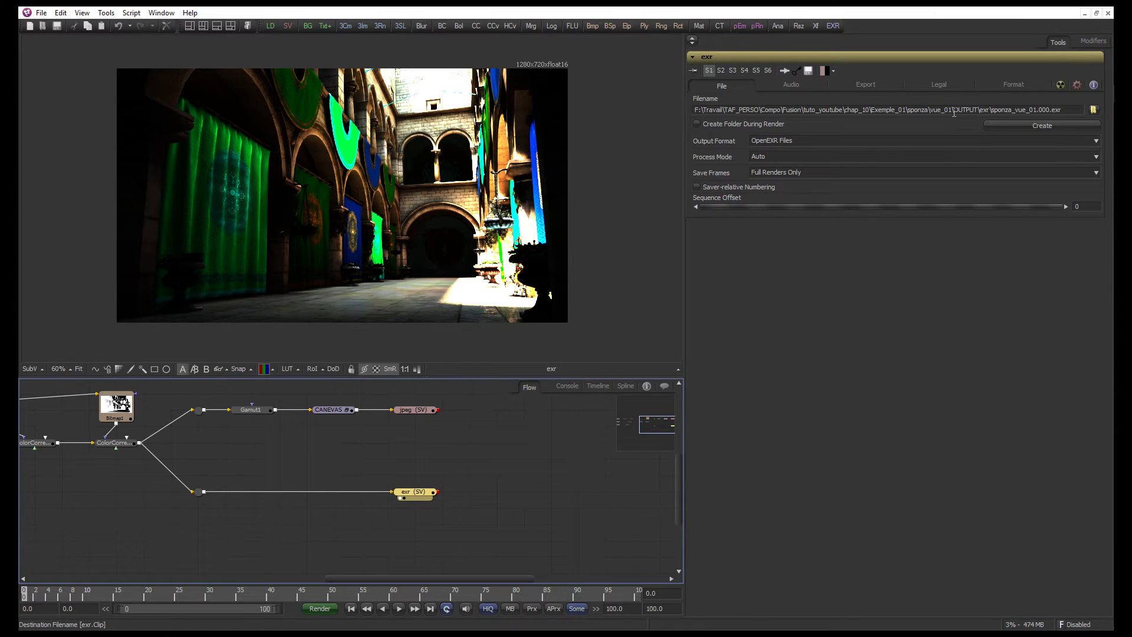
{"action": "left_click_drag", "start_coordinate": [953, 111], "coordinate": [662, 120]}
{"action": "key", "text": "ctrl+v"}
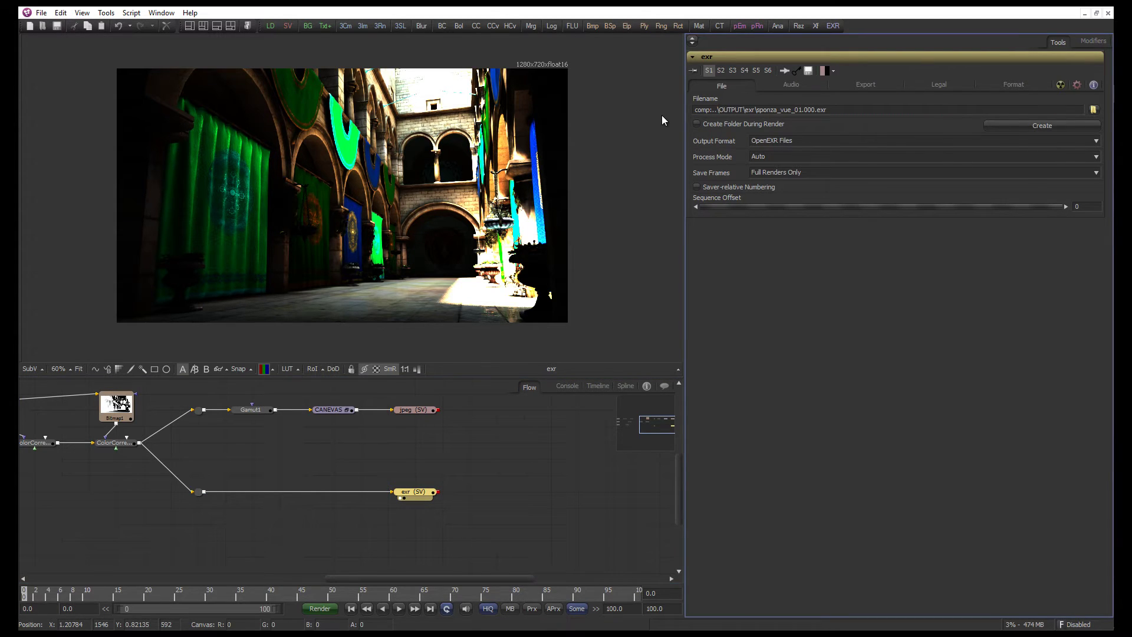
Set the render end time to 0 and the global end time to 1
{"action": "left_click", "coordinate": [424, 491]}
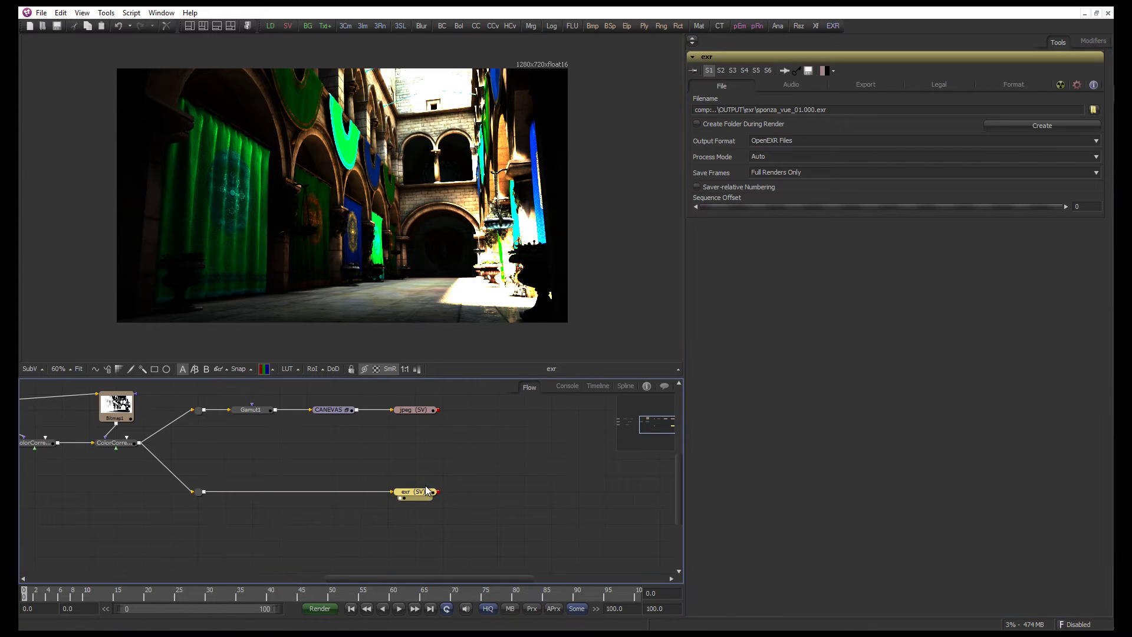
{"action": "left_click", "coordinate": [630, 612]}
{"action": "type", "text": "0"}
{"action": "key", "text": "Return"}
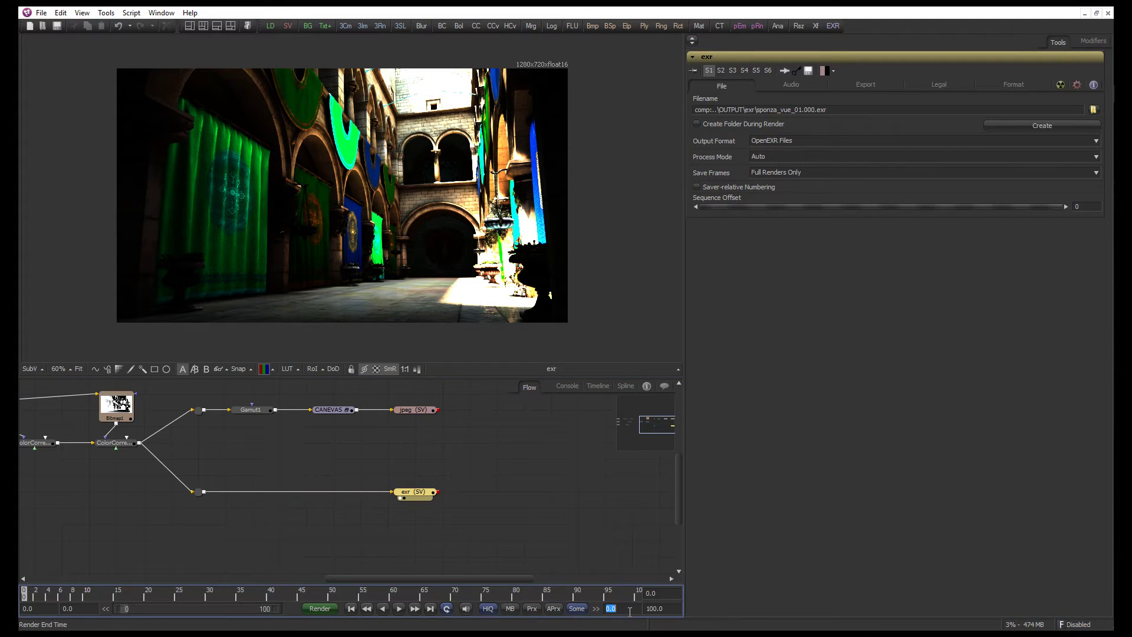
{"action": "left_click", "coordinate": [664, 609]}
{"action": "type", "text": "1"}
{"action": "key", "text": "Return"}
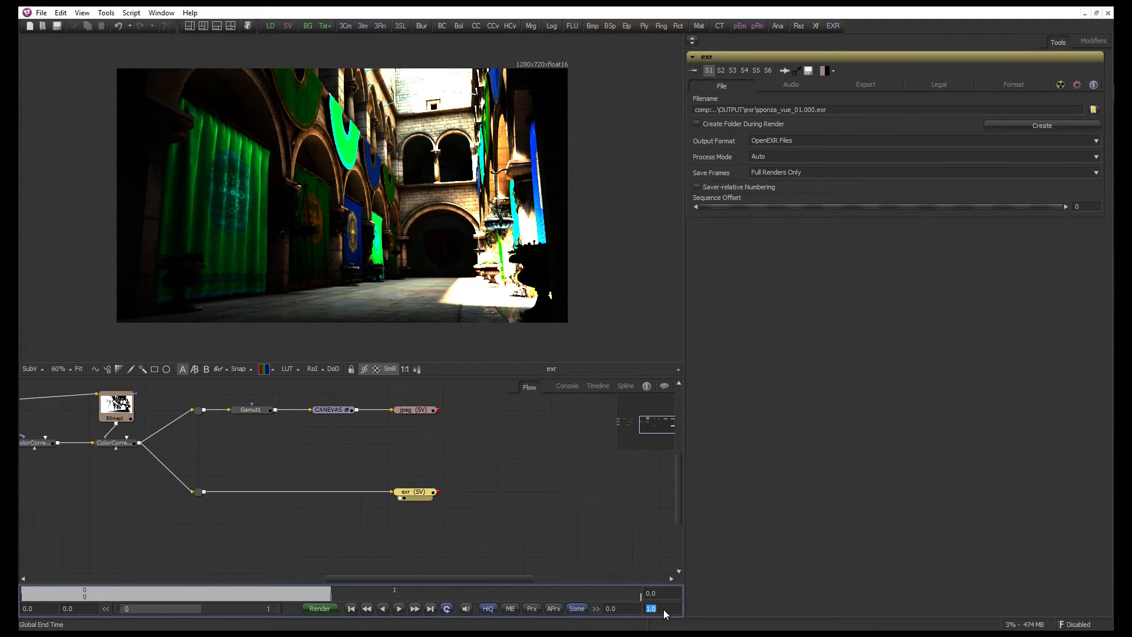
Render frame 0 through the jpeg and exr Savers and dismiss the completion message
{"action": "left_click_drag", "start_coordinate": [443, 526], "coordinate": [471, 532]}
{"action": "left_click", "coordinate": [319, 608]}
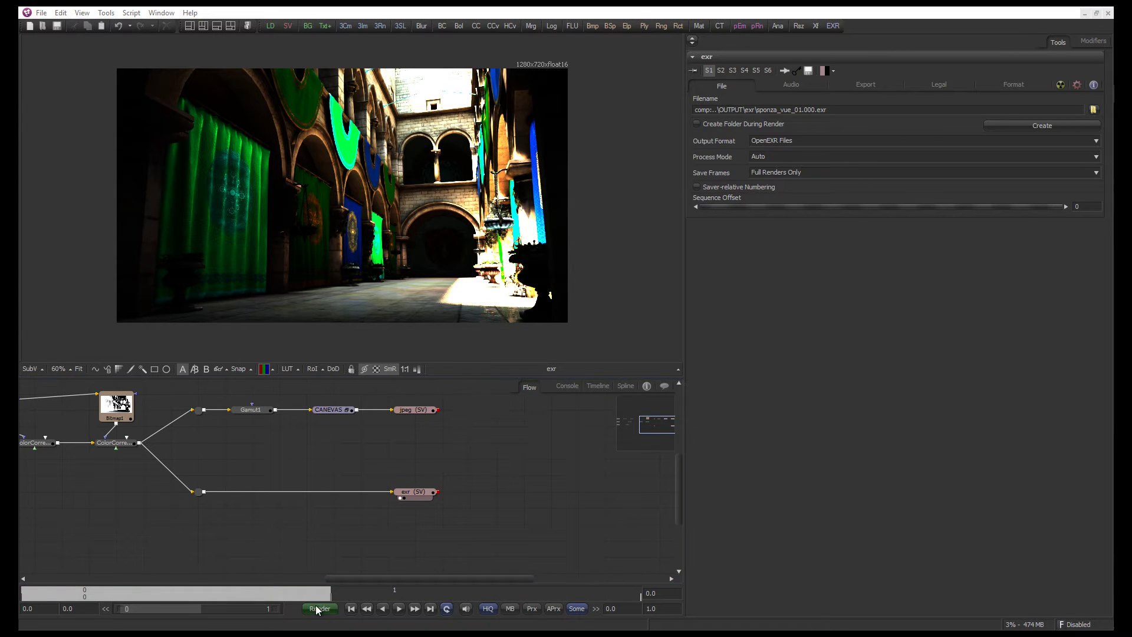
{"action": "left_click", "coordinate": [630, 403]}
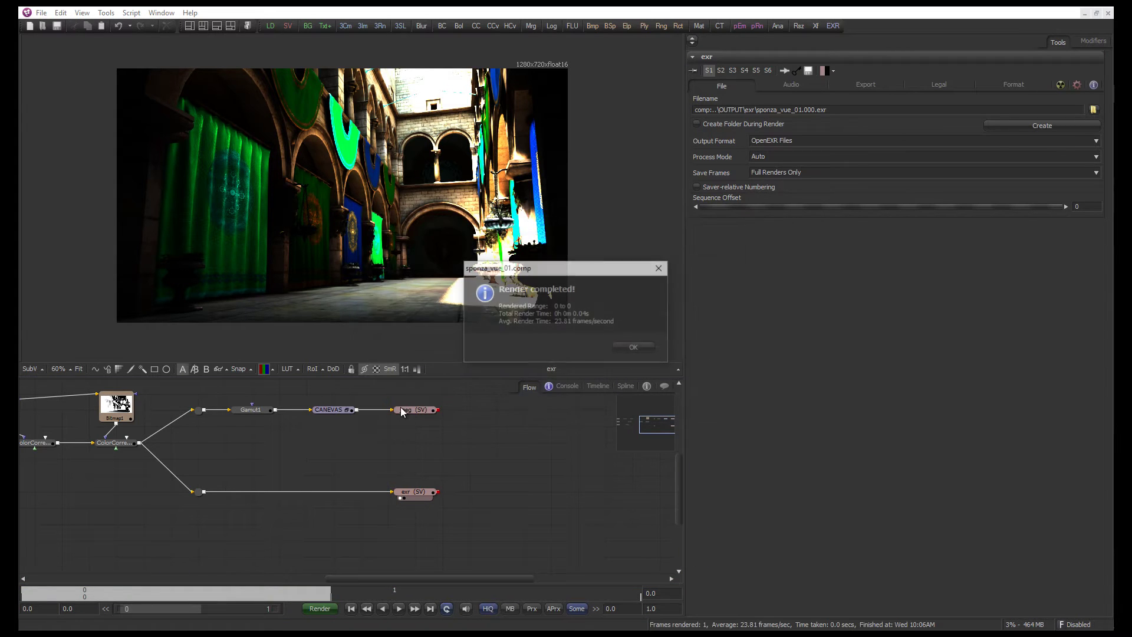
{"action": "left_click", "coordinate": [624, 344]}
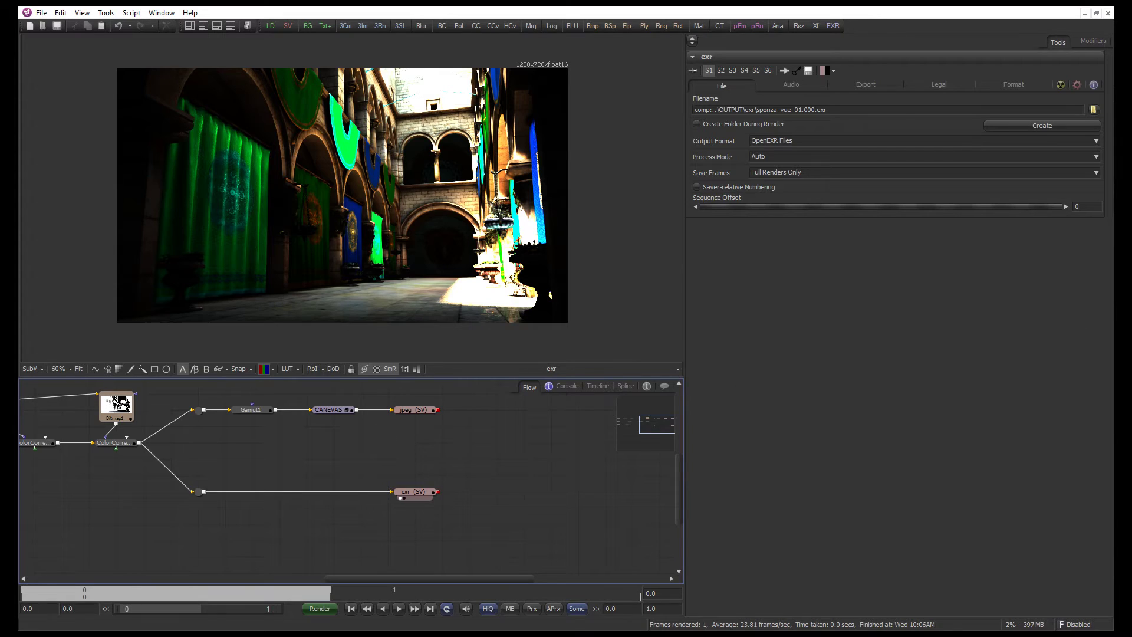
Switch to File Explorer, check the exr and jpeg output folders, view sponza_vue_01.000.jpg, and return to Fusion
{"action": "key", "text": "alt+Tab"}
{"action": "double_click", "coordinate": [227, 318]}
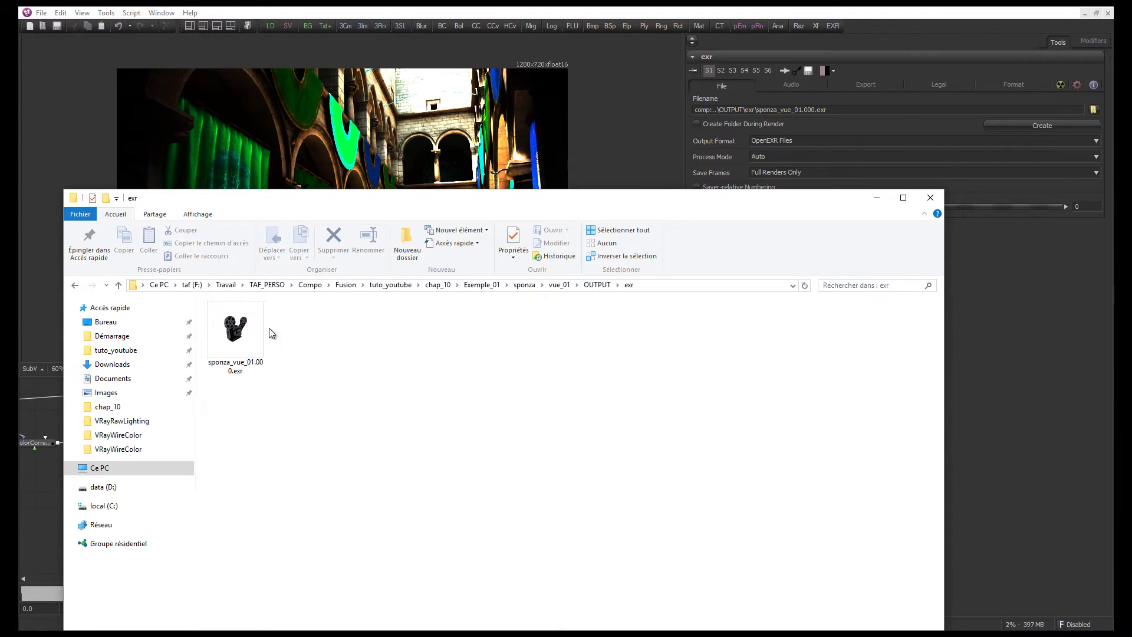
{"action": "key", "text": "BackSpace"}
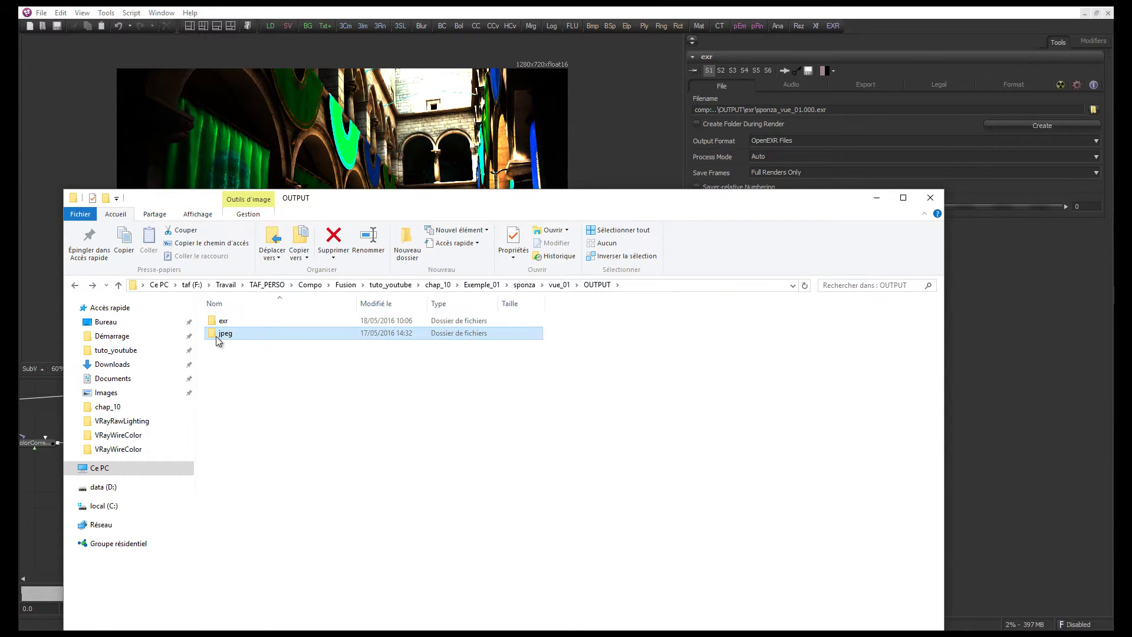
{"action": "double_click", "coordinate": [220, 332]}
{"action": "double_click", "coordinate": [223, 323]}
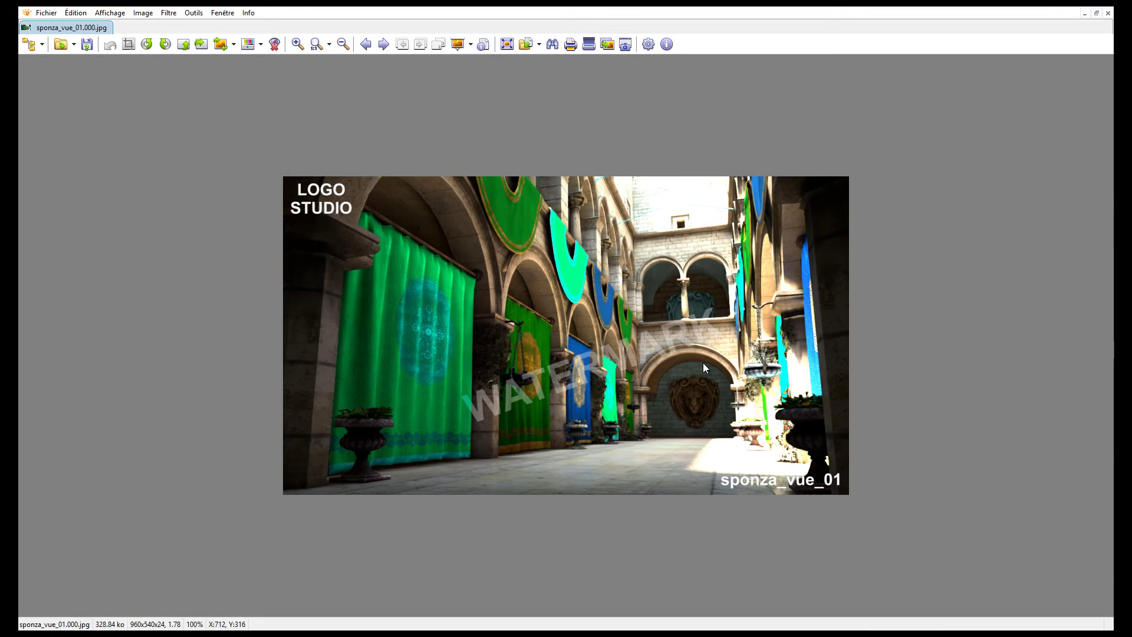
{"action": "left_click", "coordinate": [1108, 12]}
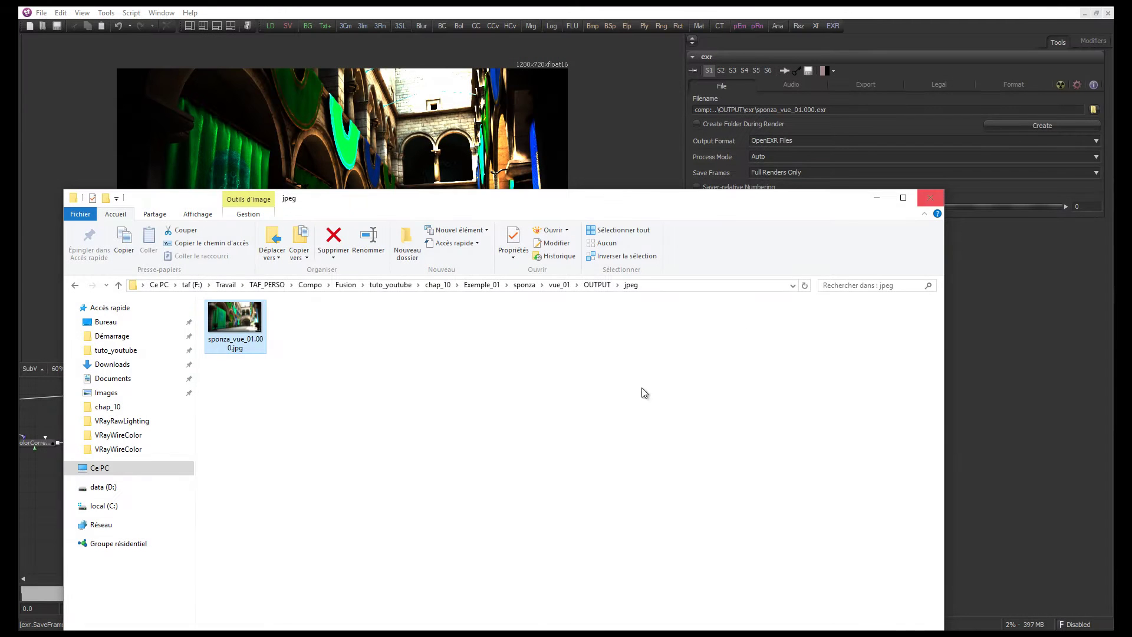
{"action": "left_click", "coordinate": [878, 200]}
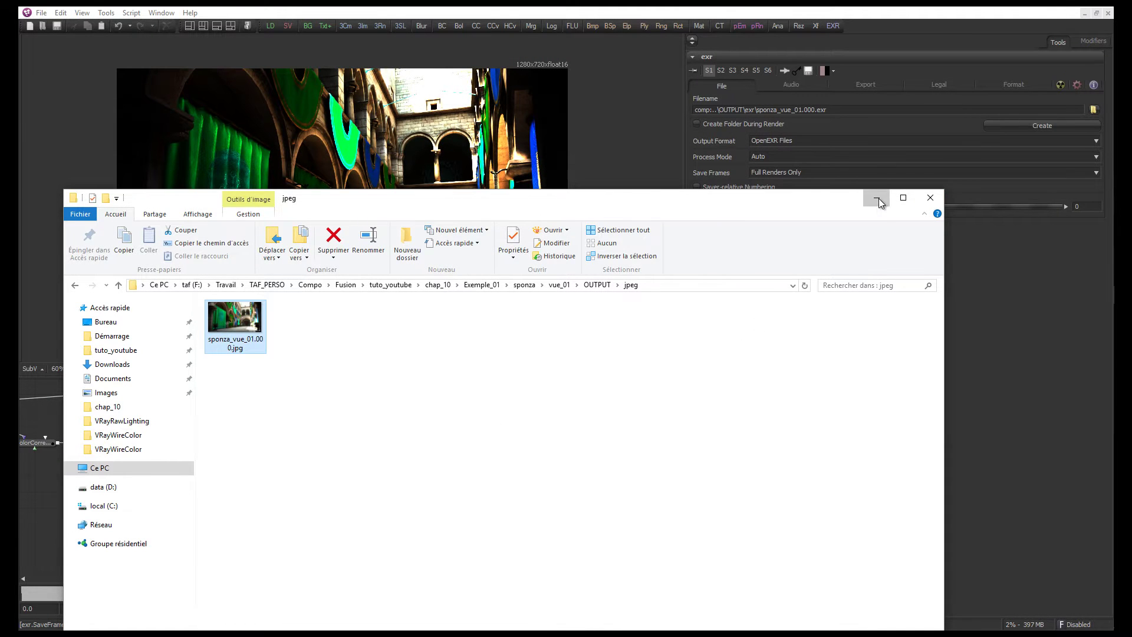
{"action": "scroll", "coordinate": [472, 453], "scroll_direction": "up", "scroll_amount": 2}
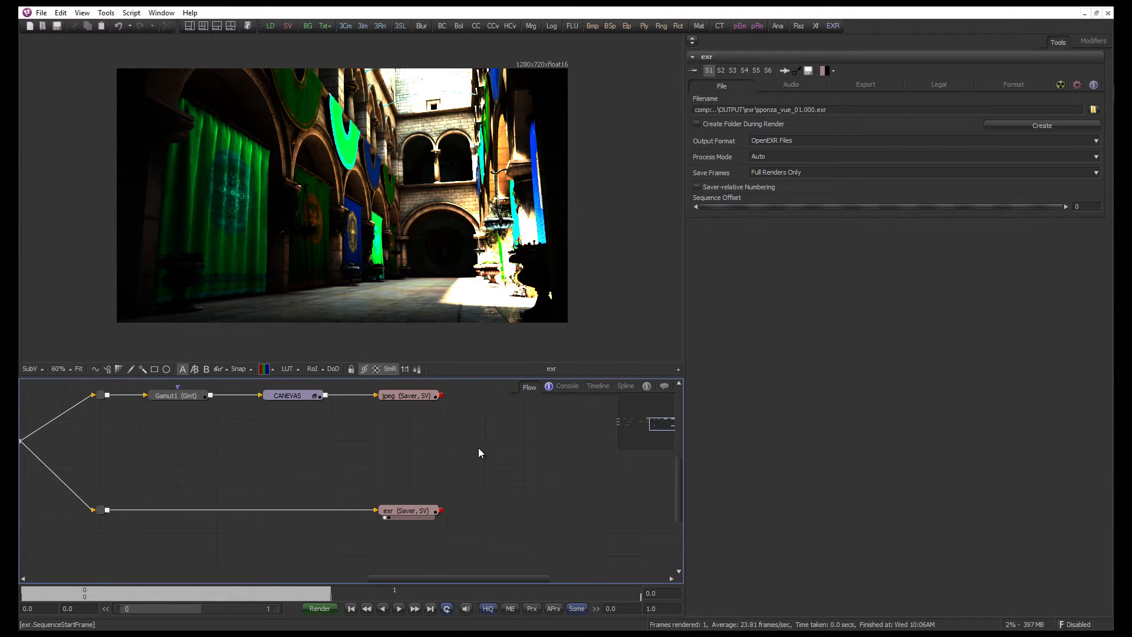
{"action": "scroll", "coordinate": [372, 470], "scroll_direction": "down", "scroll_amount": 3}
{"action": "left_click_drag", "start_coordinate": [351, 488], "coordinate": [321, 478]}
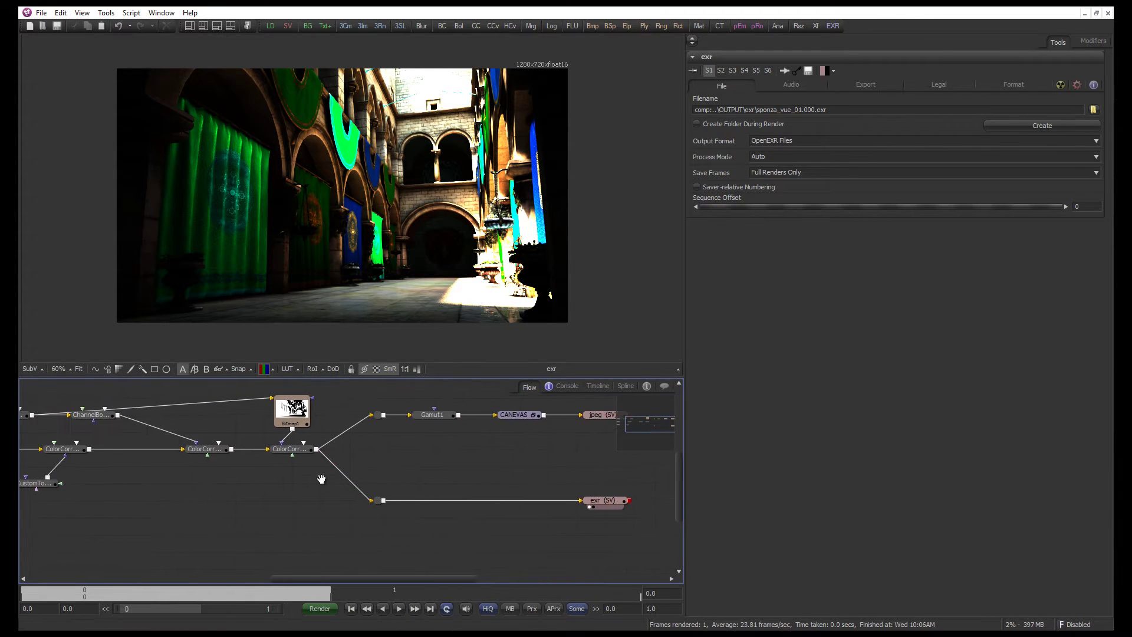
{"action": "scroll", "coordinate": [318, 481], "scroll_direction": "down", "scroll_amount": 1}
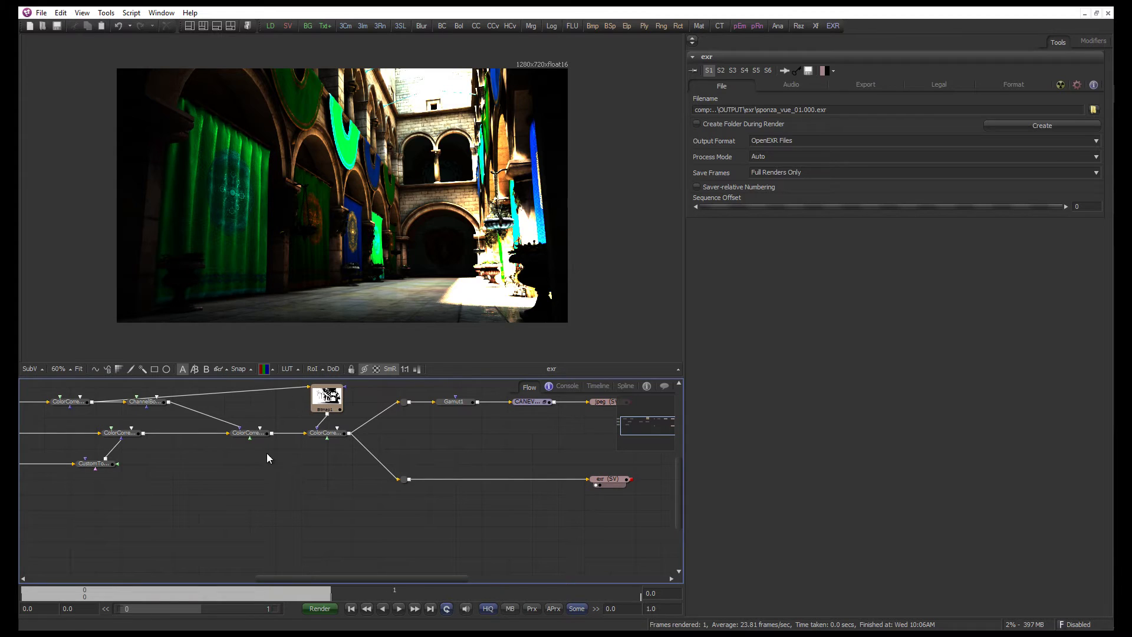
{"action": "left_click", "coordinate": [42, 15]}
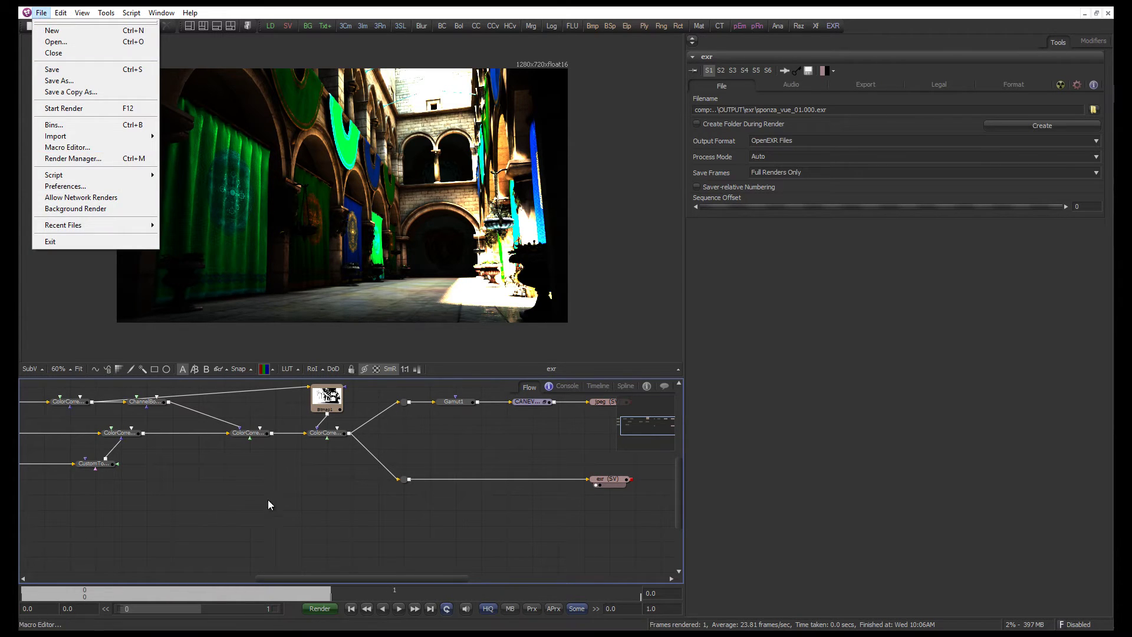
{"action": "left_click", "coordinate": [341, 518]}
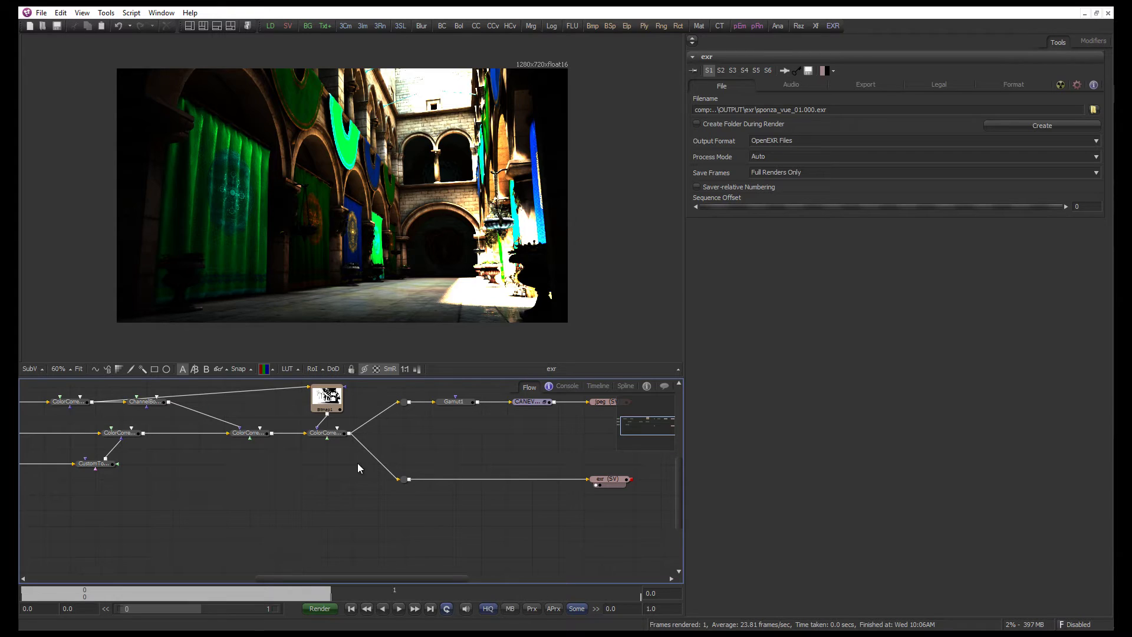
Select the RGB_color, VRayWireColor and VRayRawGlobalIllumination Loaders to show their comp-relative sources alongside the exr Saver's settings
{"action": "left_click_drag", "start_coordinate": [357, 468], "coordinate": [367, 473]}
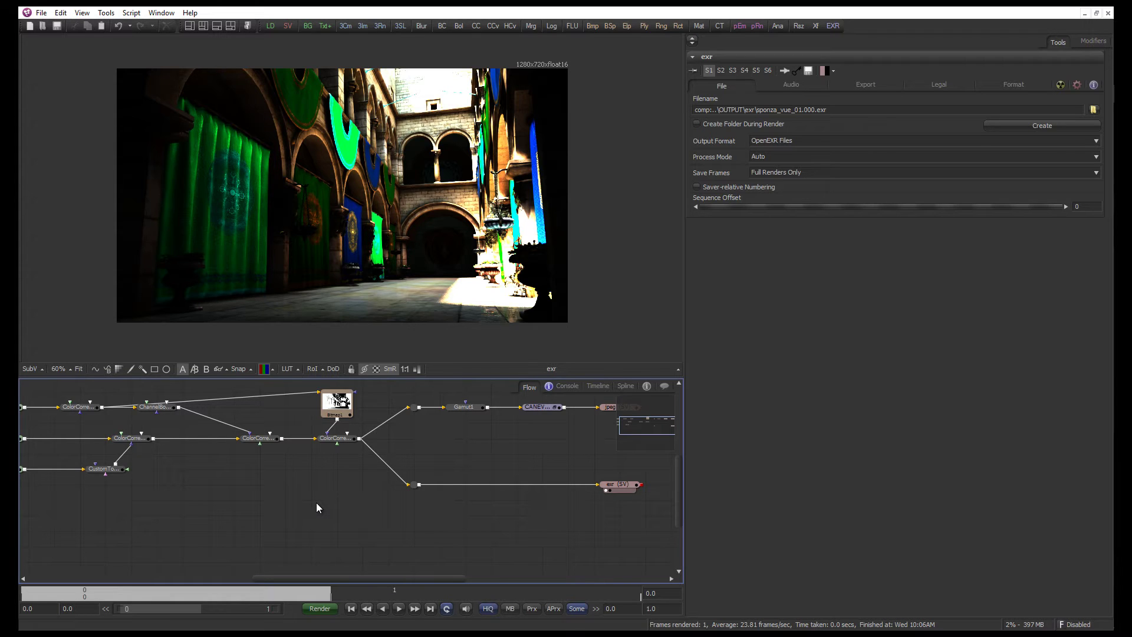
{"action": "left_click_drag", "start_coordinate": [155, 490], "coordinate": [73, 400]}
{"action": "scroll", "coordinate": [365, 507], "scroll_direction": "right", "scroll_amount": 5}
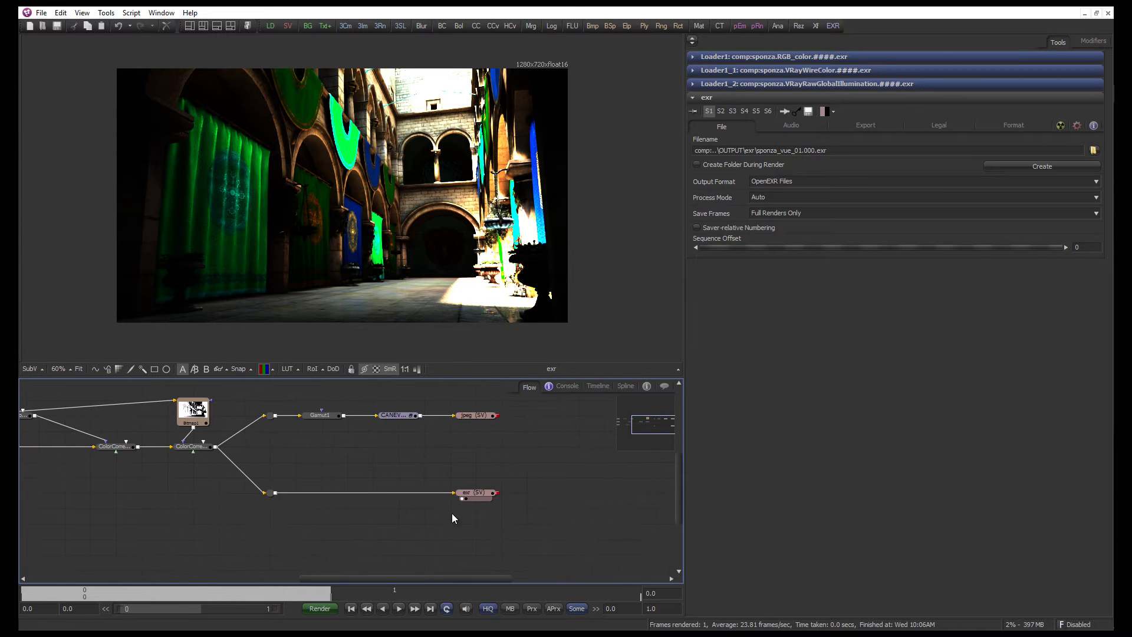
Select the jpeg and exr savers and examine their output file settings
{"action": "left_click_drag", "start_coordinate": [550, 523], "coordinate": [444, 387]}
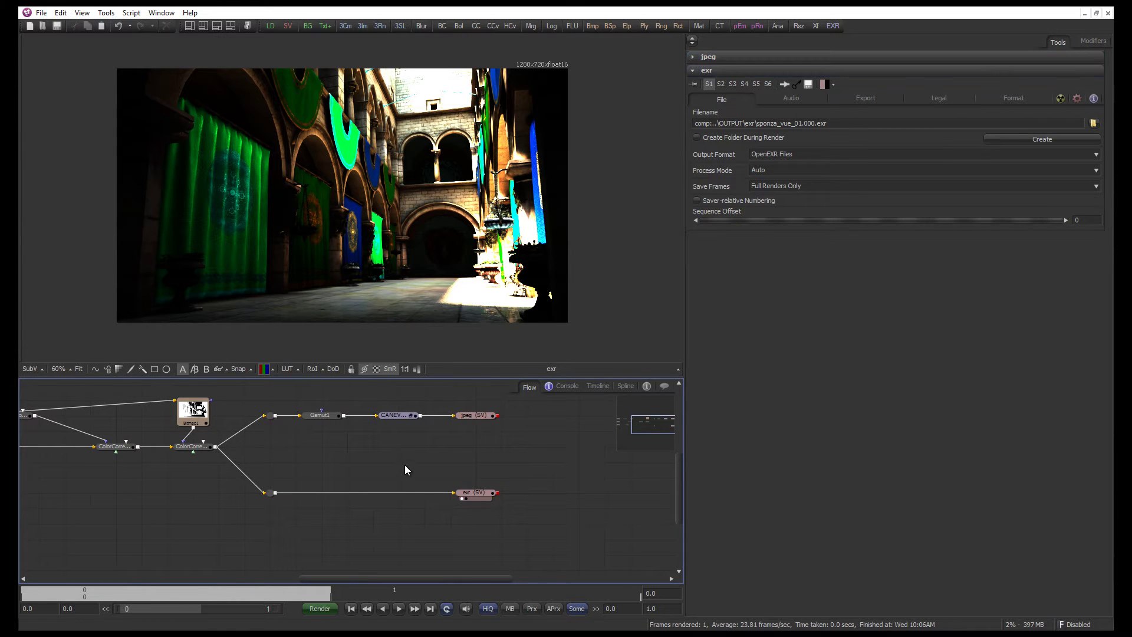
{"action": "scroll", "coordinate": [188, 490], "scroll_direction": "left", "scroll_amount": 2}
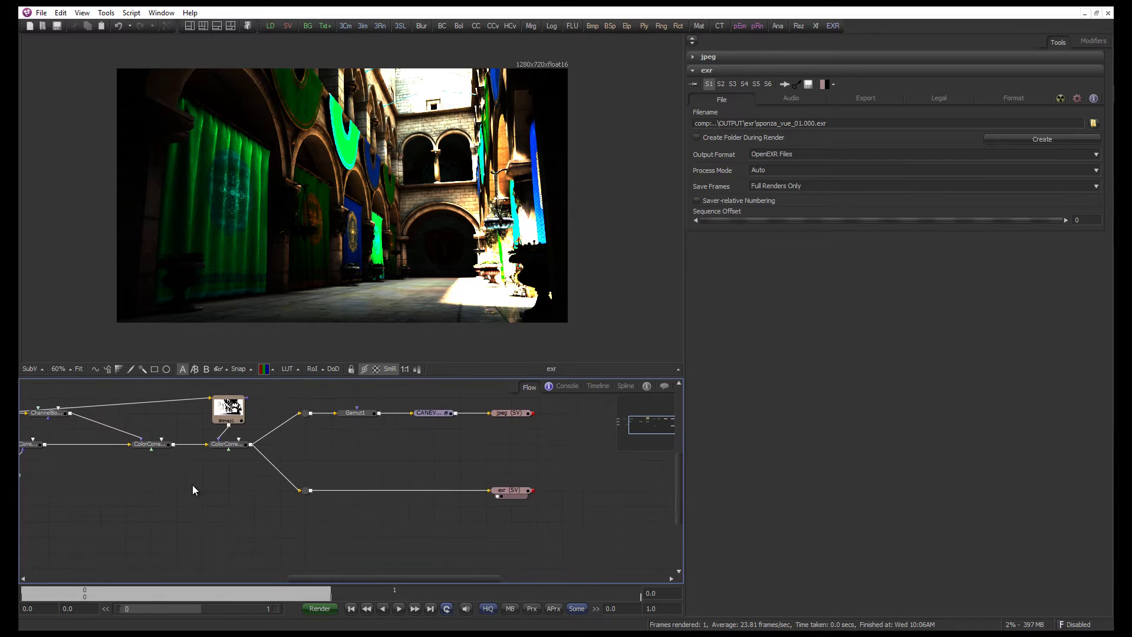
{"action": "left_click_drag", "start_coordinate": [164, 488], "coordinate": [204, 480]}
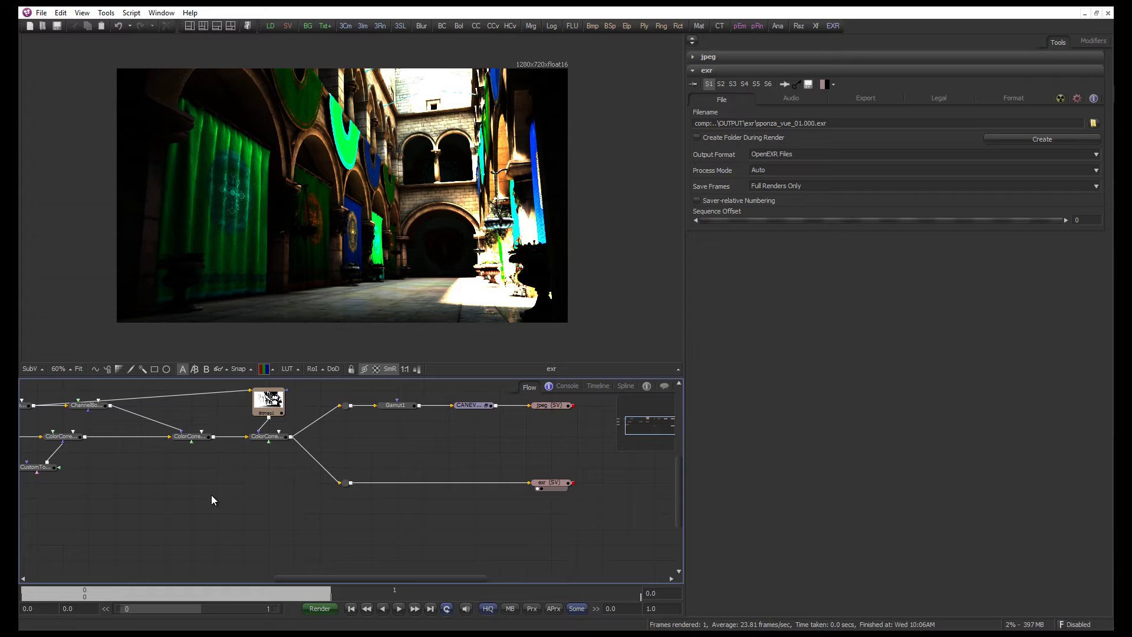
{"action": "left_click_drag", "start_coordinate": [217, 455], "coordinate": [344, 465]}
Save the composition as sponza_vue_02.comp in the footage folder of vue_02, replacing the existing file
{"action": "left_click", "coordinate": [42, 12]}
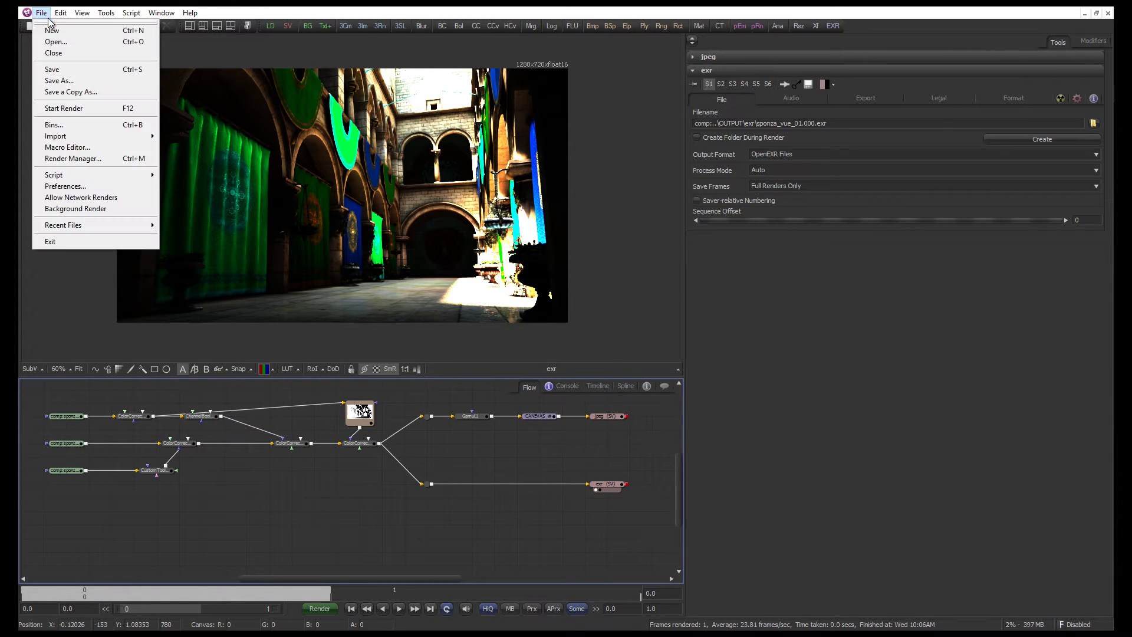
{"action": "left_click", "coordinate": [50, 81]}
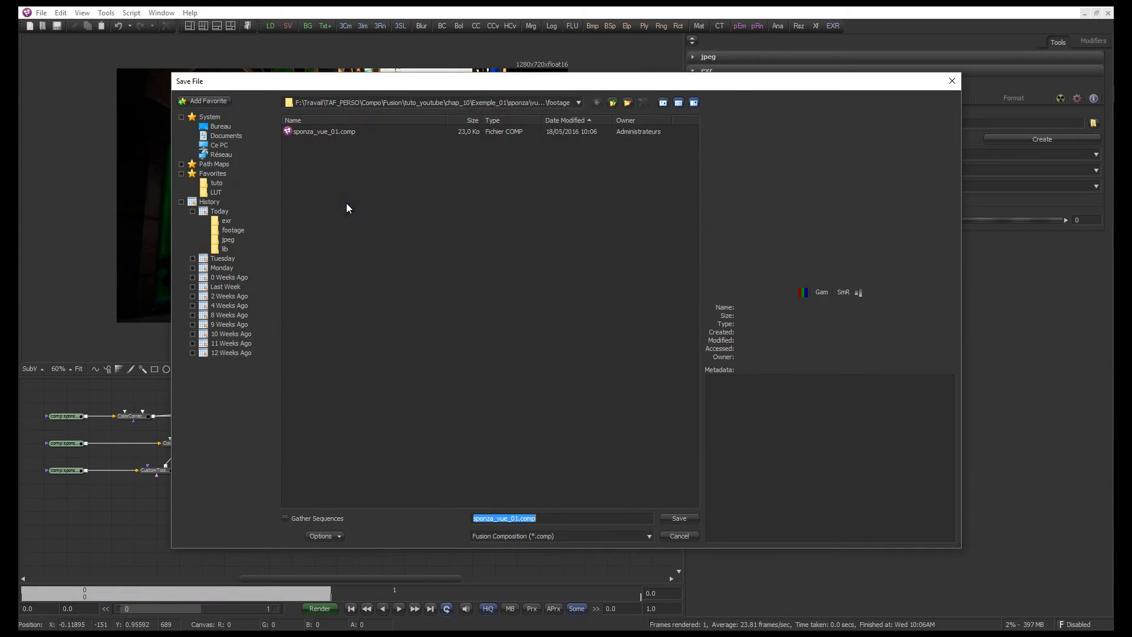
{"action": "left_click", "coordinate": [612, 104]}
{"action": "left_click", "coordinate": [613, 104]}
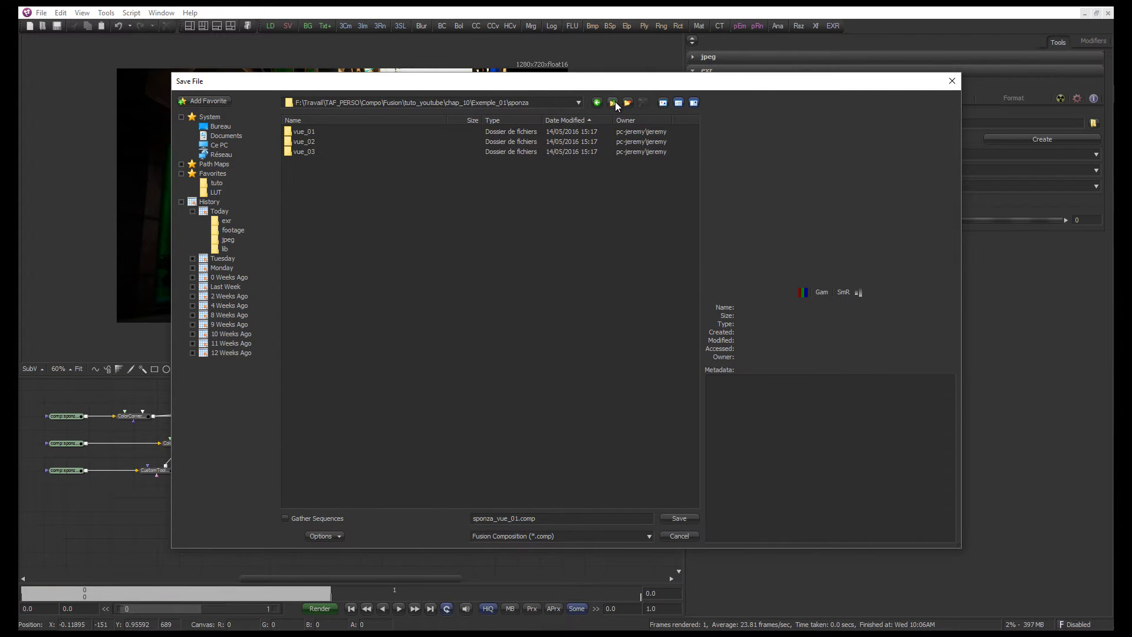
{"action": "double_click", "coordinate": [319, 143]}
{"action": "double_click", "coordinate": [311, 142]}
{"action": "left_click", "coordinate": [341, 134]}
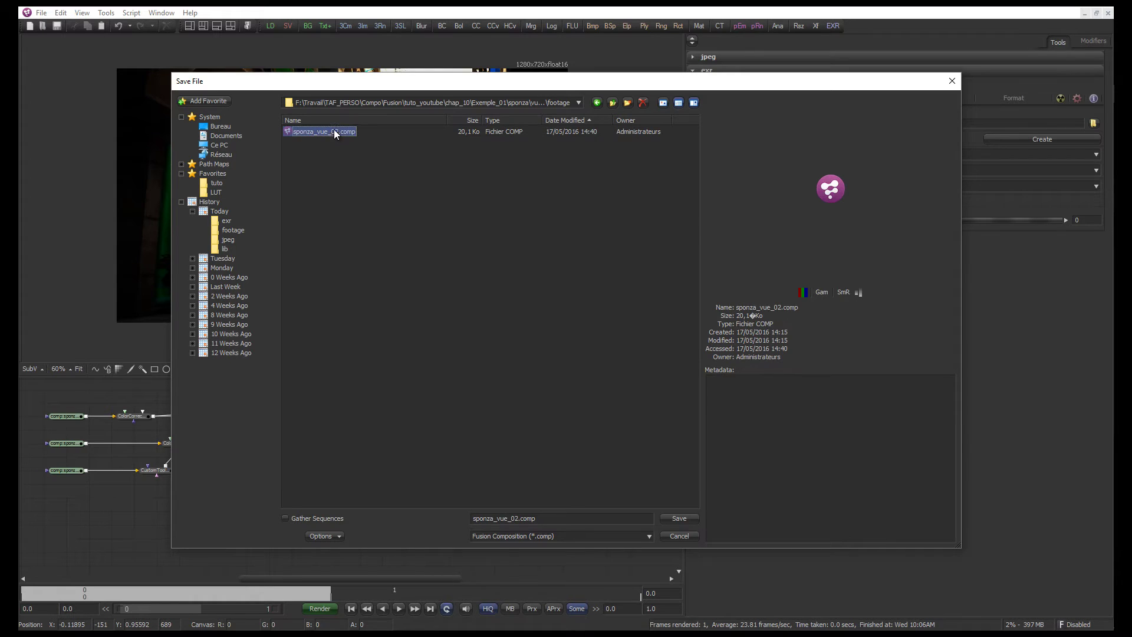
{"action": "left_click", "coordinate": [679, 519]}
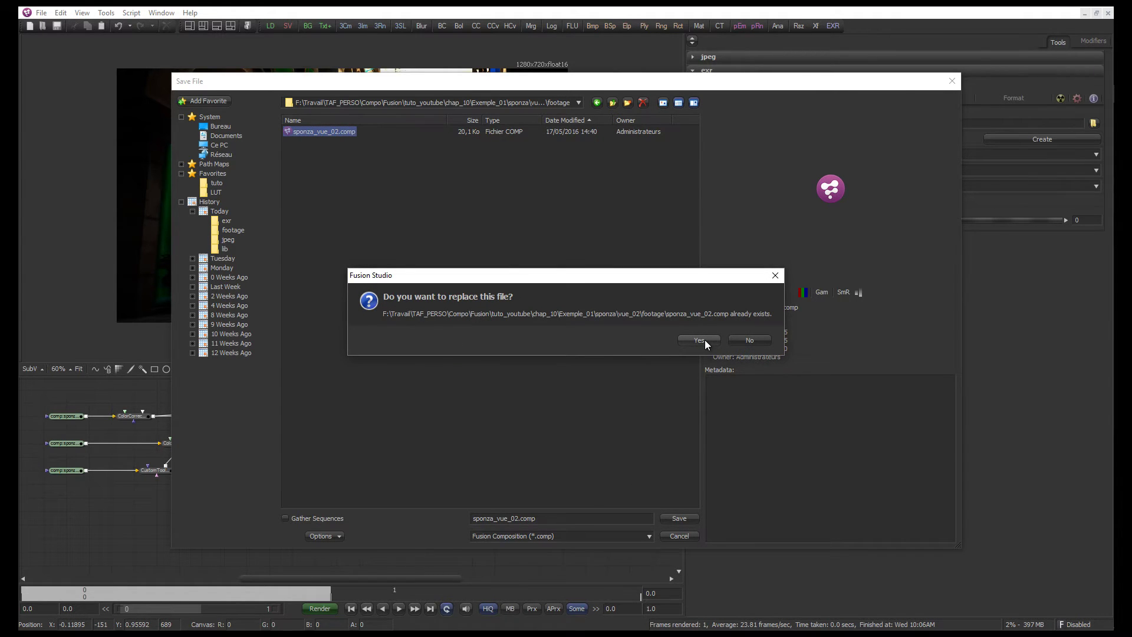
{"action": "left_click", "coordinate": [700, 340]}
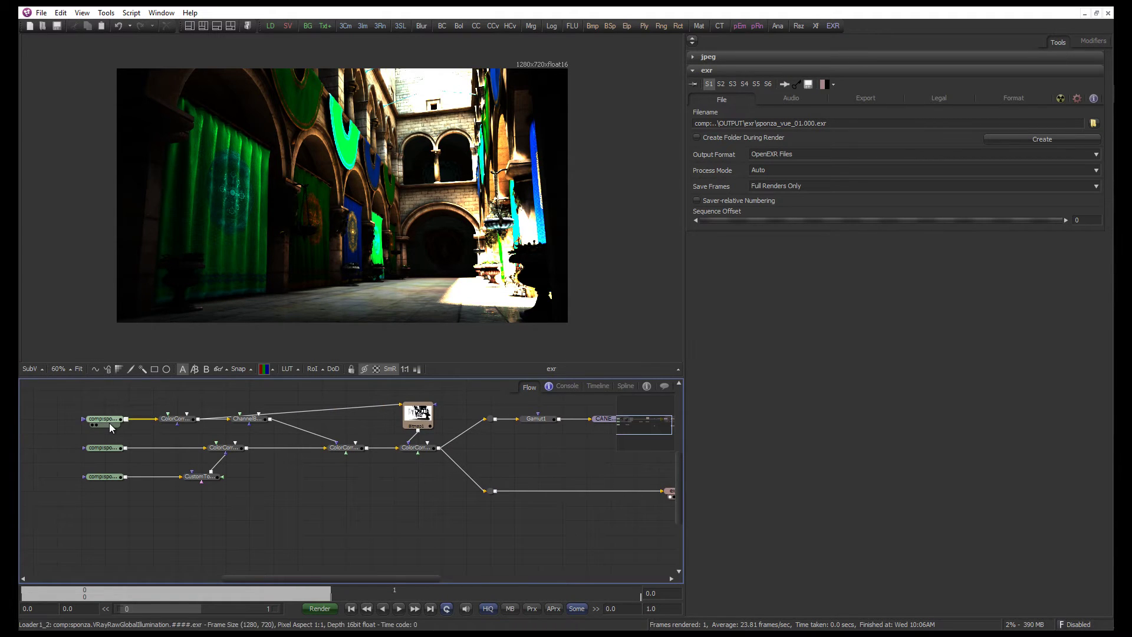
Fit the image to the viewer and check the first loader and the jpeg saver's output filename
{"action": "left_click", "coordinate": [295, 246]}
{"action": "key", "text": "ctrl+f"}
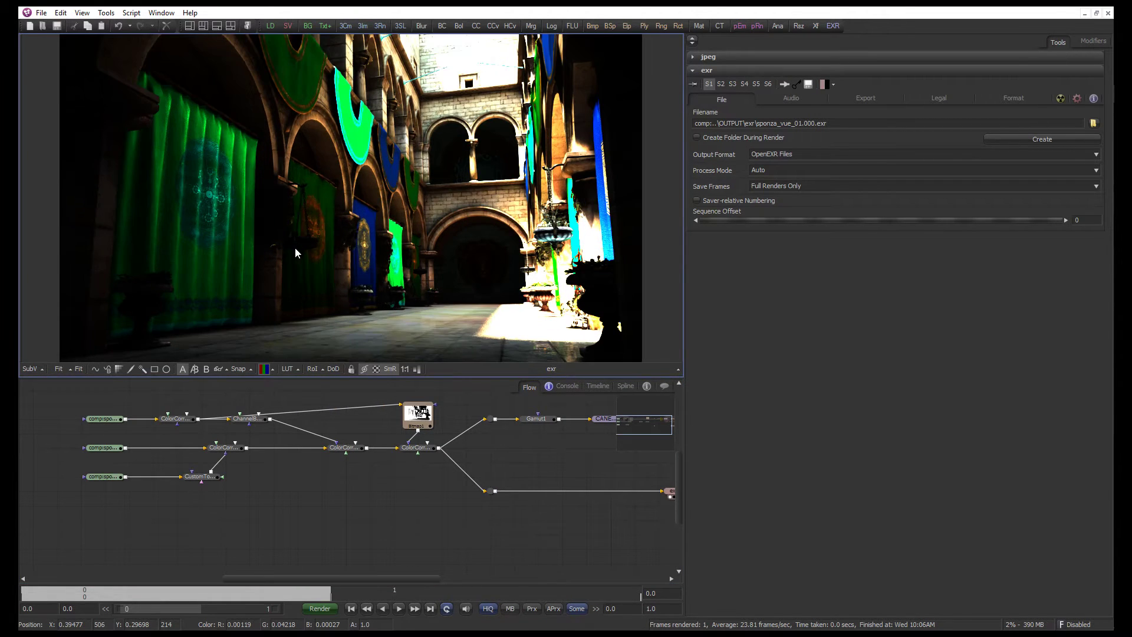
{"action": "left_click", "coordinate": [101, 419]}
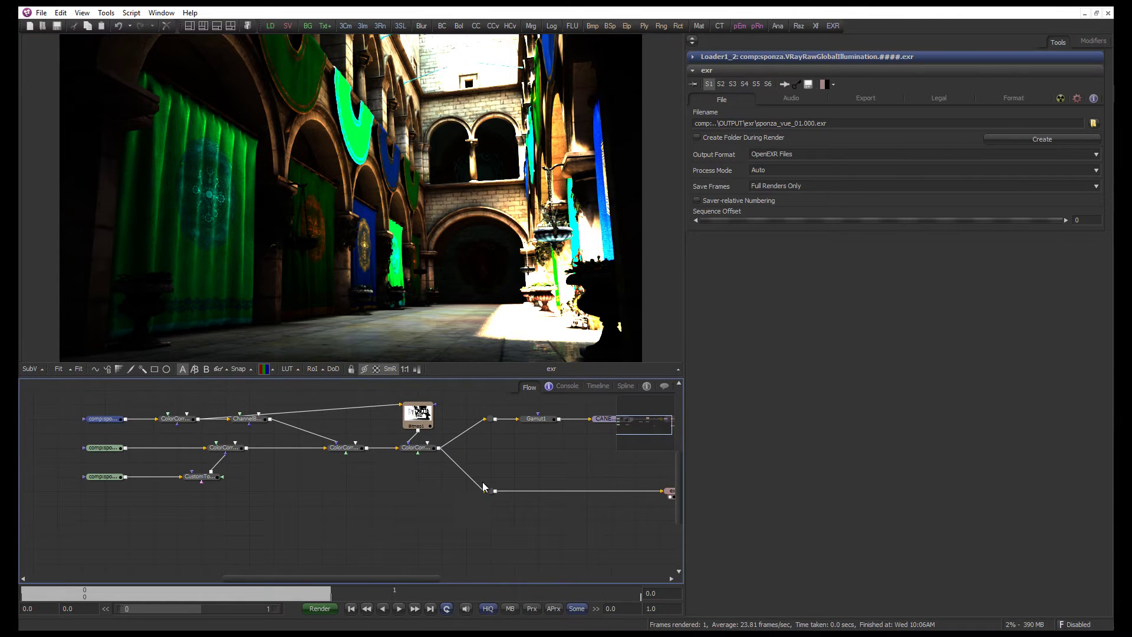
{"action": "left_click_drag", "start_coordinate": [463, 417], "coordinate": [523, 500]}
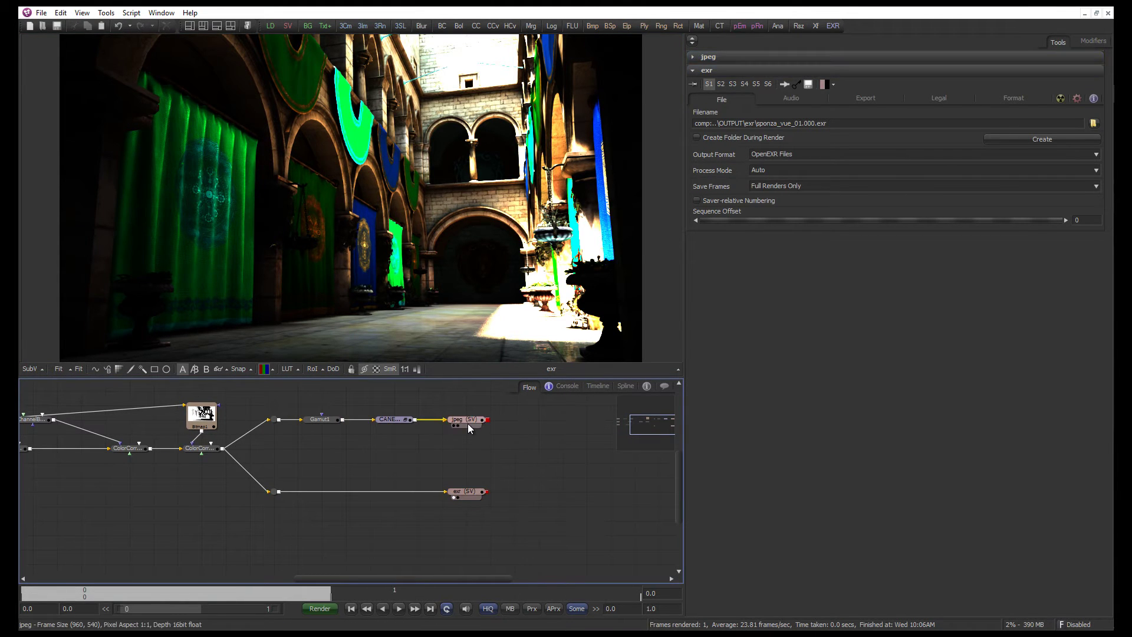
{"action": "left_click", "coordinate": [468, 423]}
{"action": "left_click_drag", "start_coordinate": [760, 110], "coordinate": [806, 109]}
Reload the footage of the three loaders from the new composition location and enable the viewer's LUT
{"action": "left_click", "coordinate": [500, 459]}
{"action": "left_click_drag", "start_coordinate": [181, 481], "coordinate": [303, 488]}
{"action": "scroll", "coordinate": [303, 488], "scroll_direction": "down", "scroll_amount": 1}
{"action": "left_click_drag", "start_coordinate": [156, 514], "coordinate": [189, 500]}
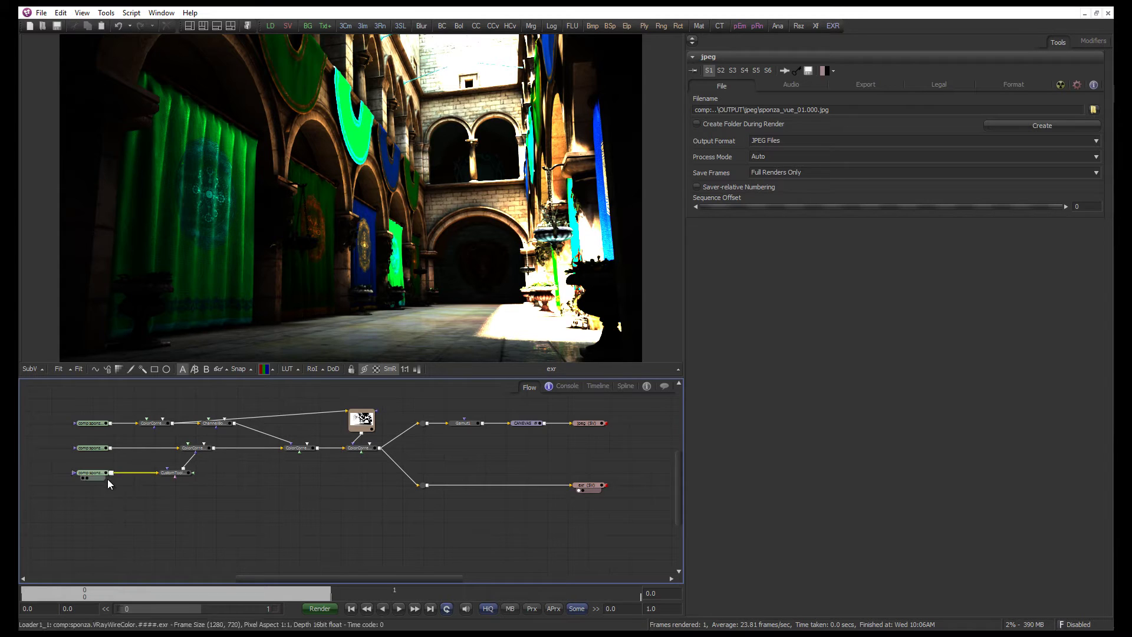
{"action": "left_click_drag", "start_coordinate": [122, 517], "coordinate": [83, 418]}
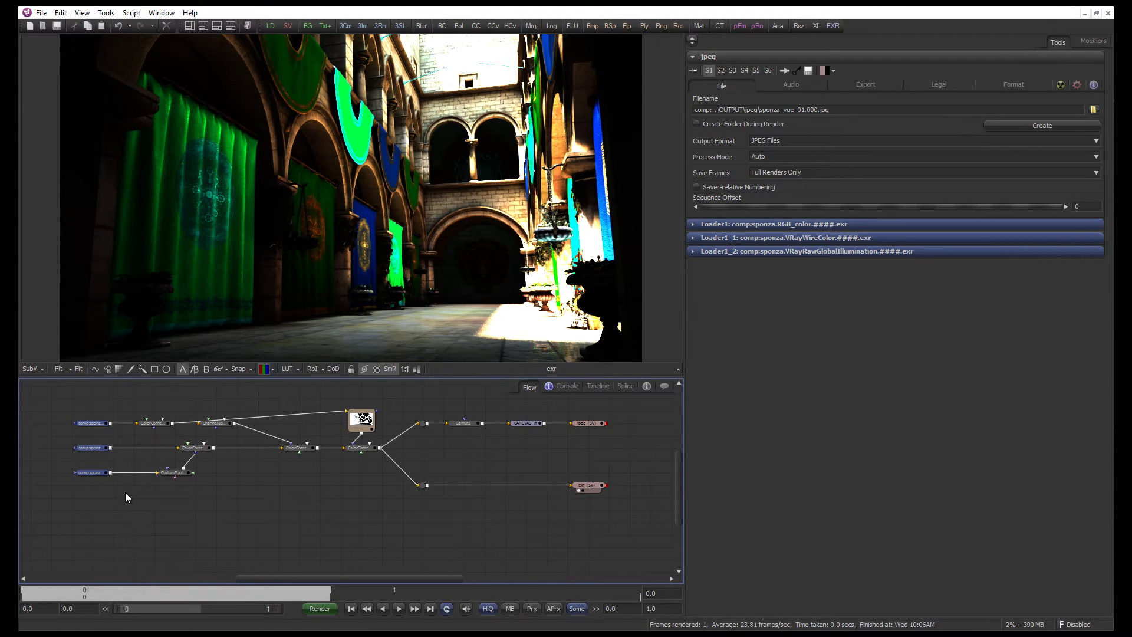
{"action": "scroll", "coordinate": [125, 497], "scroll_direction": "up", "scroll_amount": 1}
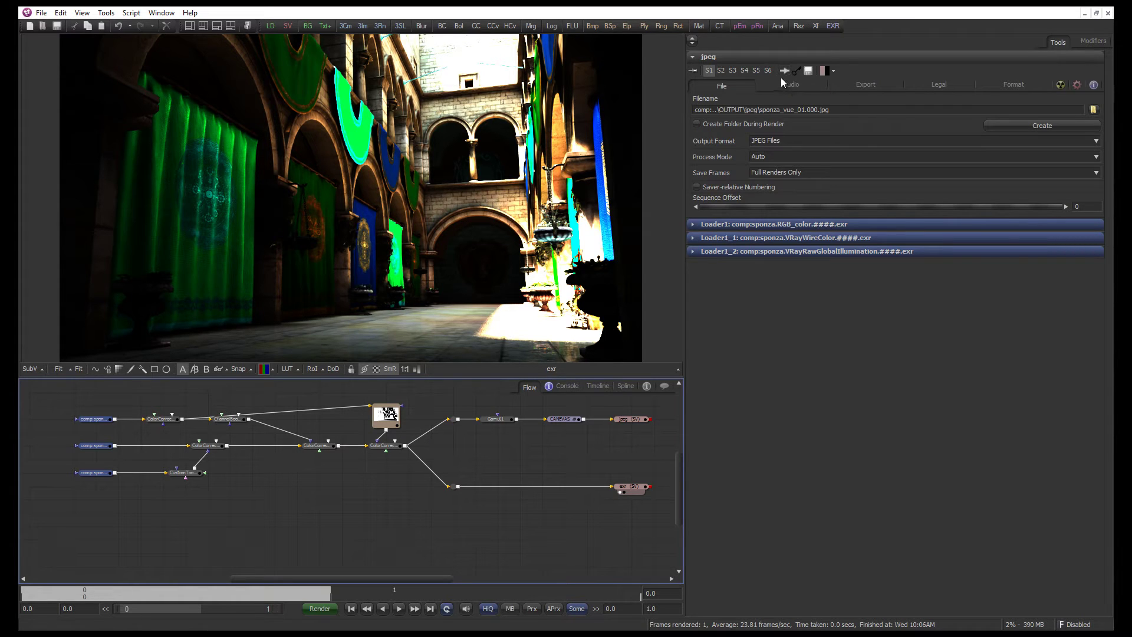
{"action": "left_click_drag", "start_coordinate": [139, 522], "coordinate": [121, 462]}
{"action": "left_click", "coordinate": [214, 516]}
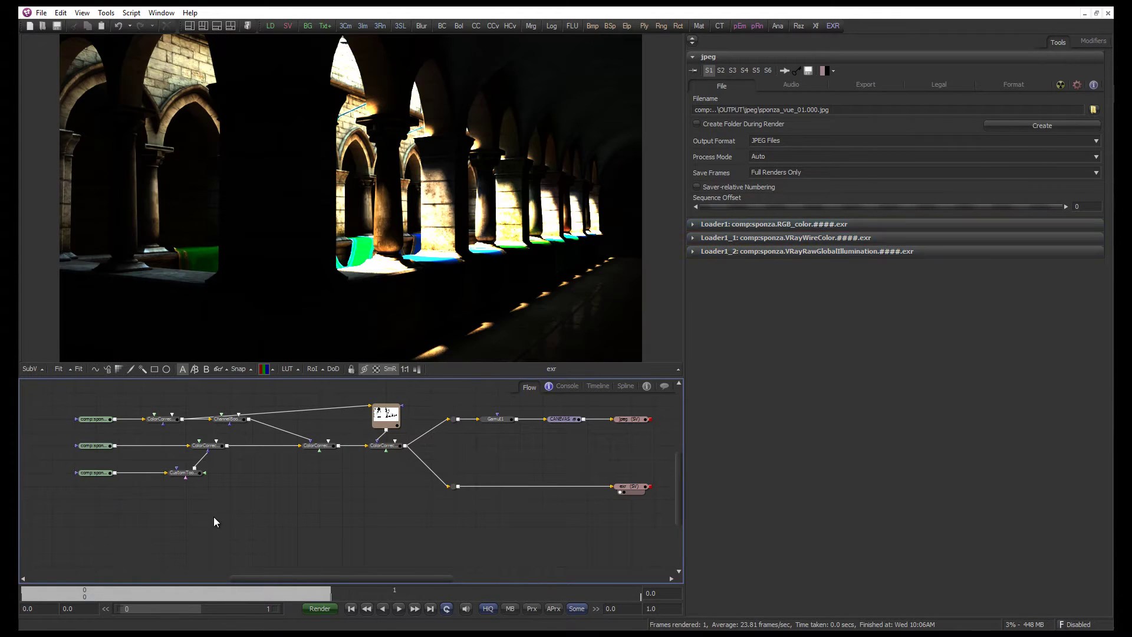
{"action": "left_click", "coordinate": [287, 369]}
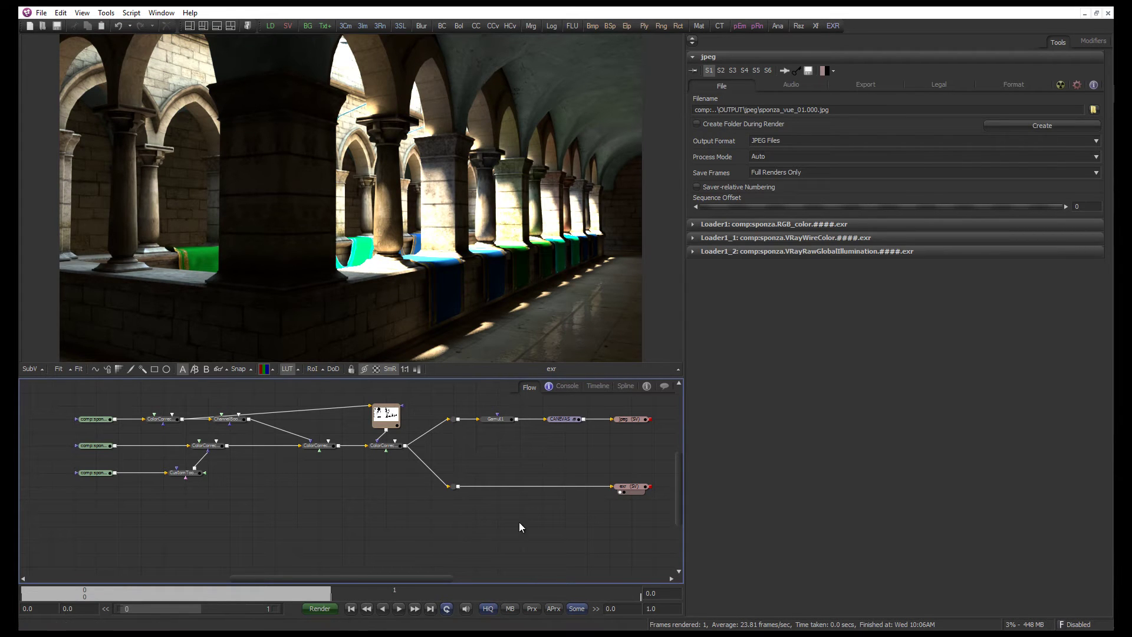
Check the version number in the jpeg saver's output filename and look over the node tree
{"action": "left_click_drag", "start_coordinate": [531, 512], "coordinate": [459, 521]}
{"action": "left_click", "coordinate": [562, 429]}
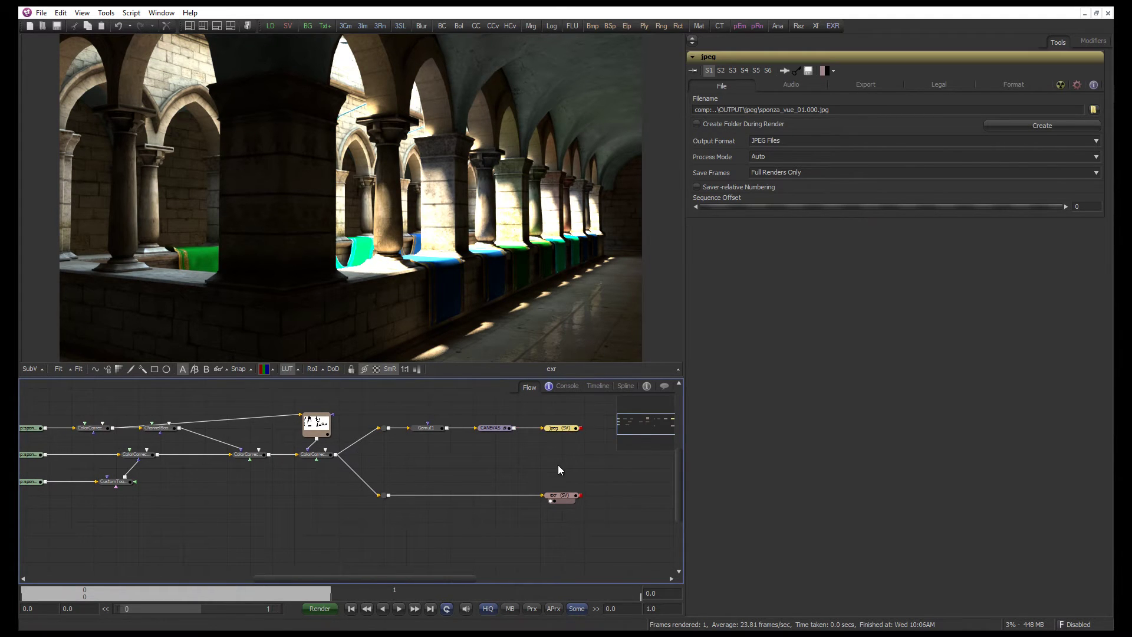
{"action": "left_click_drag", "start_coordinate": [760, 110], "coordinate": [802, 111]}
{"action": "left_click", "coordinate": [413, 434]}
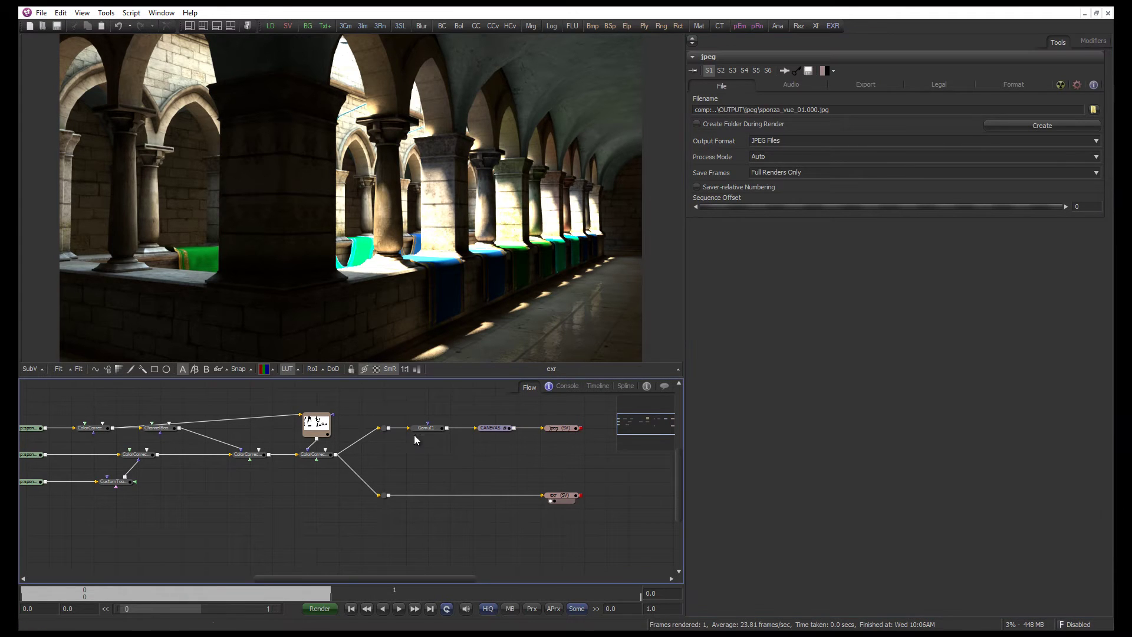
{"action": "left_click_drag", "start_coordinate": [411, 454], "coordinate": [428, 453]}
{"action": "scroll", "coordinate": [427, 453], "scroll_direction": "down", "scroll_amount": 1}
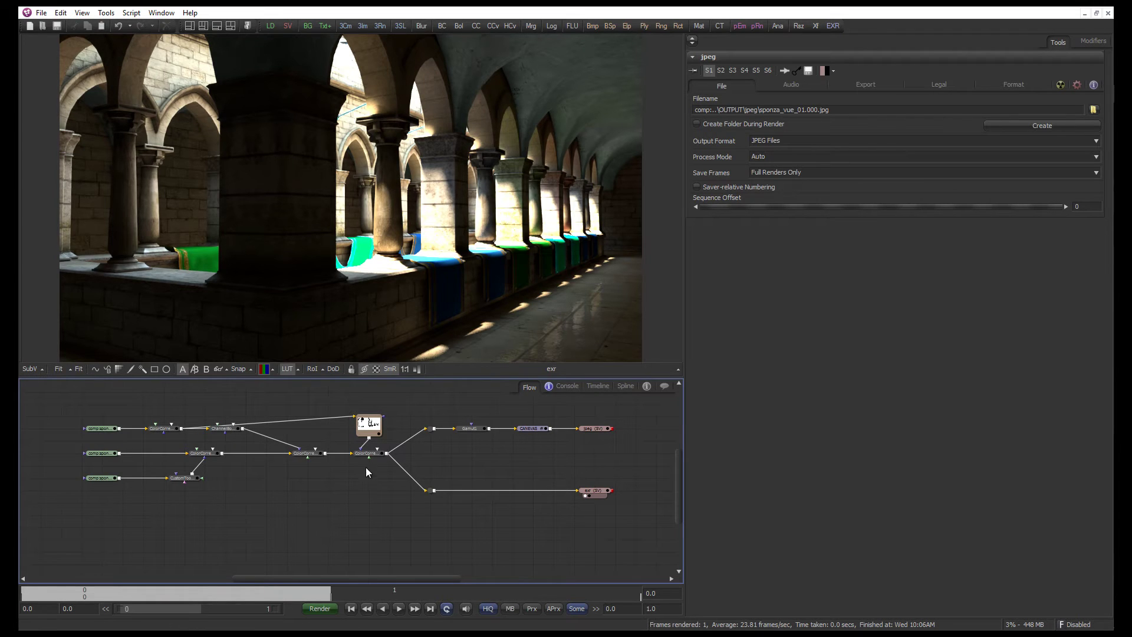
{"action": "scroll", "coordinate": [354, 454], "scroll_direction": "up", "scroll_amount": 1}
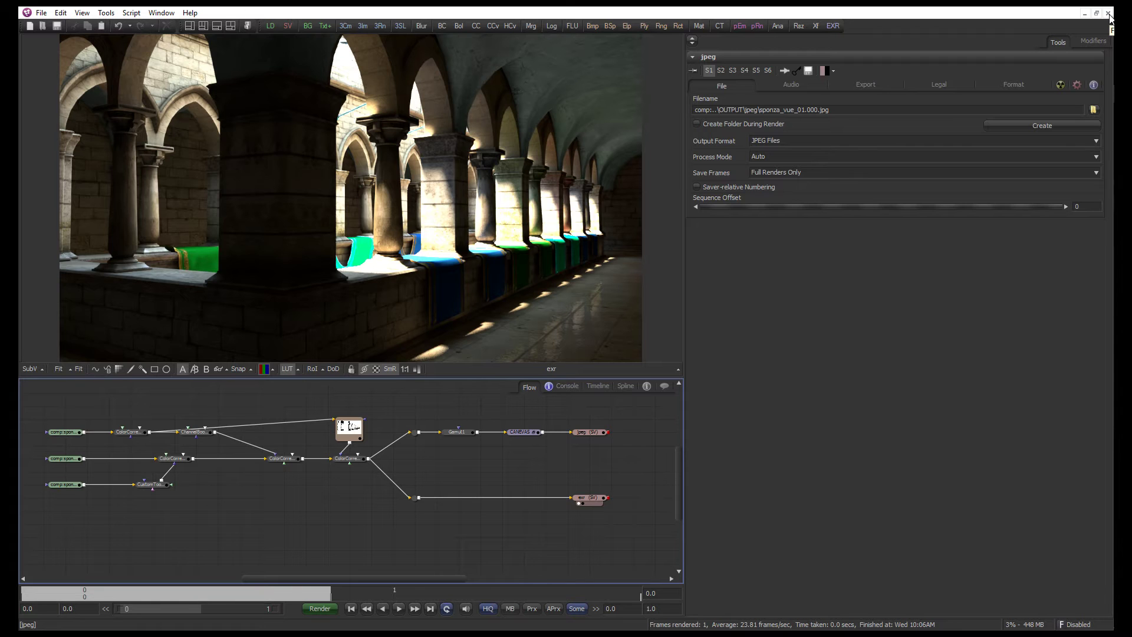
Start a new comp script and delete the existing Sponza.eyeonscript from the public Scripts\Comp folder
{"action": "left_click", "coordinate": [131, 13]}
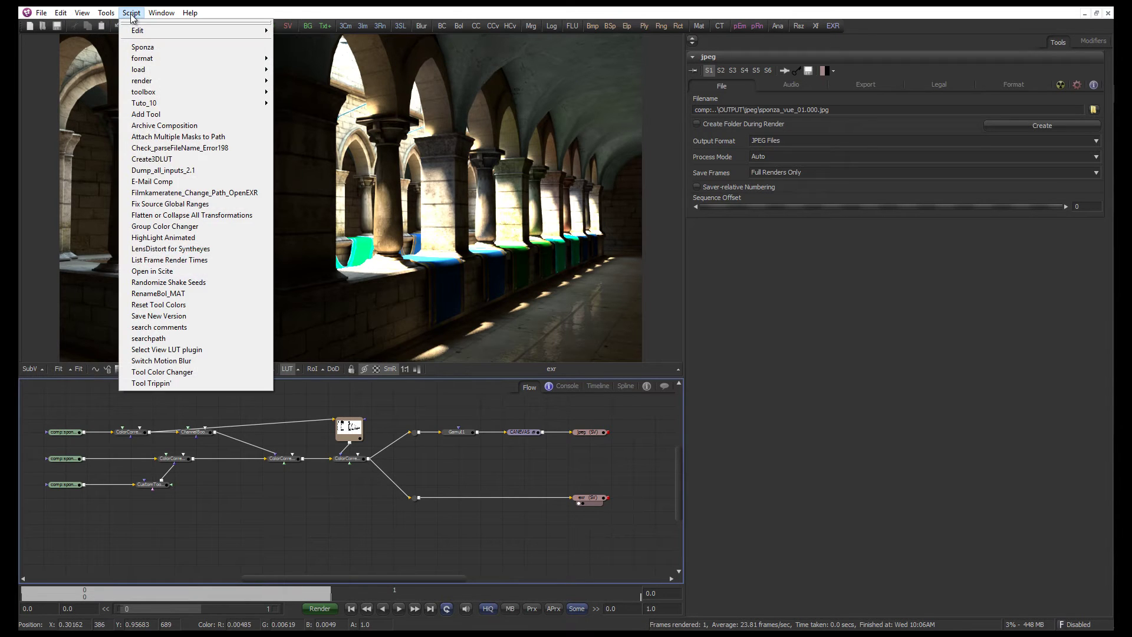
{"action": "mouse_move", "coordinate": [179, 33]}
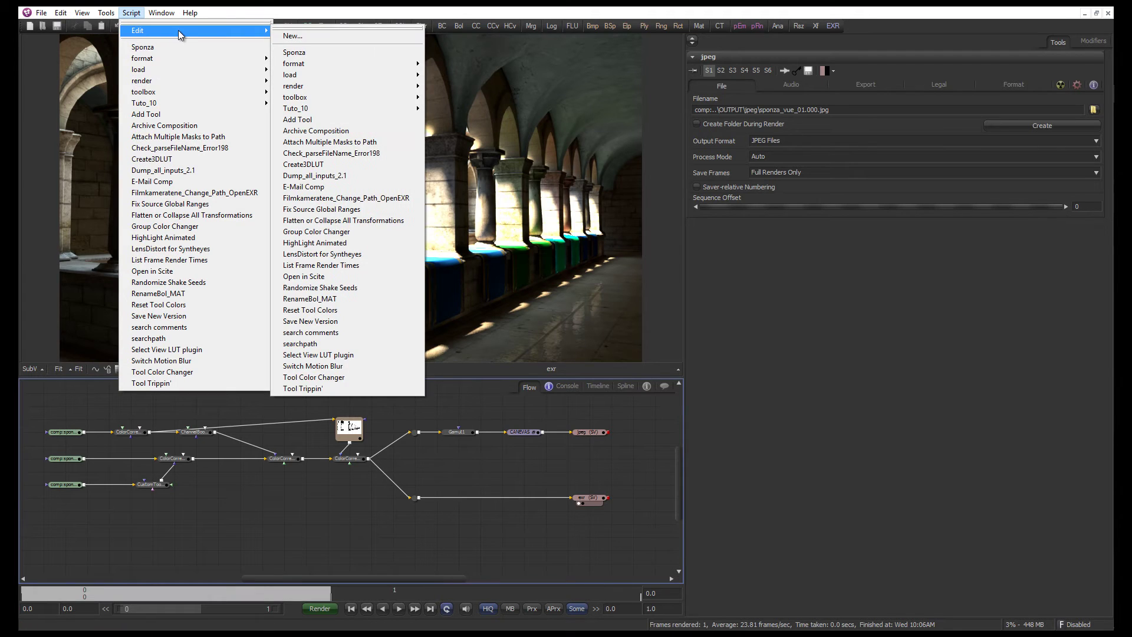
{"action": "left_click", "coordinate": [314, 37]}
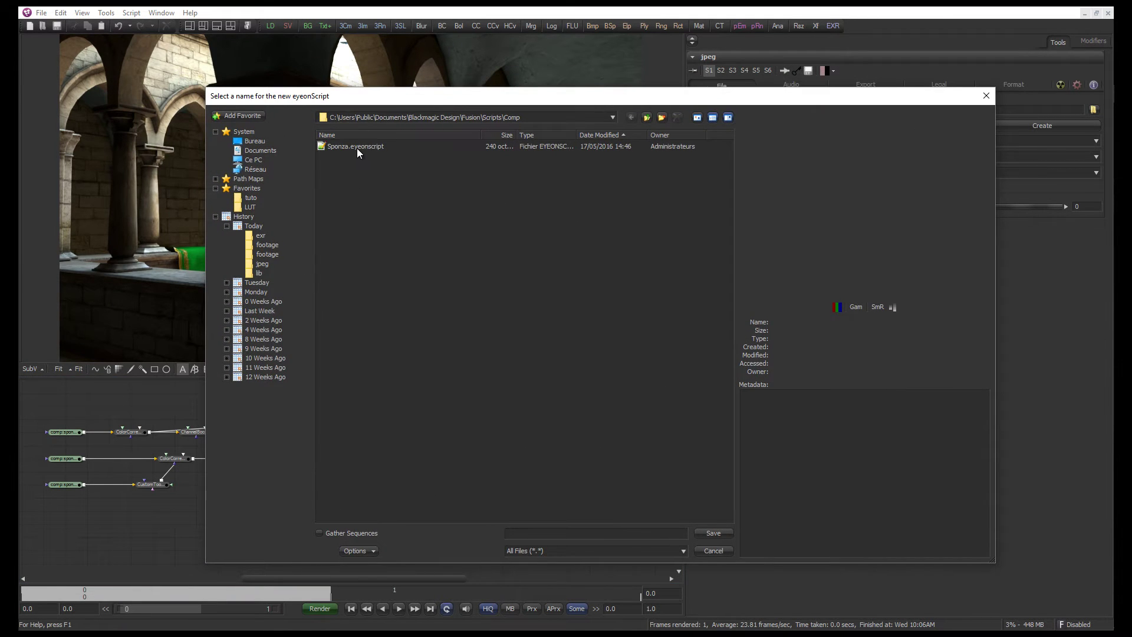
{"action": "left_click", "coordinate": [356, 147]}
{"action": "key", "text": "Delete"}
{"action": "key", "text": "Return"}
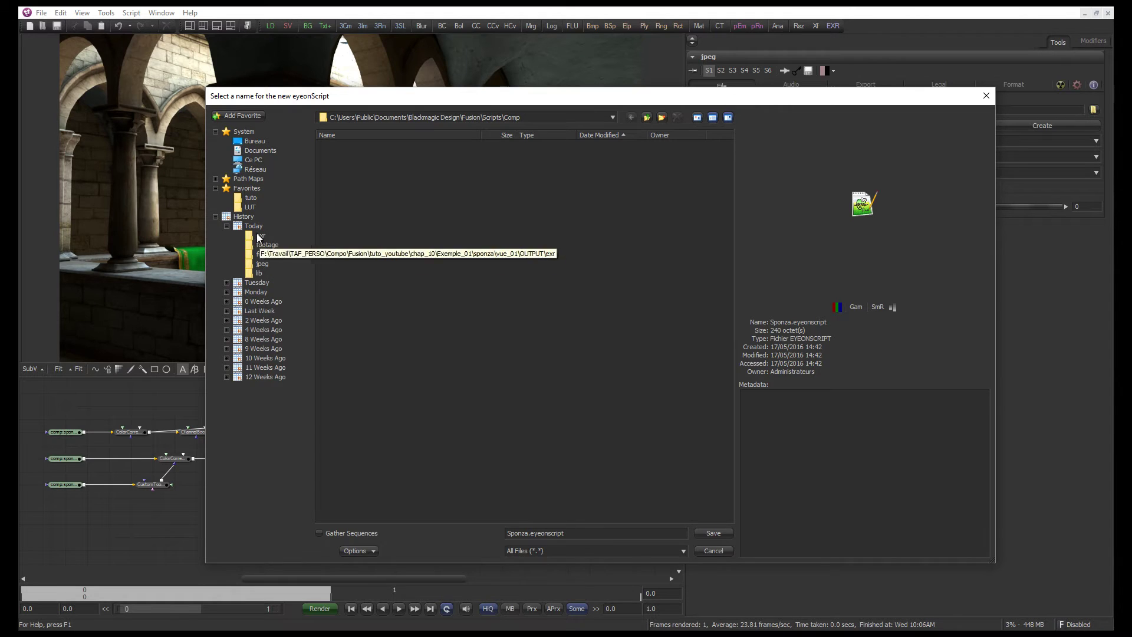
Browse to C:\Program Files\Blackmagic Design\Fusion\Scripts\Comp as the folder for the new script
{"action": "left_click", "coordinate": [255, 161]}
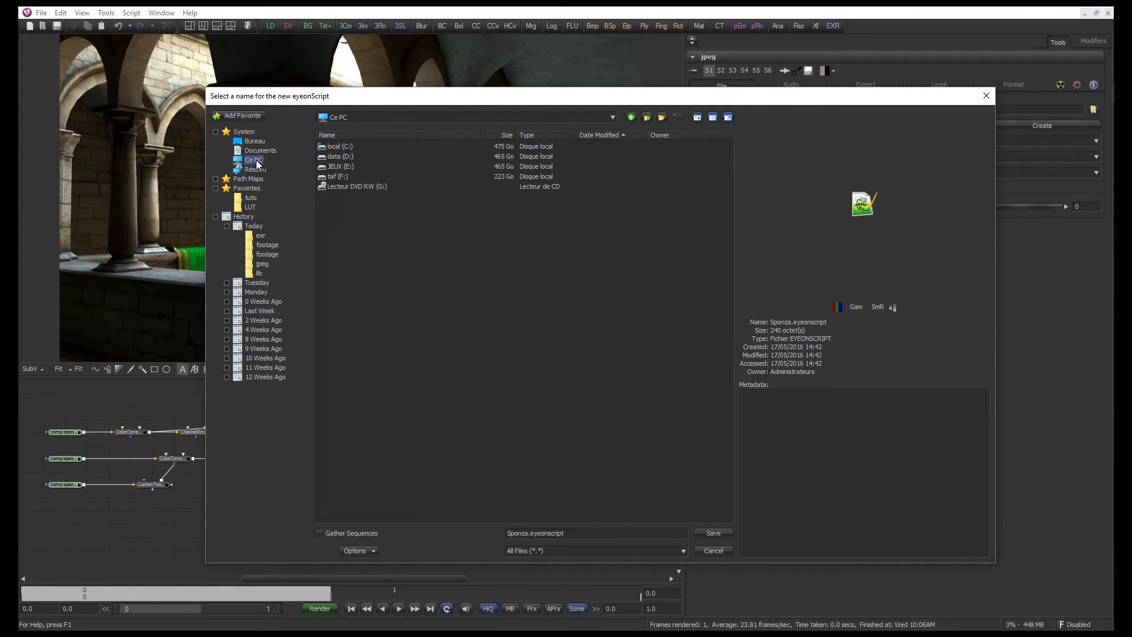
{"action": "double_click", "coordinate": [342, 148]}
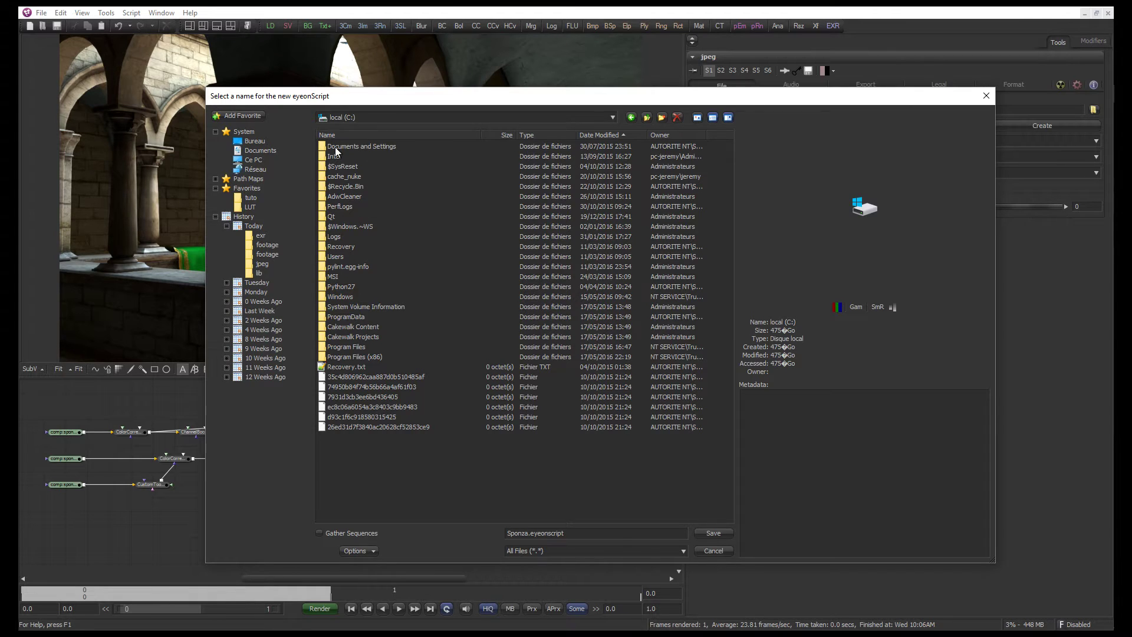
{"action": "left_click", "coordinate": [264, 160]}
{"action": "double_click", "coordinate": [340, 147]}
{"action": "double_click", "coordinate": [349, 349]}
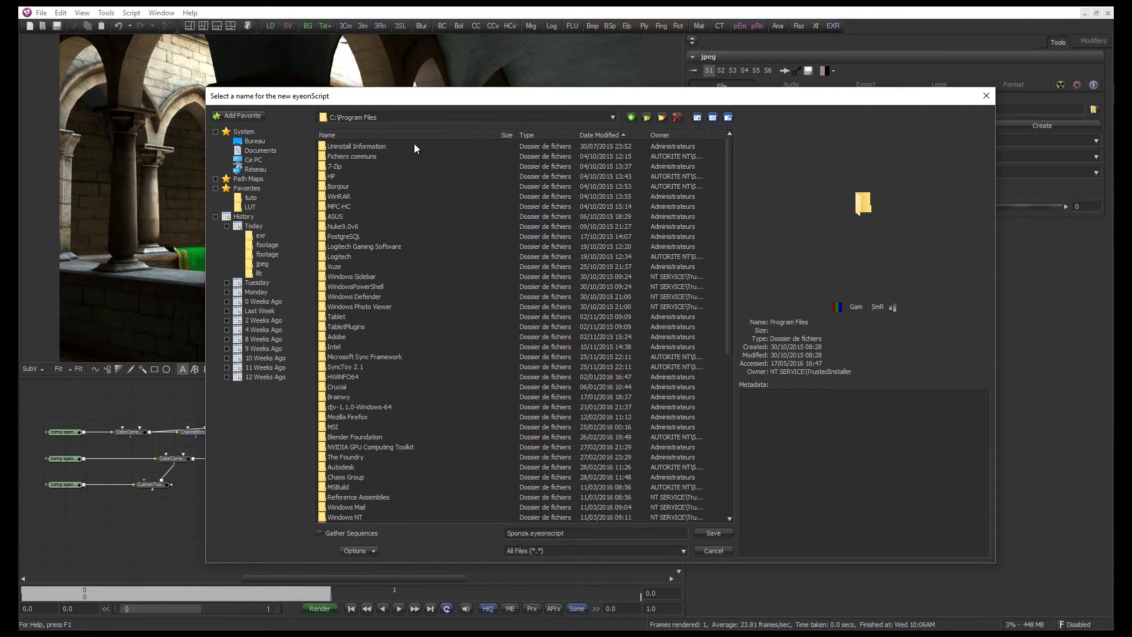
{"action": "left_click", "coordinate": [394, 136]}
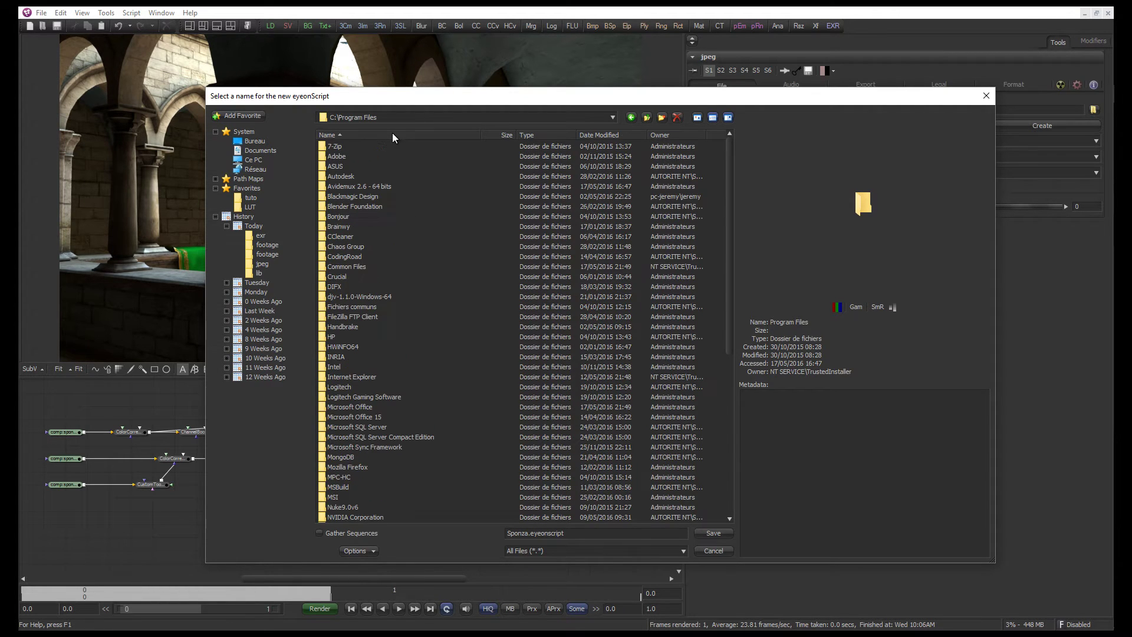
{"action": "double_click", "coordinate": [346, 198]}
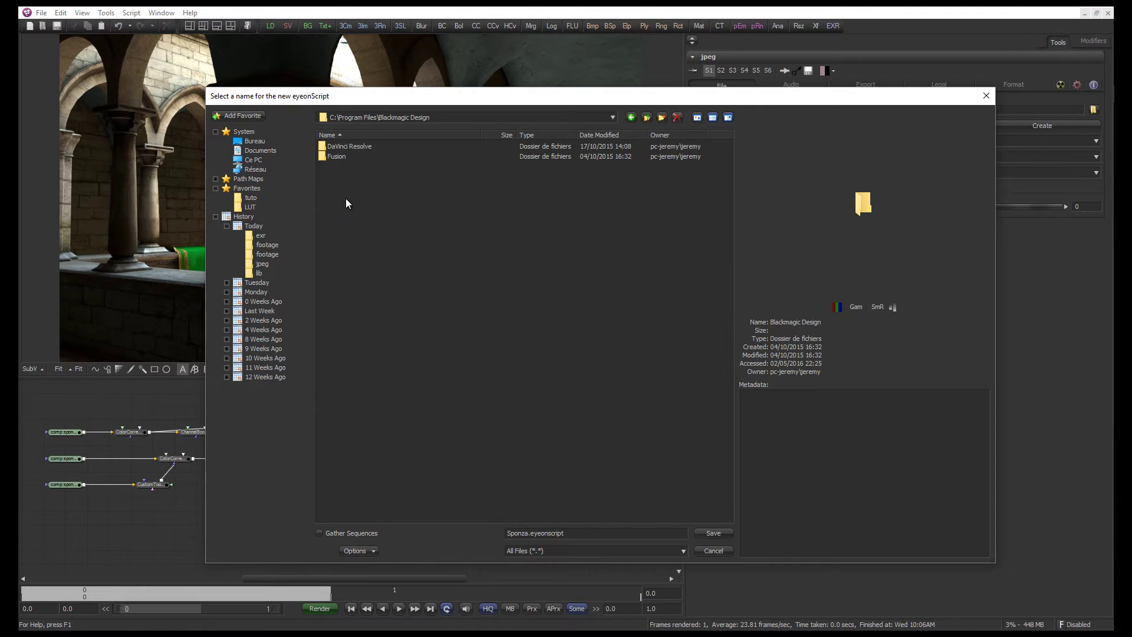
{"action": "double_click", "coordinate": [347, 160]}
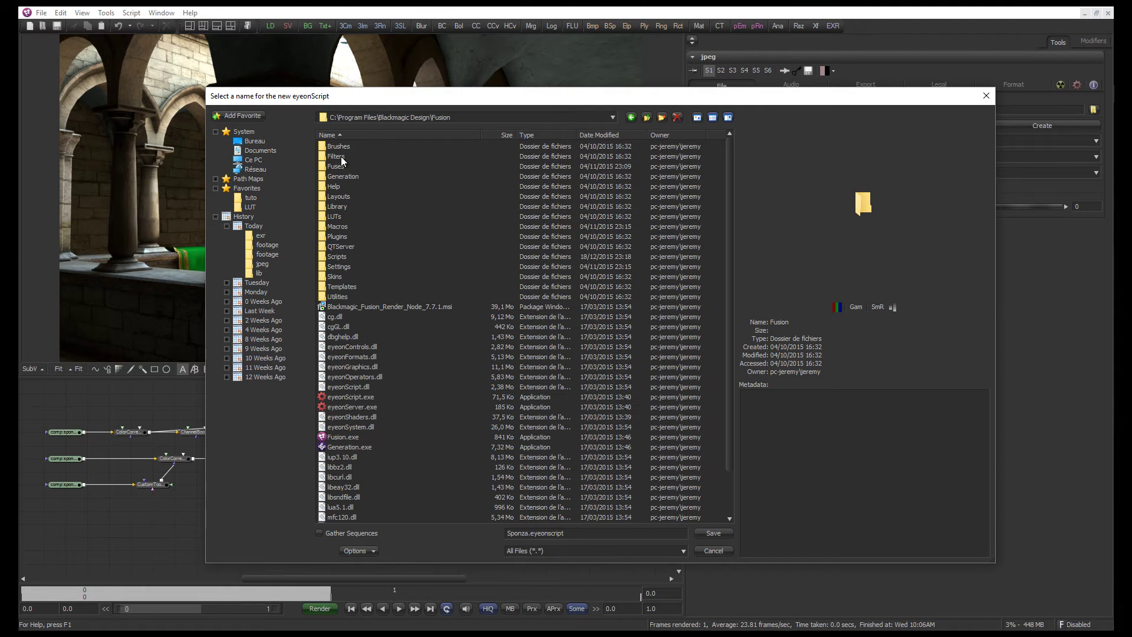
{"action": "double_click", "coordinate": [341, 257]}
{"action": "double_click", "coordinate": [336, 156]}
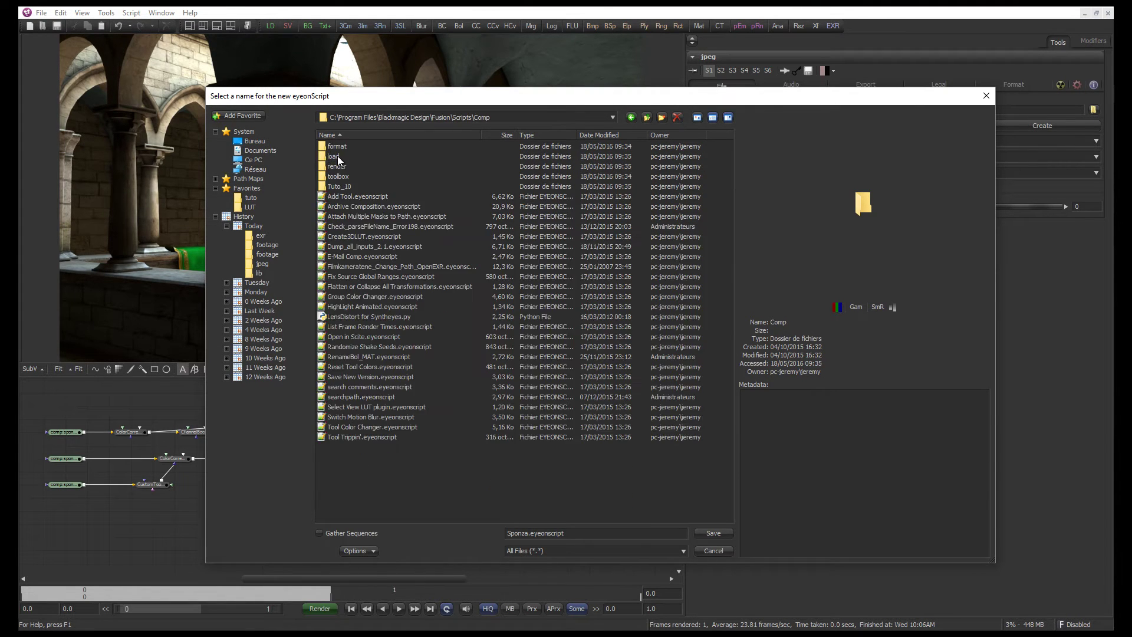
Save the new script as Sponza.eyeonscript and move its SciTE editor window aside to reveal the node flow
{"action": "right_click", "coordinate": [469, 500]}
{"action": "left_click", "coordinate": [571, 532]}
{"action": "left_click_drag", "start_coordinate": [534, 534], "coordinate": [567, 534]}
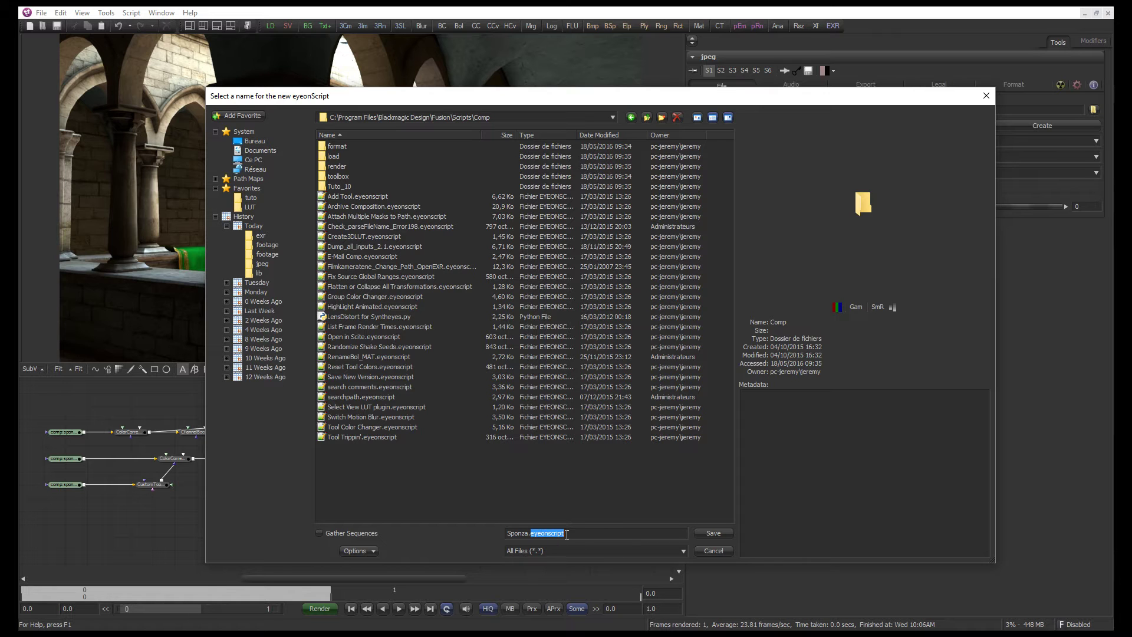
{"action": "left_click", "coordinate": [706, 534]}
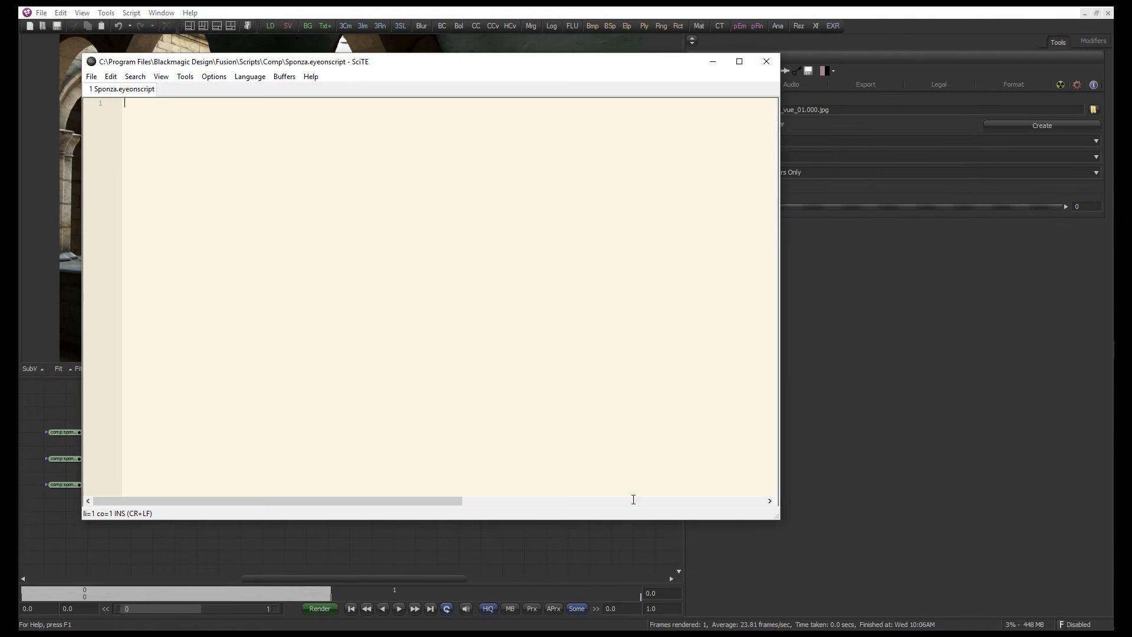
{"action": "left_click_drag", "start_coordinate": [214, 53], "coordinate": [517, 144]}
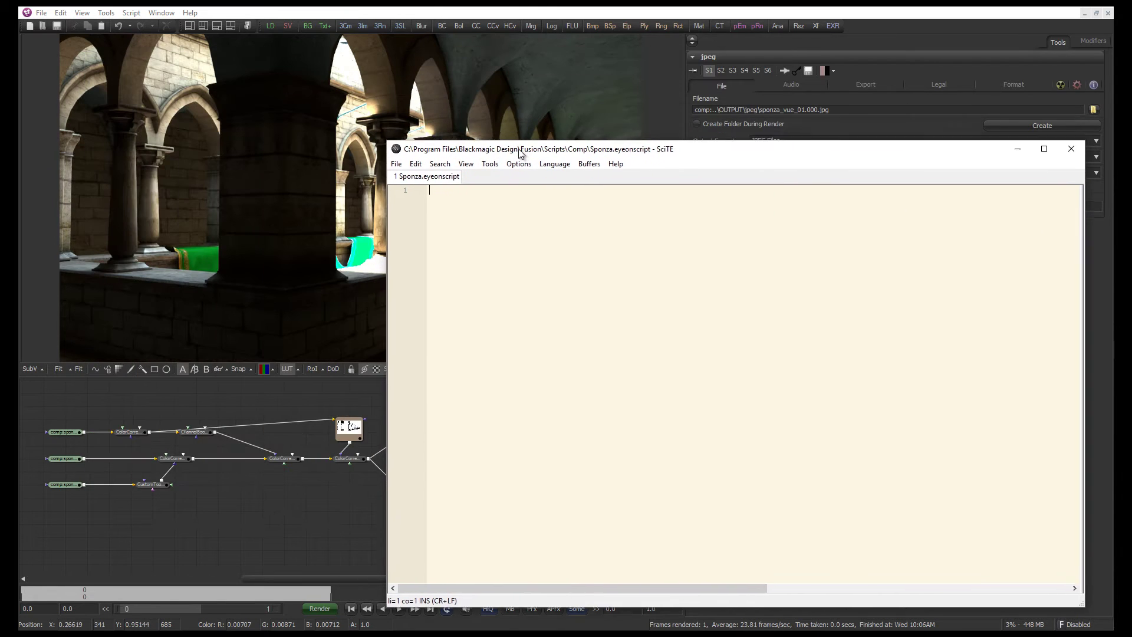
Narrow the SciTE editor window and place it beside the node flow so both can be seen
{"action": "left_click_drag", "start_coordinate": [374, 152], "coordinate": [535, 72]}
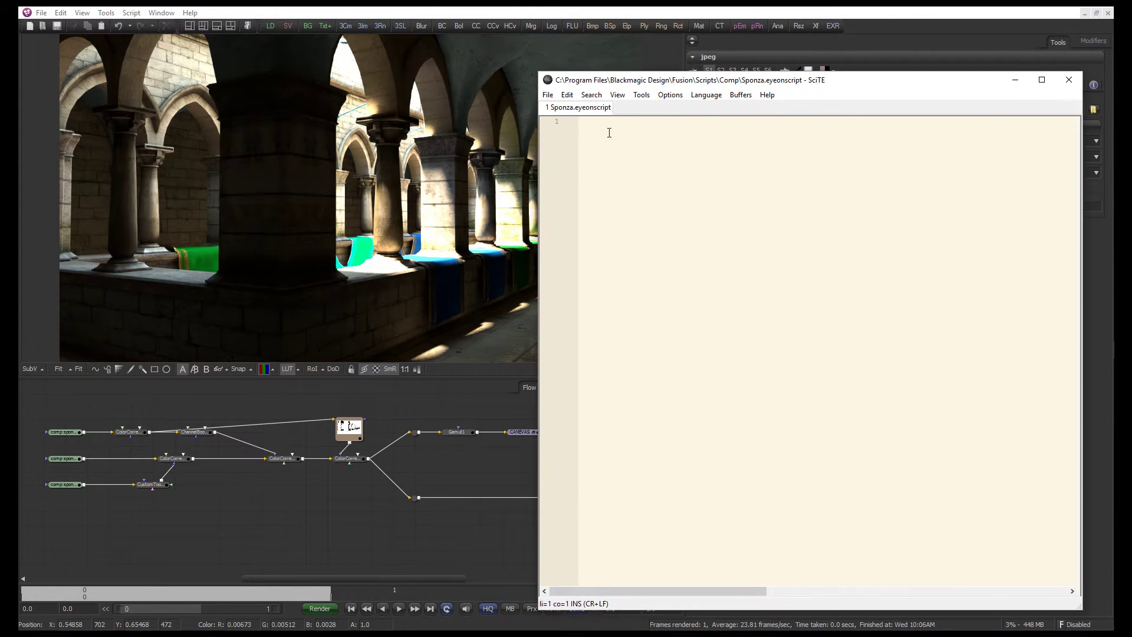
{"action": "left_click_drag", "start_coordinate": [624, 83], "coordinate": [640, 82]}
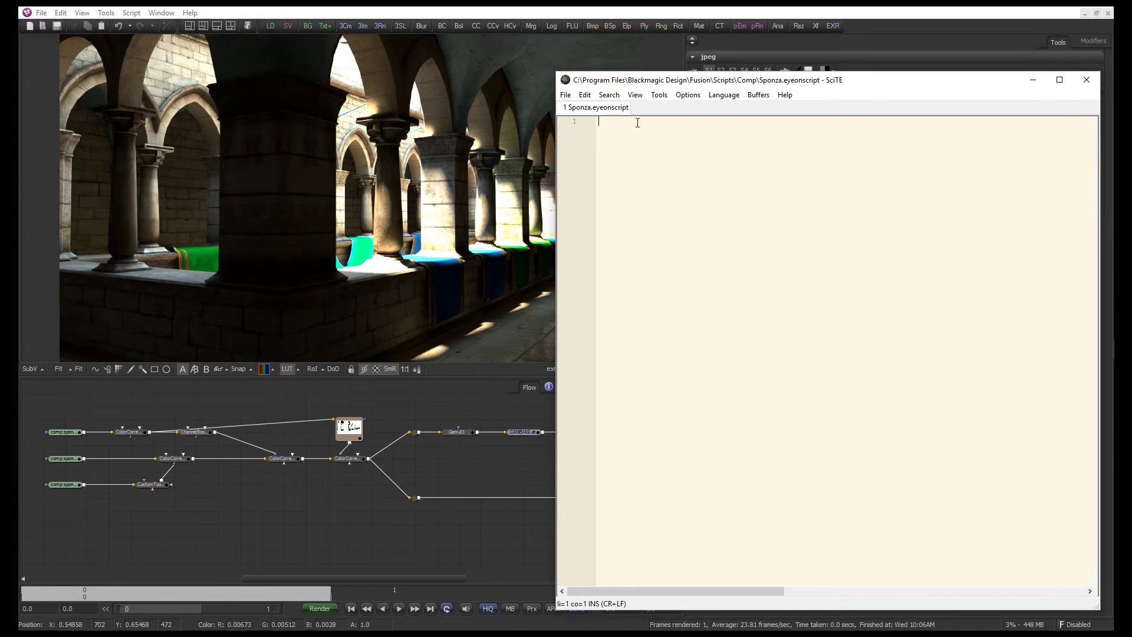
{"action": "left_click_drag", "start_coordinate": [554, 70], "coordinate": [535, 69]}
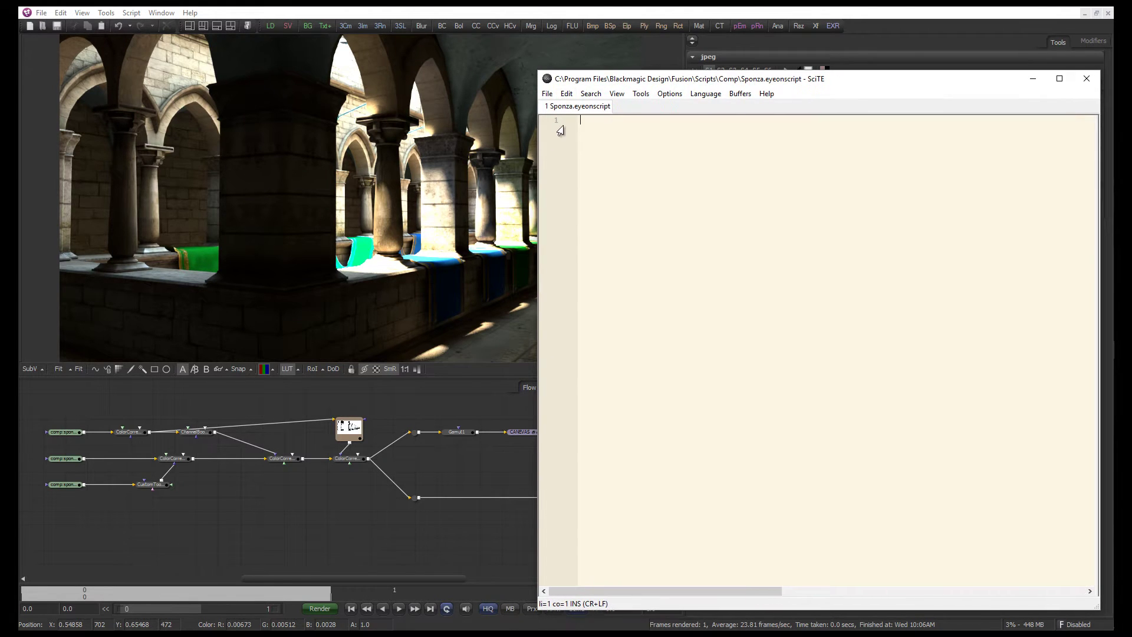
Open eyeon.scriptlib from the Fusion Scripts folder alongside the Sponza script
{"action": "left_click", "coordinate": [547, 93]}
{"action": "left_click", "coordinate": [569, 120]}
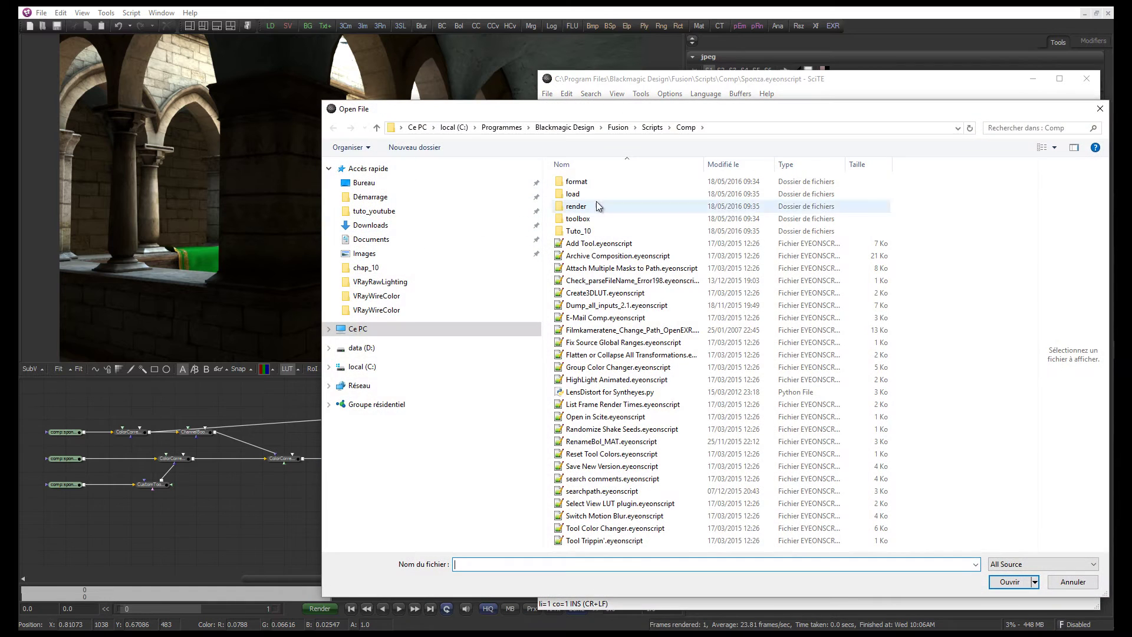
{"action": "left_click_drag", "start_coordinate": [670, 116], "coordinate": [477, 111]}
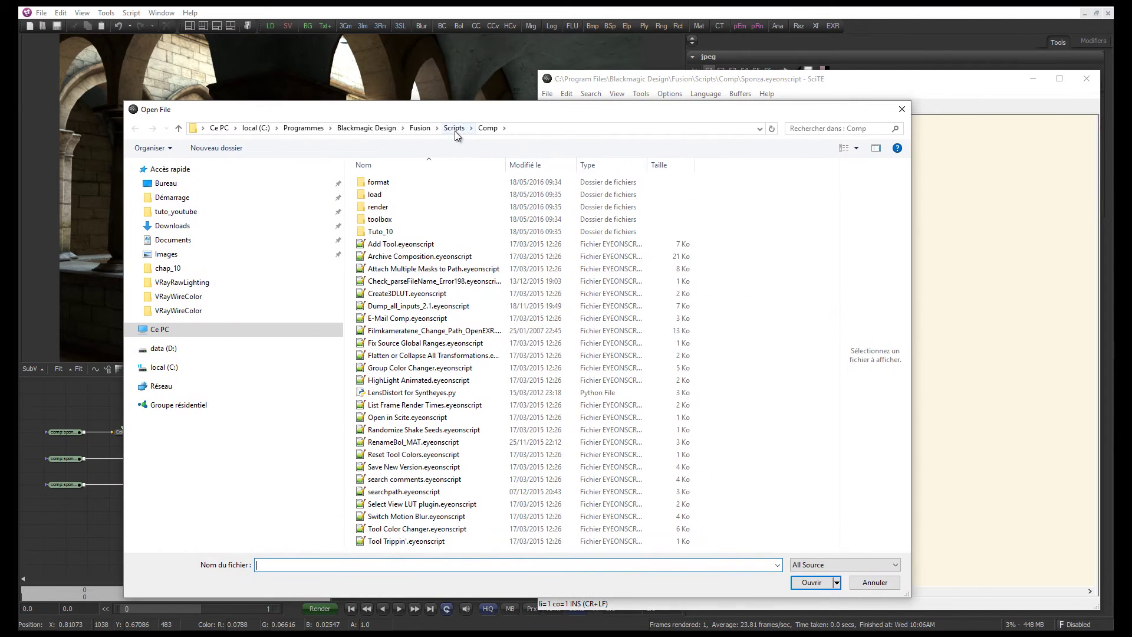
{"action": "left_click", "coordinate": [455, 129]}
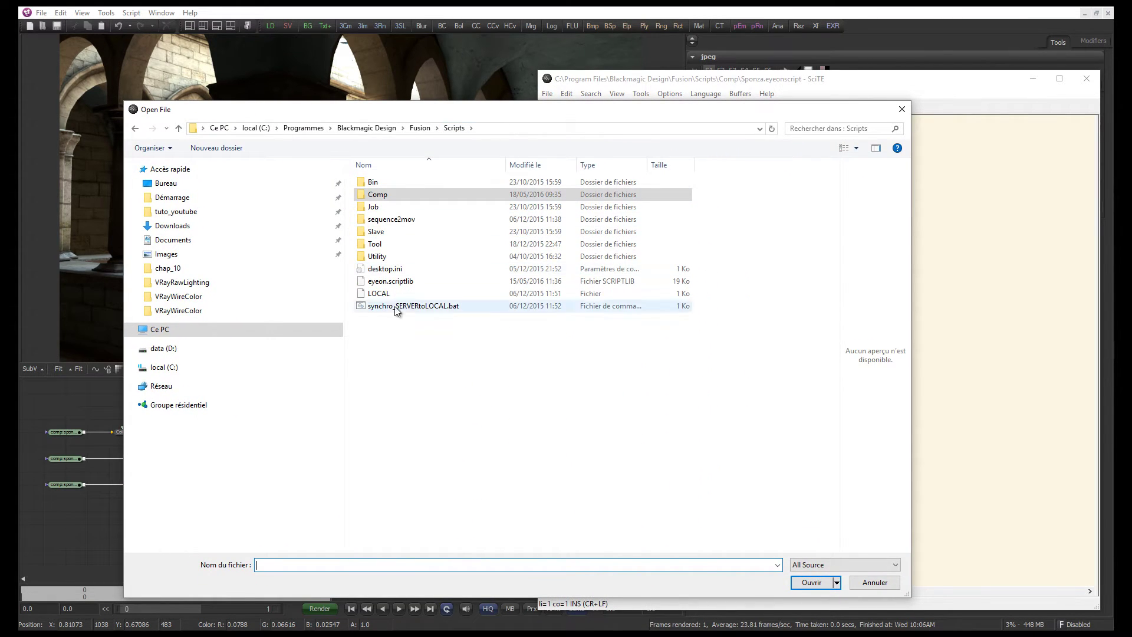
{"action": "left_click", "coordinate": [389, 281]}
{"action": "double_click", "coordinate": [390, 281]}
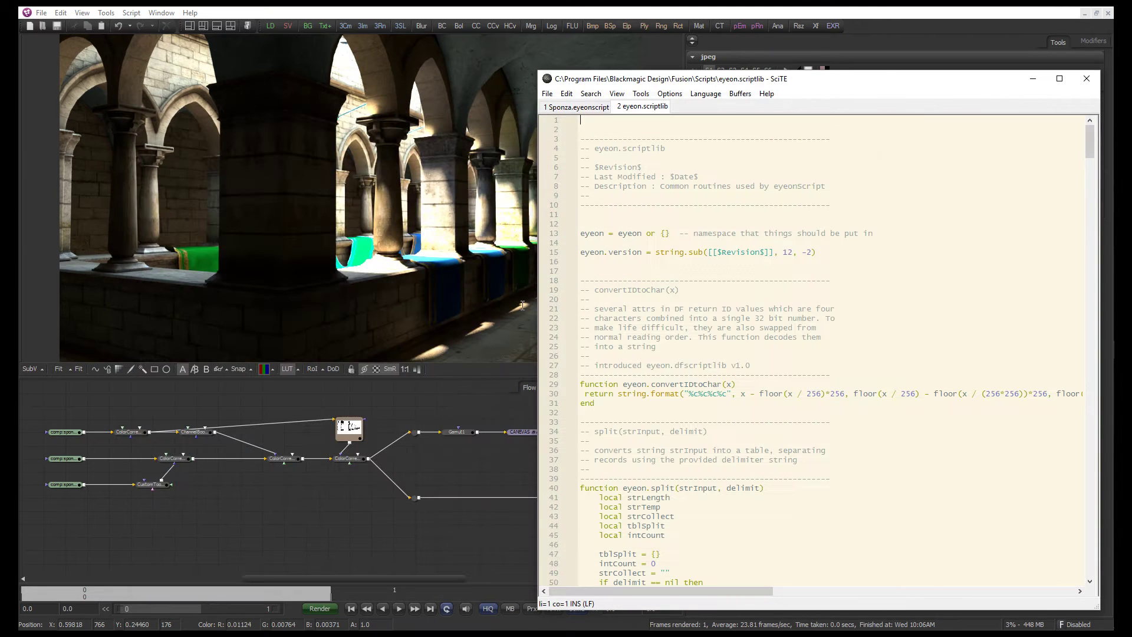
Search eyeon.scriptlib for "parsefile" to locate the parseFilename() function
{"action": "left_click", "coordinate": [724, 374]}
{"action": "key", "text": "ctrl+f"}
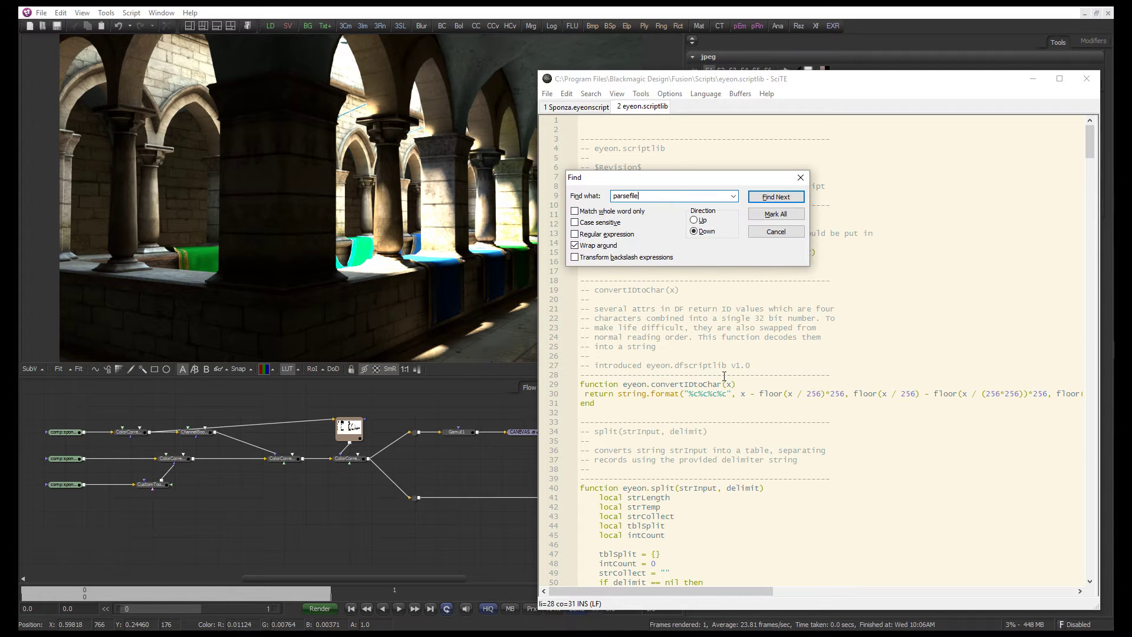
{"action": "left_click", "coordinate": [776, 197]}
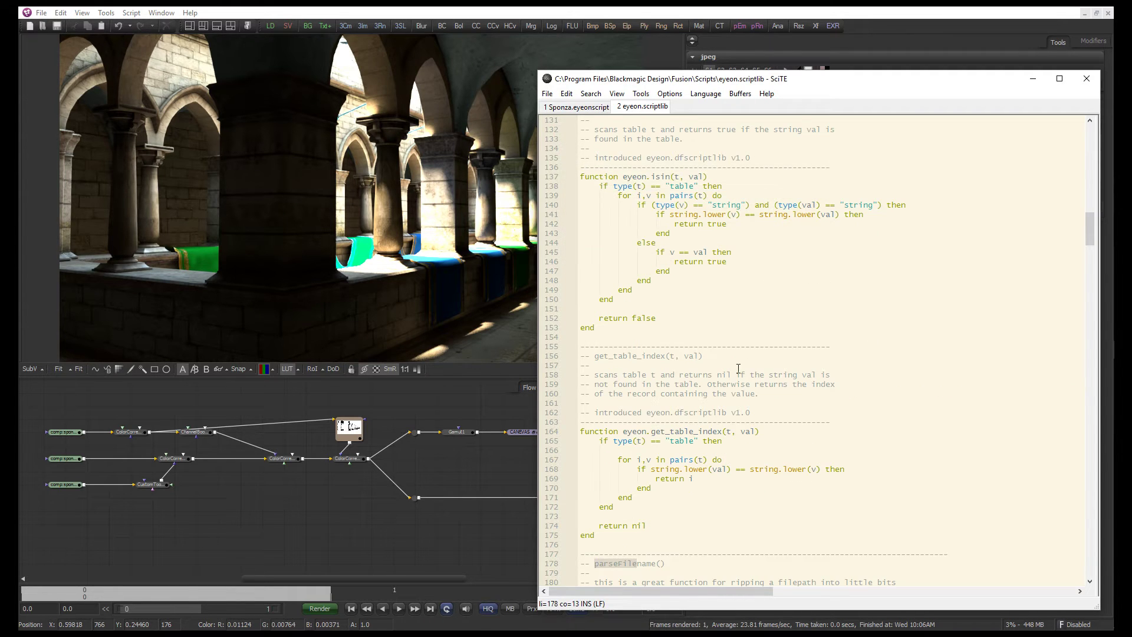
{"action": "scroll", "coordinate": [741, 443], "scroll_direction": "down", "scroll_amount": 3}
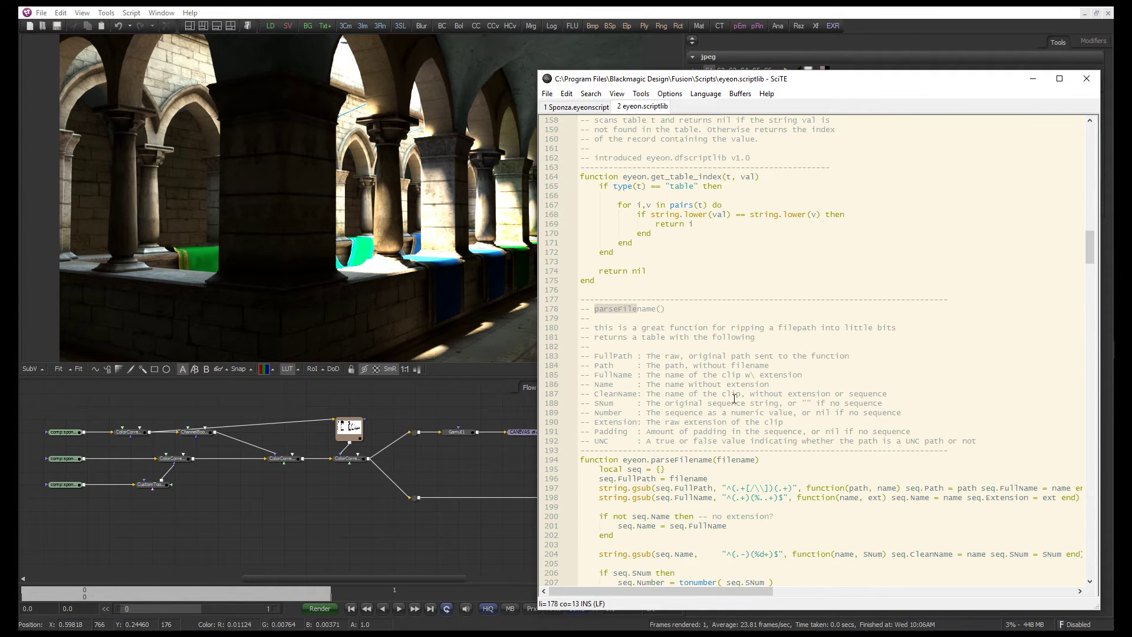
Examine the fields documented for parseFilename(), including FullPath, Path, CleanName, SNum and Extension, against the jpeg saver's filename
{"action": "left_click", "coordinate": [658, 310]}
{"action": "left_click_drag", "start_coordinate": [593, 357], "coordinate": [632, 358]}
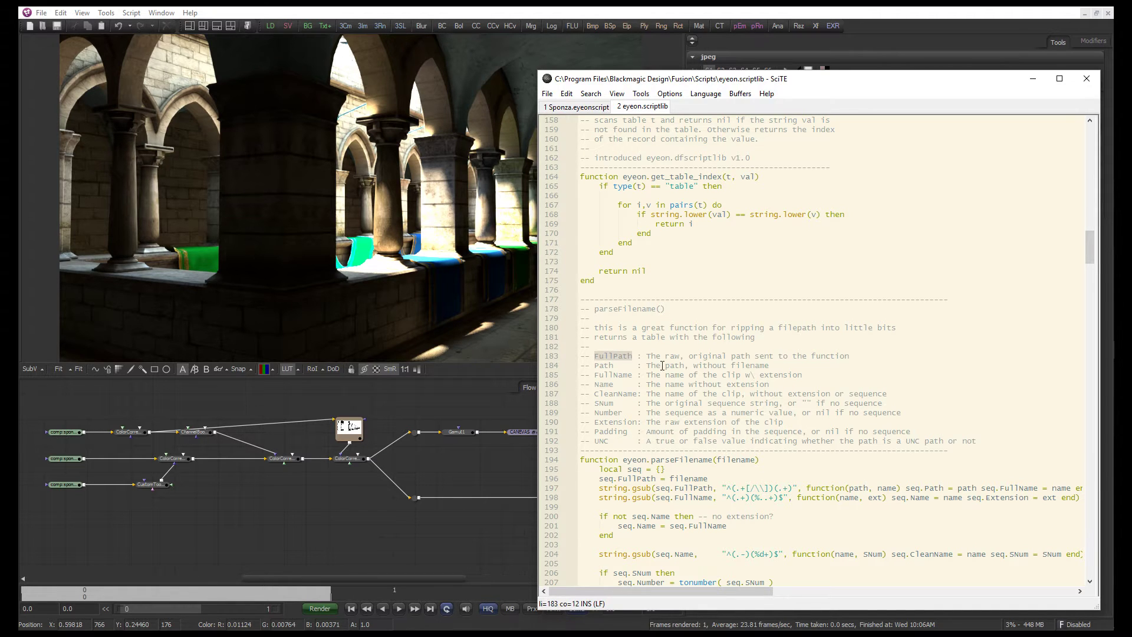
{"action": "double_click", "coordinate": [599, 366]}
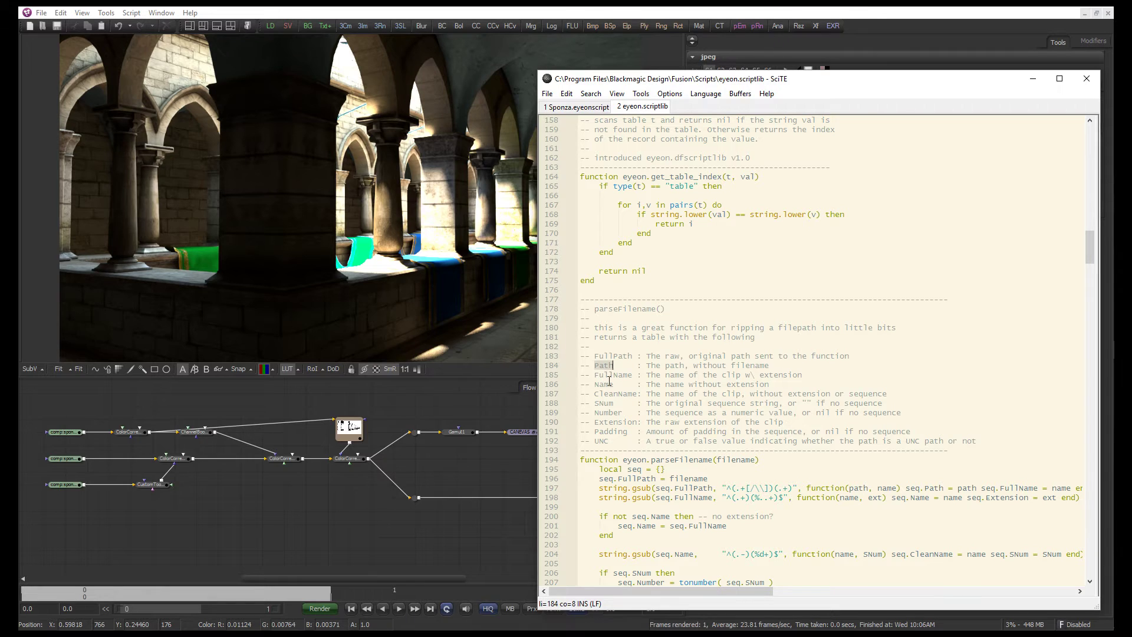
{"action": "left_click_drag", "start_coordinate": [595, 395], "coordinate": [636, 394]}
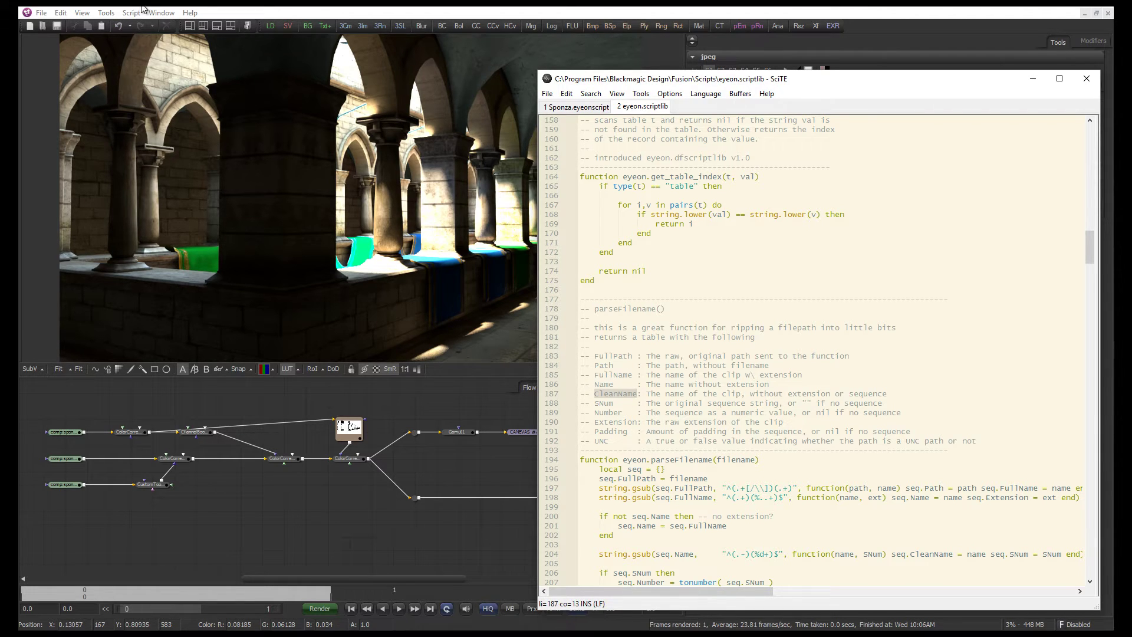
{"action": "left_click_drag", "start_coordinate": [594, 405], "coordinate": [613, 406]}
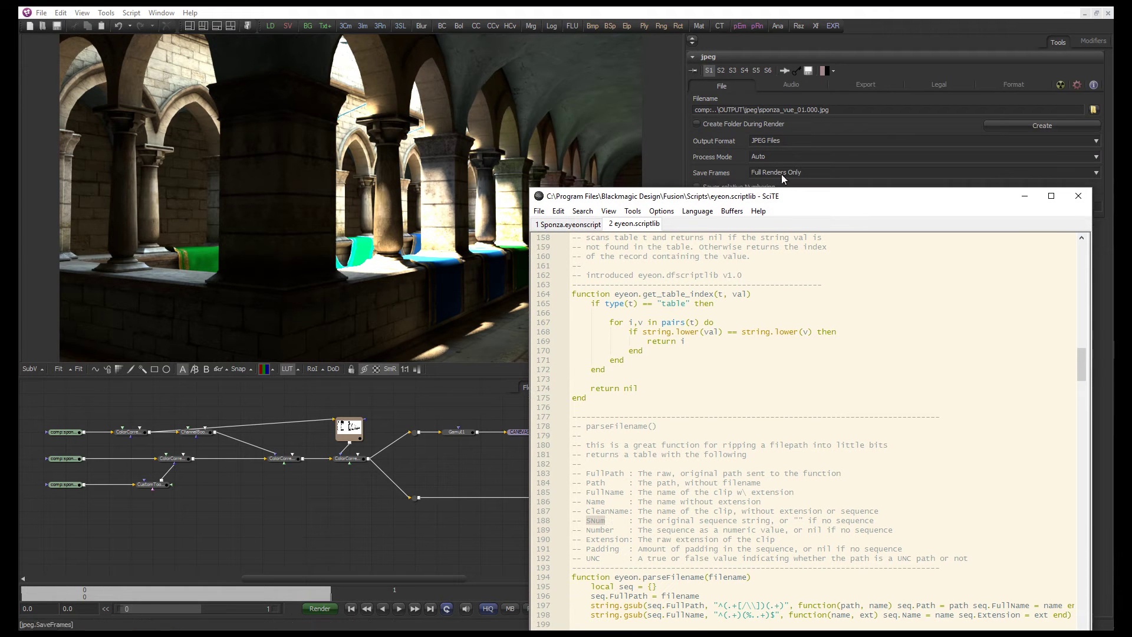
{"action": "left_click_drag", "start_coordinate": [781, 188], "coordinate": [783, 77]}
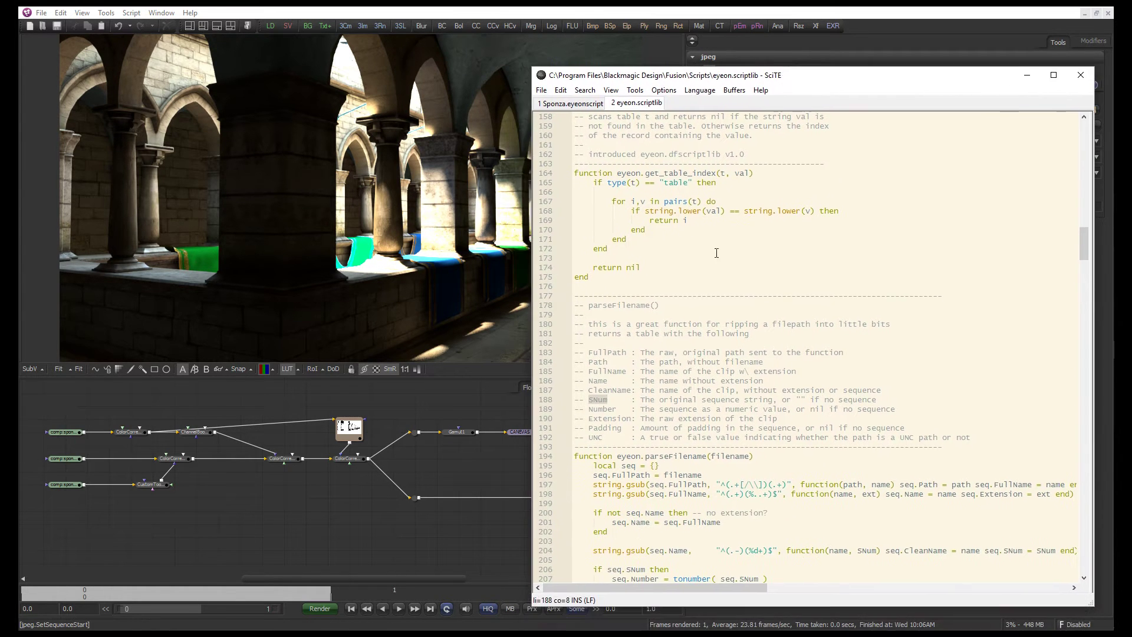
{"action": "left_click_drag", "start_coordinate": [589, 418], "coordinate": [640, 418]}
{"action": "left_click", "coordinate": [665, 445]}
In Sponza.eyeonscript, add a "-- loader" comment and the line loaders = GetLoaders(comp)
{"action": "left_click_drag", "start_coordinate": [577, 69], "coordinate": [456, 66]}
{"action": "left_click", "coordinate": [449, 99]}
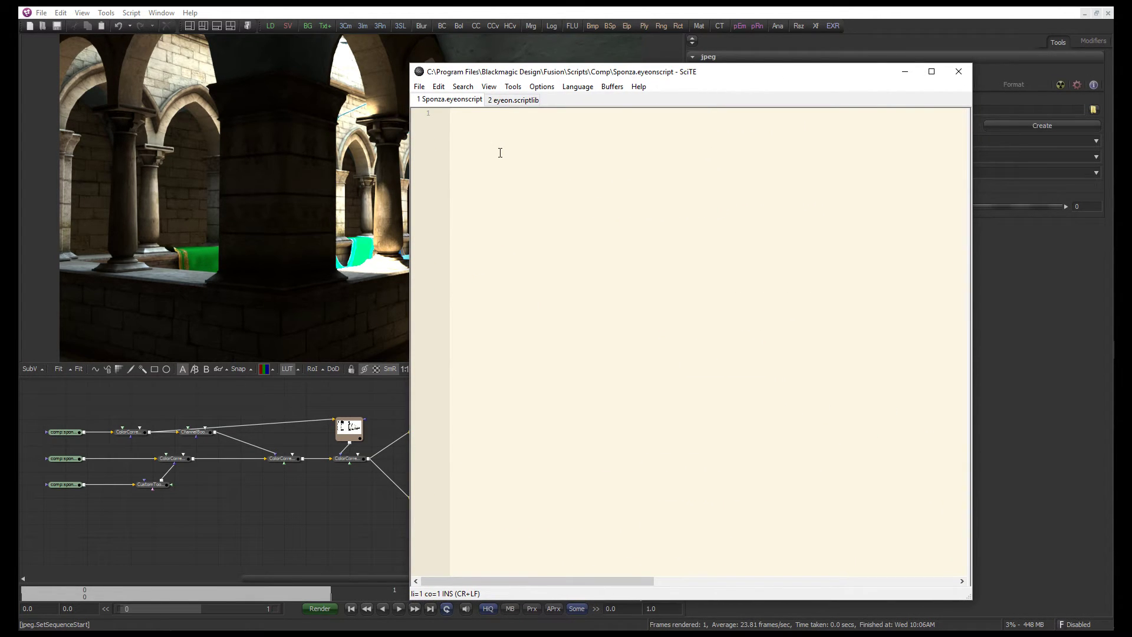
{"action": "type", "text": "-- loader"}
{"action": "key", "text": "Return"}
{"action": "type", "text": "loaders = "}
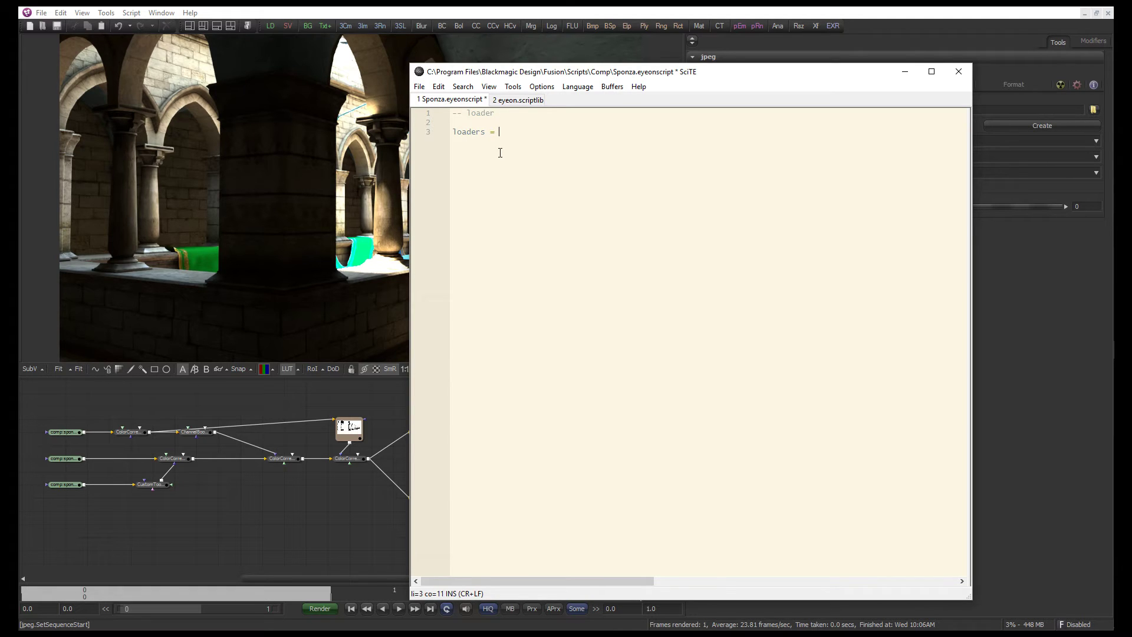
{"action": "type", "text": "GetLoaders(comp)"}
Add the loop line for i = 1, table.getn(loaders), 1 do and begin an attr variable inside it
{"action": "key", "text": "Return"}
{"action": "type", "text": "for i = 1, table.getn(loaders), 1 do"}
{"action": "key", "text": "Return"}
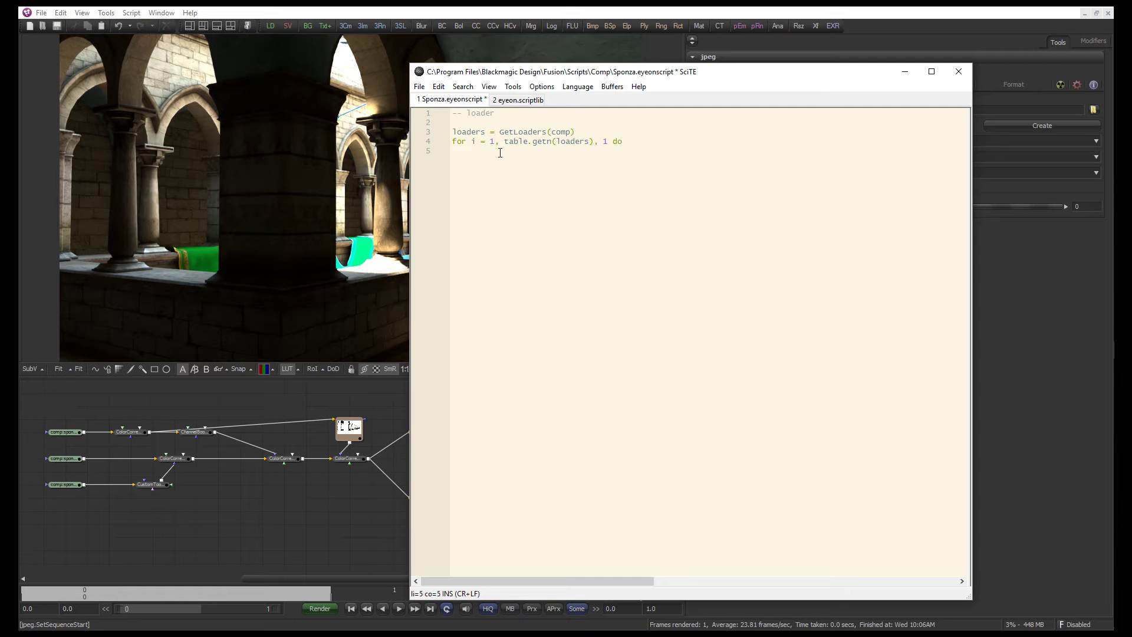
{"action": "type", "text": "att"}
{"action": "type", "text": "r"}
Move the editor aside, show the VRayRawGlobalIllumination loader in the viewer and examine its header options such as Pass Through
{"action": "left_click_drag", "start_coordinate": [582, 76], "coordinate": [608, 322]}
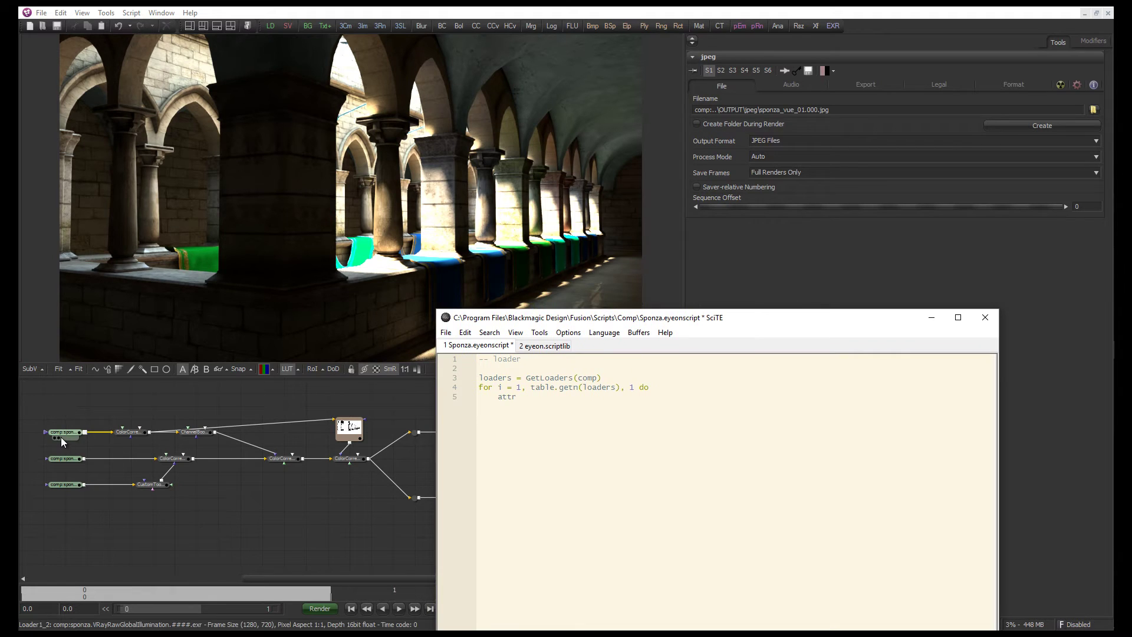
{"action": "left_click", "coordinate": [61, 436]}
{"action": "left_click_drag", "start_coordinate": [66, 432], "coordinate": [239, 331]}
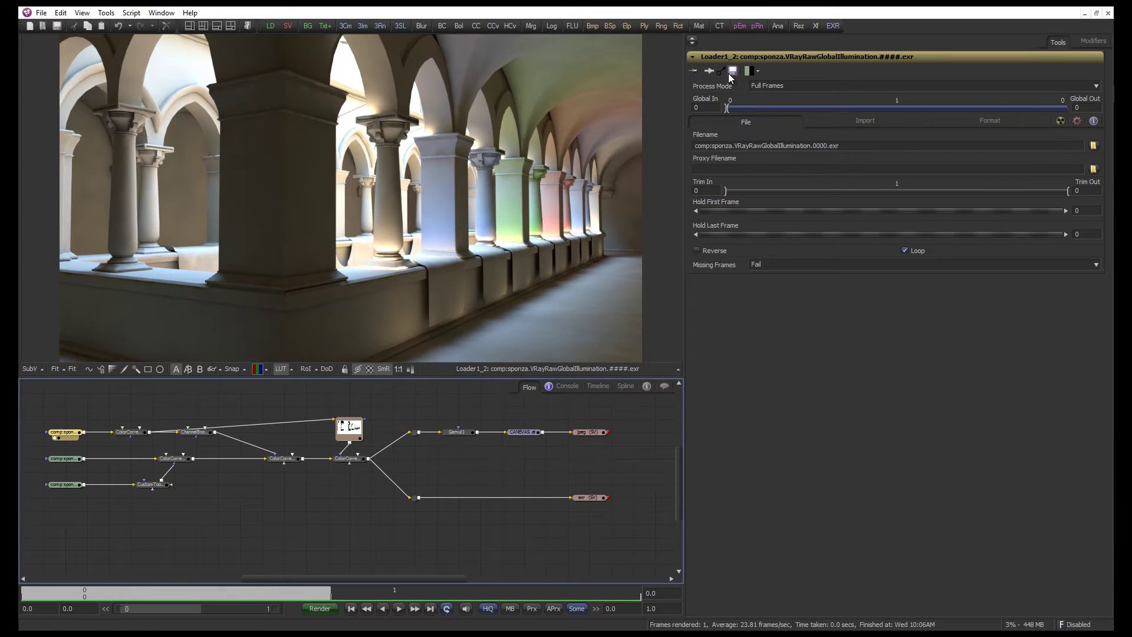
{"action": "left_click", "coordinate": [56, 442]}
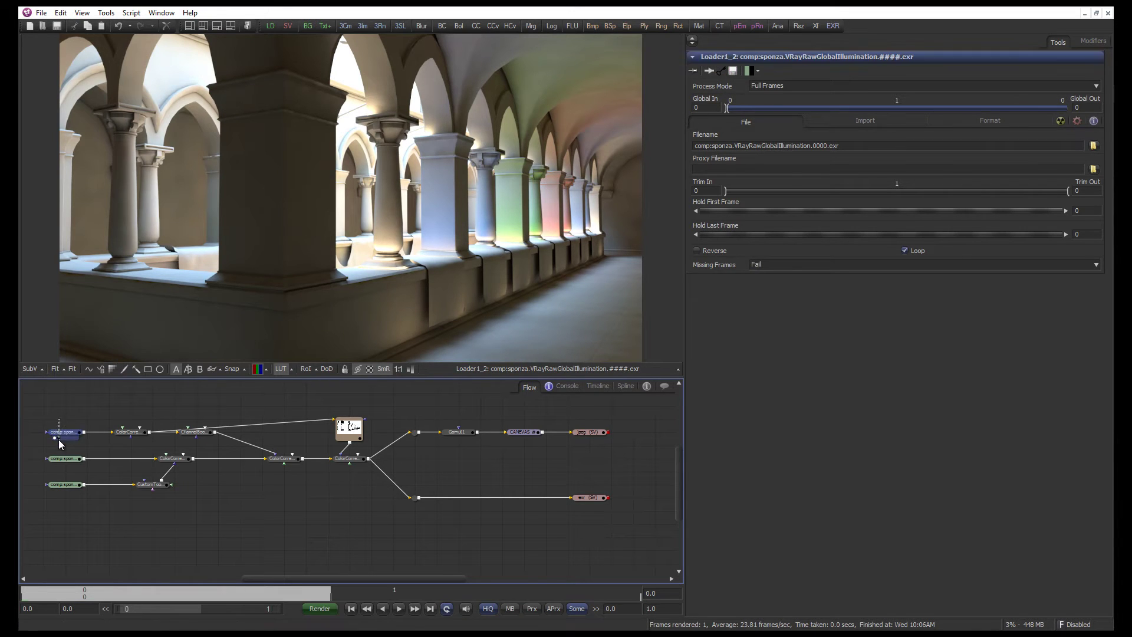
{"action": "left_click", "coordinate": [68, 437]}
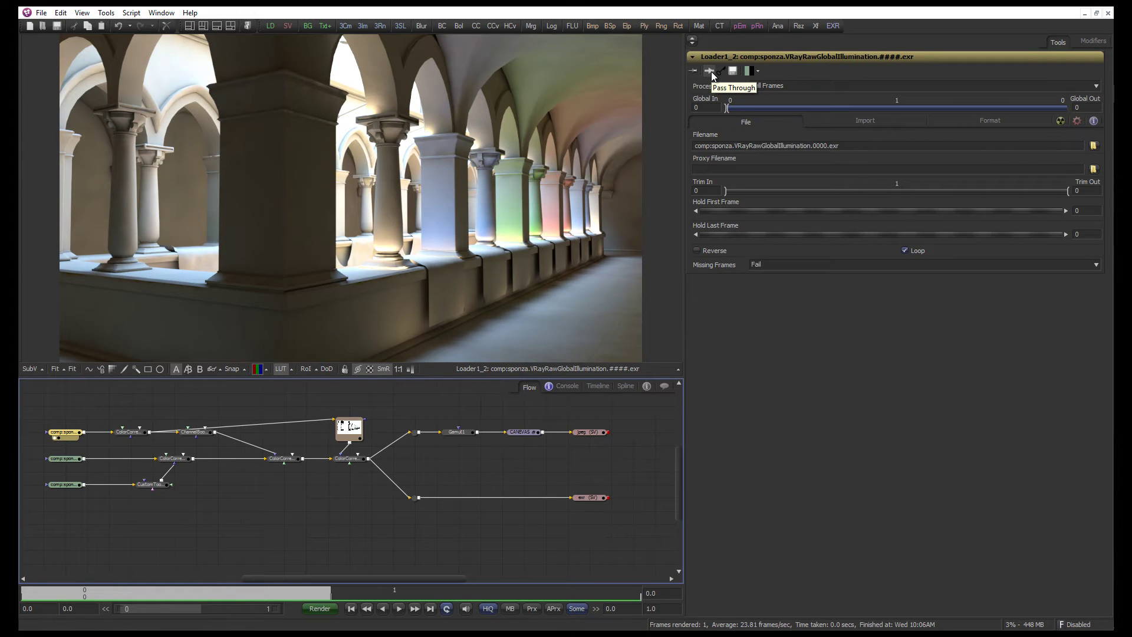
Return to SciTE and complete the loop's first line as attr = loaders[i]:GetAttrs()
{"action": "key", "text": "alt+Tab"}
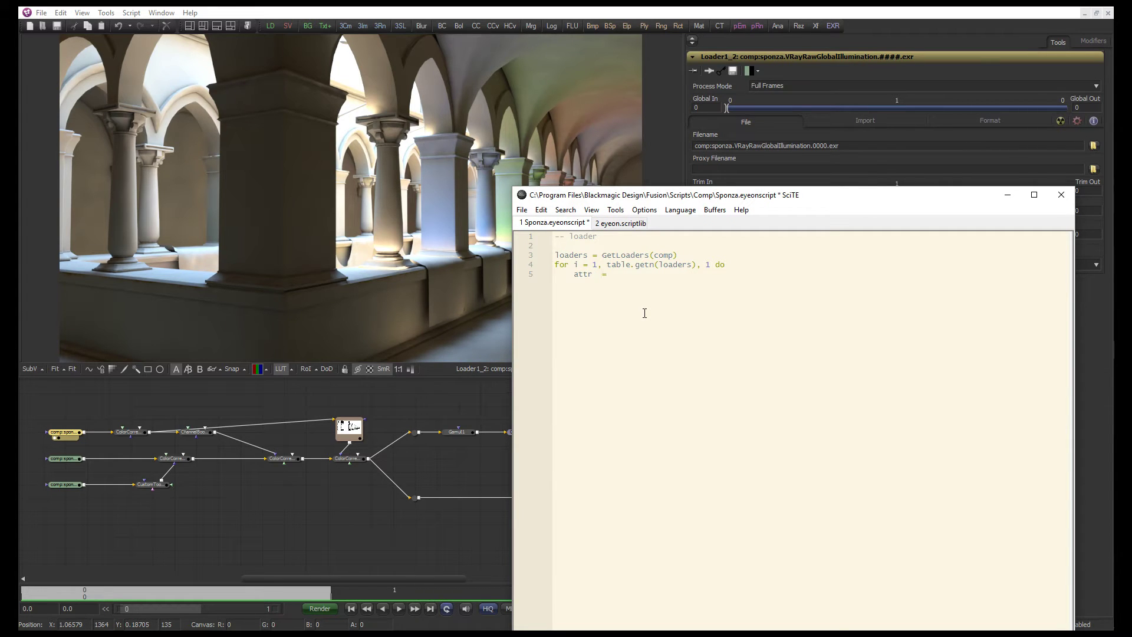
{"action": "key", "text": "BackSpace"}
{"action": "type", "text": "loaders[i]:GetAttrs()"}
Copy loaders[i]: onto the next line of the loop and begin a SetAttrs({ call on it
{"action": "left_click_drag", "start_coordinate": [608, 274], "coordinate": [659, 275]}
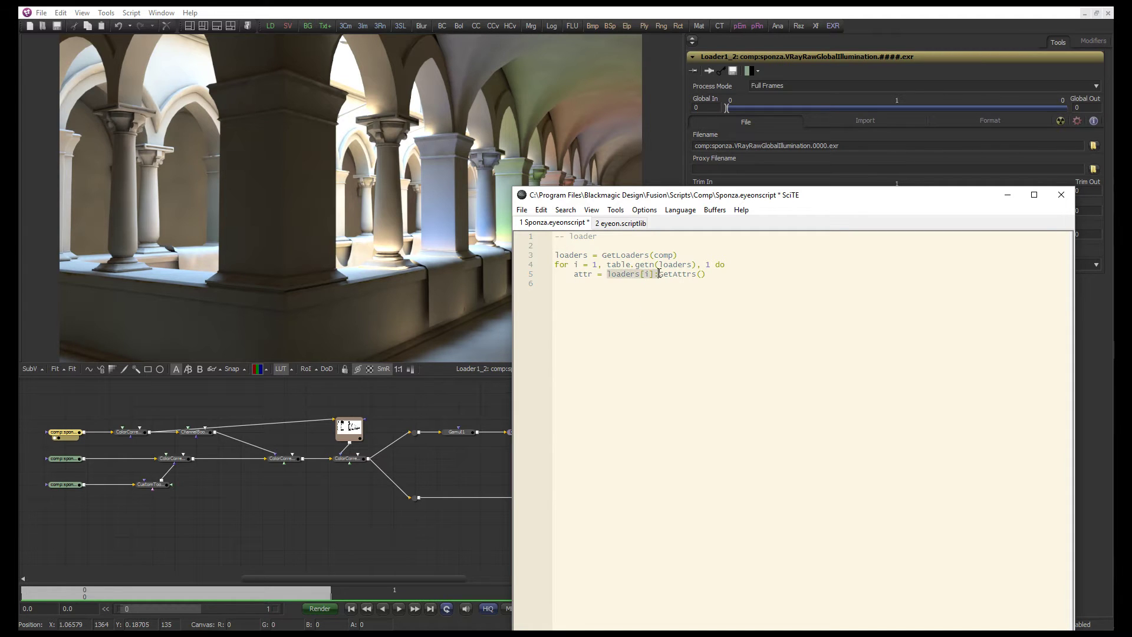
{"action": "key", "text": "ctrl+c"}
{"action": "left_click", "coordinate": [603, 289]}
{"action": "key", "text": "ctrl+v"}
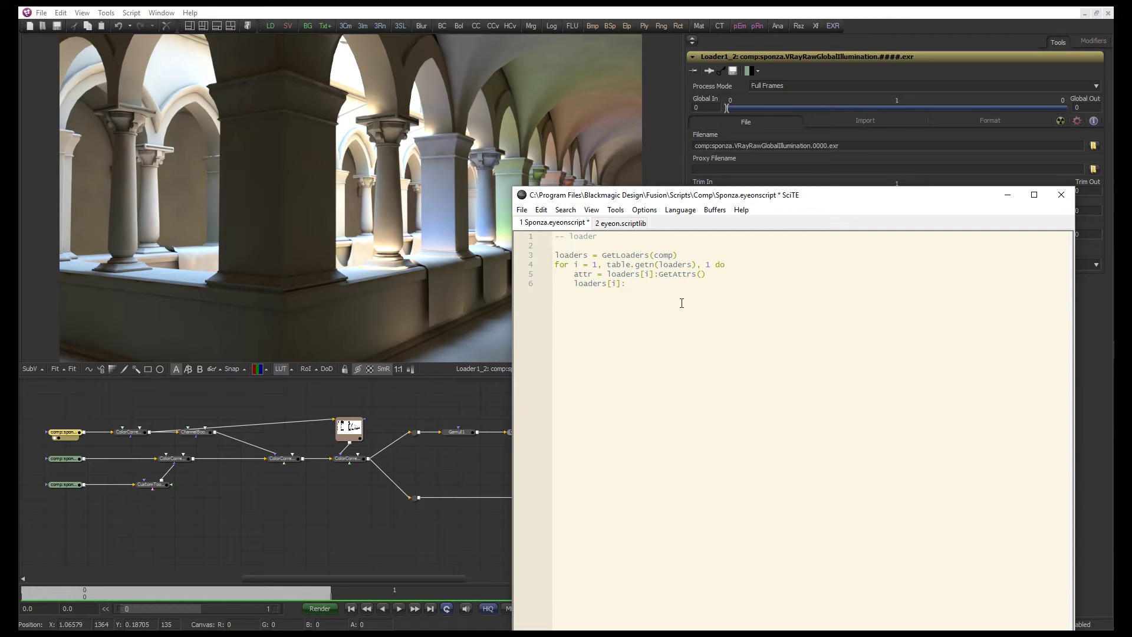
{"action": "type", "text": "SetAtrst({"}
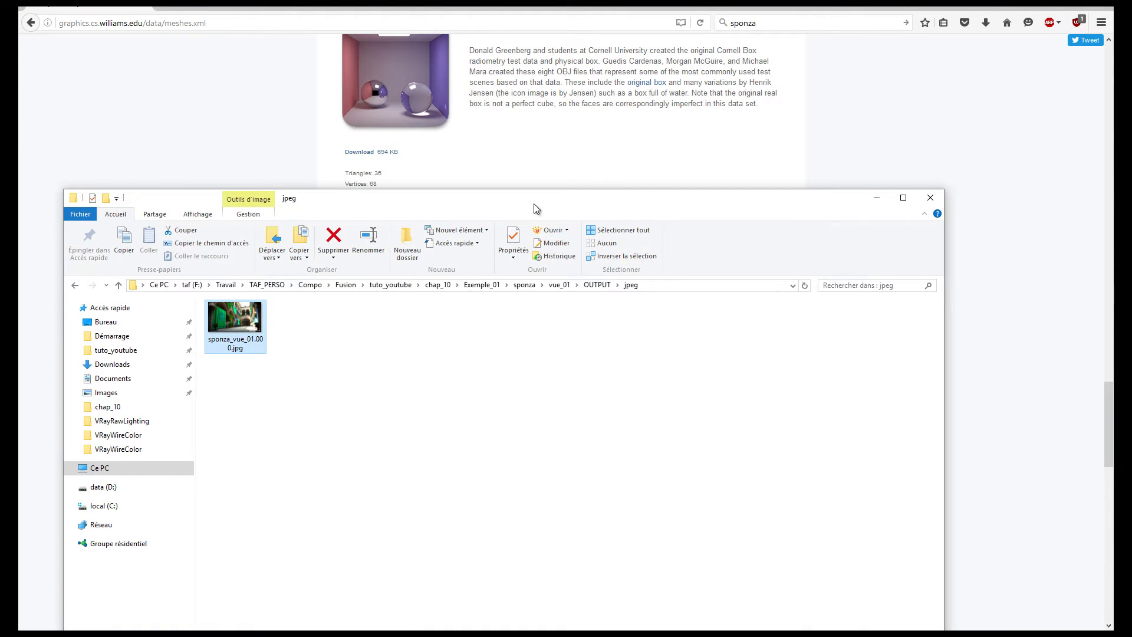
Open ressources.txt from the chap_10 folder and follow its link to the VFXPedia Operator Attributes page
{"action": "left_click_drag", "start_coordinate": [533, 204], "coordinate": [568, 170]}
{"action": "left_click_drag", "start_coordinate": [457, 166], "coordinate": [480, 144]}
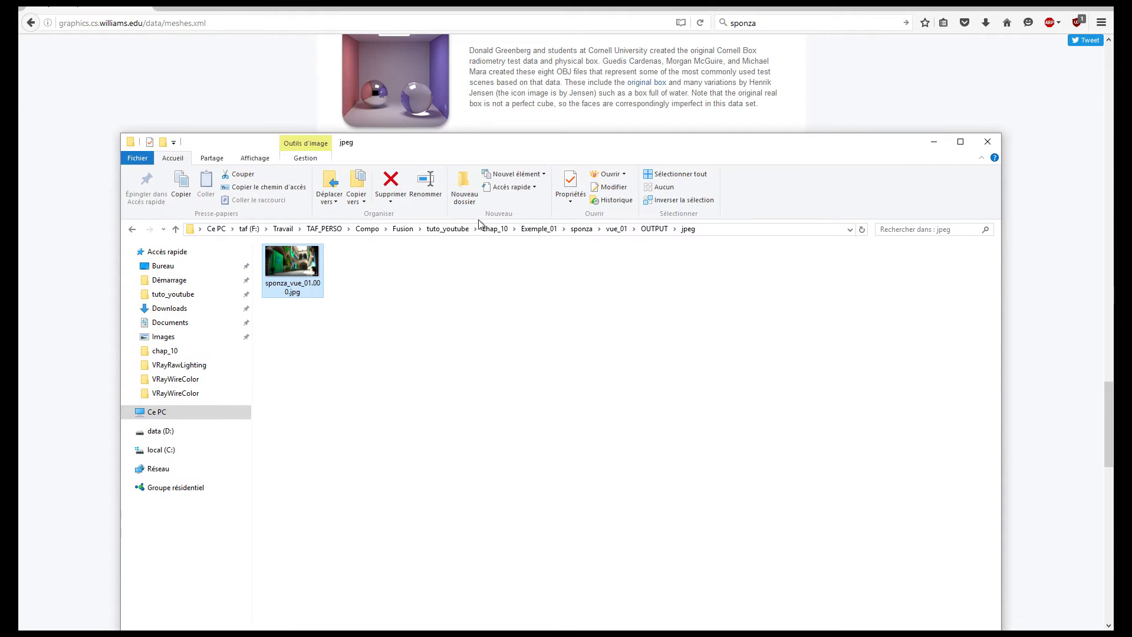
{"action": "left_click", "coordinate": [494, 230]}
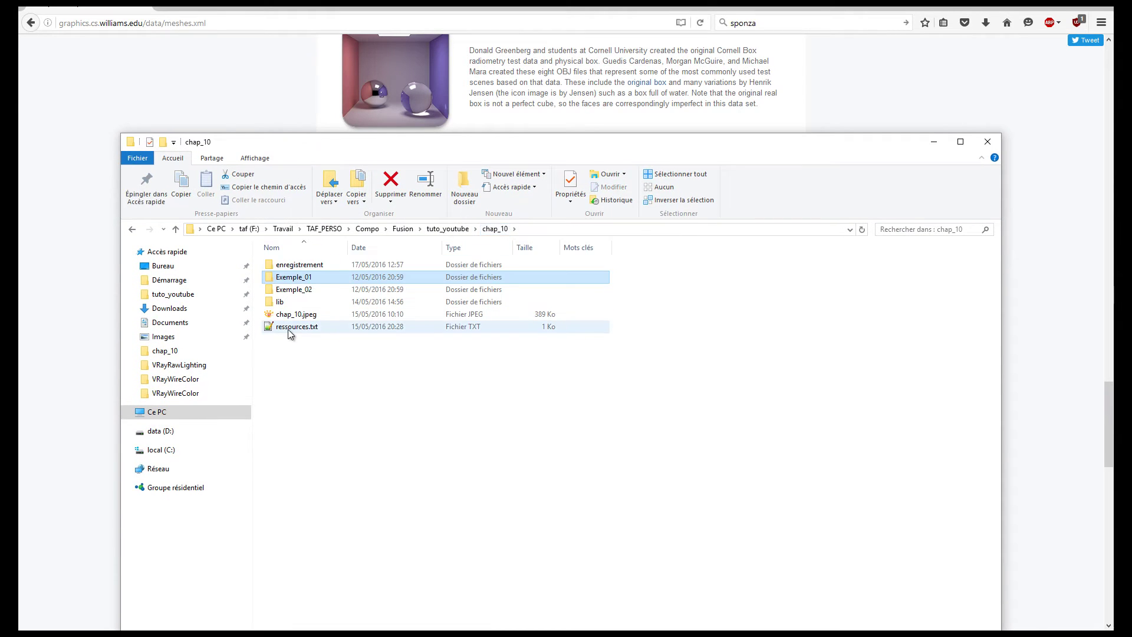
{"action": "double_click", "coordinate": [288, 327]}
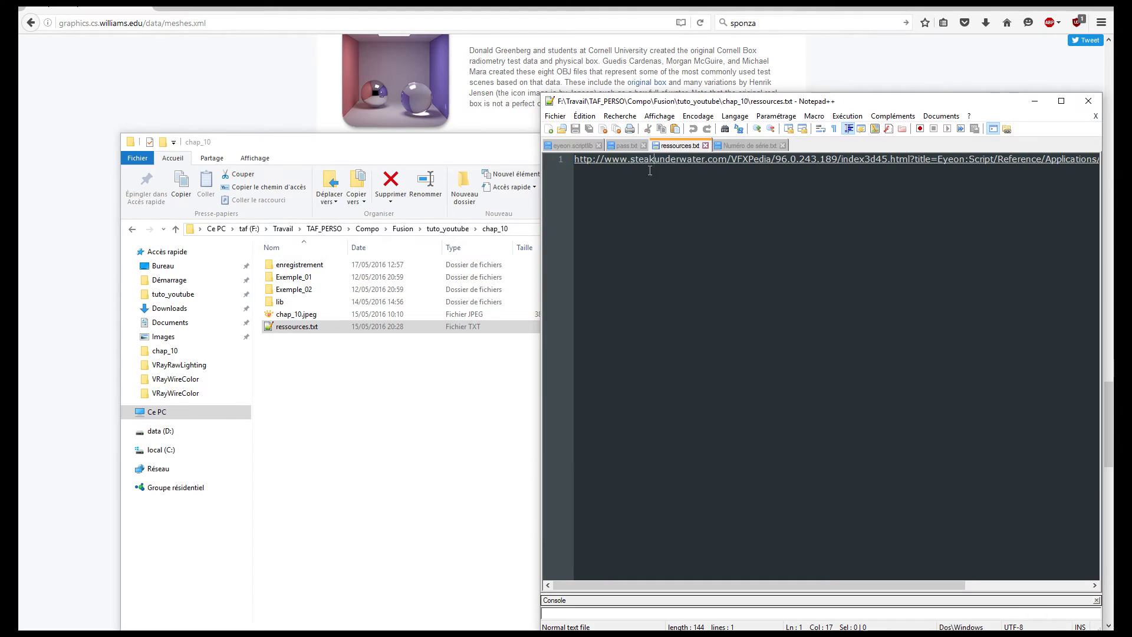
{"action": "double_click", "coordinate": [652, 160]}
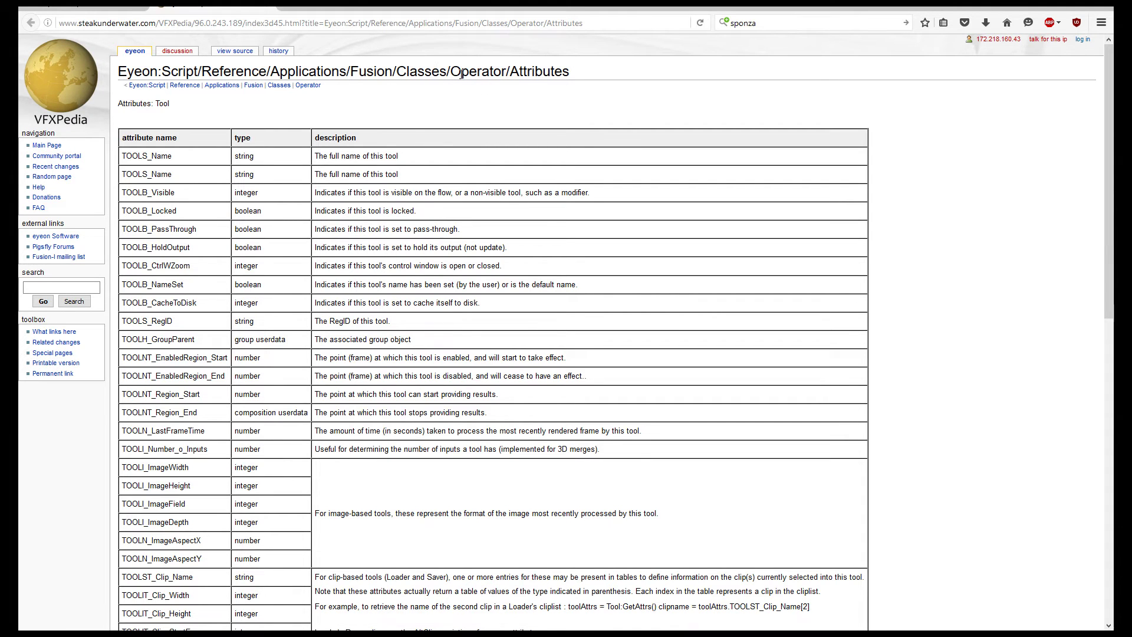
Examine the tool attribute names in the Operator Attributes table for the loader settings the script needs
{"action": "left_click_drag", "start_coordinate": [451, 72], "coordinate": [569, 71]}
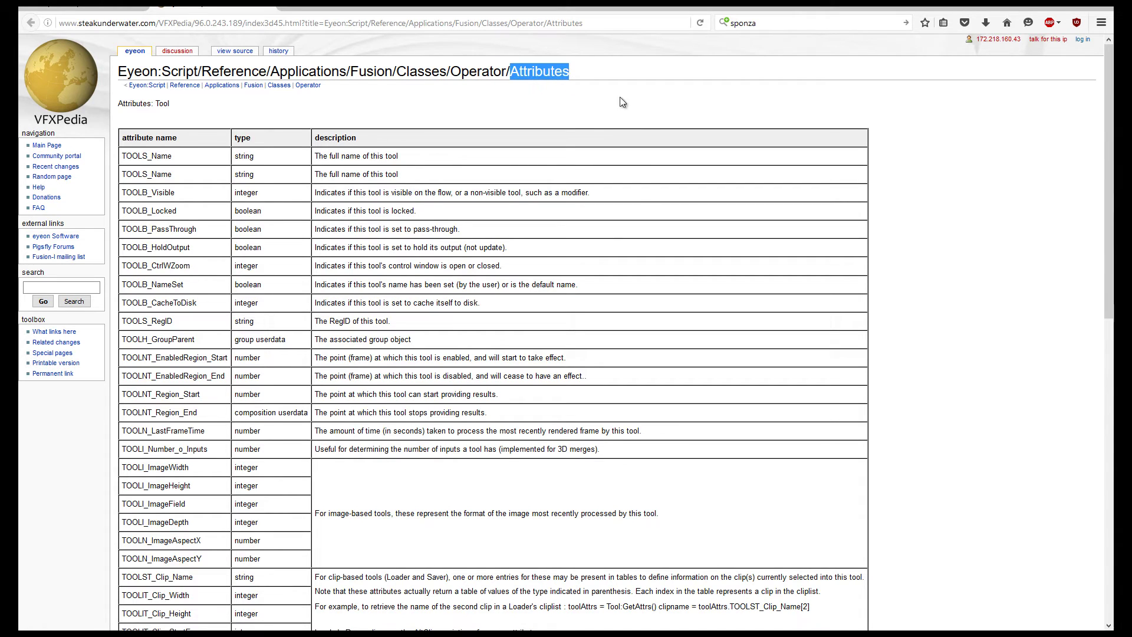
{"action": "left_click", "coordinate": [175, 224]}
{"action": "scroll", "coordinate": [181, 333], "scroll_direction": "down", "scroll_amount": 3}
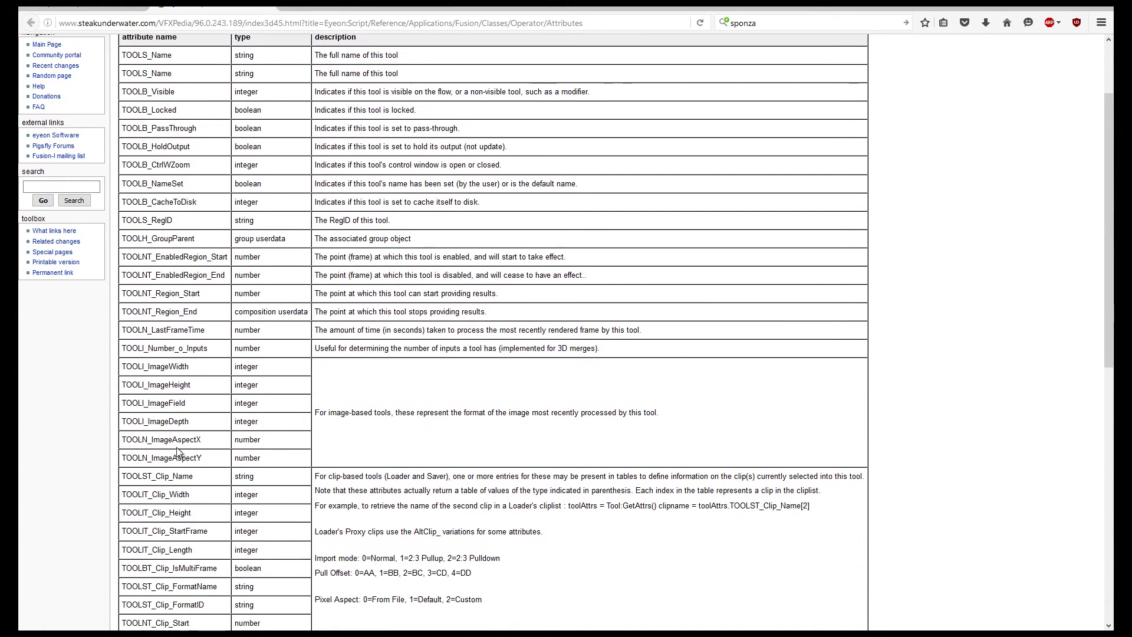
{"action": "scroll", "coordinate": [177, 451], "scroll_direction": "down", "scroll_amount": 6}
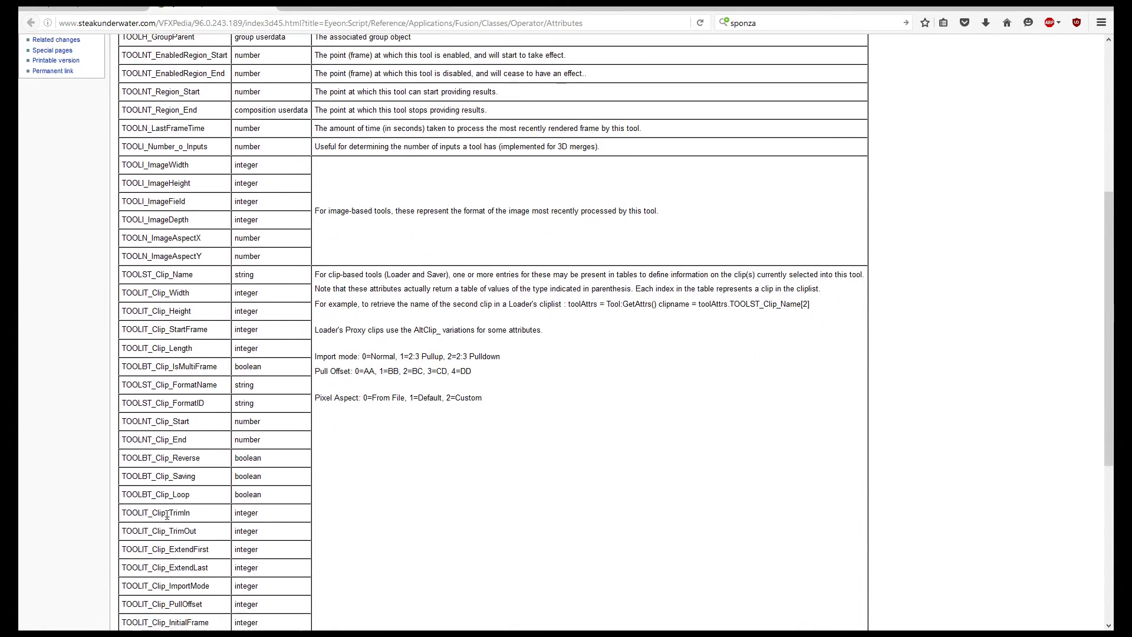
{"action": "scroll", "coordinate": [167, 514], "scroll_direction": "up", "scroll_amount": 6}
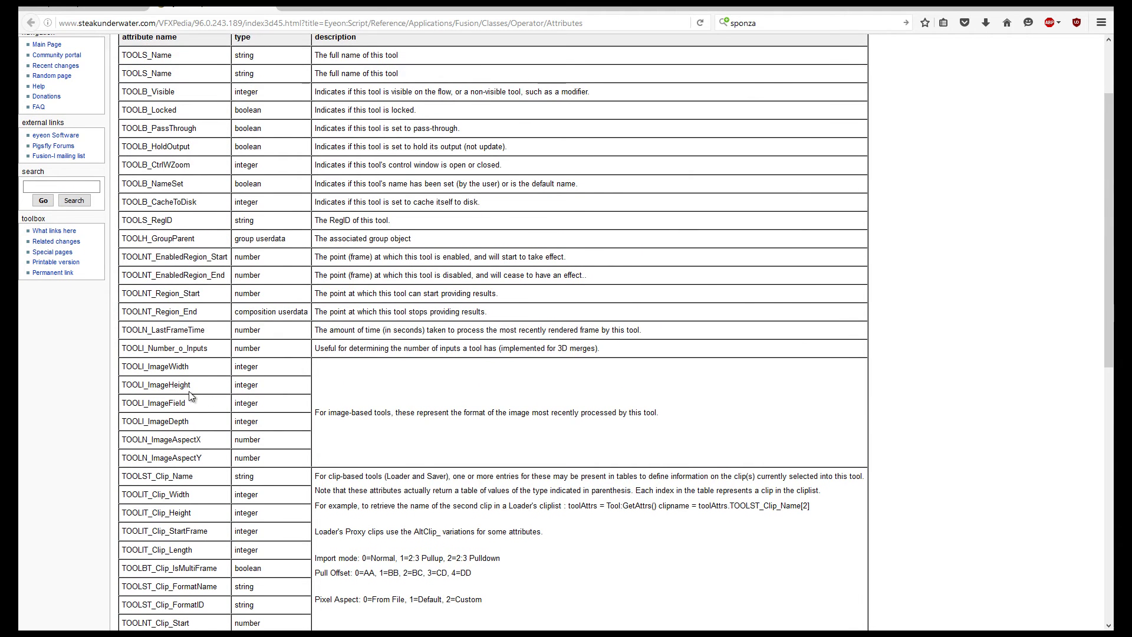
{"action": "scroll", "coordinate": [190, 396], "scroll_direction": "up", "scroll_amount": 3}
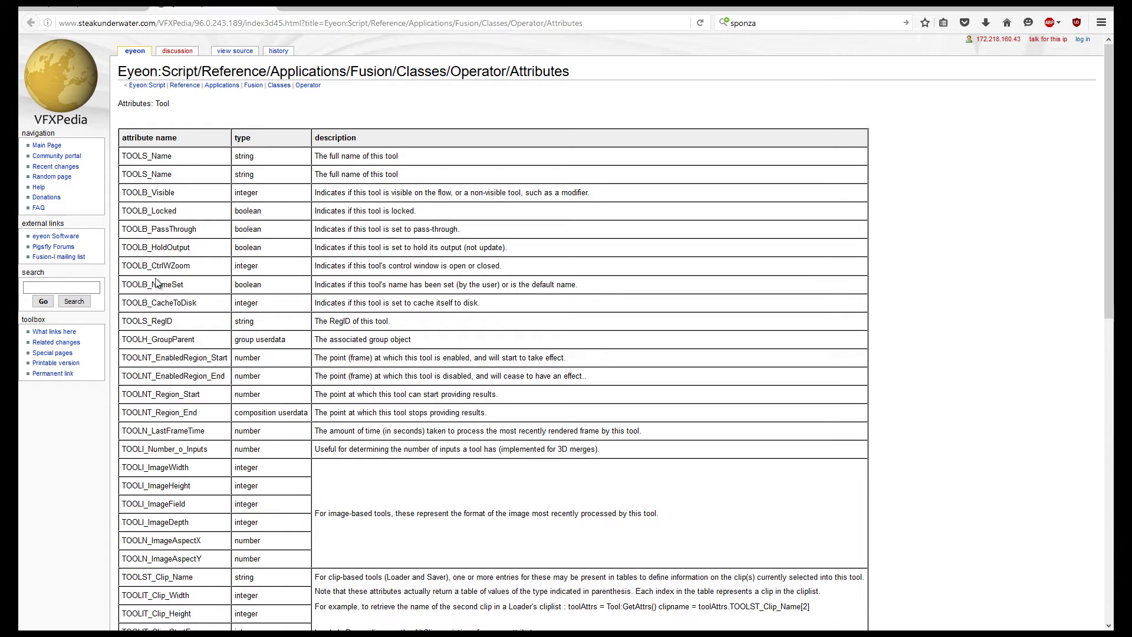
Copy TOOLB_PassThrough from the attribute table, return to the script and complete the call as loaders[i]:SetAttrs({TOOLB_PassThrough = true})
{"action": "left_click_drag", "start_coordinate": [142, 229], "coordinate": [202, 234]}
{"action": "left_click", "coordinate": [135, 234]}
{"action": "left_click_drag", "start_coordinate": [123, 230], "coordinate": [200, 231]}
{"action": "left_click", "coordinate": [1047, 7]}
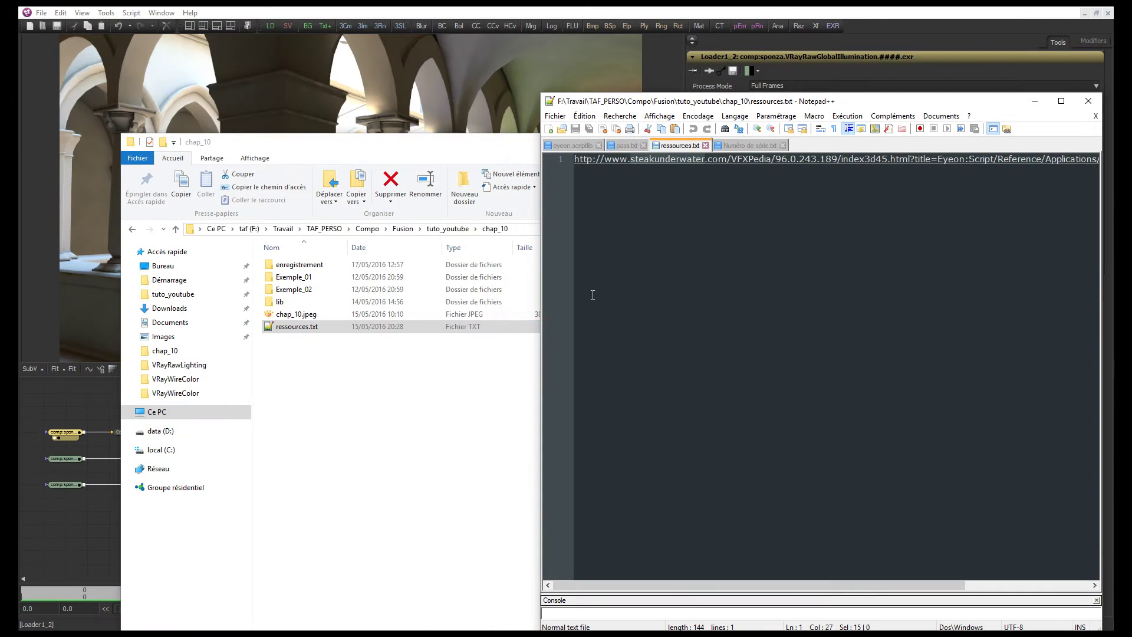
{"action": "left_click", "coordinate": [1085, 102]}
{"action": "left_click", "coordinate": [923, 143]}
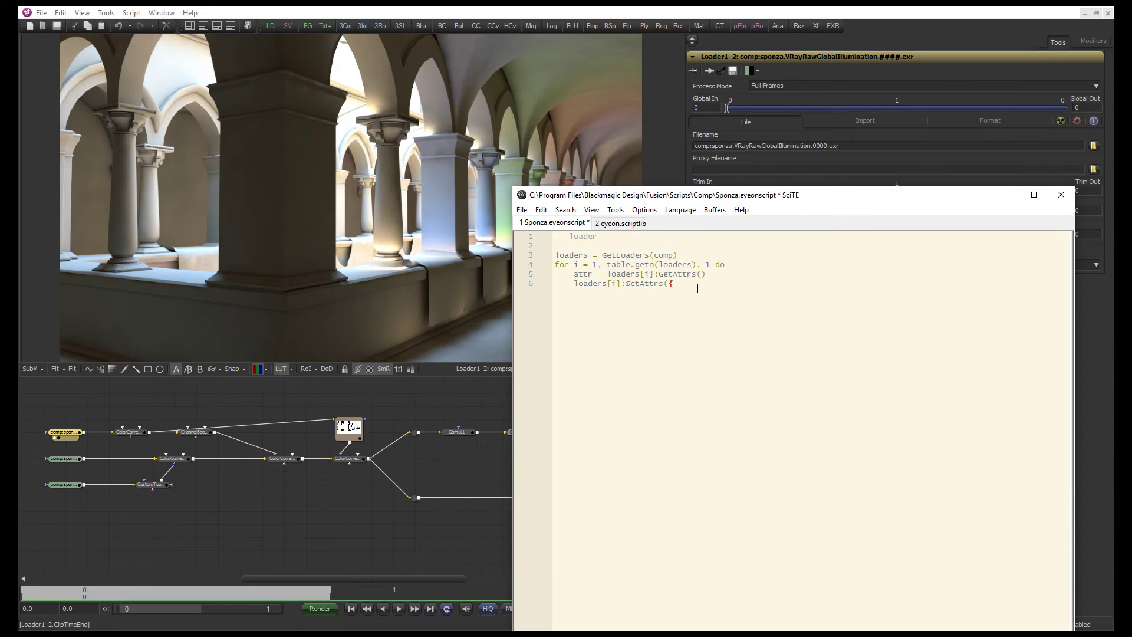
{"action": "key", "text": "ctrl+v"}
{"action": "type", "text": "= true})"}
Duplicate the SetAttrs line with TOOLB_PassThrough = false, close the loop with end and save the script
{"action": "left_click_drag", "start_coordinate": [574, 285], "coordinate": [761, 285]}
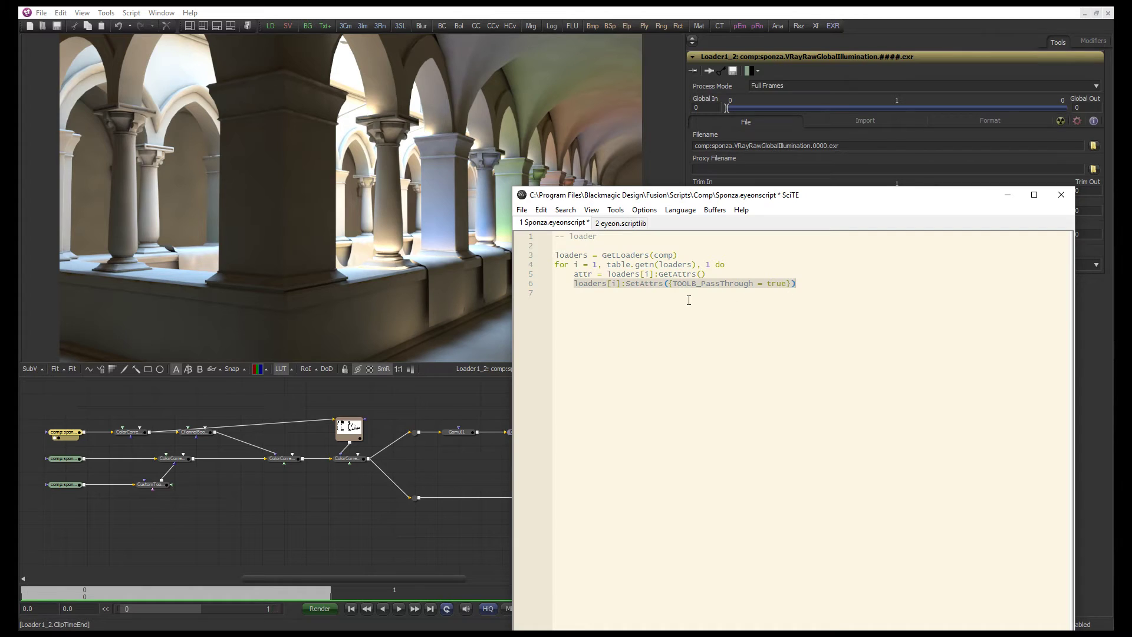
{"action": "left_click", "coordinate": [769, 293]}
{"action": "key", "text": "ctrl+v"}
{"action": "double_click", "coordinate": [769, 293]}
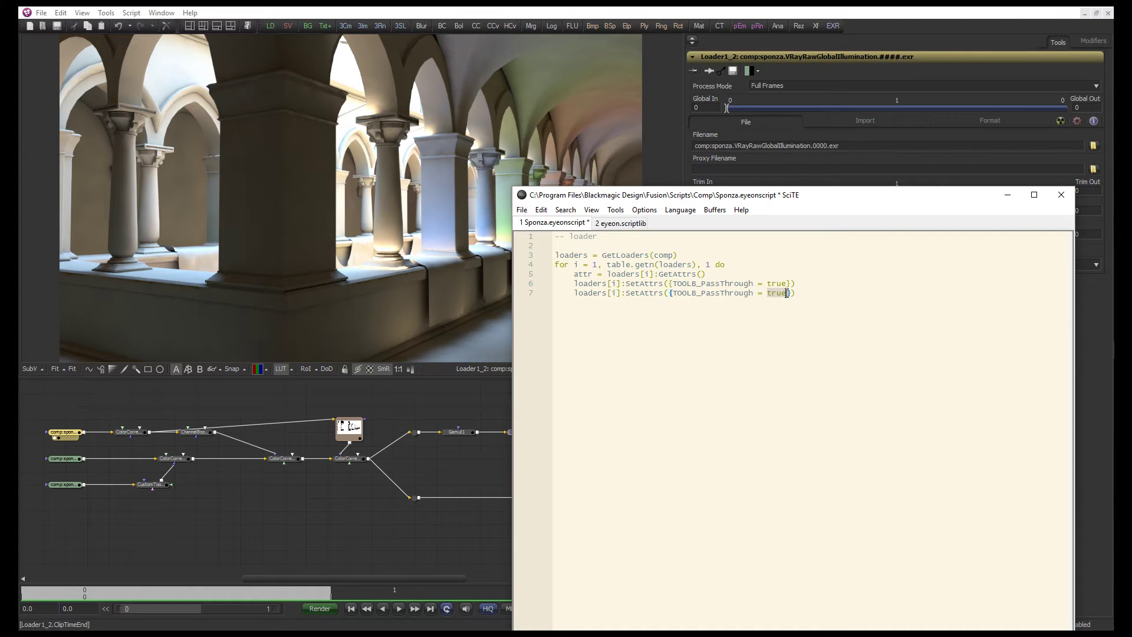
{"action": "type", "text": "false"}
{"action": "left_click", "coordinate": [802, 294]}
{"action": "key", "text": "Return"}
{"action": "type", "text": "end"}
{"action": "key", "text": "ctrl+s"}
Close the current composition in Fusion without keeping its auto-saved version and reopen the recent sponza_vue_01.comp
{"action": "left_click", "coordinate": [353, 500]}
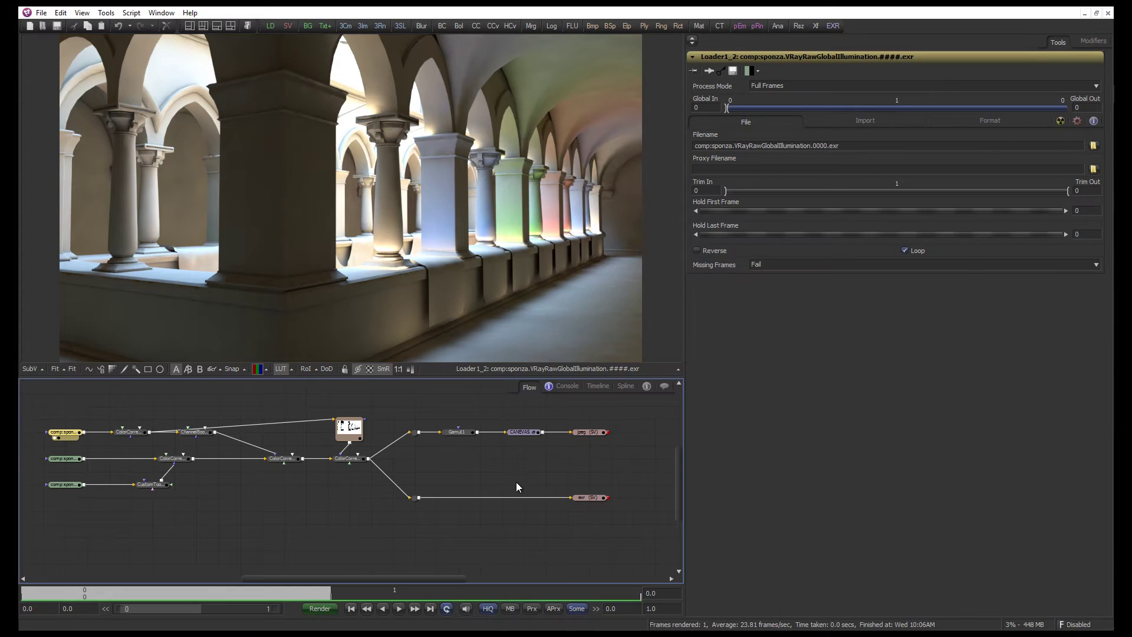
{"action": "left_click", "coordinate": [1109, 14]}
{"action": "left_click", "coordinate": [587, 340]}
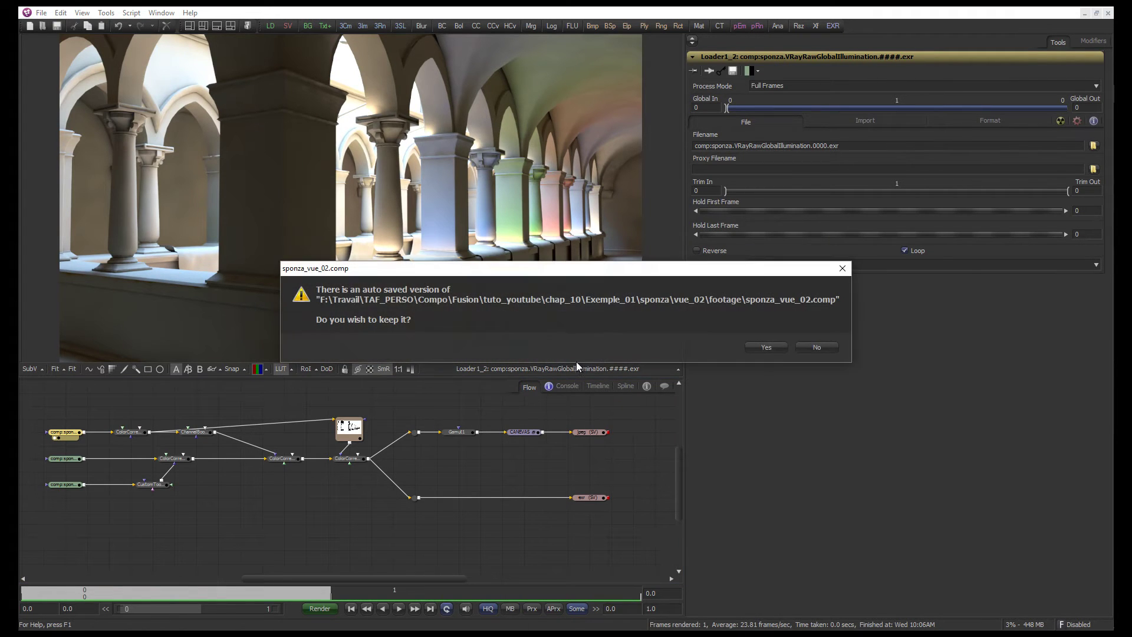
{"action": "left_click", "coordinate": [819, 347]}
{"action": "left_click", "coordinate": [28, 12]}
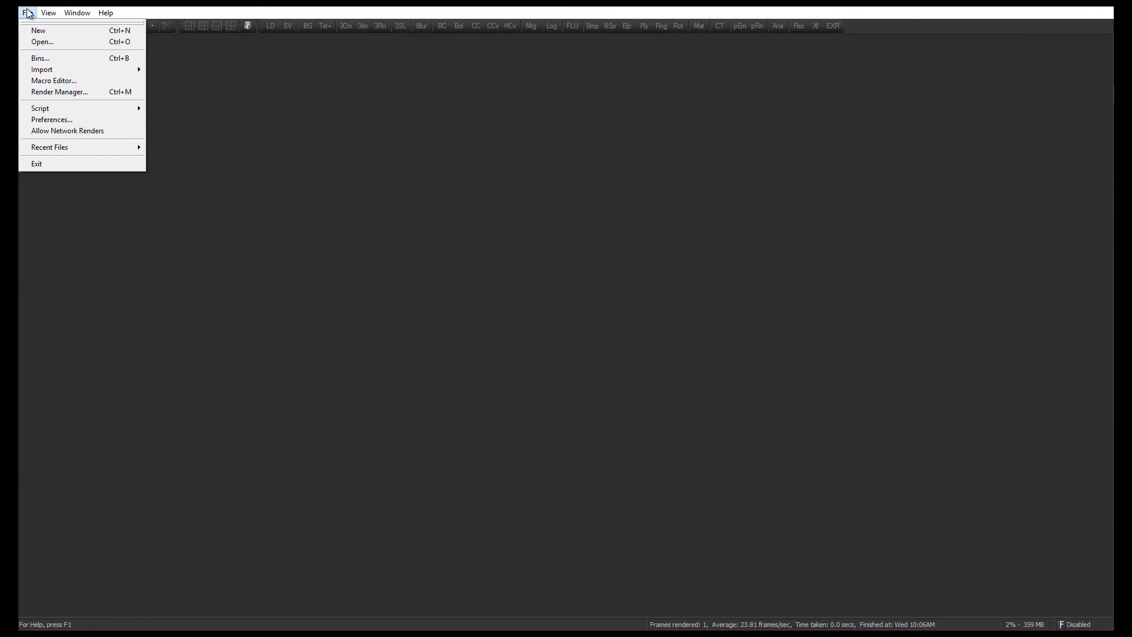
{"action": "mouse_move", "coordinate": [96, 145]}
{"action": "left_click", "coordinate": [231, 165]}
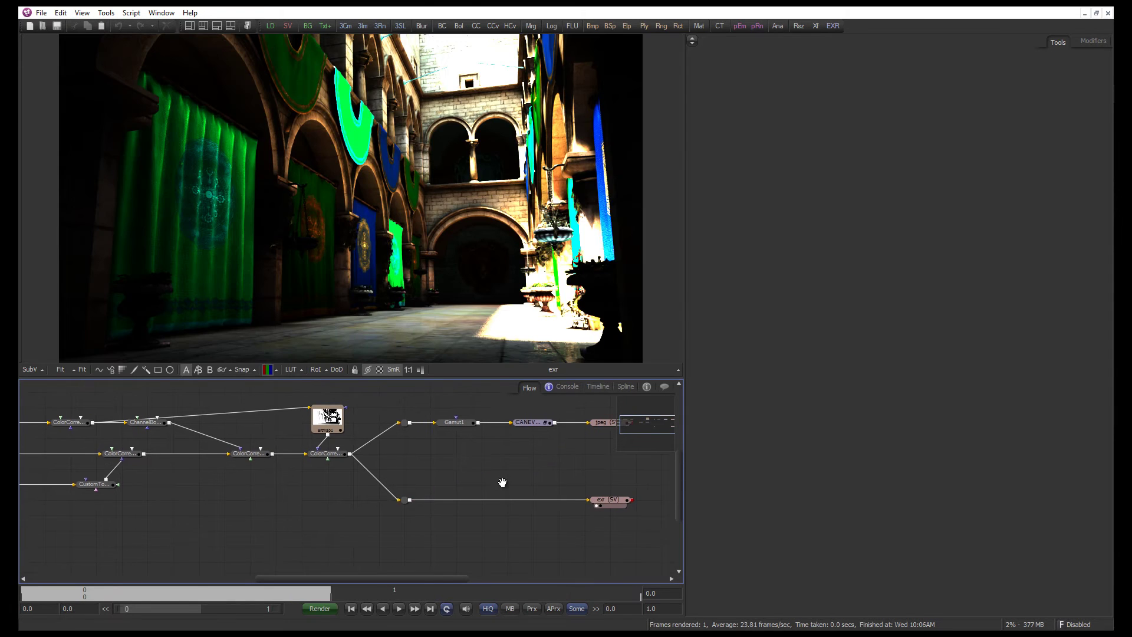
{"action": "left_click_drag", "start_coordinate": [599, 426], "coordinate": [464, 335]}
{"action": "scroll", "coordinate": [468, 481], "scroll_direction": "up", "scroll_amount": 1}
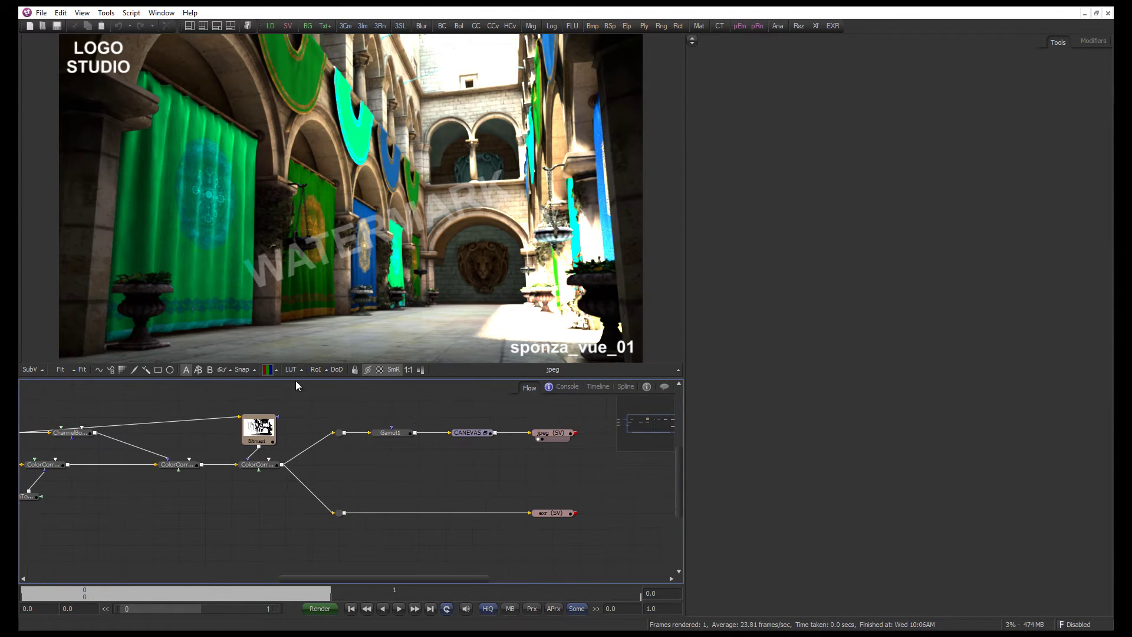
{"action": "scroll", "coordinate": [511, 407], "scroll_direction": "down", "scroll_amount": 1}
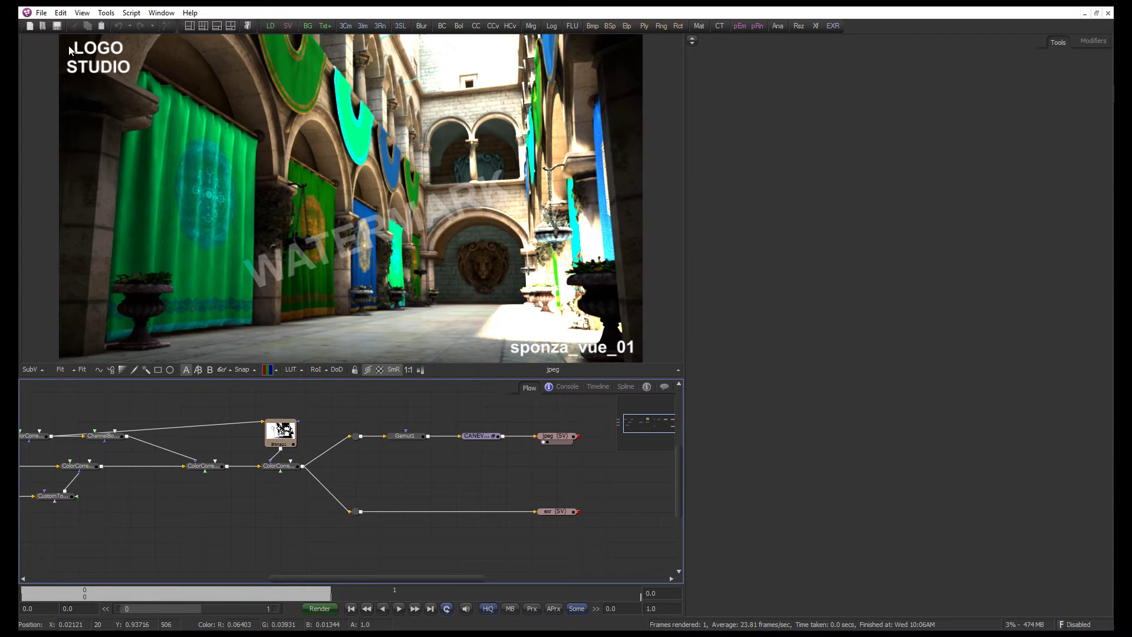
Save the composition over sponza_vue_02.comp in the footage folder of vue_02
{"action": "left_click", "coordinate": [41, 12]}
{"action": "left_click", "coordinate": [59, 81]}
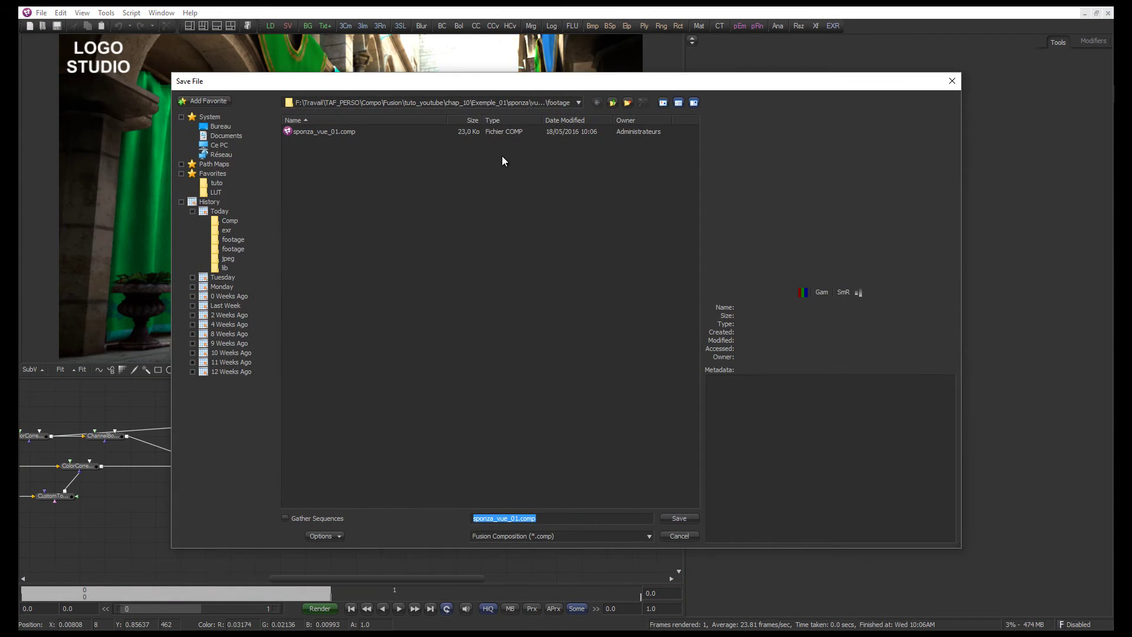
{"action": "left_click", "coordinate": [612, 103]}
{"action": "left_click", "coordinate": [613, 103]}
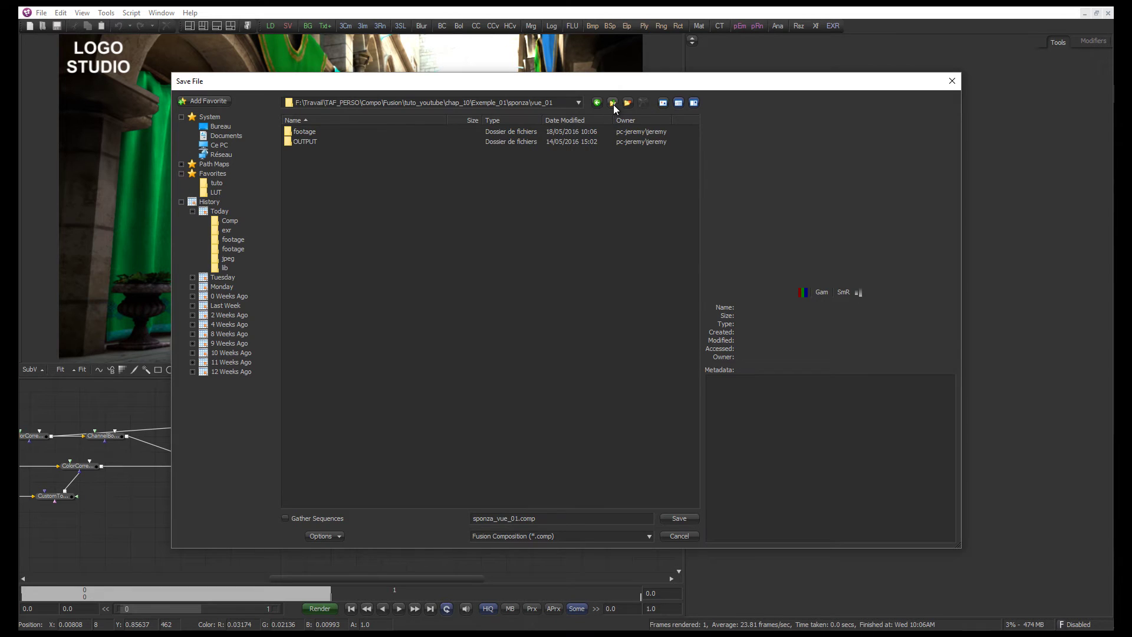
{"action": "double_click", "coordinate": [308, 144]}
{"action": "left_click", "coordinate": [312, 135]}
{"action": "double_click", "coordinate": [310, 134]}
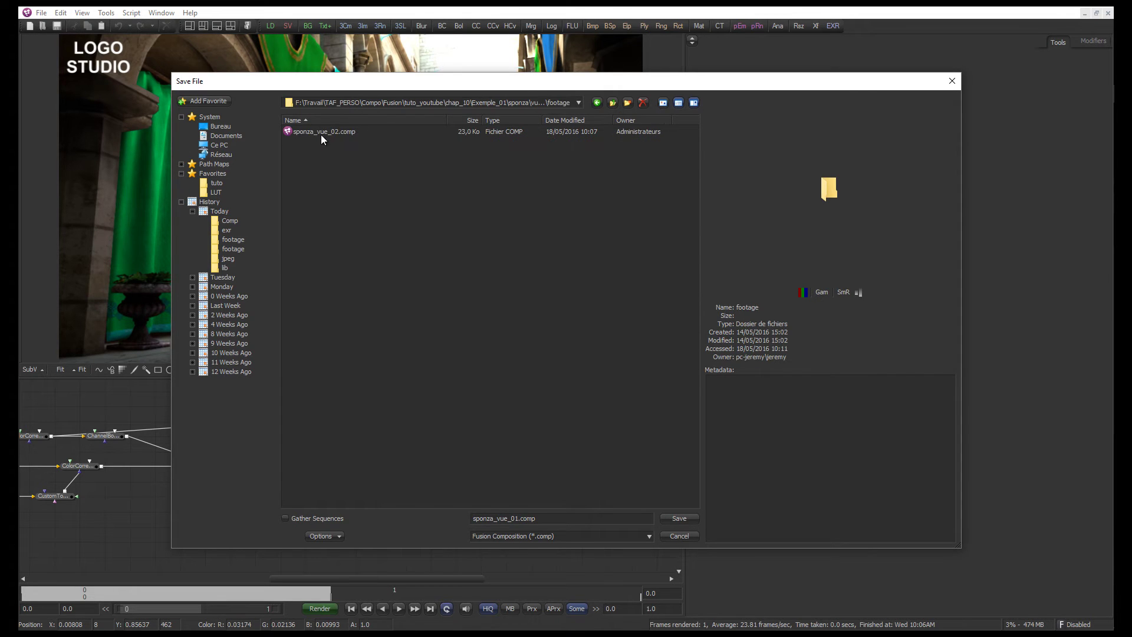
{"action": "left_click", "coordinate": [323, 131]}
{"action": "left_click", "coordinate": [676, 518]}
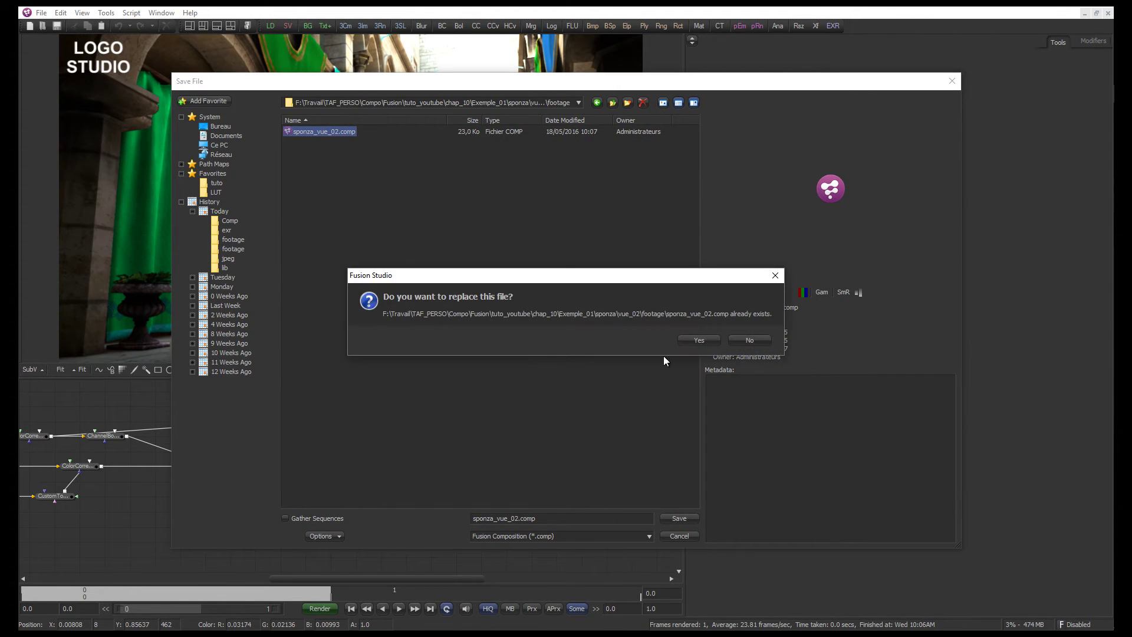
{"action": "left_click", "coordinate": [666, 357]}
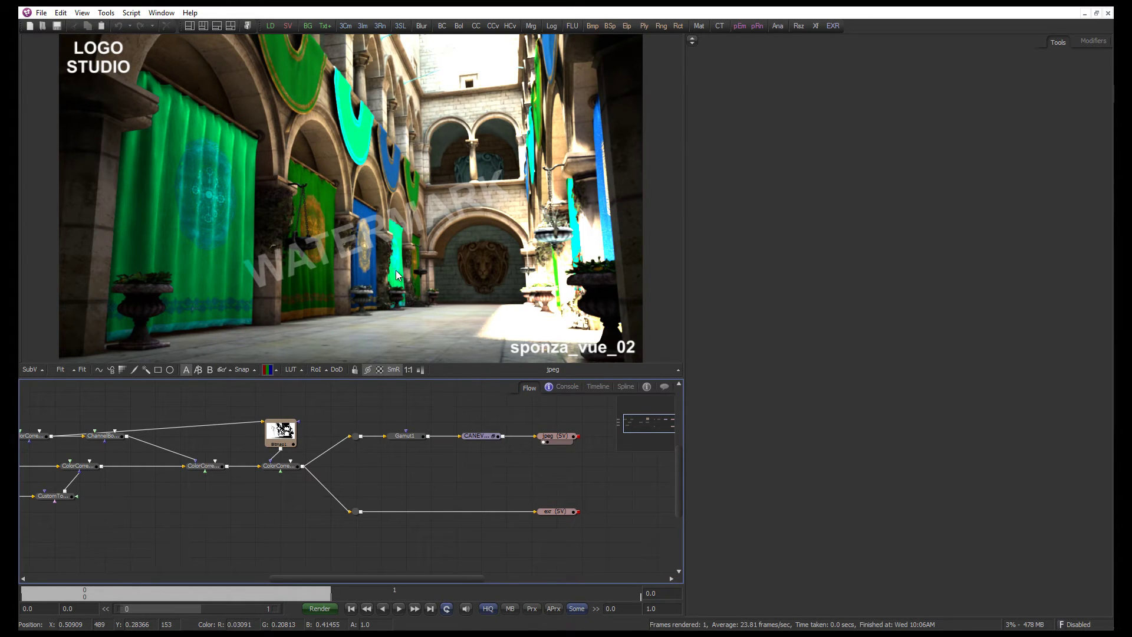
Run the Sponza comp script on the composition
{"action": "left_click", "coordinate": [162, 13]}
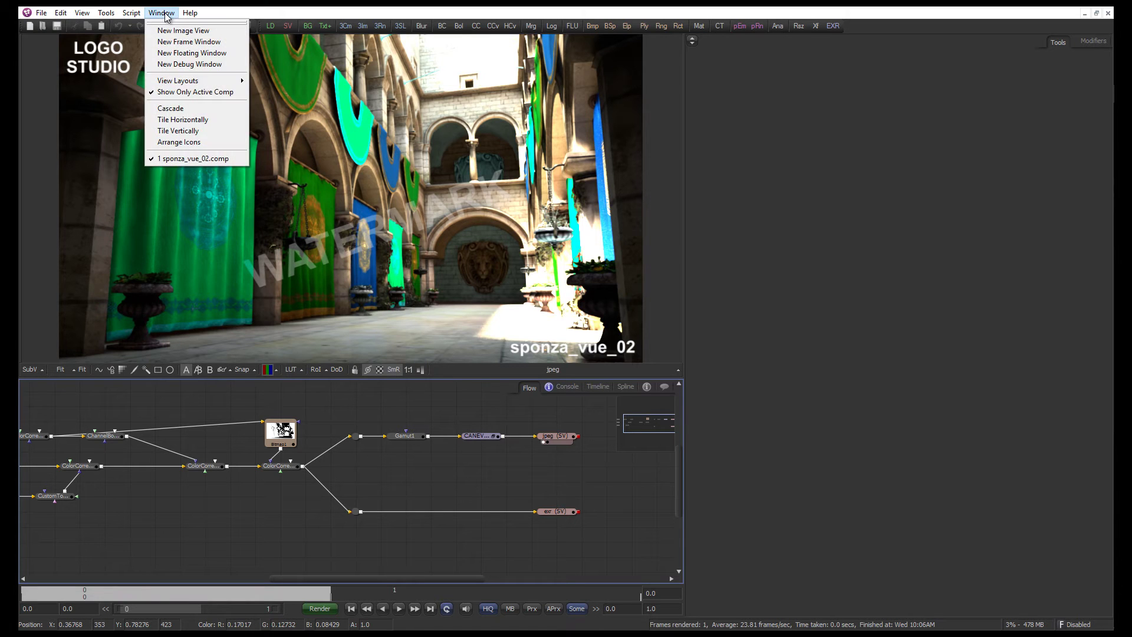
{"action": "mouse_move", "coordinate": [128, 18]}
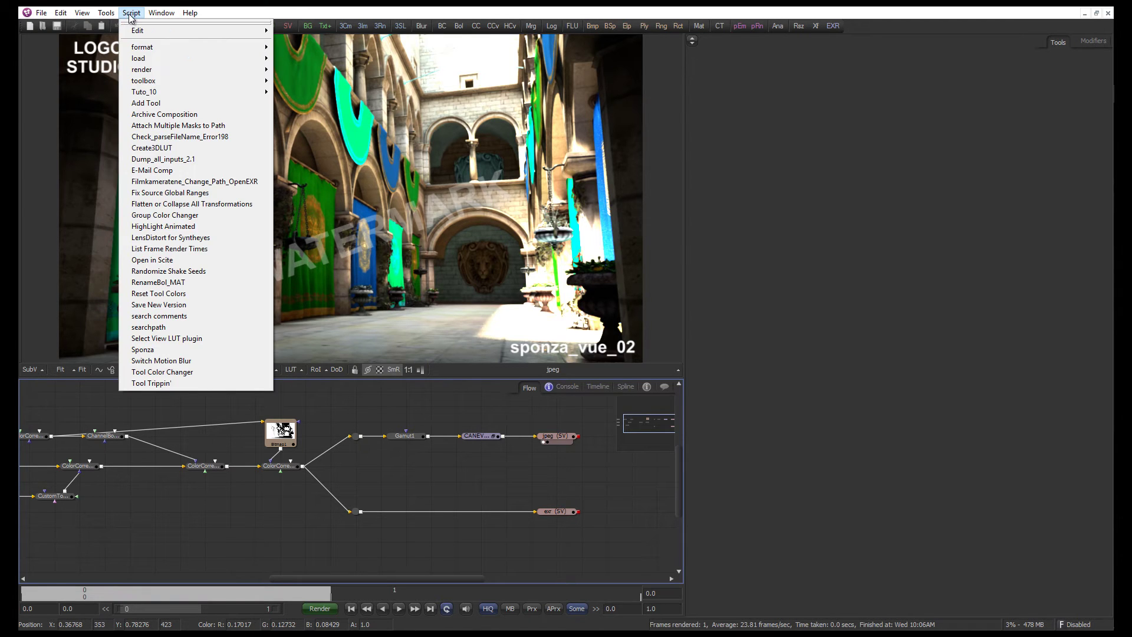
{"action": "left_click", "coordinate": [160, 352]}
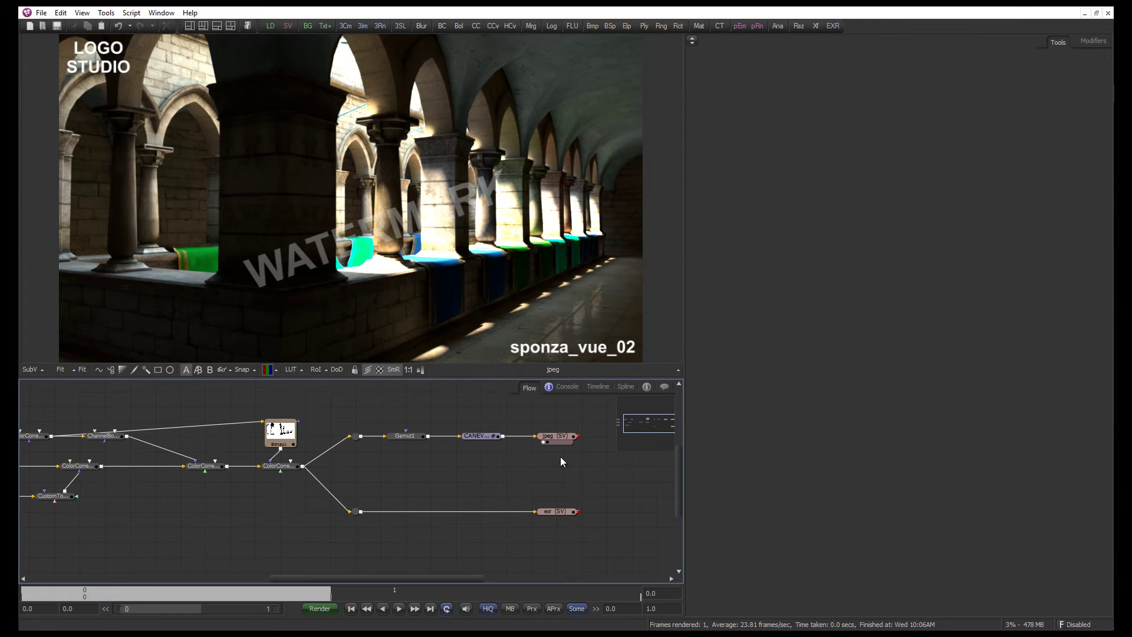
Return to the Sponza script in SciTE and start a new section below the loop with the comment -- savers
{"action": "key", "text": "alt+Tab"}
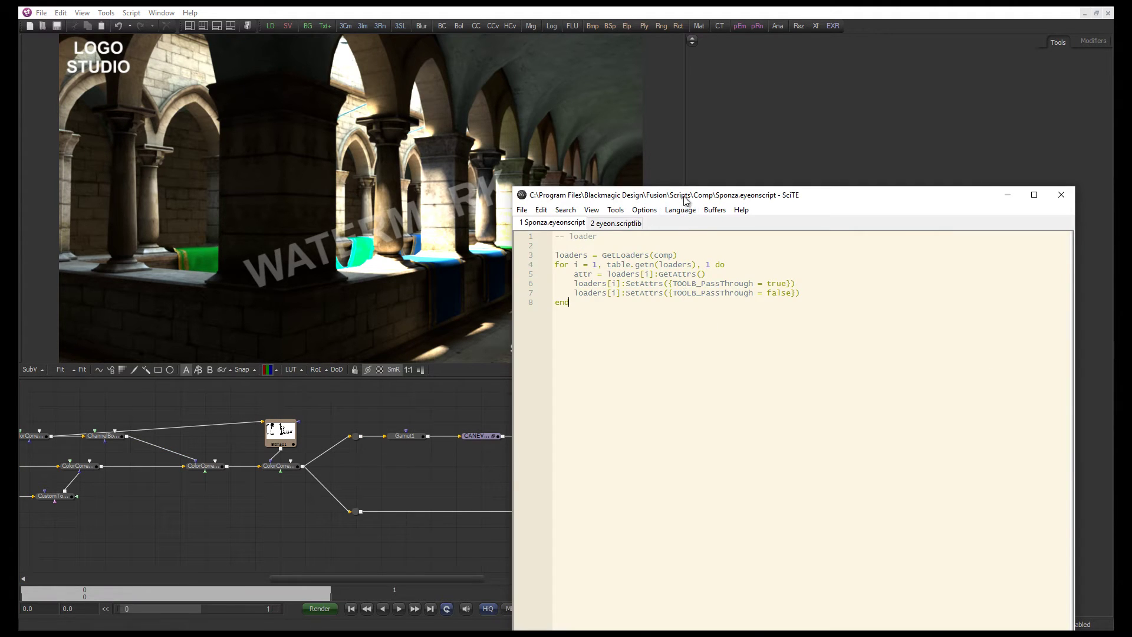
{"action": "left_click_drag", "start_coordinate": [687, 200], "coordinate": [679, 129]}
{"action": "key", "text": "Return"}
{"action": "key", "text": "Return"}
{"action": "type", "text": "-"}
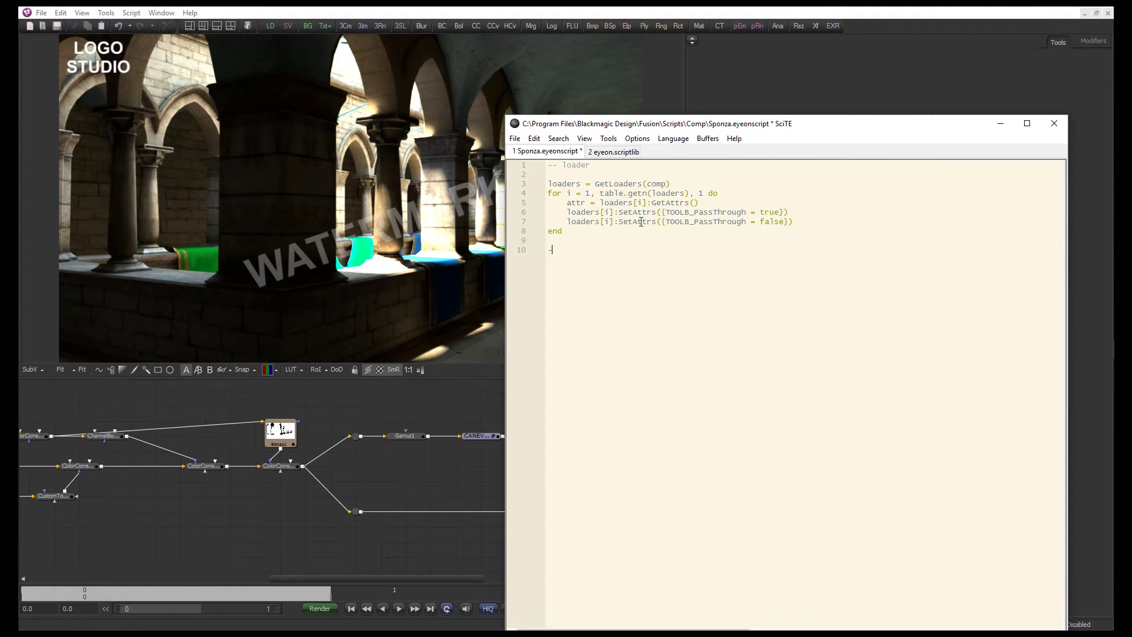
{"action": "type", "text": "Savers"}
{"action": "double_click", "coordinate": [556, 255]}
{"action": "type", "text": "- savers"}
{"action": "left_click", "coordinate": [613, 254]}
{"action": "key", "text": "Return"}
Select the jpeg saver in the Fusion flow and check its output filename
{"action": "left_click_drag", "start_coordinate": [506, 117], "coordinate": [547, 128]}
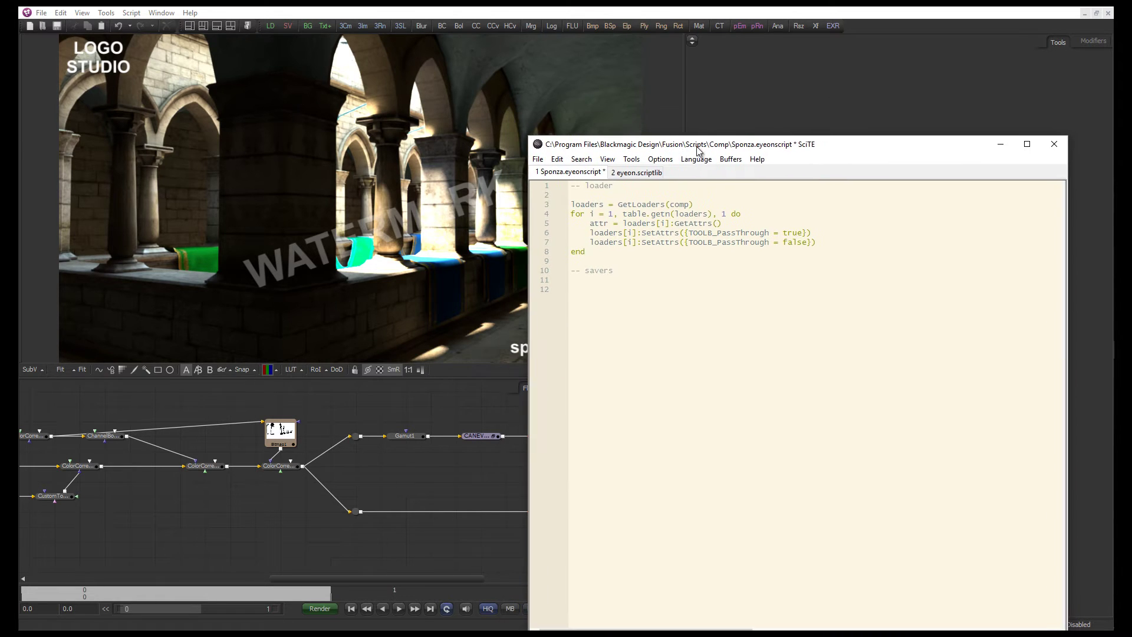
{"action": "left_click_drag", "start_coordinate": [700, 144], "coordinate": [701, 101]}
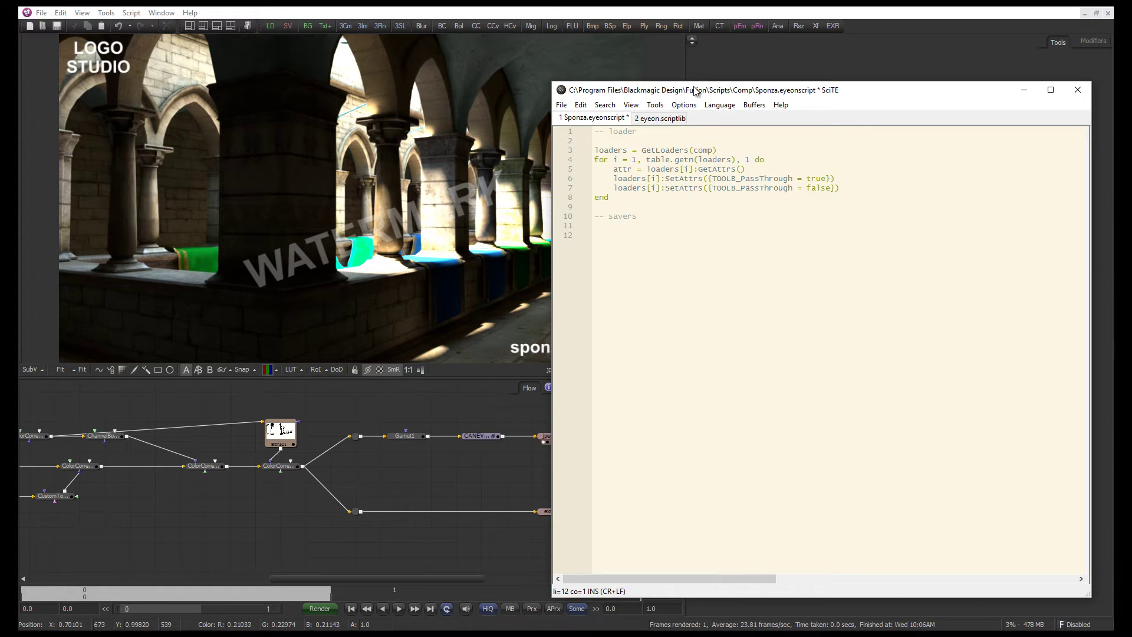
{"action": "left_click_drag", "start_coordinate": [694, 89], "coordinate": [640, 495]}
{"action": "left_click", "coordinate": [554, 438]}
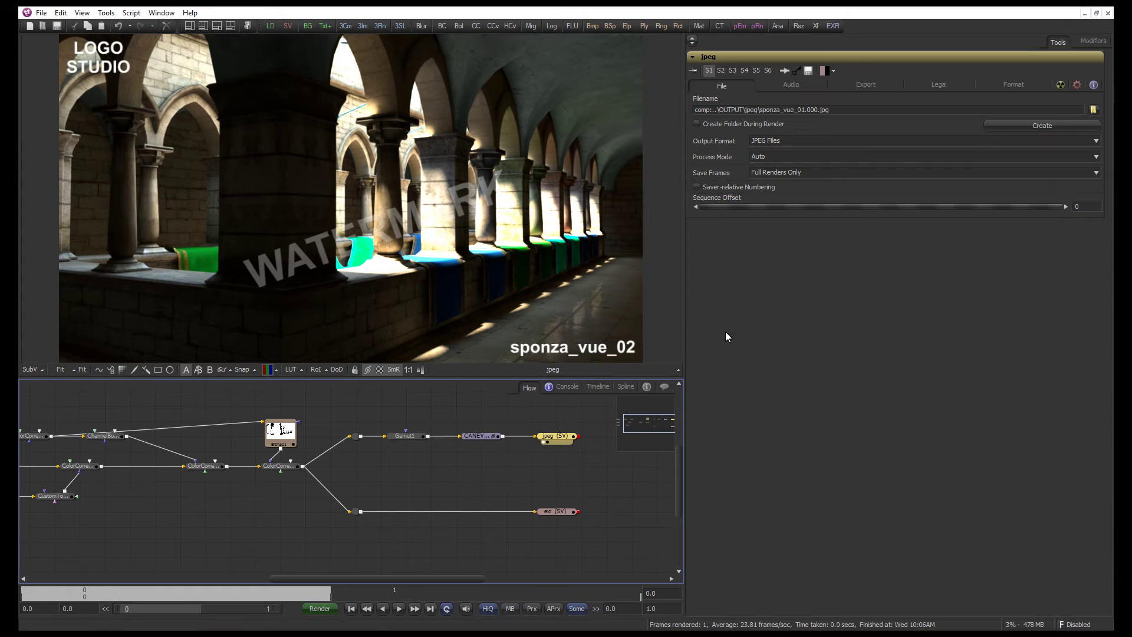
{"action": "left_click_drag", "start_coordinate": [759, 111], "coordinate": [802, 111]}
Back in SciTE, add compFileName = comp:GetAttrs().COMPS_FileName under the savers comment and begin a compCleanName = line below it
{"action": "key", "text": "alt+Tab"}
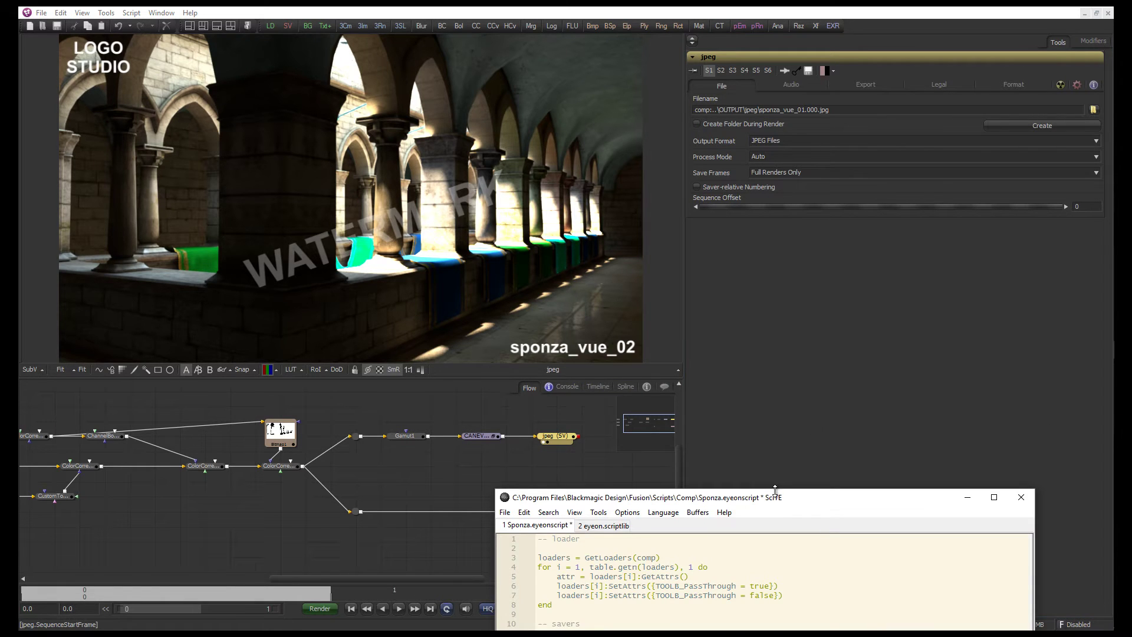
{"action": "left_click_drag", "start_coordinate": [774, 489], "coordinate": [848, 175]}
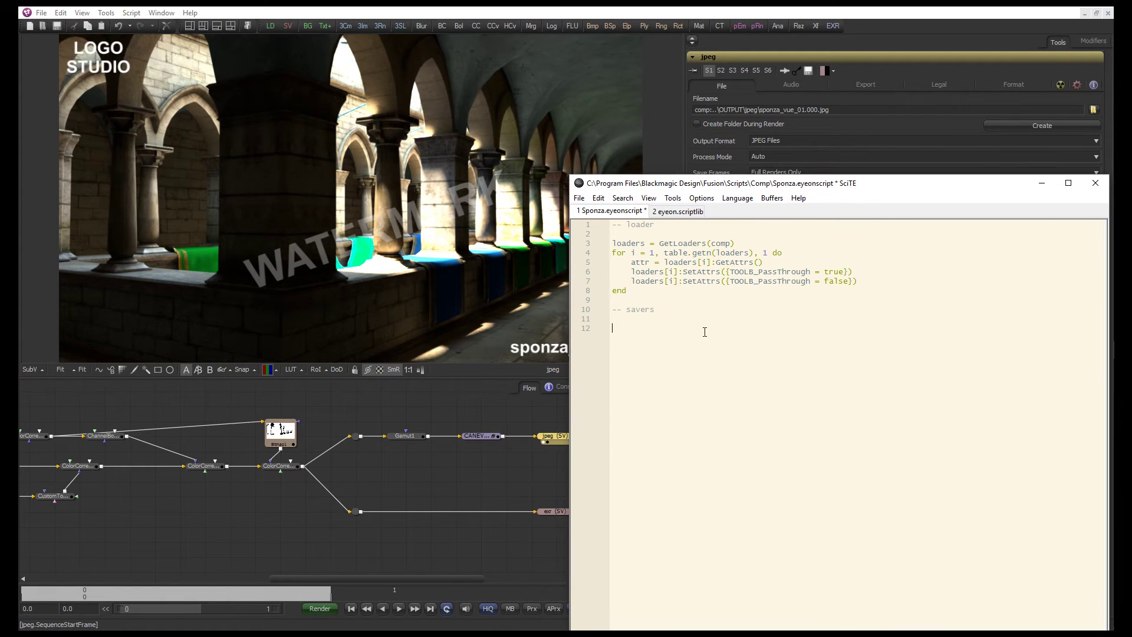
{"action": "left_click", "coordinate": [614, 322]}
{"action": "type", "text": "compFileName ="}
{"action": "key", "text": "Return"}
{"action": "type", "text": "compClearName"}
{"action": "left_click", "coordinate": [695, 318]}
{"action": "type", "text": "comp"}
{"action": "type", "text": ":GetAttrs"}
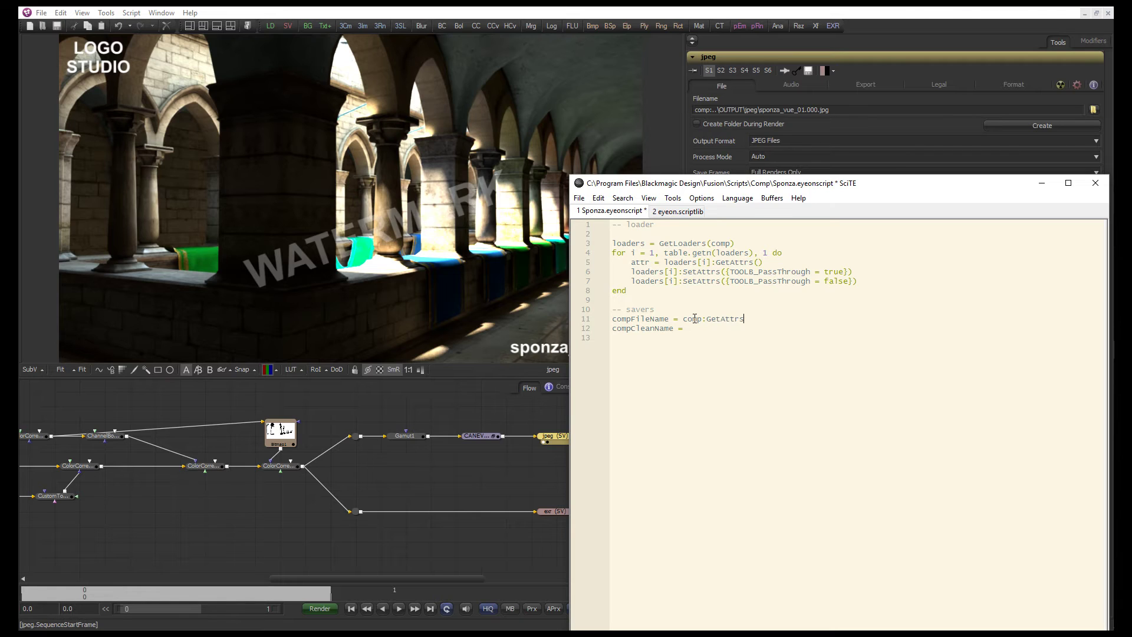
{"action": "type", "text": "()."}
{"action": "type", "text": "COMPS_FileName"}
Look up parseFilename() in eyeon.scriptlib and complete the second variable as compCleanName = eyeon.parseFilename(compFileName).Name
{"action": "left_click", "coordinate": [678, 211]}
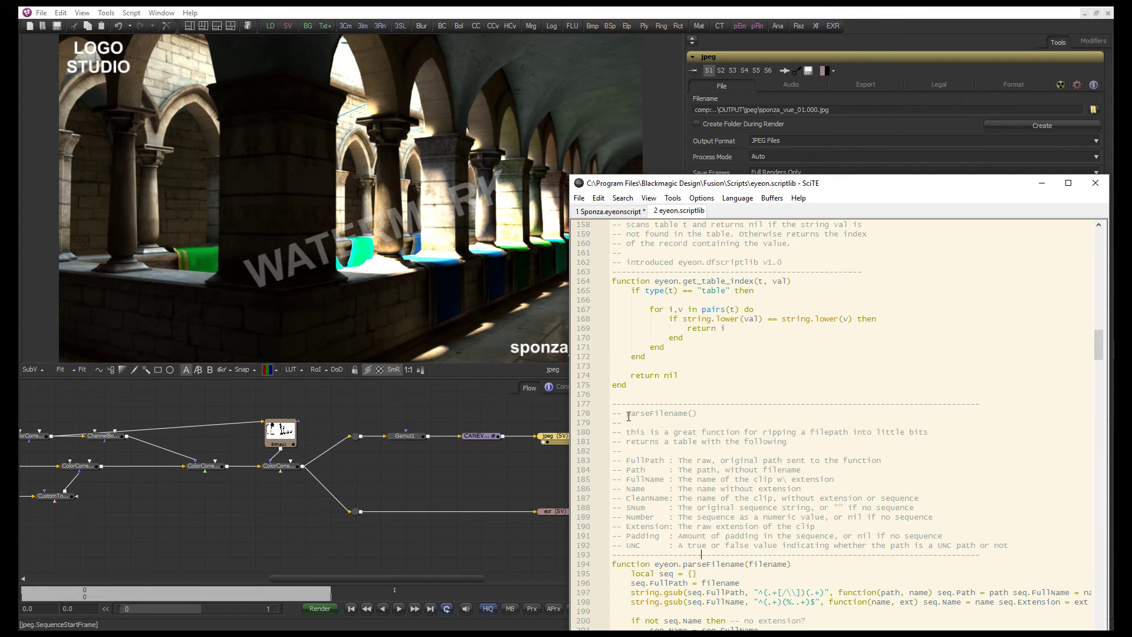
{"action": "left_click_drag", "start_coordinate": [627, 414], "coordinate": [695, 413]}
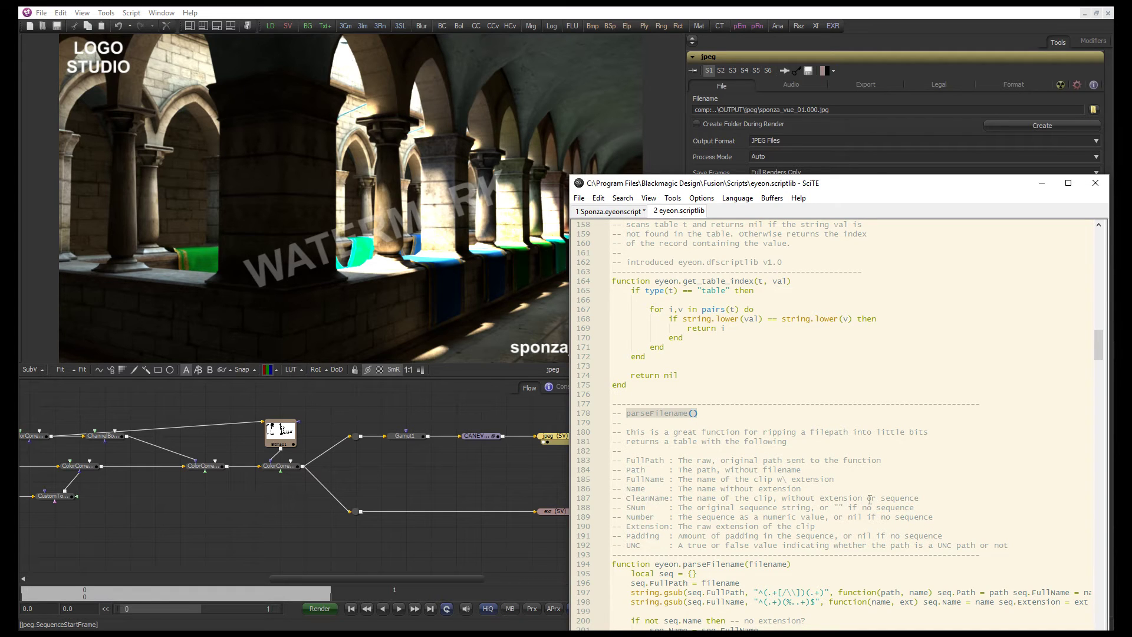
{"action": "left_click", "coordinate": [612, 211]}
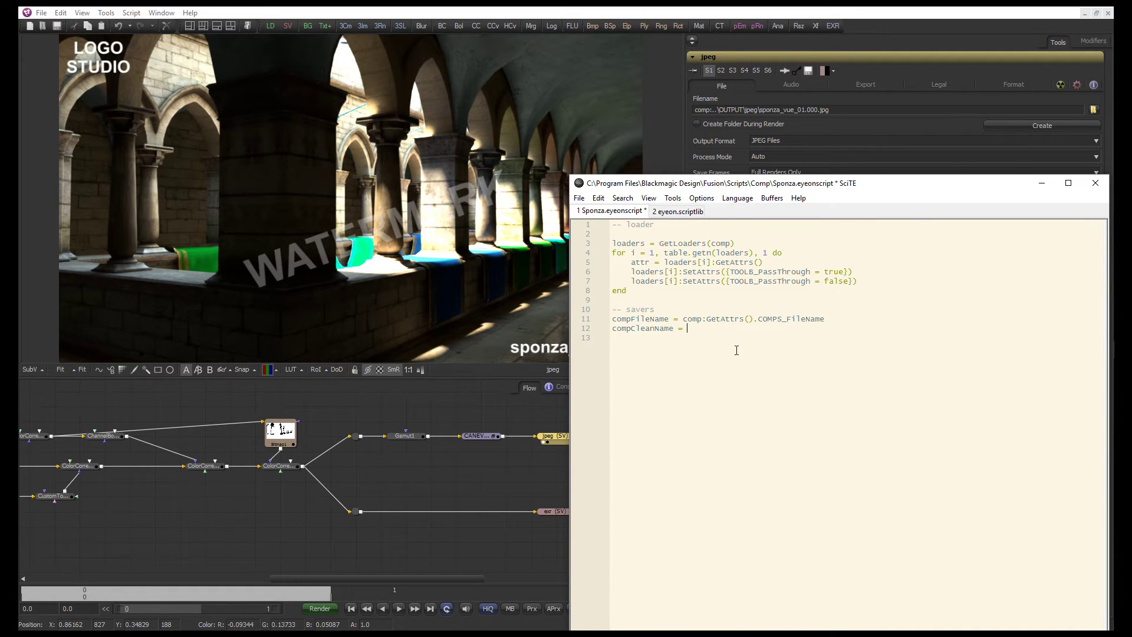
{"action": "type", "text": "eyeon.parseFilename()"}
{"action": "double_click", "coordinate": [640, 318]}
{"action": "key", "text": "ctrl+c"}
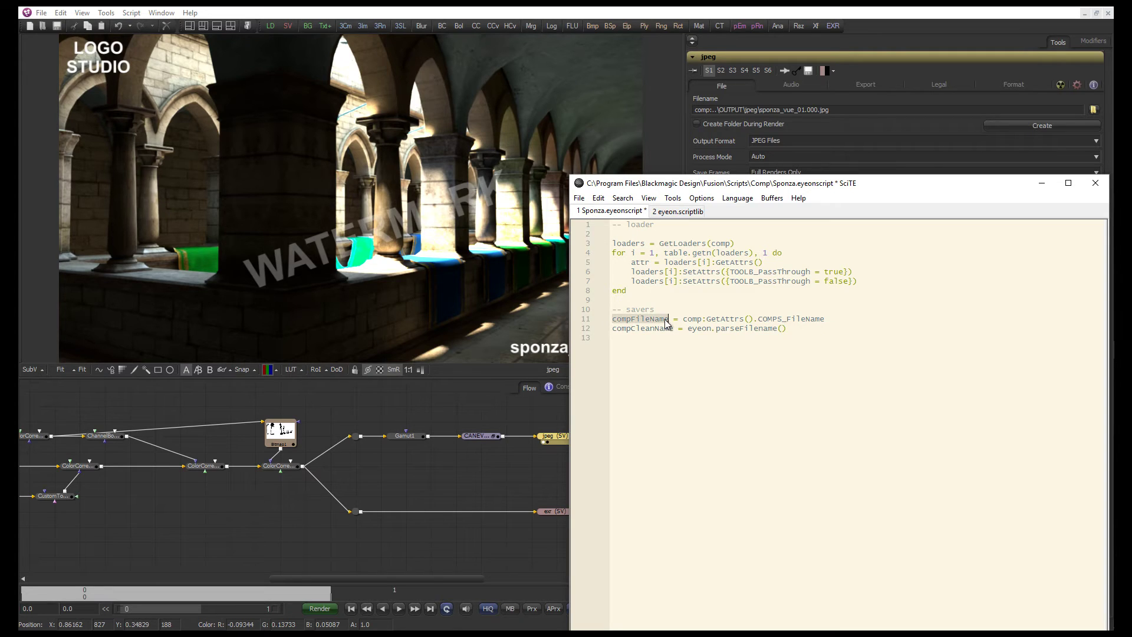
{"action": "left_click", "coordinate": [782, 328]}
{"action": "key", "text": "ctrl+v"}
{"action": "type", "text": ".Name "}
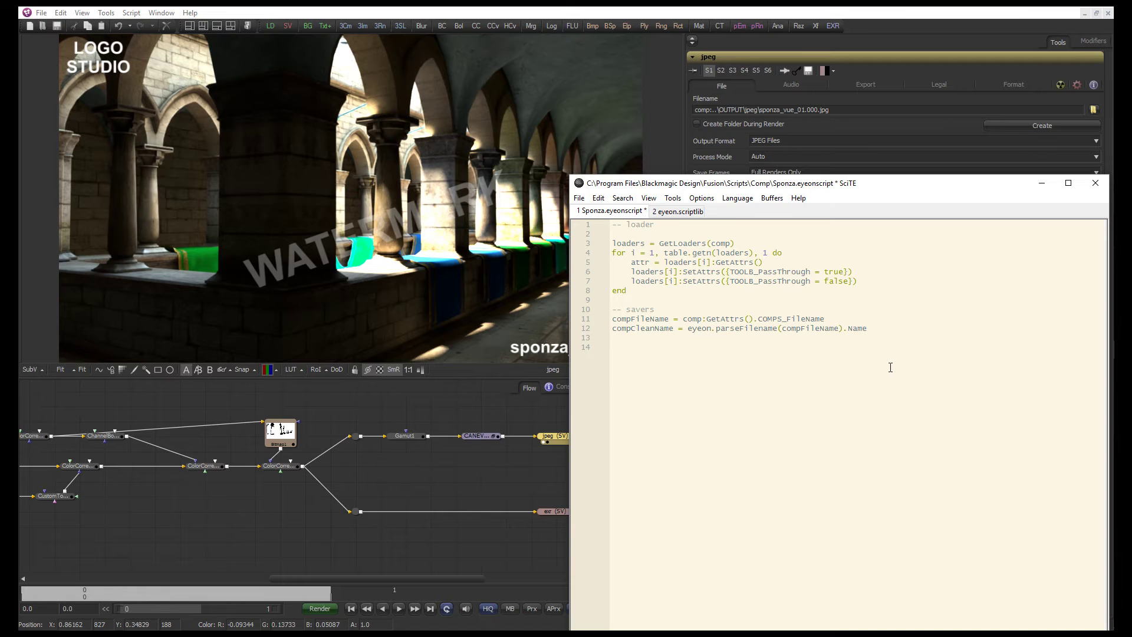
Add two empty print() calls on separate lines below the compCleanName variable
{"action": "type", "text": "print("}
{"action": "left_click_drag", "start_coordinate": [646, 338], "coordinate": [612, 337]}
{"action": "key", "text": "ctrl+v"}
{"action": "key", "text": "ctrl+z"}
{"action": "key", "text": "ctrl+z"}
{"action": "key", "text": "Return"}
{"action": "type", "text": "print()"}
Pass compFileName to the first print call and compCleanName to the second, and save the script
{"action": "double_click", "coordinate": [657, 320]}
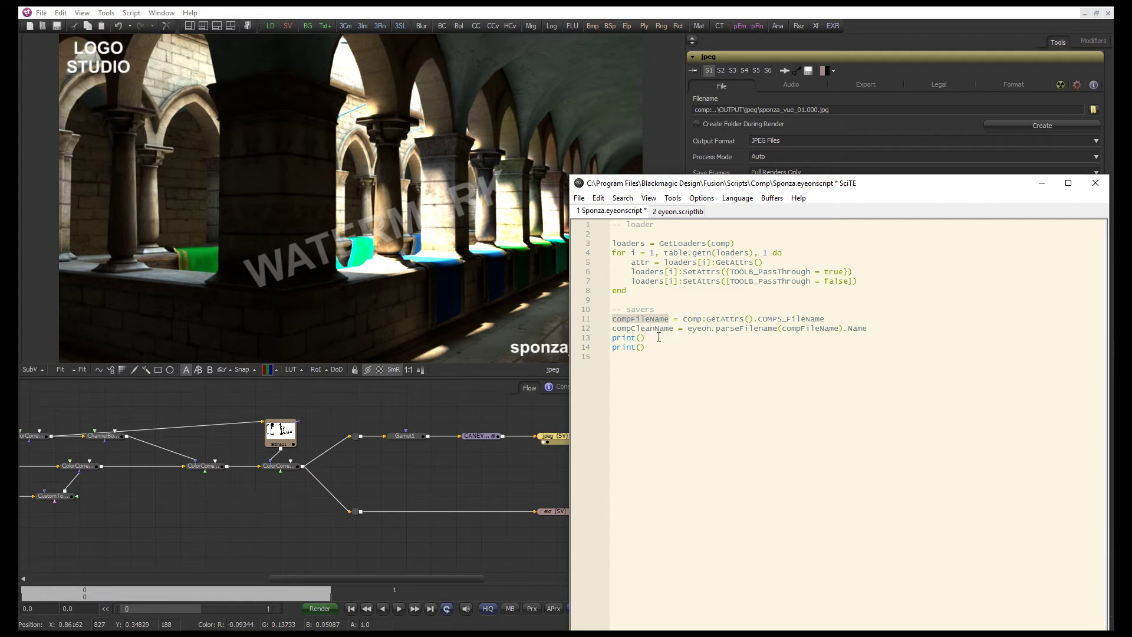
{"action": "left_click", "coordinate": [641, 337]}
{"action": "key", "text": "ctrl+v"}
{"action": "double_click", "coordinate": [655, 328]}
{"action": "key", "text": "ctrl+c"}
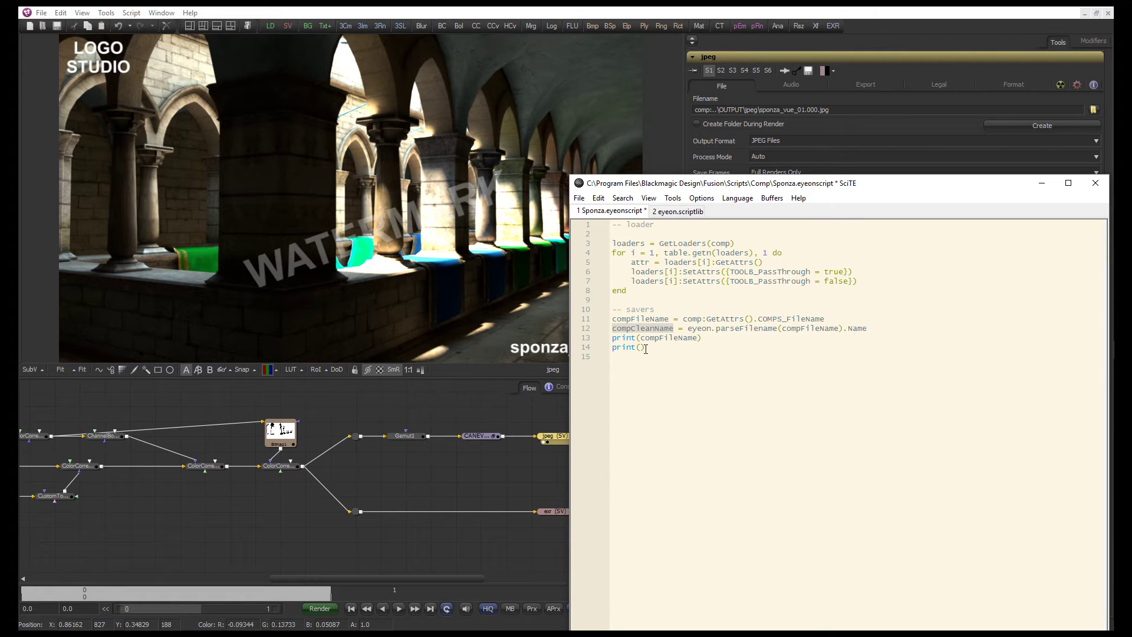
{"action": "left_click", "coordinate": [640, 347]}
{"action": "key", "text": "ctrl+v"}
{"action": "key", "text": "ctrl+s"}
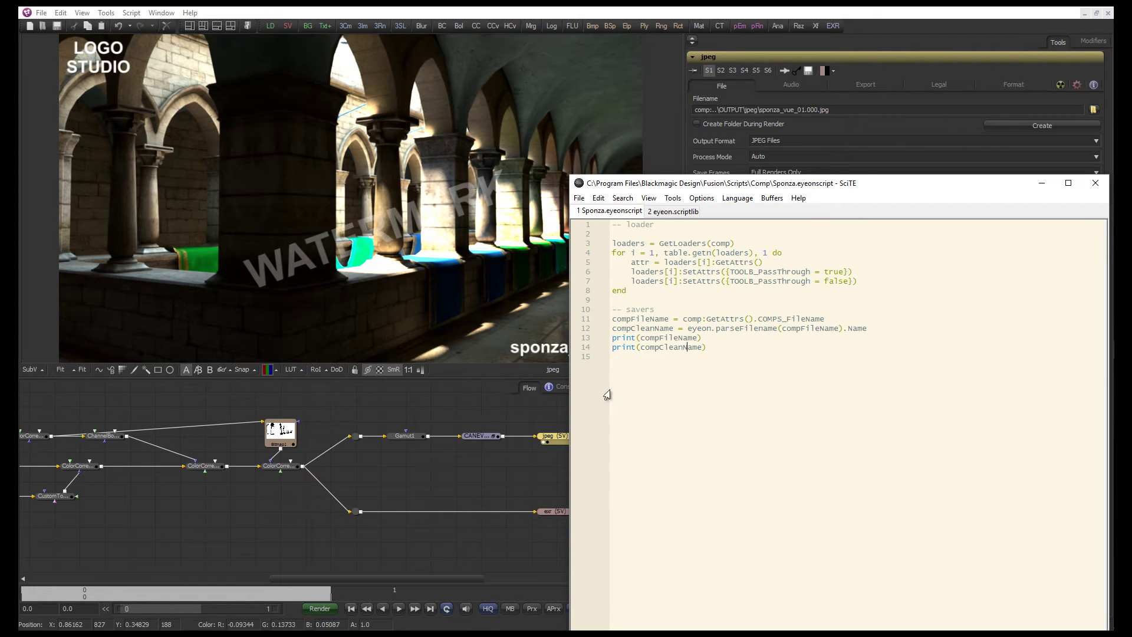
Switch to Fusion, run the Sponza script and examine the composition path and clean name printed in the Console
{"action": "left_click", "coordinate": [459, 406]}
{"action": "left_click", "coordinate": [558, 388]}
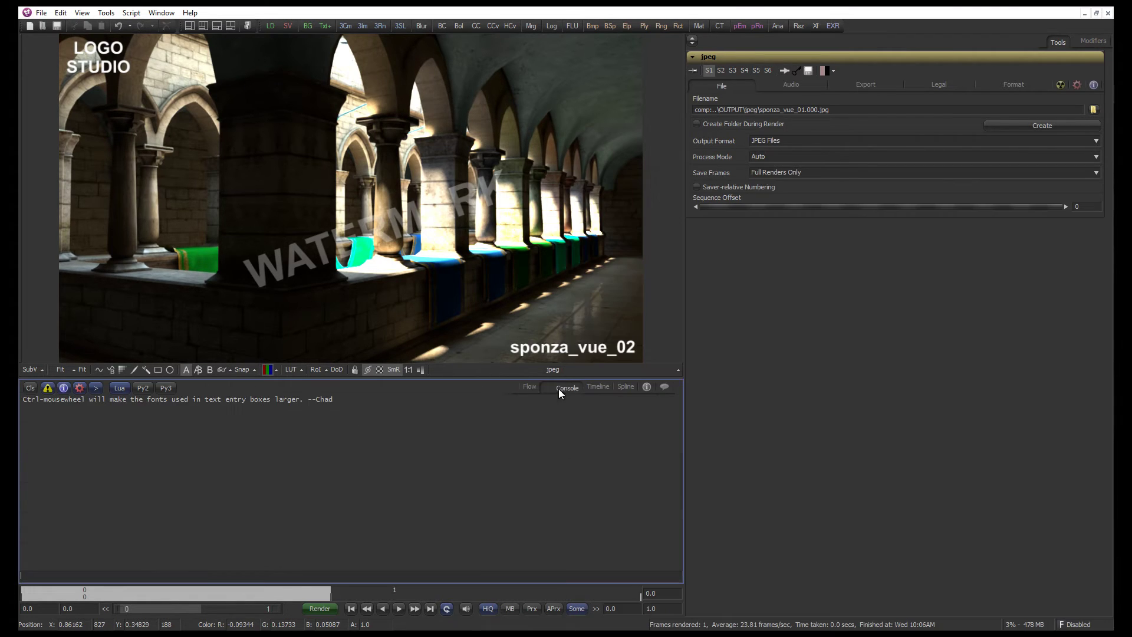
{"action": "left_click", "coordinate": [130, 12]}
{"action": "left_click", "coordinate": [188, 347]}
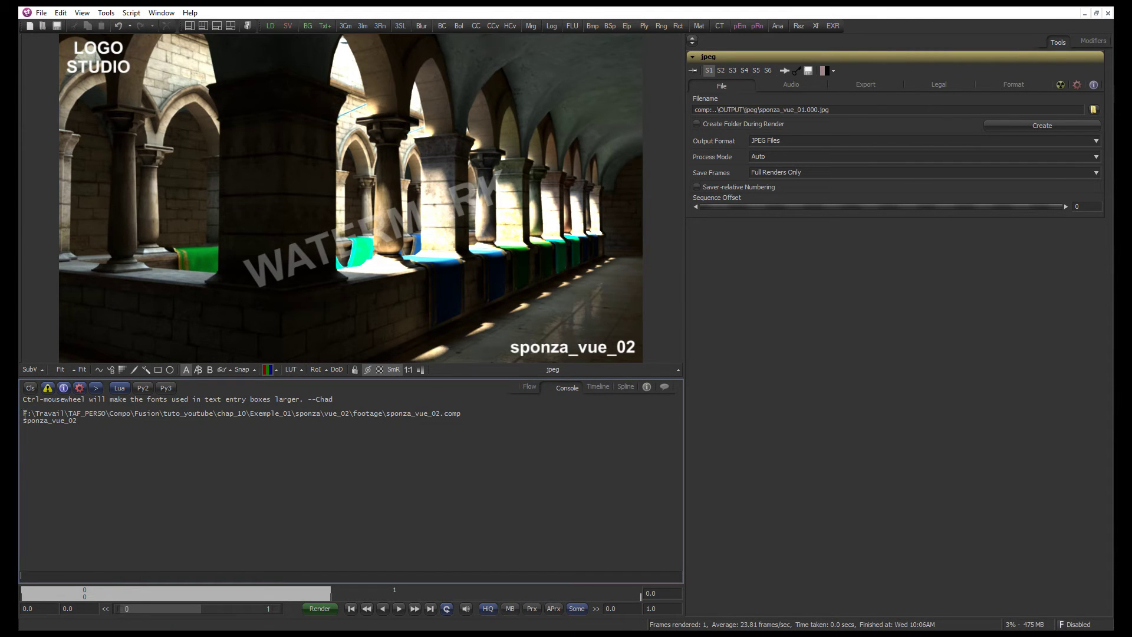
{"action": "left_click_drag", "start_coordinate": [25, 414], "coordinate": [464, 416]}
{"action": "left_click_drag", "start_coordinate": [78, 420], "coordinate": [20, 420]}
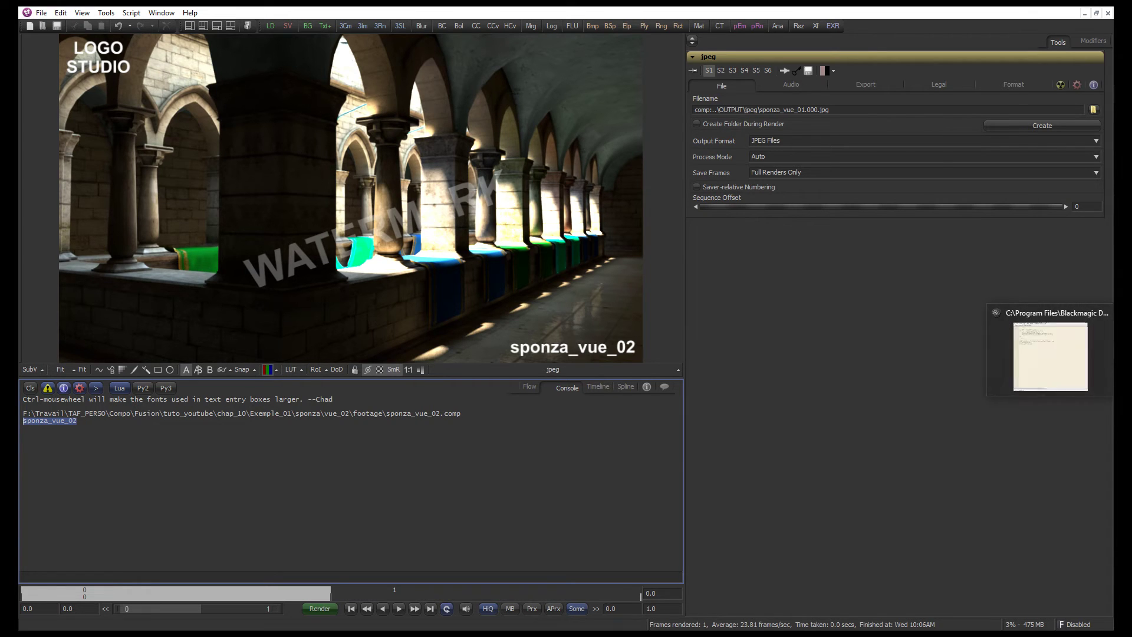
Remove both print calls below compCleanName in the Sponza script and clear the Fusion Console
{"action": "left_click", "coordinate": [1068, 369]}
{"action": "left_click_drag", "start_coordinate": [706, 348], "coordinate": [599, 337]}
{"action": "key", "text": "BackSpace"}
{"action": "left_click", "coordinate": [31, 388]}
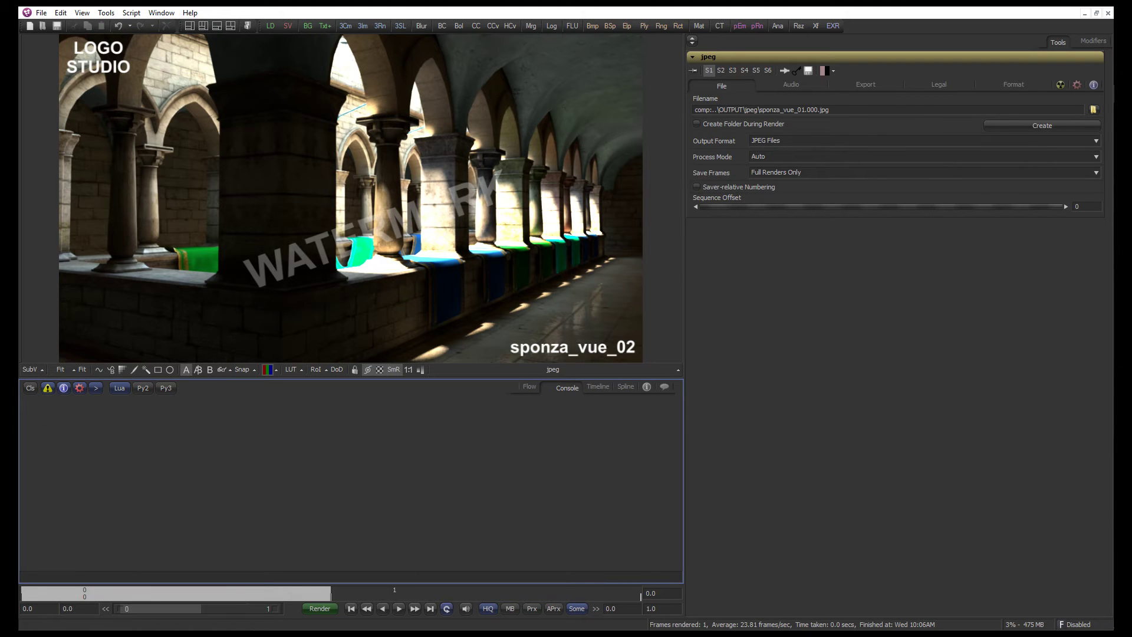
{"action": "key", "text": "alt+Tab"}
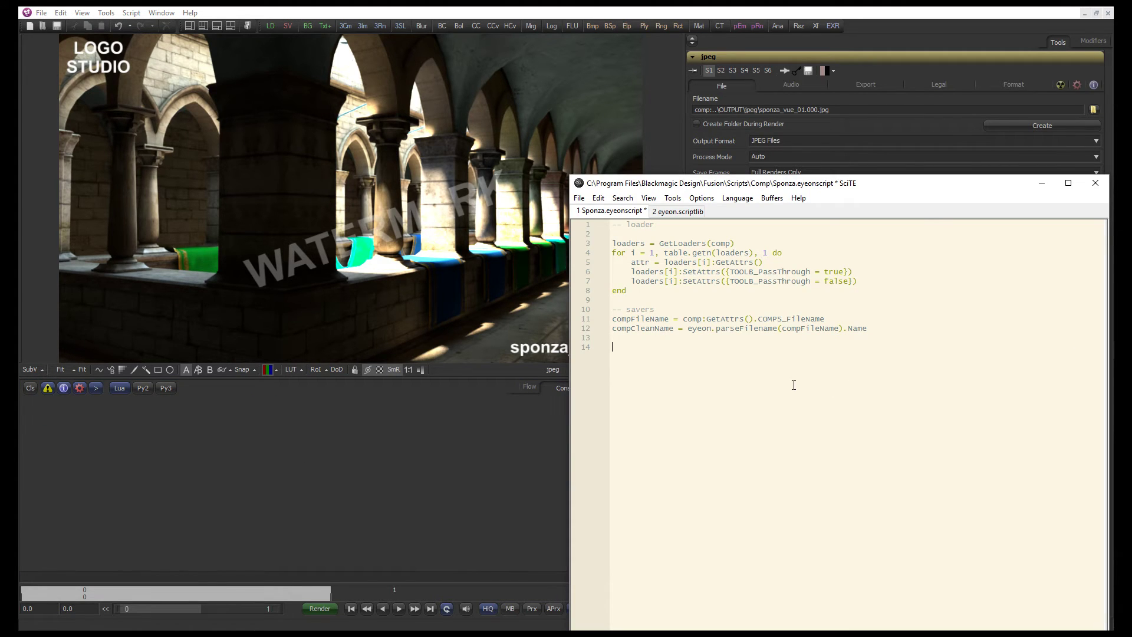
Copy the GetLoaders line below the compCleanName variable and change it to savers = GetSavers(comp)
{"action": "left_click_drag", "start_coordinate": [734, 243], "coordinate": [608, 242]}
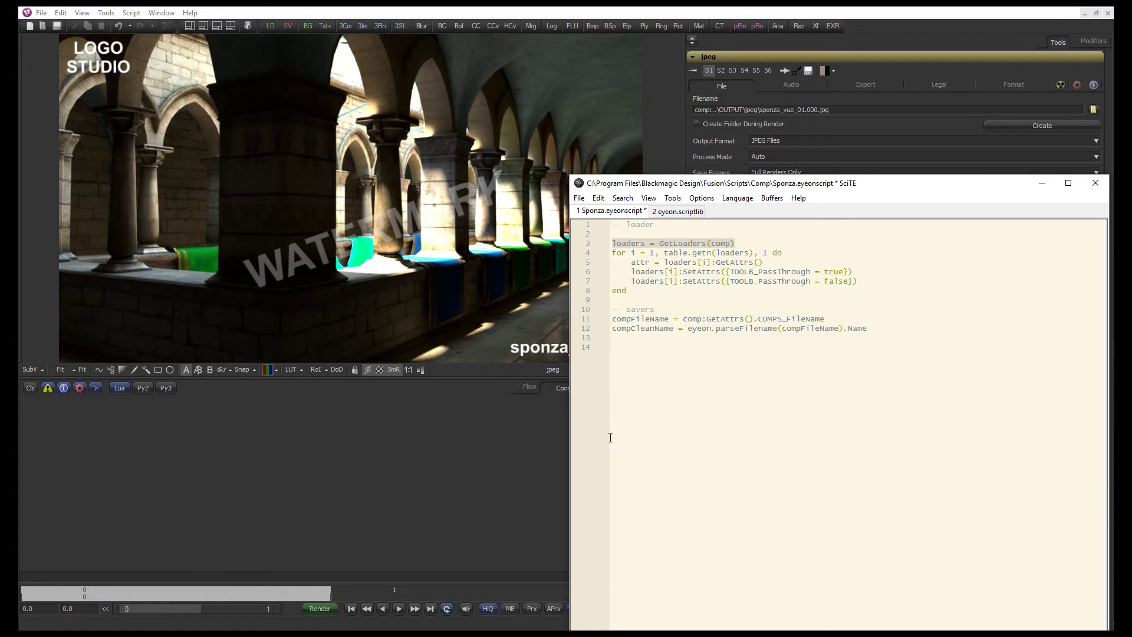
{"action": "left_click", "coordinate": [637, 361]}
{"action": "key", "text": "ctrl+v"}
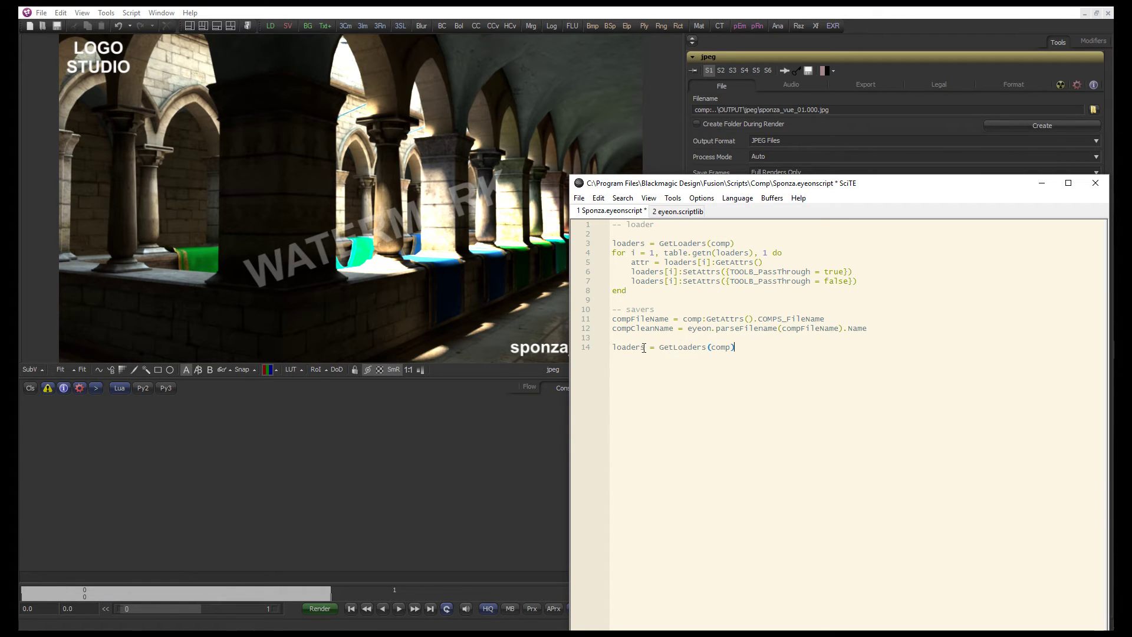
{"action": "double_click", "coordinate": [644, 348]}
{"action": "type", "text": "savers"}
{"action": "key", "text": "Delete"}
{"action": "key", "text": "Delete"}
{"action": "type", "text": "v"}
{"action": "key", "text": "BackSpace"}
{"action": "key", "text": "BackSpace"}
{"action": "type", "text": "ve"}
{"action": "key", "text": "Return"}
{"action": "key", "text": "Return"}
Check the jpeg saver in Fusion, and add sv_jpg = jpg.Clip[0] below the savers line in SciTE
{"action": "left_click", "coordinate": [801, 65]}
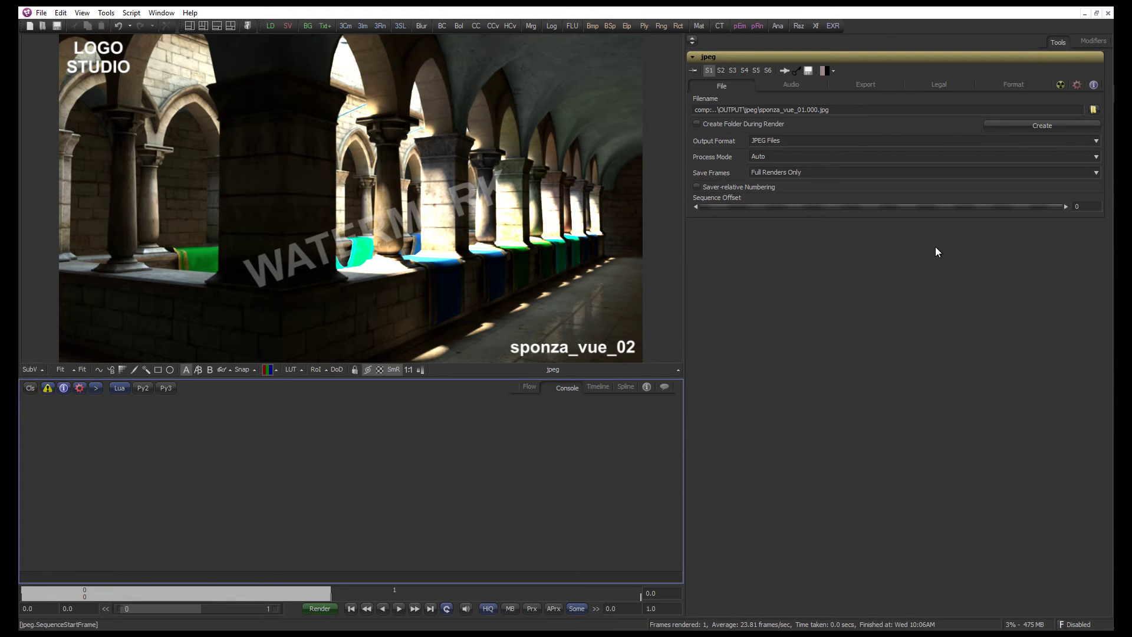
{"action": "key", "text": "alt+Tab"}
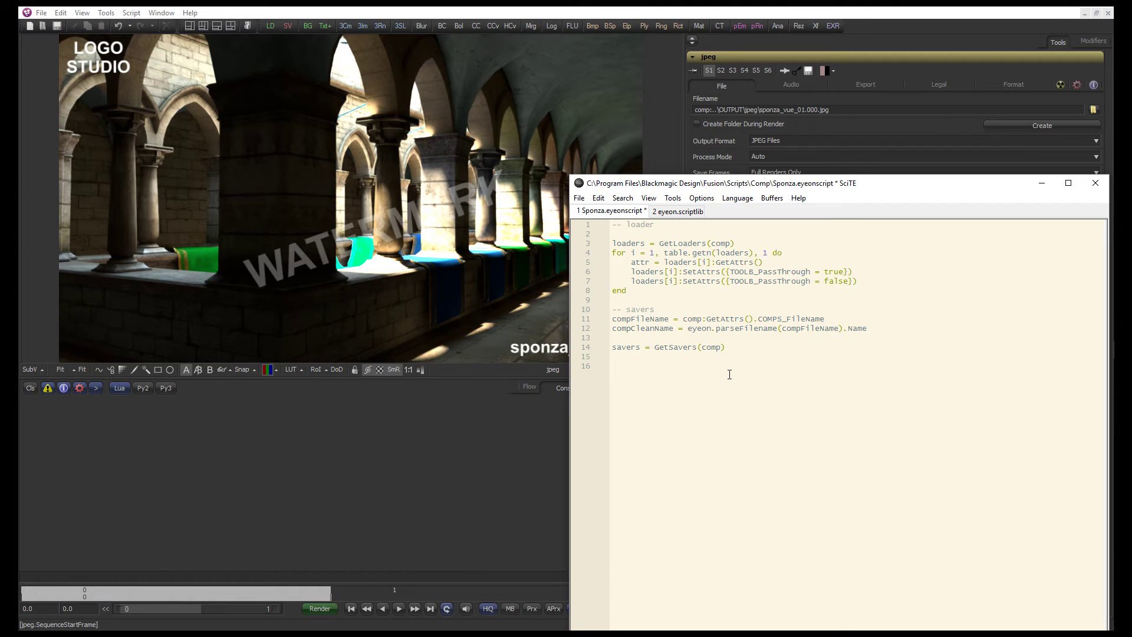
{"action": "type", "text": "sv"}
{"action": "type", "text": "_"}
{"action": "type", "text": "jpg"}
{"action": "type", "text": "= jpg"}
{"action": "type", "text": ".Clip"}
{"action": "type", "text": "[]"}
{"action": "type", "text": "0"}
Add print(sv_jpg) below the sv_jpg variable, correct its value to jpeg.Clip[0], and save the script
{"action": "type", "text": "print()"}
{"action": "left_click_drag", "start_coordinate": [642, 365], "coordinate": [611, 367]}
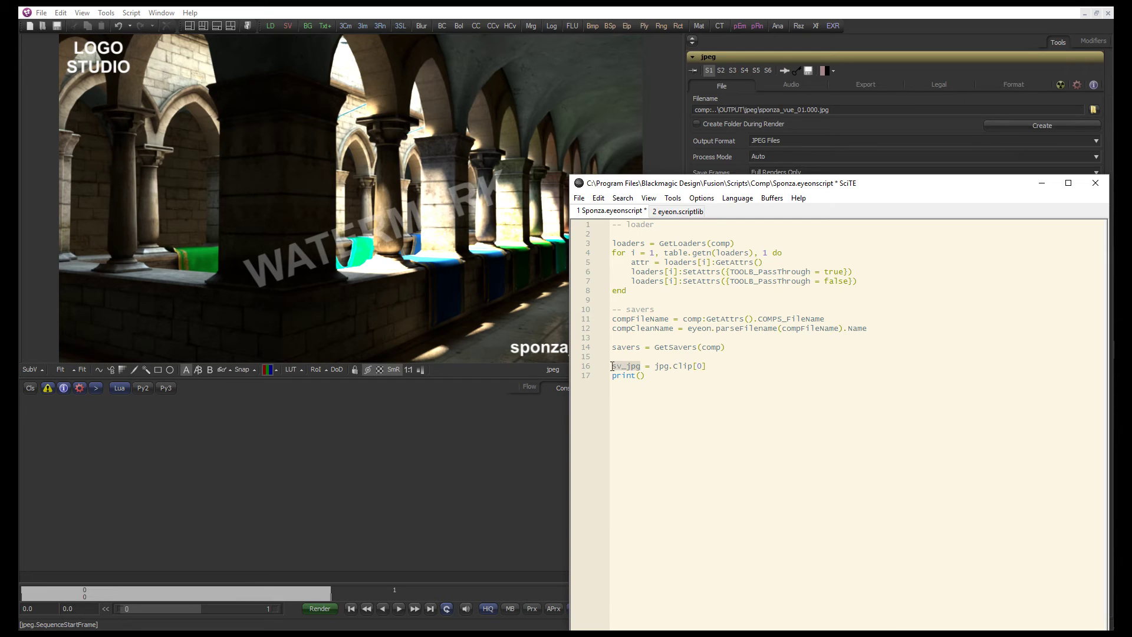
{"action": "key", "text": "ctrl+c"}
{"action": "left_click", "coordinate": [641, 375]}
{"action": "key", "text": "ctrl+v"}
{"action": "key", "text": "ctrl+s"}
{"action": "left_click", "coordinate": [664, 366]}
{"action": "type", "text": "e"}
{"action": "key", "text": "ctrl+s"}
Run the Sponza script in Fusion and compare the printed saver path with the jpeg.Clip[0] line in SciTE
{"action": "left_click", "coordinate": [512, 428]}
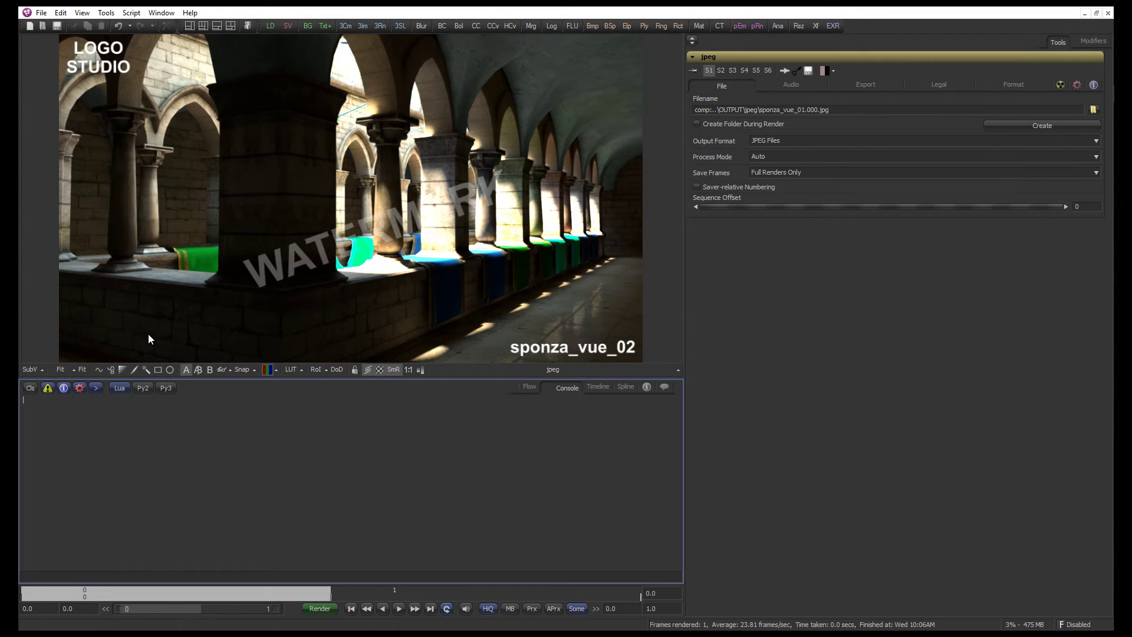
{"action": "left_click", "coordinate": [132, 13]}
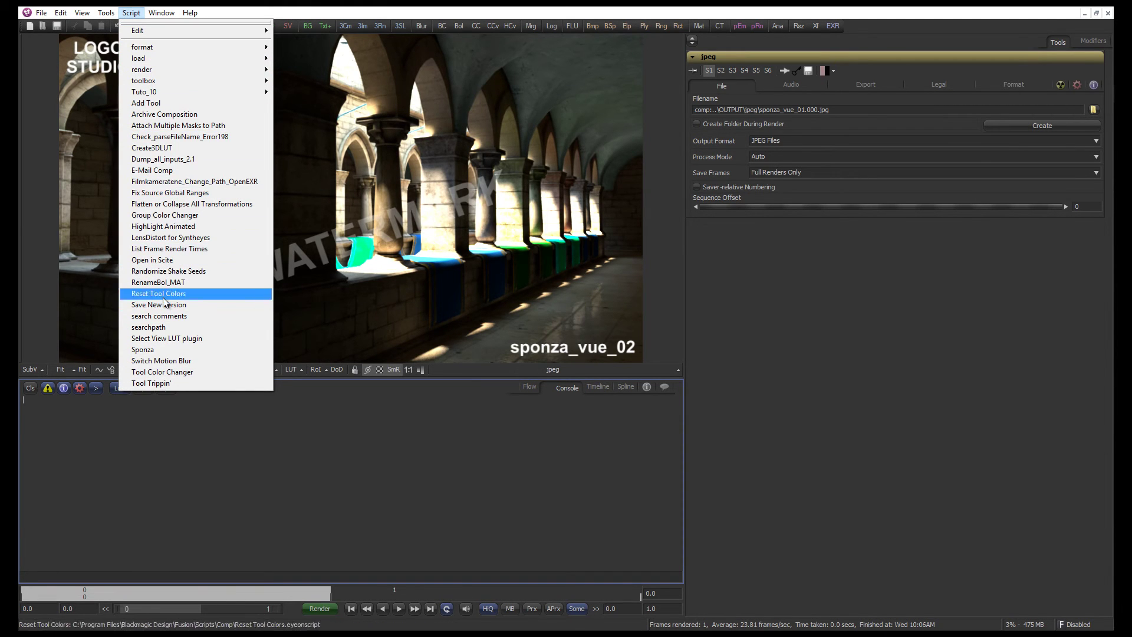
{"action": "left_click", "coordinate": [162, 352]}
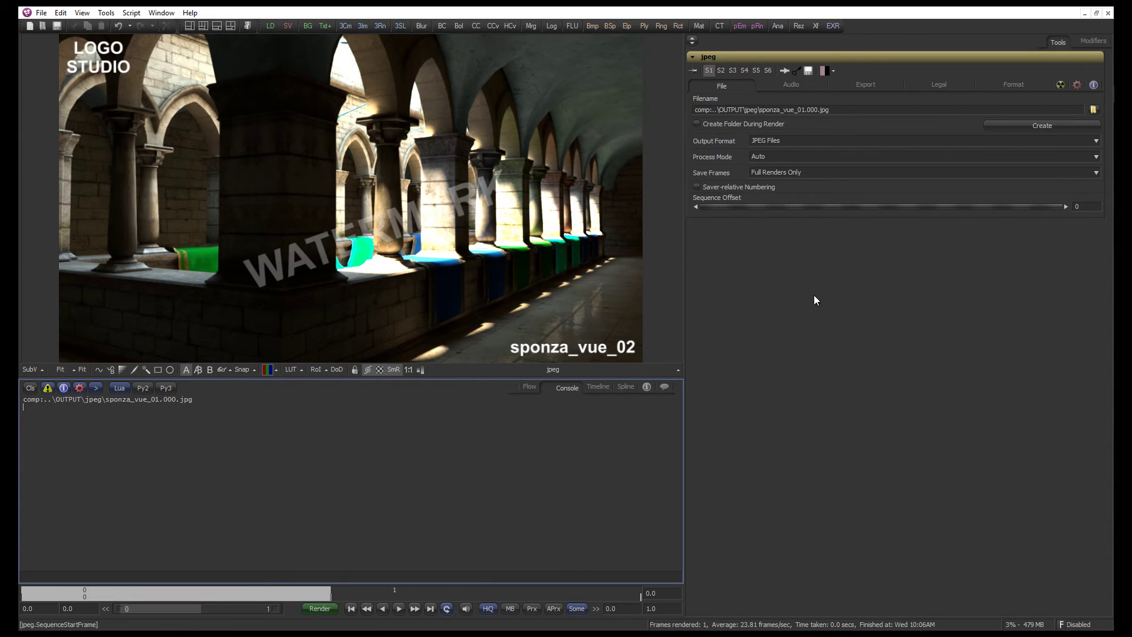
{"action": "key", "text": "alt+Tab"}
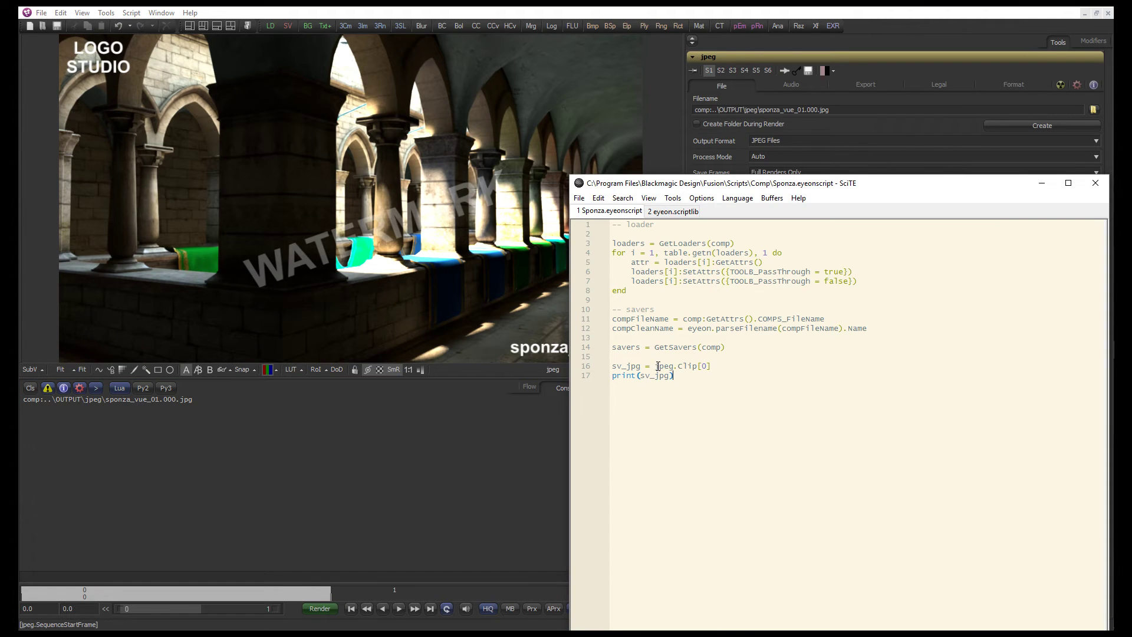
{"action": "left_click_drag", "start_coordinate": [654, 367], "coordinate": [699, 368]}
{"action": "left_click", "coordinate": [713, 370]}
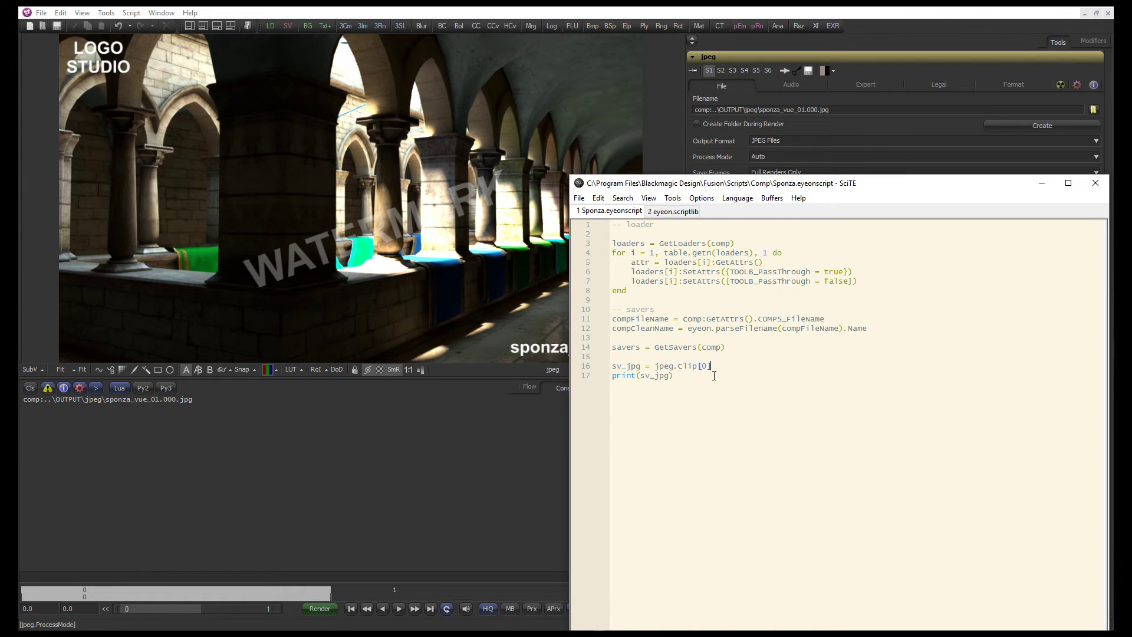
Delete the print(sv_jpg) line and look up the fields returned by parseFilename() in eyeon.scriptlib
{"action": "triple_click", "coordinate": [679, 377]}
{"action": "key", "text": "BackSpace"}
{"action": "left_click", "coordinate": [675, 211]}
{"action": "left_click", "coordinate": [676, 432]}
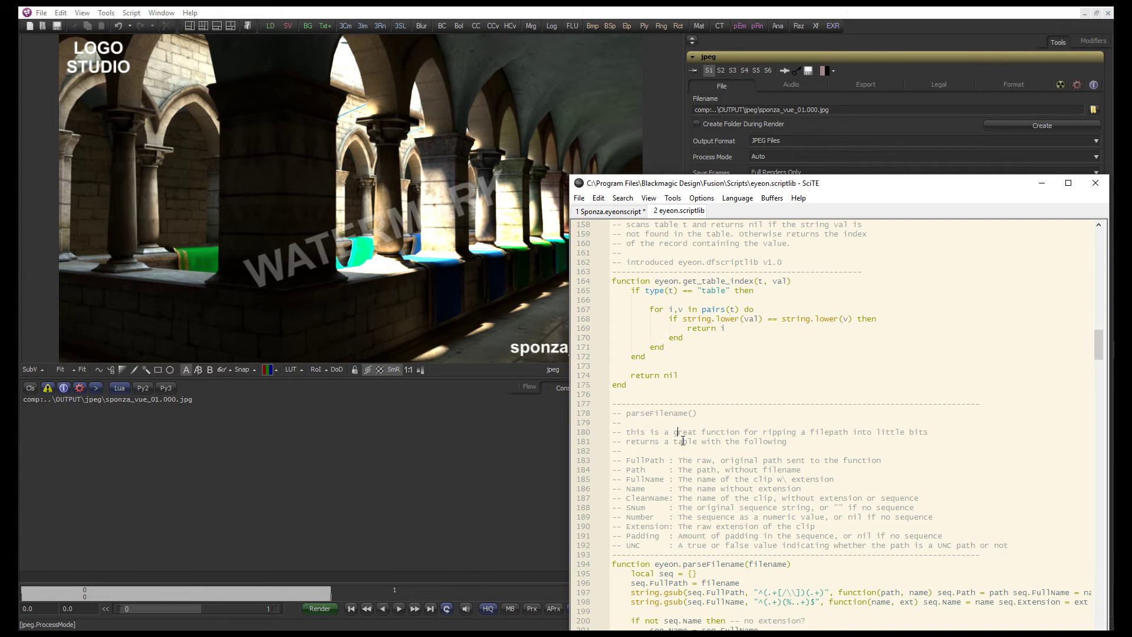
{"action": "scroll", "coordinate": [679, 436], "scroll_direction": "down", "scroll_amount": 3}
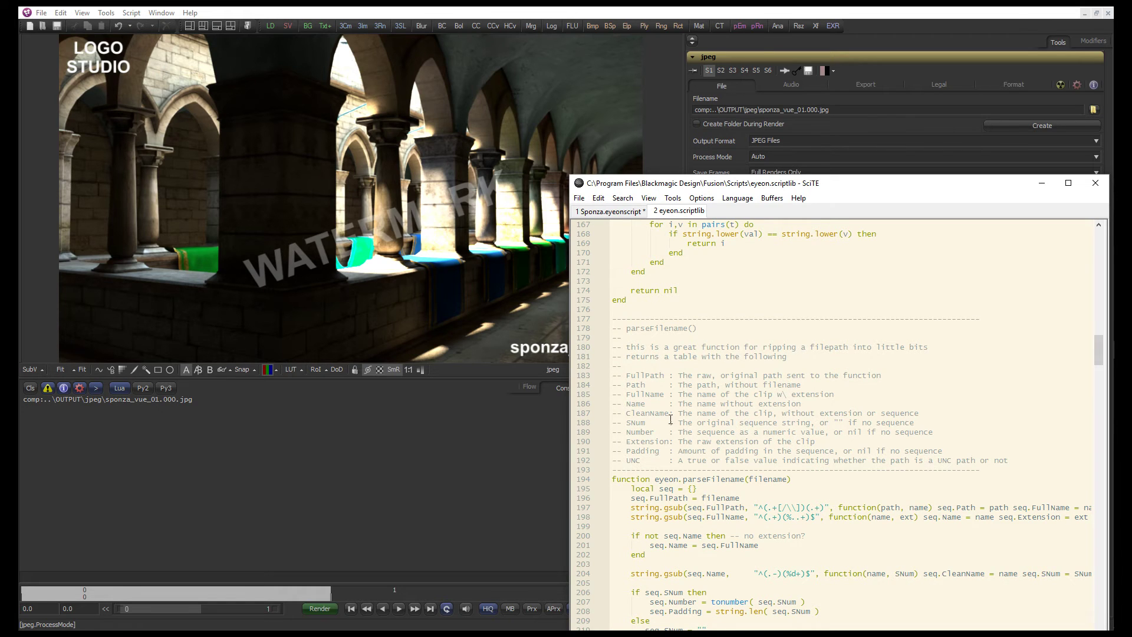
{"action": "left_click", "coordinate": [617, 211]}
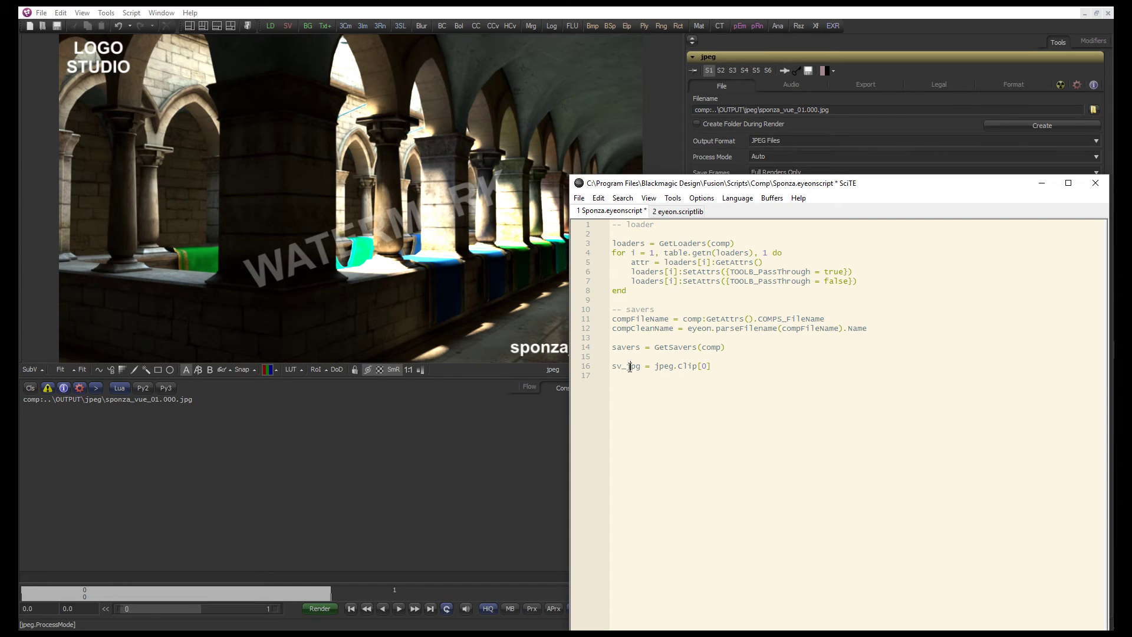
Below sv_jpg, add four lines with the variable names jpg_path, jpg_cleanname, jpg_num and jpg_ext
{"action": "left_click_drag", "start_coordinate": [629, 367], "coordinate": [642, 367]}
{"action": "left_click", "coordinate": [679, 391]}
{"action": "type", "text": "jpg"}
{"action": "type", "text": "_patyH"}
{"action": "key", "text": "BackSpace"}
{"action": "key", "text": "BackSpace"}
{"action": "type", "text": "h"}
{"action": "key", "text": "Return"}
{"action": "type", "text": "jpg"}
{"action": "type", "text": "_clear"}
{"action": "type", "text": "name"}
{"action": "type", "text": "jpg"}
{"action": "type", "text": "_"}
{"action": "type", "text": "num"}
{"action": "key", "text": "Return"}
{"action": "type", "text": "jpg_ext"}
Add an equals sign after each of the four new jpg variable names
{"action": "left_click", "coordinate": [660, 375]}
{"action": "type", "text": "="}
{"action": "key", "text": "Left"}
{"action": "left_click", "coordinate": [685, 384]}
Set jpg_path to eyeon.parseFilename(compFileName).Path, checking the Path field's description in eyeon.scriptlib
{"action": "left_click_drag", "start_coordinate": [687, 328], "coordinate": [867, 330]}
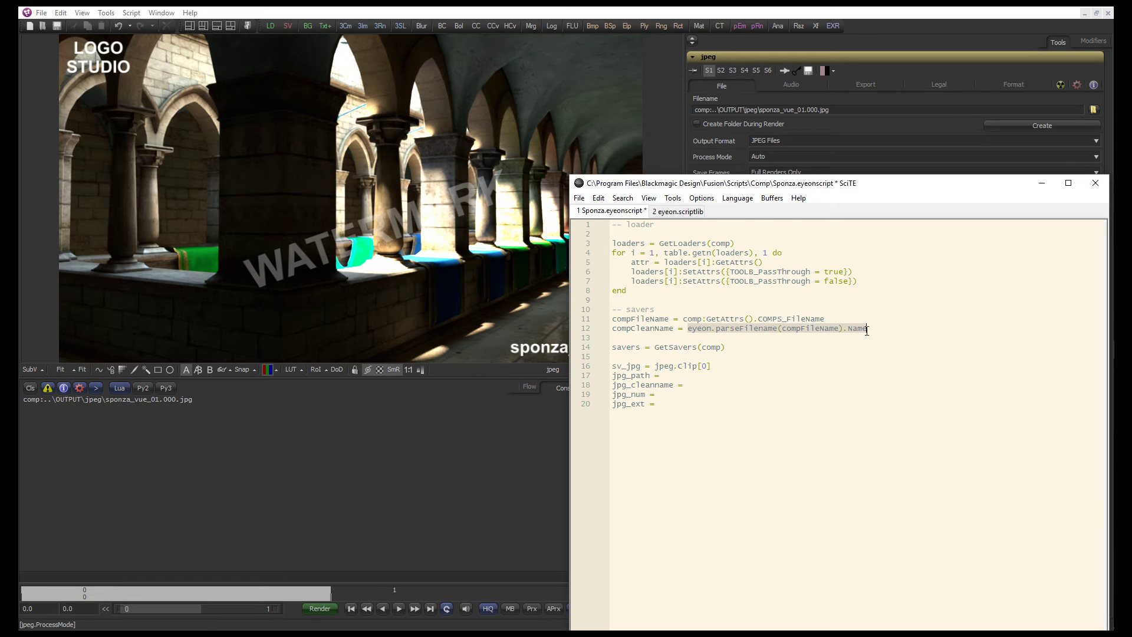
{"action": "left_click", "coordinate": [719, 378]}
{"action": "key", "text": "ctrl+v"}
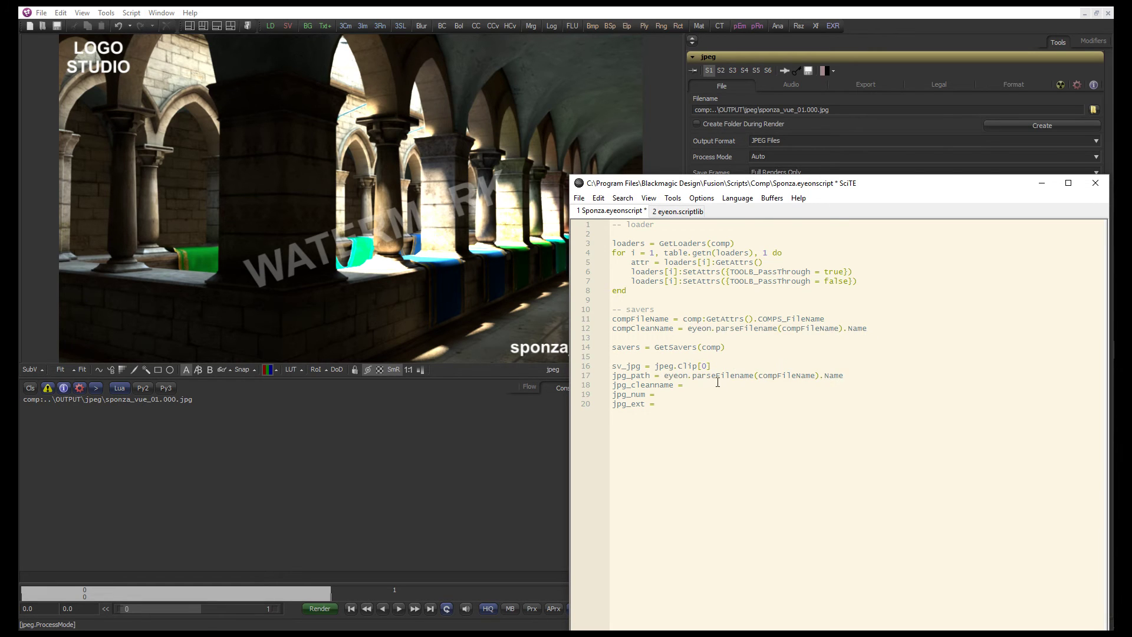
{"action": "mouse_move", "coordinate": [824, 376]}
{"action": "left_mouse_down"}
{"action": "mouse_move", "coordinate": [845, 378]}
{"action": "mouse_move", "coordinate": [836, 385]}
{"action": "left_mouse_up"}
{"action": "type", "text": "Path"}
{"action": "left_click", "coordinate": [672, 211]}
{"action": "double_click", "coordinate": [631, 386]}
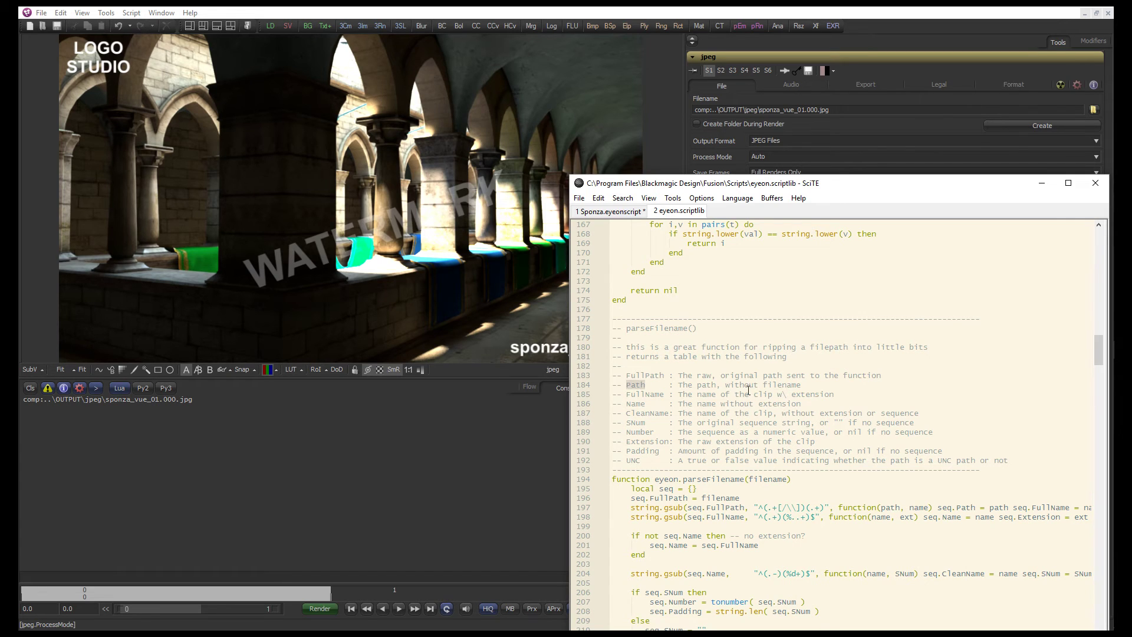
{"action": "left_click_drag", "start_coordinate": [679, 386], "coordinate": [720, 386]}
{"action": "left_click", "coordinate": [791, 385]}
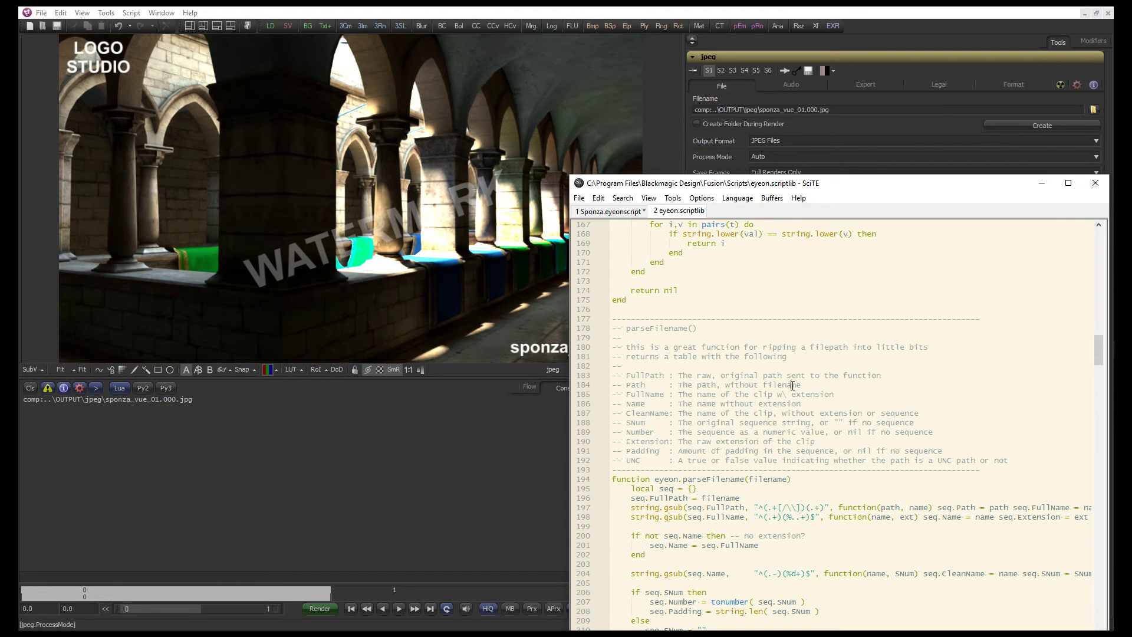
{"action": "left_click", "coordinate": [618, 215]}
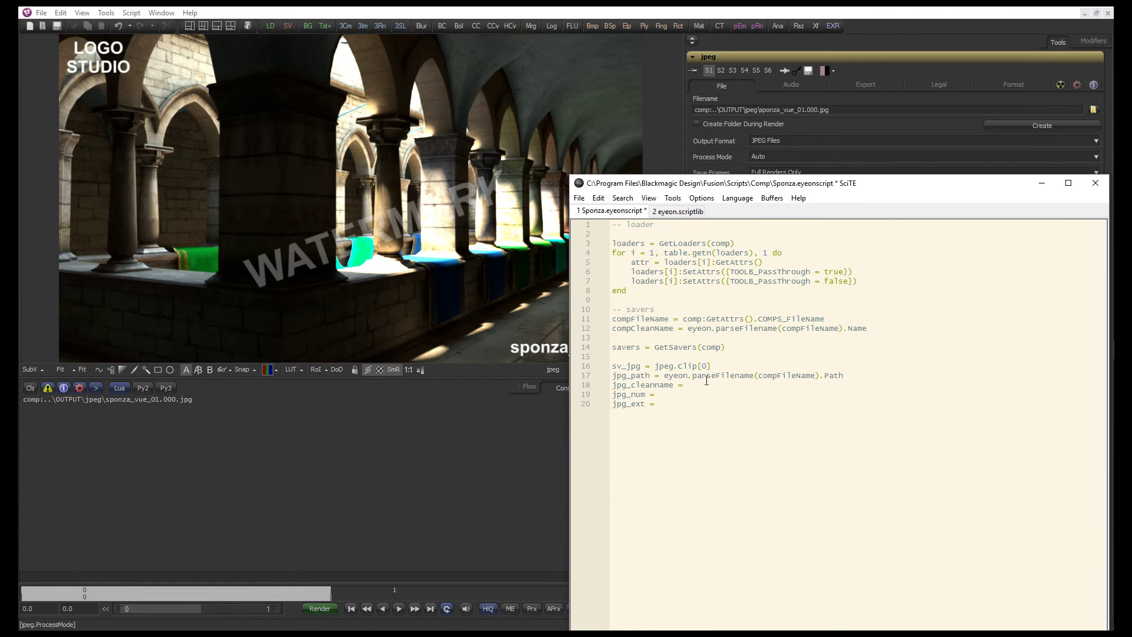
Replace compFileName with sv_jpg as the parseFilename argument in the jpg_path line
{"action": "left_click_drag", "start_coordinate": [807, 376], "coordinate": [809, 376]}
{"action": "left_click_drag", "start_coordinate": [614, 366], "coordinate": [640, 366]}
{"action": "double_click", "coordinate": [781, 375]}
{"action": "key", "text": "ctrl+v"}
{"action": "left_click", "coordinate": [823, 376]}
Copy the eyeon.parseFilename(sv_jpg).Path expression into the jpg_cleanname line
{"action": "left_click_drag", "start_coordinate": [665, 376], "coordinate": [826, 376]}
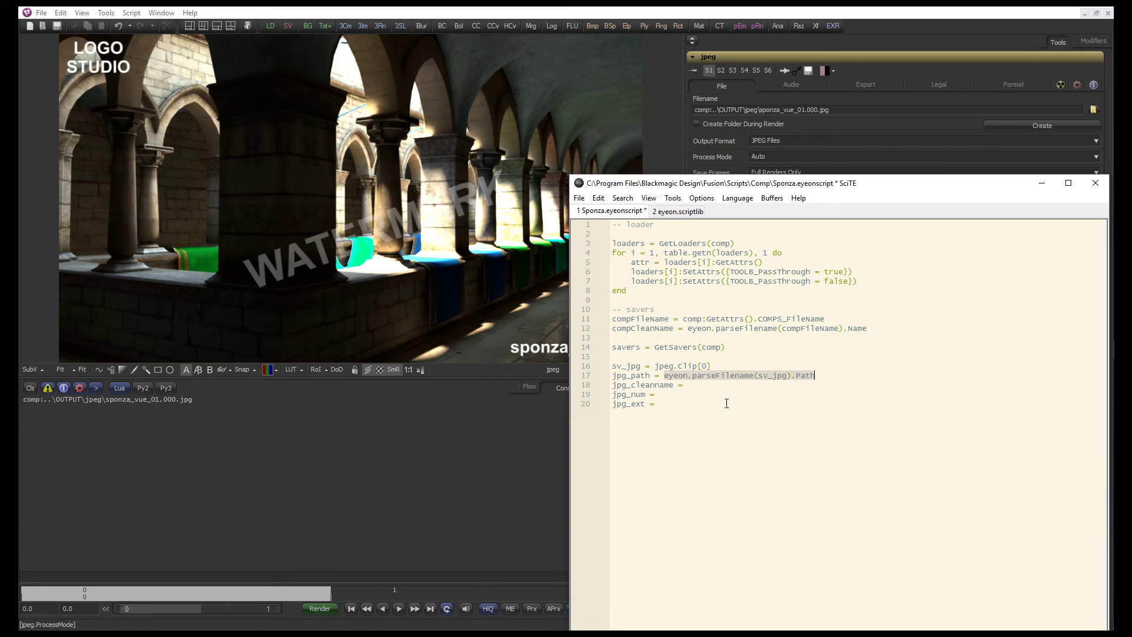
{"action": "left_click", "coordinate": [695, 384]}
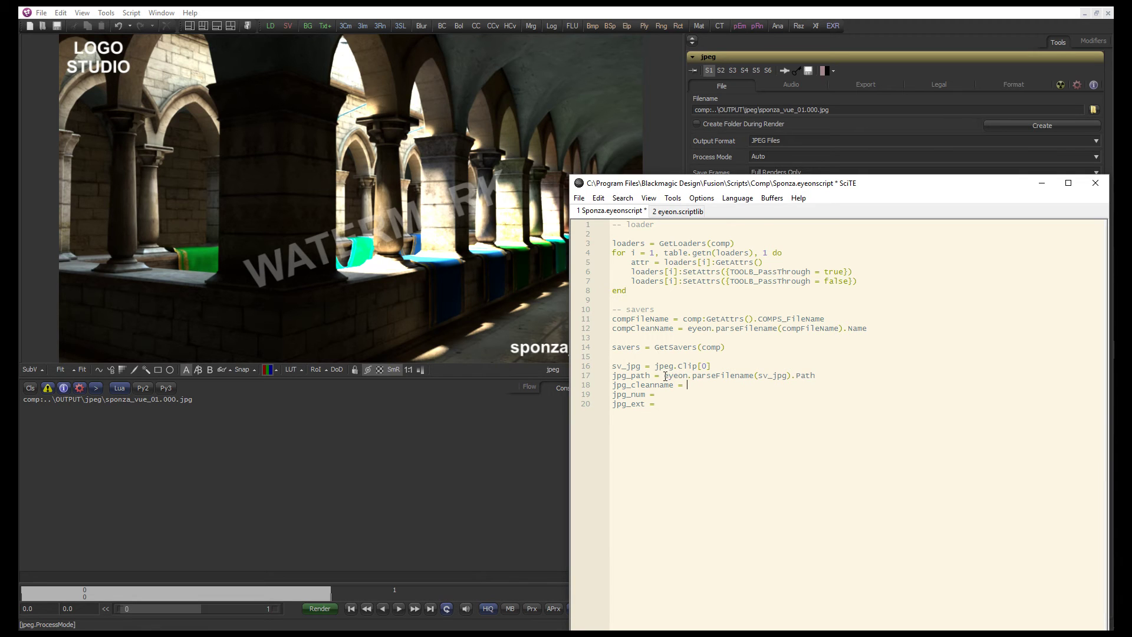
{"action": "left_click_drag", "start_coordinate": [665, 375], "coordinate": [817, 376]}
{"action": "key", "text": "ctrl+c"}
{"action": "left_click", "coordinate": [766, 388]}
{"action": "key", "text": "ctrl+v"}
{"action": "left_click_drag", "start_coordinate": [641, 366], "coordinate": [606, 368]}
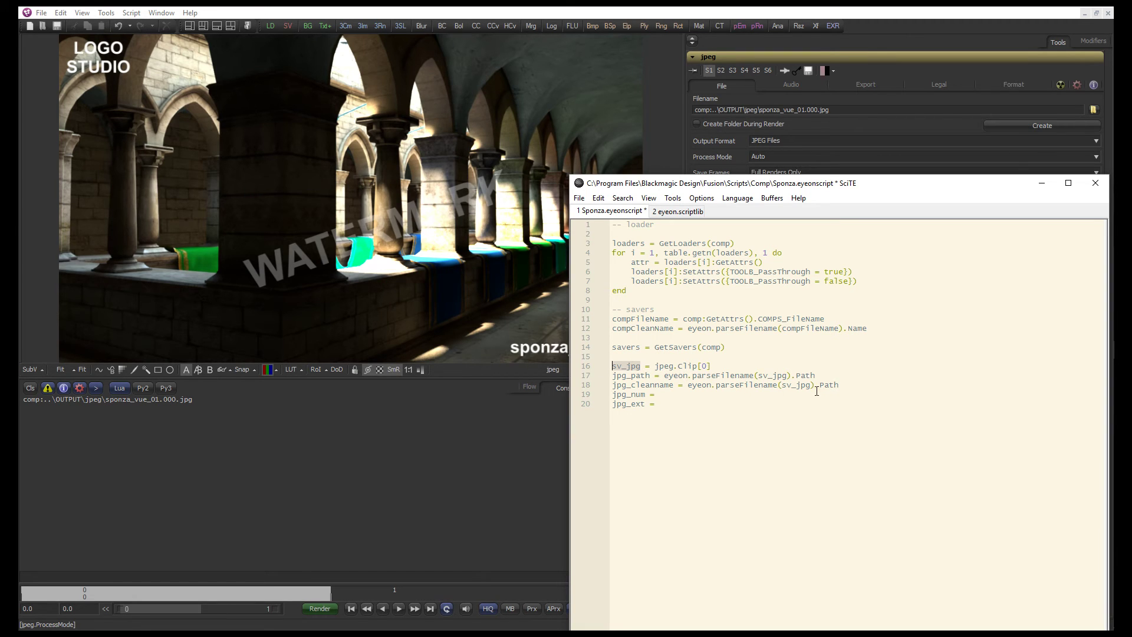
Copy the CleanName field name from eyeon.scriptlib and use it instead of Path in the jpg_cleanname line
{"action": "left_click", "coordinate": [678, 211]}
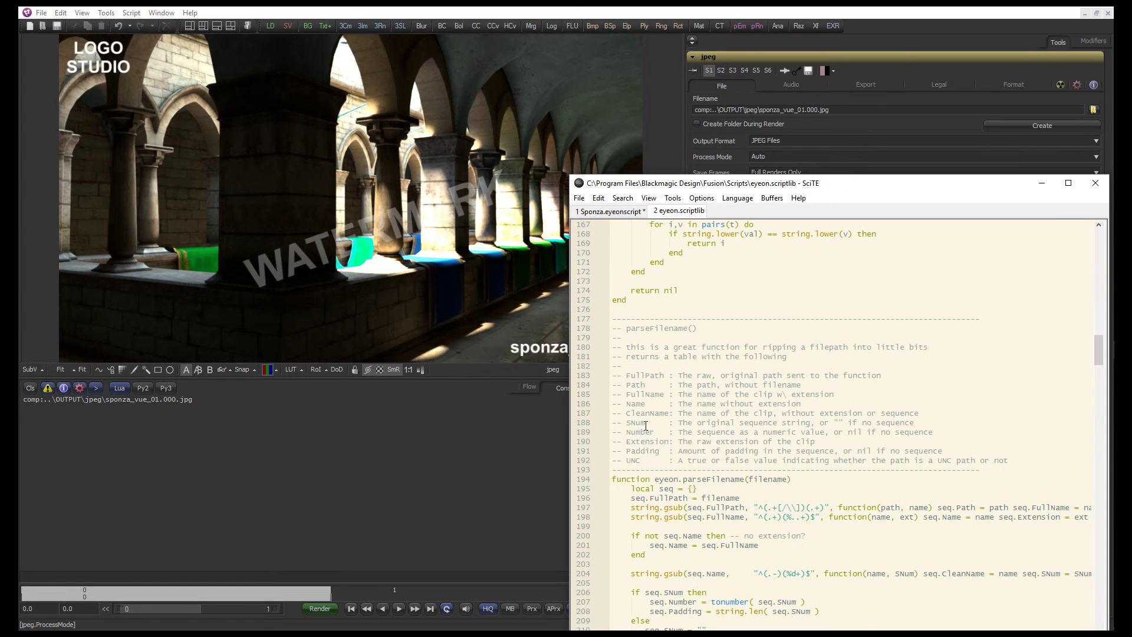
{"action": "left_click_drag", "start_coordinate": [670, 412], "coordinate": [626, 416]}
{"action": "left_click", "coordinate": [610, 211]}
{"action": "double_click", "coordinate": [826, 384]}
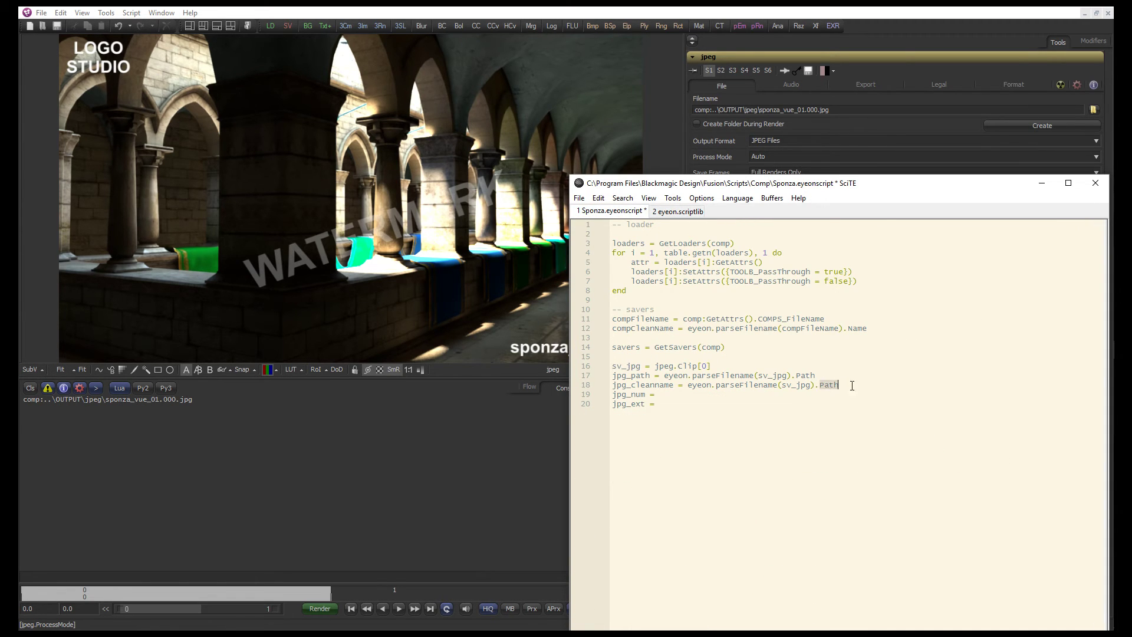
{"action": "key", "text": "ctrl+v"}
Copy the eyeon.parseFilename(sv_jpg).CleanName expression into the jpg_num and jpg_ext lines
{"action": "left_click_drag", "start_coordinate": [686, 388], "coordinate": [860, 389]}
{"action": "key", "text": "ctrl+c"}
{"action": "left_click", "coordinate": [749, 394]}
{"action": "key", "text": "ctrl+v"}
{"action": "left_click", "coordinate": [748, 403]}
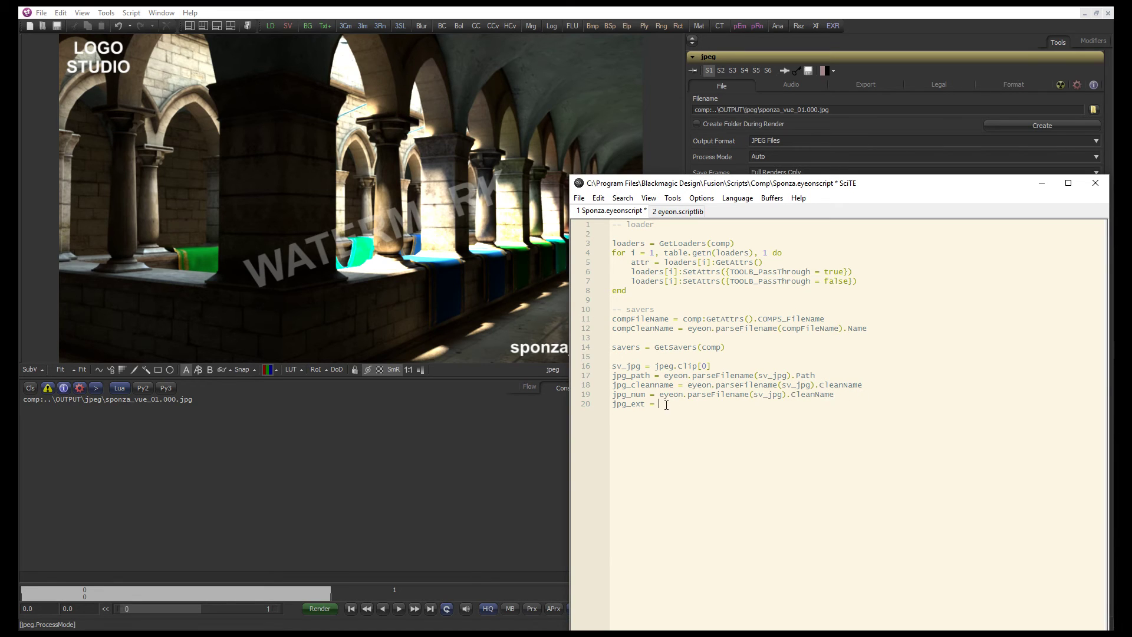
{"action": "key", "text": "ctrl+v"}
Copy the SNum field name from eyeon.scriptlib and use it instead of CleanName in the jpg_num line
{"action": "left_click", "coordinate": [678, 211]}
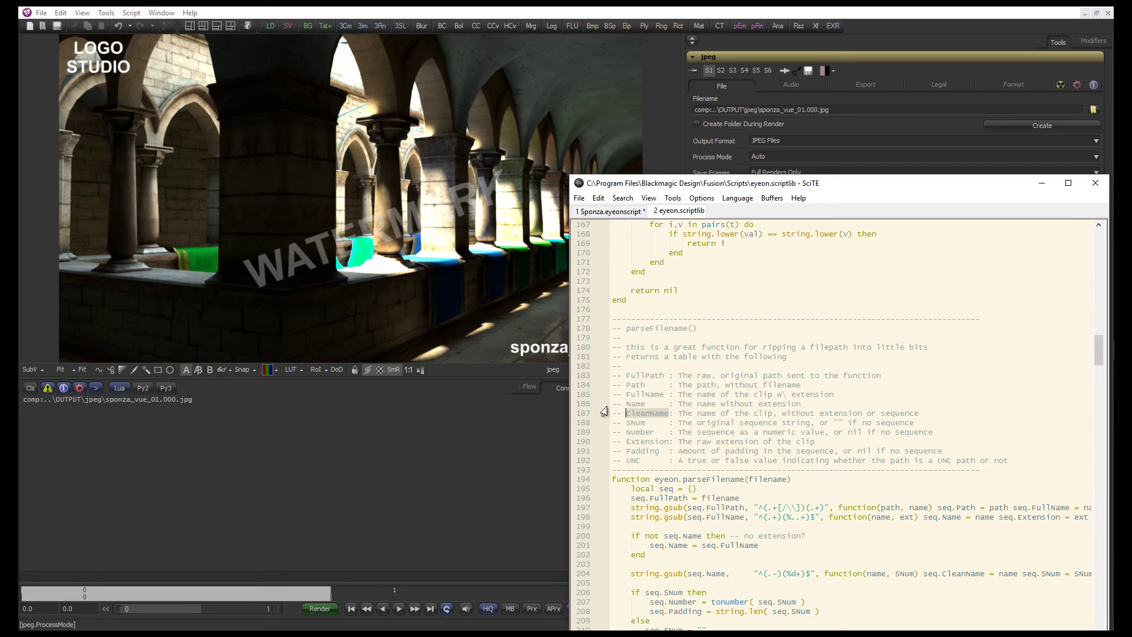
{"action": "left_click_drag", "start_coordinate": [626, 423], "coordinate": [649, 422]}
{"action": "left_click", "coordinate": [607, 211]}
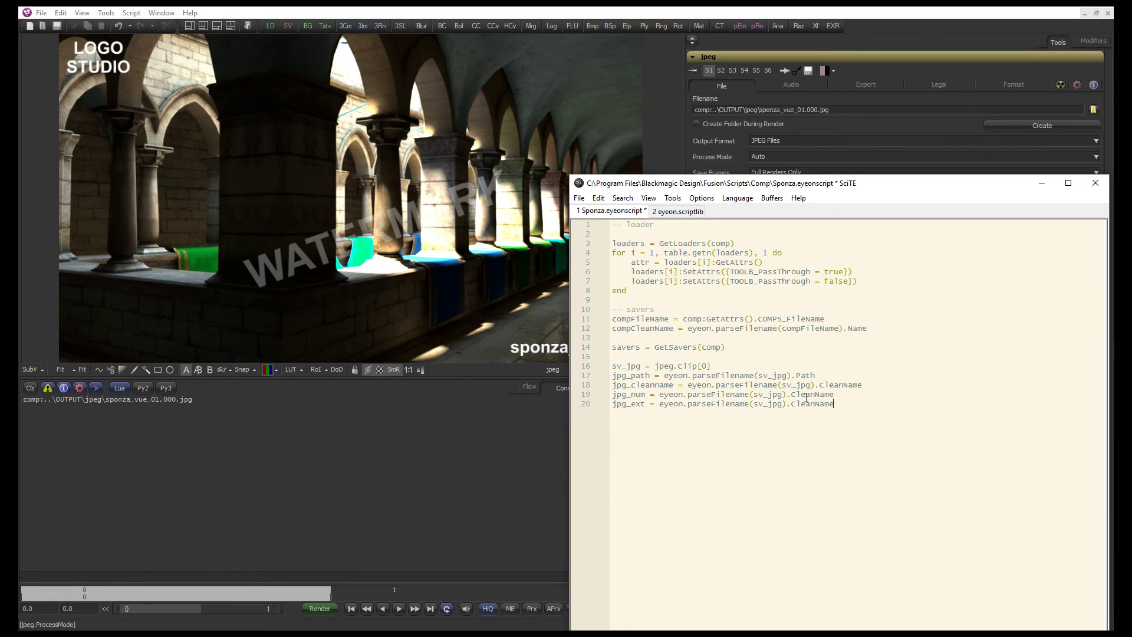
{"action": "left_click_drag", "start_coordinate": [791, 394], "coordinate": [837, 395]}
{"action": "key", "text": "ctrl+v"}
Copy the Extension field name from eyeon.scriptlib and use it instead of CleanName in the jpg_ext line
{"action": "left_click", "coordinate": [679, 212]}
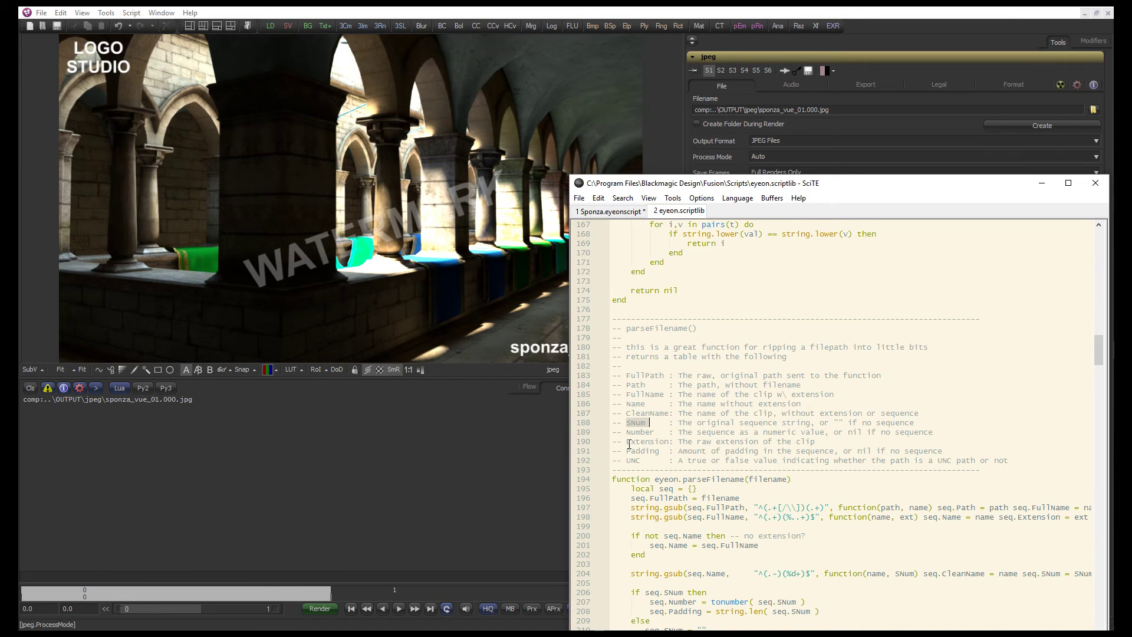
{"action": "left_click_drag", "start_coordinate": [626, 442], "coordinate": [667, 442]}
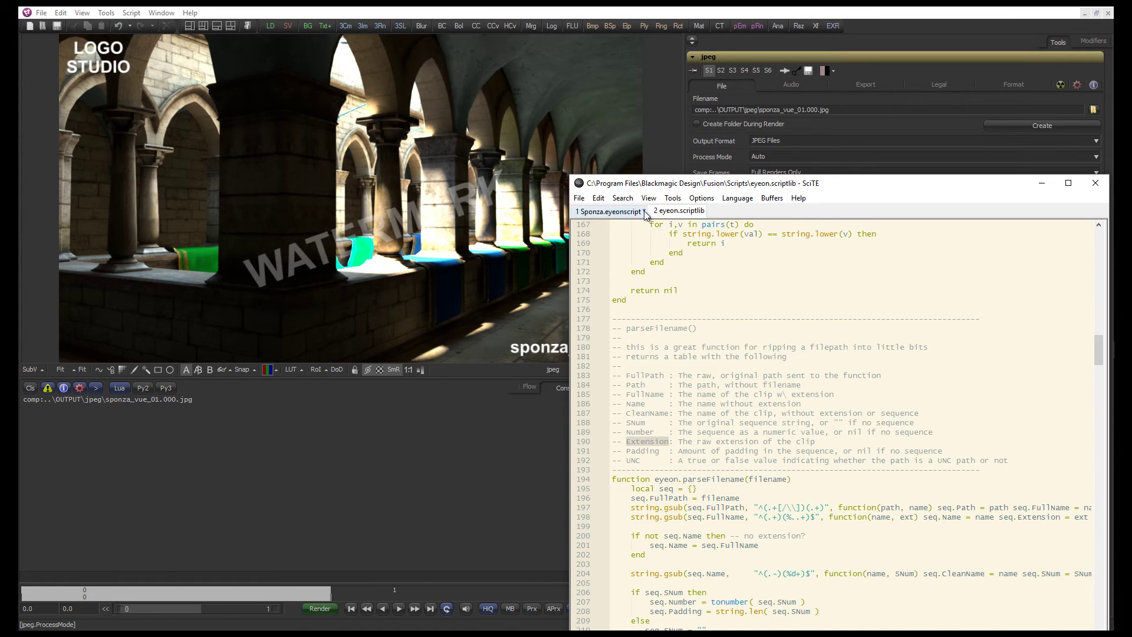
{"action": "key", "text": "ctrl+Tab"}
{"action": "left_click_drag", "start_coordinate": [789, 406], "coordinate": [834, 405]}
{"action": "key", "text": "ctrl+v"}
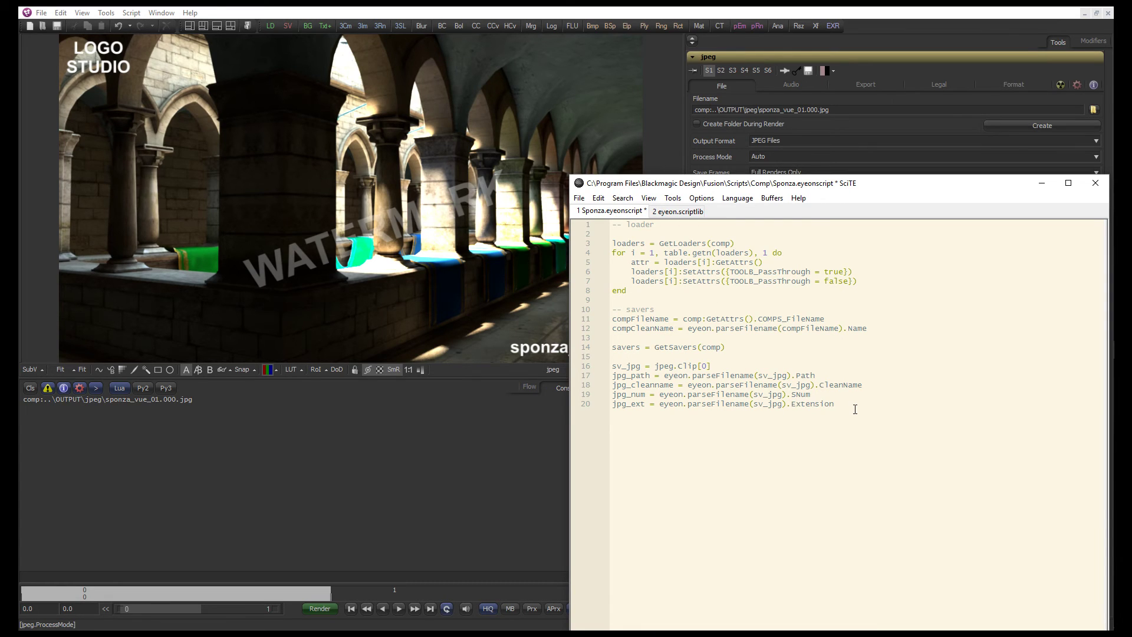
Add five empty print() calls on separate lines below the jpg variables, leaving one blank line between
{"action": "key", "text": "Return"}
{"action": "key", "text": "Return"}
{"action": "type", "text": "pr"}
{"action": "left_click", "coordinate": [602, 426]}
{"action": "left_click", "coordinate": [658, 423]}
{"action": "key", "text": "Return"}
{"action": "key", "text": "ctrl+v"}
{"action": "key", "text": "Return"}
{"action": "key", "text": "ctrl+v"}
{"action": "key", "text": "Return"}
{"action": "key", "text": "ctrl+v"}
{"action": "key", "text": "Return"}
{"action": "key", "text": "ctrl+v"}
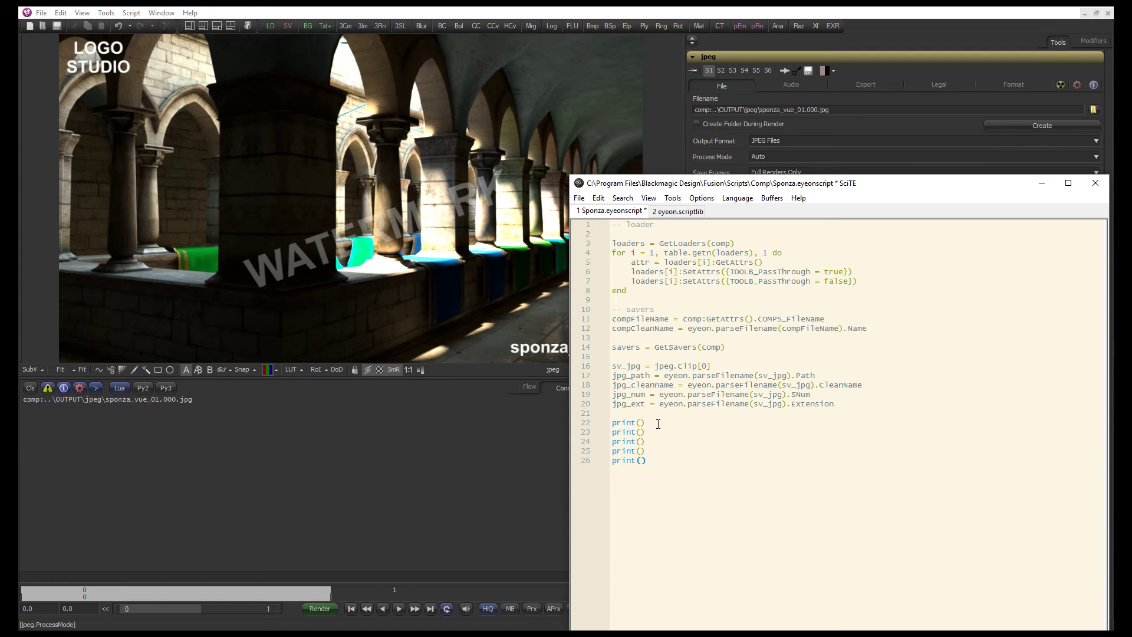
Clear the console and fill the first three print() calls with sv_jpg, jpg_path and jpg_cleanname
{"action": "left_click", "coordinate": [30, 389]}
{"action": "double_click", "coordinate": [626, 366]}
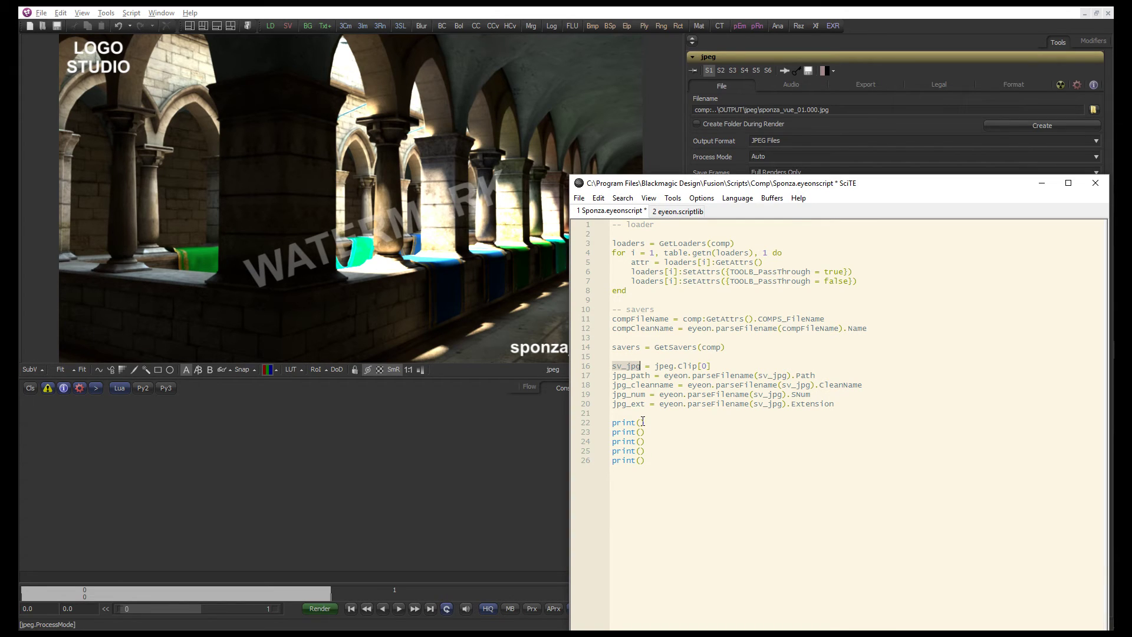
{"action": "left_click", "coordinate": [643, 422]}
{"action": "key", "text": "ctrl+v"}
{"action": "double_click", "coordinate": [632, 375]}
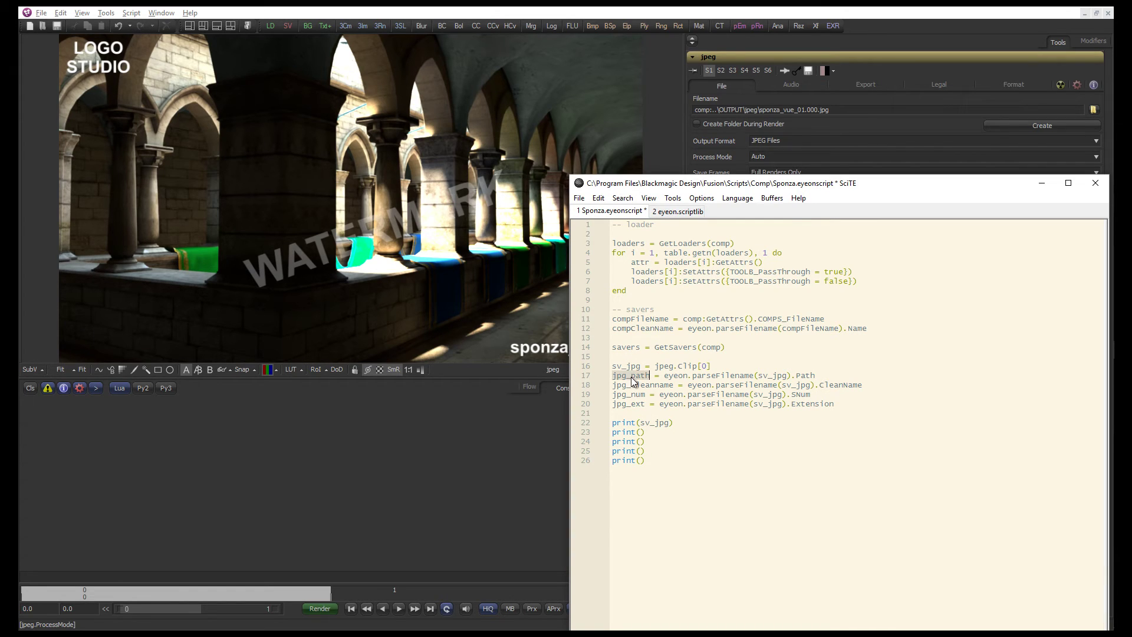
{"action": "left_click", "coordinate": [641, 432]}
{"action": "key", "text": "ctrl+v"}
{"action": "left_click", "coordinate": [641, 442]}
{"action": "key", "text": "ctrl+v"}
Fill the last two print() calls with jpg_num and jpg_ext, and save the script
{"action": "double_click", "coordinate": [630, 394]}
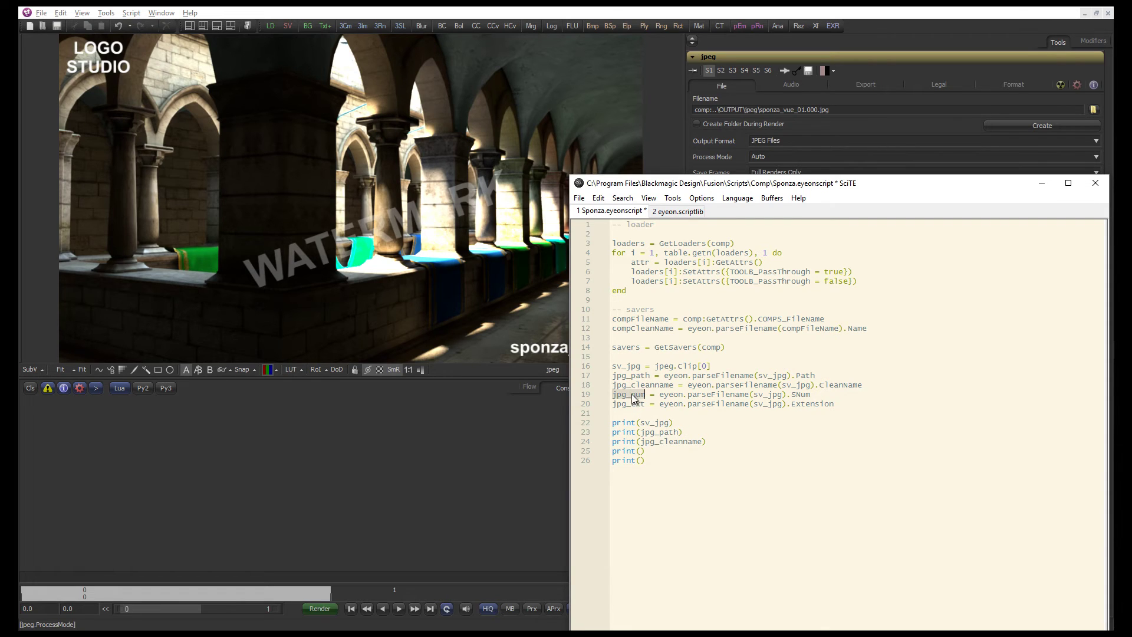
{"action": "left_click", "coordinate": [641, 451]}
{"action": "key", "text": "ctrl+v"}
{"action": "double_click", "coordinate": [628, 404]}
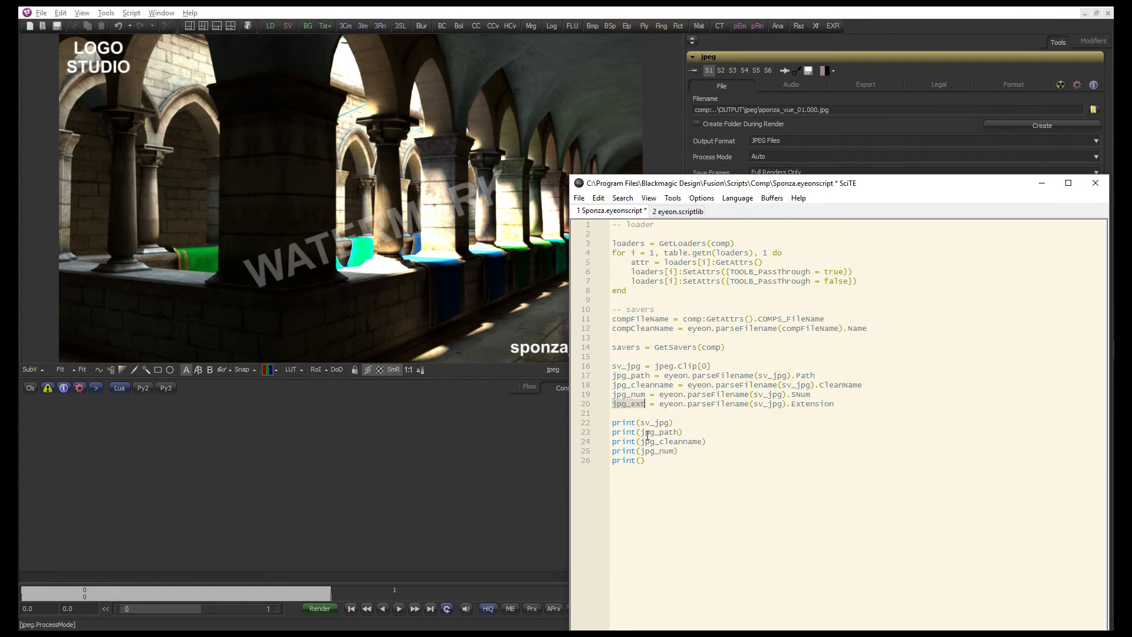
{"action": "left_click", "coordinate": [642, 461]}
{"action": "key", "text": "ctrl+v"}
{"action": "key", "text": "ctrl+s"}
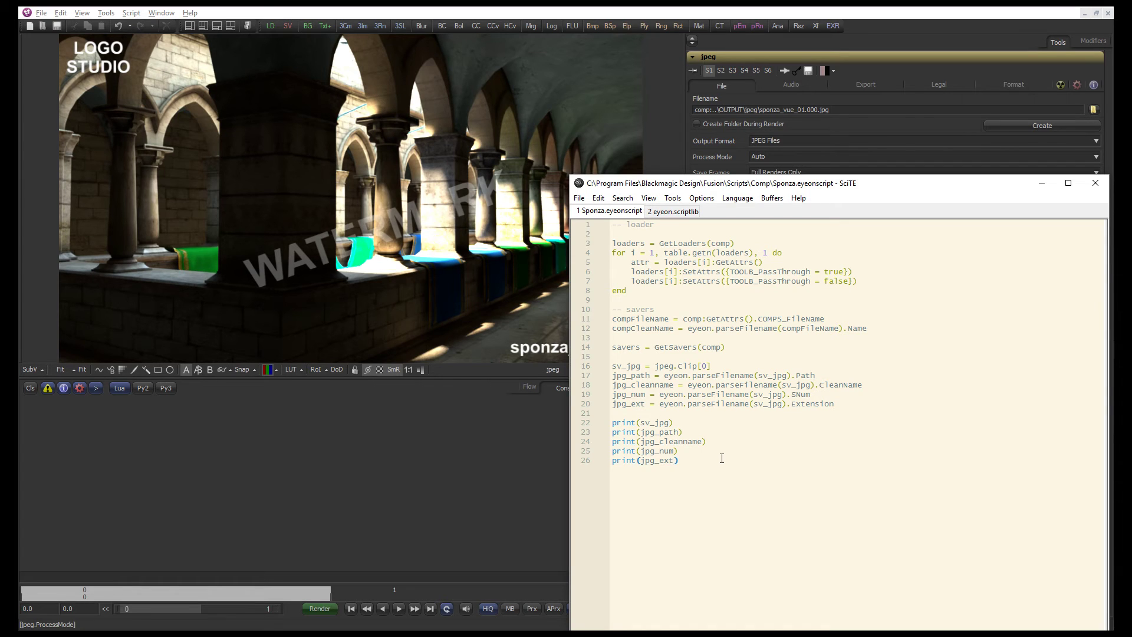
Switch to Fusion, run the Sponza script and examine the path parts printed in the console
{"action": "left_click", "coordinate": [210, 415]}
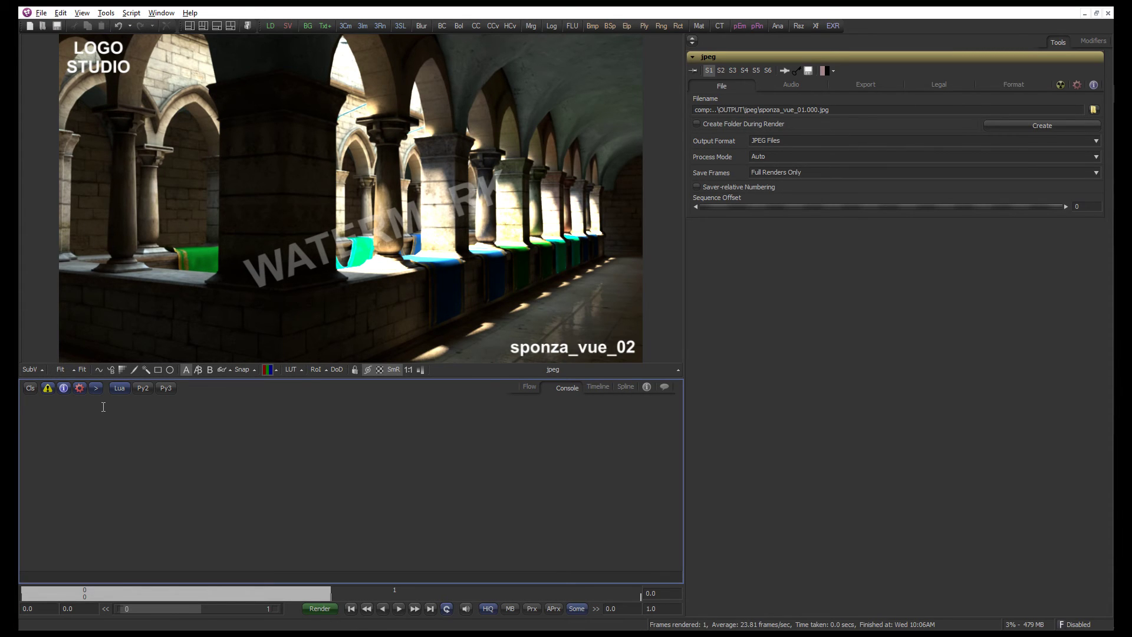
{"action": "left_click", "coordinate": [131, 13]}
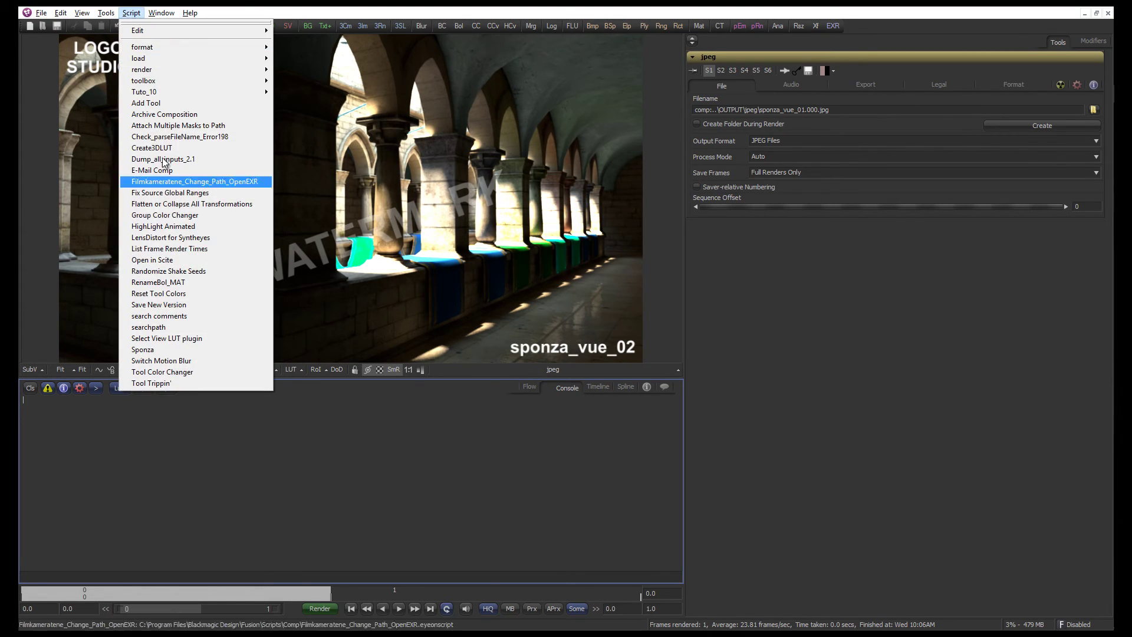
{"action": "left_click", "coordinate": [186, 349]}
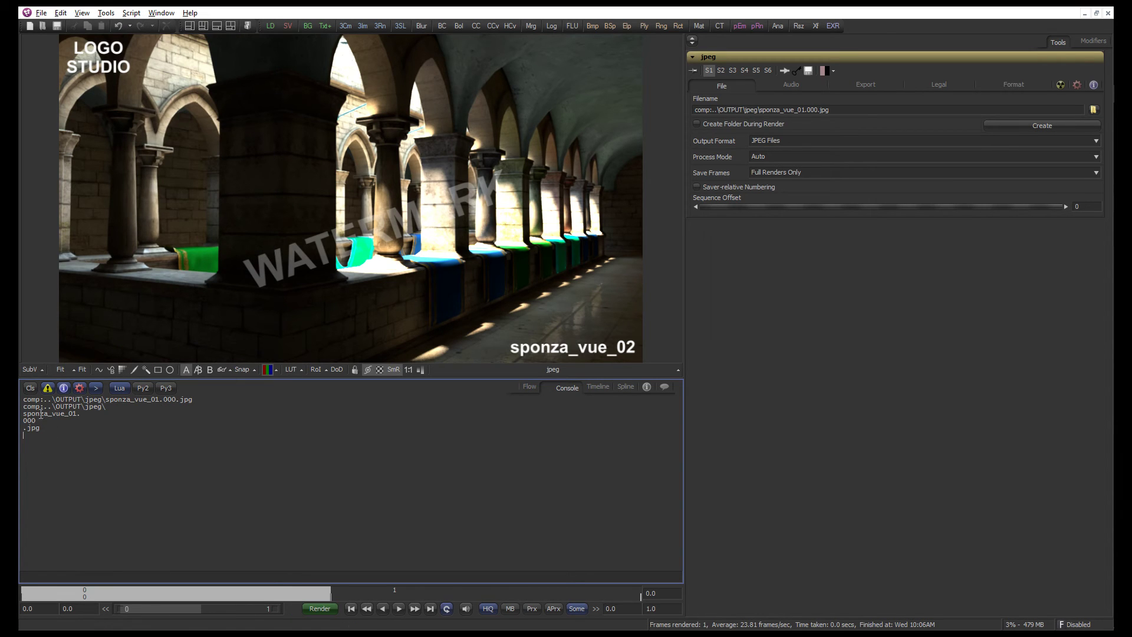
{"action": "triple_click", "coordinate": [24, 401]}
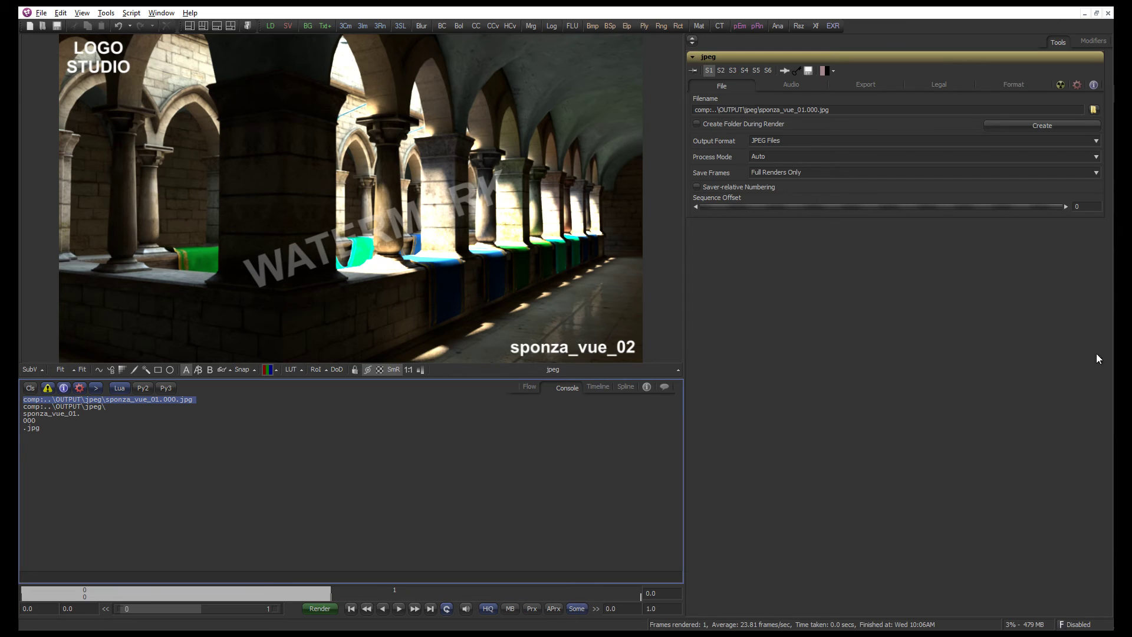
Switch to SciTE and delete the five print lines below the jpg variables
{"action": "key", "text": "alt+Tab"}
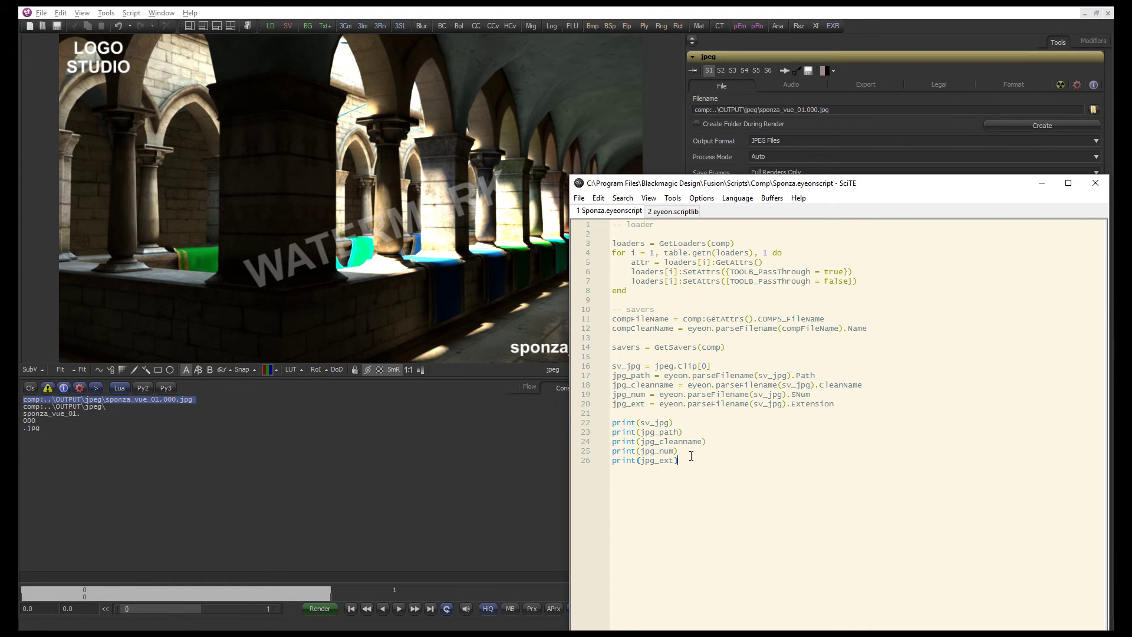
{"action": "left_click_drag", "start_coordinate": [691, 456], "coordinate": [604, 422]}
{"action": "key", "text": "BackSpace"}
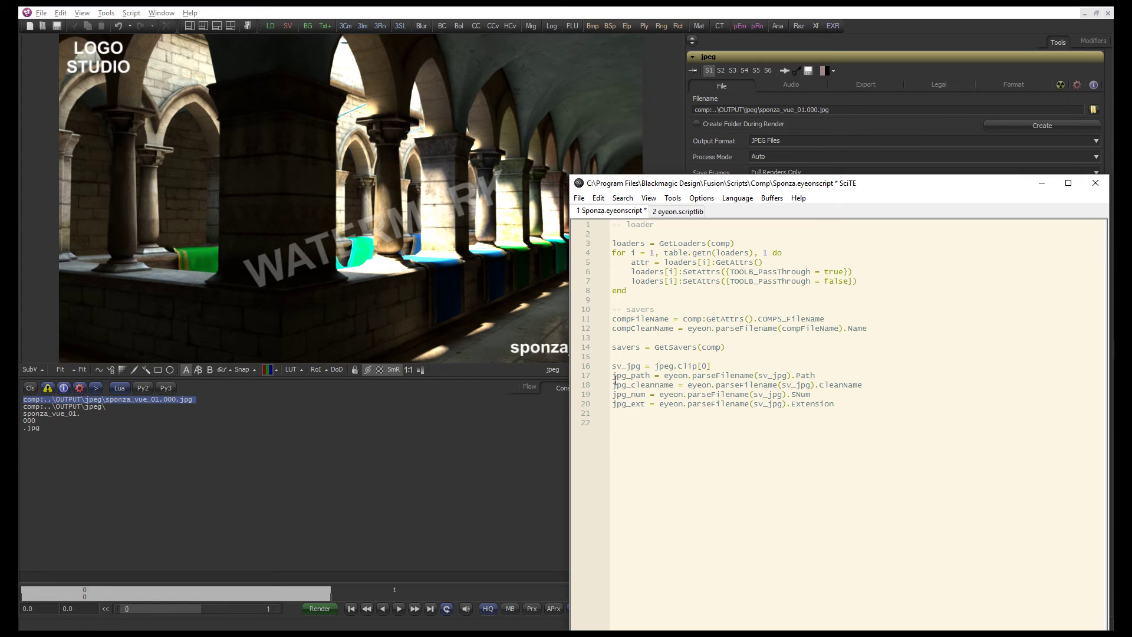
Start a new_sv_jpg assignment below the jpg variables with jpg_path as its first part
{"action": "left_click_drag", "start_coordinate": [613, 375], "coordinate": [650, 376]}
{"action": "left_click", "coordinate": [656, 446]}
{"action": "type", "text": "new_sv_jpg ="}
{"action": "left_click_drag", "start_coordinate": [649, 376], "coordinate": [605, 381]}
{"action": "key", "text": "ctrl+c"}
{"action": "left_click", "coordinate": [682, 423]}
{"action": "key", "text": "ctrl+v"}
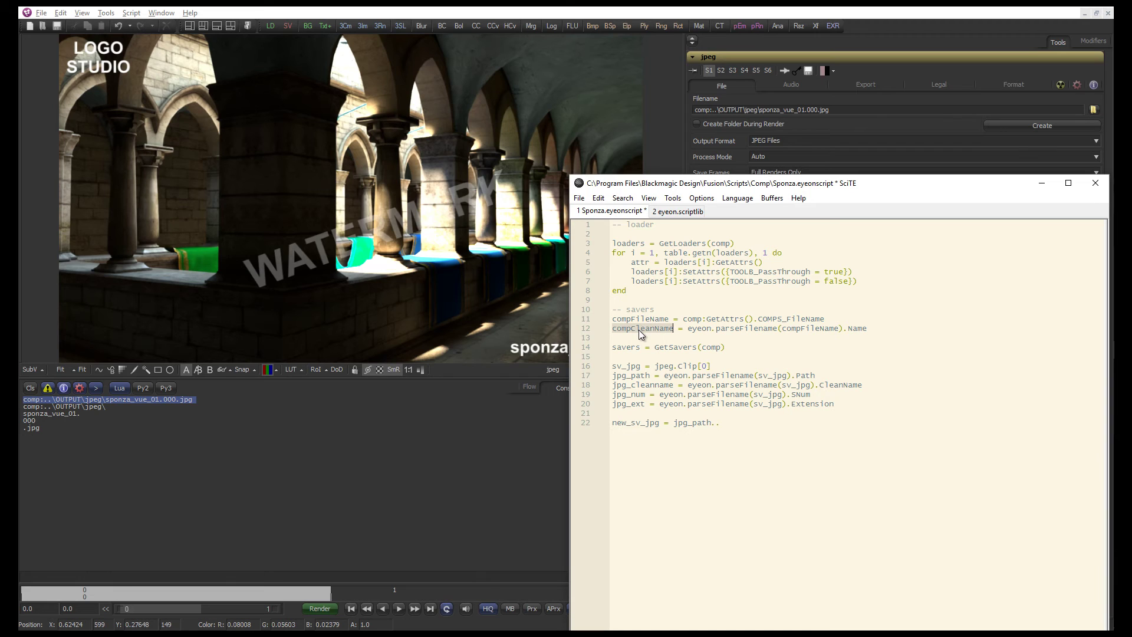
Append compCleanName to the new_sv_jpg expression after jpg_path, using the .. operator
{"action": "left_click", "coordinate": [738, 420]}
{"action": "type", "text": "compCleanName"}
{"action": "type", "text": "."}
{"action": "double_click", "coordinate": [678, 424]}
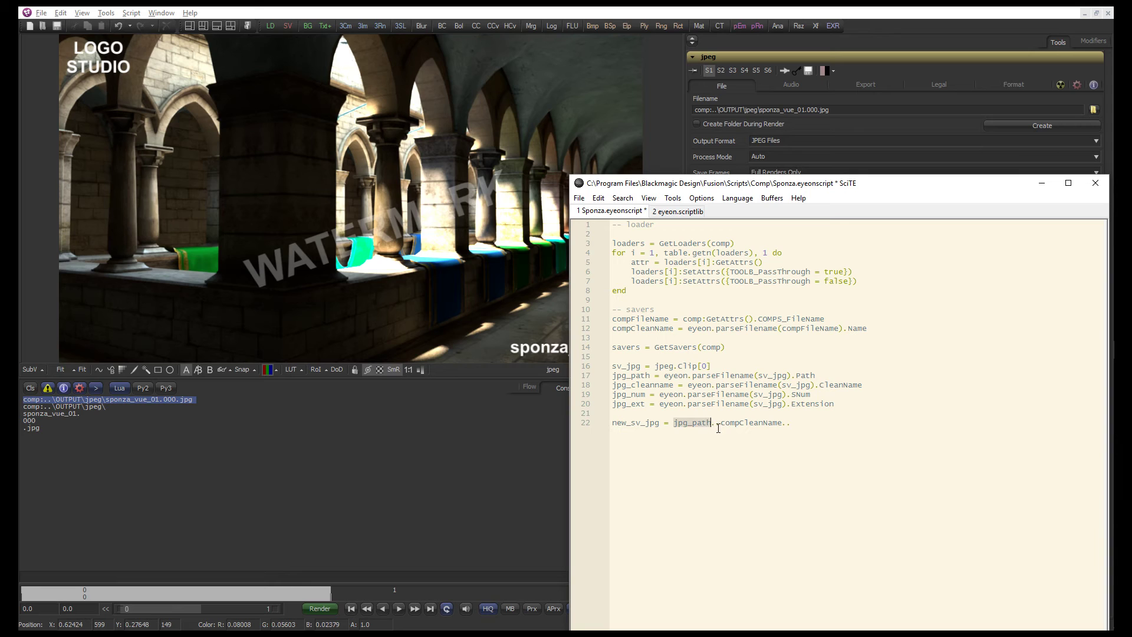
{"action": "left_click_drag", "start_coordinate": [712, 424], "coordinate": [724, 425]}
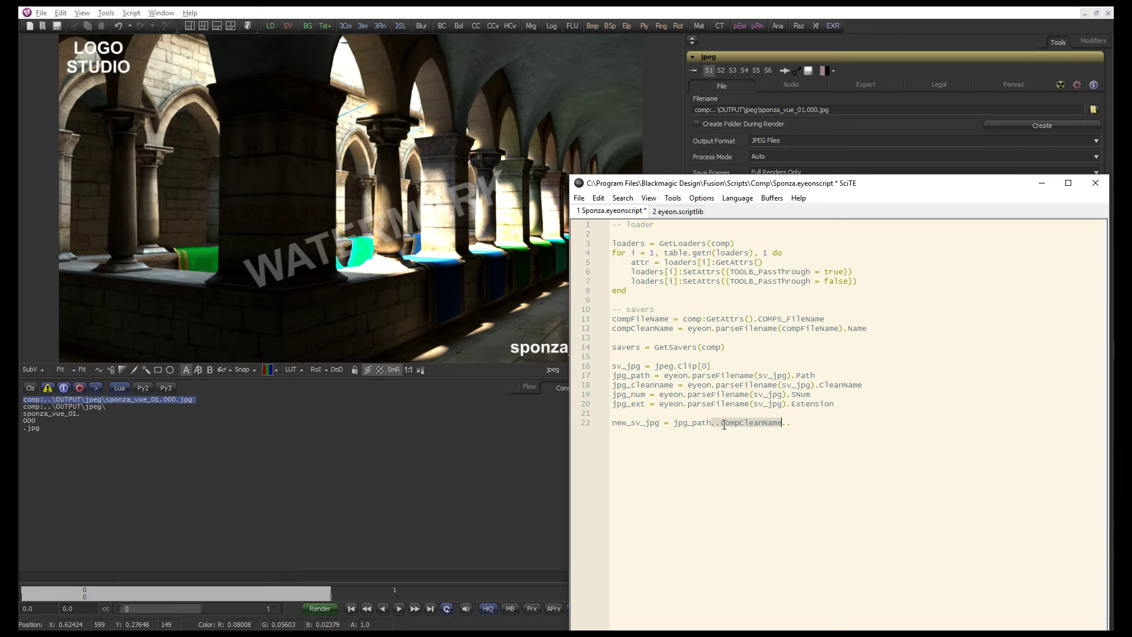
Complete the new_sv_jpg expression by concatenating ".", jpg_num and jpg_ext after compCleanName
{"action": "left_click", "coordinate": [805, 424]}
{"action": "left_click_drag", "start_coordinate": [646, 394], "coordinate": [612, 394]}
{"action": "key", "text": "ctrl+c"}
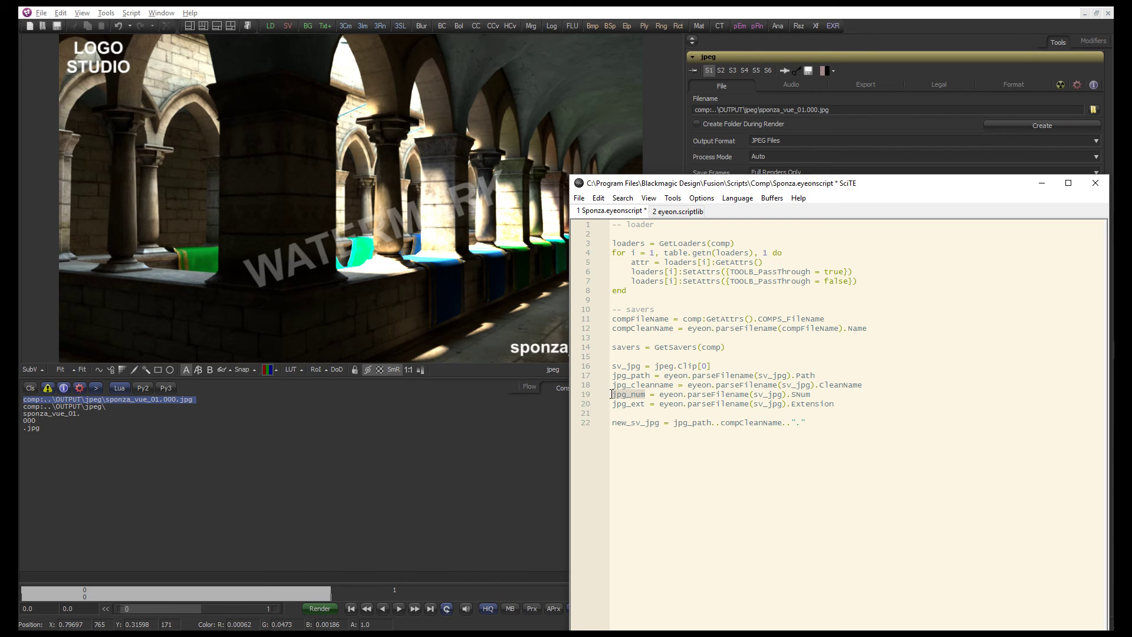
{"action": "left_click", "coordinate": [822, 424]}
{"action": "key", "text": "ctrl+v"}
{"action": "left_click", "coordinate": [806, 423]}
{"action": "type", "text": "..\".\"."}
{"action": "left_click_drag", "start_coordinate": [646, 405], "coordinate": [611, 406]}
{"action": "key", "text": "ctrl+c"}
{"action": "left_click", "coordinate": [872, 425]}
{"action": "key", "text": "ctrl+v"}
{"action": "key", "text": "Return"}
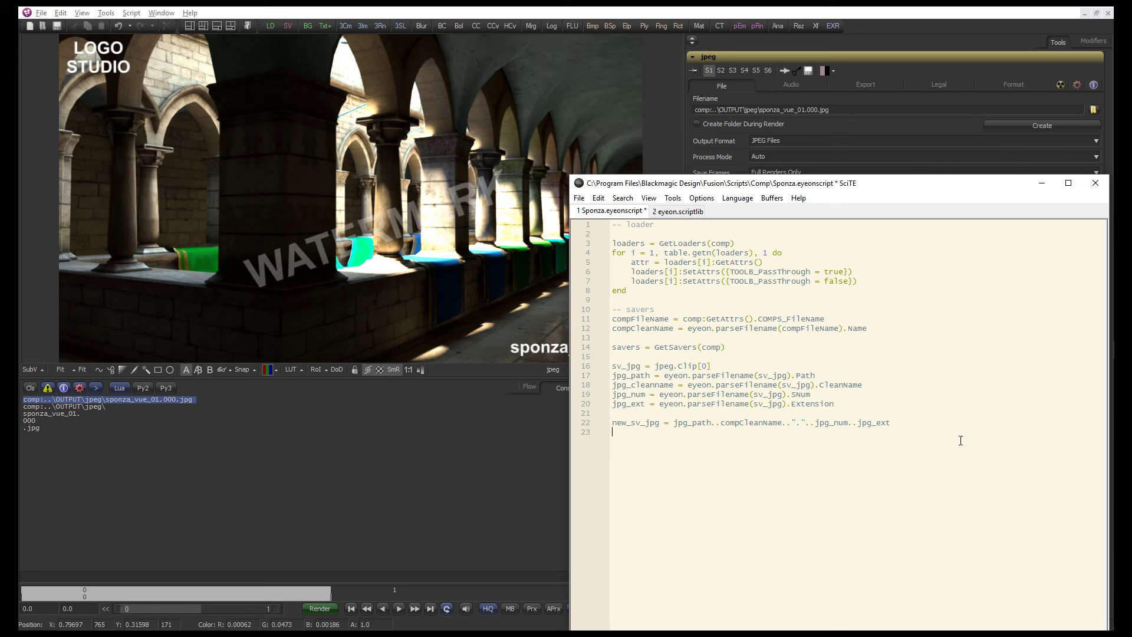
Assign new_sv_jpg to jpeg.Clip[0] on the line below the new_sv_jpg expression, and save the script
{"action": "left_click_drag", "start_coordinate": [711, 366], "coordinate": [655, 366]}
{"action": "key", "text": "ctrl+c"}
{"action": "left_click", "coordinate": [750, 441]}
{"action": "key", "text": "ctrl+v"}
{"action": "double_click", "coordinate": [654, 422]}
{"action": "key", "text": "ctrl+c"}
{"action": "left_click", "coordinate": [738, 451]}
{"action": "key", "text": "ctrl+v"}
{"action": "key", "text": "ctrl+s"}
Clear Fusion's console, run the Sponza script from the flow view and check the jpeg saver's filename
{"action": "left_click", "coordinate": [30, 391]}
{"action": "left_click", "coordinate": [529, 388]}
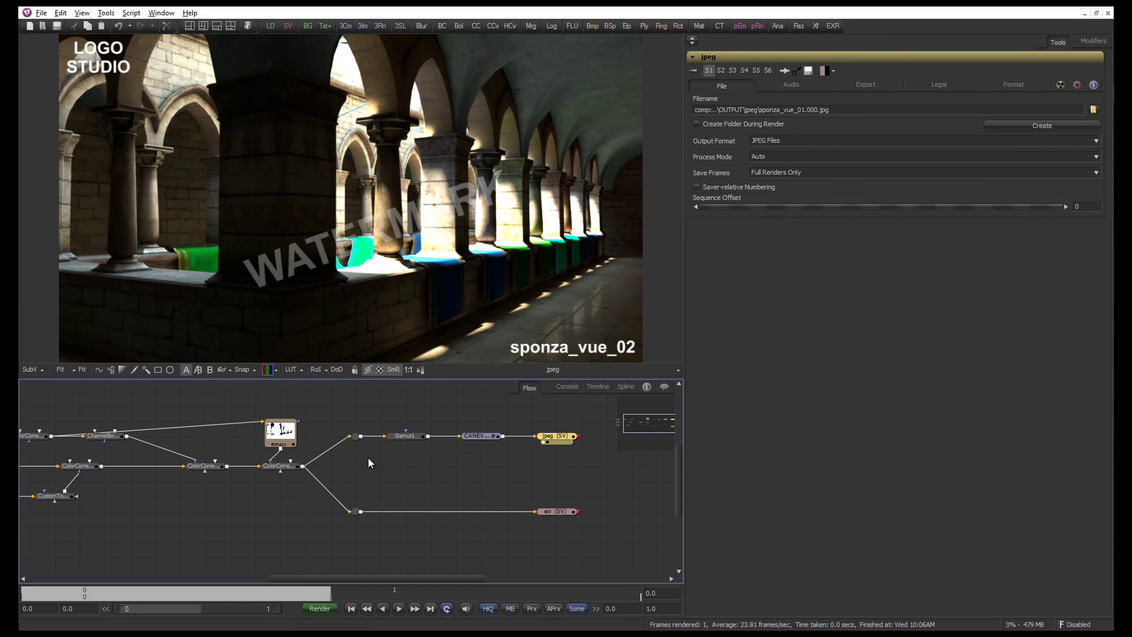
{"action": "left_click", "coordinate": [131, 13]}
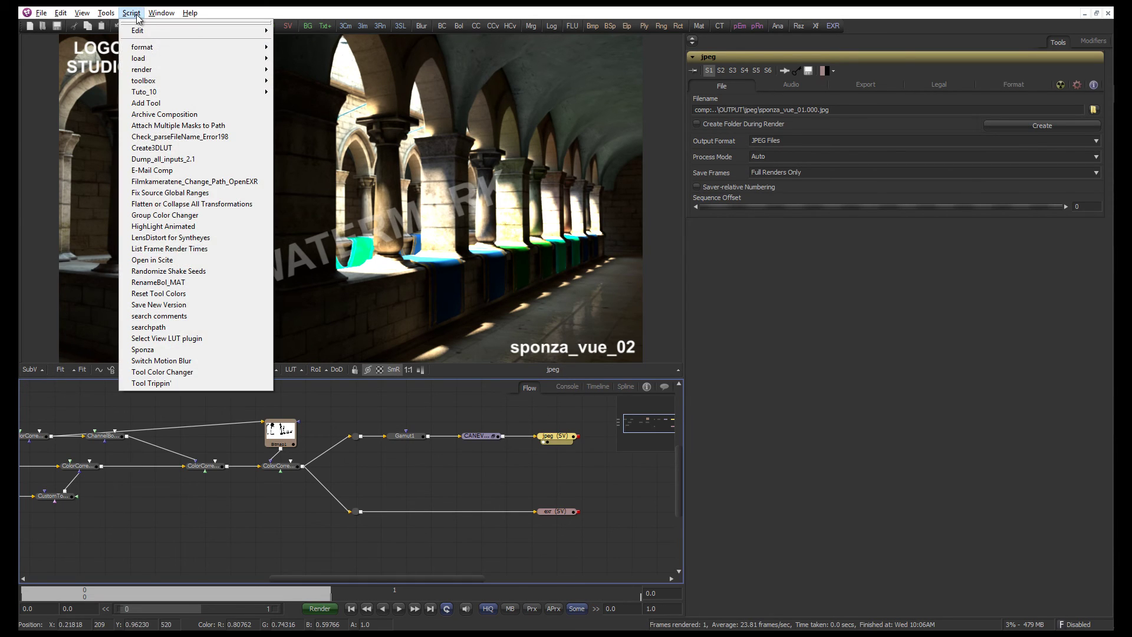
{"action": "left_click", "coordinate": [171, 350]}
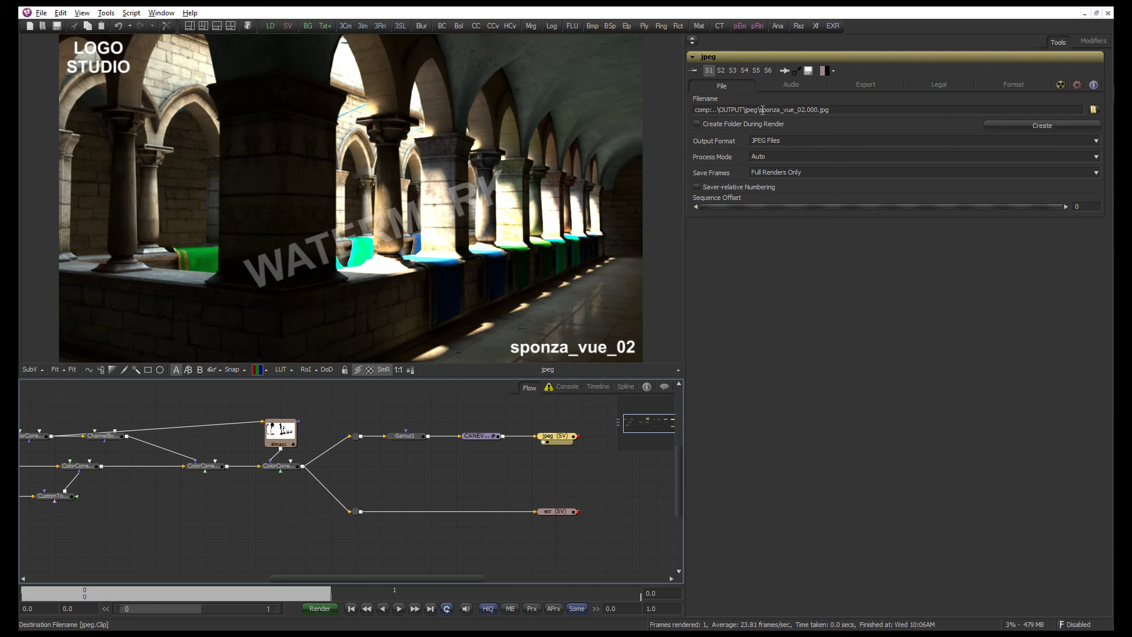
{"action": "left_click_drag", "start_coordinate": [761, 110], "coordinate": [812, 110]}
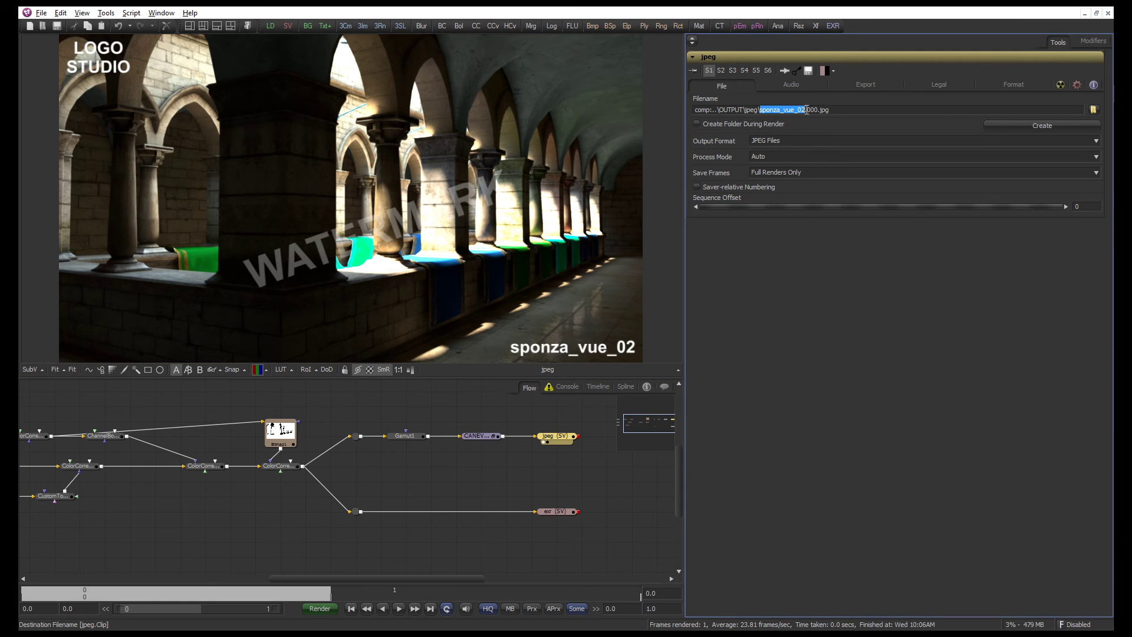
{"action": "left_click", "coordinate": [847, 109]}
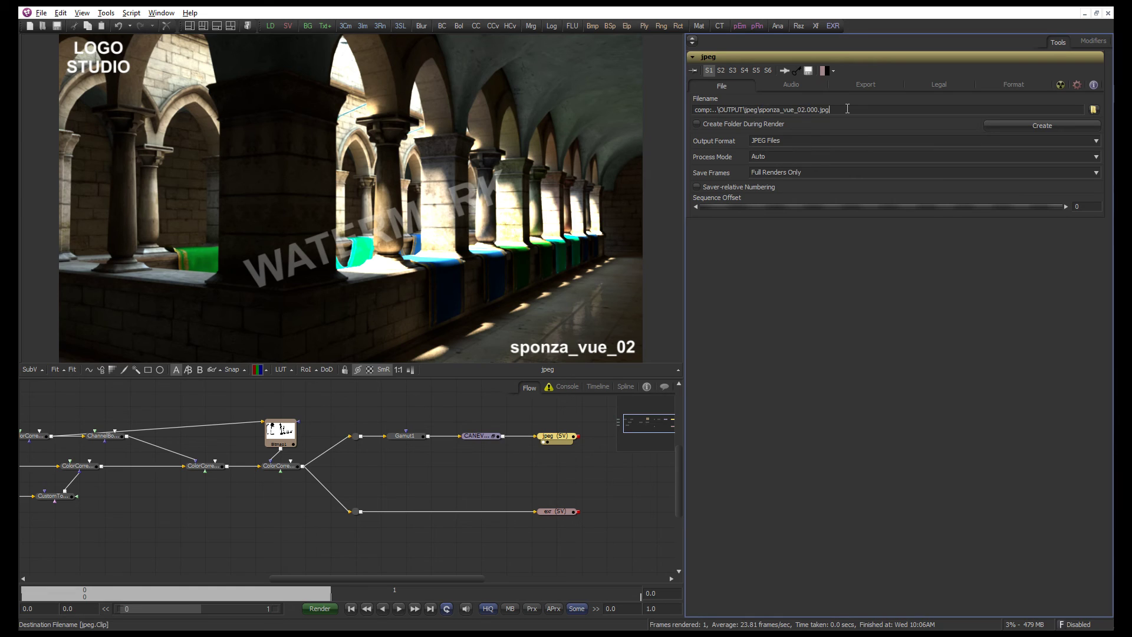
Examine the console messages about the jpeg saver and check the saver's quality setting in its format options
{"action": "left_click", "coordinate": [555, 387]}
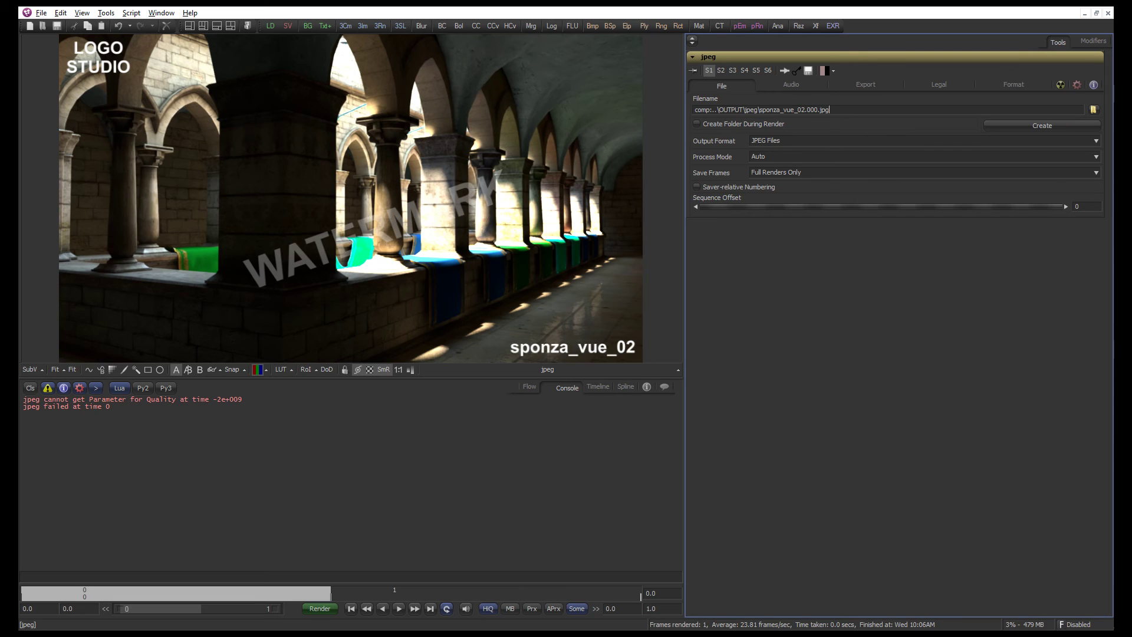
{"action": "left_click", "coordinate": [48, 387]}
{"action": "left_click", "coordinate": [48, 387]}
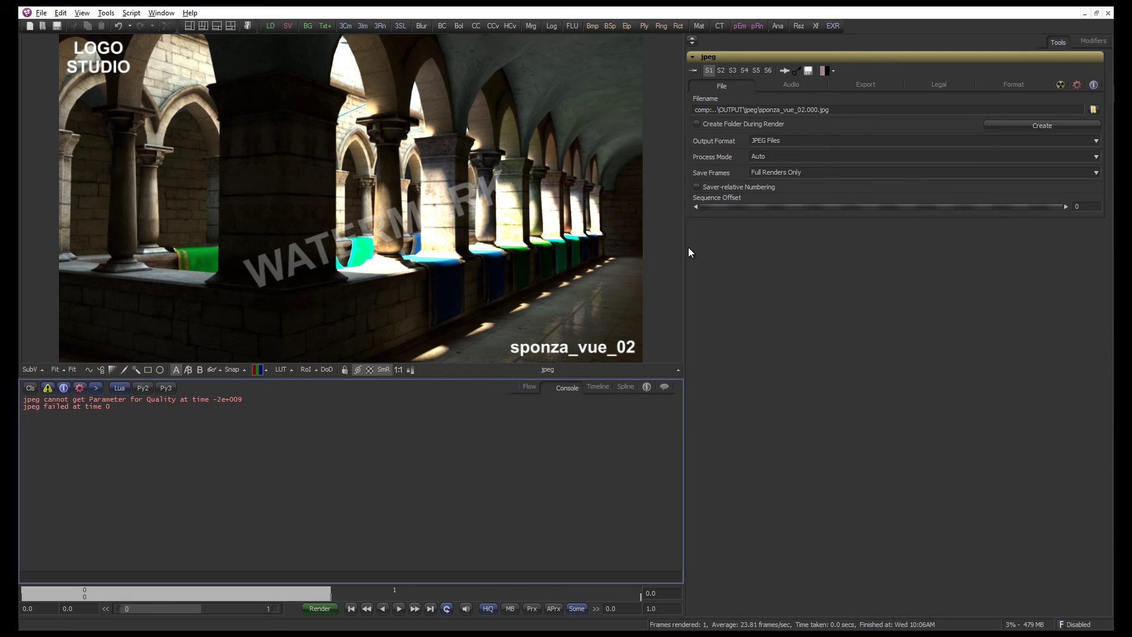
{"action": "key", "text": "alt+Tab"}
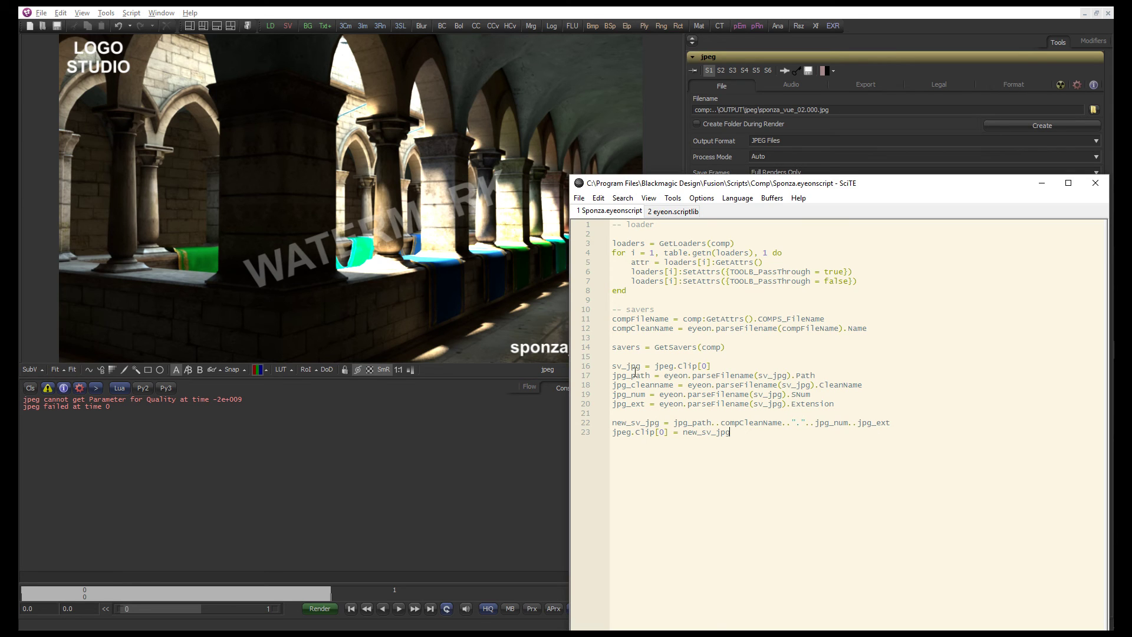
{"action": "double_click", "coordinate": [635, 368]}
{"action": "key", "text": "alt+Tab"}
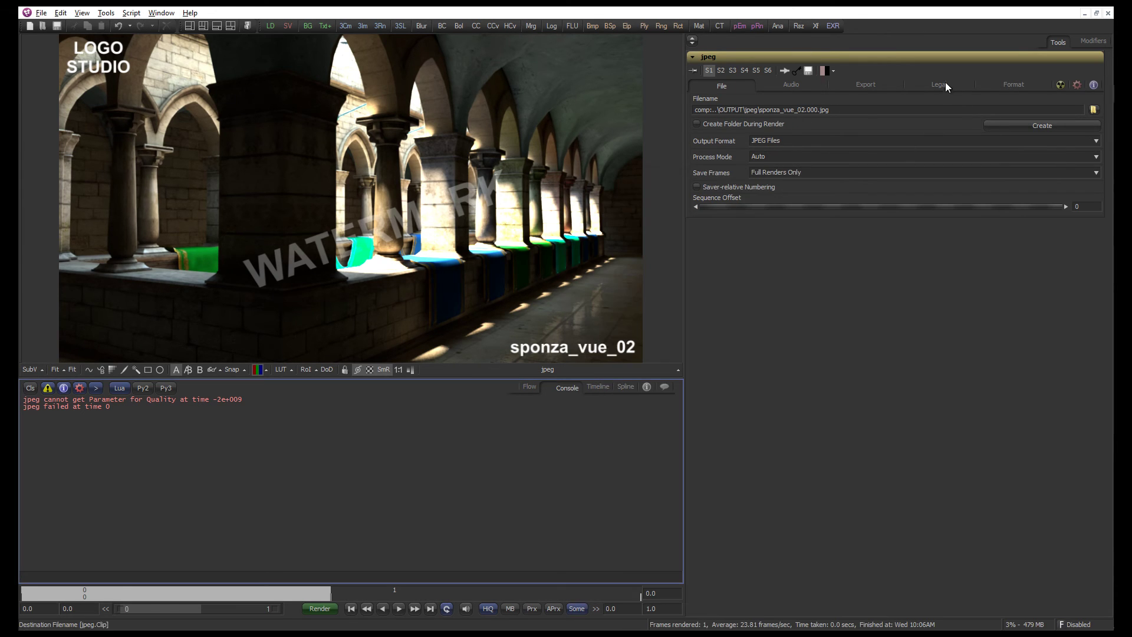
{"action": "left_click", "coordinate": [872, 84]}
{"action": "left_click", "coordinate": [1008, 86]}
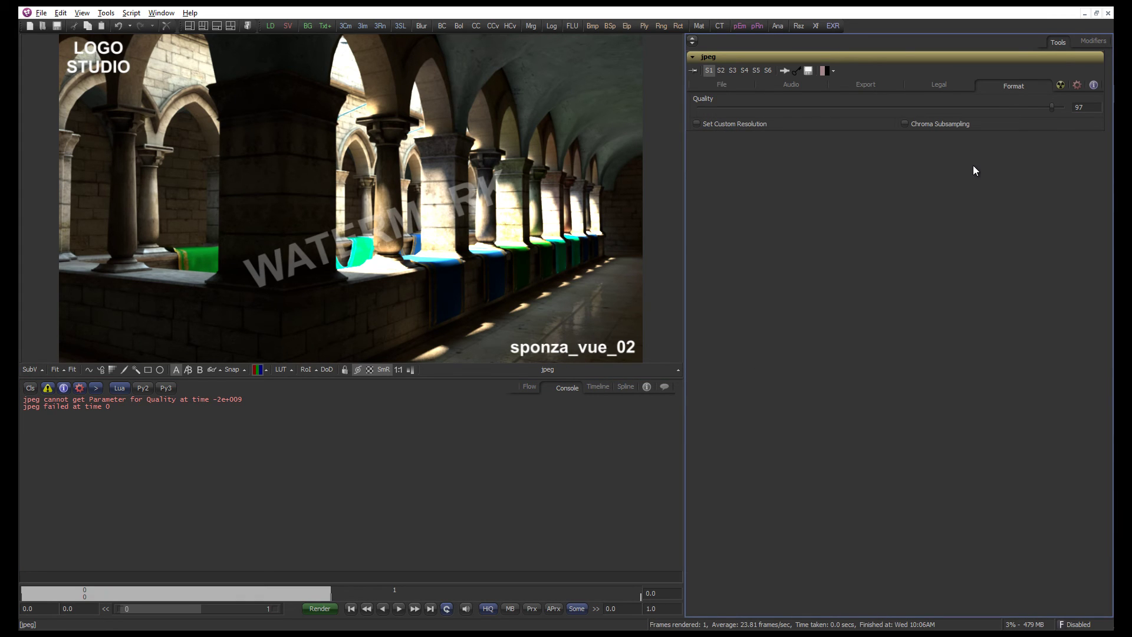
{"action": "left_click", "coordinate": [1089, 107]}
{"action": "left_click", "coordinate": [718, 87]}
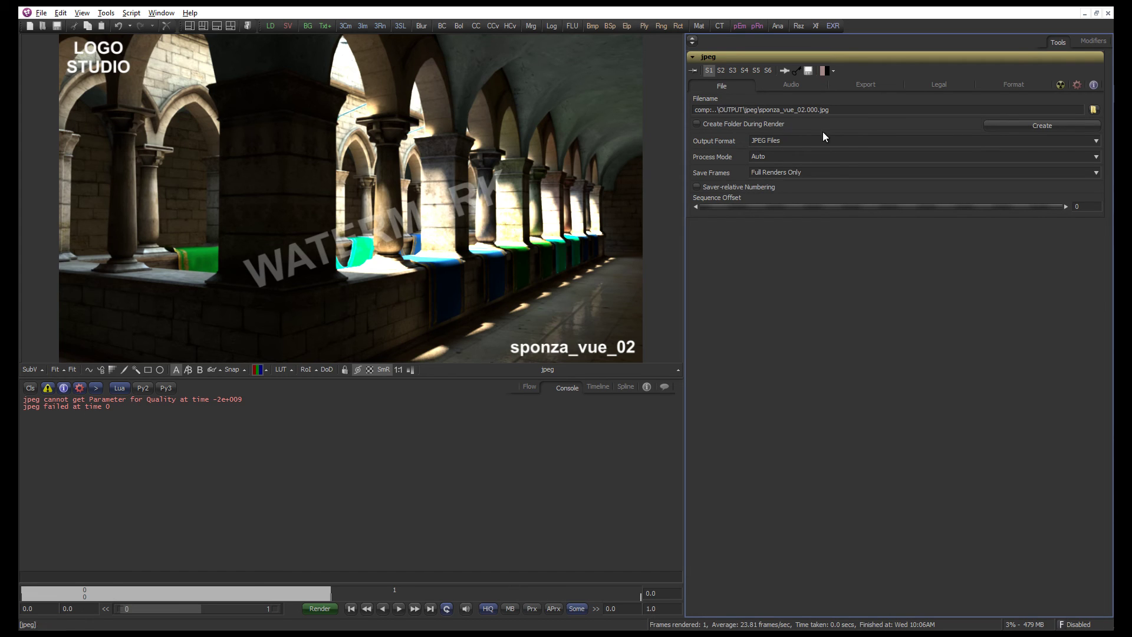
In SciTE, add a --JPEG comment above the sv_jpg line and an --EXR comment below the jpeg saver code
{"action": "left_click", "coordinate": [529, 387]}
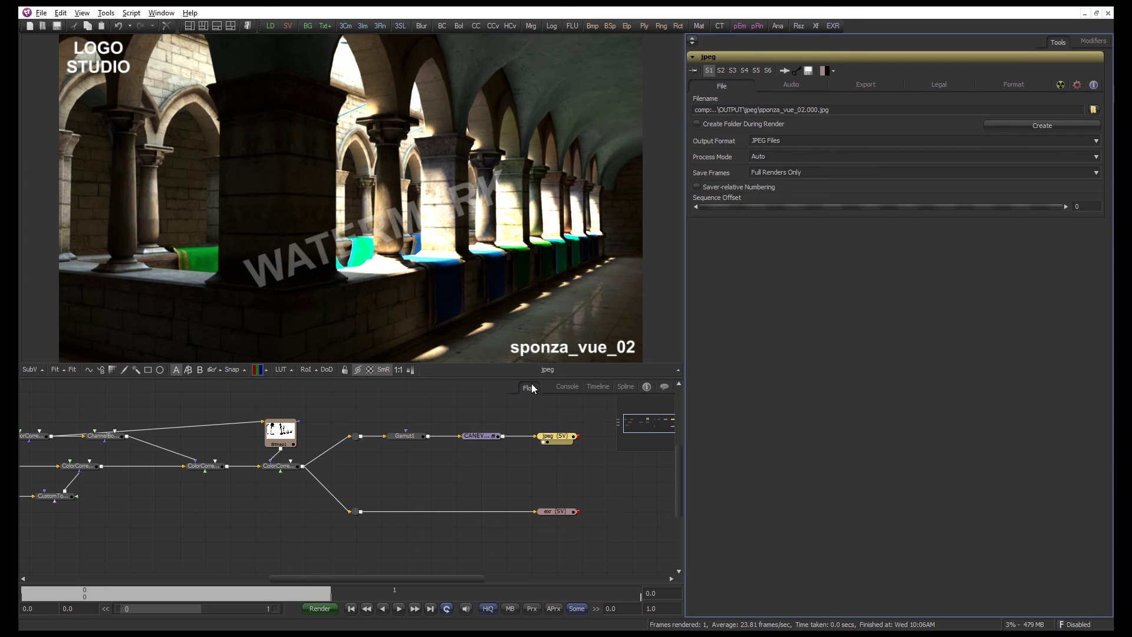
{"action": "left_click", "coordinate": [490, 479]}
{"action": "left_click", "coordinate": [498, 446]}
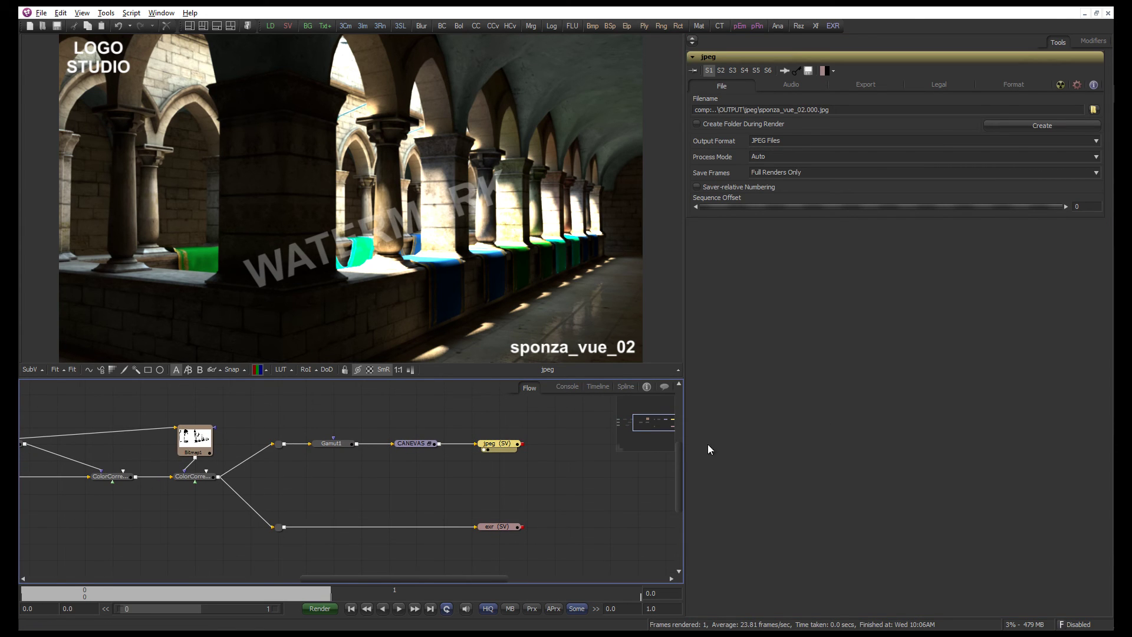
{"action": "key", "text": "alt+Tab"}
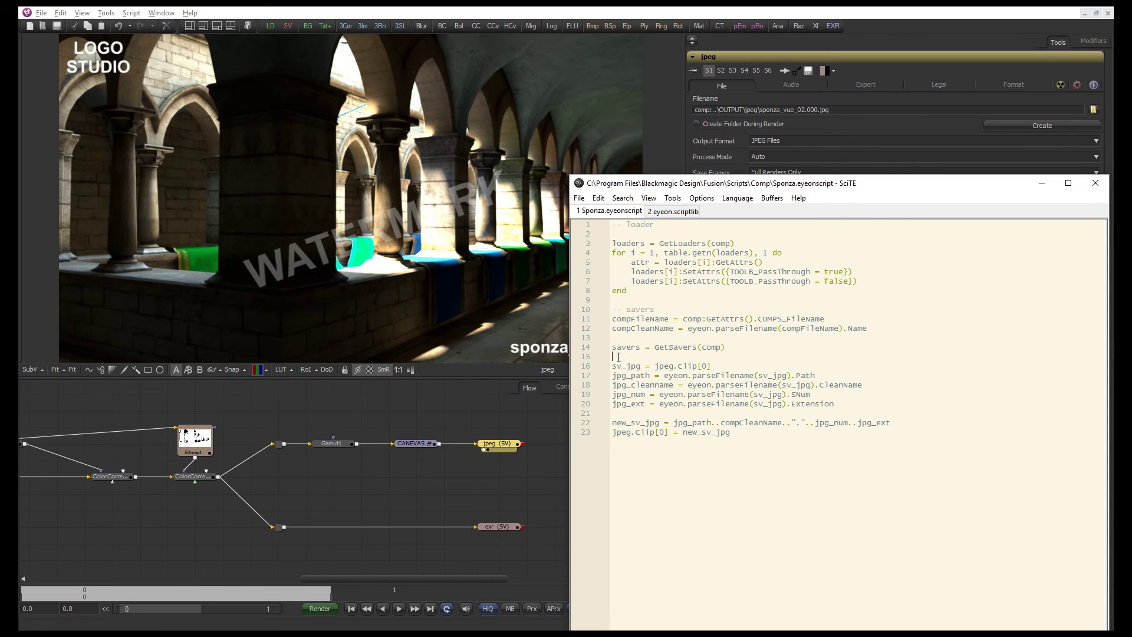
{"action": "key", "text": "Return"}
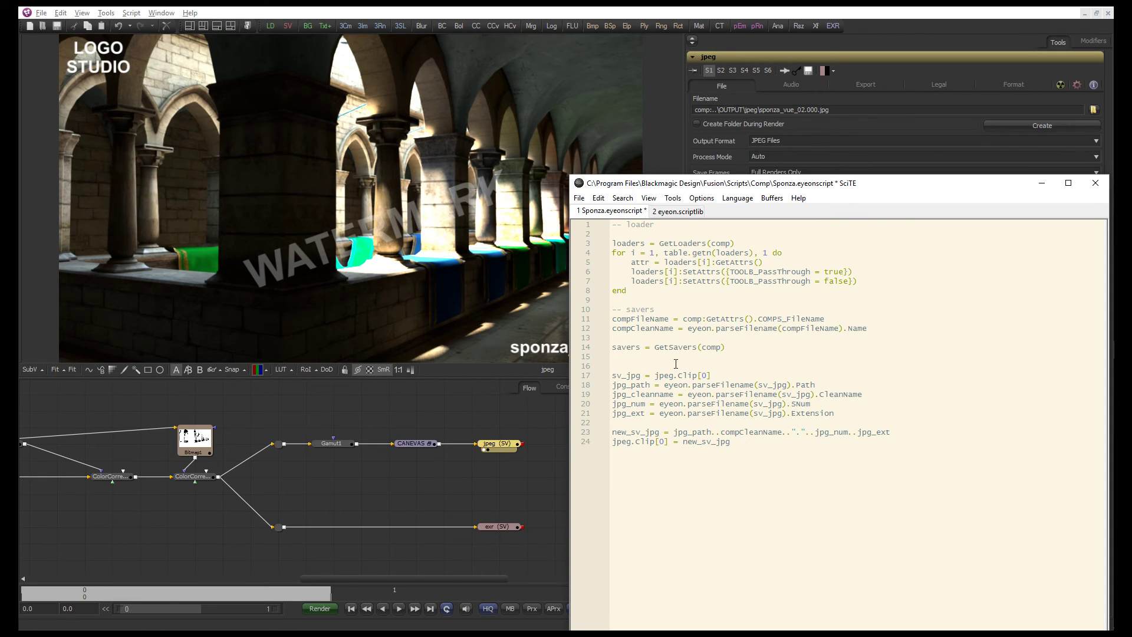
{"action": "type", "text": "--JPEG"}
{"action": "key", "text": "Return"}
{"action": "key", "text": "Return"}
{"action": "type", "text": "--EXR"}
Copy the whole jpeg saver code block and paste it beneath the --EXR comment
{"action": "left_click_drag", "start_coordinate": [731, 442], "coordinate": [610, 377]}
{"action": "key", "text": "ctrl+c"}
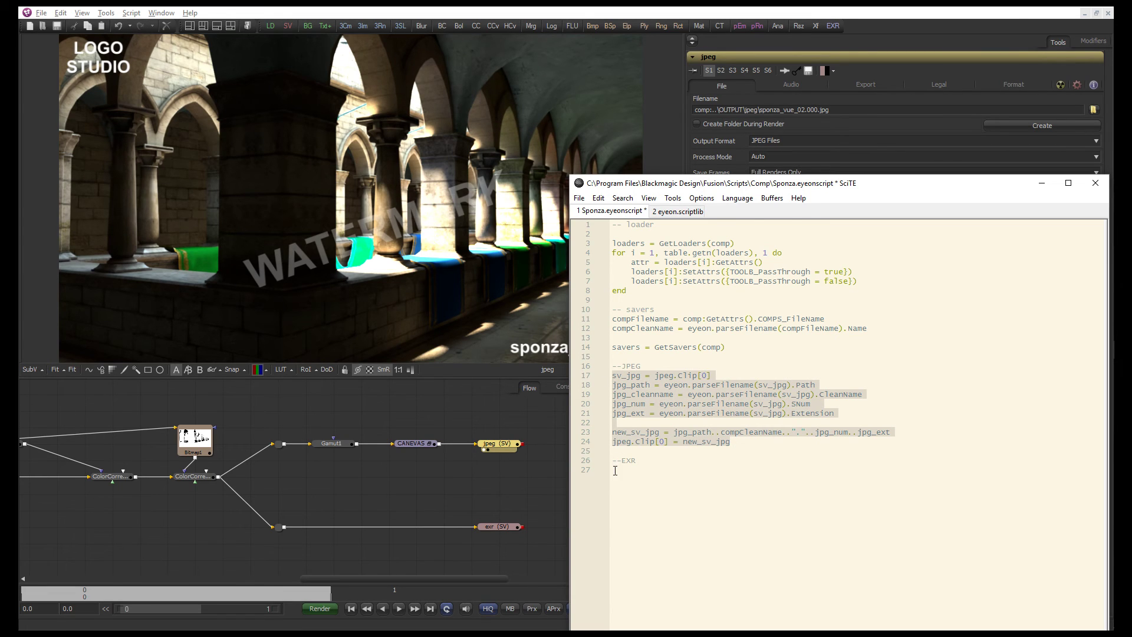
{"action": "left_click", "coordinate": [615, 470]}
{"action": "key", "text": "ctrl+v"}
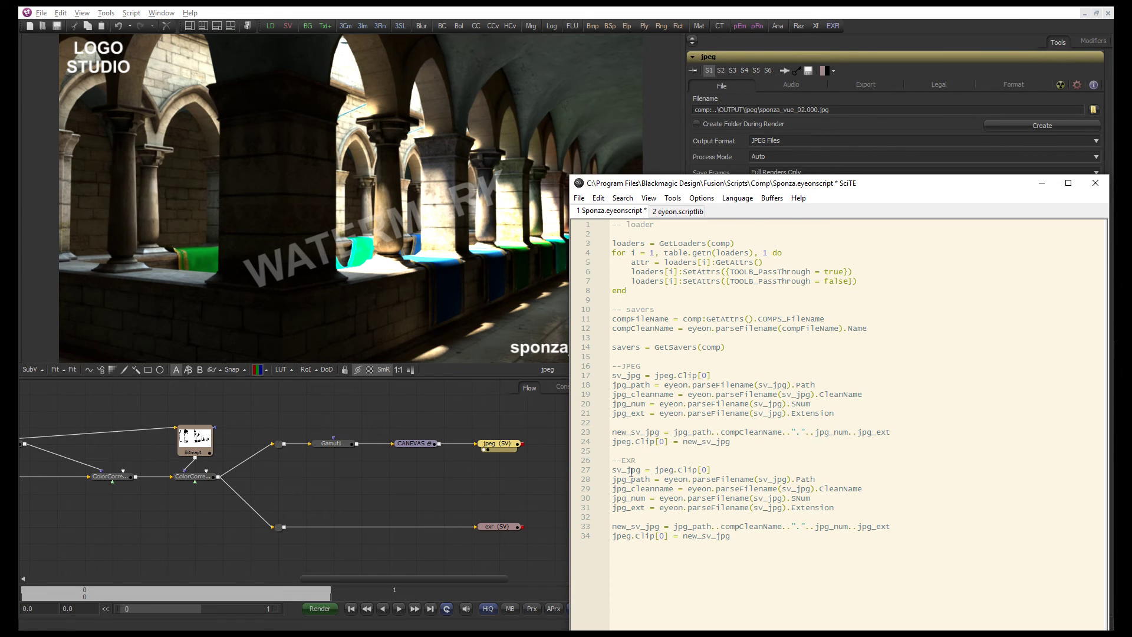
Change the first line under --EXR to sv_exr = exr.Clip[0], save the script and return to Fusion
{"action": "left_click_drag", "start_coordinate": [626, 470], "coordinate": [641, 471]}
{"action": "type", "text": "exr"}
{"action": "left_click_drag", "start_coordinate": [655, 470], "coordinate": [673, 471]}
{"action": "type", "text": "exr"}
{"action": "left_click_drag", "start_coordinate": [727, 186], "coordinate": [645, 116]}
{"action": "left_click", "coordinate": [783, 385]}
{"action": "key", "text": "ctrl+s"}
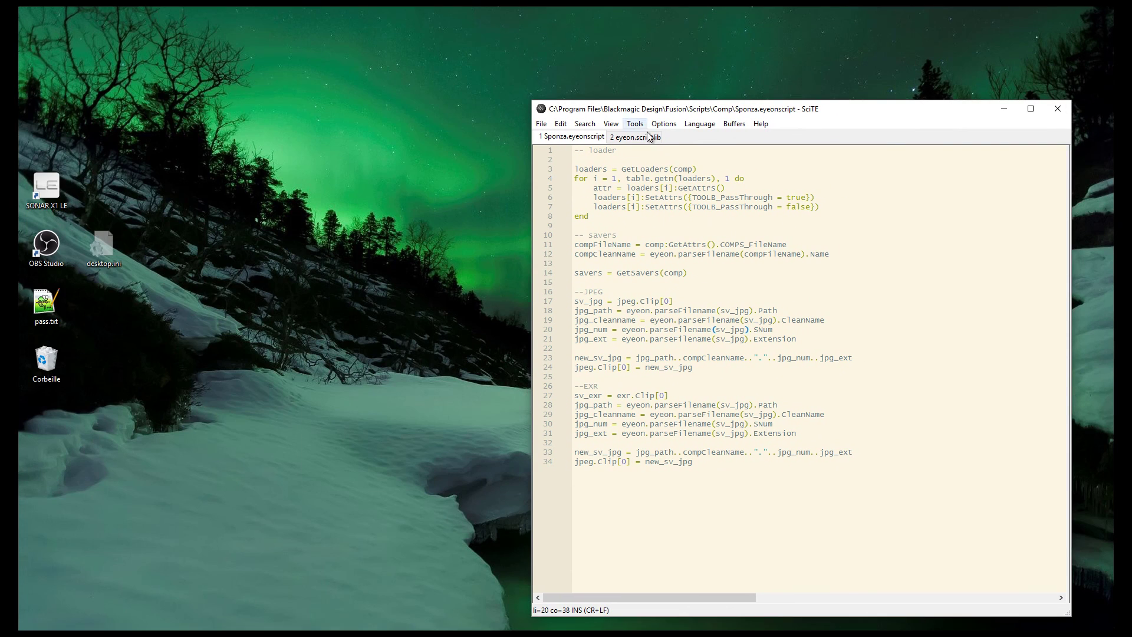
{"action": "key", "text": "alt+Tab"}
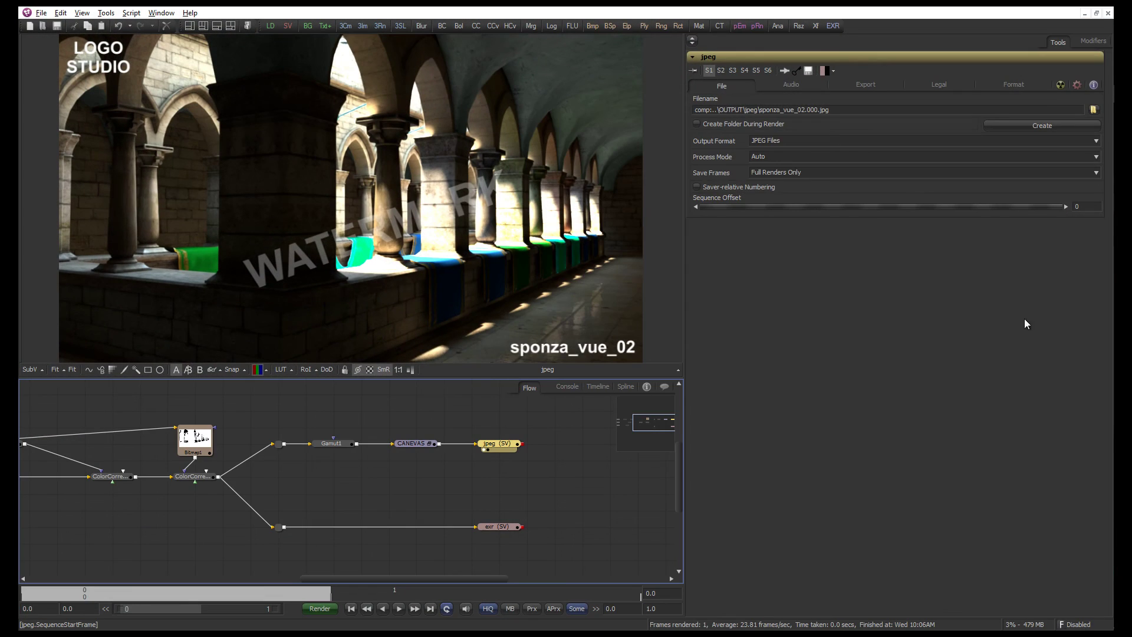
Switch back to the Sponza script in SciTE
{"action": "key", "text": "alt+Tab"}
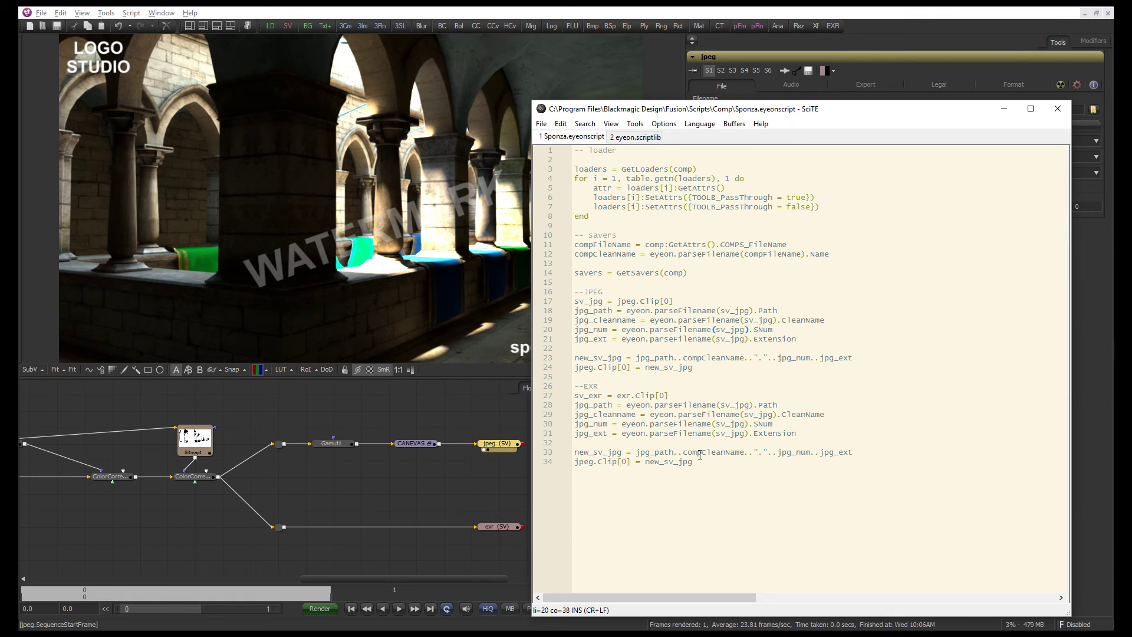
{"action": "left_click", "coordinate": [602, 405]}
{"action": "key", "text": "Left"}
{"action": "key", "text": "Left"}
{"action": "key", "text": "Left"}
{"action": "key", "text": "shift+Home"}
{"action": "left_click", "coordinate": [592, 397]}
{"action": "key", "text": "ctrl+f"}
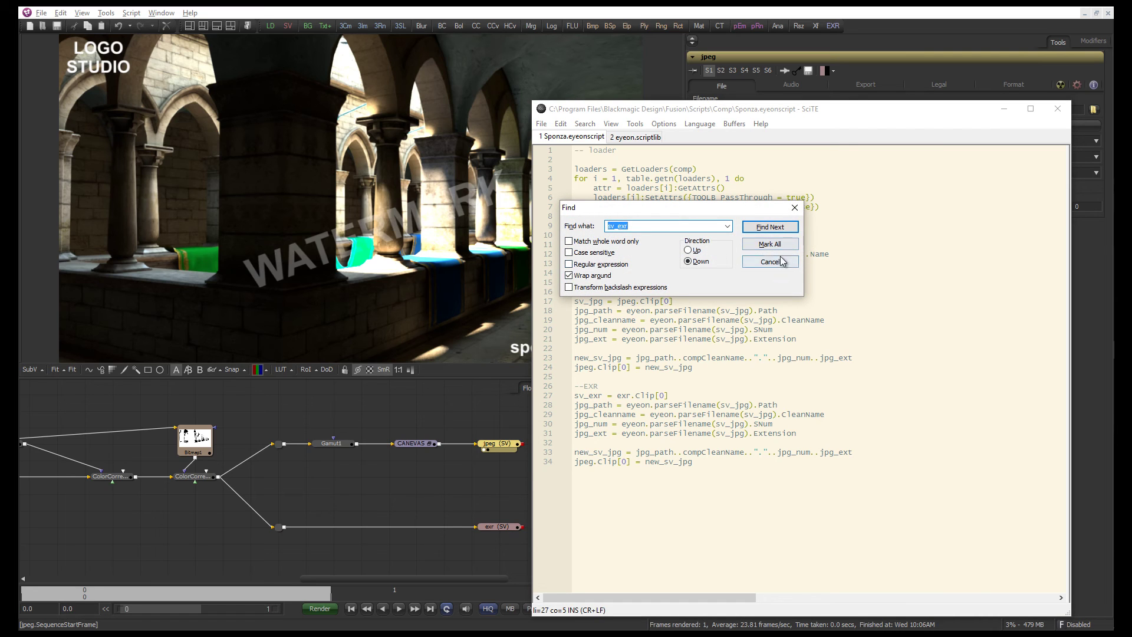
{"action": "left_click", "coordinate": [793, 208]}
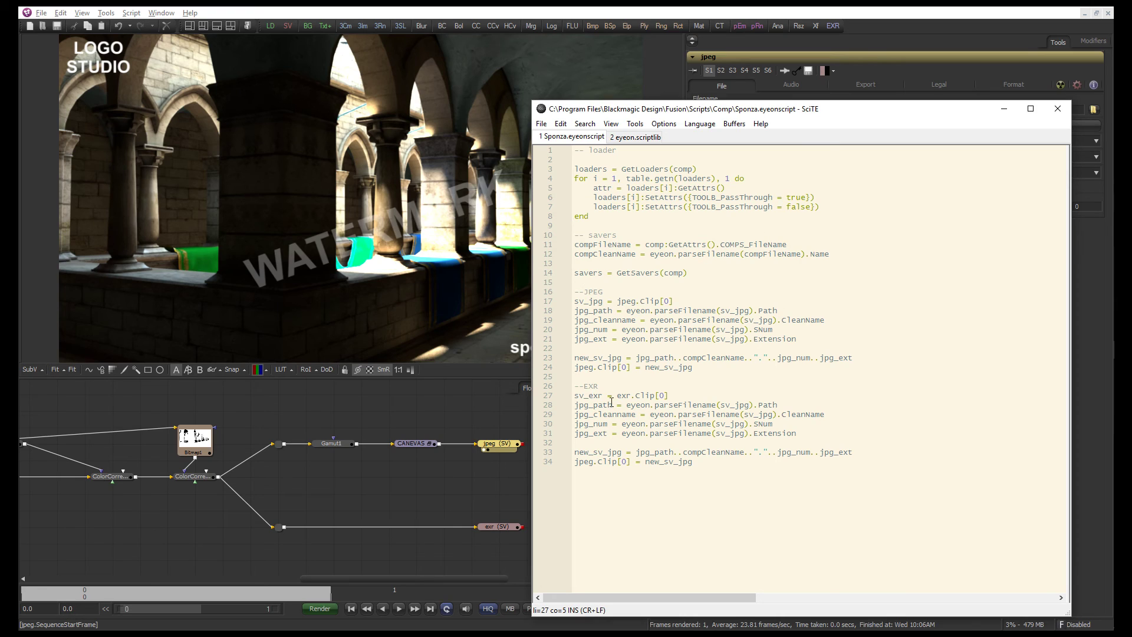
Replace the jpg prefix with exr in the path, cleanname, num and ext variable names of the EXR block
{"action": "left_click_drag", "start_coordinate": [590, 398], "coordinate": [603, 399]}
{"action": "key", "text": "ctrl+c"}
{"action": "left_click_drag", "start_coordinate": [648, 108], "coordinate": [648, 105]}
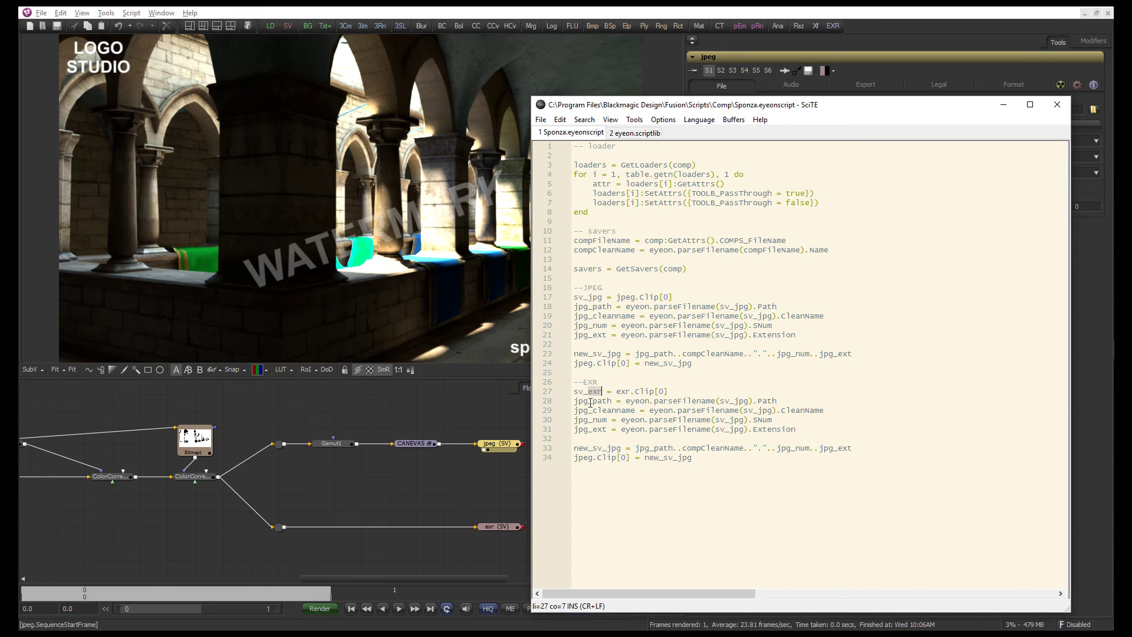
{"action": "key", "text": "ctrl+v"}
{"action": "left_click_drag", "start_coordinate": [589, 401], "coordinate": [573, 429]}
{"action": "key", "text": "ctrl+v"}
{"action": "key", "text": "ctrl+v"}
{"action": "key", "text": "ctrl+v"}
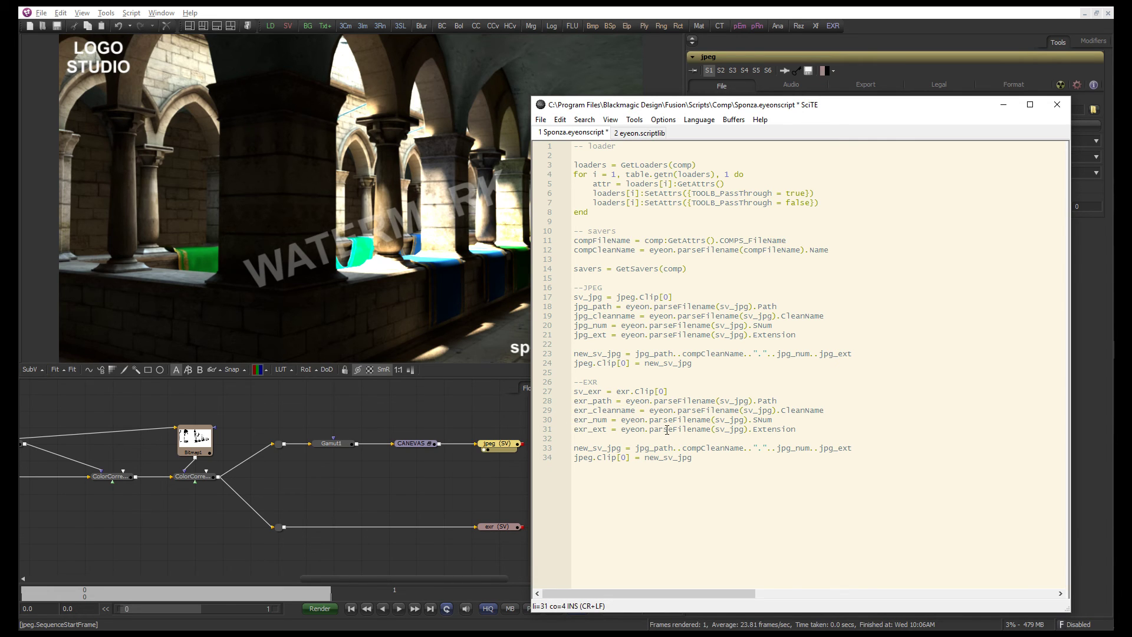
Replace sv_jpg with sv_exr in the four eyeon.parseFilename calls of the EXR block
{"action": "double_click", "coordinate": [602, 391]}
{"action": "key", "text": "ctrl+c"}
{"action": "double_click", "coordinate": [736, 401]}
{"action": "key", "text": "ctrl+v"}
{"action": "double_click", "coordinate": [736, 410]}
{"action": "key", "text": "ctrl+v"}
{"action": "double_click", "coordinate": [732, 420]}
{"action": "key", "text": "ctrl+v"}
{"action": "double_click", "coordinate": [729, 429]}
{"action": "key", "text": "ctrl+v"}
In the EXR block's filename assembly line, rename the variable to new_sv_exr and replace jpg_path with exr_path
{"action": "left_click_drag", "start_coordinate": [606, 449], "coordinate": [620, 449]}
{"action": "type", "text": "exr"}
{"action": "double_click", "coordinate": [594, 400]}
{"action": "key", "text": "ctrl+c"}
{"action": "double_click", "coordinate": [666, 448]}
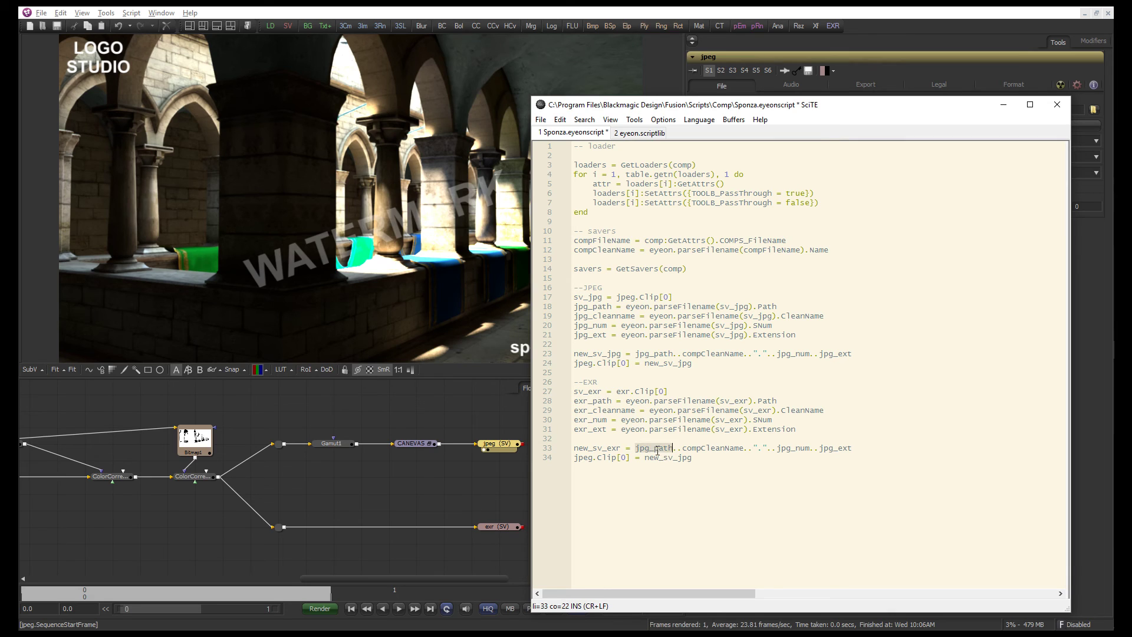
{"action": "key", "text": "ctrl+v"}
In the same assembly line, replace jpg_num with exr_num and jpg_ext with exr_ext
{"action": "double_click", "coordinate": [587, 419]}
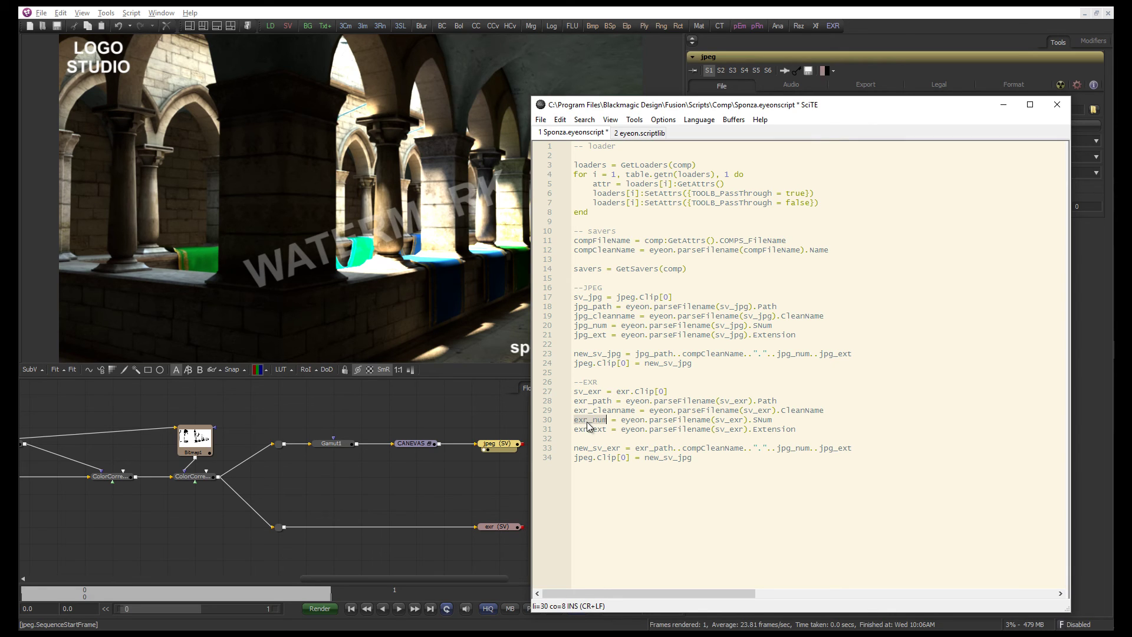
{"action": "key", "text": "ctrl+c"}
{"action": "double_click", "coordinate": [809, 449]}
{"action": "key", "text": "ctrl+v"}
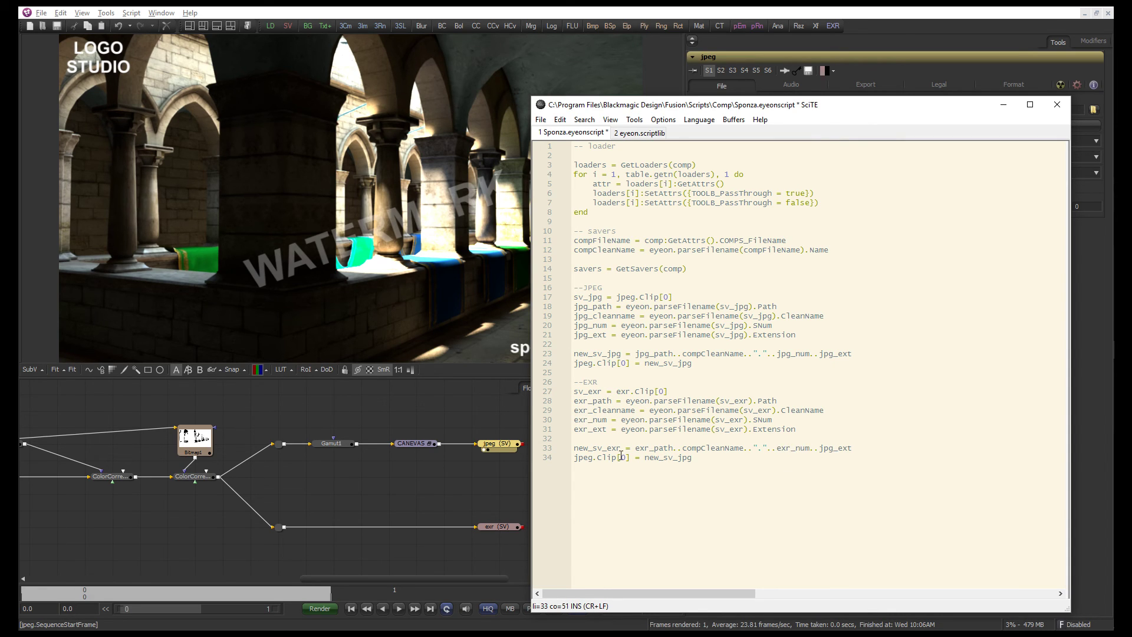
{"action": "double_click", "coordinate": [587, 429]}
{"action": "left_click", "coordinate": [843, 449]}
{"action": "double_click", "coordinate": [843, 449]}
{"action": "key", "text": "ctrl+v"}
Replace new_sv_jpg with new_sv_exr in the script's last line and save the script
{"action": "double_click", "coordinate": [603, 448]}
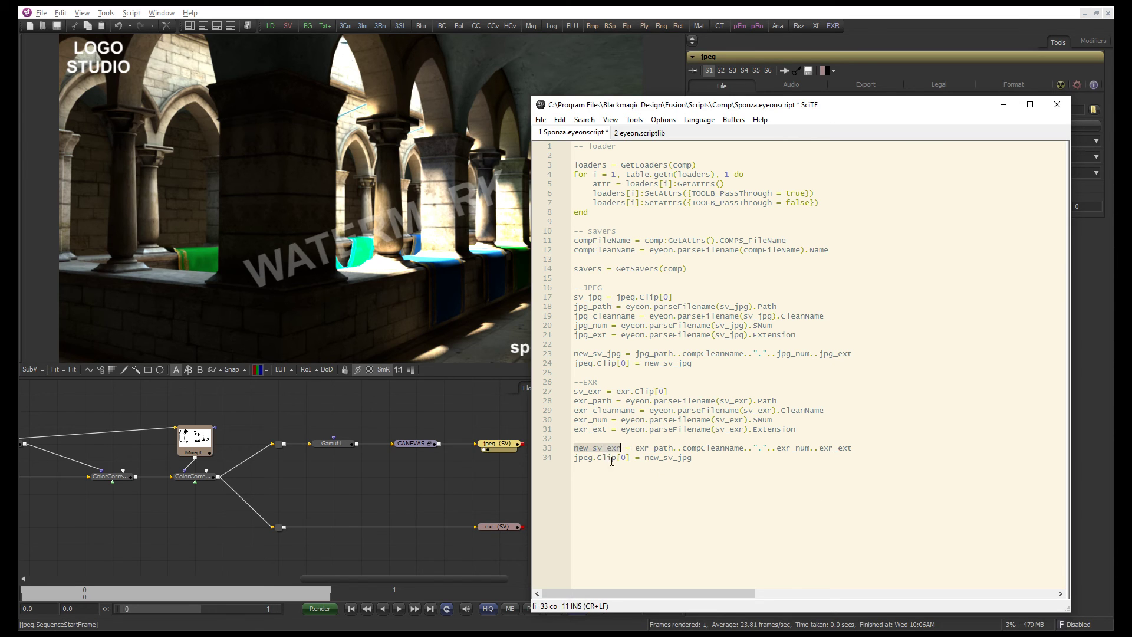
{"action": "double_click", "coordinate": [668, 458]}
{"action": "key", "text": "ctrl+s"}
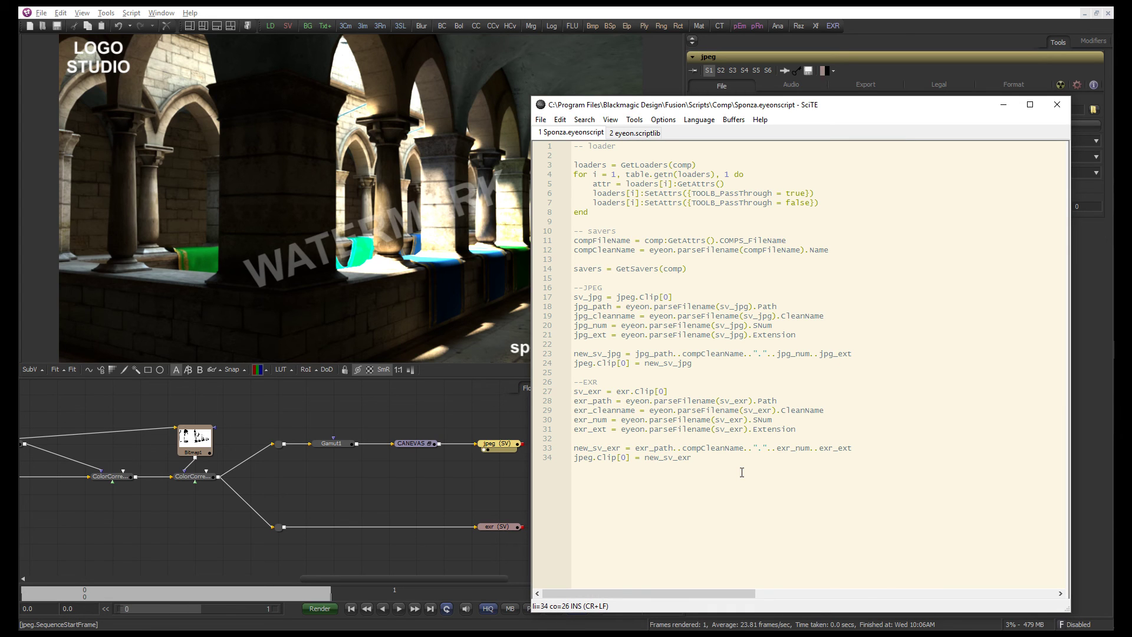
Run the Sponza script in Fusion, clear the console messages and return to the flow view
{"action": "left_click", "coordinate": [494, 410]}
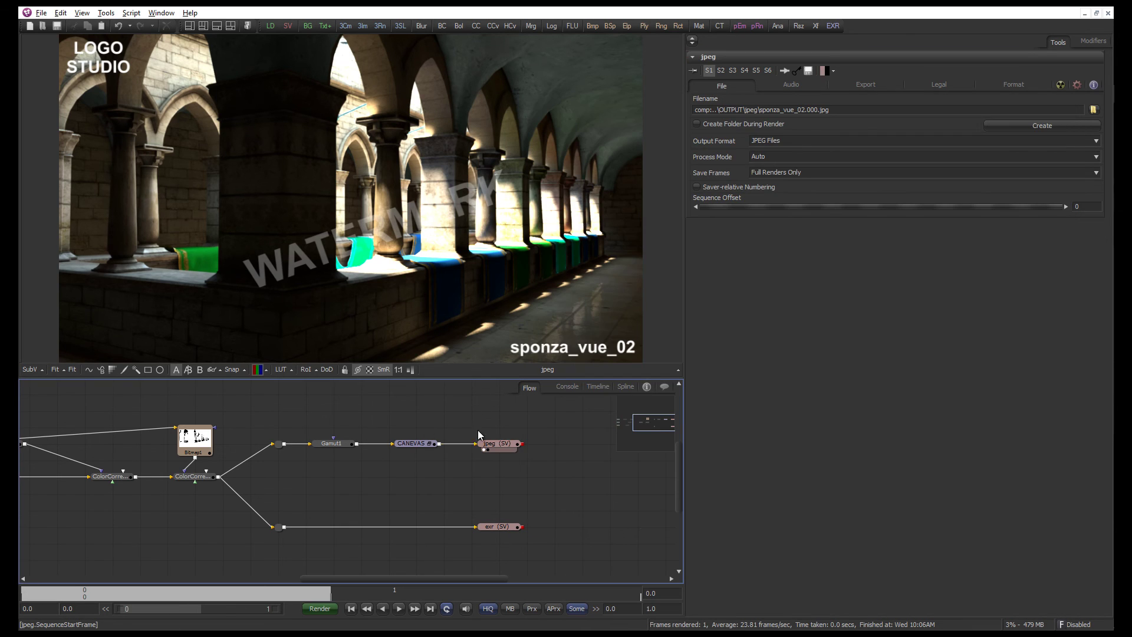
{"action": "left_click", "coordinate": [131, 13]}
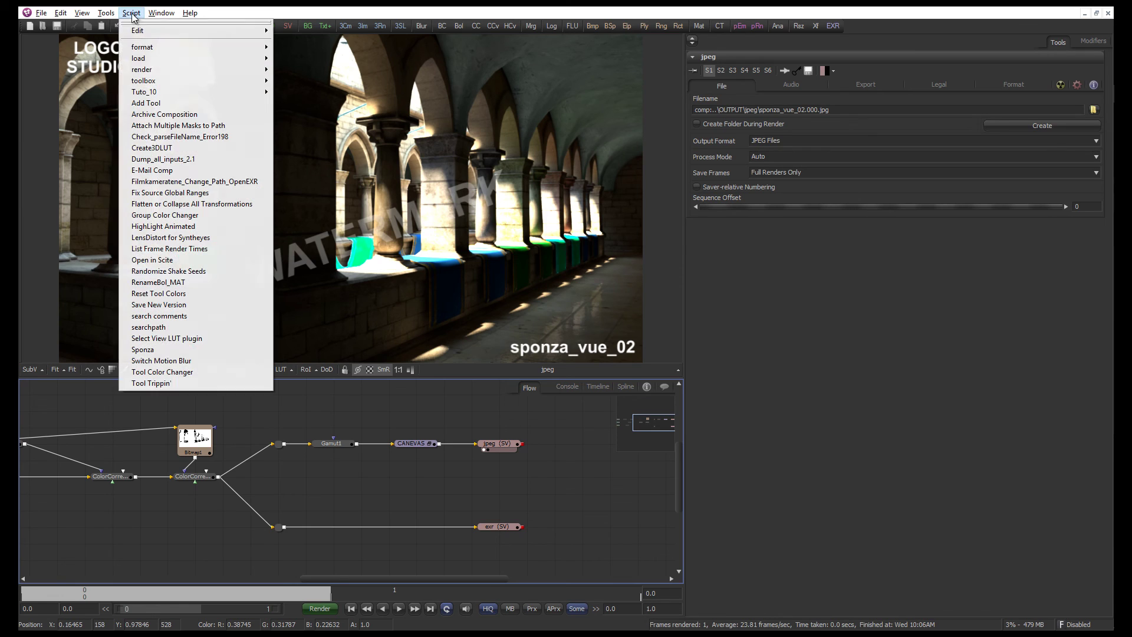
{"action": "left_click", "coordinate": [141, 350]}
{"action": "left_click", "coordinate": [560, 388]}
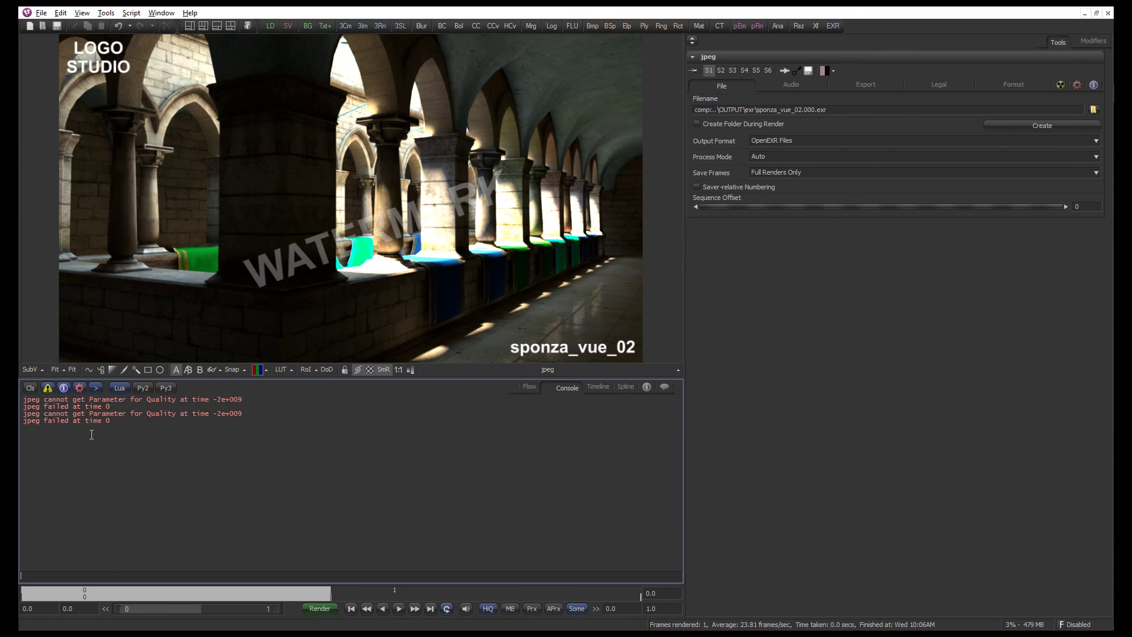
{"action": "left_click", "coordinate": [36, 389]}
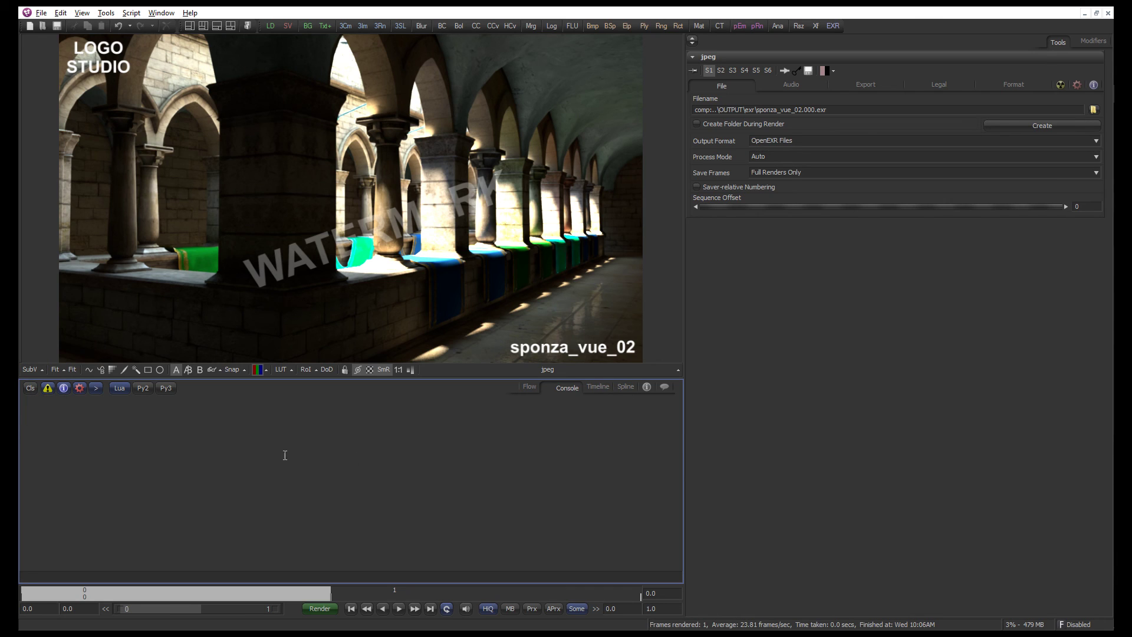
{"action": "left_click", "coordinate": [529, 388]}
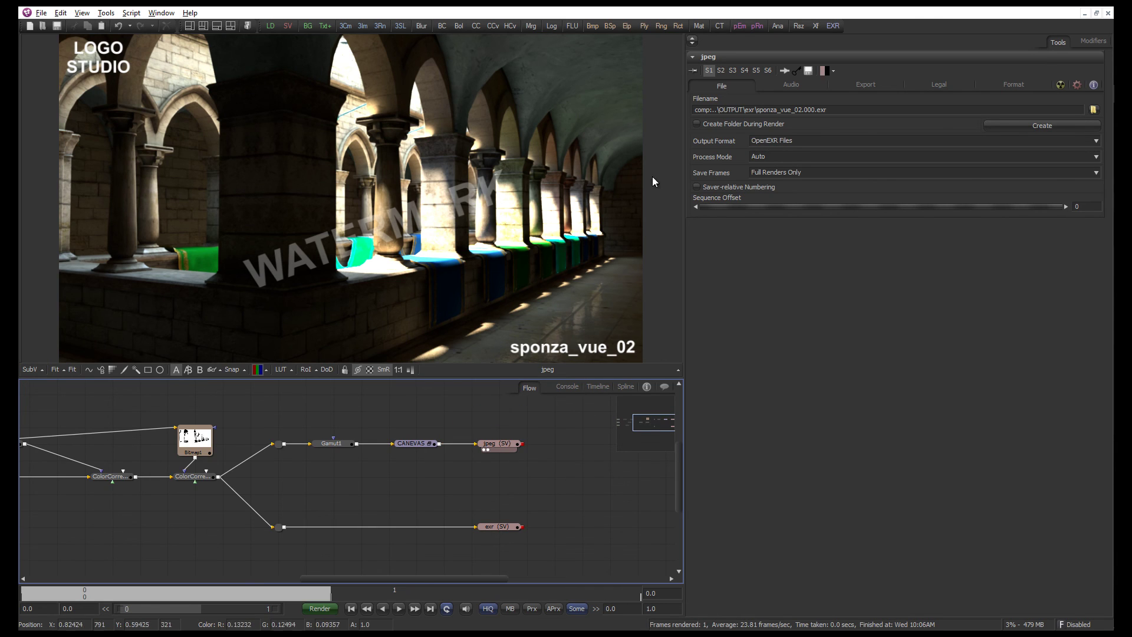
Compare the filenames and viewer images of the exr and jpeg savers
{"action": "left_click", "coordinate": [501, 525]}
{"action": "key", "text": "1"}
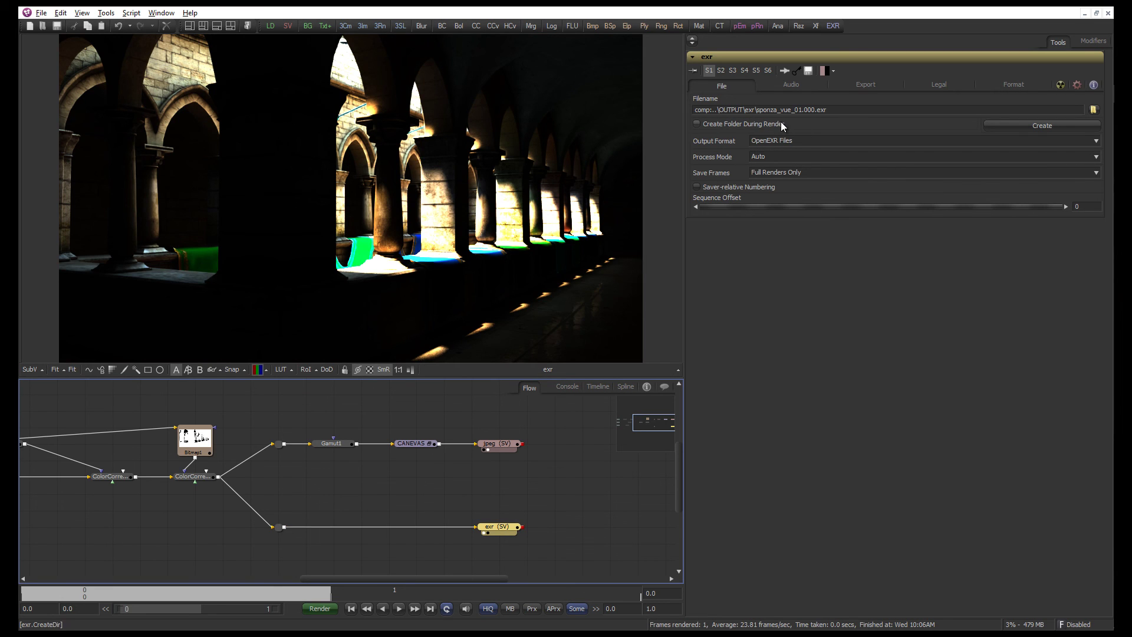
{"action": "left_click", "coordinate": [498, 444]}
{"action": "key", "text": "1"}
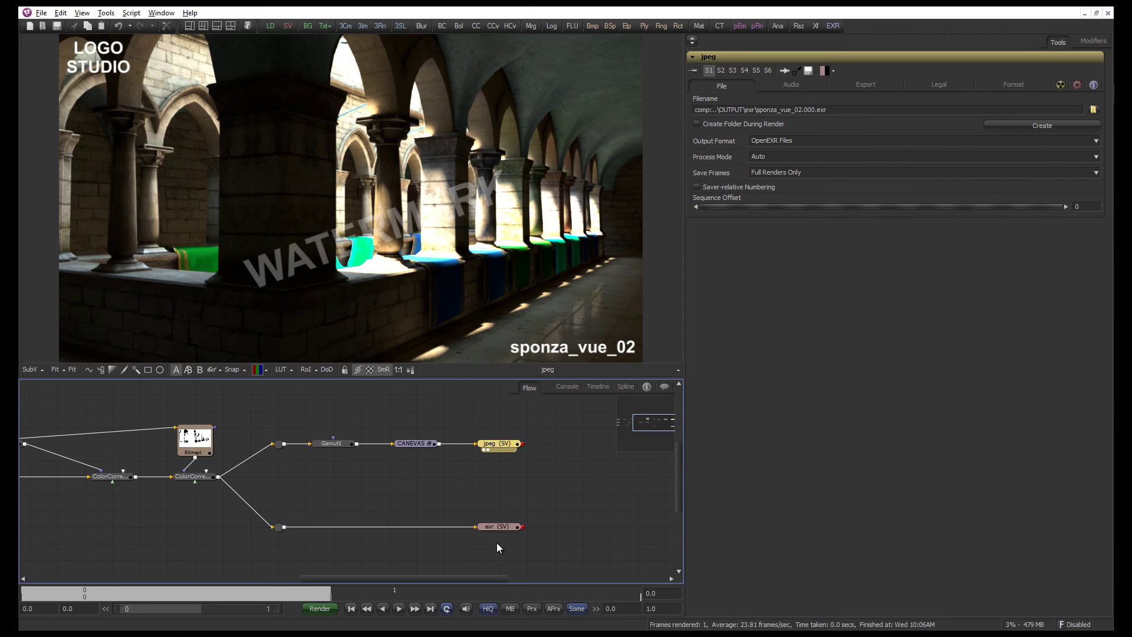
{"action": "left_click", "coordinate": [497, 532]}
{"action": "key", "text": "1"}
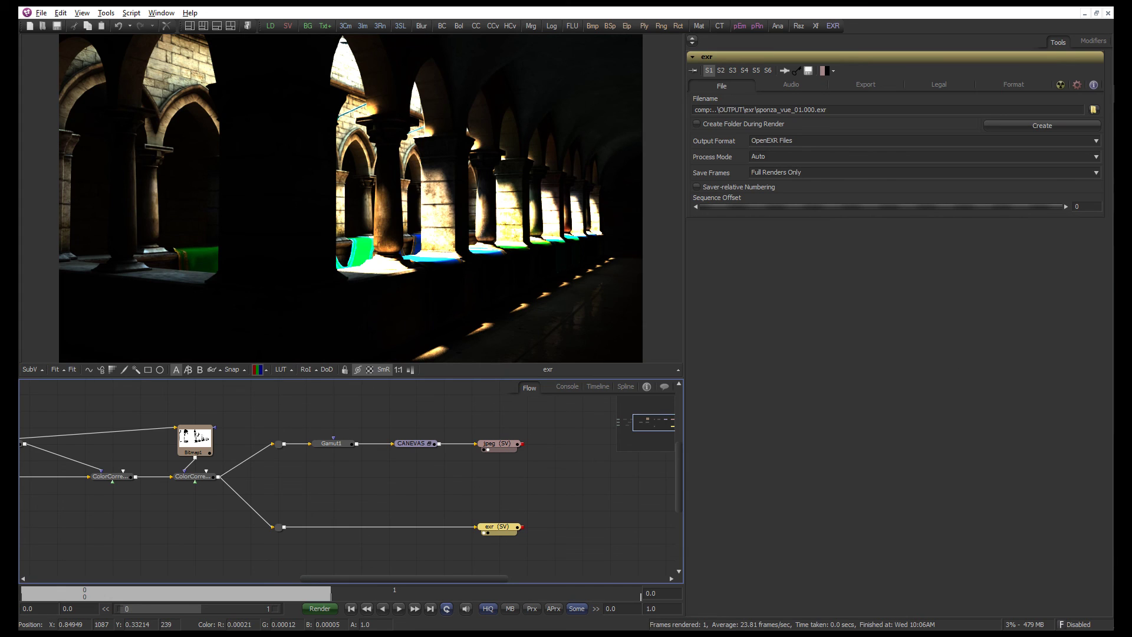
Switch to SciTE and change the script's last line to exr.Clip[0] = new_sv_exr
{"action": "left_click", "coordinate": [1080, 372]}
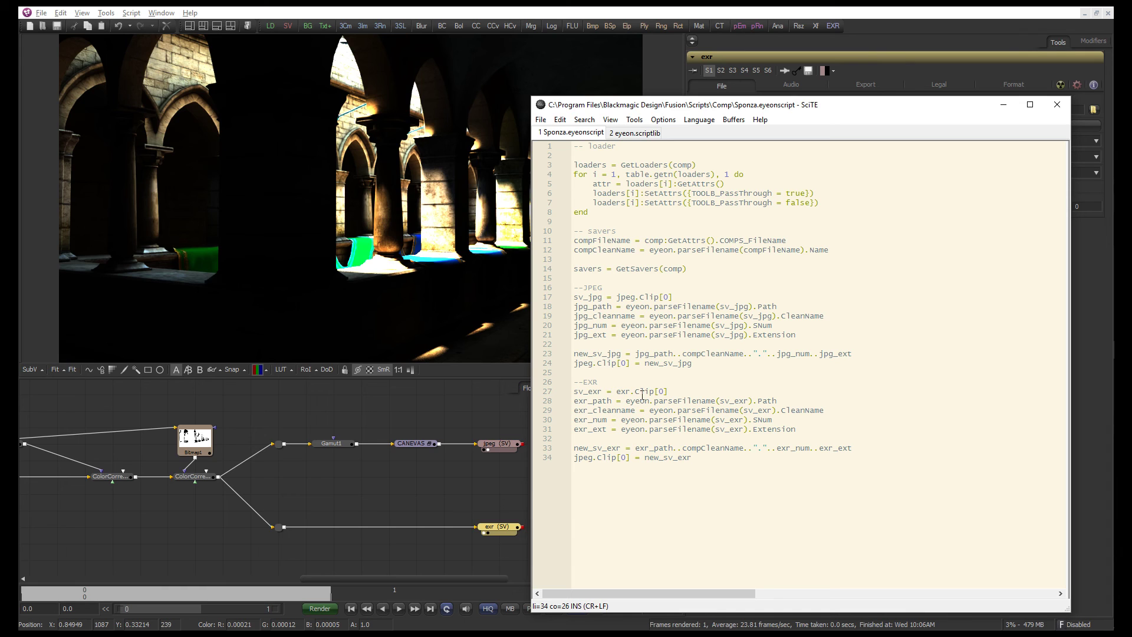
{"action": "left_click_drag", "start_coordinate": [619, 392], "coordinate": [630, 392]}
{"action": "double_click", "coordinate": [583, 458]}
{"action": "key", "text": "ctrl+v"}
{"action": "key", "text": "End"}
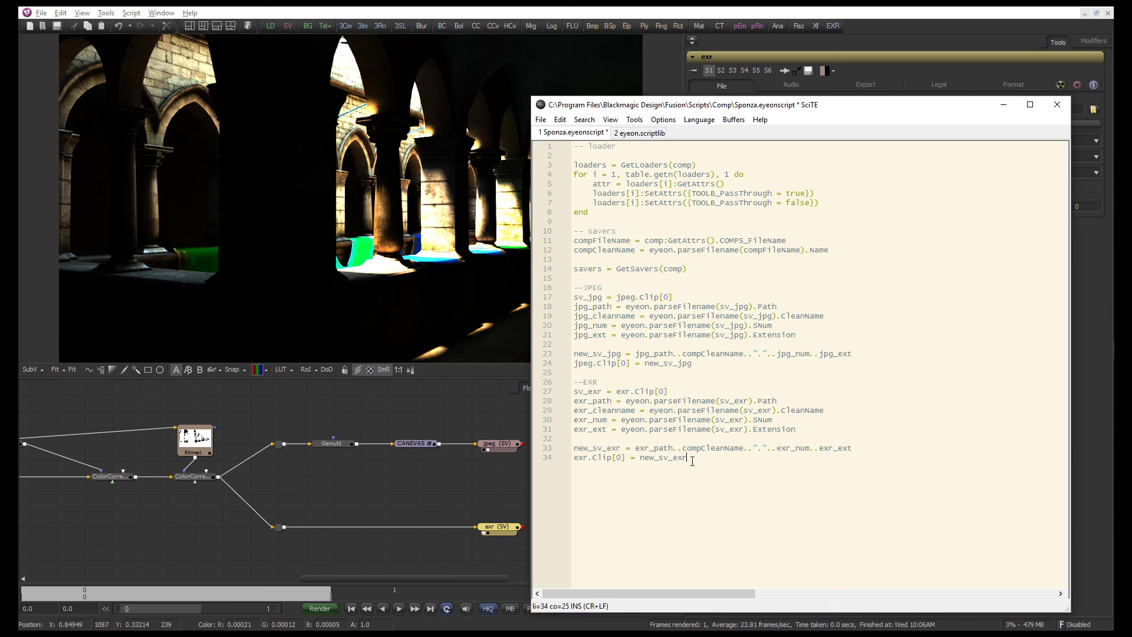
Return to Fusion and run the Sponza script on the composition again
{"action": "left_click", "coordinate": [401, 494]}
{"action": "left_click", "coordinate": [131, 13]}
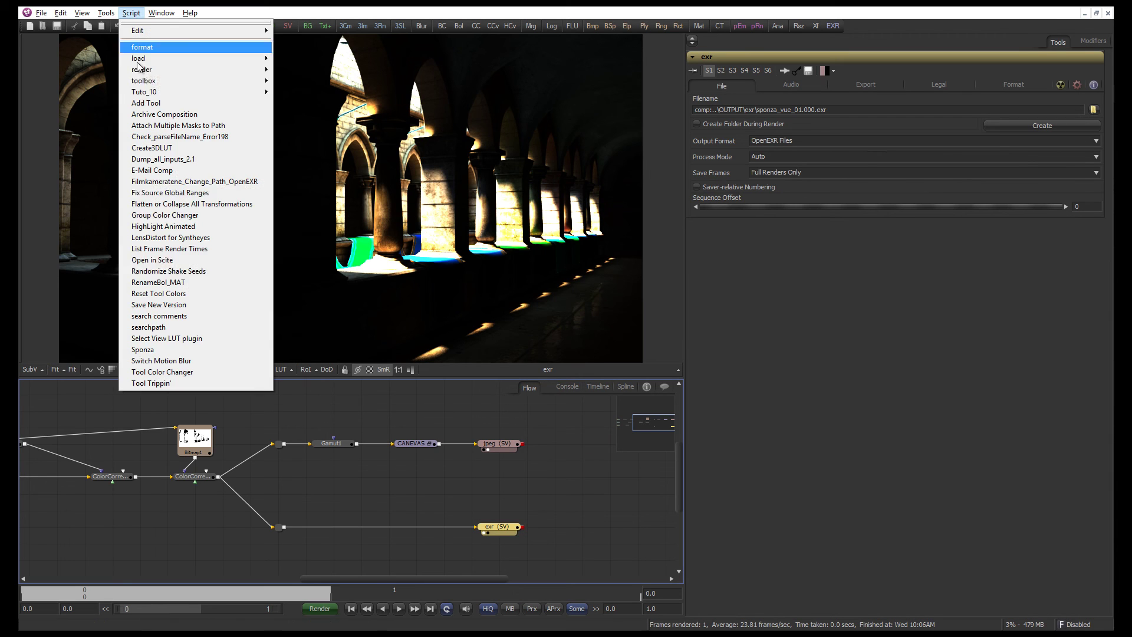
{"action": "left_click", "coordinate": [187, 349]}
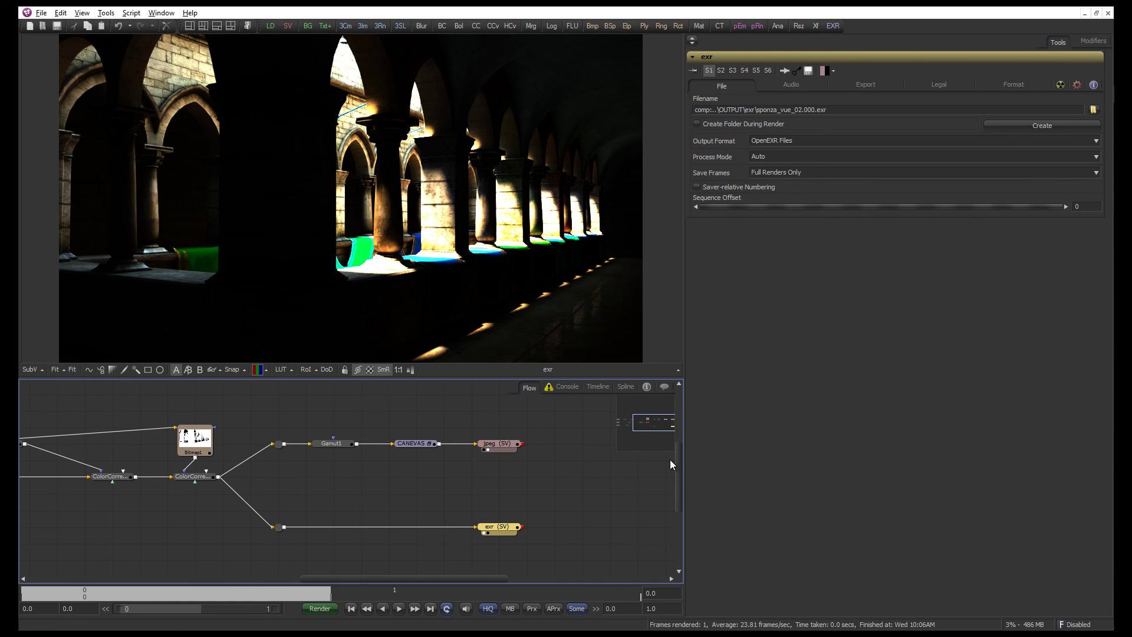
Render frame 0 at full size with the Final configuration and dismiss the completion message
{"action": "left_click", "coordinate": [561, 482]}
{"action": "left_click", "coordinate": [323, 608]}
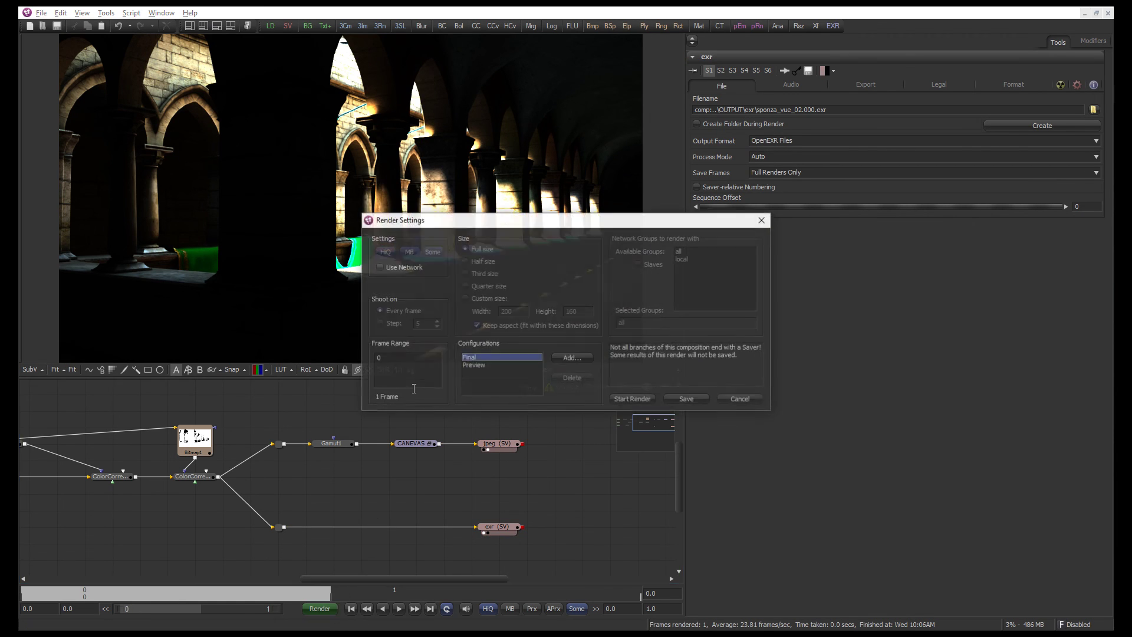
{"action": "left_click", "coordinate": [611, 399]}
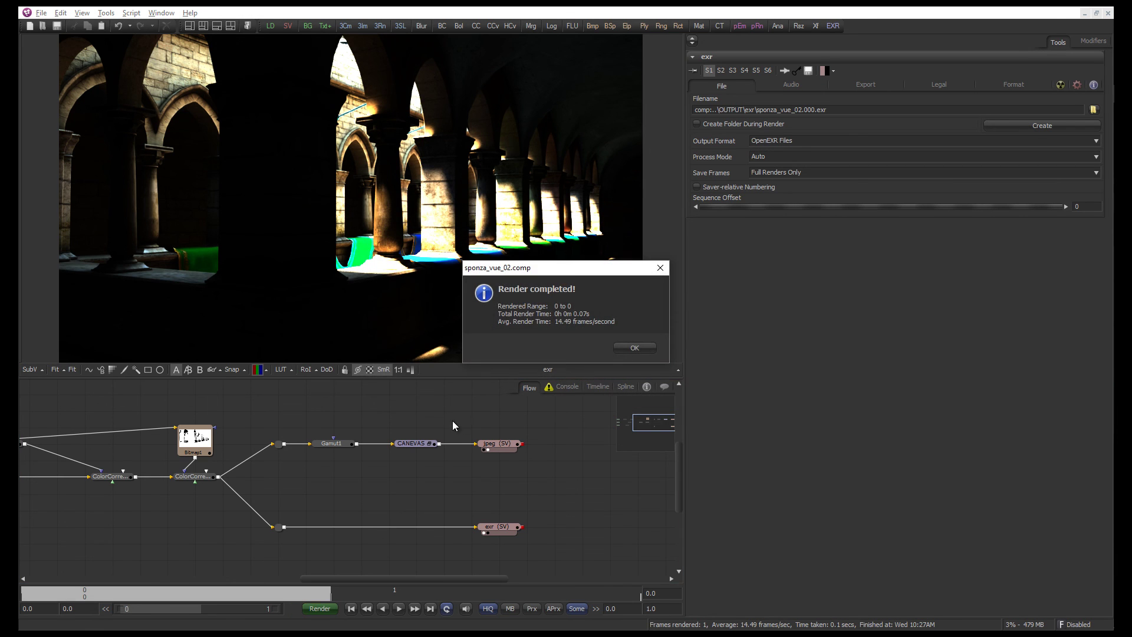
{"action": "left_click", "coordinate": [628, 349]}
Switch to the file explorer and open the Exemple_01\sponza\vue_02\OUTPUT\exr folder inside chap_10
{"action": "key", "text": "alt+Tab"}
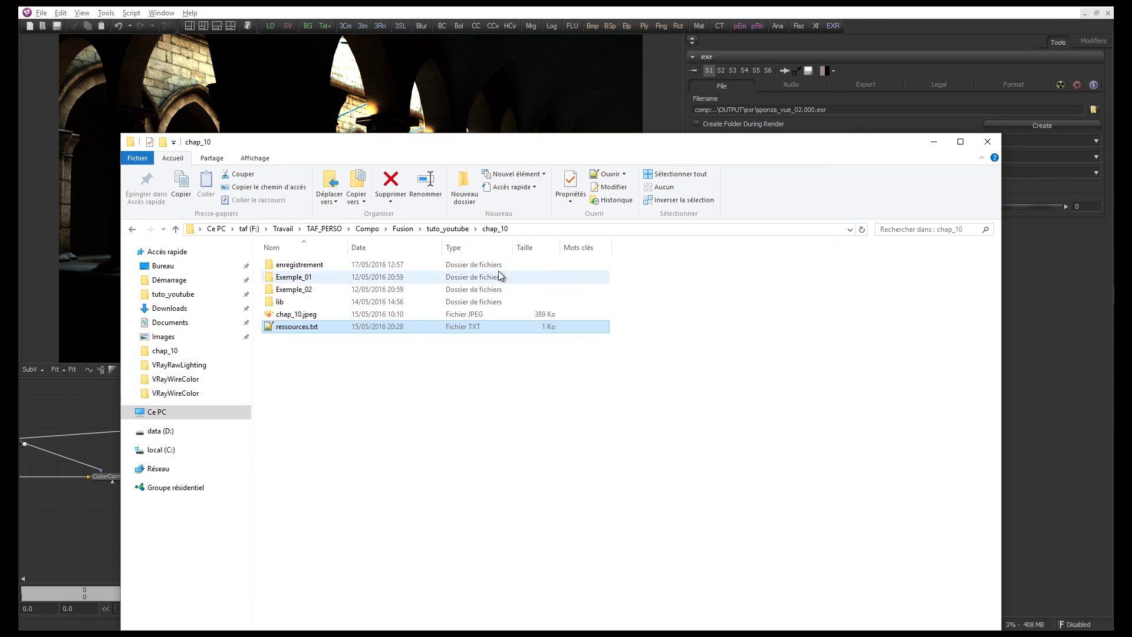
{"action": "double_click", "coordinate": [319, 281]}
{"action": "double_click", "coordinate": [295, 265]}
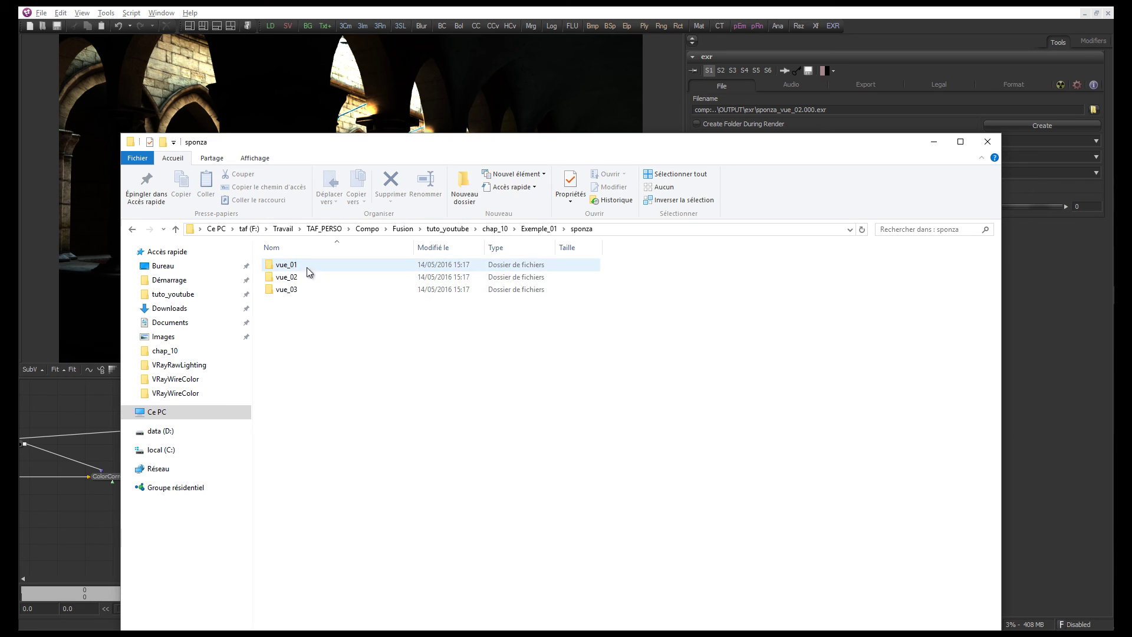
{"action": "left_click", "coordinate": [297, 280]}
{"action": "double_click", "coordinate": [297, 277]}
{"action": "left_click_drag", "start_coordinate": [381, 146], "coordinate": [588, 86]}
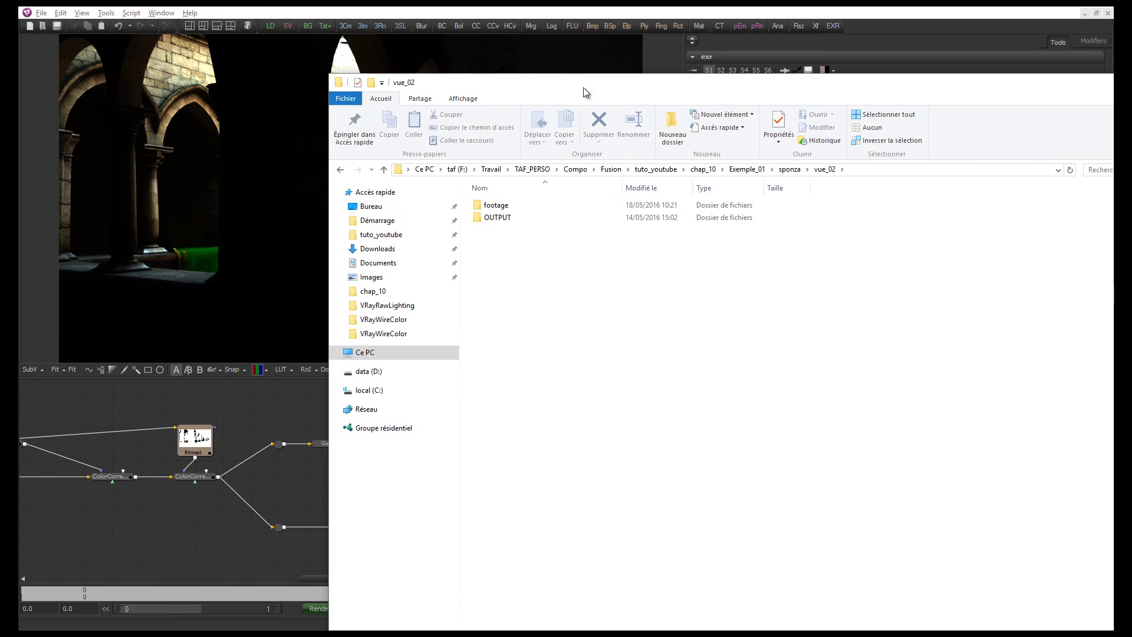
{"action": "double_click", "coordinate": [504, 217]}
{"action": "double_click", "coordinate": [497, 204]}
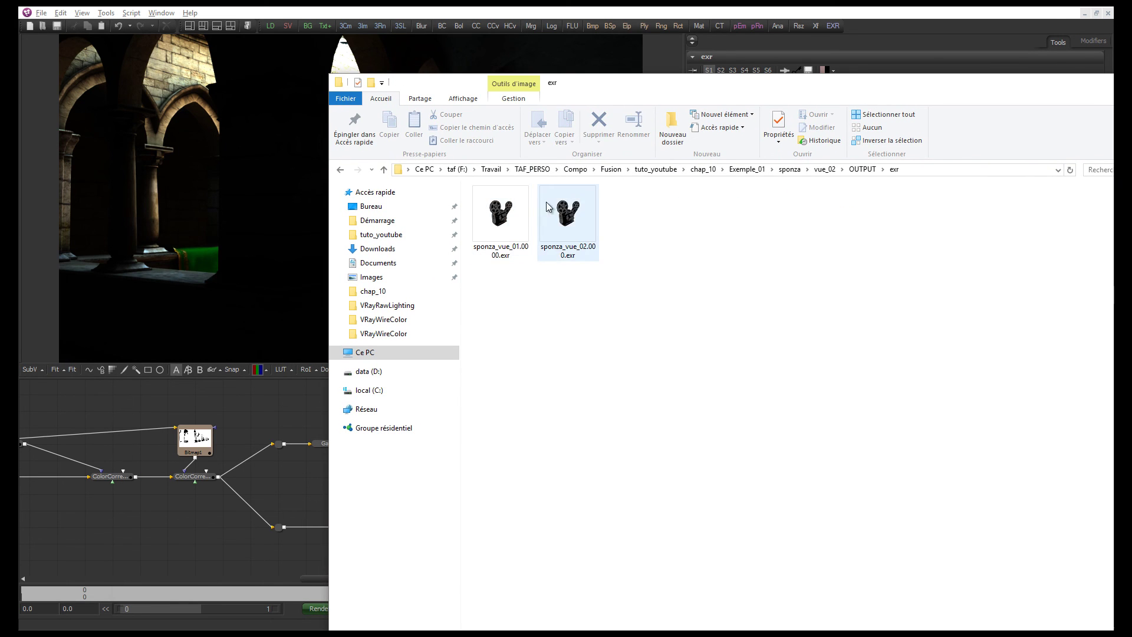
Delete the sponza_vue_01.0000.exr file from the exr output folder
{"action": "left_click", "coordinate": [511, 219]}
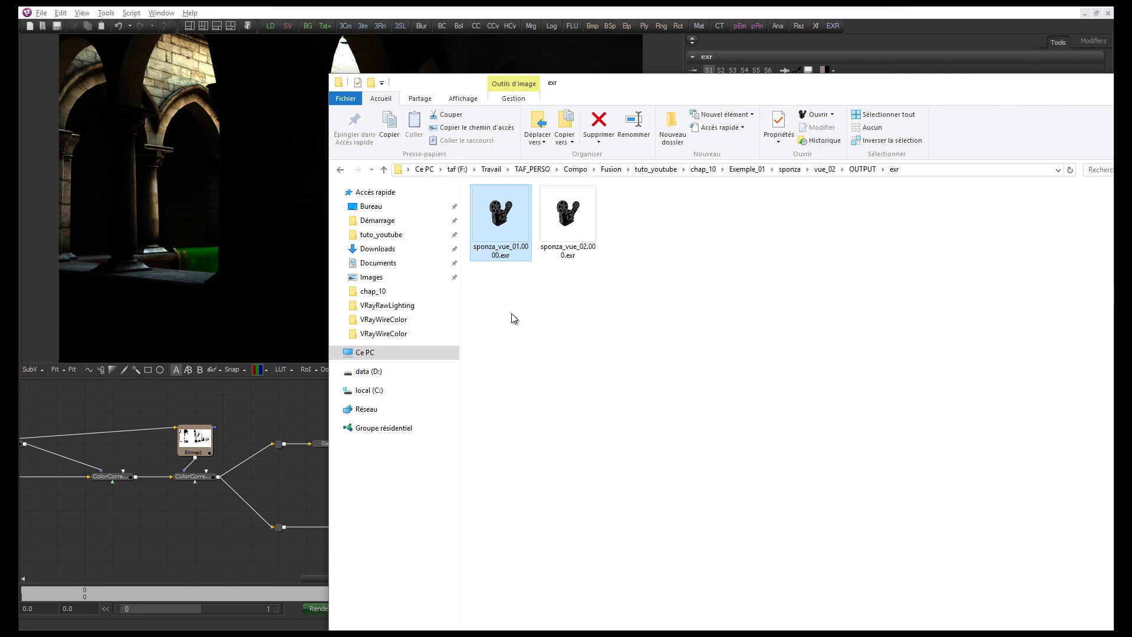
{"action": "key", "text": "Delete"}
{"action": "key", "text": "Return"}
Open the rendered sponza_vue_02.000.exr image in djv_view to check it, and close the viewer
{"action": "left_click", "coordinate": [511, 231]}
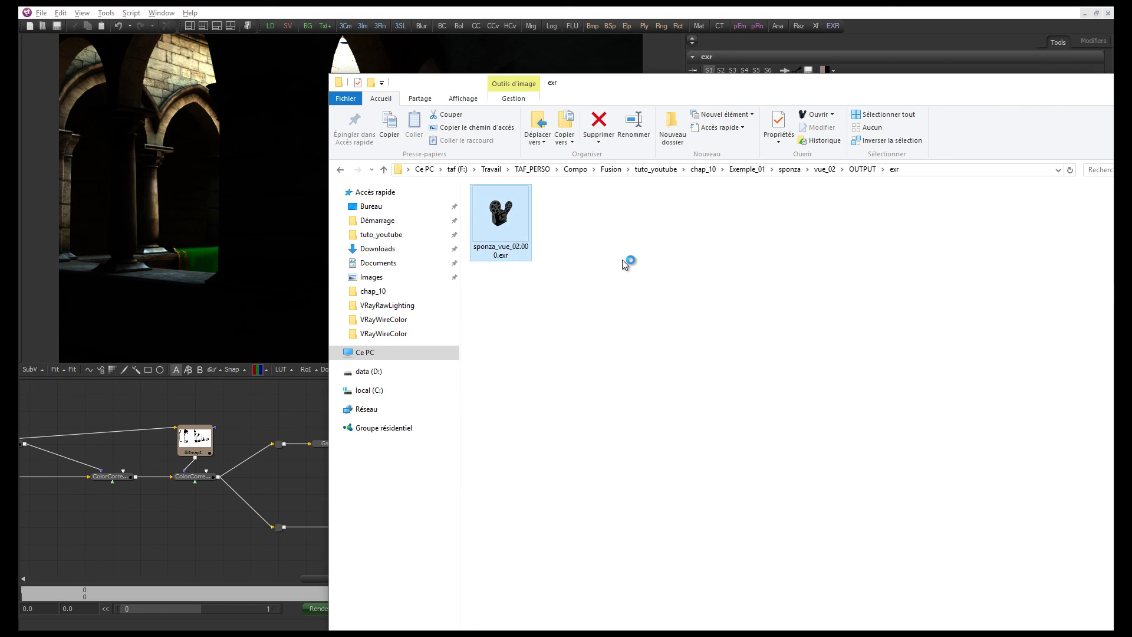
{"action": "key", "text": "Return"}
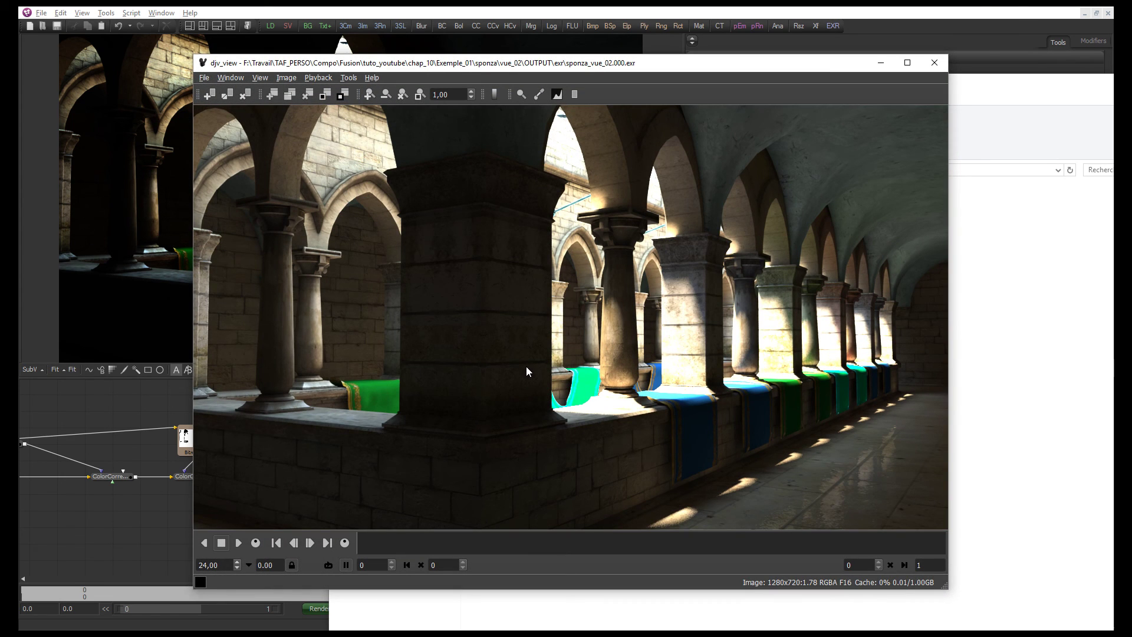
{"action": "mouse_move", "coordinate": [429, 66]}
{"action": "left_mouse_down"}
{"action": "mouse_move", "coordinate": [248, 43]}
{"action": "mouse_move", "coordinate": [414, 74]}
{"action": "left_mouse_up"}
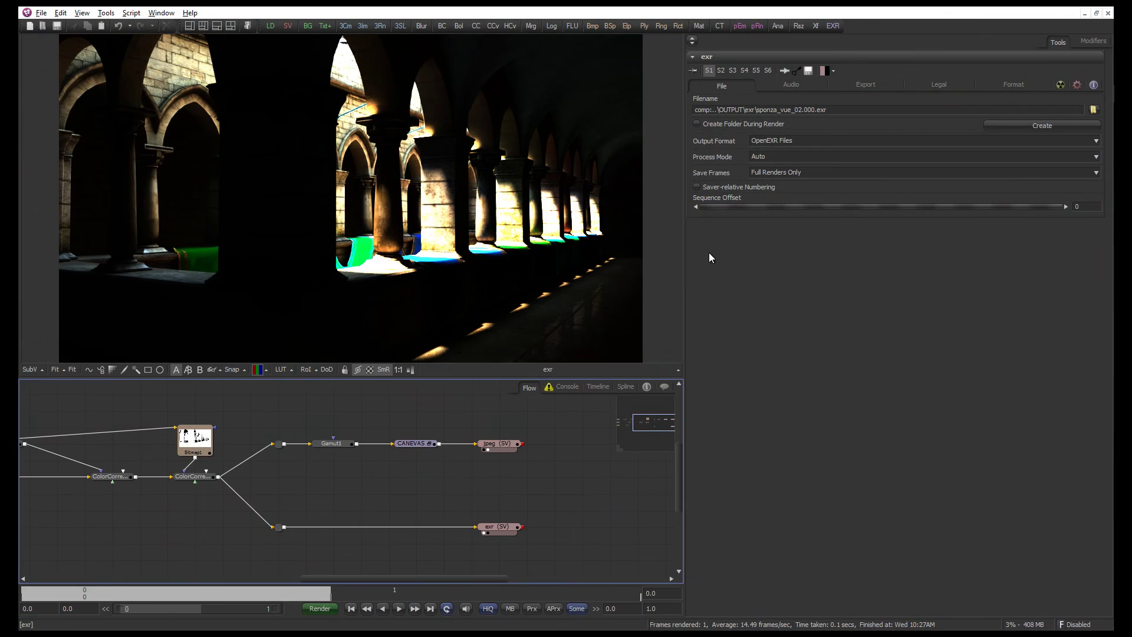
Return to the file explorer, go to the OUTPUT\jpeg folder and open sponza_vue_02.0000.jpg for viewing
{"action": "key", "text": "alt+Tab"}
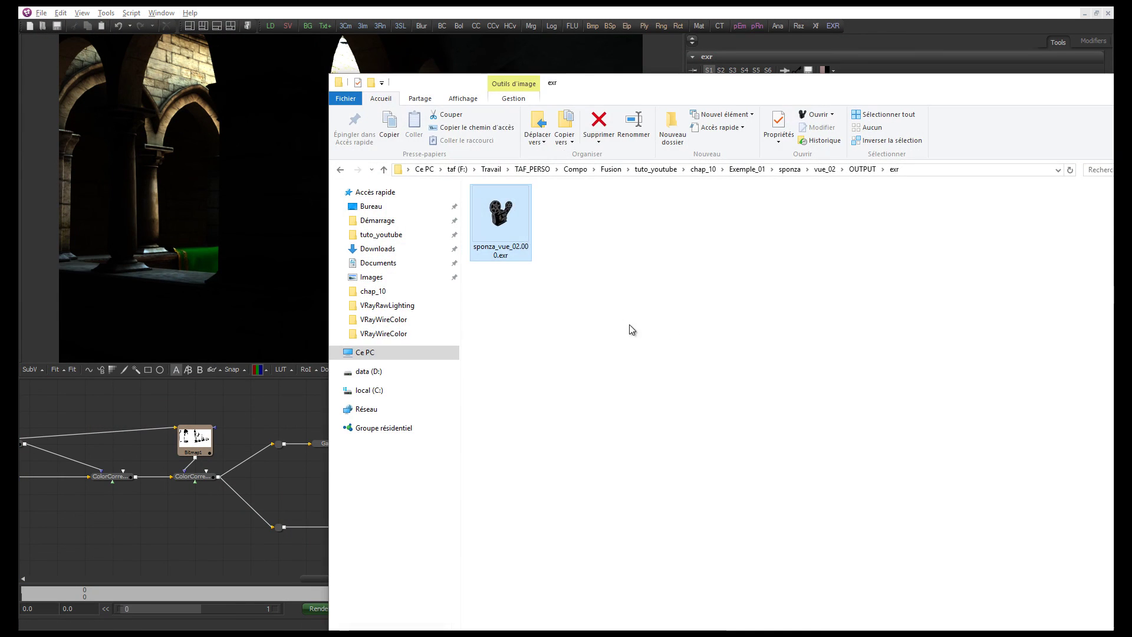
{"action": "left_click", "coordinate": [630, 284]}
{"action": "key", "text": "alt+Up"}
{"action": "double_click", "coordinate": [500, 217]}
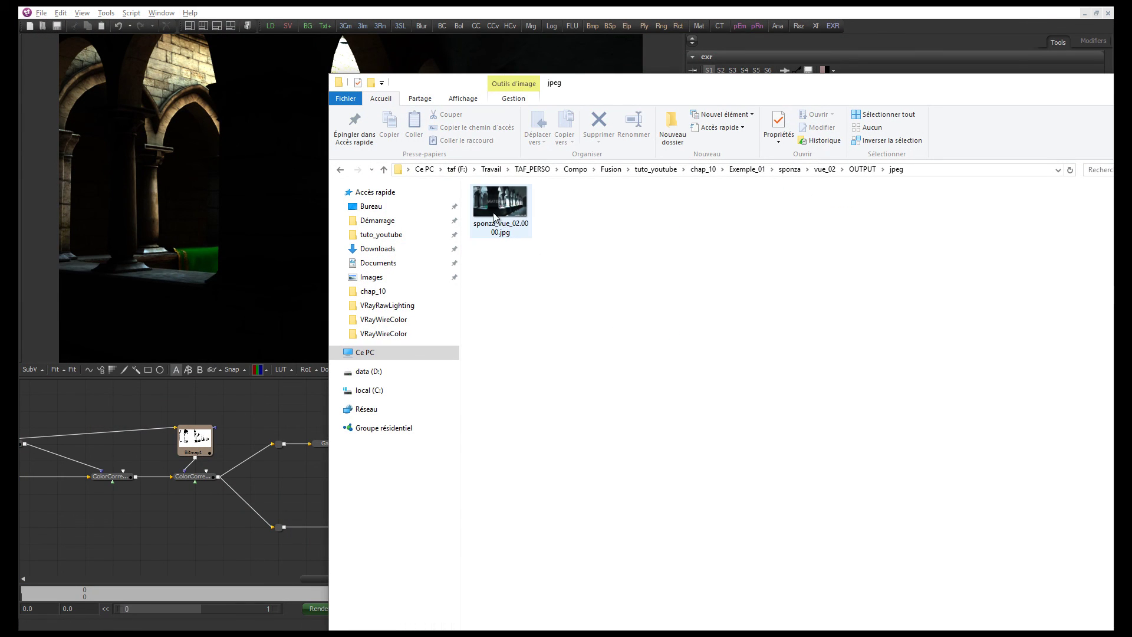
{"action": "double_click", "coordinate": [500, 217]}
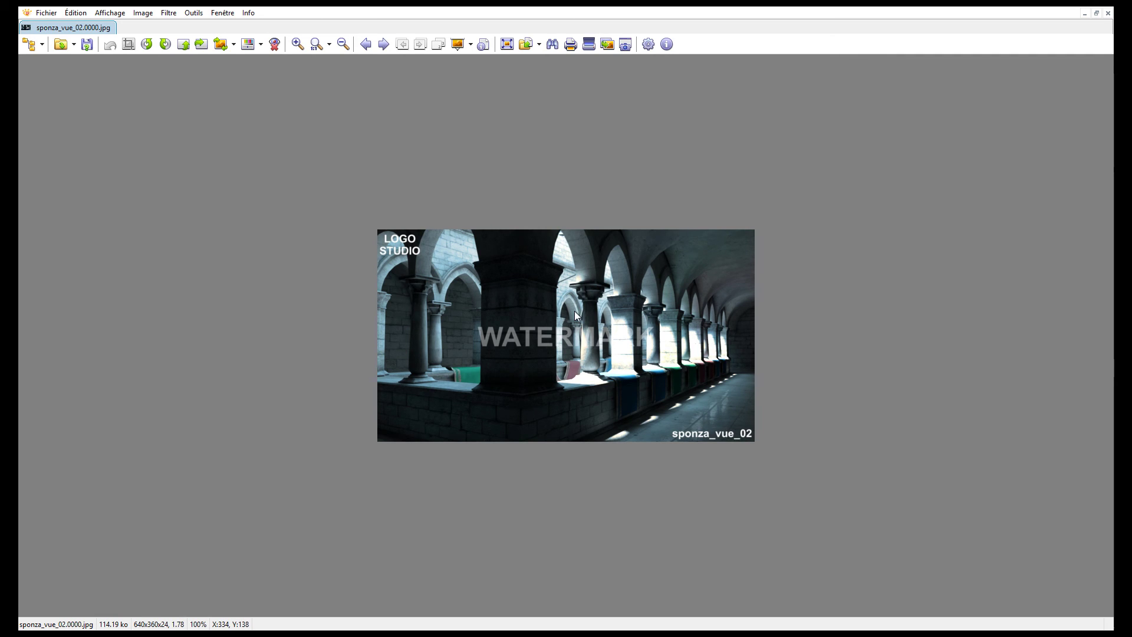
Close the jpeg viewer, return to Fusion and save the composition over the existing sponza_vue_03.comp in the vue_03\footage folder
{"action": "left_click", "coordinate": [1107, 12]}
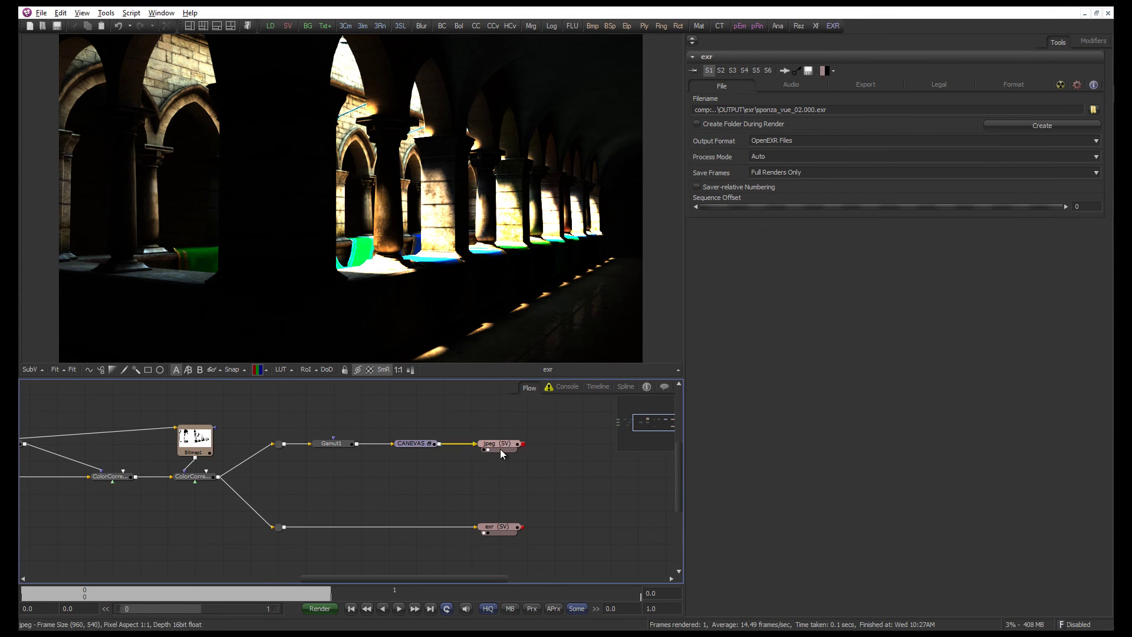
{"action": "left_click", "coordinate": [974, 89]}
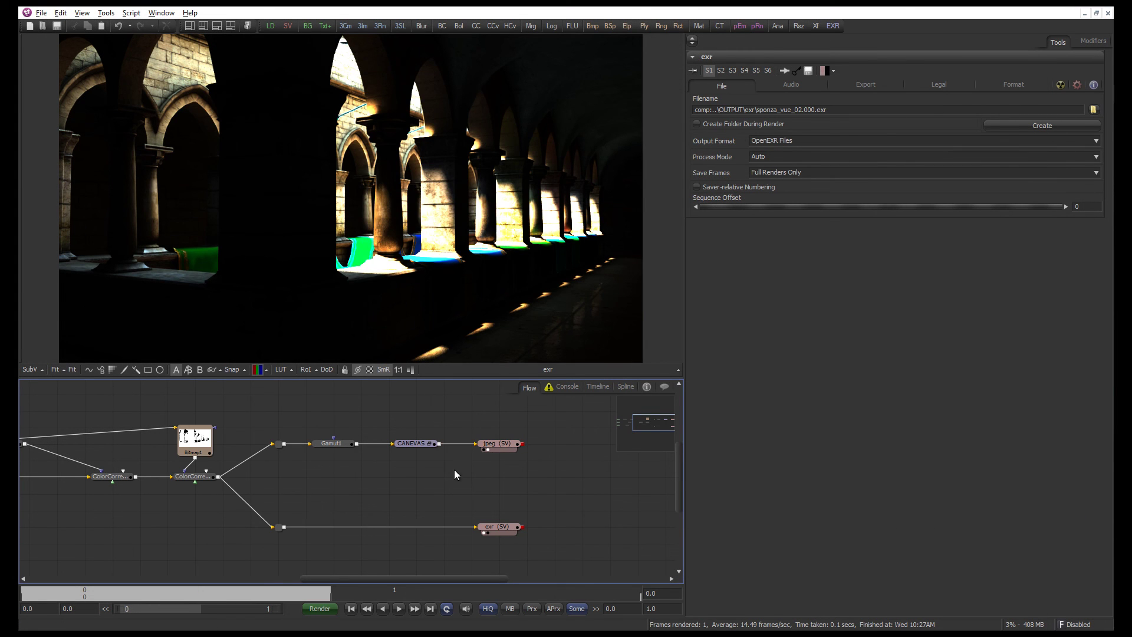
{"action": "left_click", "coordinate": [42, 12]}
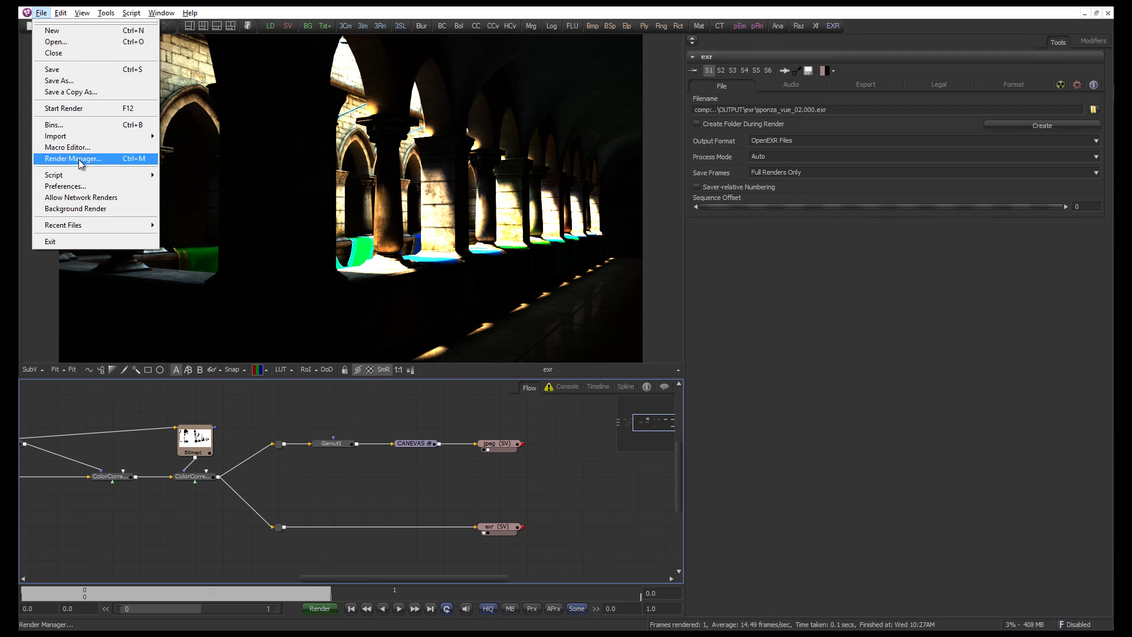
{"action": "left_click", "coordinate": [78, 80]}
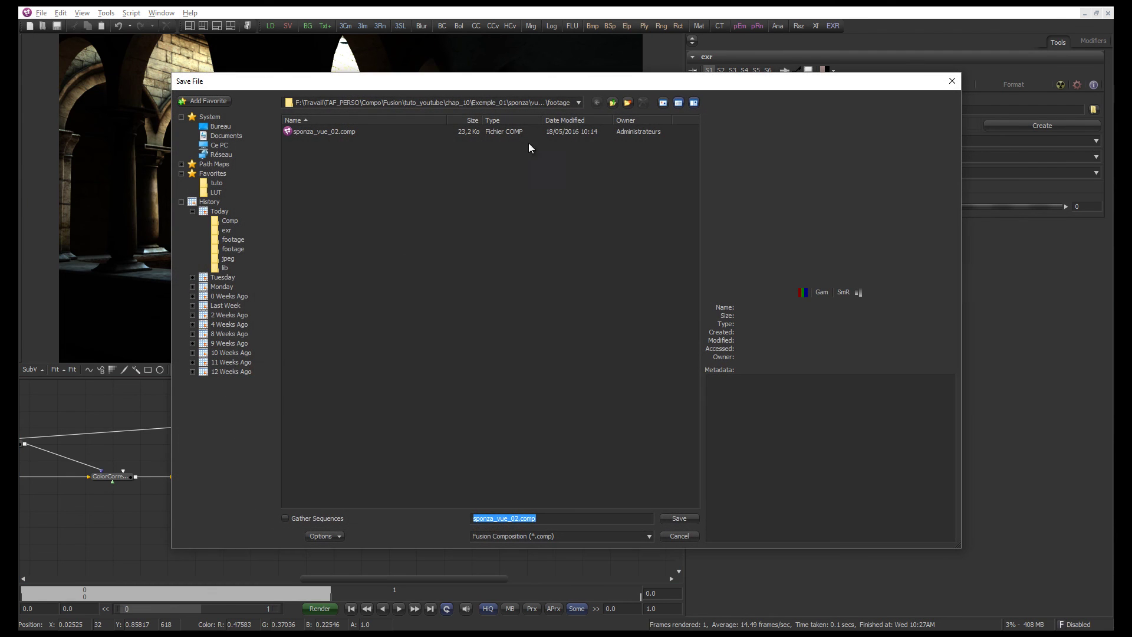
{"action": "left_click", "coordinate": [609, 103]}
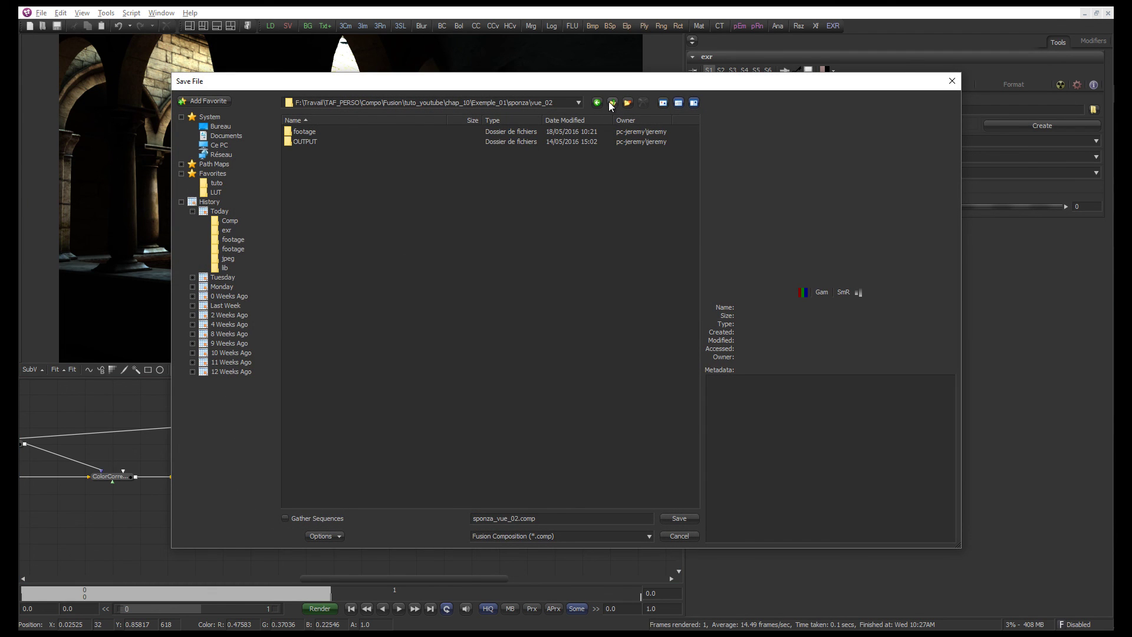
{"action": "left_click", "coordinate": [609, 103]}
{"action": "double_click", "coordinate": [313, 147]}
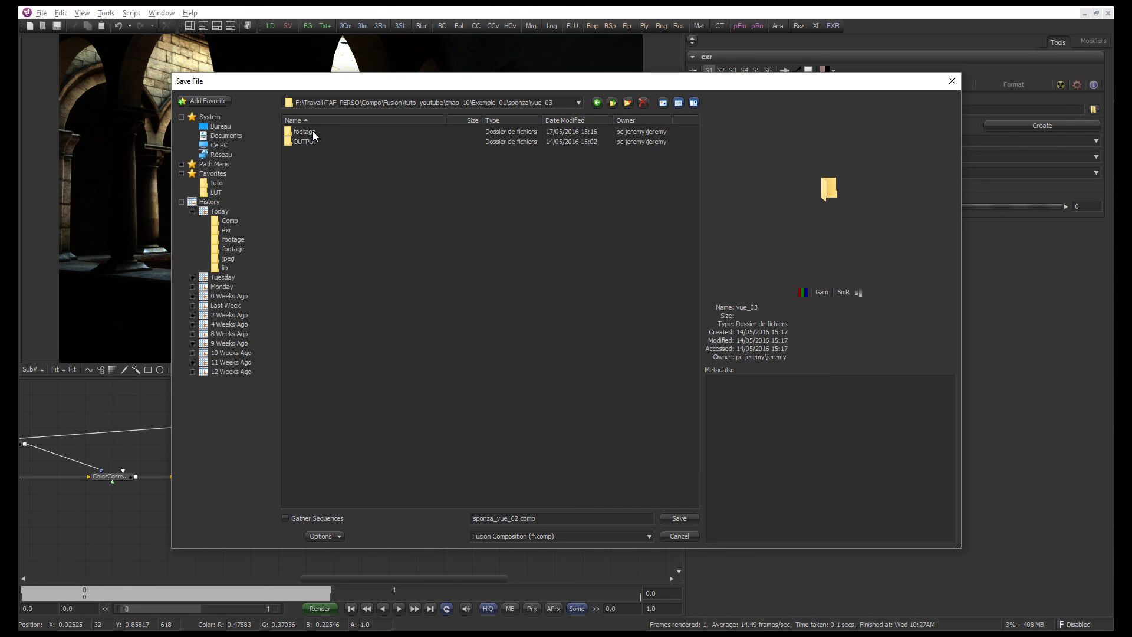
{"action": "double_click", "coordinate": [312, 131]}
{"action": "left_click", "coordinate": [330, 132]}
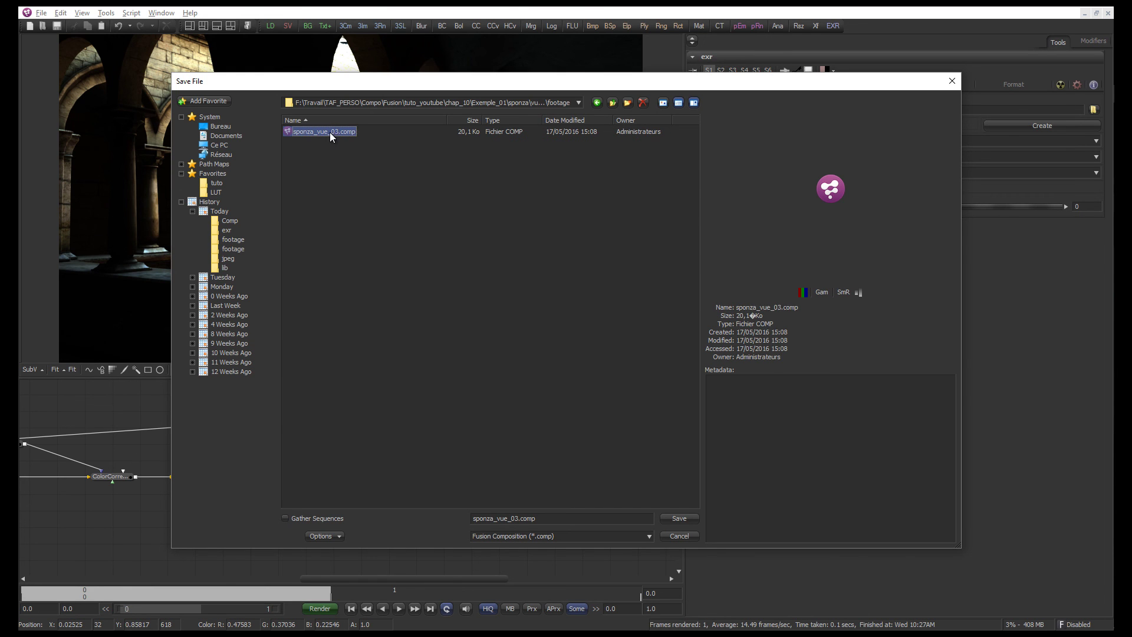
{"action": "left_click", "coordinate": [662, 520]}
{"action": "left_click", "coordinate": [703, 337]}
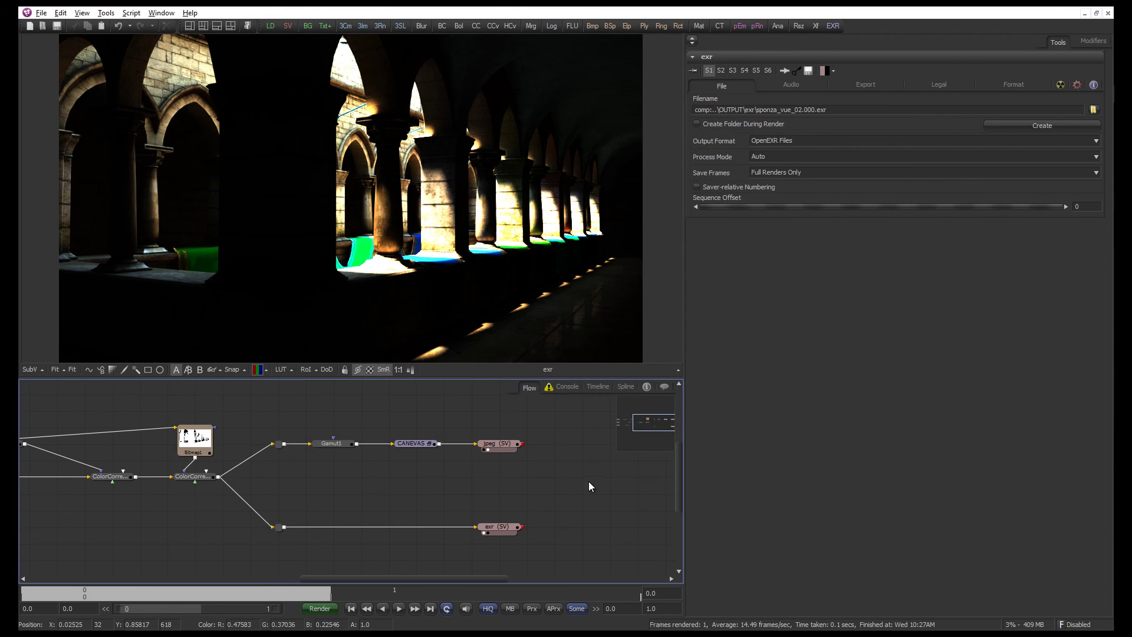
Run the Sponza comp script on the new composition and check the viewer image with the LUT toggled
{"action": "scroll", "coordinate": [589, 487], "scroll_direction": "up", "scroll_amount": 1}
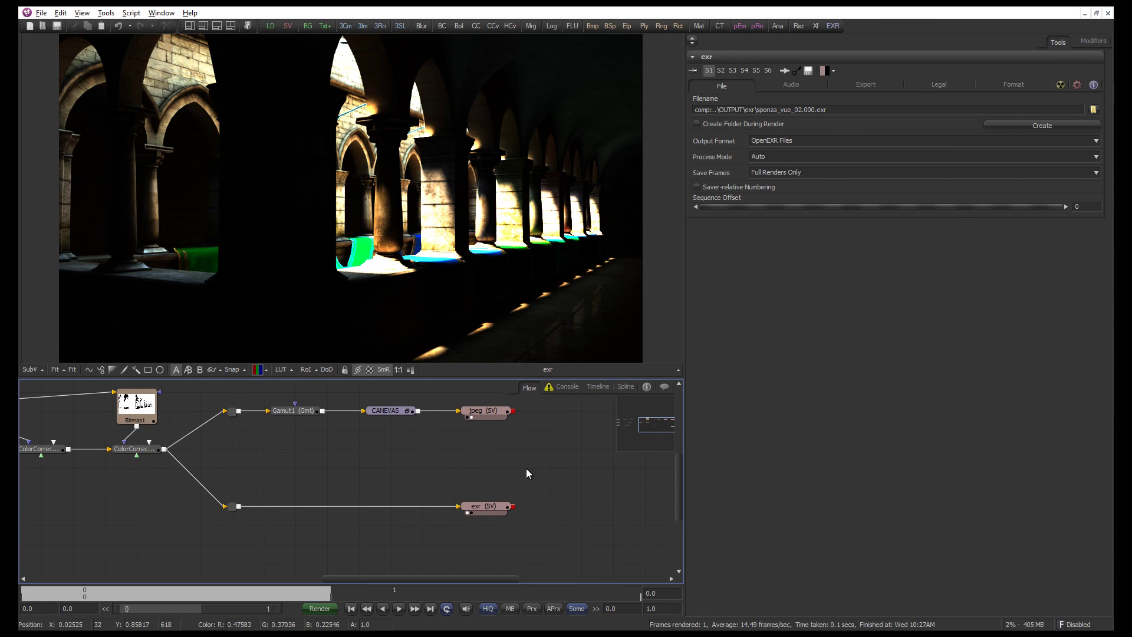
{"action": "left_click", "coordinate": [131, 13]}
{"action": "left_click", "coordinate": [168, 350]}
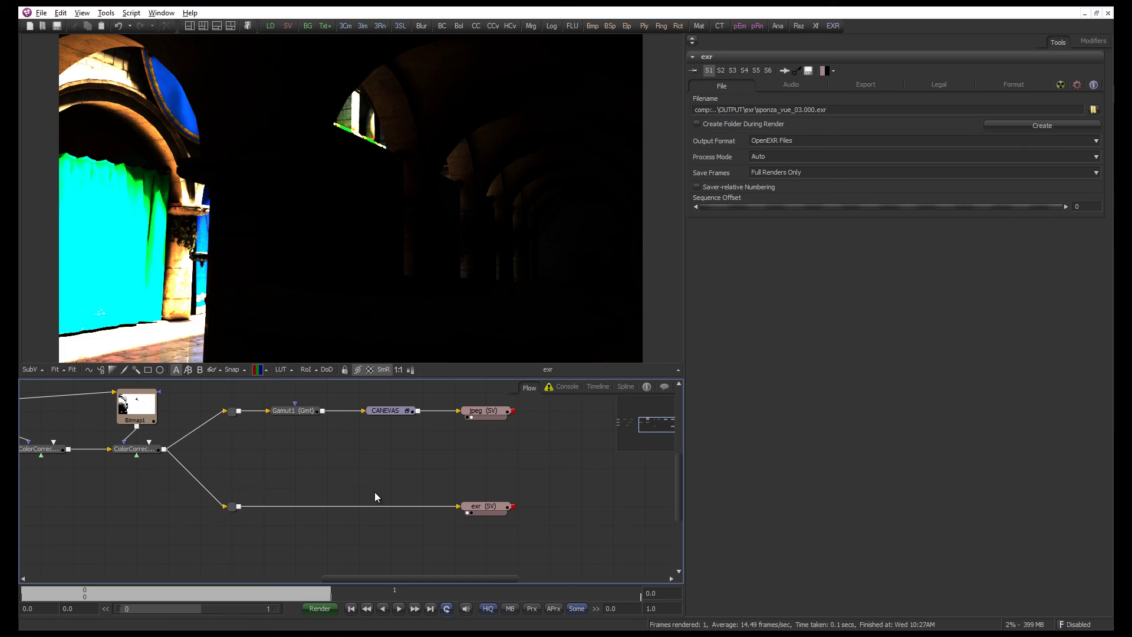
{"action": "left_click", "coordinate": [281, 371]}
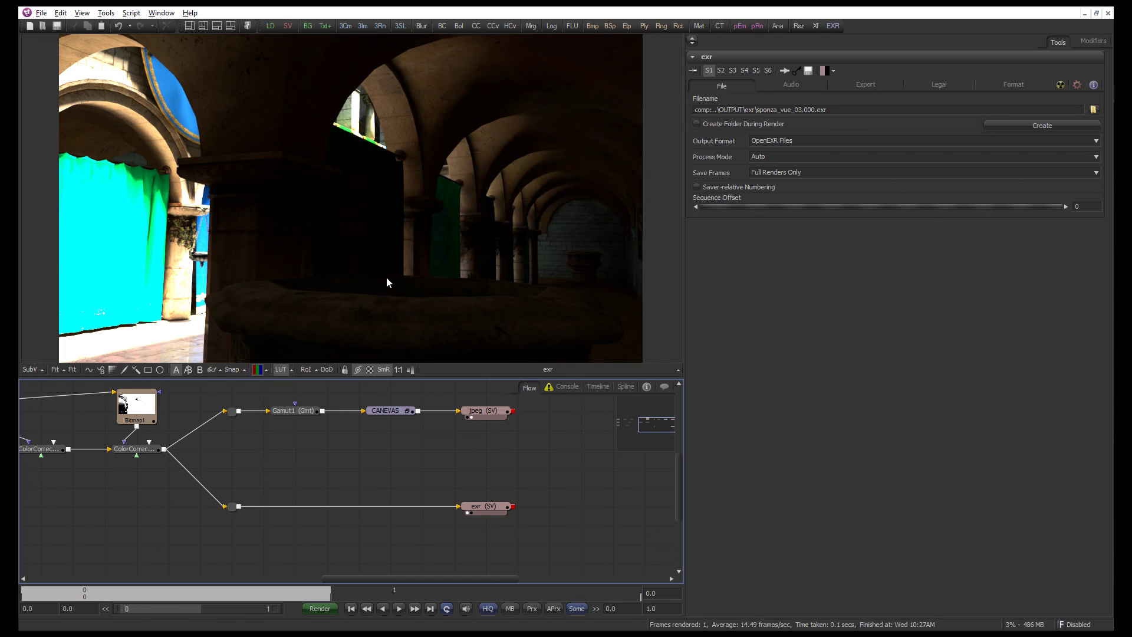
{"action": "left_click", "coordinate": [281, 370]}
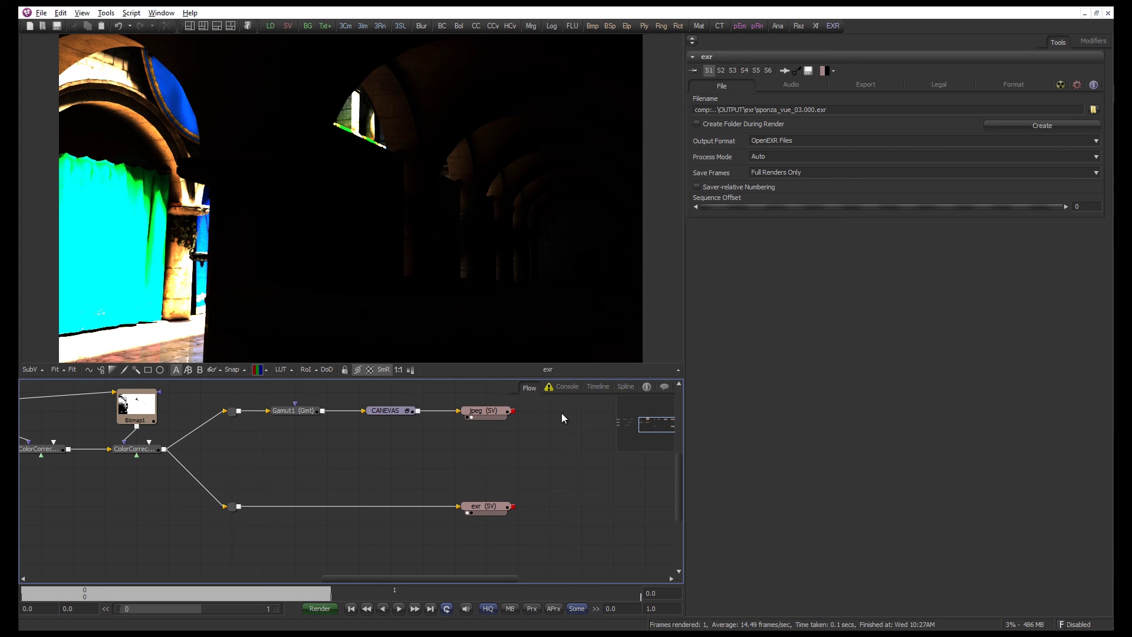
Render frame 0 of the composition with the Final configuration and dismiss the completion message
{"action": "left_click", "coordinate": [321, 609]}
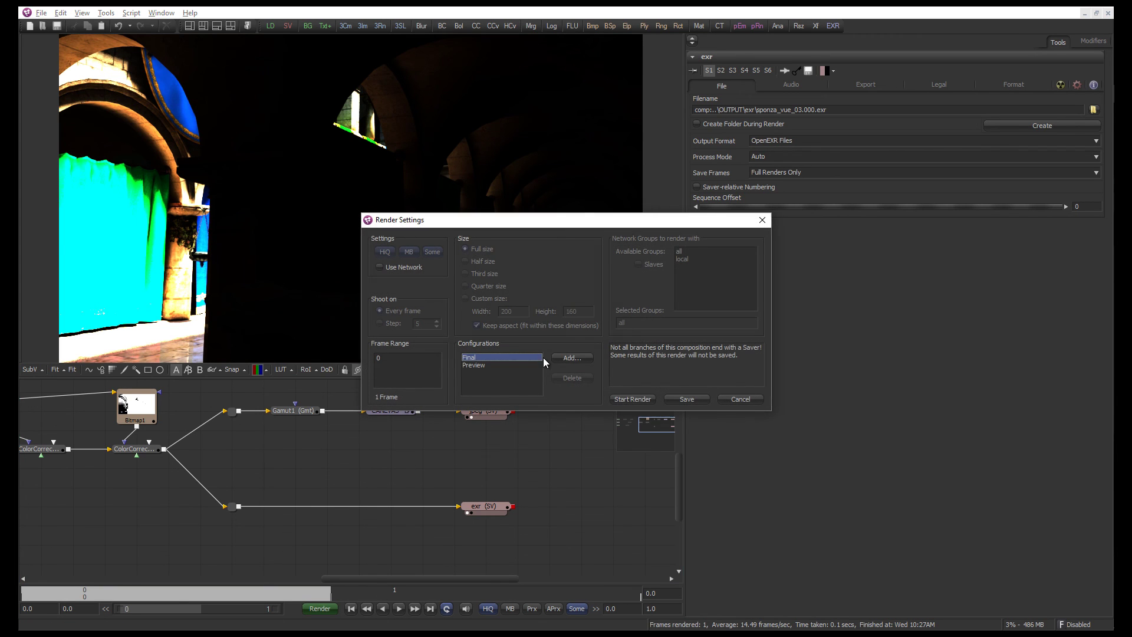
{"action": "left_click", "coordinate": [633, 399]}
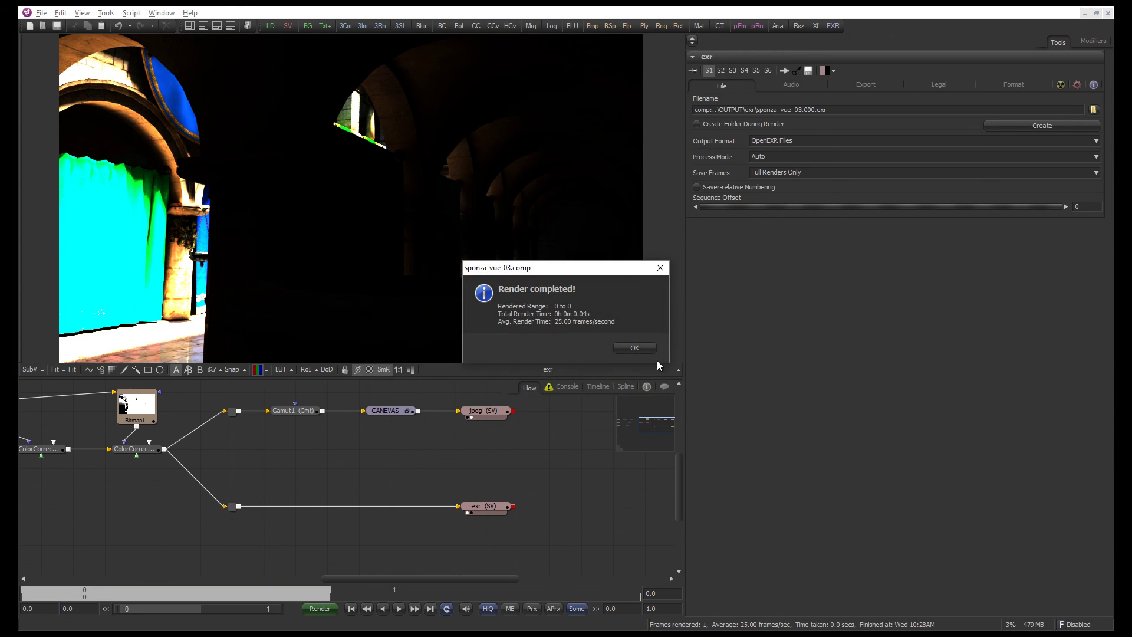
{"action": "left_click", "coordinate": [632, 347]}
Switch to the file explorer and open the sponza\vue_03\OUTPUT\exr folder
{"action": "key", "text": "alt+Tab"}
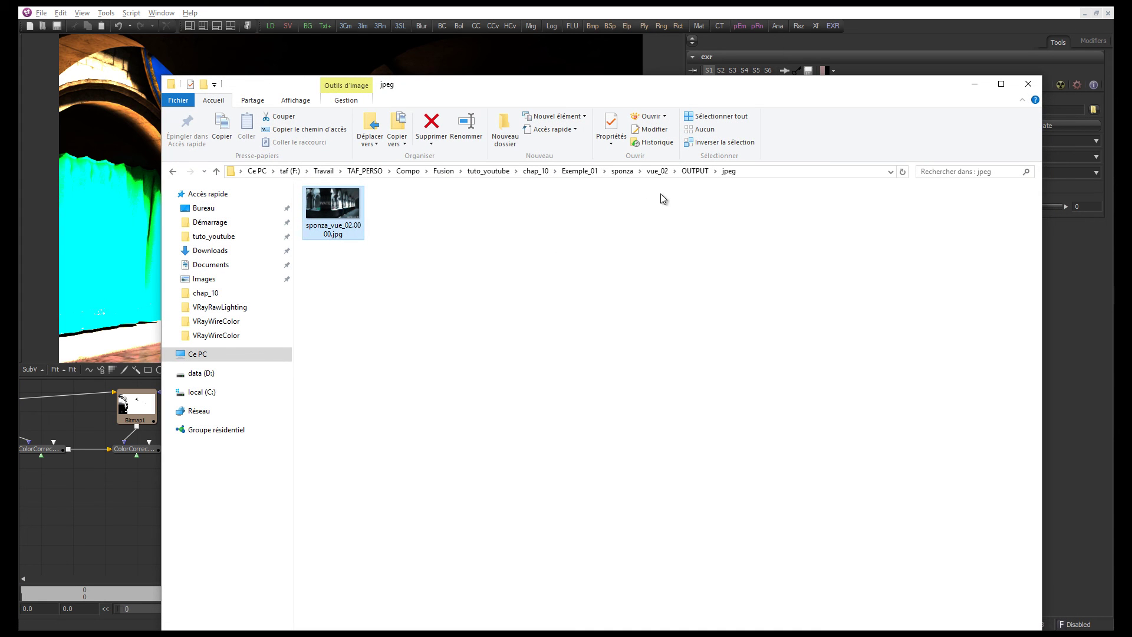
{"action": "left_click", "coordinate": [622, 171]}
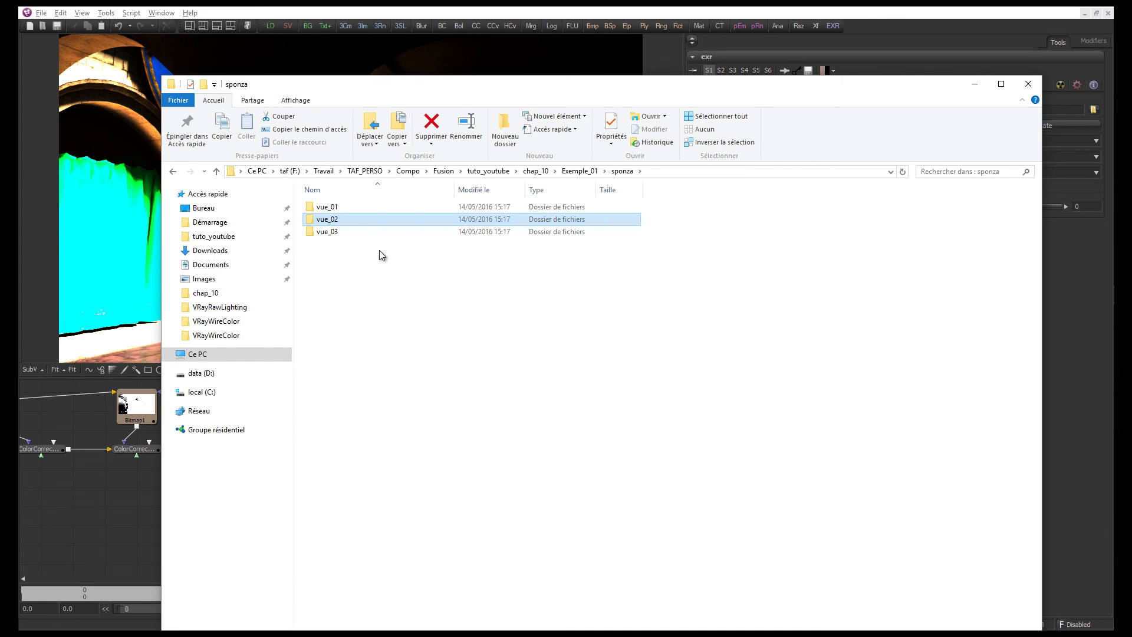
{"action": "double_click", "coordinate": [340, 232]}
{"action": "double_click", "coordinate": [342, 209]}
{"action": "key", "text": "BackSpace"}
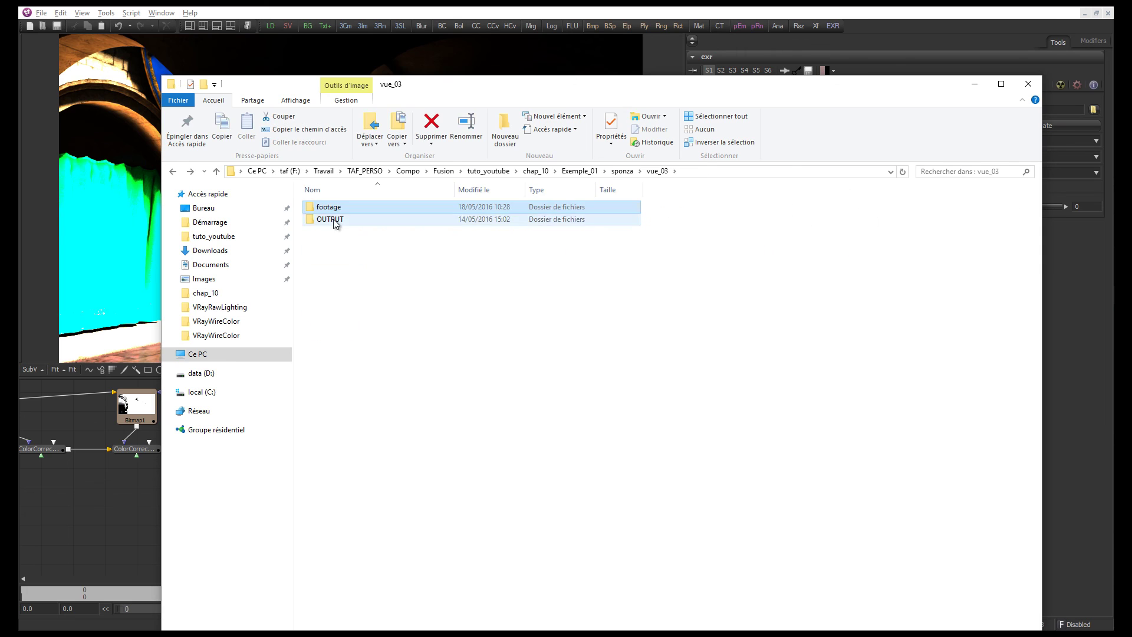
{"action": "double_click", "coordinate": [335, 221]}
{"action": "double_click", "coordinate": [322, 207]}
Show the exr folder as a detailed list with a wider name column and delete sponza_vue_03.0000.exr
{"action": "left_click", "coordinate": [332, 227]}
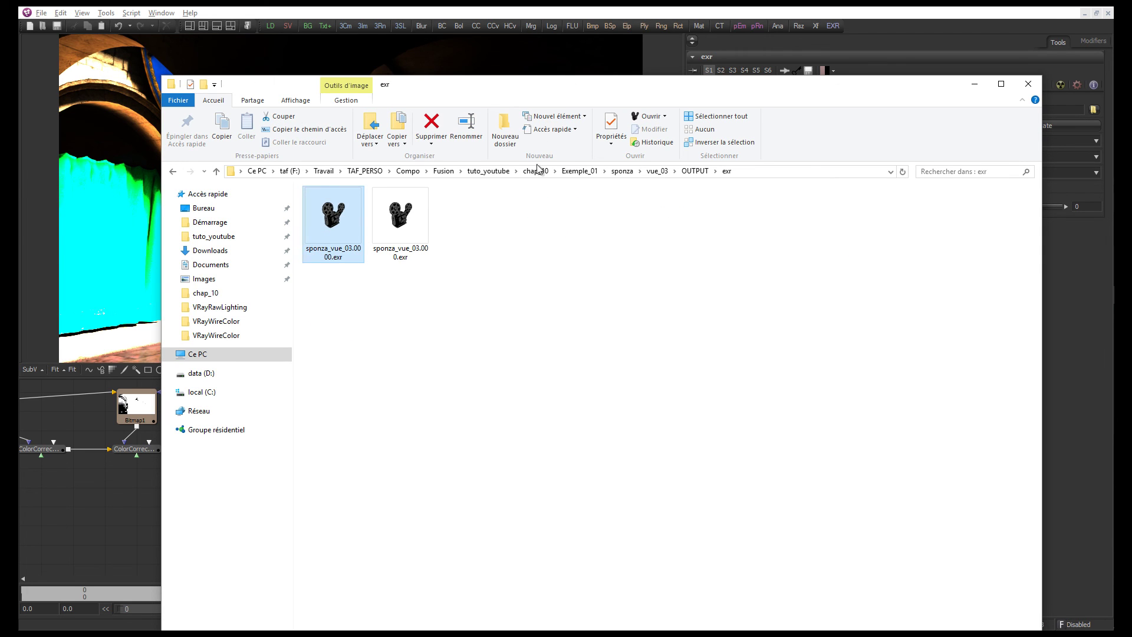
{"action": "left_click_drag", "start_coordinate": [514, 86], "coordinate": [501, 45]}
{"action": "left_click", "coordinate": [1006, 608]}
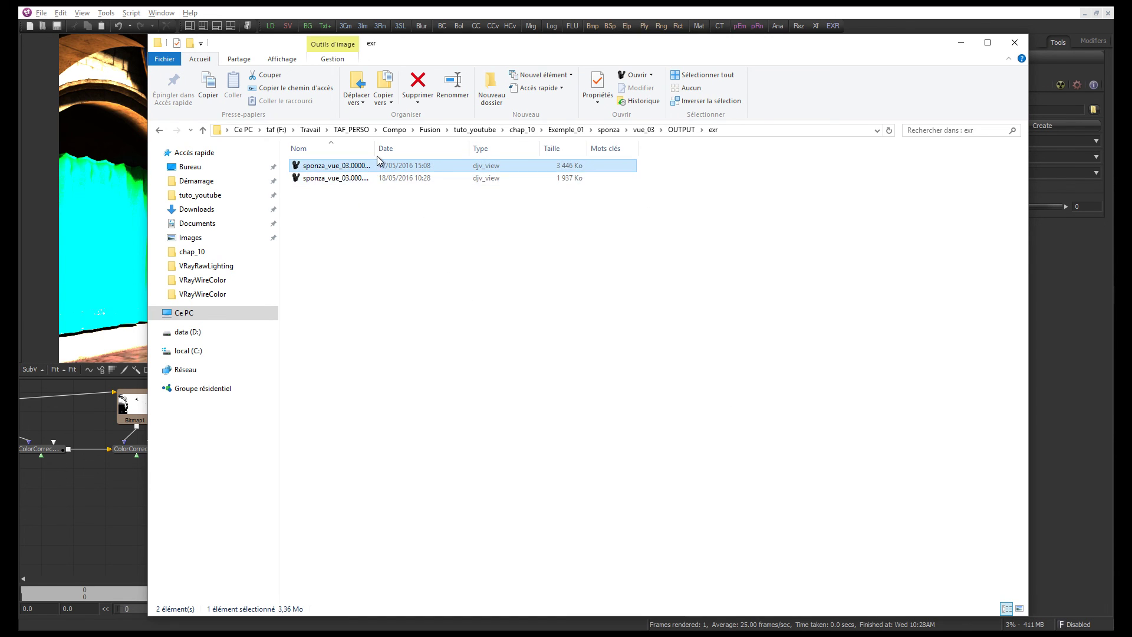
{"action": "left_click_drag", "start_coordinate": [375, 152], "coordinate": [511, 154]}
{"action": "key", "text": "Delete"}
{"action": "key", "text": "Return"}
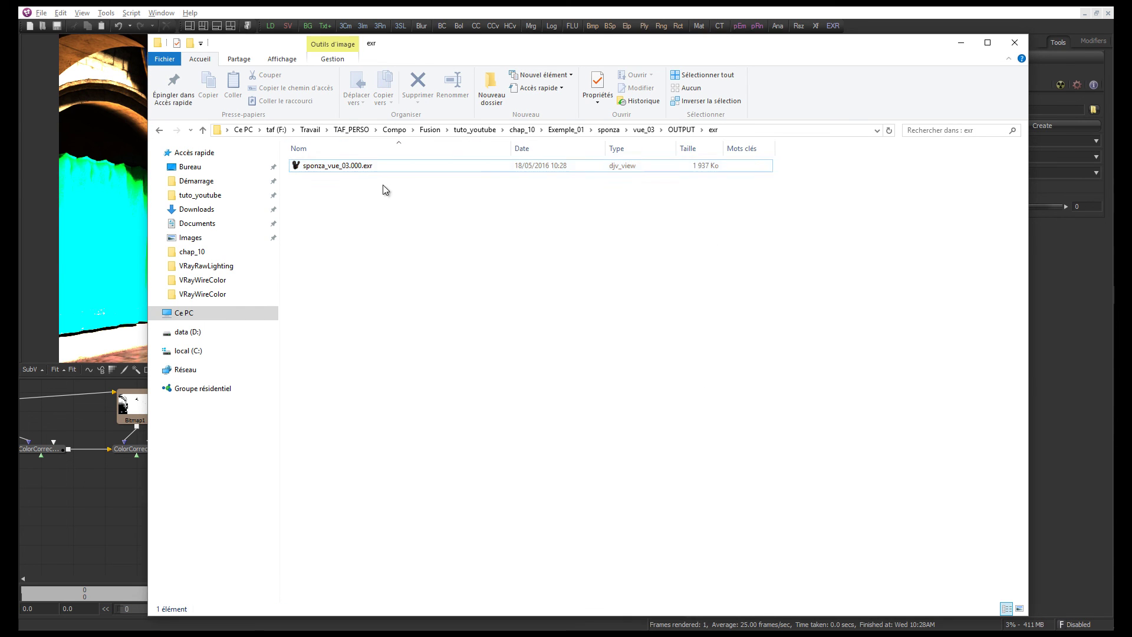
View the rendered sponza_vue_03.000.exr, view sponza_vue_03.0000.jpg from the vue_03\OUTPUT\jpeg folder, and close both viewers
{"action": "double_click", "coordinate": [310, 168]}
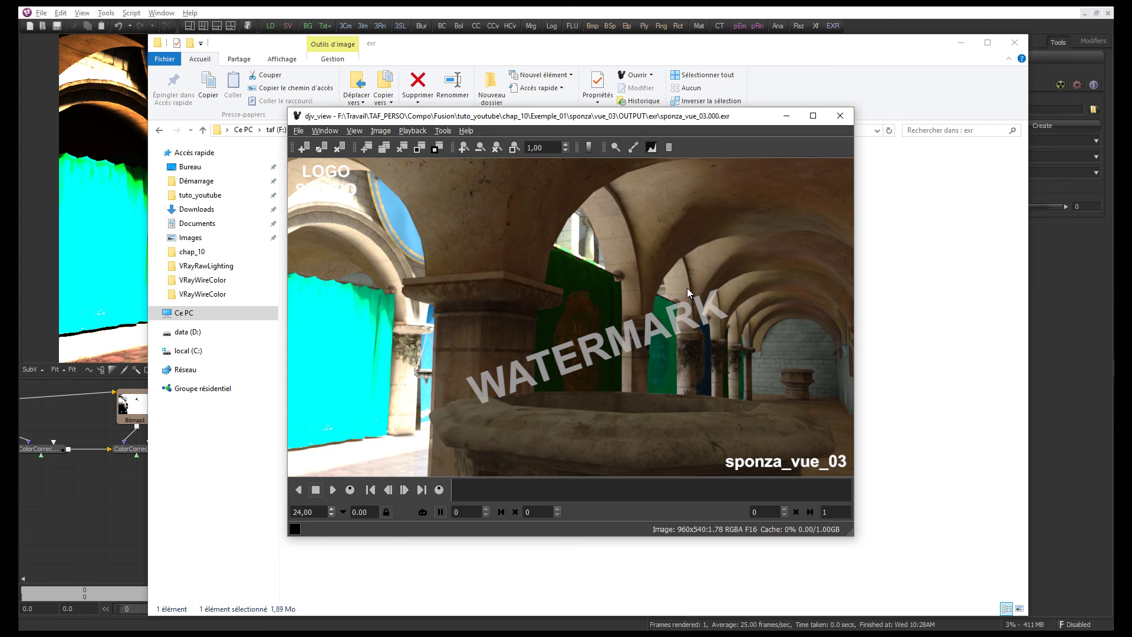
{"action": "left_click", "coordinate": [840, 115]}
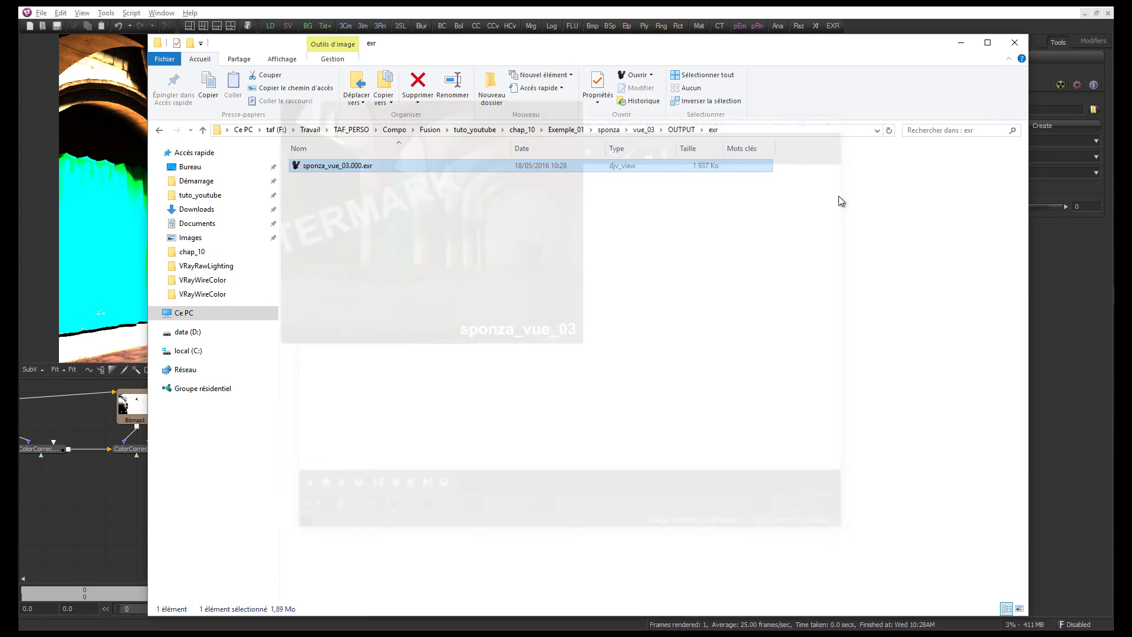
{"action": "left_click", "coordinate": [643, 131]}
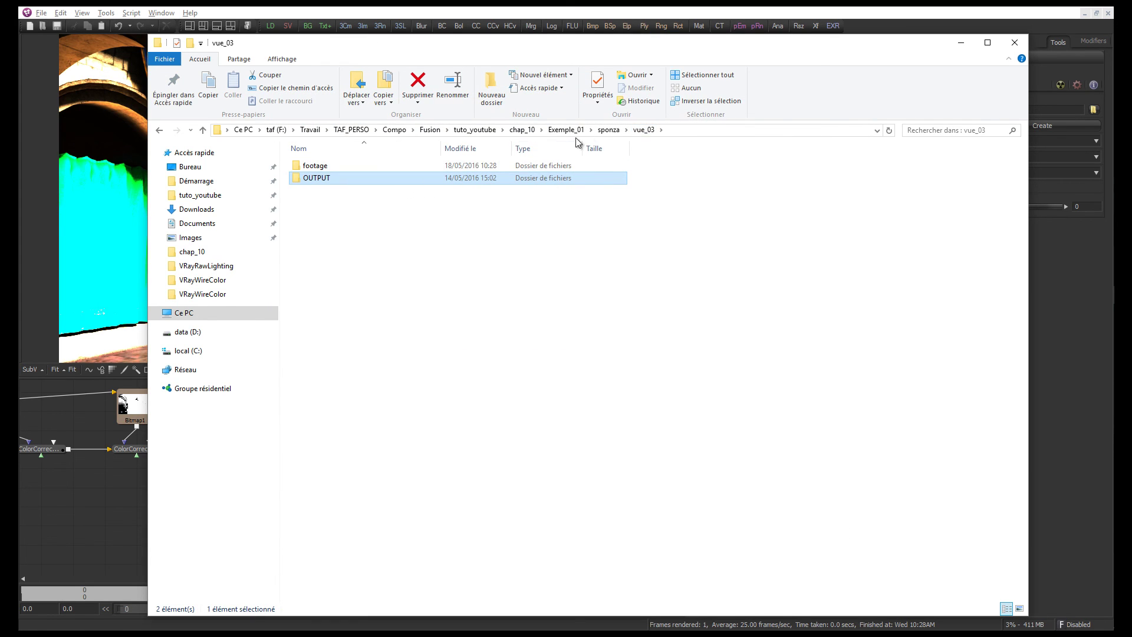
{"action": "left_click", "coordinate": [611, 131]}
{"action": "double_click", "coordinate": [326, 190]}
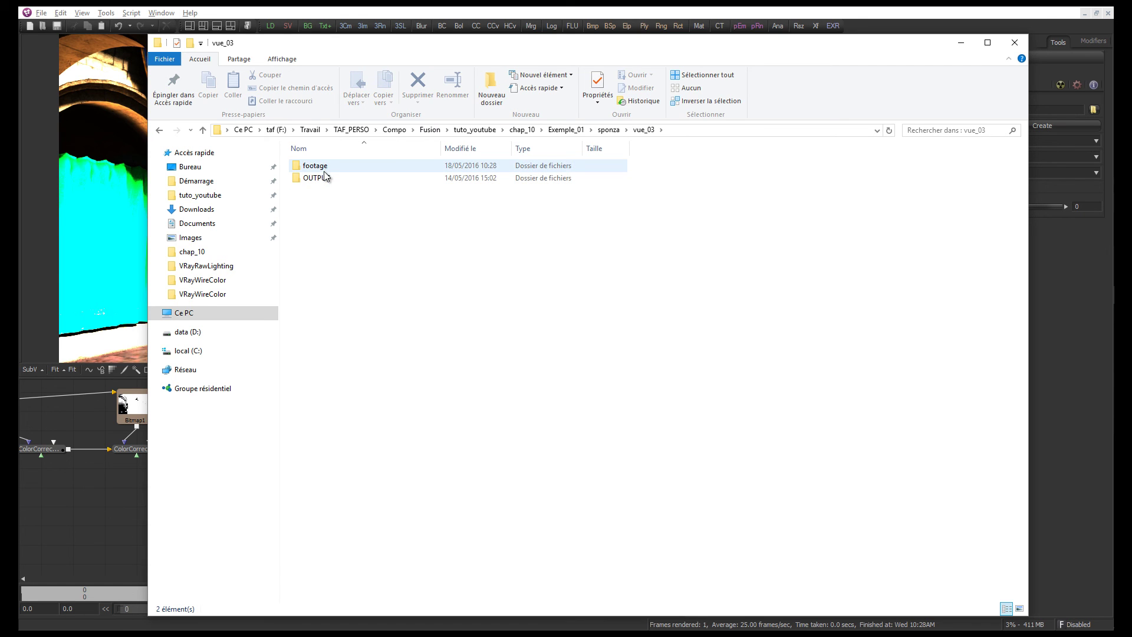
{"action": "double_click", "coordinate": [323, 180]}
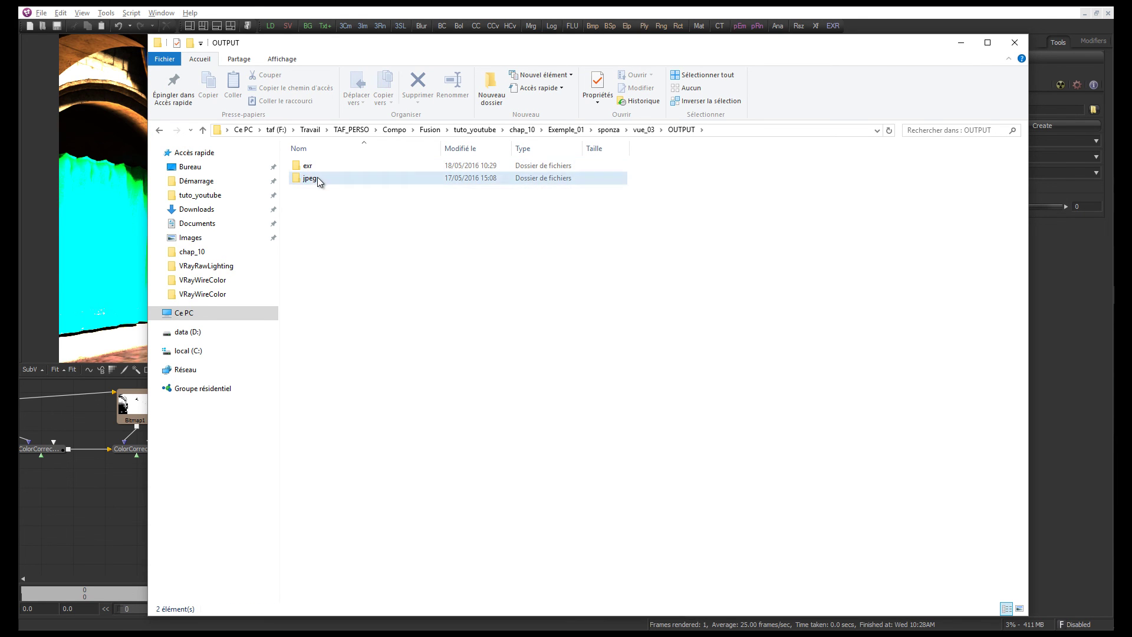
{"action": "double_click", "coordinate": [317, 178]}
{"action": "double_click", "coordinate": [325, 190]}
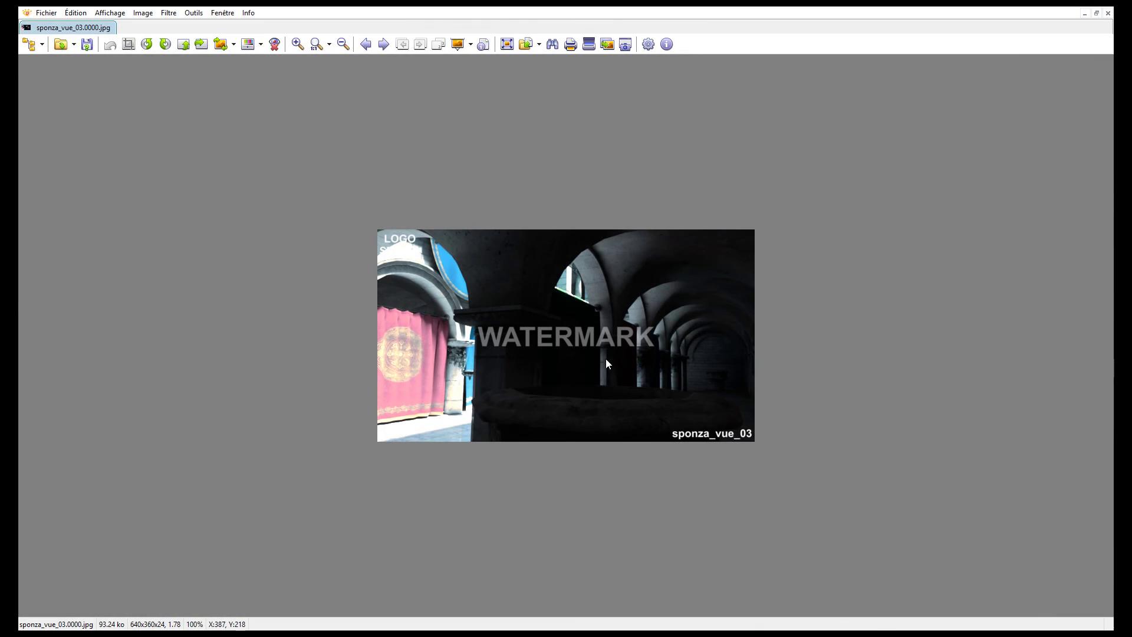
{"action": "left_click", "coordinate": [1107, 12]}
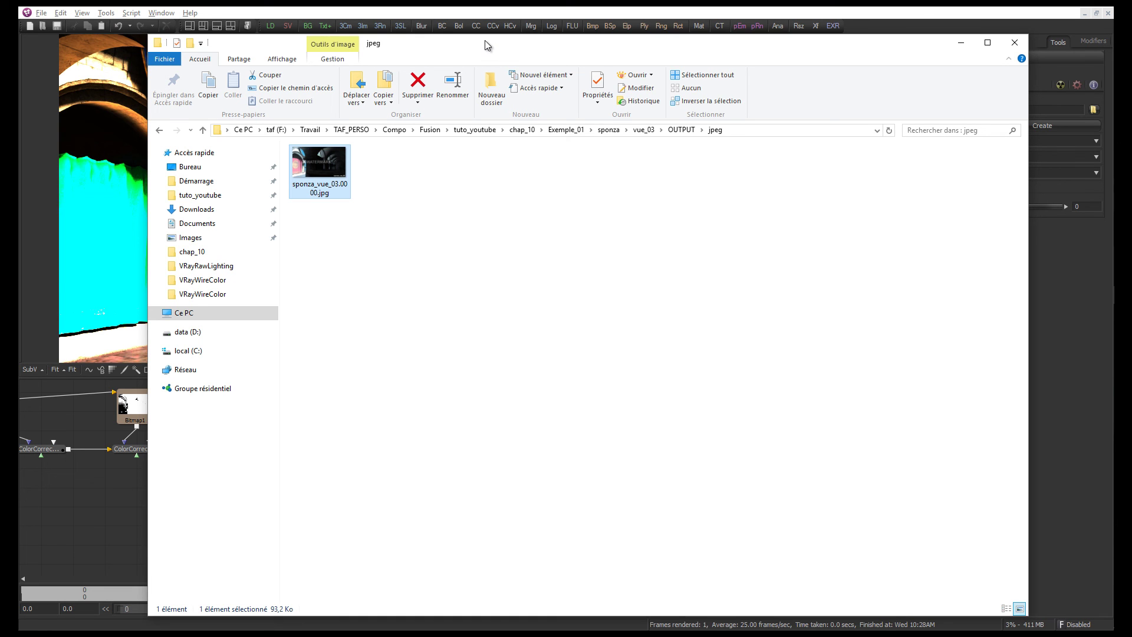
Move the file explorer window clear of the flow and select the jpeg saver in Fusion to inspect its settings
{"action": "left_click_drag", "start_coordinate": [484, 40], "coordinate": [571, 431]}
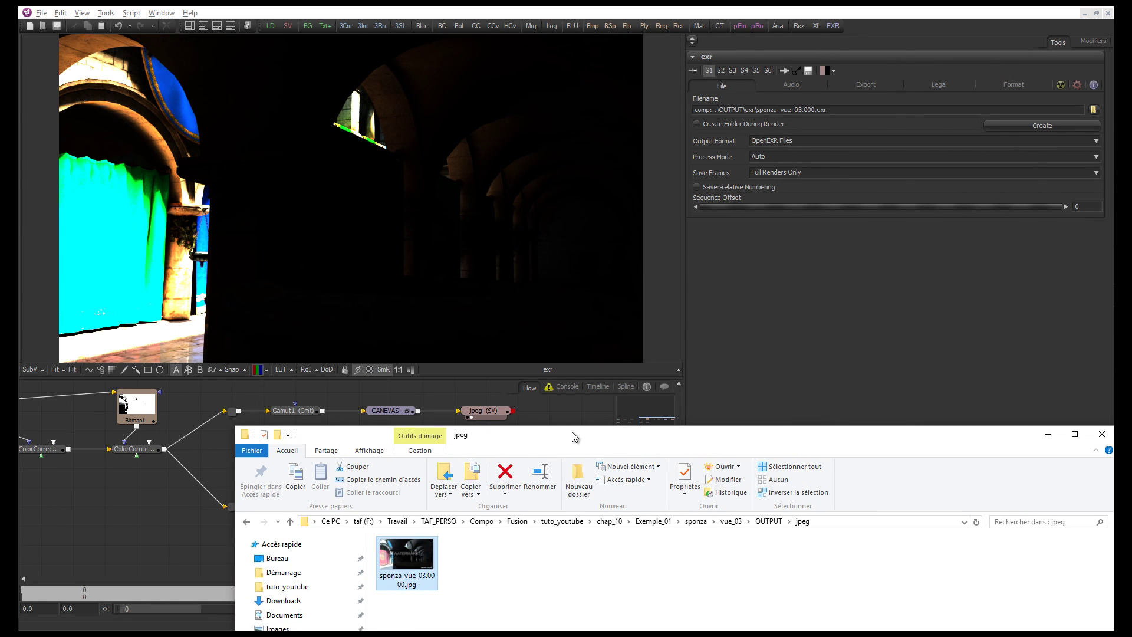
{"action": "left_click_drag", "start_coordinate": [572, 432], "coordinate": [512, 458]}
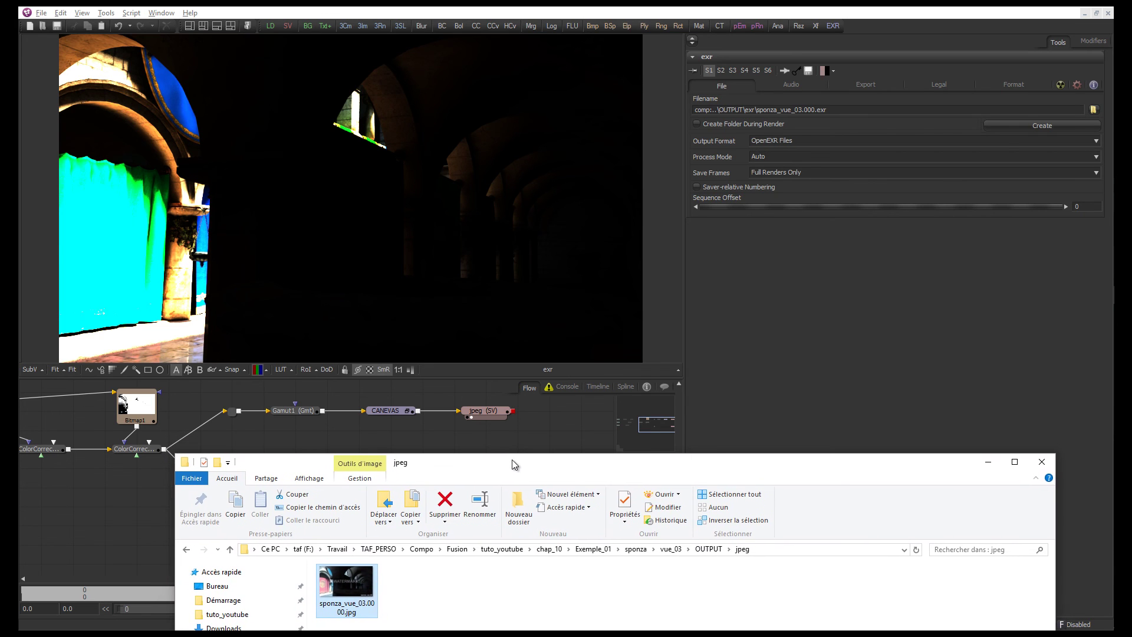
{"action": "left_click", "coordinate": [490, 415]}
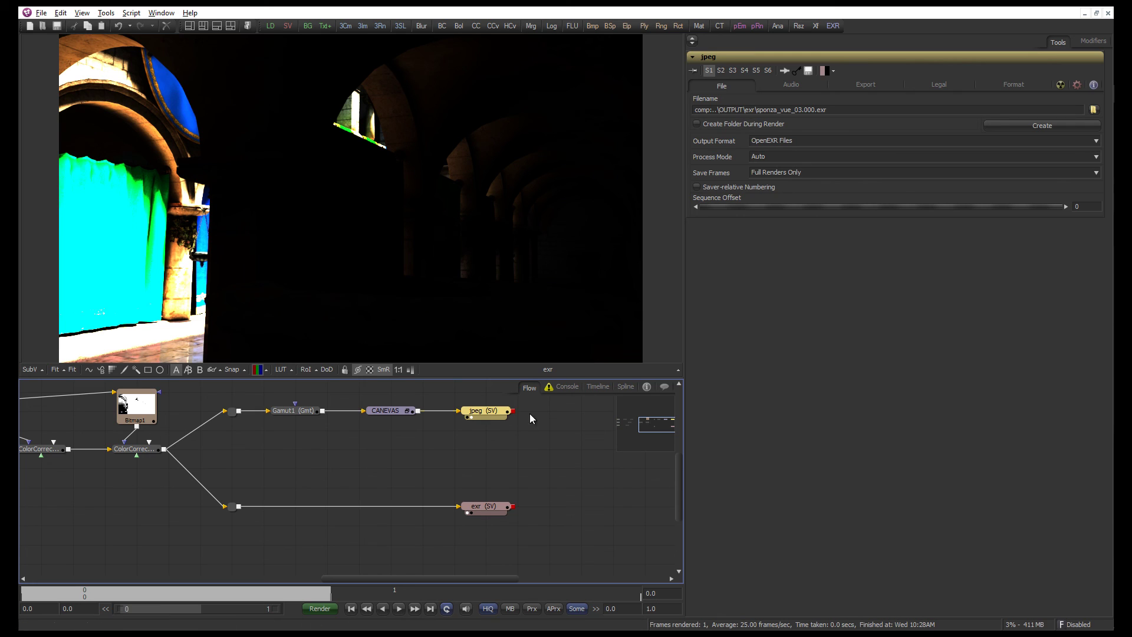
{"action": "left_click", "coordinate": [494, 509]}
Switch to SciTE and highlight the EXR block of Sponza.eyeonscript, including the line that assigns new_sv_exr to exr.Clip[0]
{"action": "key", "text": "alt+Tab"}
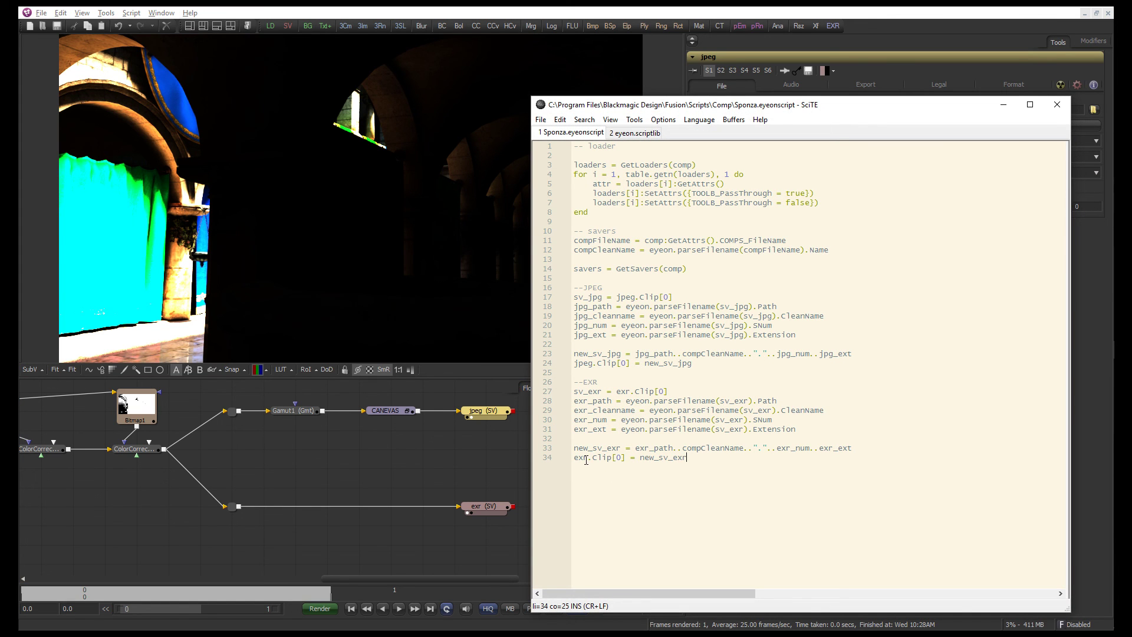
{"action": "left_click_drag", "start_coordinate": [588, 459], "coordinate": [687, 458]}
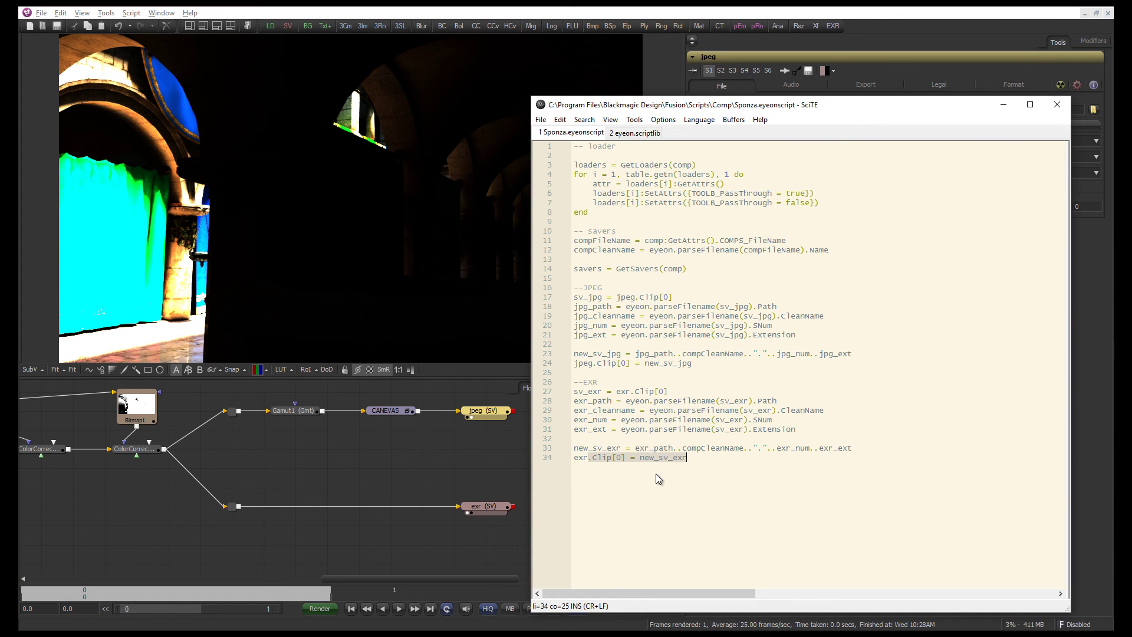
{"action": "left_click", "coordinate": [626, 457]}
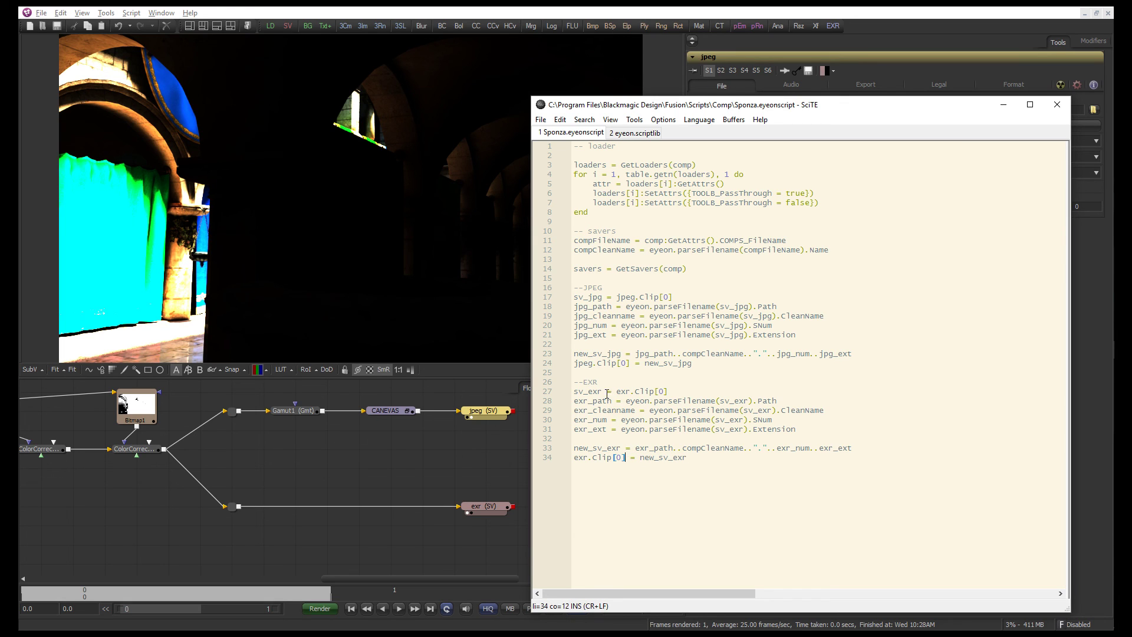
{"action": "left_click_drag", "start_coordinate": [691, 459], "coordinate": [550, 400]}
Back in Fusion, correct the jpeg saver's filename to use the jpeg folder and the .jpeg extension: comp:..\OUTPUT\jpeg\sponza_vue_03.000.jpeg
{"action": "left_click", "coordinate": [476, 456]}
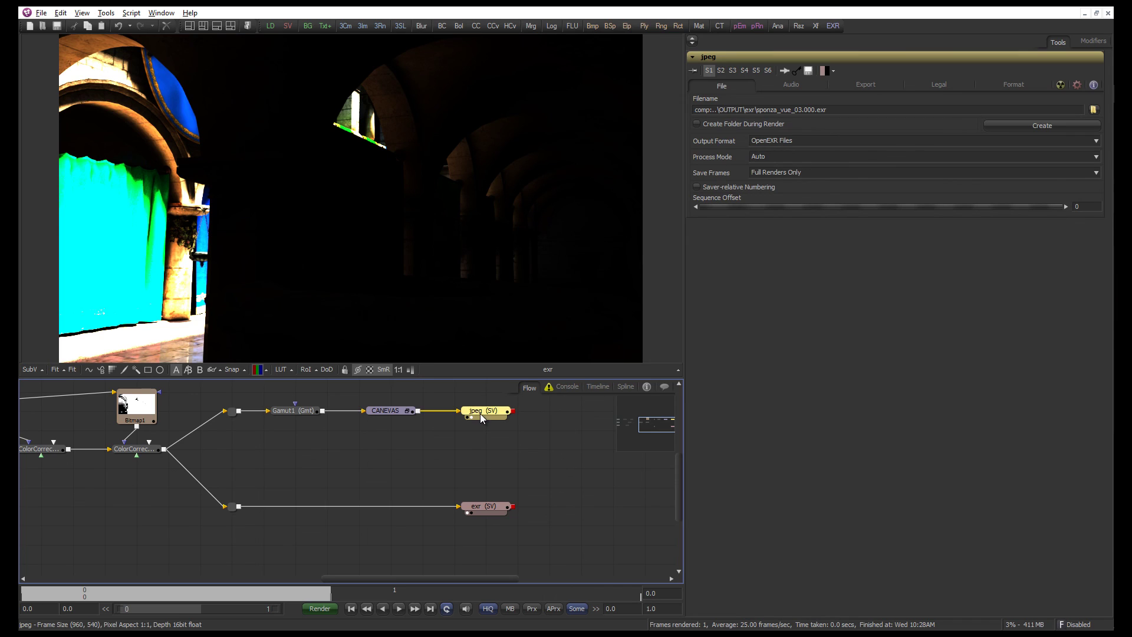
{"action": "double_click", "coordinate": [748, 110]}
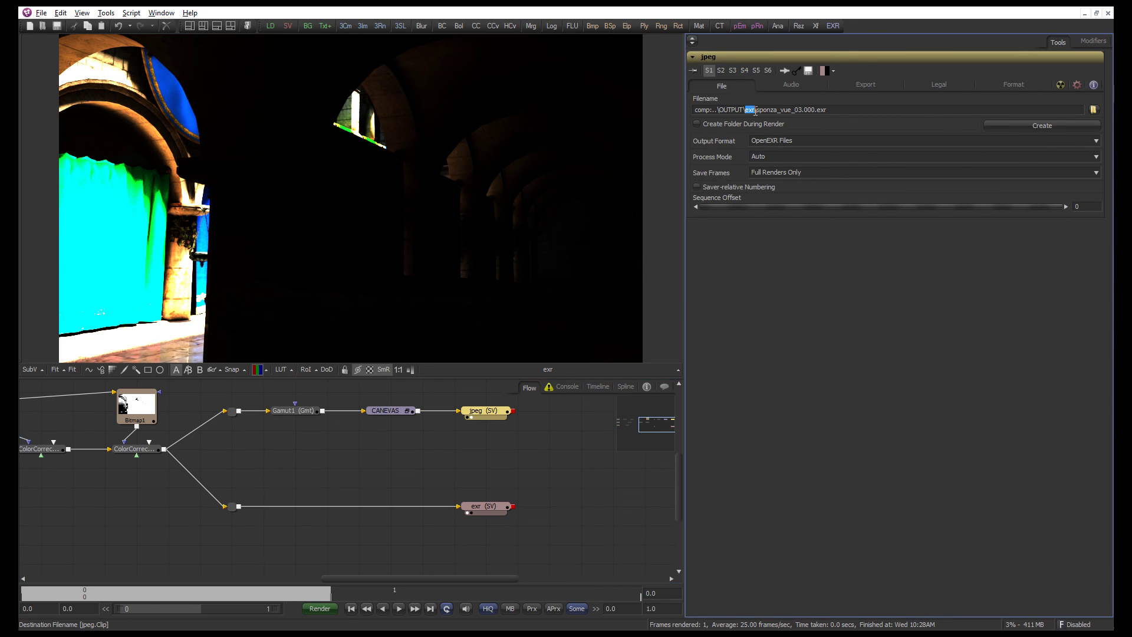
{"action": "type", "text": "jpeg"}
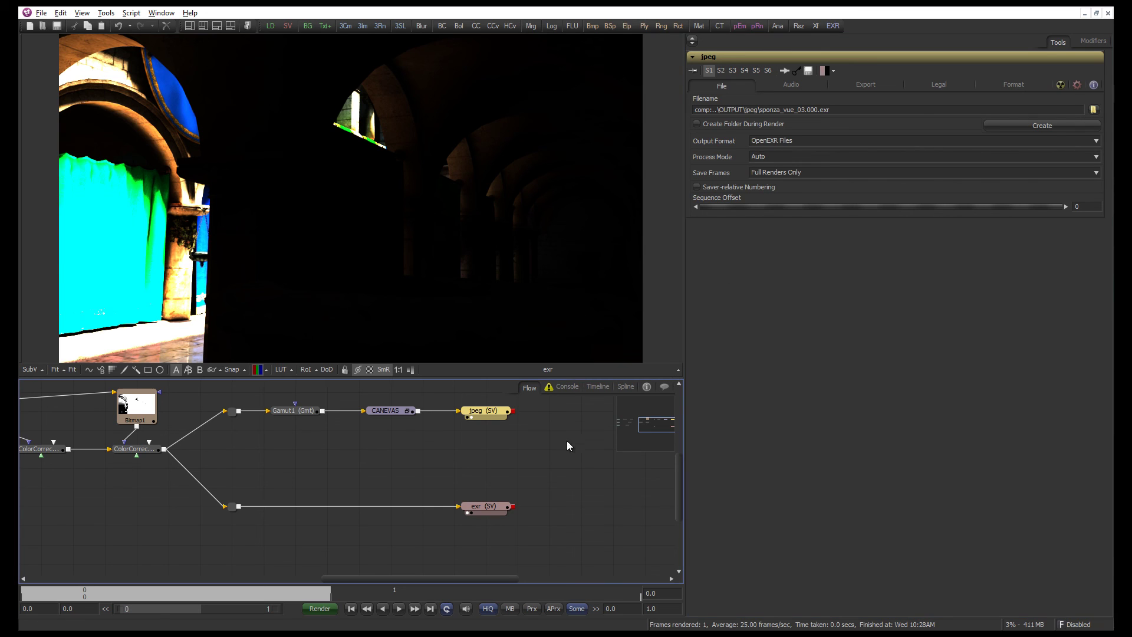
{"action": "double_click", "coordinate": [823, 110]}
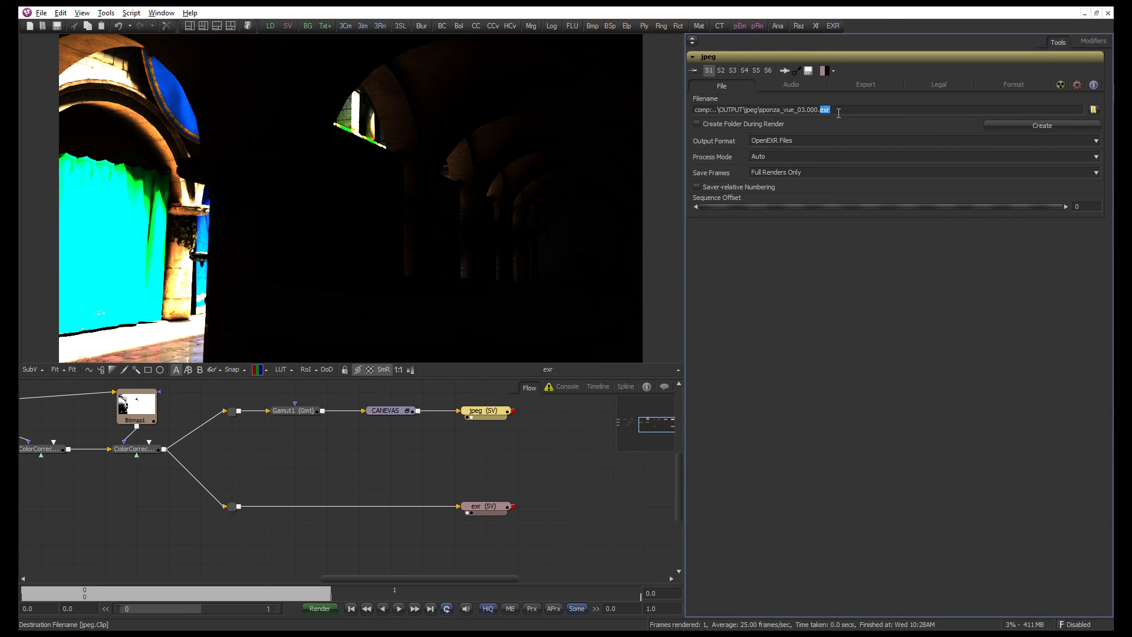
{"action": "type", "text": "jpeg"}
{"action": "key", "text": "Return"}
{"action": "left_click", "coordinate": [514, 466]}
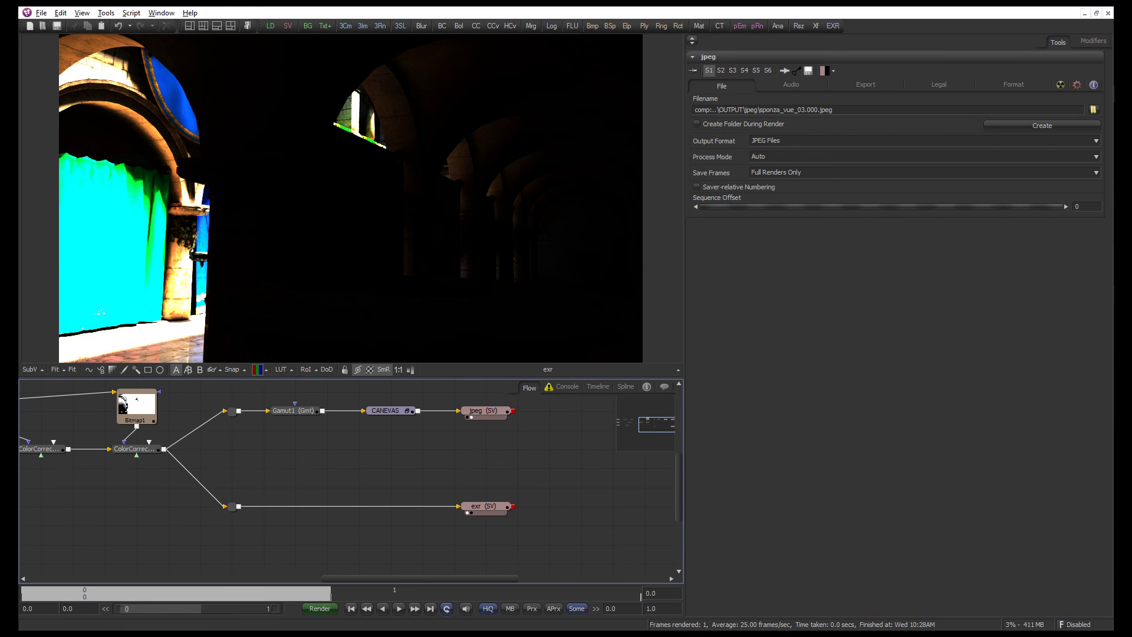
Delete the old renders sponza_vue_03.0000.jpg and sponza_vue_03.000.exr from vue_03's OUTPUT jpeg and exr folders, and return to Fusion
{"action": "key", "text": "alt+Tab"}
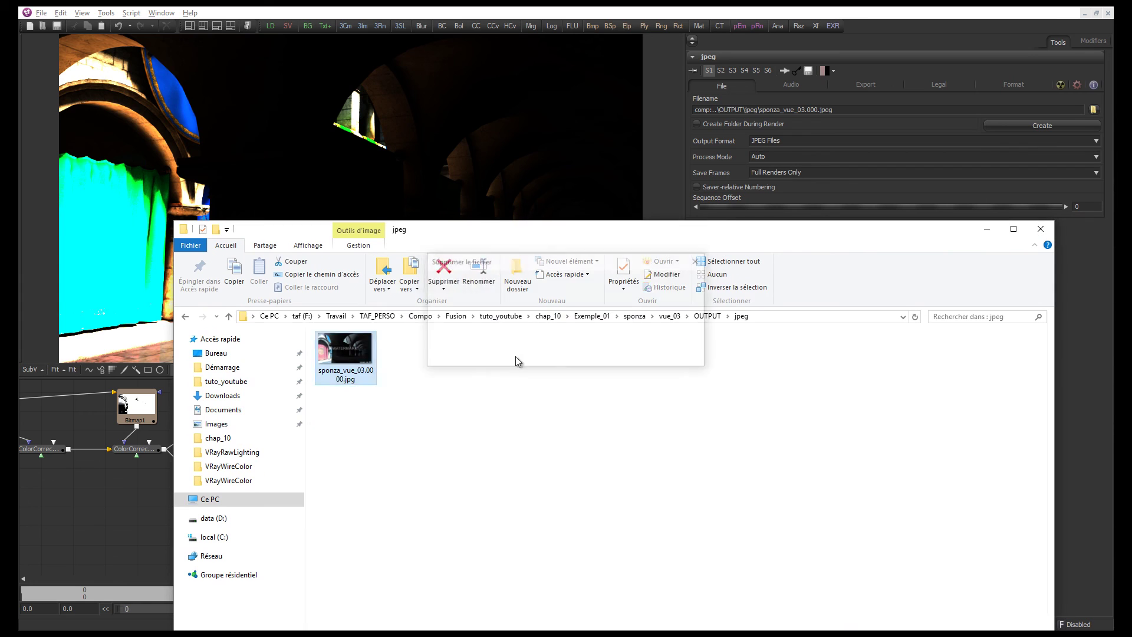
{"action": "key", "text": "Delete"}
{"action": "left_click", "coordinate": [707, 316]}
{"action": "double_click", "coordinate": [356, 352]}
{"action": "left_click", "coordinate": [356, 352]}
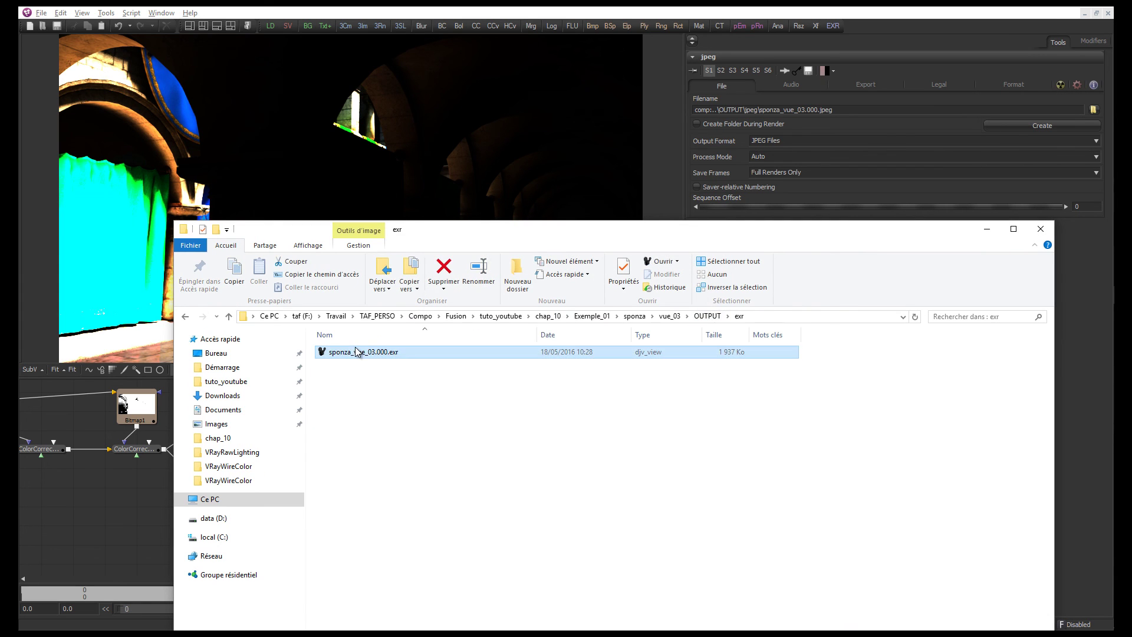
{"action": "key", "text": "Delete"}
{"action": "key", "text": "Return"}
{"action": "left_click", "coordinate": [167, 543]}
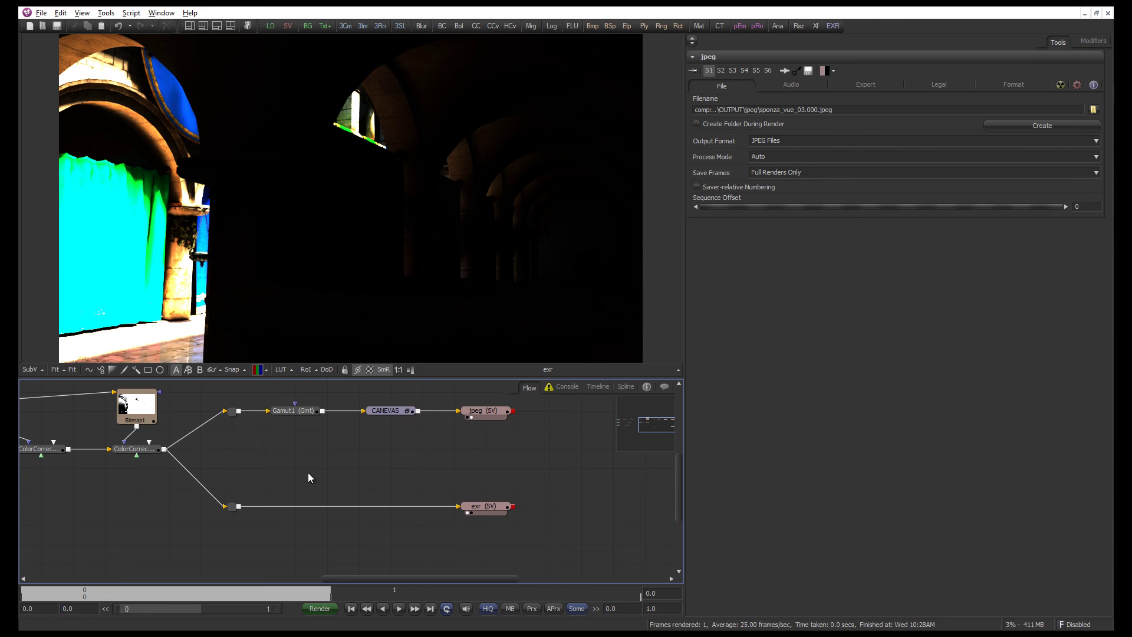
Run the Sponza comp script and check the filenames of the jpeg and exr savers
{"action": "left_click", "coordinate": [130, 13]}
{"action": "left_click", "coordinate": [153, 350]}
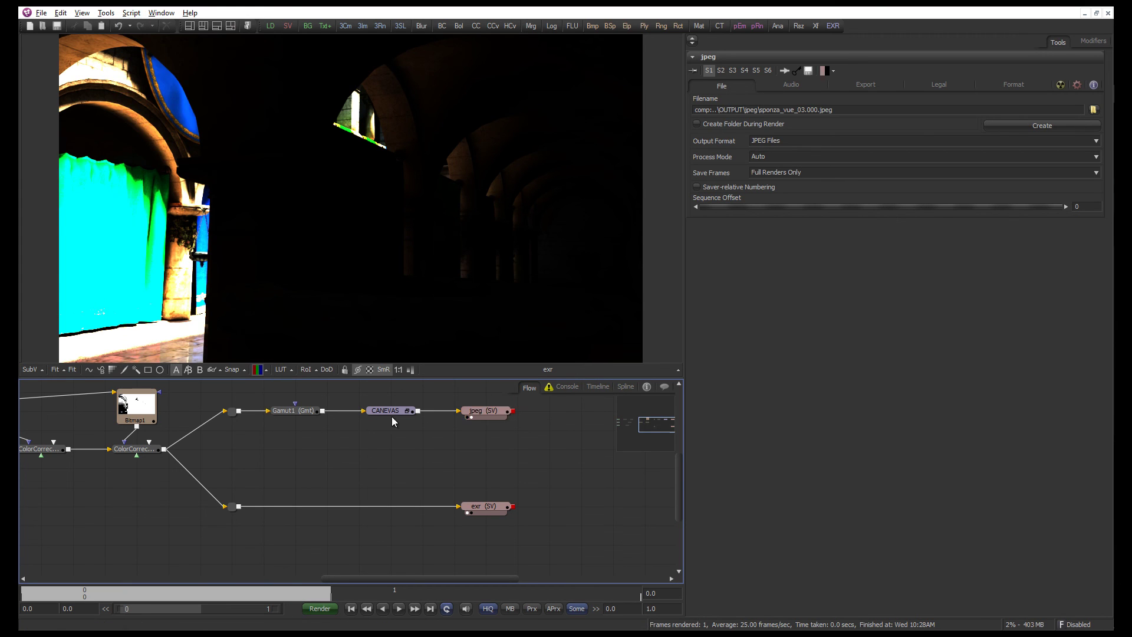
{"action": "left_click", "coordinate": [480, 411]}
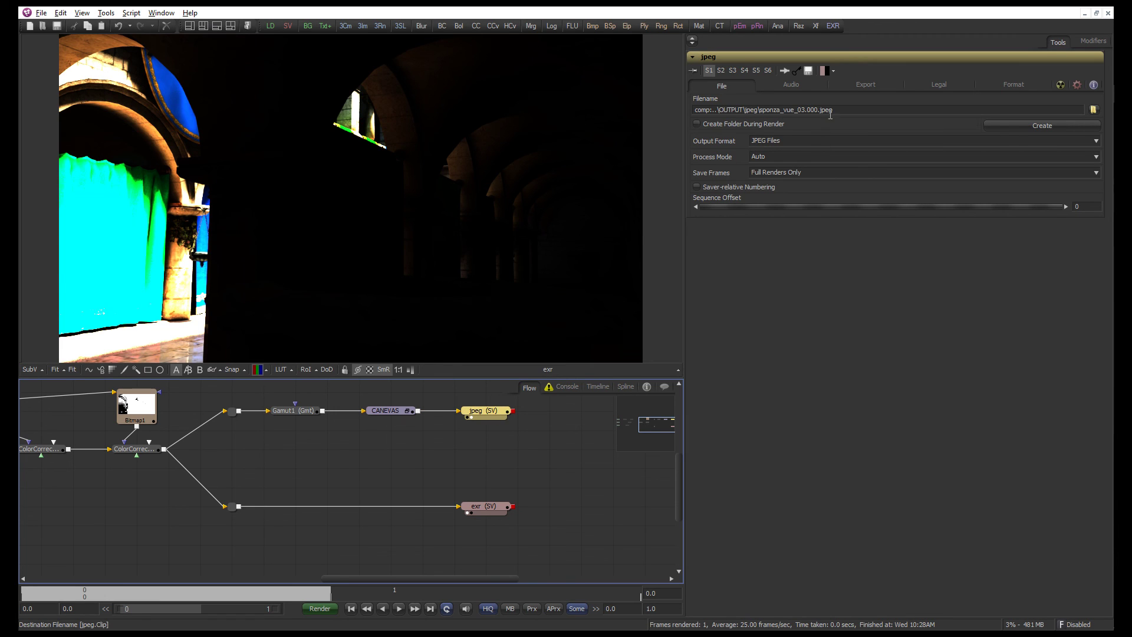
{"action": "left_click", "coordinate": [483, 506]}
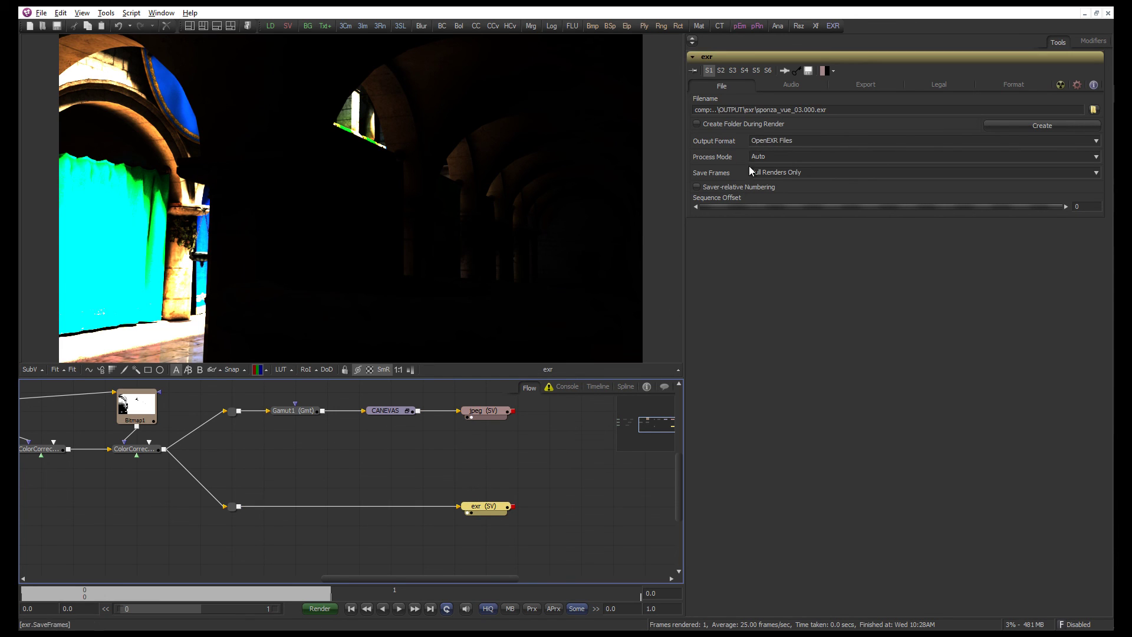
{"action": "left_click", "coordinate": [412, 495]}
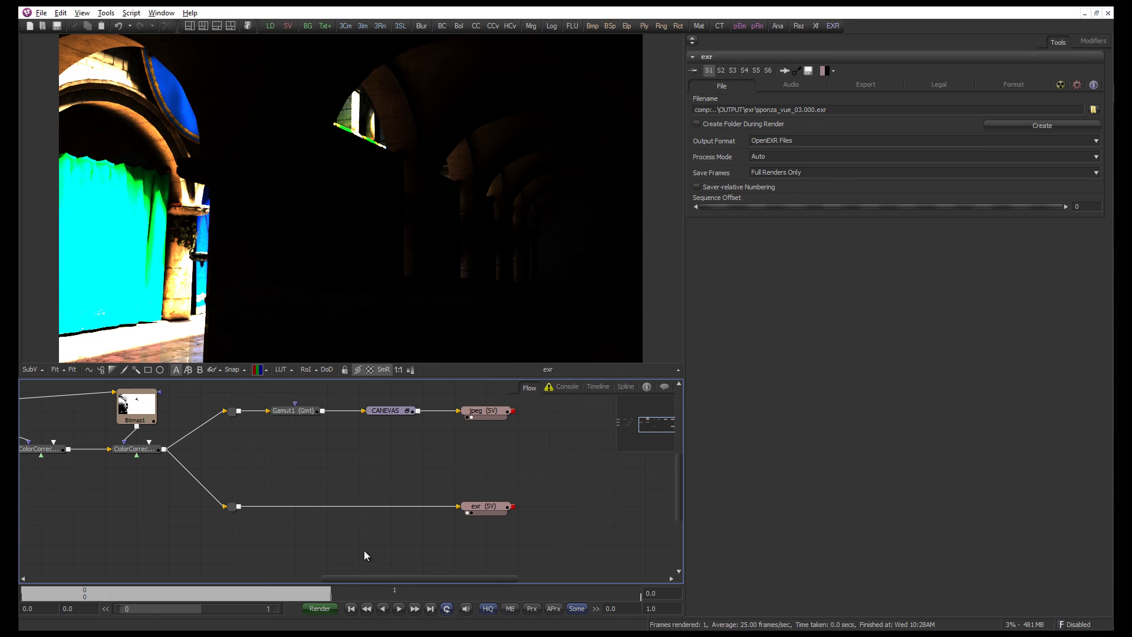
Render the sponza_vue_03 composition through both savers and dismiss the render report
{"action": "left_click", "coordinate": [319, 607]}
{"action": "left_click", "coordinate": [631, 399]}
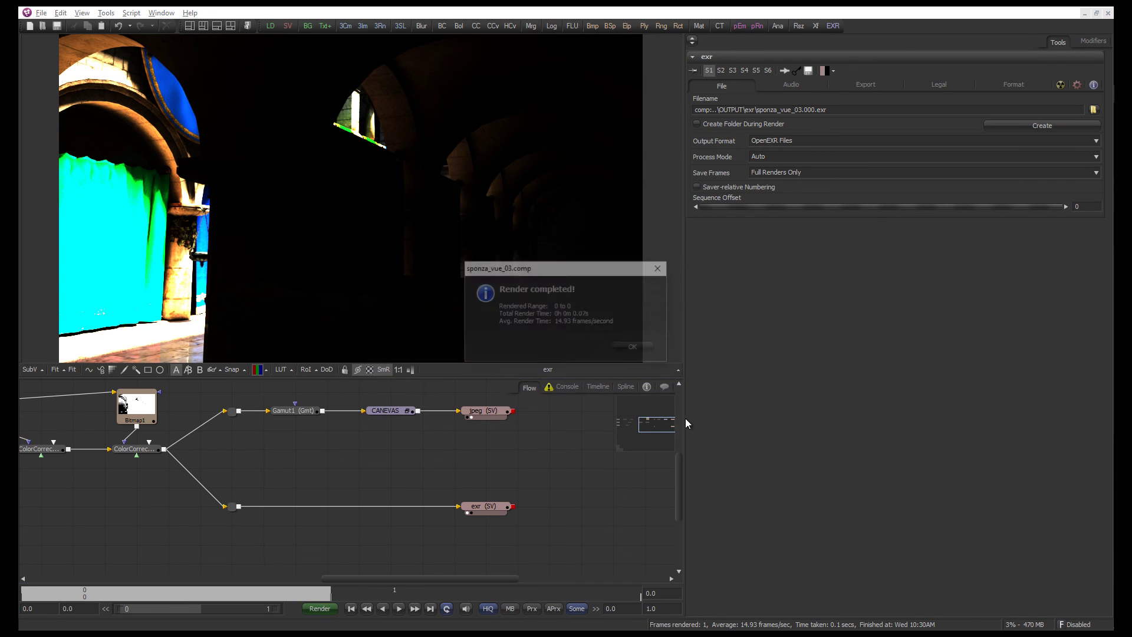
{"action": "left_click", "coordinate": [618, 349]}
View the rendered sponza_vue_03.000.exr and sponza_vue_03.000.jpeg from the OUTPUT folders, closing each viewer
{"action": "left_click", "coordinate": [401, 352]}
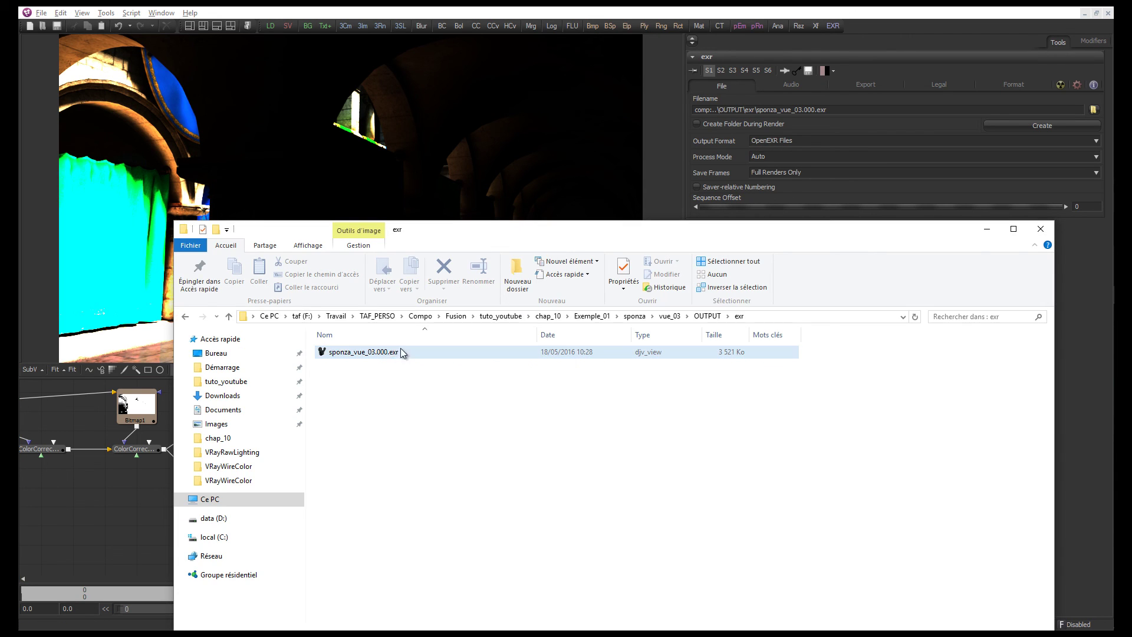
{"action": "double_click", "coordinate": [398, 353]}
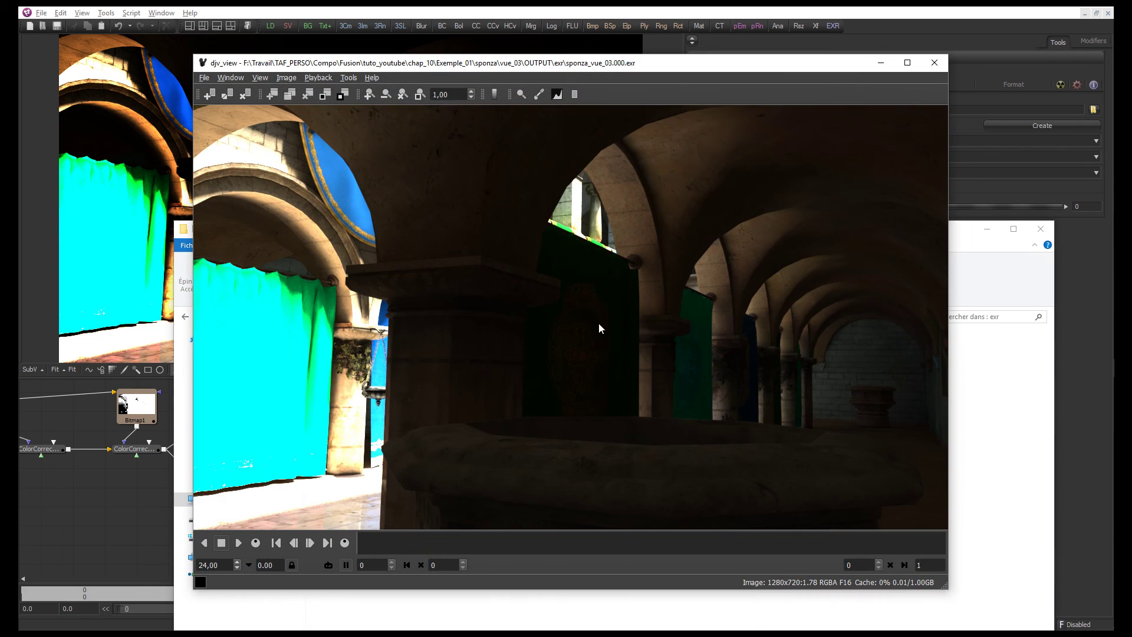
{"action": "left_click", "coordinate": [934, 62]}
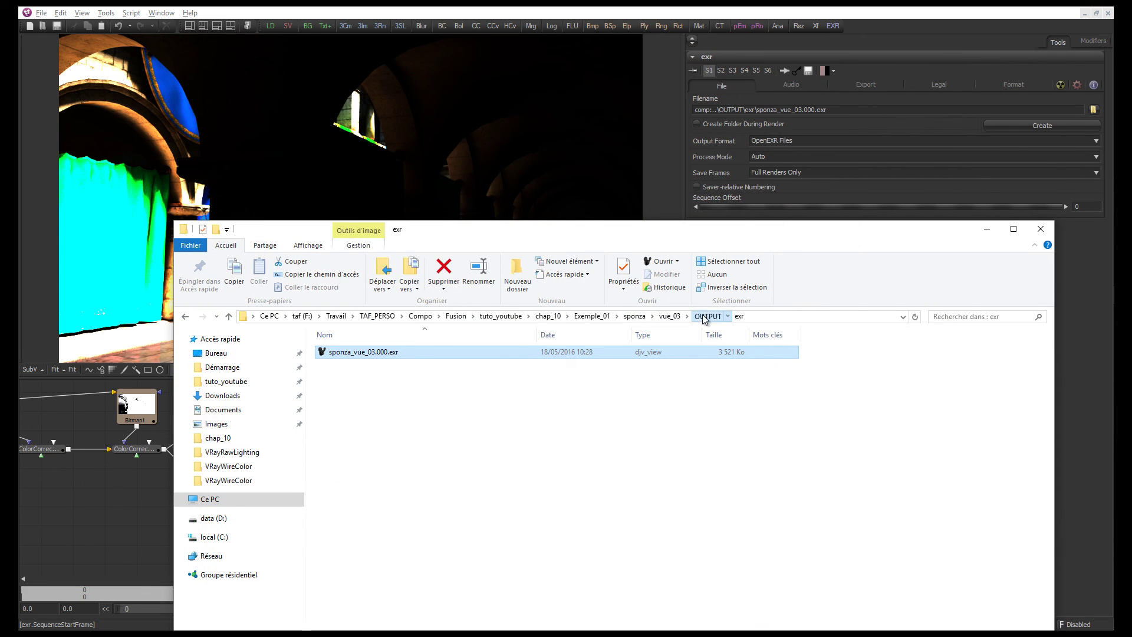
{"action": "left_click", "coordinate": [705, 317]}
{"action": "double_click", "coordinate": [346, 367]}
{"action": "double_click", "coordinate": [346, 362]}
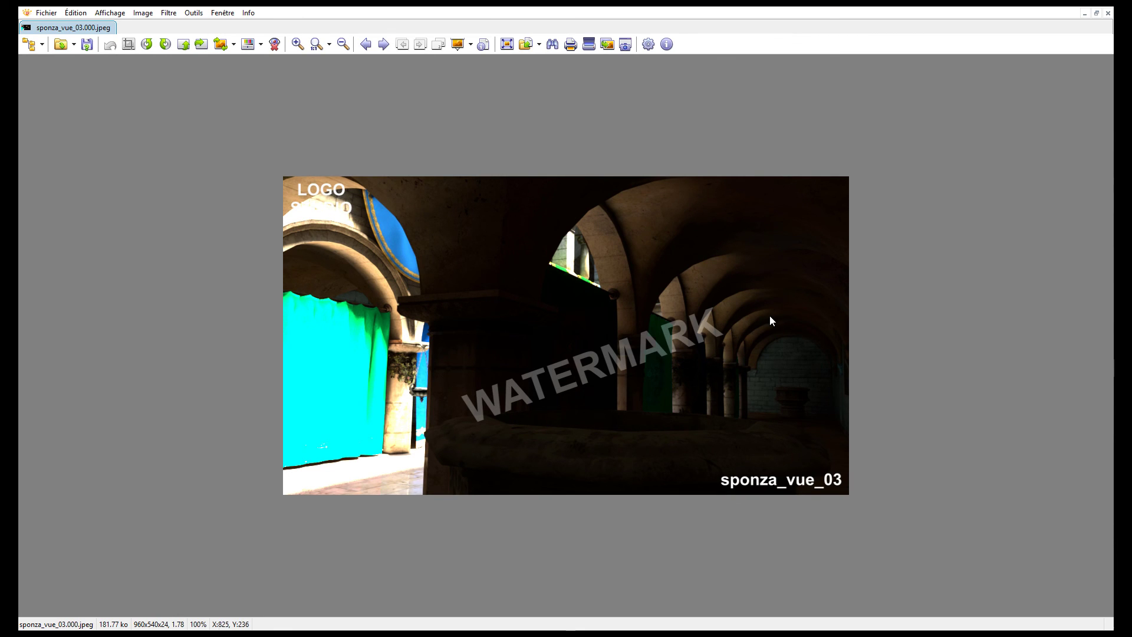
{"action": "left_click", "coordinate": [1106, 12]}
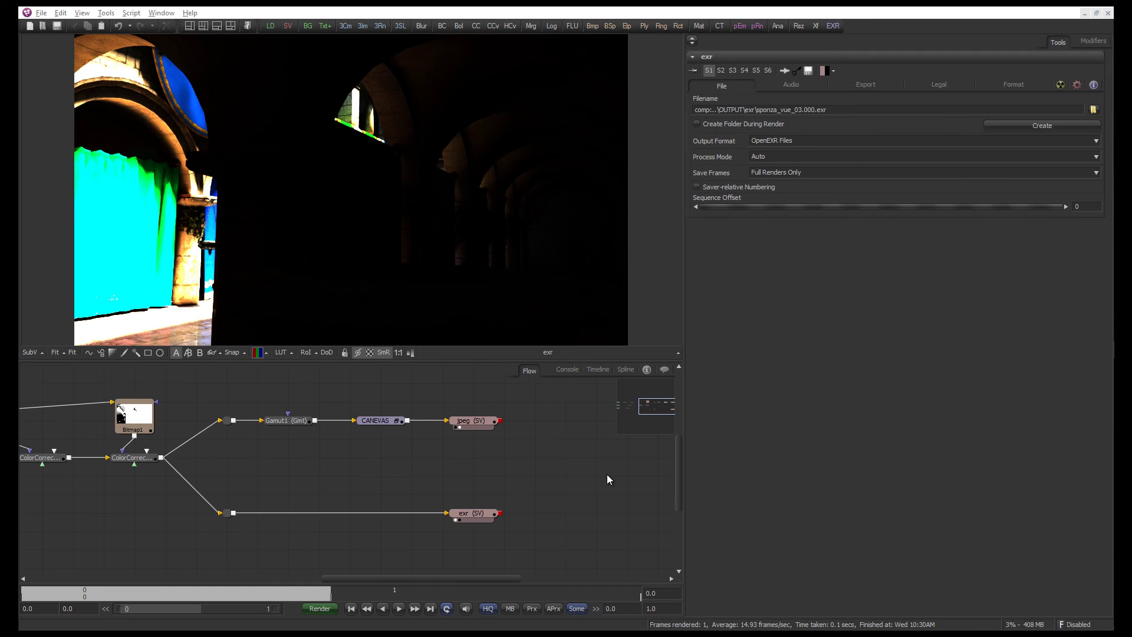